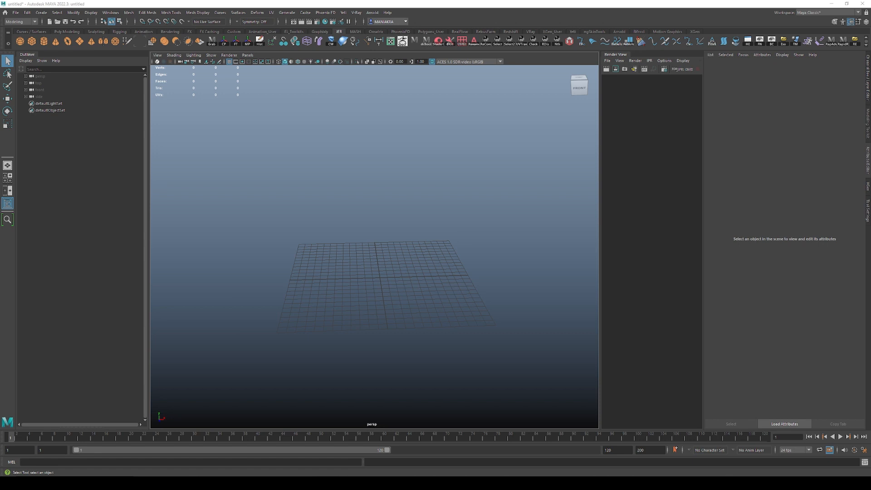
Create a free image plane in the empty scene.
alt+drag(479, 302, 418, 245)
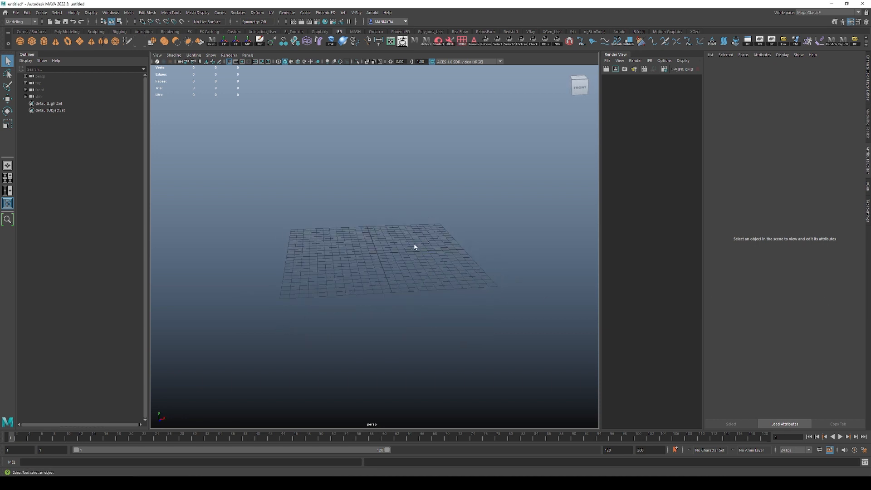
alt+drag(414, 197, 340, 230)
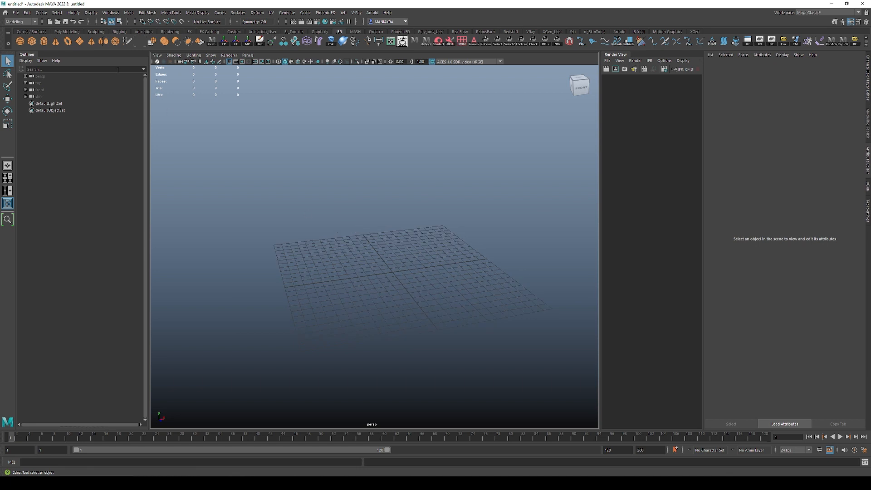
click(45, 13)
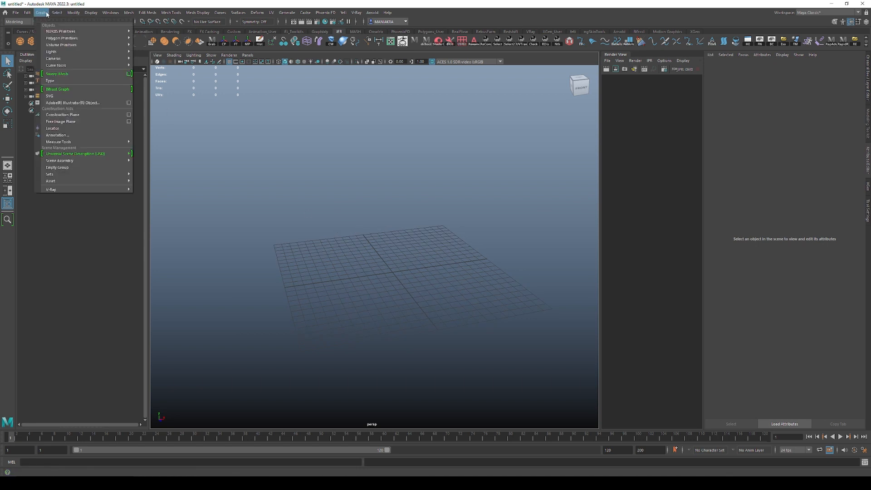
mouse_move(53, 14)
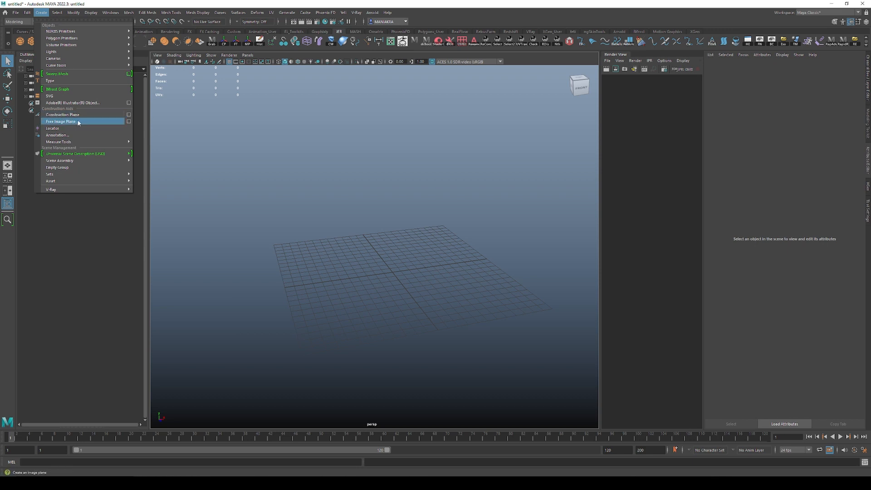
click(66, 122)
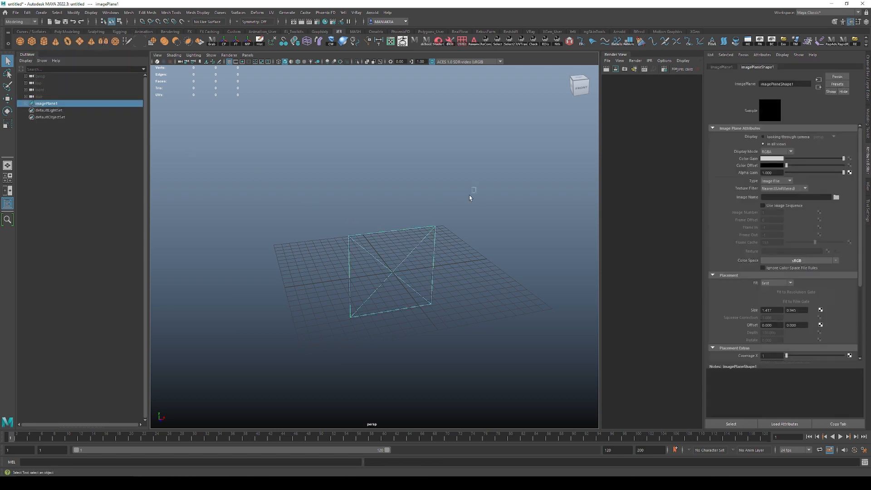
key(w)
alt+drag(395, 212, 388, 176)
alt+right_drag(417, 303, 383, 266)
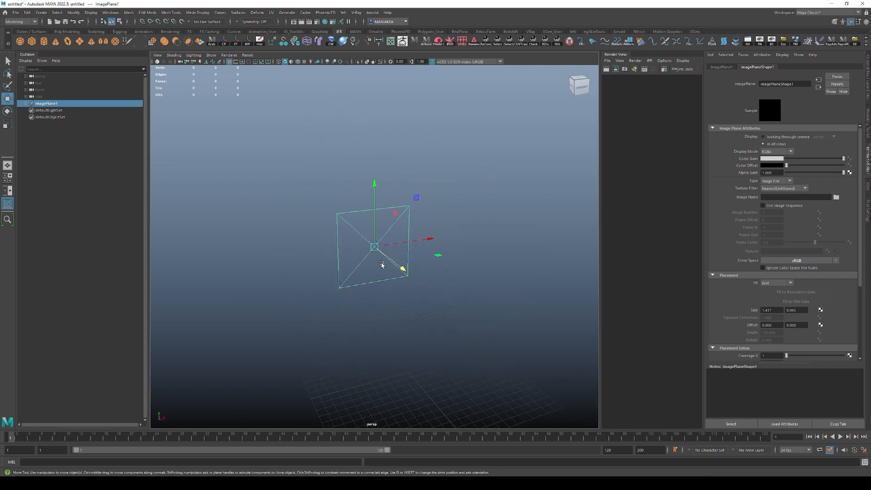
alt+drag(383, 266, 352, 267)
key(e)
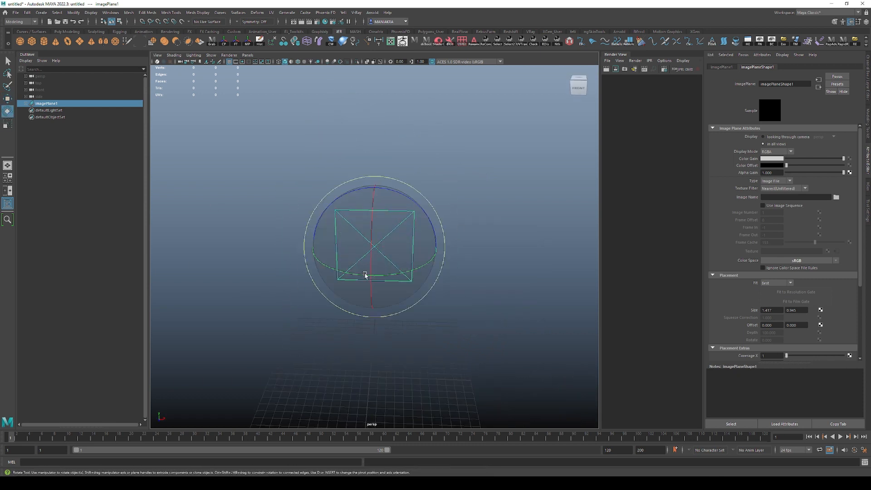
key(w)
key(e)
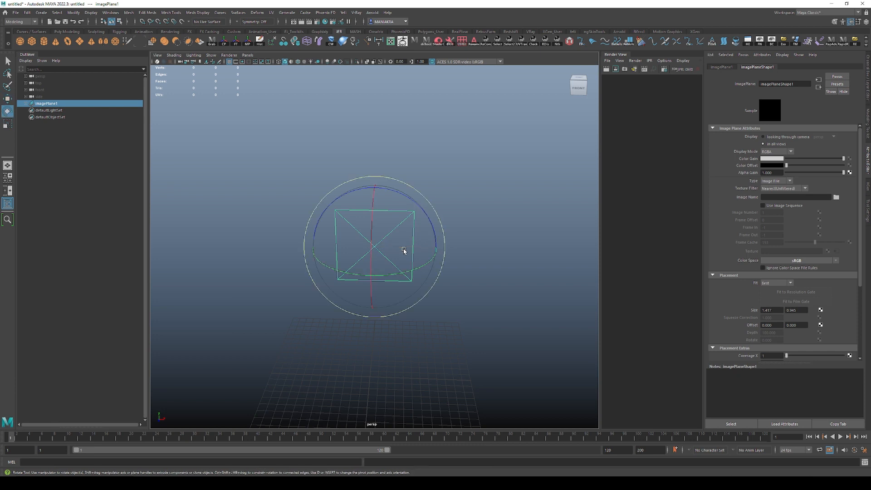
key(r)
alt+drag(422, 272, 404, 246)
key(e)
key(r)
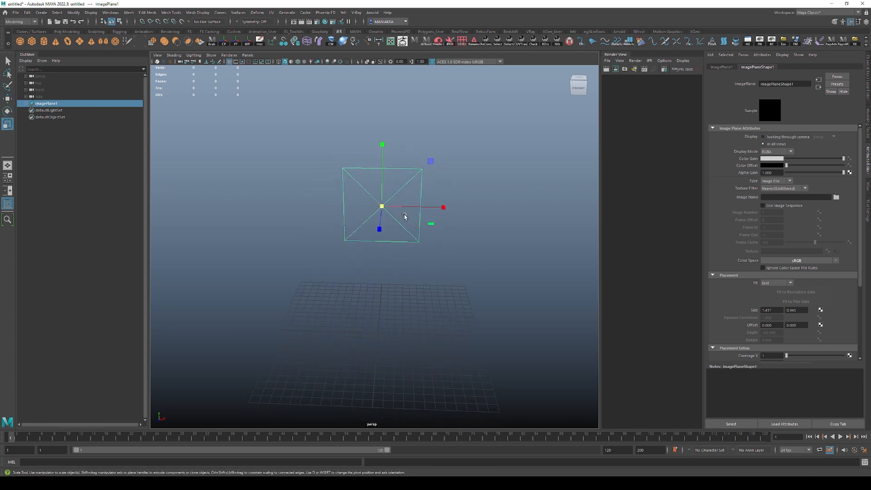
key(w)
alt+drag(457, 217, 501, 204)
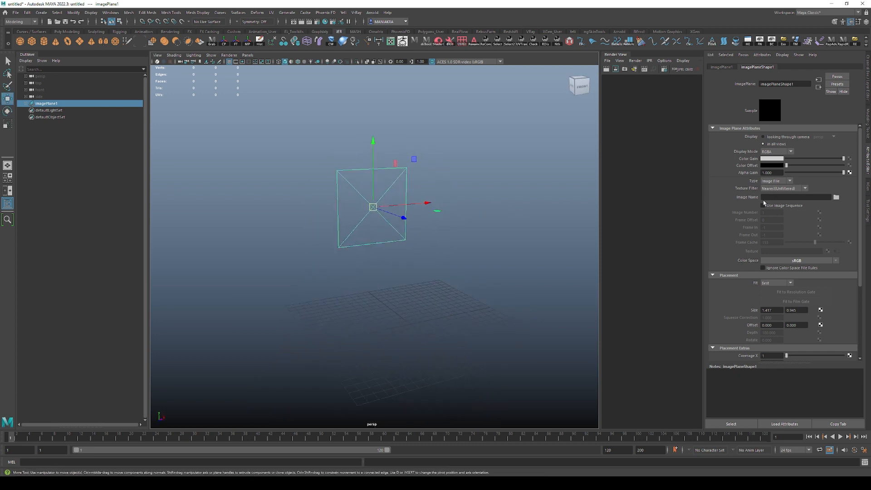
Load SAKEBOTTLE.png as the image plane's image.
click(836, 198)
click(291, 146)
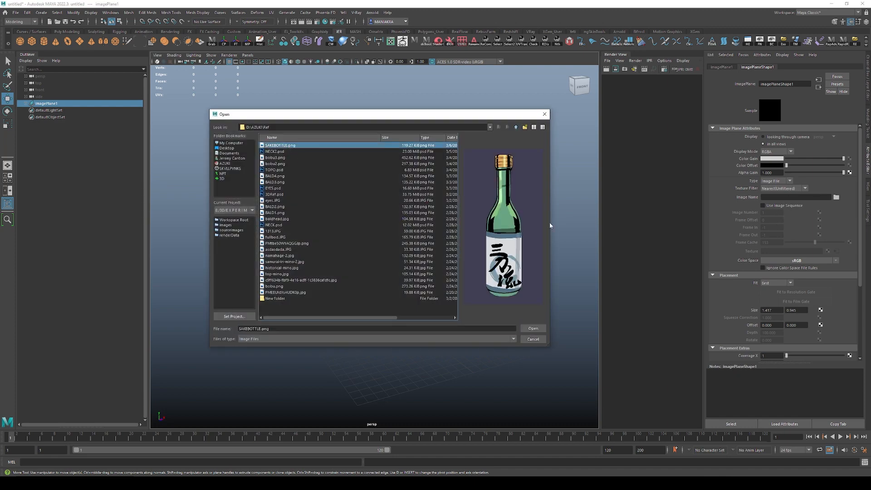
click(533, 329)
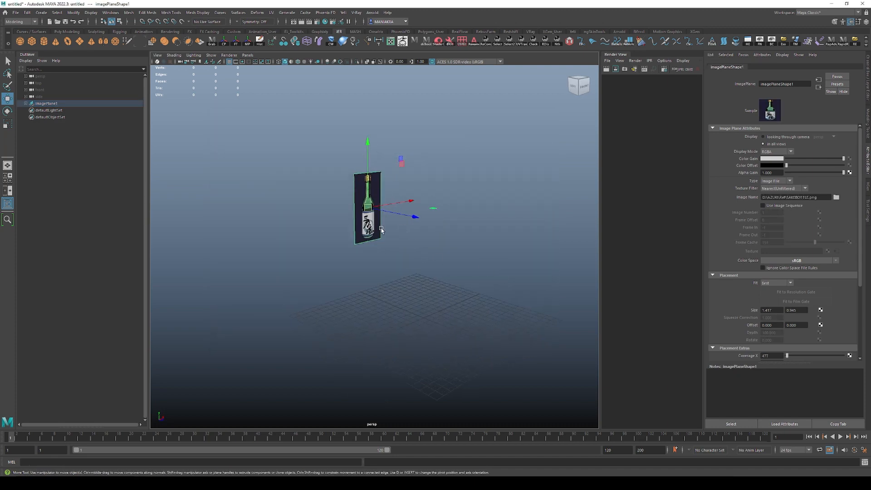
Scale the bottle image plane up uniformly and move it back behind the grid's centre.
key(e)
key(r)
drag(378, 209, 433, 280)
key(w)
mouse_move(424, 248)
alt+mouse_down()
mouse_move(436, 252)
mouse_move(419, 250)
alt+mouse_up()
In the front view, centre the bottle image horizontally on the grid axis and lower it towards the ground, then deselect it.
key(space)
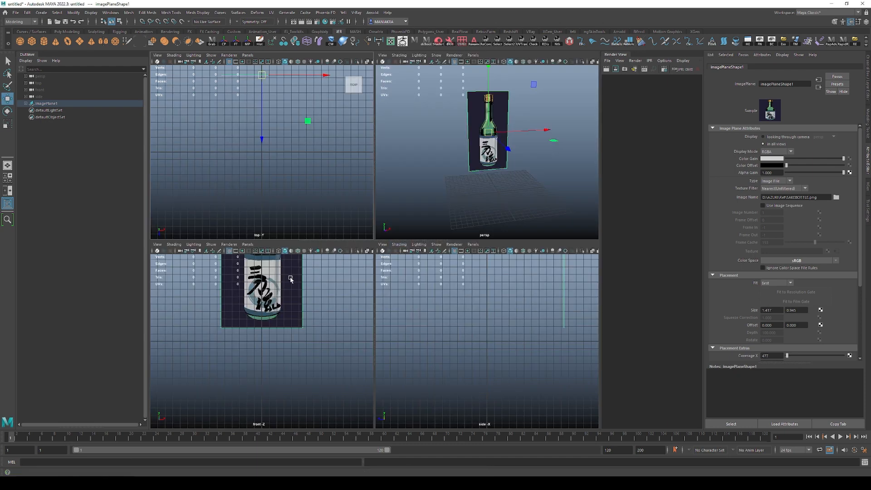
alt+middle_drag(363, 259, 374, 302)
key(space)
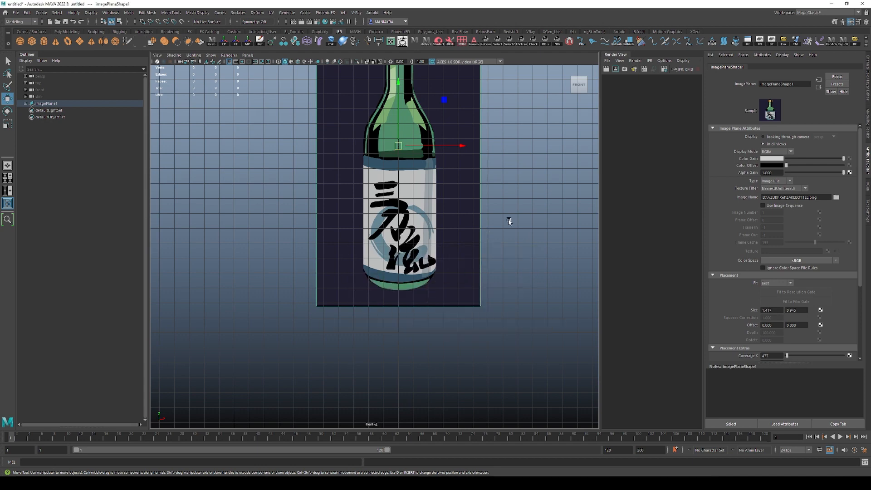
key(space)
key(space)
key(f)
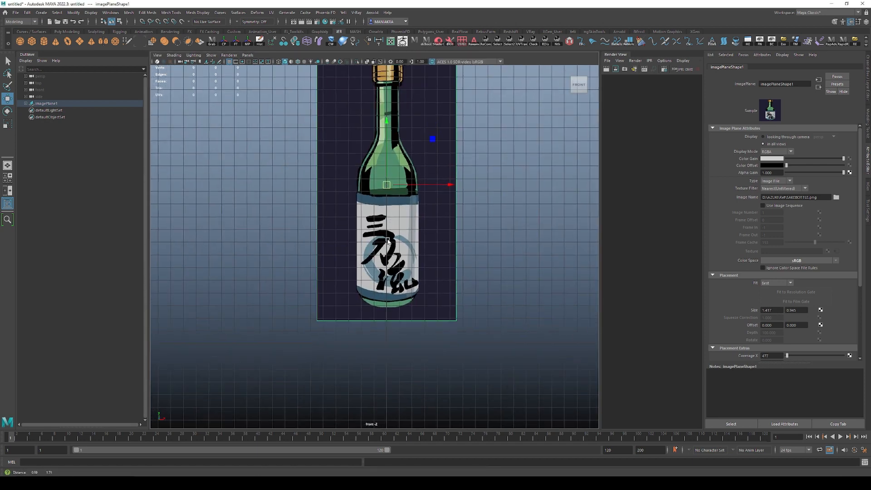
drag(437, 218, 436, 219)
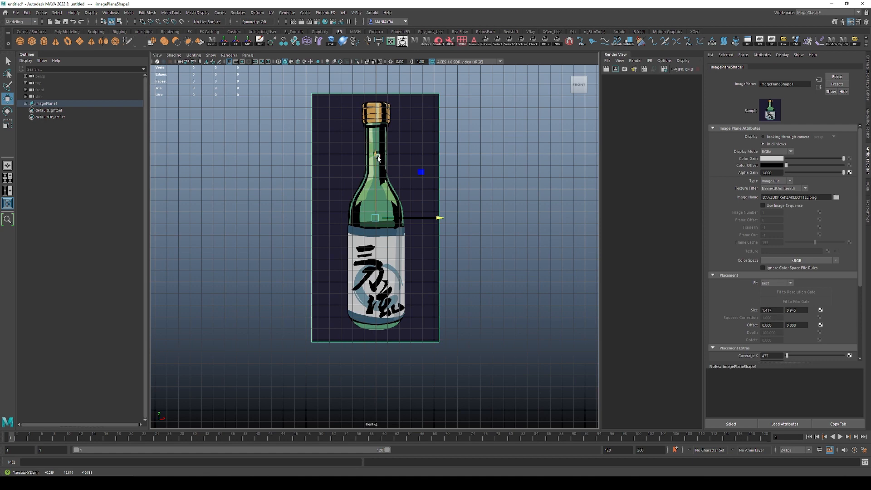
drag(377, 155, 398, 186)
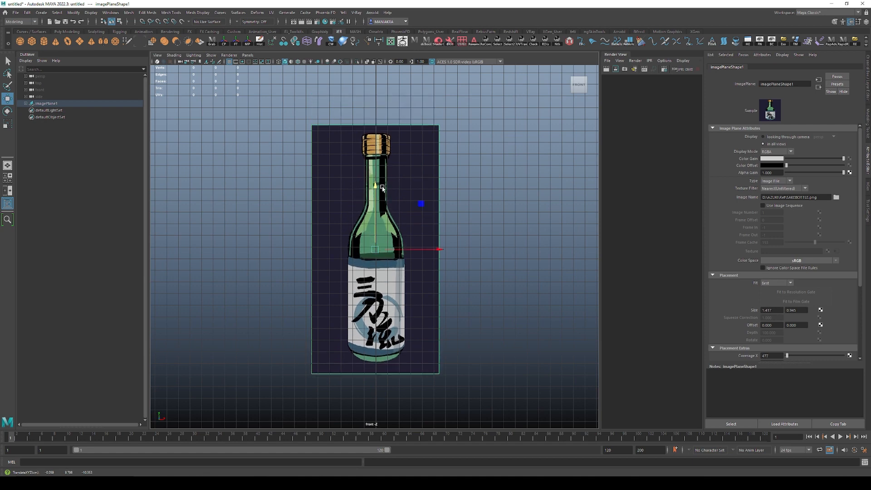
key(space)
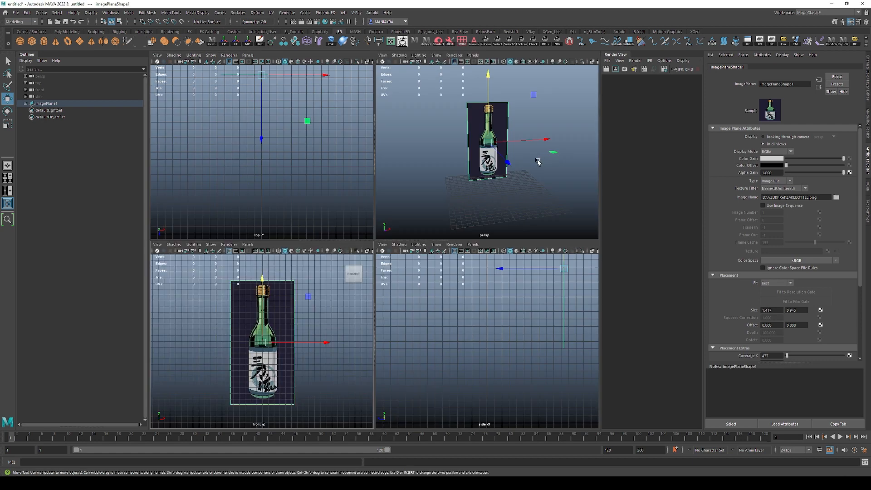
click(549, 187)
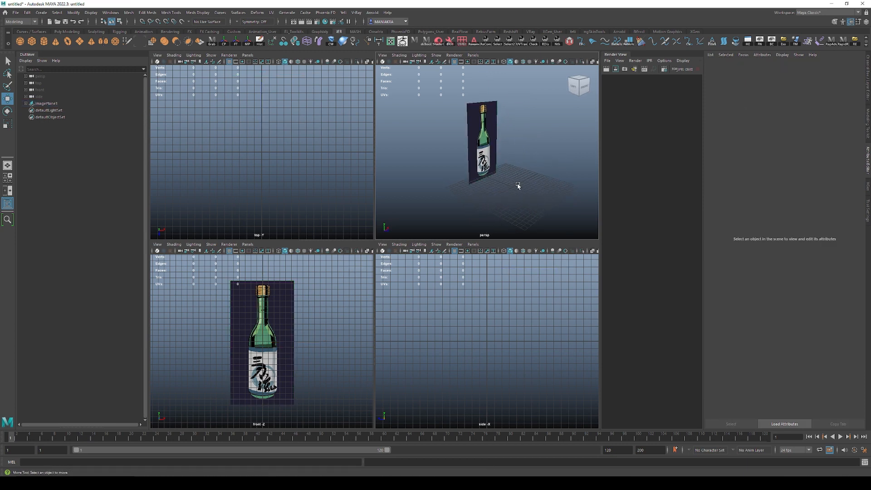
alt+drag(513, 180, 472, 220)
key(space)
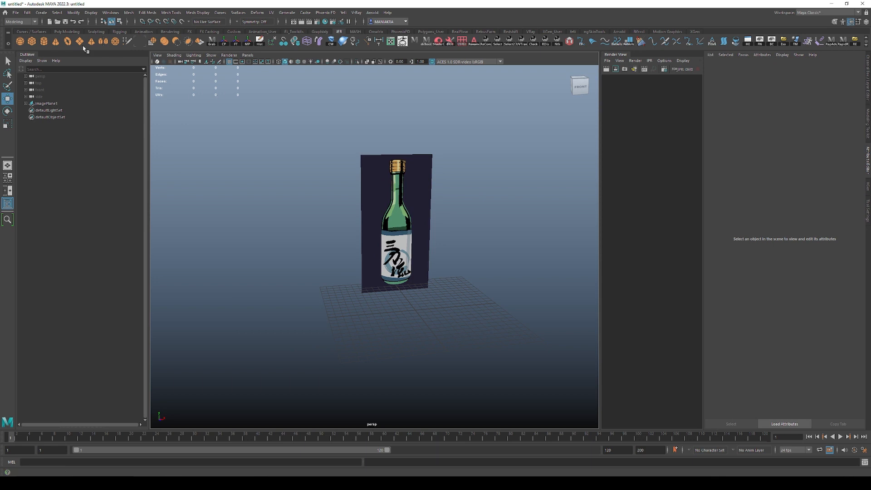
Create a polygon cylinder at the origin and scale it down uniformly to about 0.287.
click(43, 46)
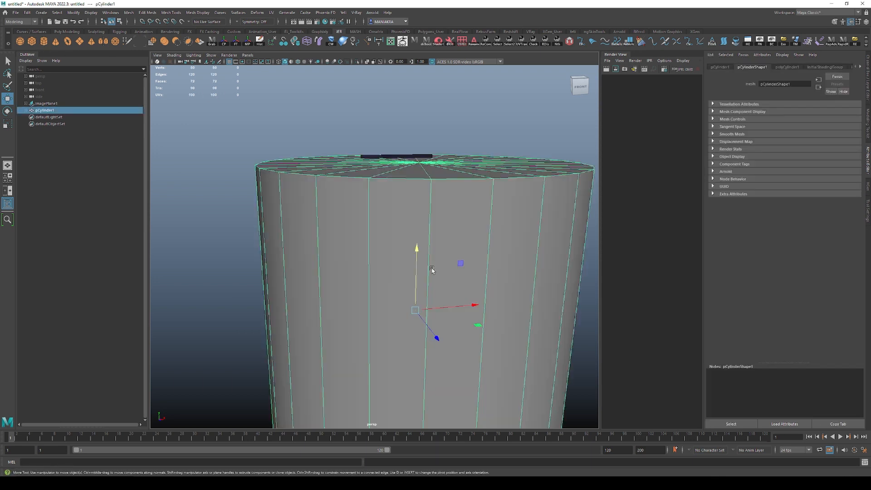
key(h)
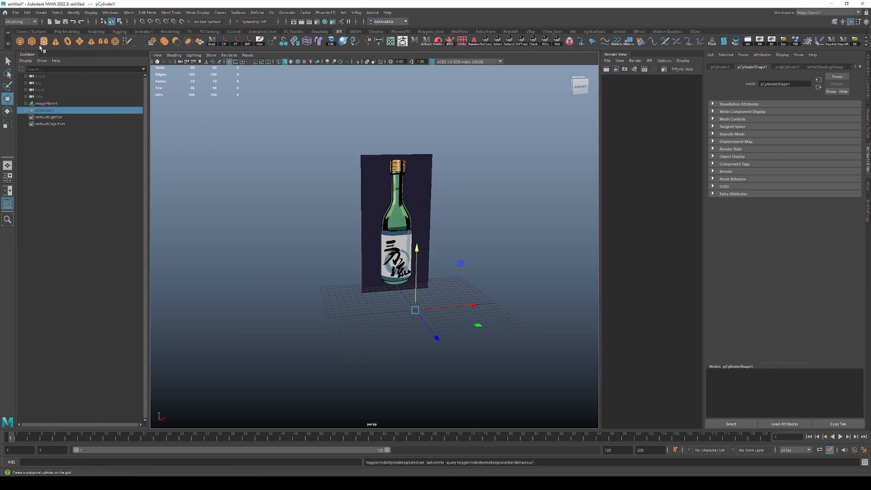
key(h)
scroll(432, 242, down, 5)
alt+drag(373, 222, 428, 239)
key(h)
key(h)
key(e)
key(r)
drag(416, 275, 318, 262)
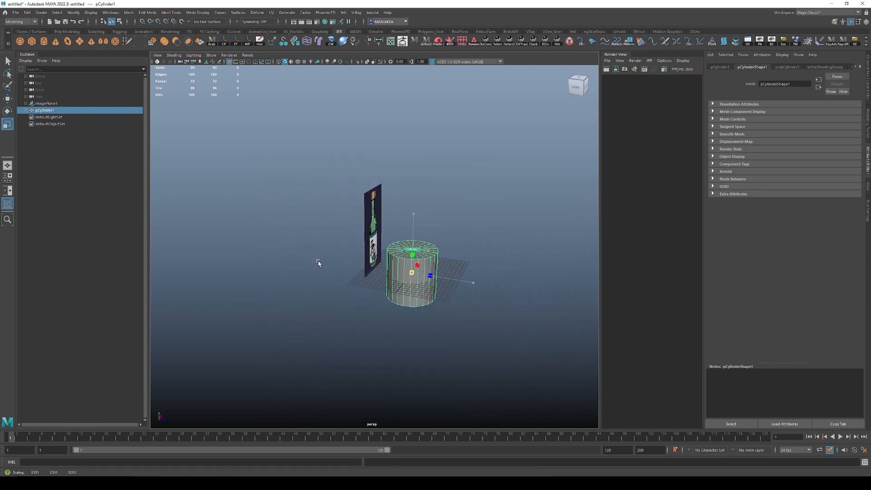
Raise the cylinder by about 5.6 units along Y so it stands on the grid.
key(w)
drag(413, 211, 412, 190)
alt+drag(482, 284, 457, 268)
scroll(435, 276, up, 7)
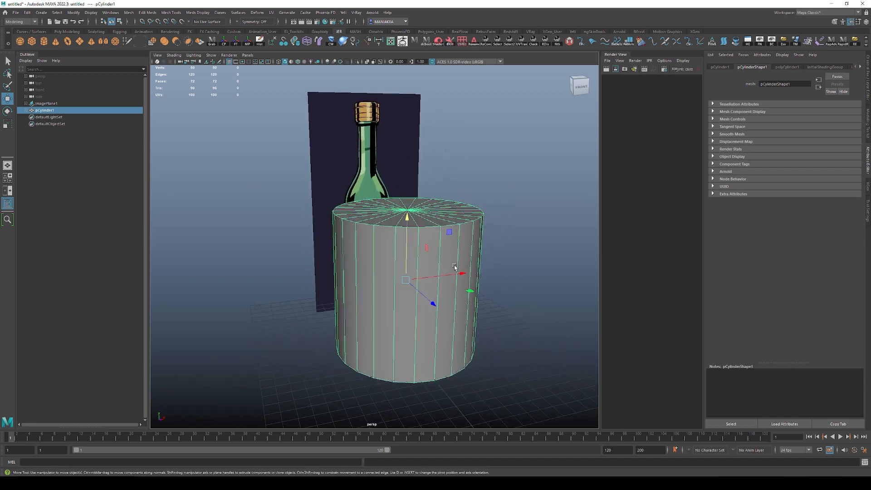
Show the cylinder's channel values and expand its polyCylinder1 creation settings.
key(ctrl+a)
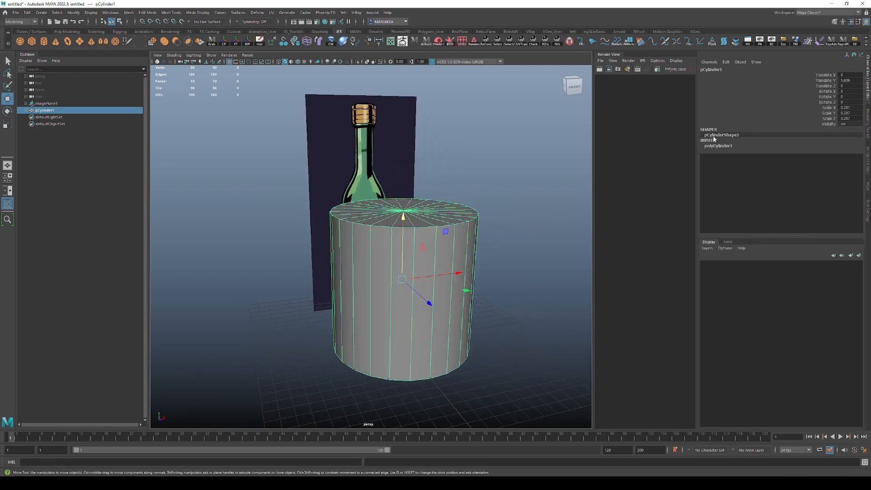
key(ctrl+a)
key(ctrl+a)
click(720, 146)
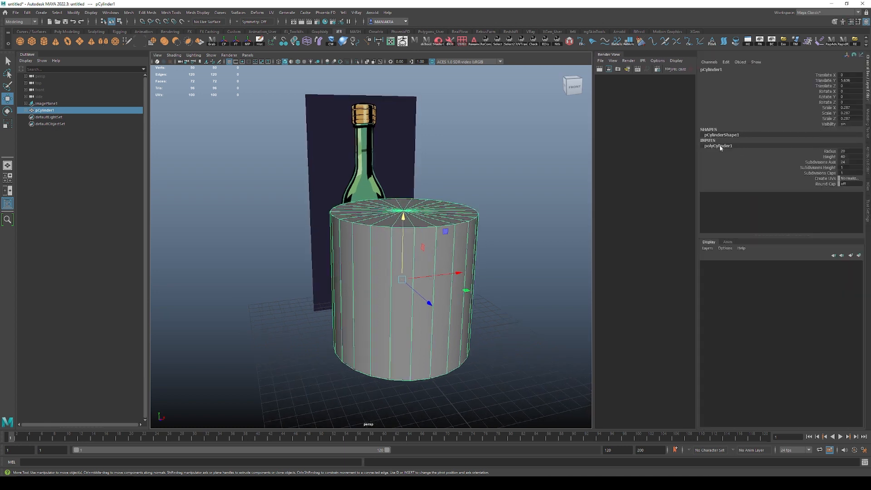
Reduce the cylinder's Subdivisions Axis to 11.
click(821, 163)
middle_drag(681, 182, 485, 196)
alt+drag(509, 199, 522, 168)
middle_drag(539, 195, 525, 193)
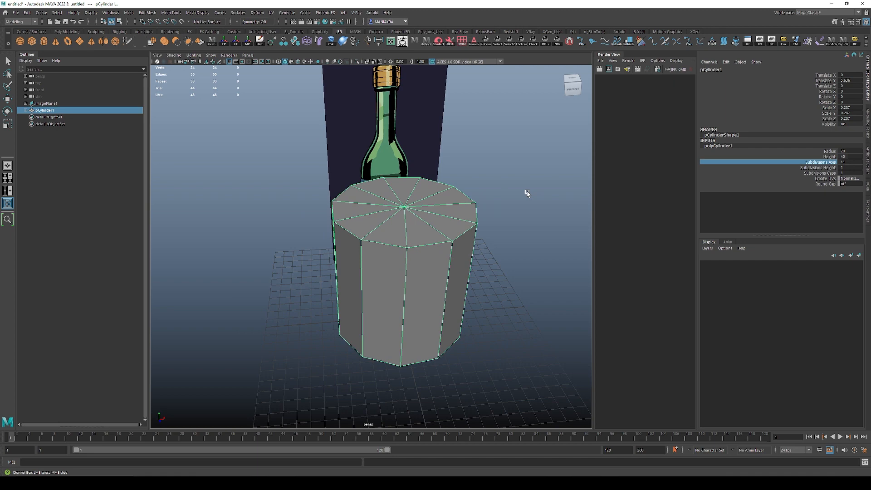
alt+drag(484, 213, 489, 235)
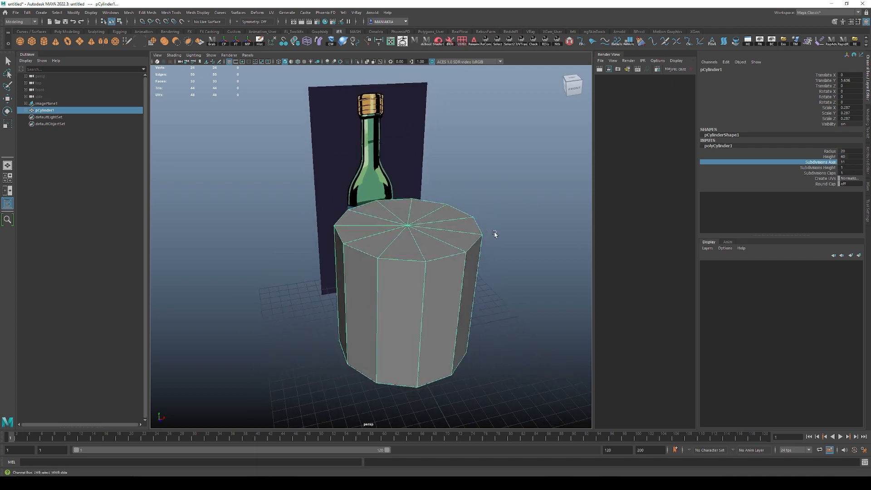
mouse_move(491, 248)
alt+mouse_down()
mouse_move(485, 244)
mouse_move(490, 255)
alt+mouse_up()
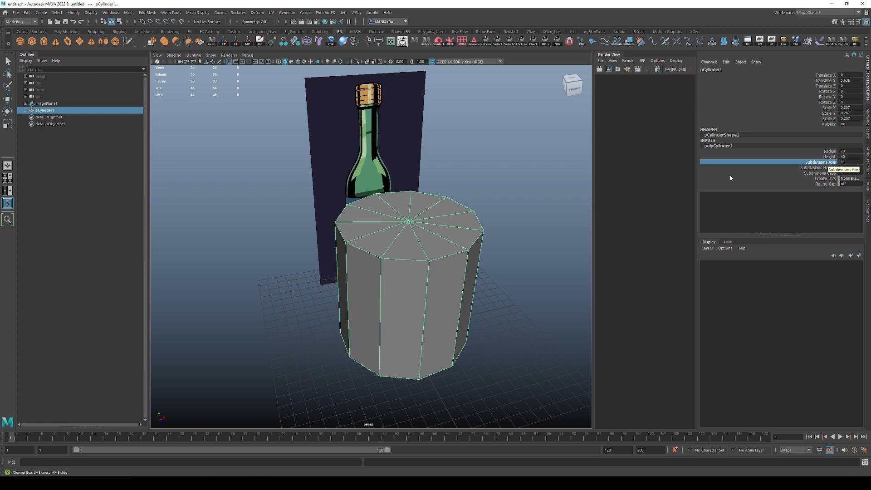
mouse_move(525, 205)
alt+mouse_down()
mouse_move(502, 186)
mouse_move(533, 192)
alt+mouse_up()
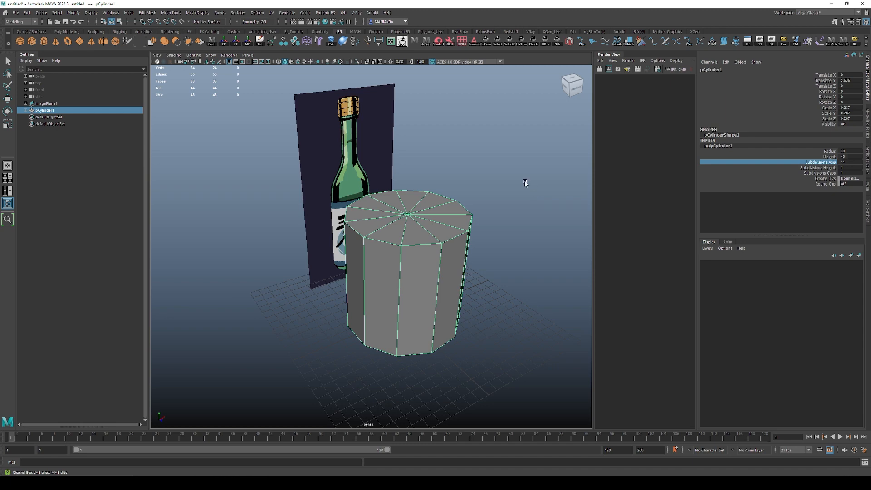
alt+drag(450, 196, 441, 169)
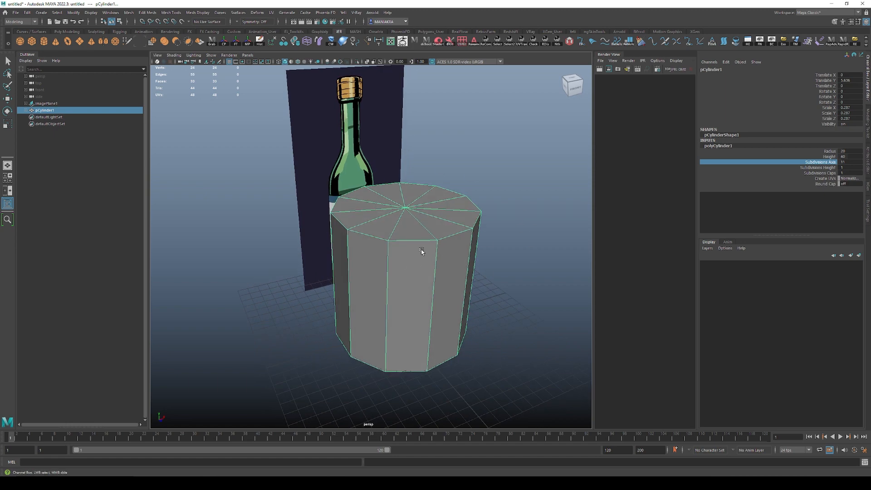
alt+drag(421, 248, 451, 262)
Set the cylinder's Subdivisions Axis to 4, giving it a box-like shape.
mouse_move(512, 237)
middle_down()
mouse_move(535, 233)
mouse_move(503, 236)
mouse_move(509, 231)
middle_up()
key(ctrl+z)
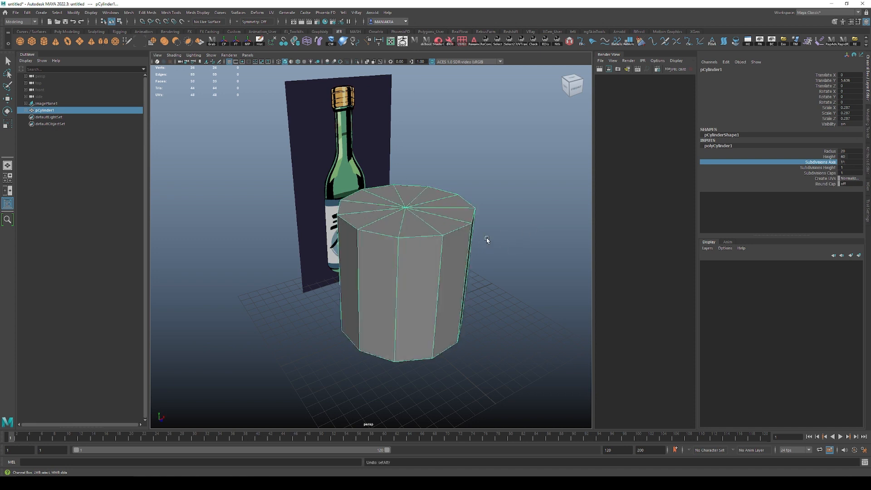
double_click(842, 162)
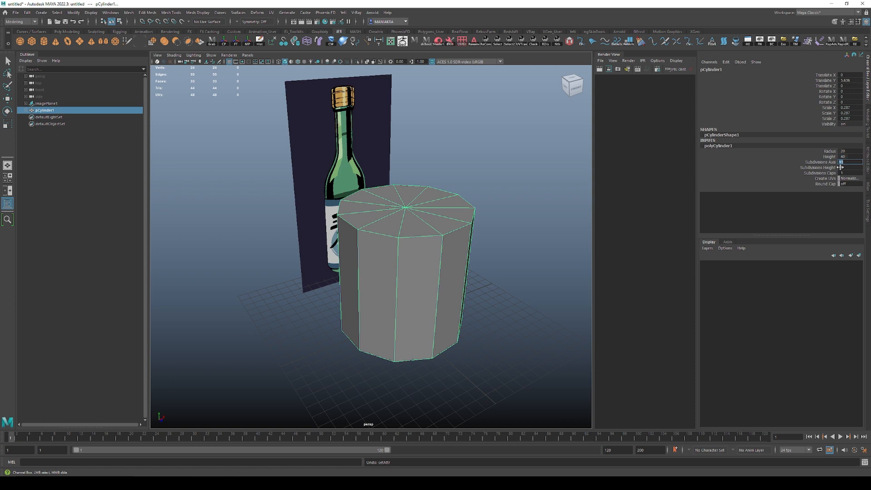
text(4)
key(Return)
alt+drag(470, 305, 509, 278)
alt+right_drag(510, 278, 432, 226)
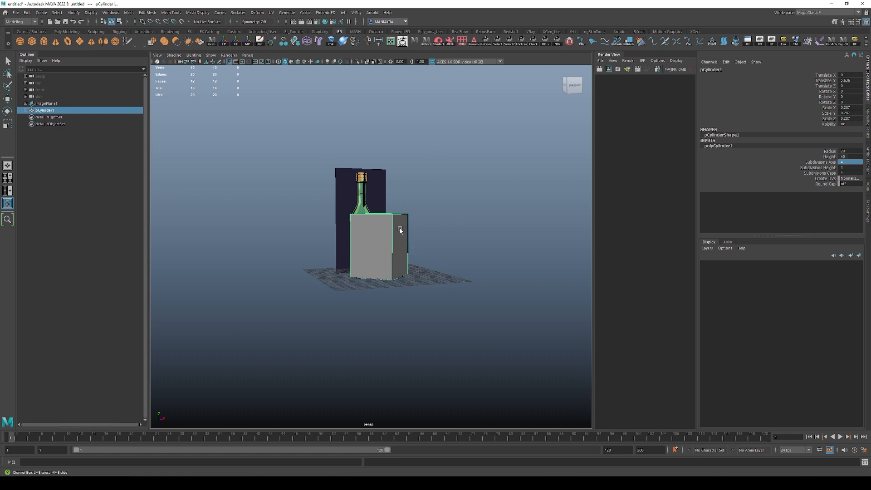
Set the cylinder's Subdivisions Axis to 20.
double_click(845, 162)
text(20)
key(Return)
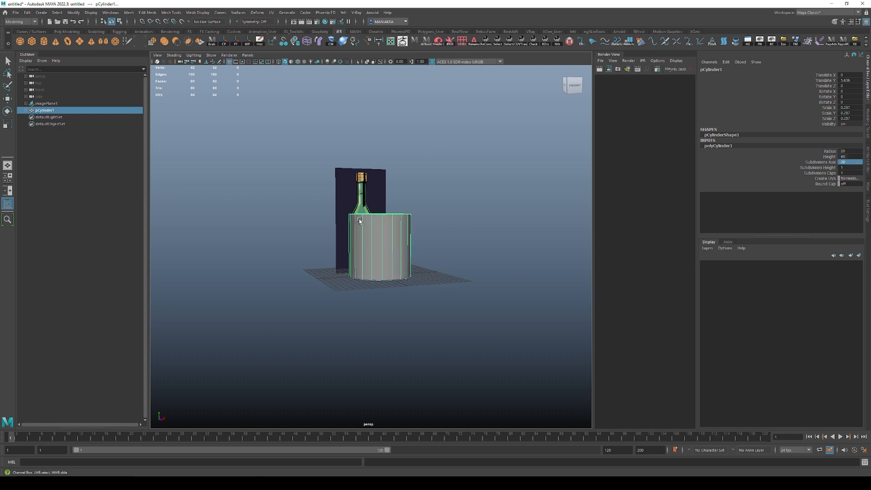
Set the cylinder's Subdivisions Axis to 60.
mouse_move(423, 284)
alt+mouse_down()
mouse_move(417, 279)
mouse_move(418, 321)
mouse_move(427, 286)
alt+mouse_up()
alt+right_drag(427, 286, 455, 347)
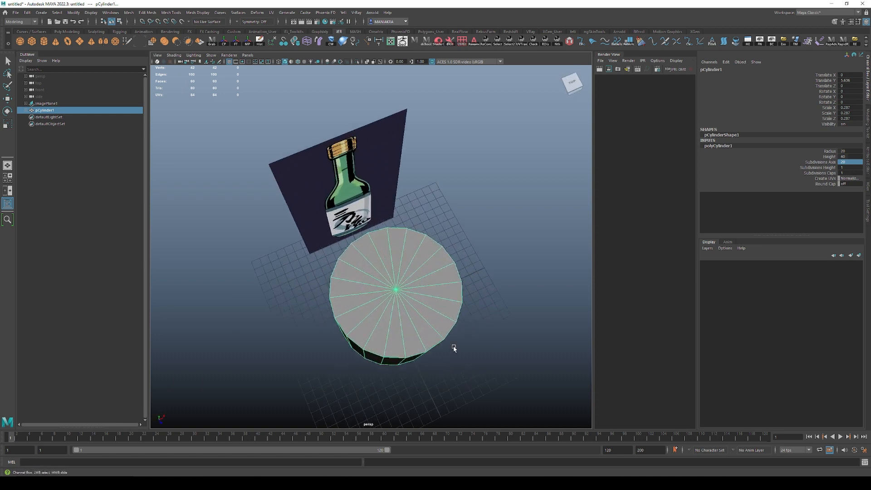
alt+drag(455, 348, 440, 218)
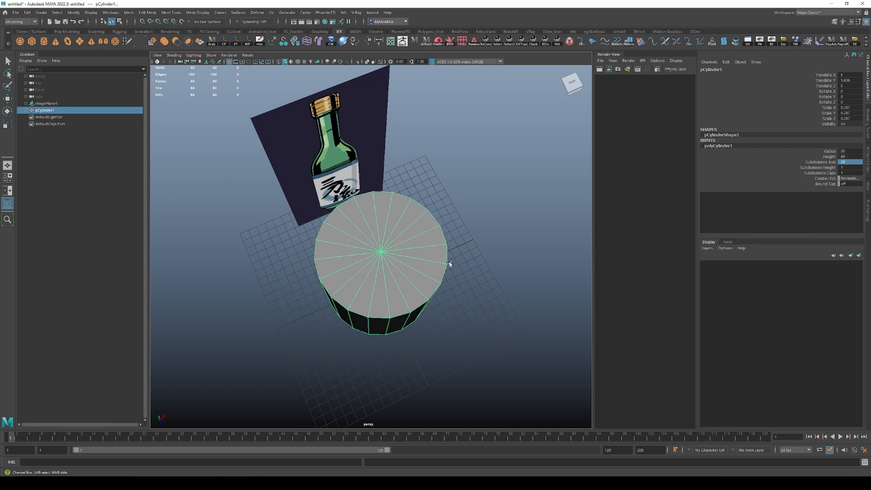
double_click(848, 162)
text(60)
key(Return)
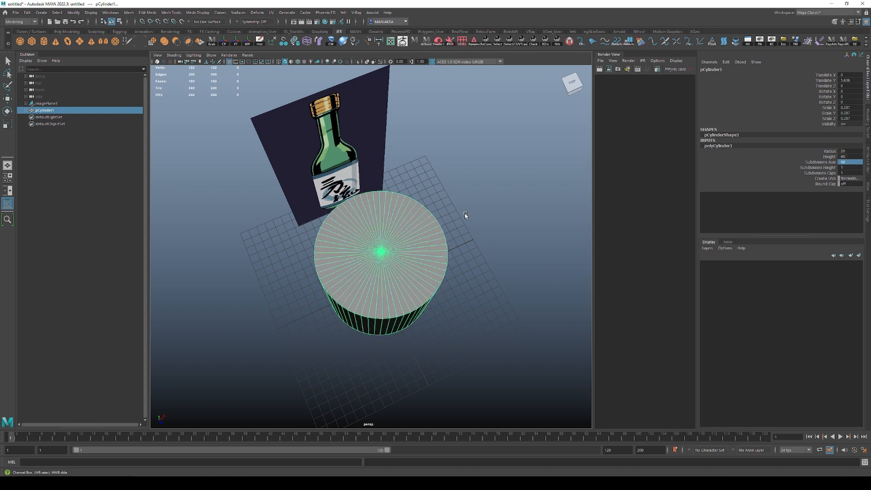
Examine the roundness of the cylinder's top rim up close, both with and without its wireframe highlighted.
key(w)
click(476, 234)
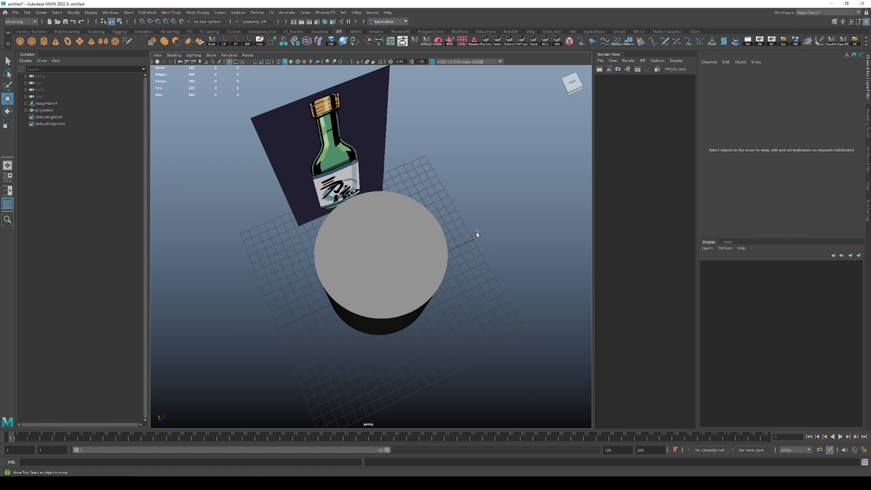
click(434, 245)
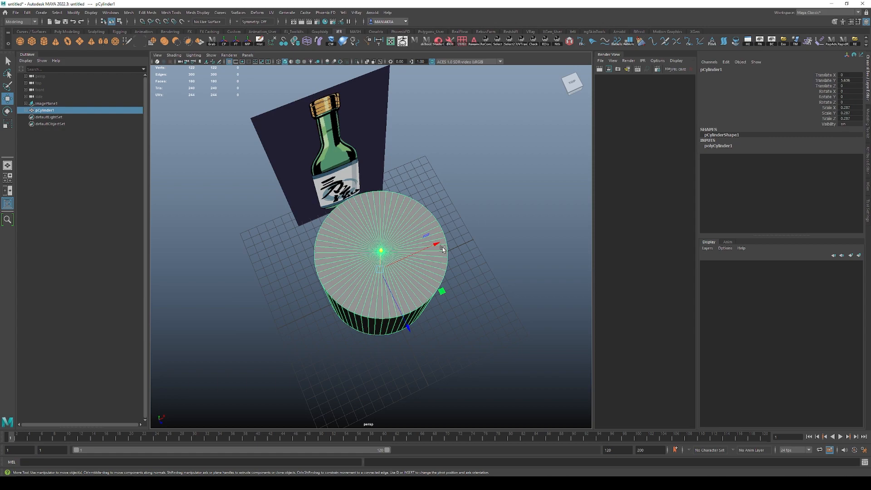
alt+right_drag(448, 242, 563, 298)
alt+middle_drag(563, 297, 520, 342)
alt+middle_drag(549, 266, 502, 301)
click(488, 152)
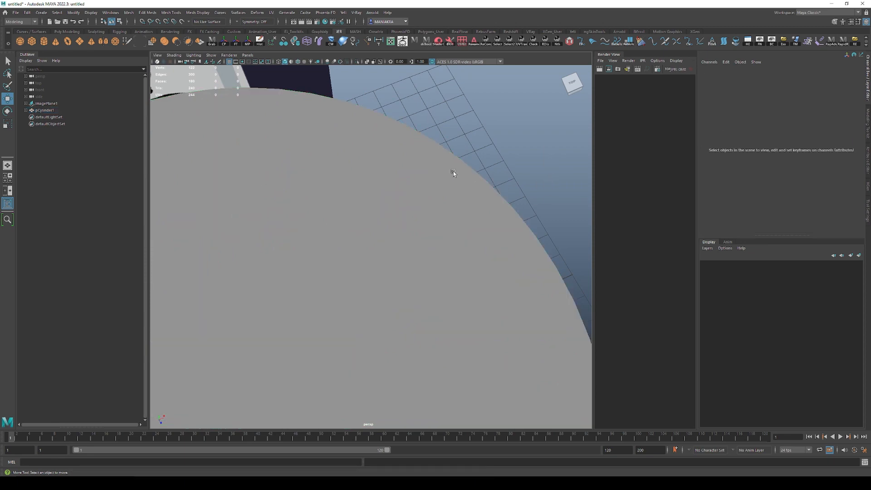
click(456, 175)
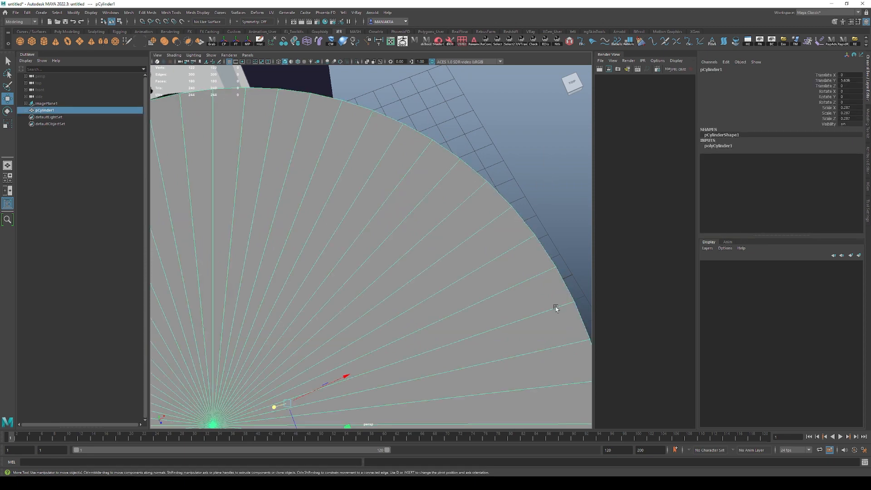
Set the cylinder's Subdivisions Axis to 12 and deselect it.
click(722, 146)
click(849, 163)
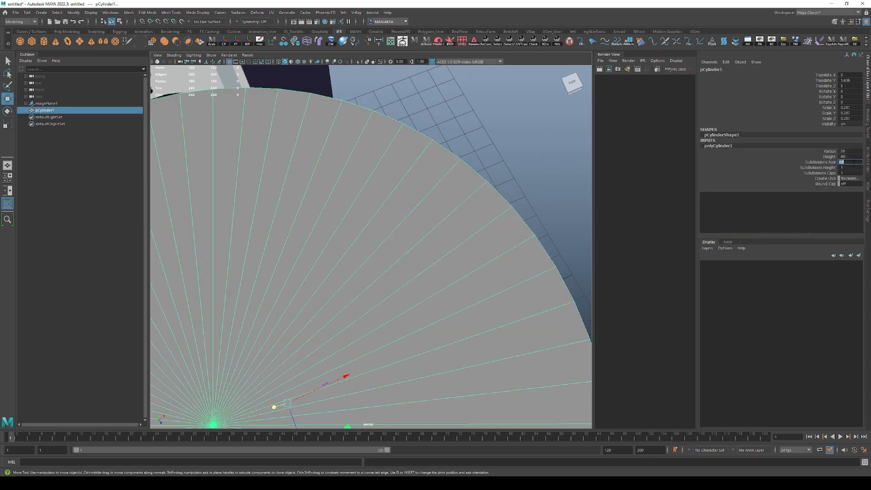
text(12)
key(Return)
click(565, 200)
Examine the faceted outline of the 12-sided cylinder from above and from the side.
alt+right_drag(566, 200, 497, 254)
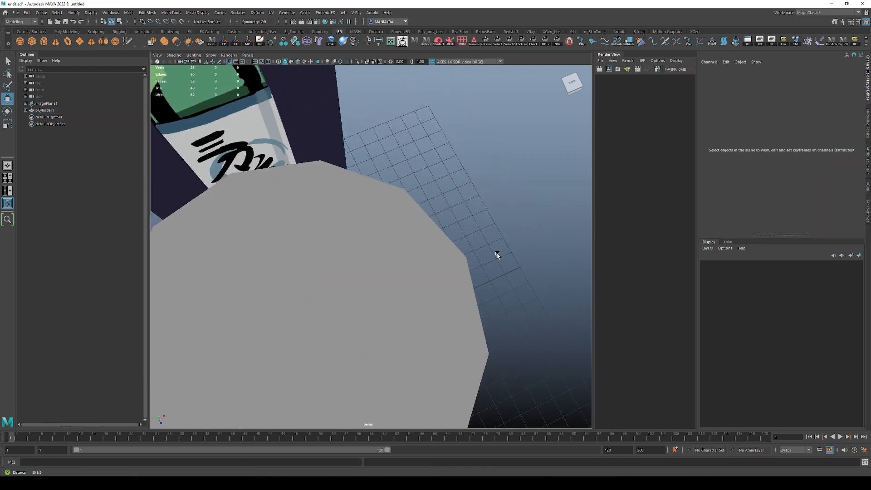
click(455, 288)
alt+middle_drag(456, 288, 495, 283)
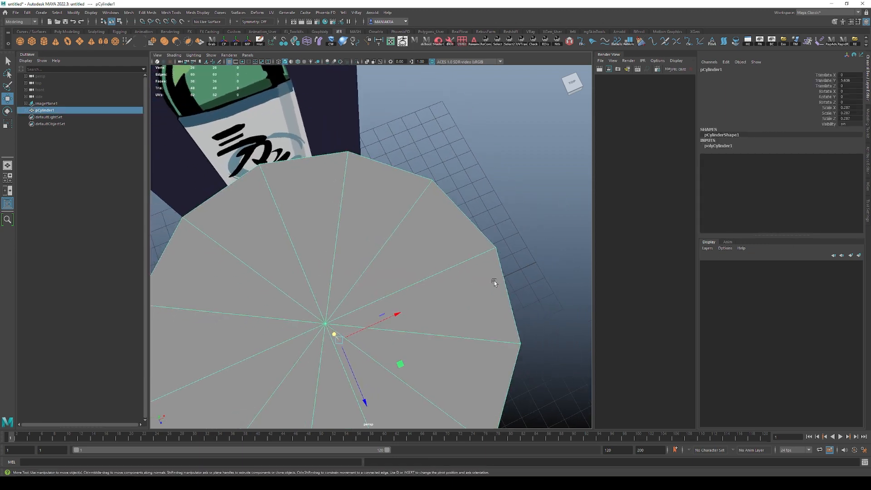
alt+right_drag(565, 266, 444, 273)
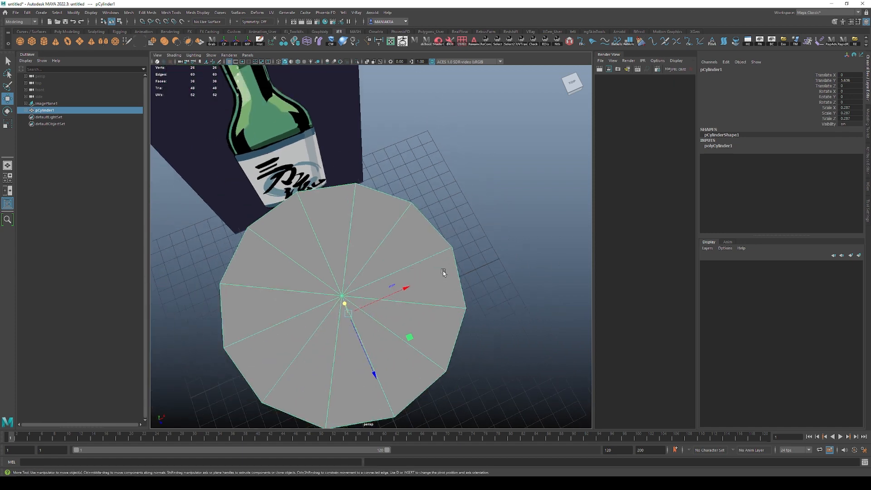
alt+drag(443, 273, 473, 220)
scroll(464, 227, up, 3)
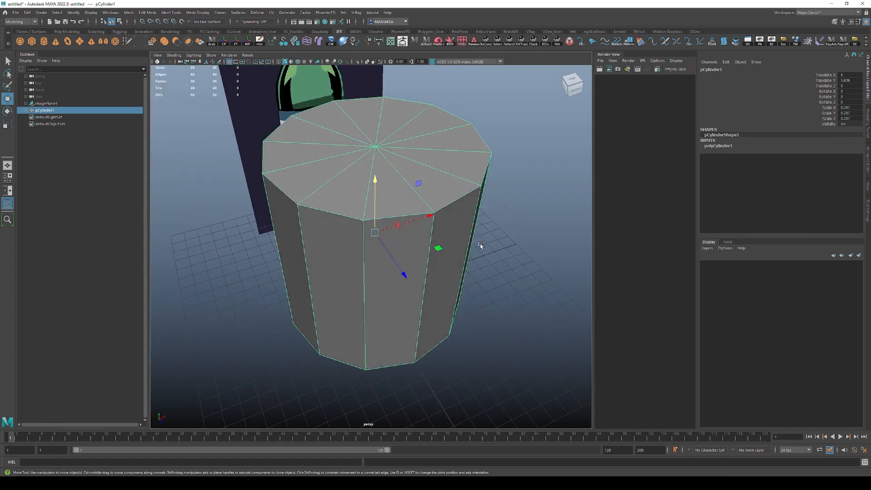
alt+right_drag(496, 262, 482, 259)
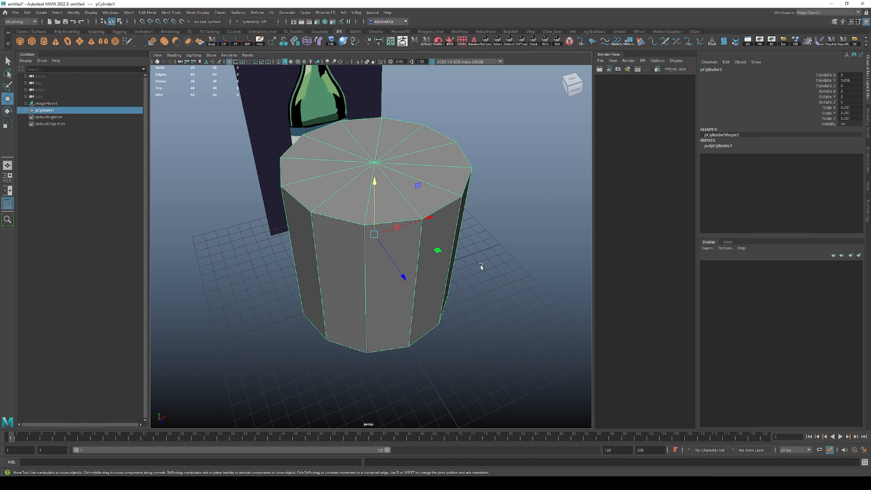
alt+right_drag(481, 265, 434, 264)
alt+drag(434, 265, 431, 246)
alt+right_drag(431, 245, 469, 315)
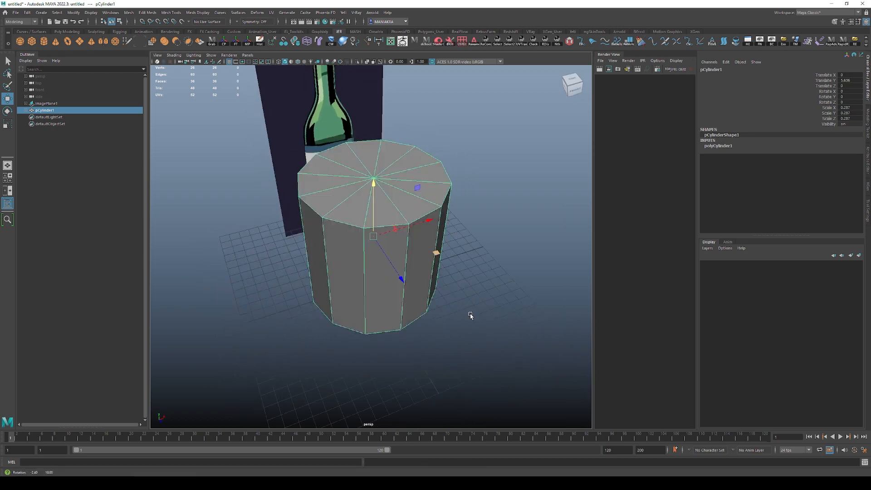
alt+drag(469, 315, 498, 241)
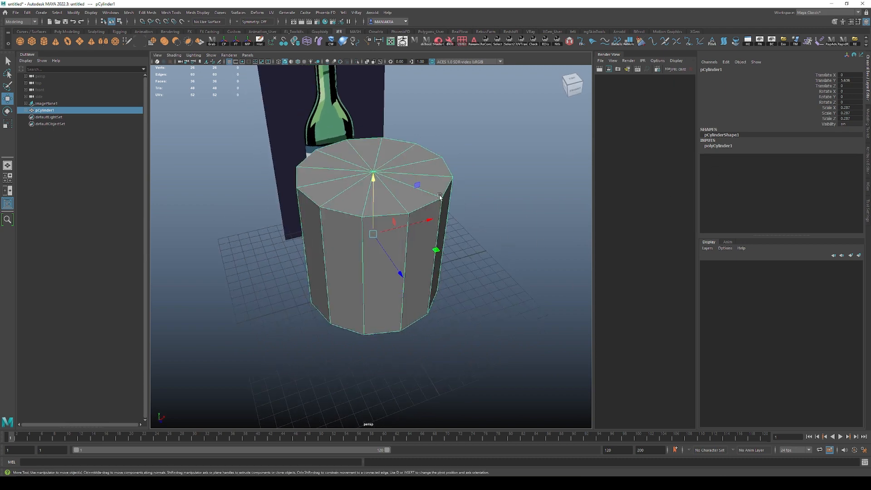
Compare how the 12-sided cylinder looks from far away and from nearby, checking its creation settings.
key(q)
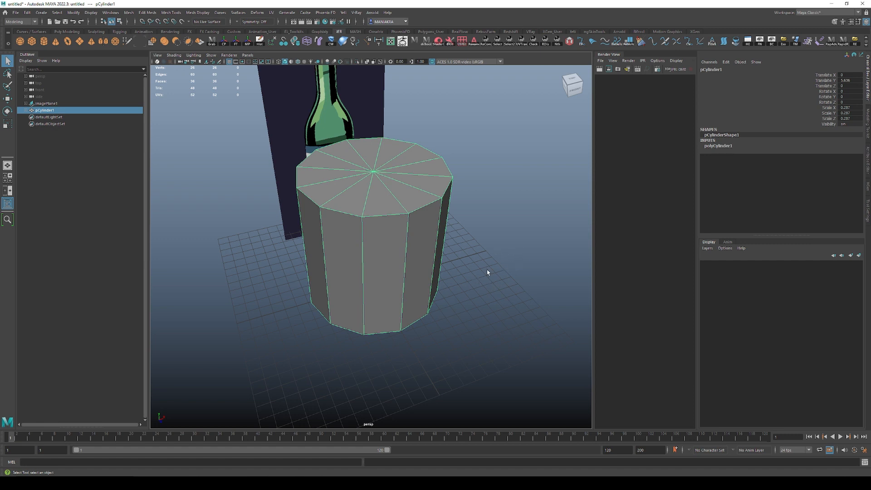
click(716, 147)
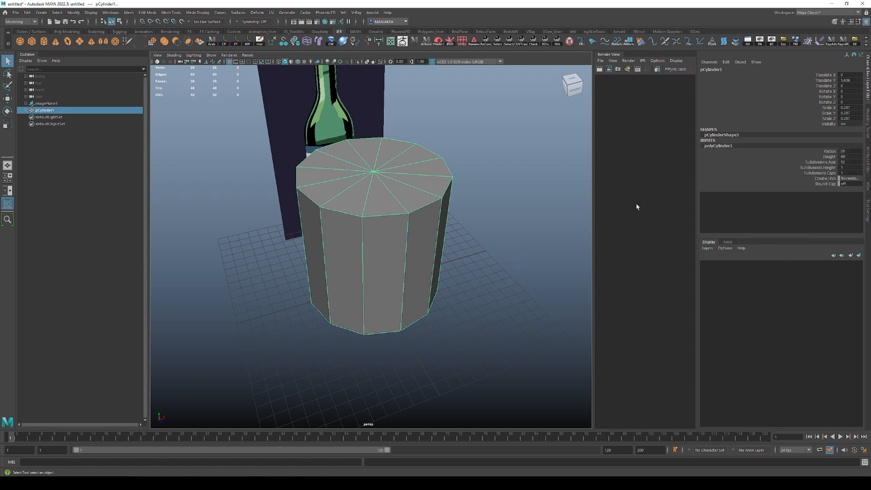
scroll(442, 240, down, 5)
click(467, 267)
scroll(426, 247, down, 4)
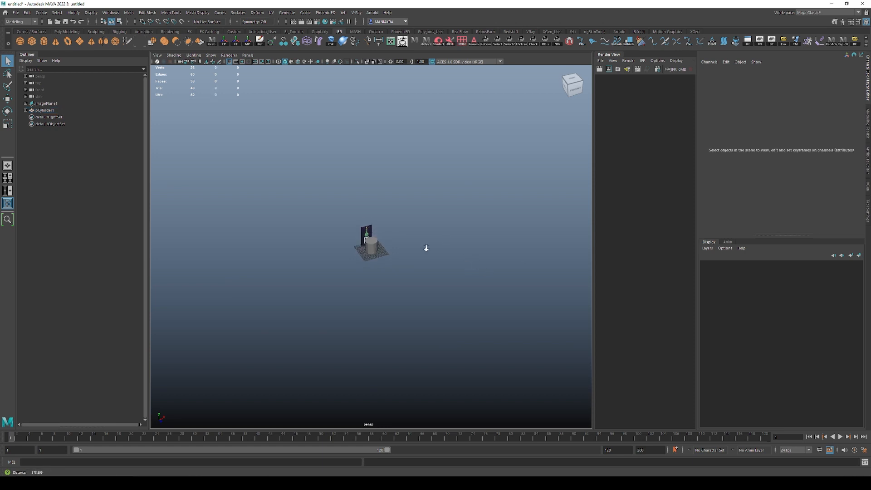
alt+right_drag(436, 255, 488, 338)
alt+right_drag(349, 245, 445, 362)
click(378, 240)
alt+drag(377, 240, 396, 259)
alt+right_drag(373, 231, 484, 380)
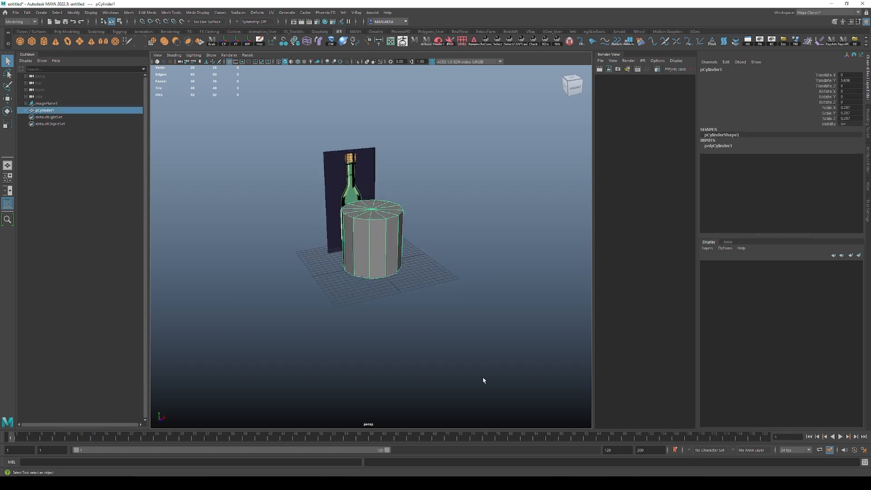
alt+drag(363, 254, 408, 230)
Hide the bottle reference image plane and reselect the cylinder.
click(329, 213)
key(h)
click(392, 248)
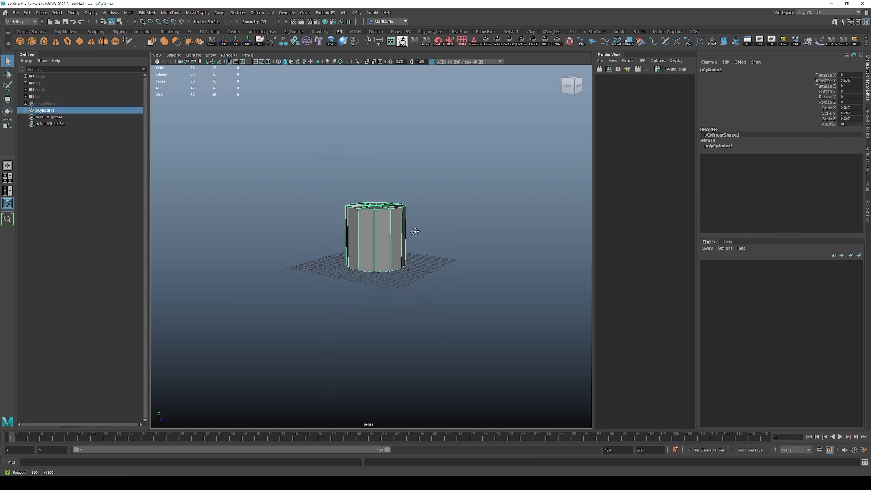
Set the cylinder's Subdivisions Axis to 60 for a rounder silhouette and deselect it.
alt+right_drag(409, 230, 467, 317)
alt+drag(467, 317, 391, 230)
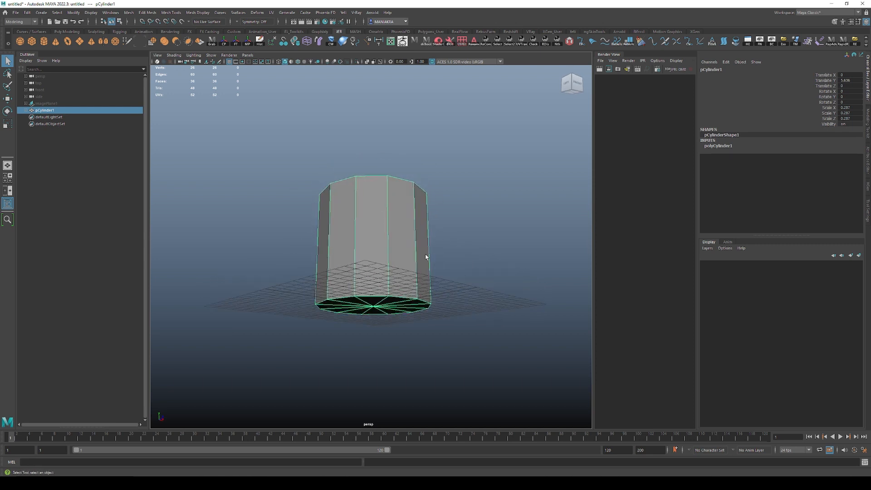
alt+drag(426, 253, 427, 263)
alt+right_drag(401, 239, 418, 255)
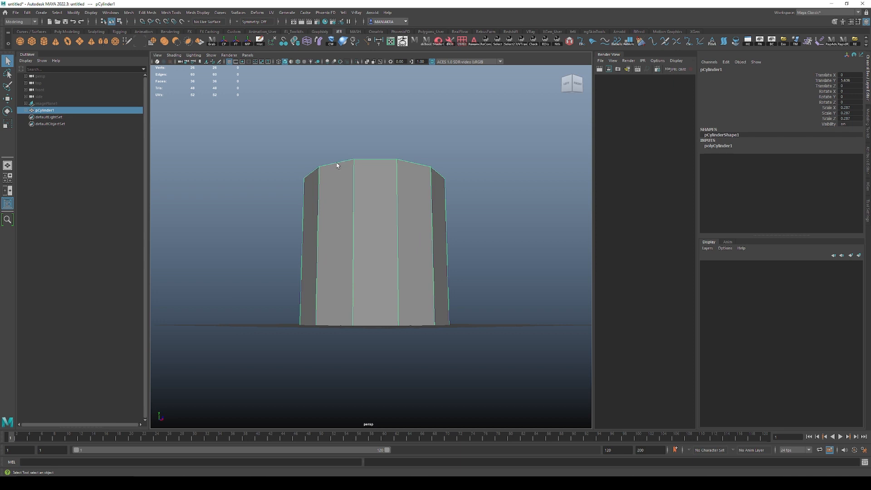
alt+drag(452, 184, 403, 210)
click(719, 146)
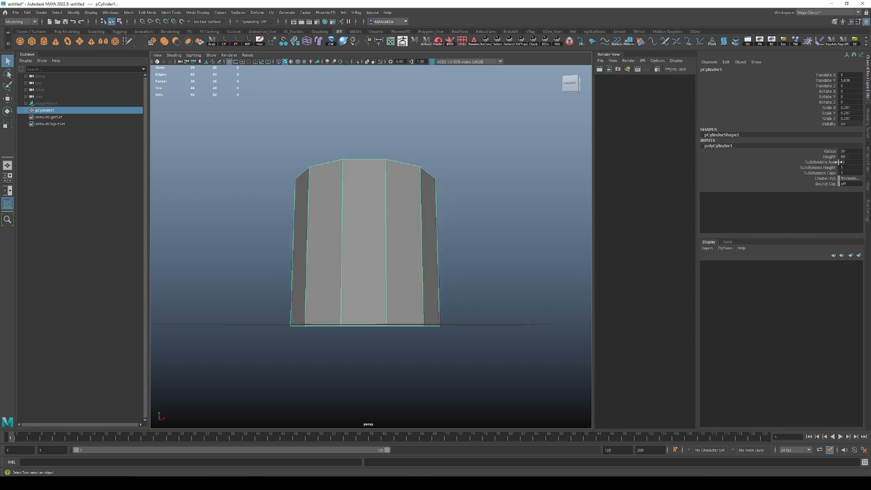
double_click(843, 162)
text(20)
key(Return)
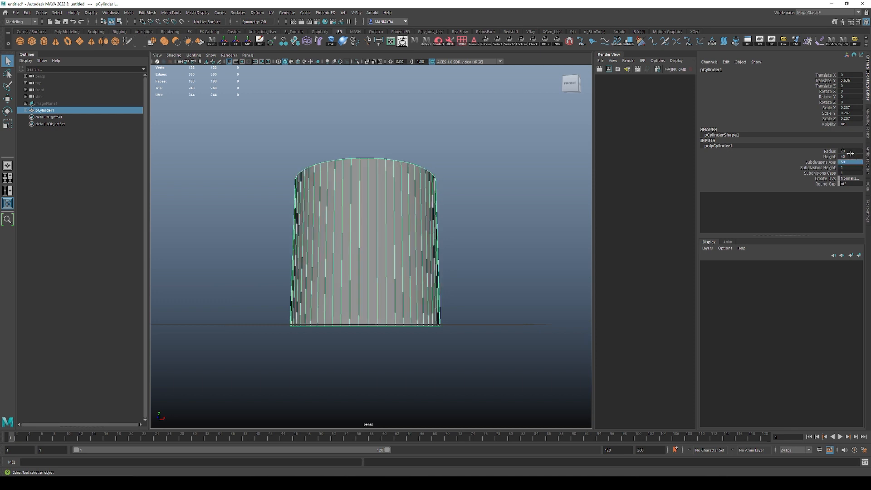
click(519, 266)
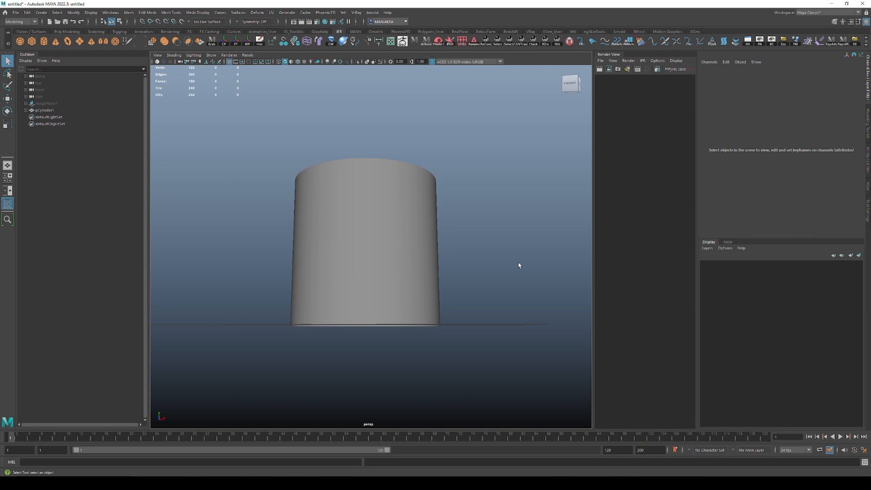
Examine the 60-sided cylinder's silhouette and wireframe from the front and from above.
click(338, 179)
alt+right_drag(338, 179, 397, 215)
click(486, 130)
click(334, 124)
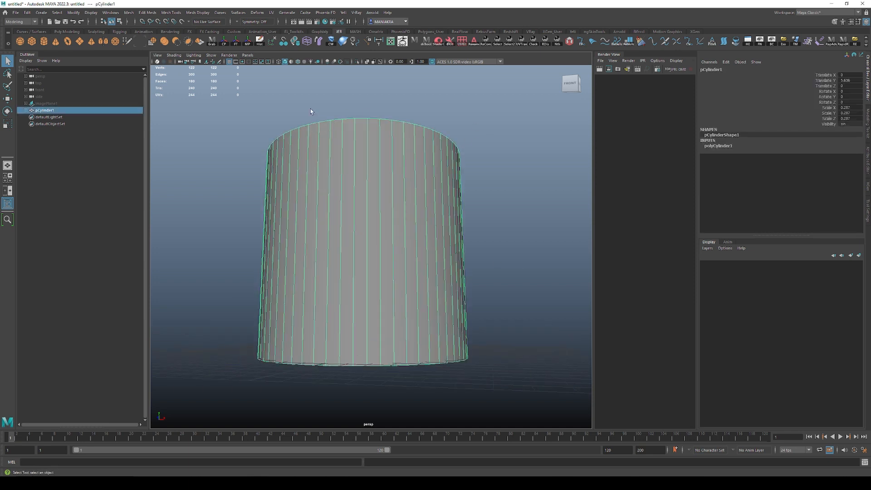
click(506, 187)
alt+right_drag(486, 212, 443, 215)
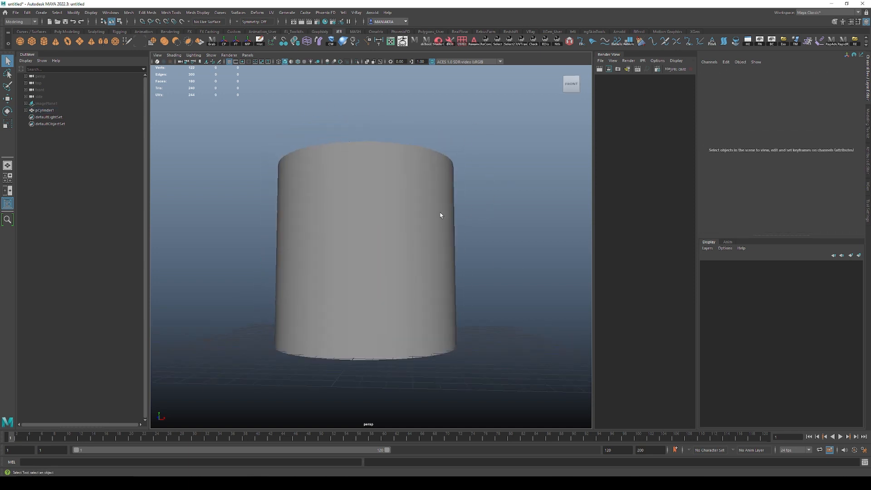
click(443, 215)
alt+right_drag(503, 198, 406, 207)
alt+drag(407, 207, 464, 227)
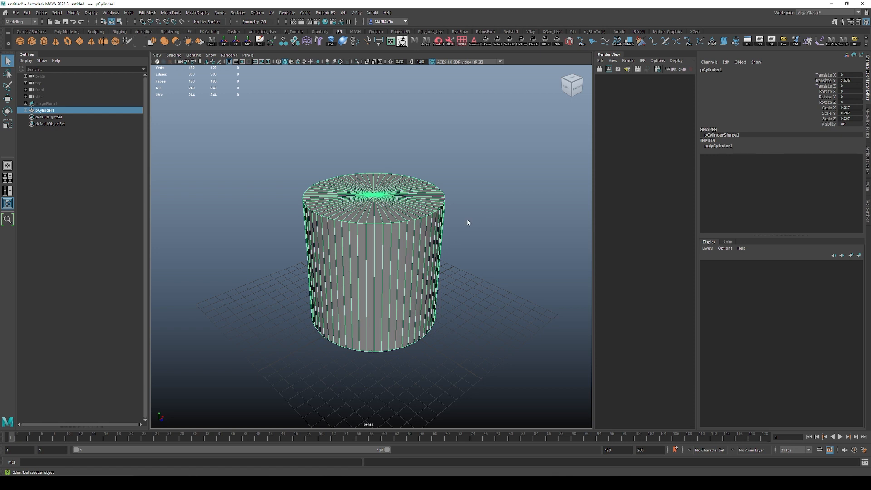
Undo the most recent selection changes on the cylinder.
key(ctrl+z)
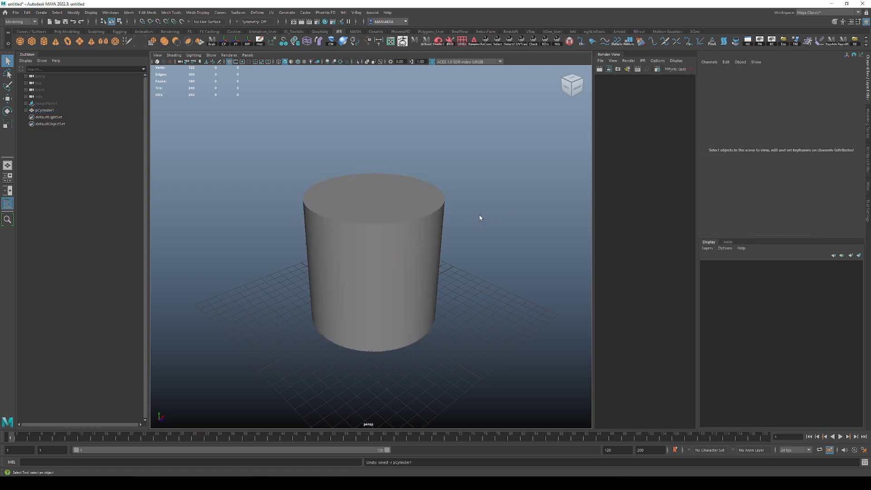
key(shift+z)
key(ctrl+z)
key(ctrl+z)
key(ctrl+z)
key(ctrl+z)
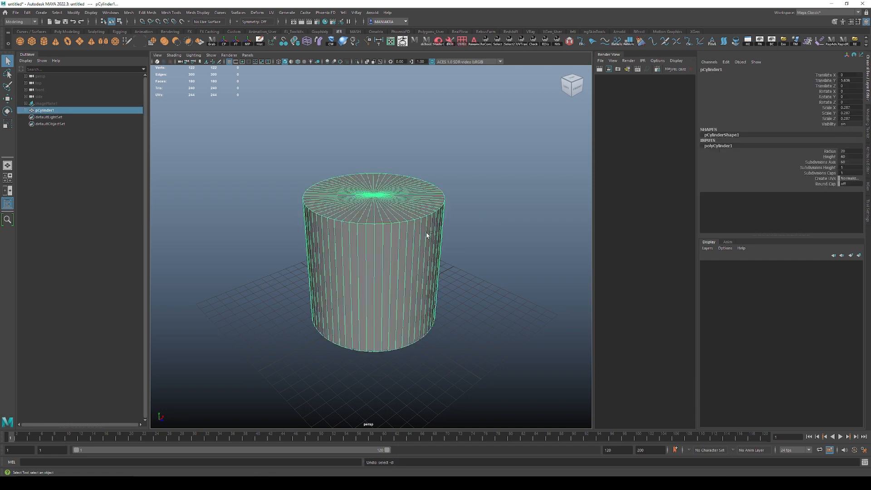
Select the Subdivisions Axis value in the cylinder's polyCylinder1 creation settings.
click(420, 230)
click(713, 146)
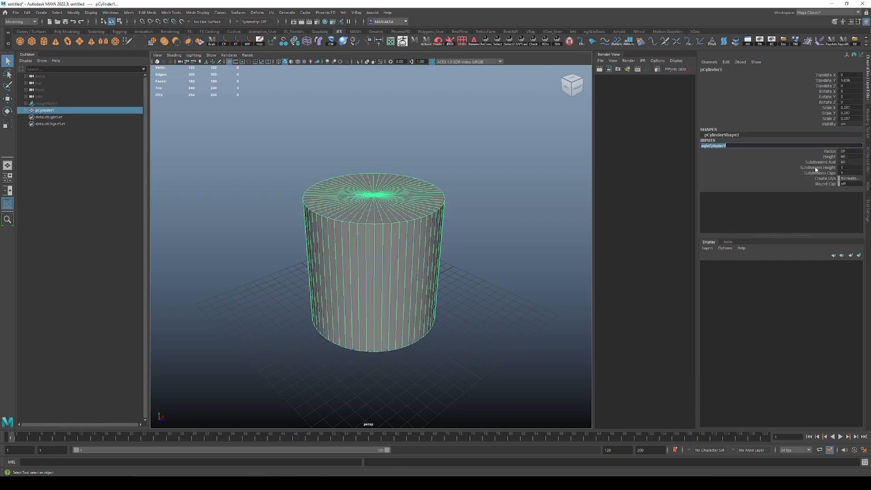
click(843, 162)
alt+drag(549, 218, 500, 213)
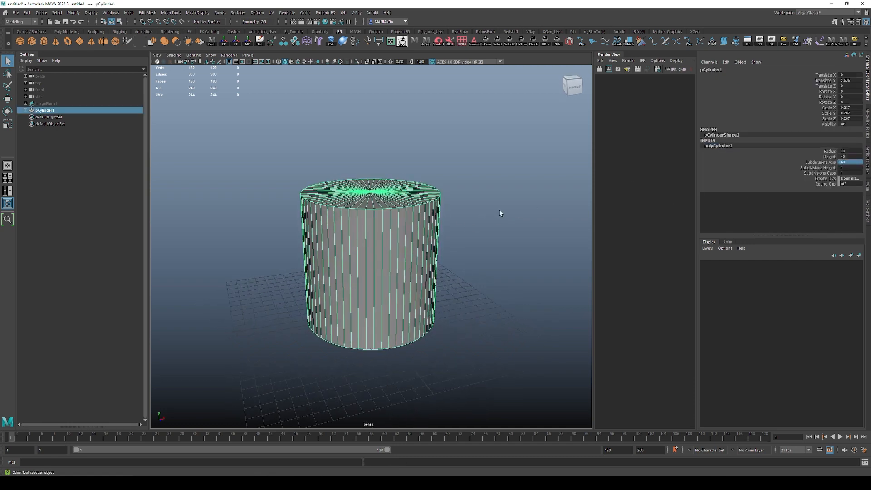
Switch to edge selection and back to object selection, and expand the polyCylinder1 creation settings again.
key(F10)
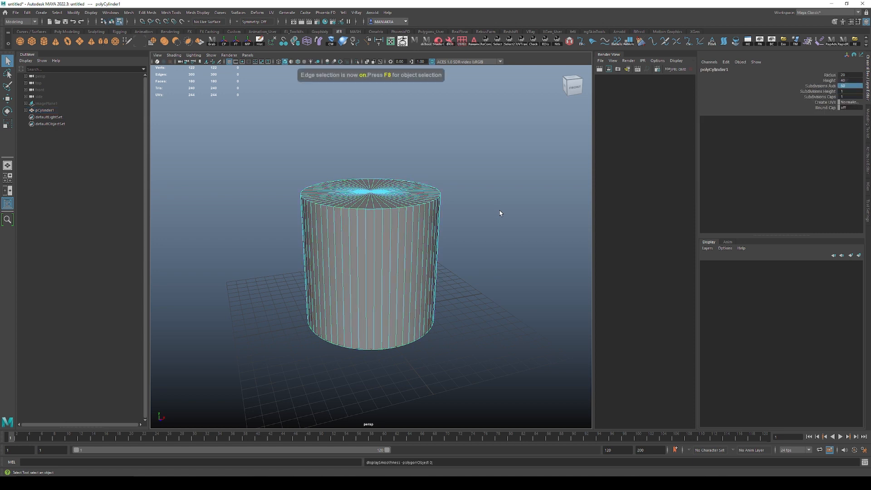
key(F8)
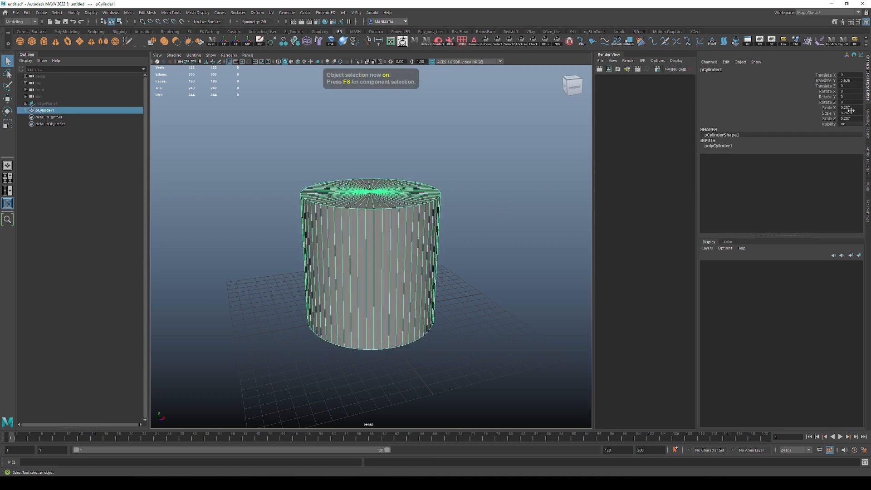
click(742, 147)
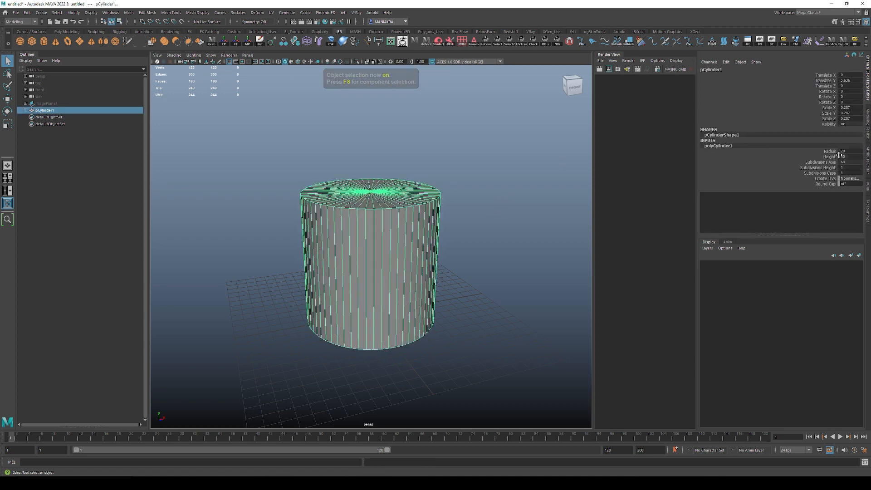
Set the cylinder's Subdivisions Axis to 12 in its polyCylinder1 creation settings.
double_click(844, 162)
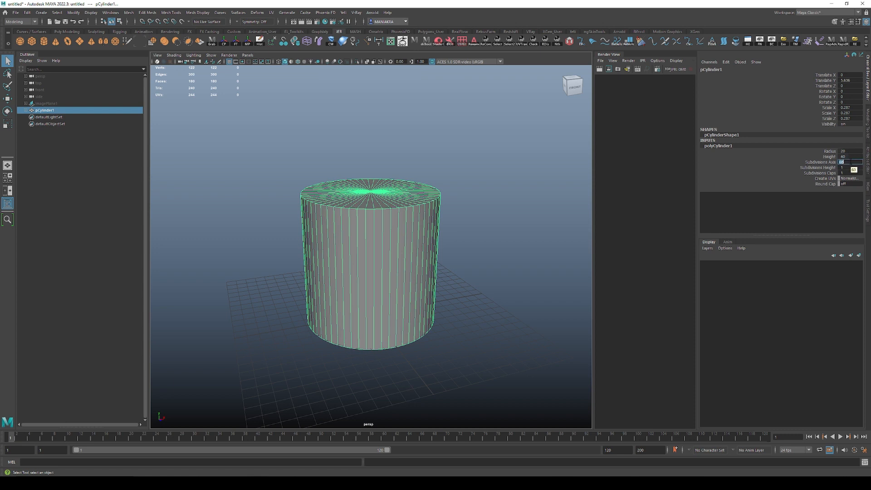
text(12)
key(Return)
click(490, 245)
click(431, 269)
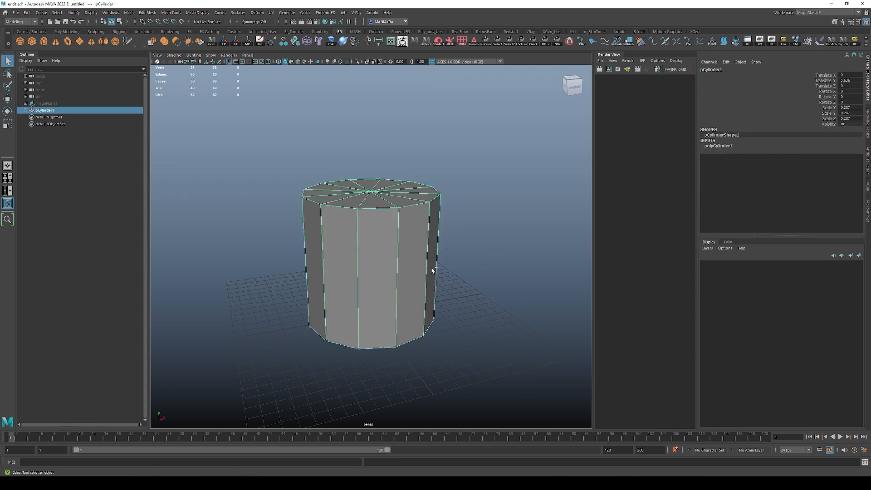
Isolate the selected cylinder in the perspective viewport.
key(ctrl+1)
alt+right_drag(432, 269, 436, 255)
alt+drag(436, 255, 385, 272)
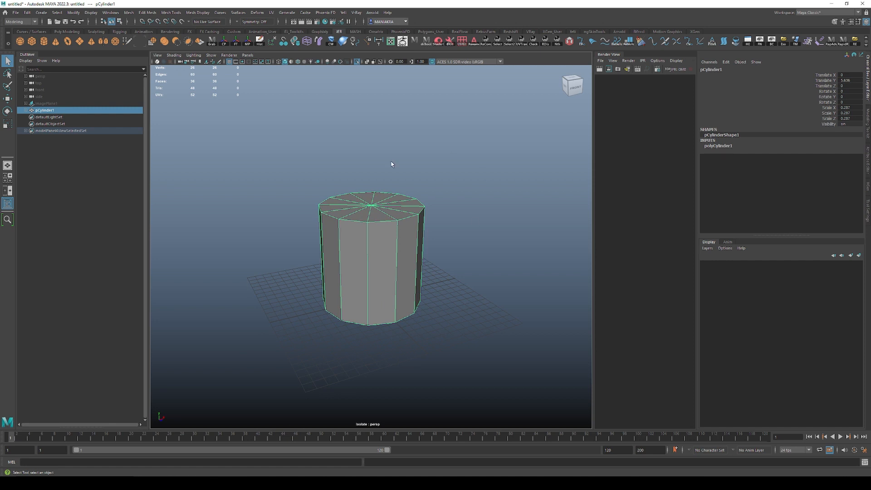
key(F10)
click(360, 260)
key(F8)
click(443, 259)
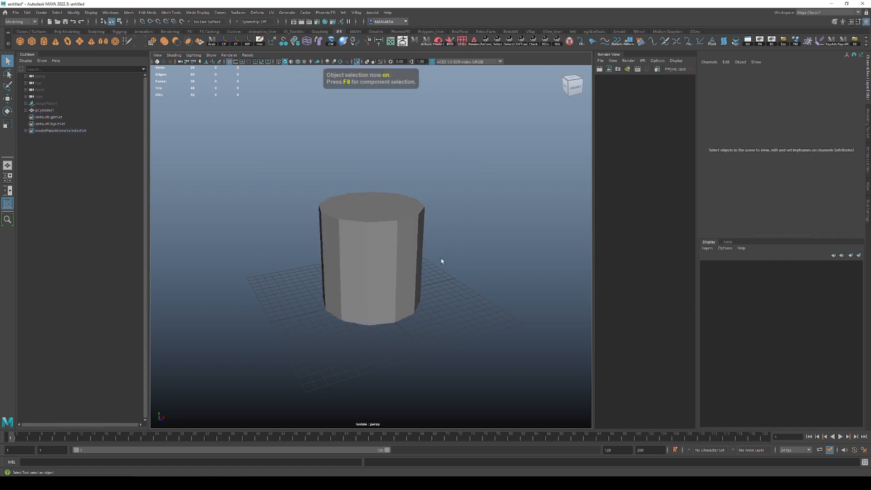
Select the cylinder and set its Subdivisions Axis to 24 in the polyCylinder1 creation settings.
click(357, 269)
click(728, 145)
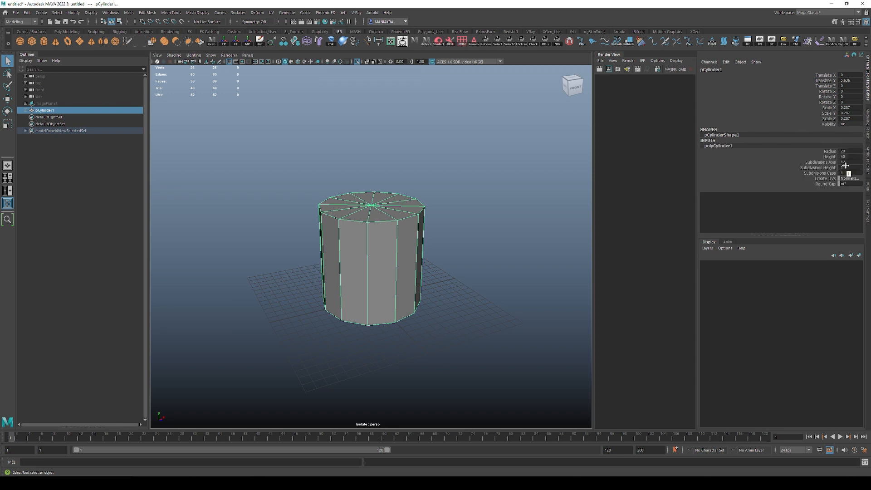
double_click(848, 162)
key(Return)
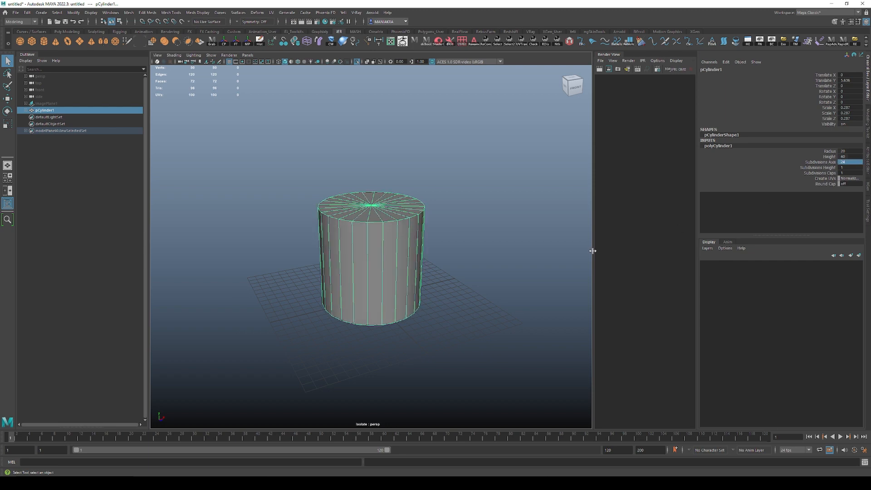
Examine the 24-sided cylinder's silhouette, cap and side segments from above and from the front, selected and unselected.
click(460, 310)
alt+right_drag(459, 310, 436, 284)
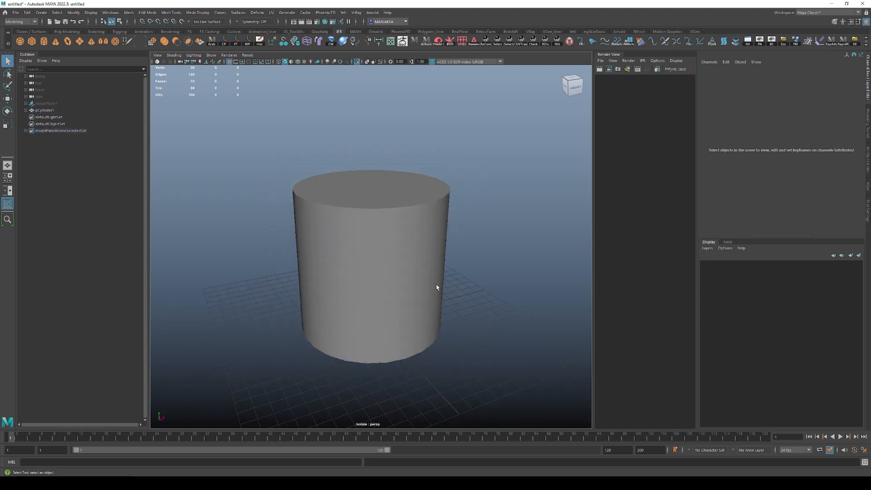
alt+drag(436, 285, 430, 300)
click(429, 300)
alt+right_drag(430, 301, 470, 349)
click(470, 348)
click(390, 306)
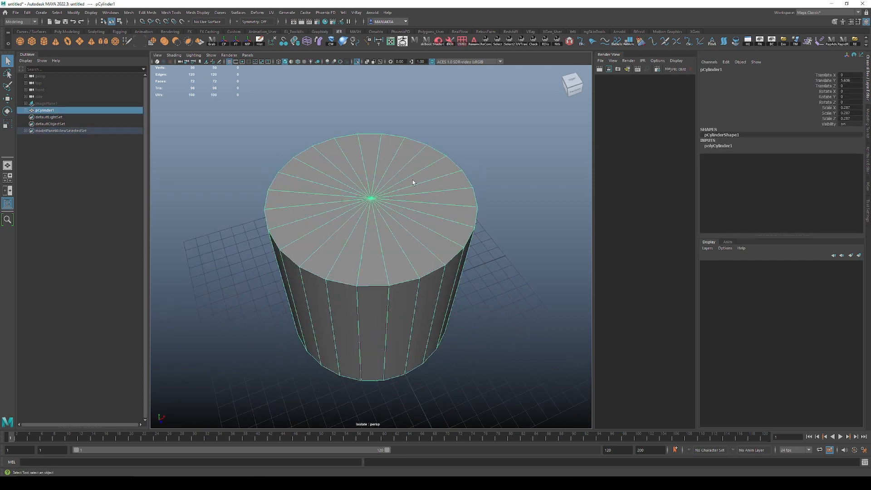
click(509, 254)
alt+drag(461, 262, 410, 258)
click(396, 258)
click(273, 160)
click(295, 196)
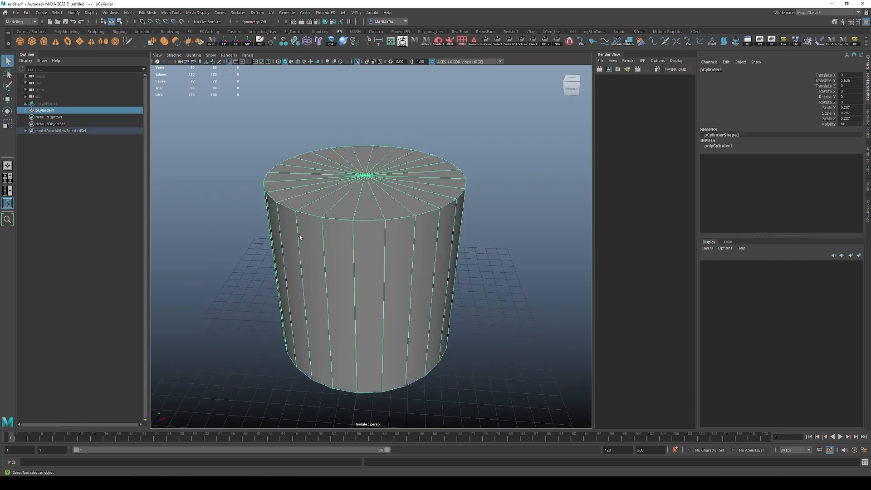
alt+right_drag(486, 317, 447, 282)
click(488, 302)
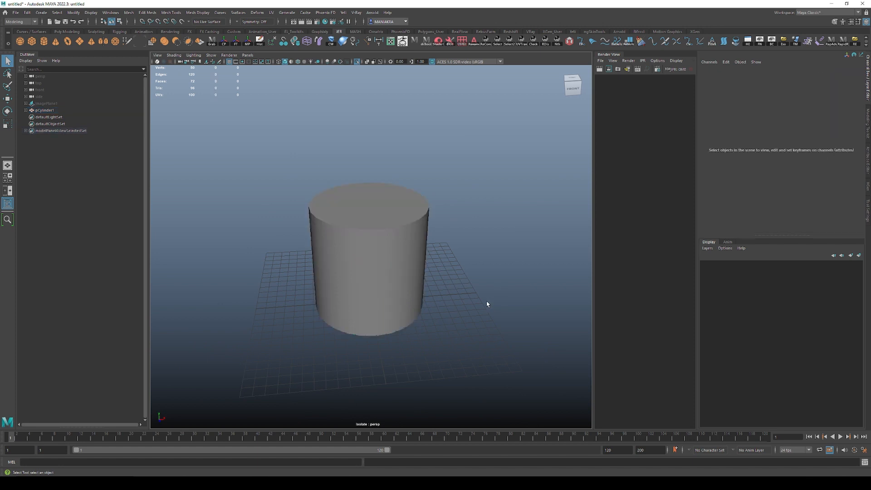
alt+right_drag(473, 253, 431, 239)
click(395, 244)
alt+drag(409, 241, 465, 233)
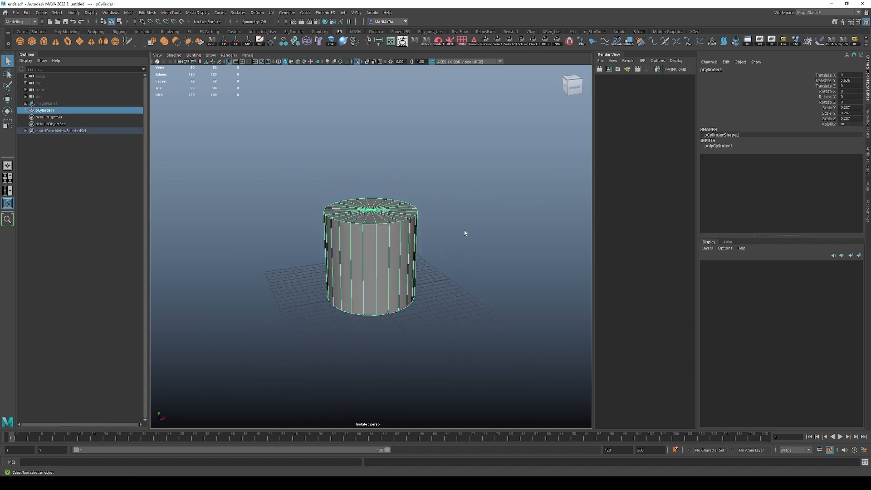
Set the cylinder's Subdivisions Axis back to 12.
click(754, 146)
click(843, 162)
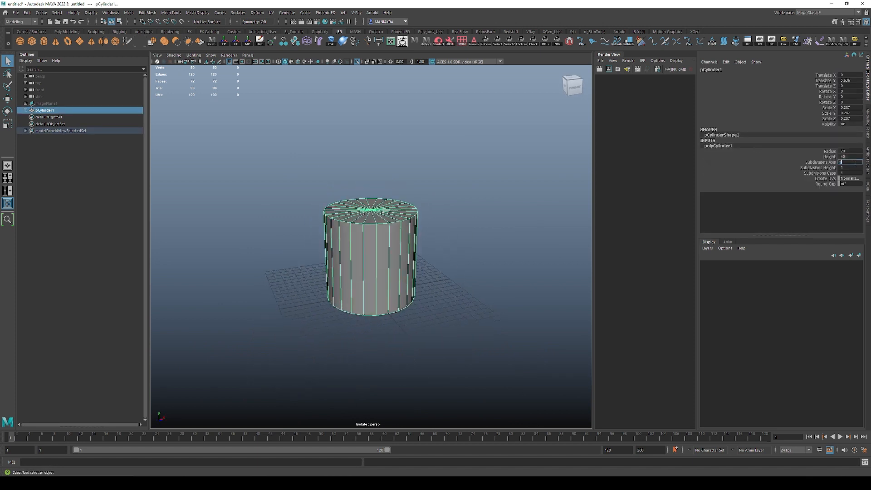
text(12)
key(Return)
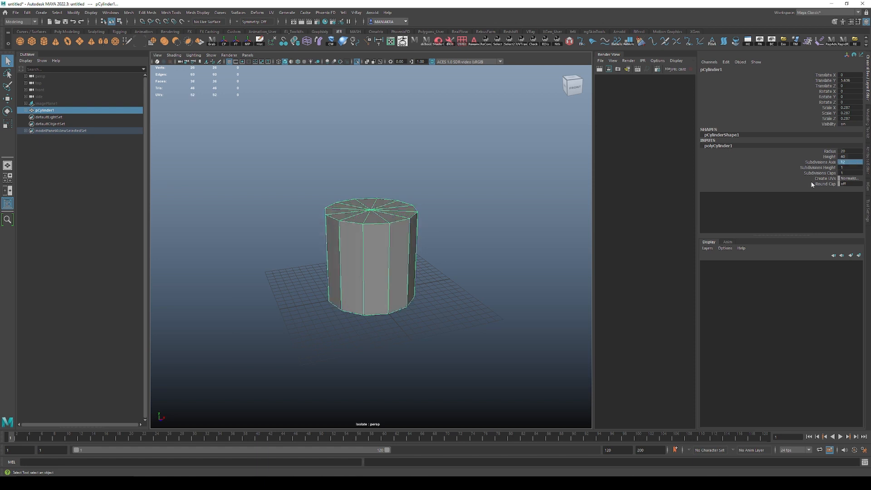
Insert an edge loop around the 12-sided cylinder just below its upper rim with the Insert Edge Loop tool.
click(437, 223)
click(405, 224)
scroll(470, 219, up, 3)
alt+drag(470, 220, 468, 203)
shift+right_drag(437, 223, 401, 208)
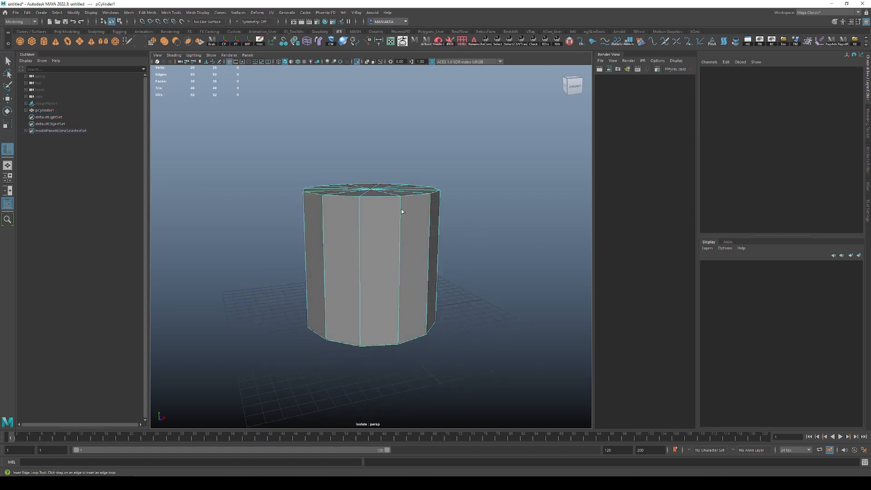
click(401, 209)
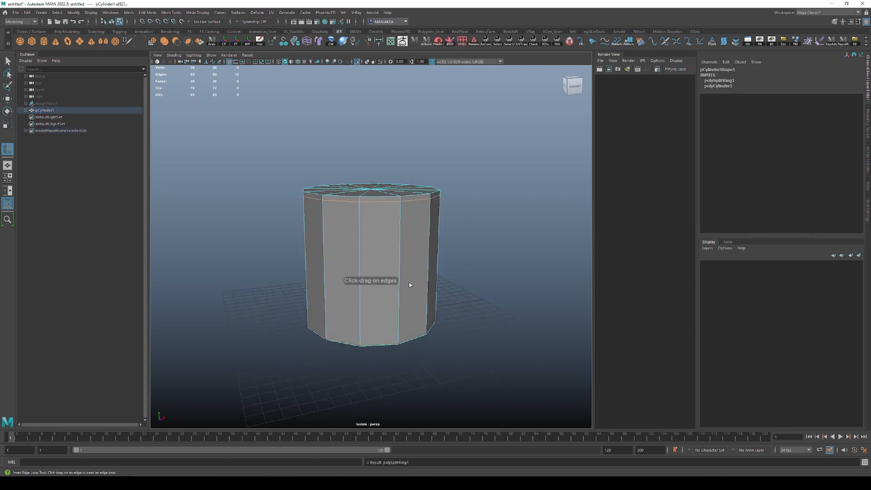
Insert a second edge loop just above the cylinder's base, and return to object selection.
scroll(410, 285, up, 3)
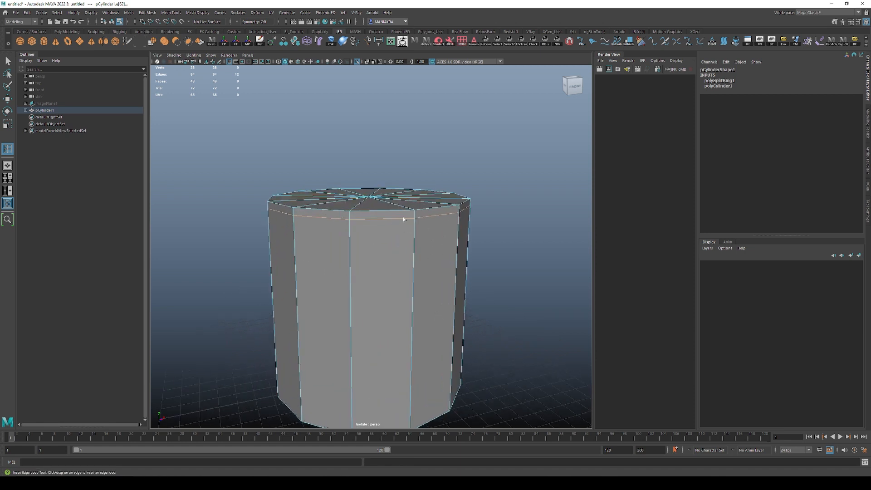
alt+middle_drag(416, 267, 416, 190)
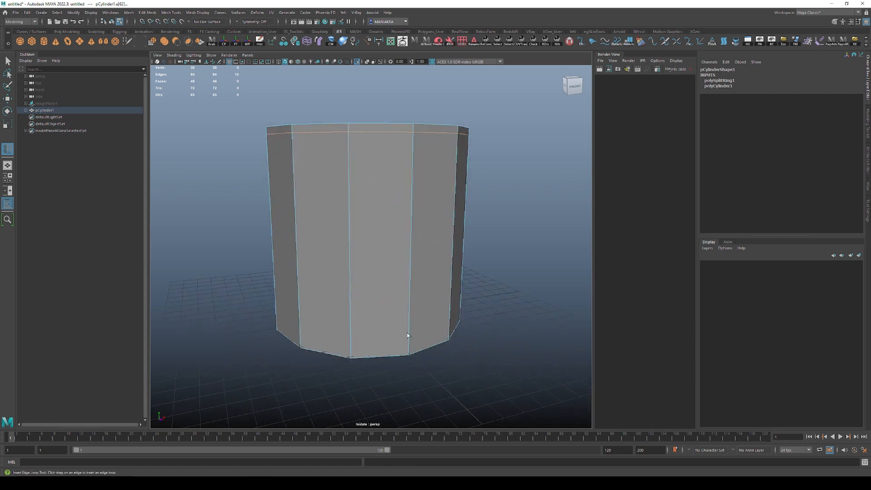
drag(409, 338, 409, 351)
alt+drag(437, 142, 413, 171)
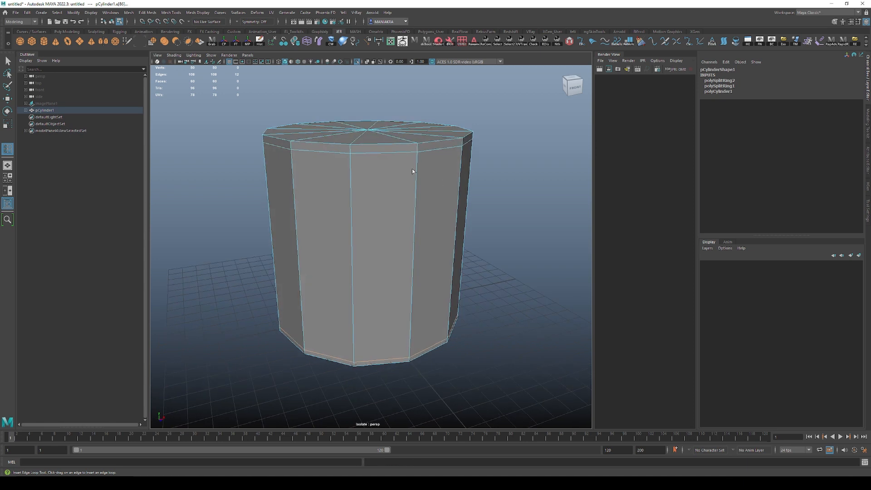
key(q)
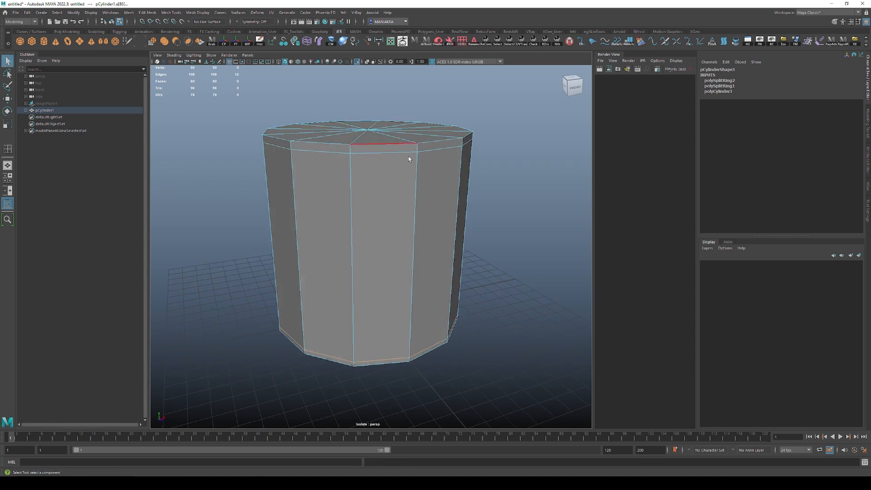
key(F8)
Turn on smooth mesh preview for the cylinder and examine its rounded rims and body.
scroll(518, 216, down, 3)
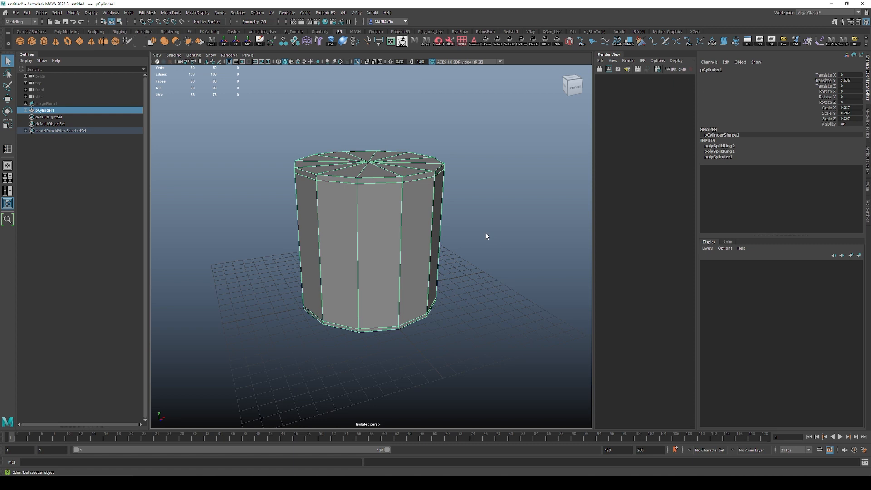
key(3)
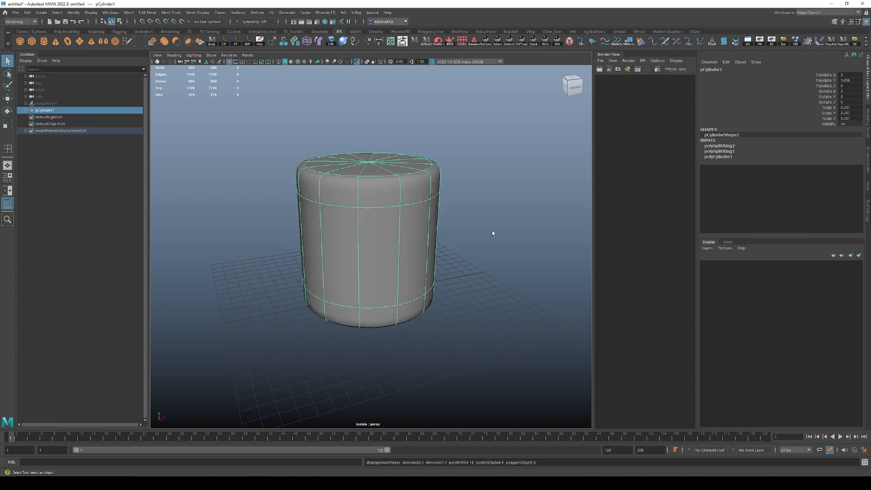
click(488, 234)
alt+drag(488, 234, 426, 241)
alt+middle_drag(426, 241, 432, 278)
scroll(429, 283, up, 3)
click(417, 299)
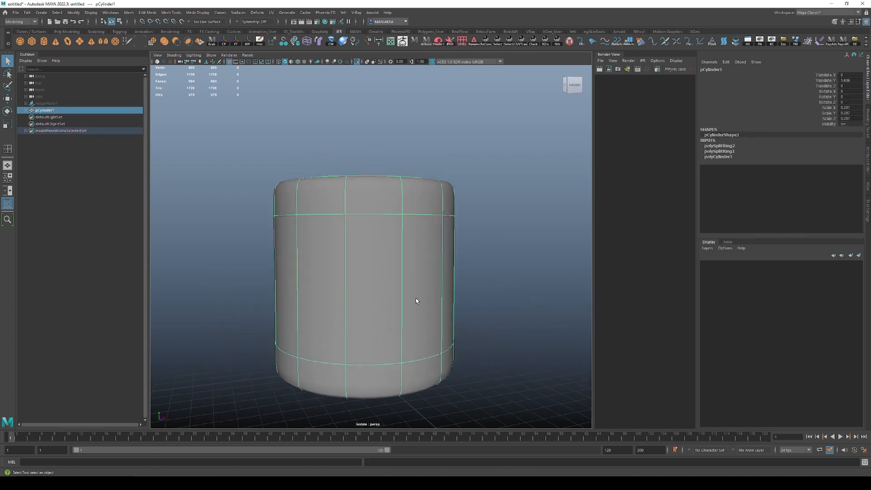
alt+drag(416, 300, 442, 300)
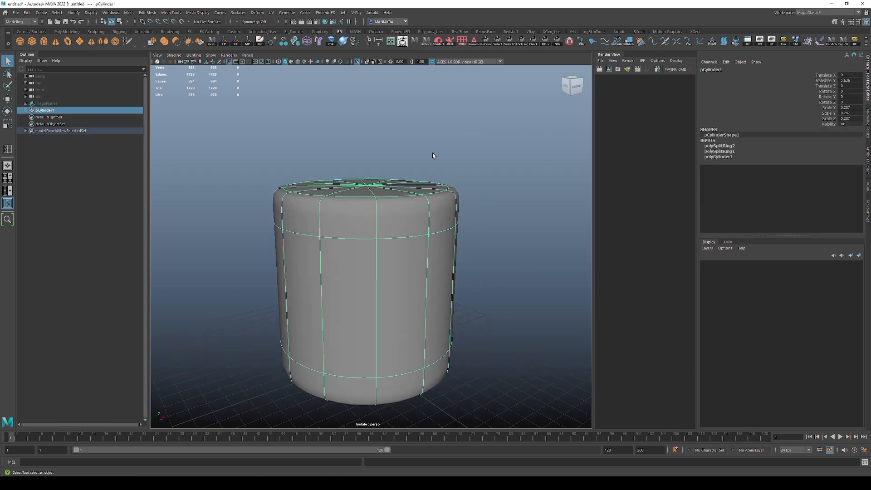
Switch the smooth mesh preview off, on and off again to compare the low-poly and smoothed cylinder.
key(1)
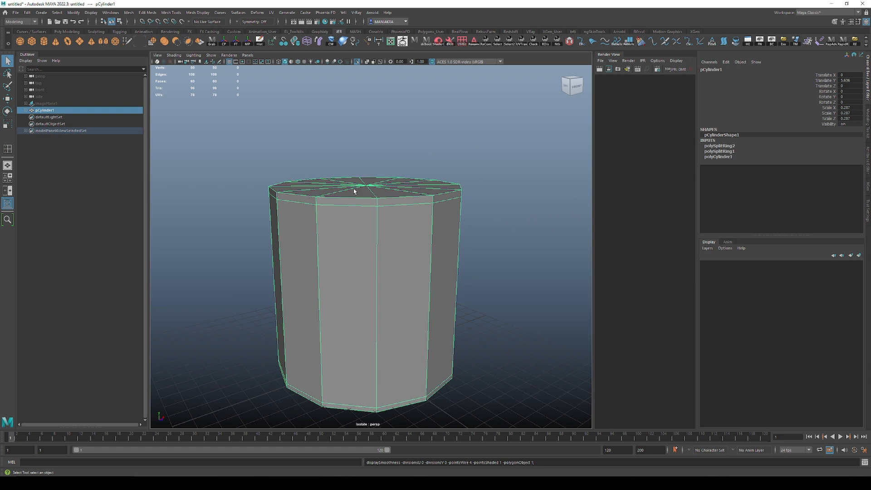
scroll(395, 251, down, 3)
key(3)
click(455, 222)
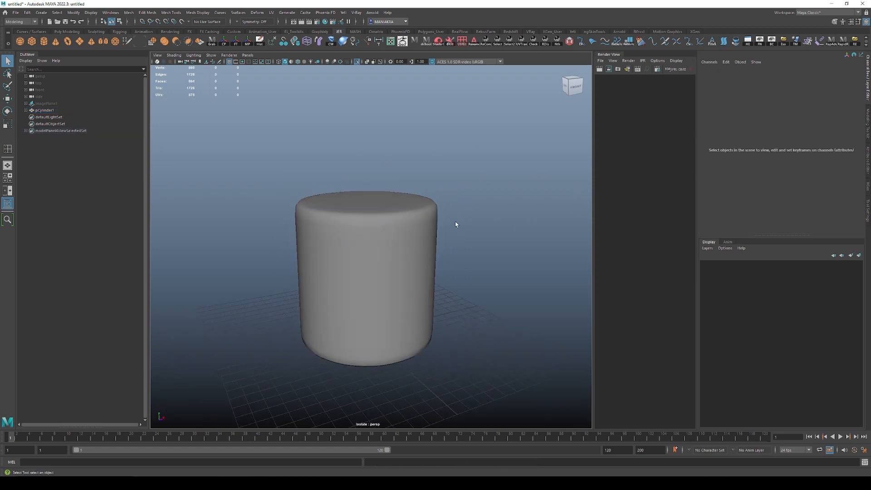
alt+drag(456, 221, 414, 234)
click(363, 231)
key(1)
alt+middle_drag(415, 229, 424, 245)
scroll(425, 247, up, 2)
alt+drag(421, 271, 415, 279)
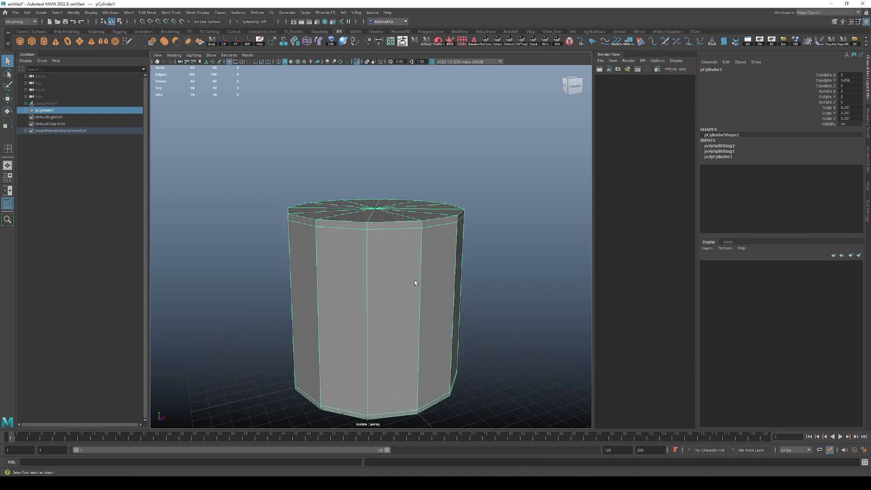
Undo both edge loop insertions on the cylinder.
scroll(449, 251, down, 3)
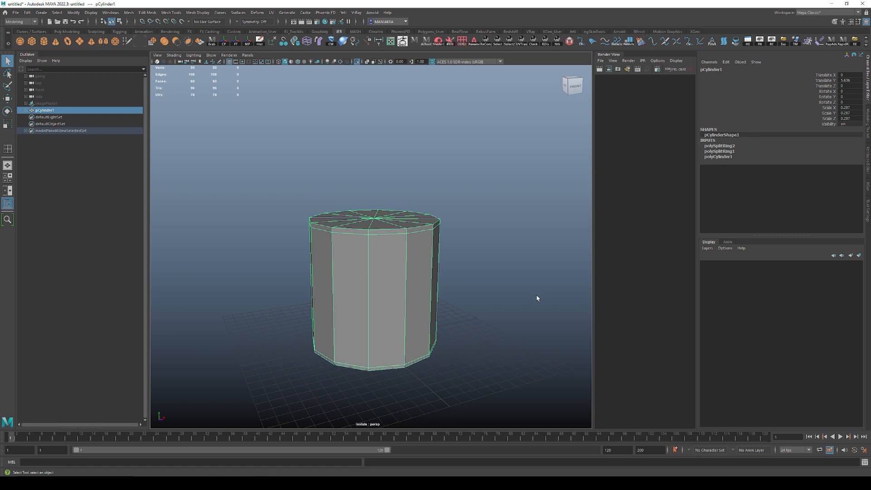
click(453, 276)
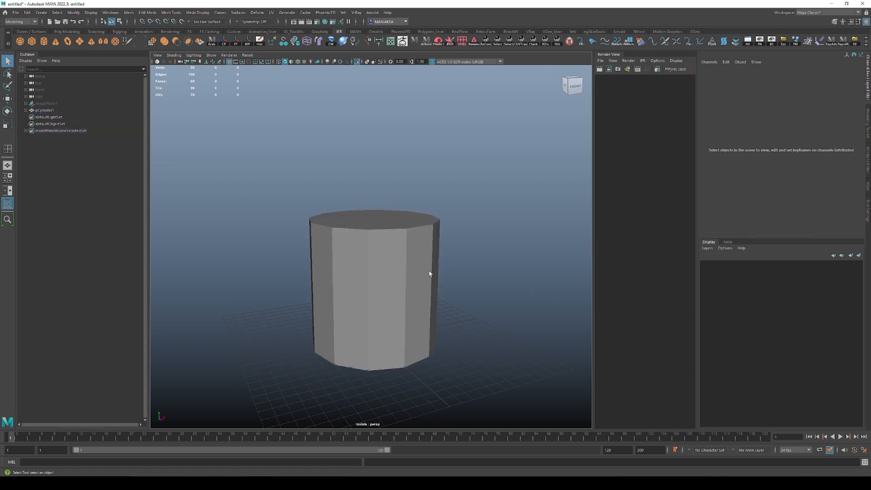
click(424, 272)
click(435, 232)
key(ctrl+z)
key(ctrl+z)
key(ctrl+z)
key(ctrl+z)
key(ctrl+z)
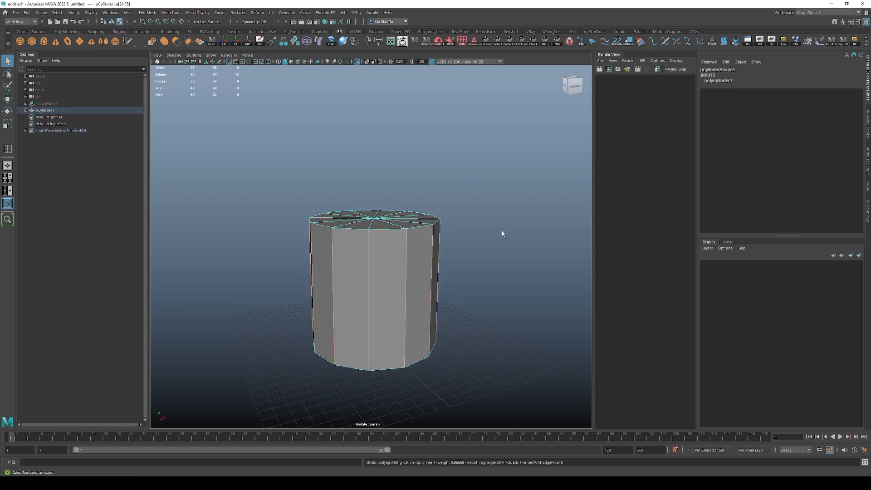
Return to object selection and set the cylinder's Subdivisions Axis to 16.
key(F8)
double_click(861, 162)
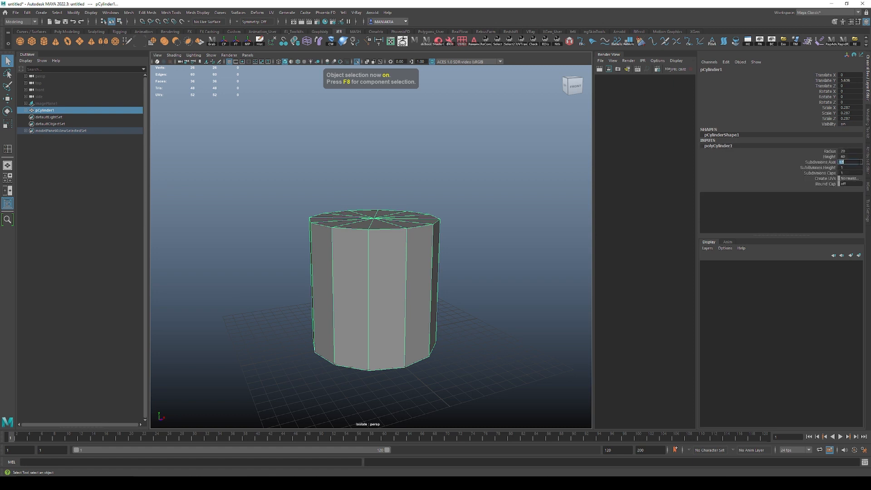
text(16)
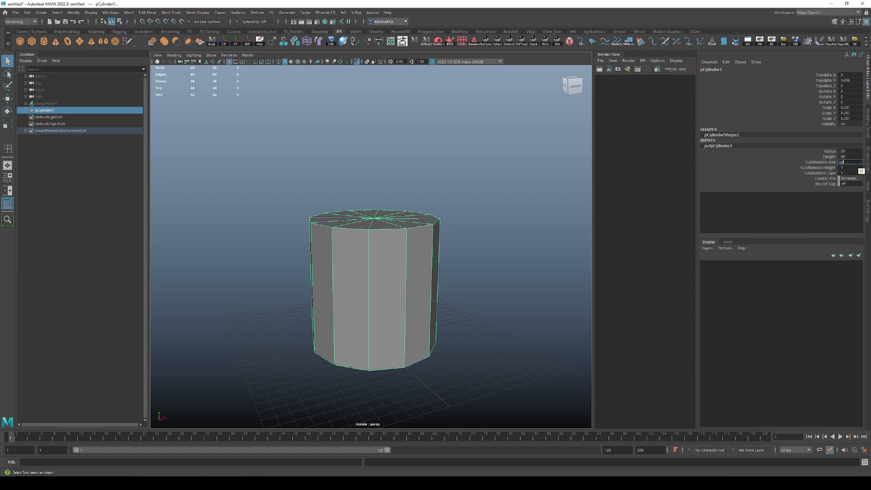
key(Return)
click(463, 233)
click(419, 249)
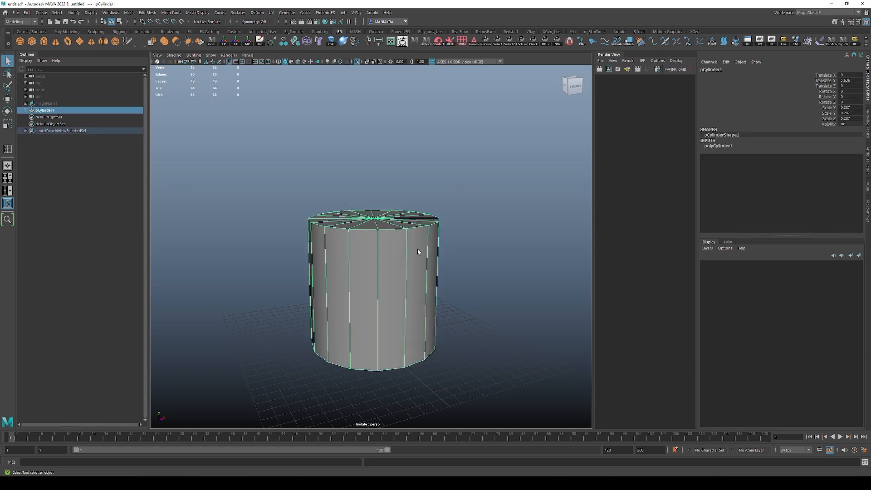
key(y)
key(q)
key(F8)
click(495, 245)
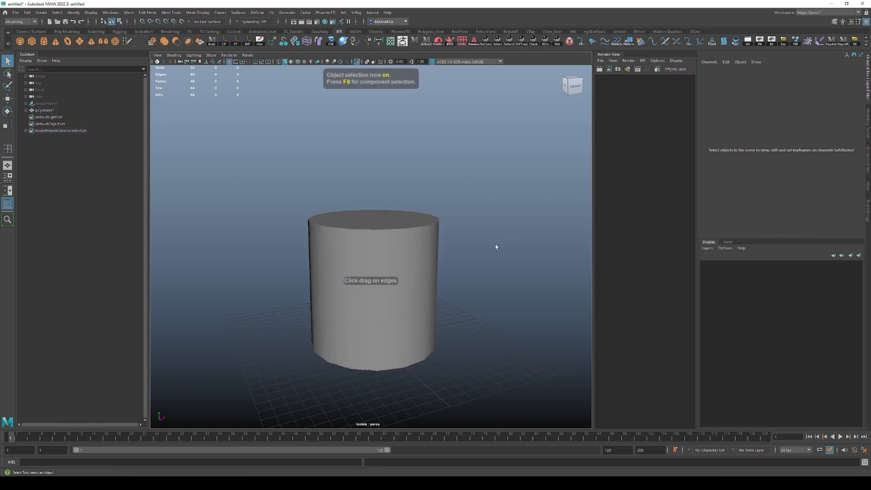
Set the cylinder's Subdivisions Axis to 20 and examine its segments from above.
alt+right_drag(495, 244, 409, 250)
alt+drag(408, 250, 392, 238)
click(377, 253)
key(f)
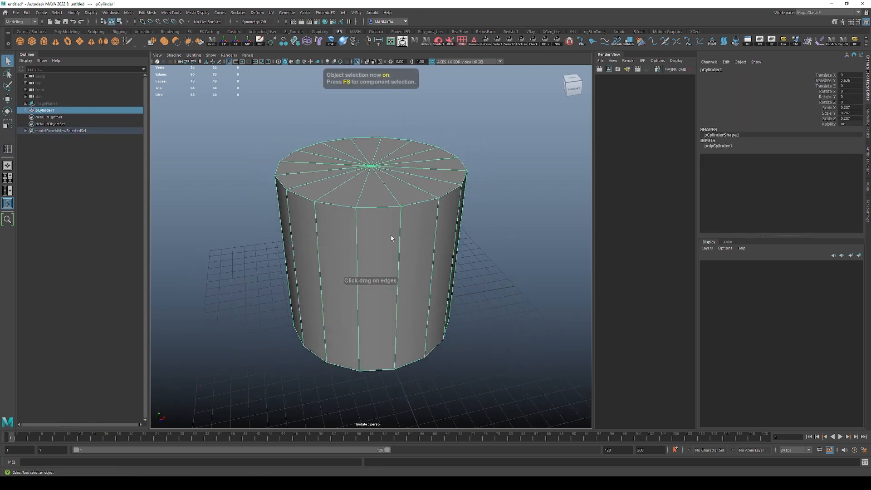
click(772, 146)
double_click(851, 162)
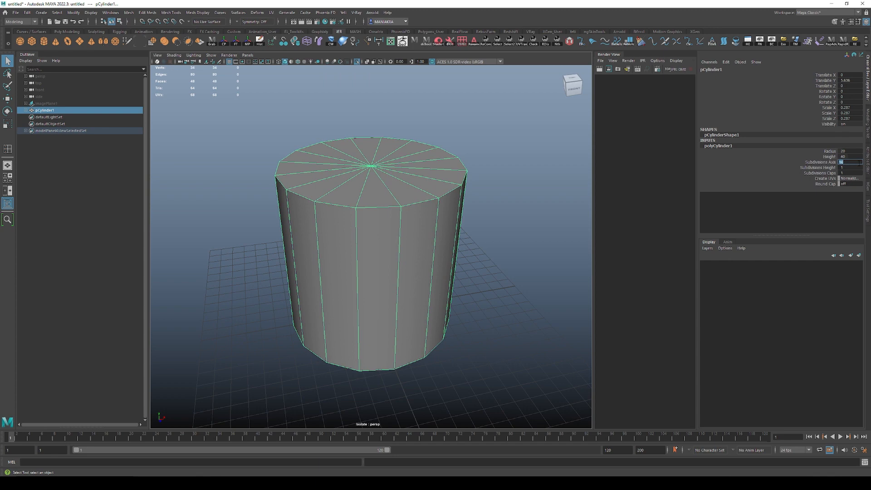
text(20)
key(Return)
click(507, 247)
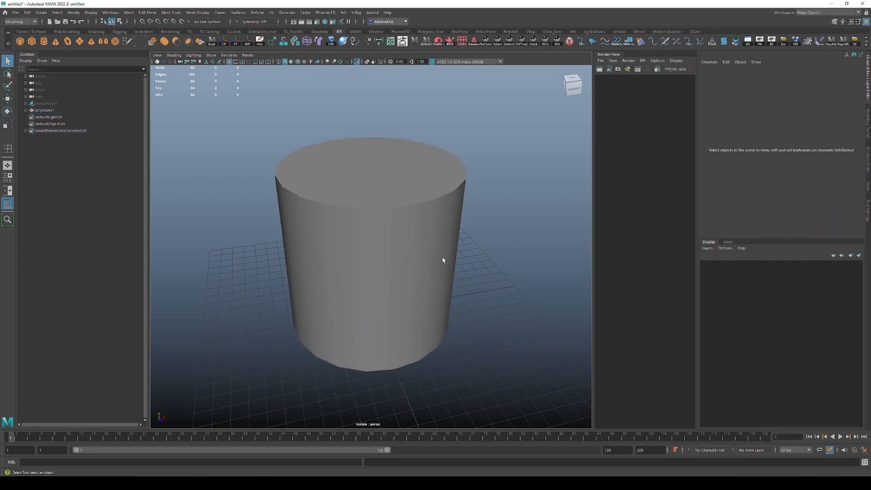
click(444, 260)
alt+drag(443, 260, 411, 267)
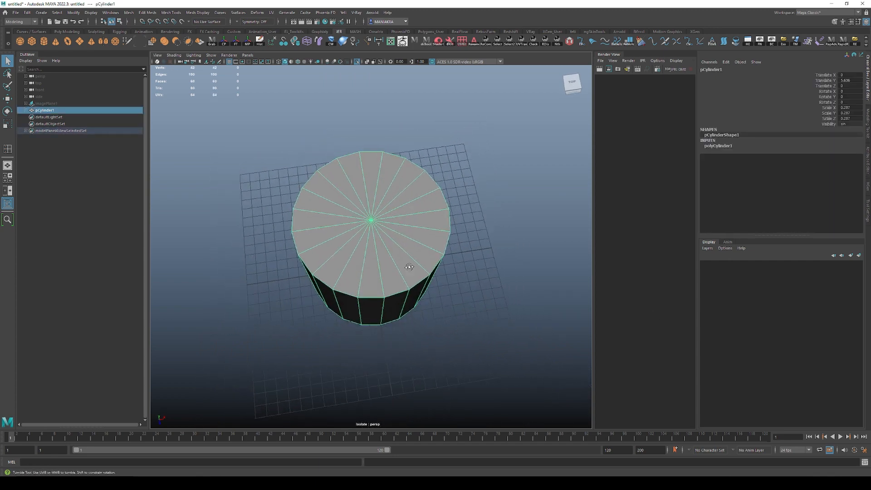
Set the cylinder's Subdivisions Axis to 17 and examine the odd-numbered cap segments from above in wireframe and shaded display.
click(736, 146)
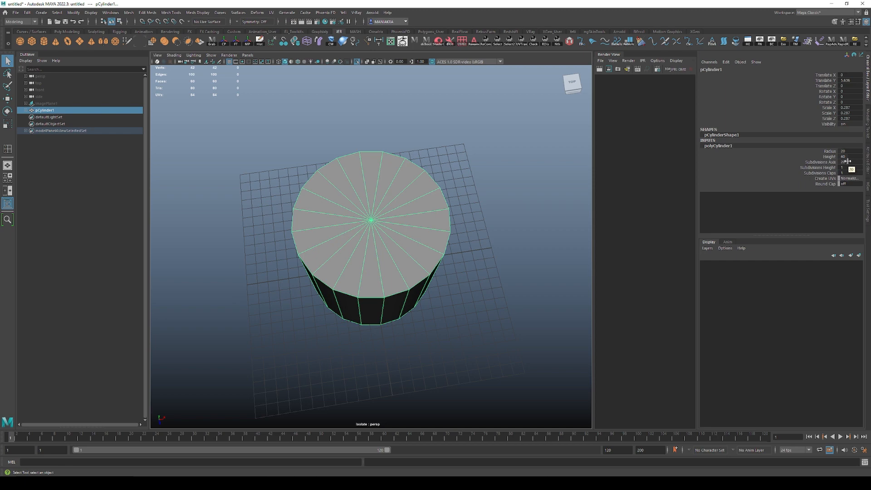
alt+drag(430, 202, 424, 174)
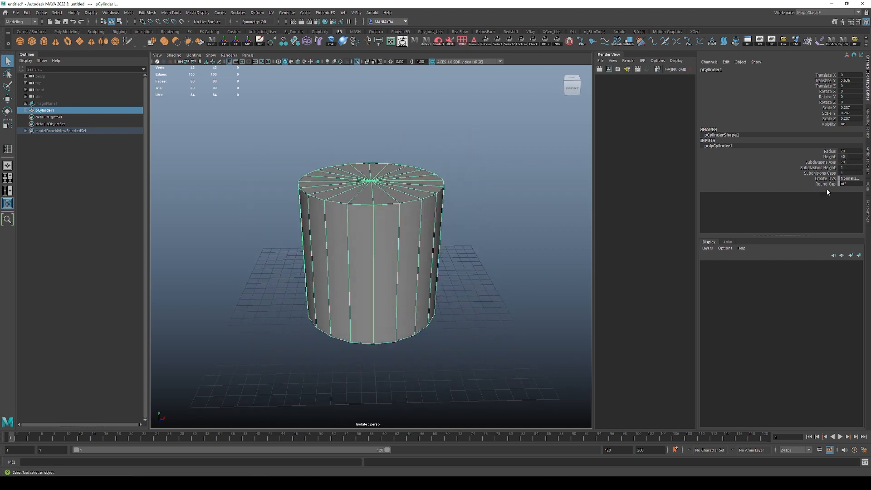
click(855, 163)
text(17)
key(Return)
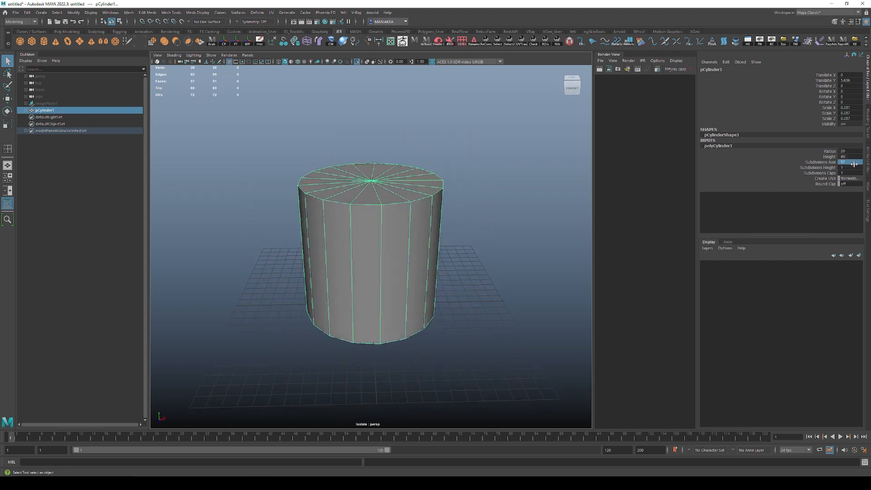
alt+drag(449, 232, 439, 267)
key(F8)
key(F8)
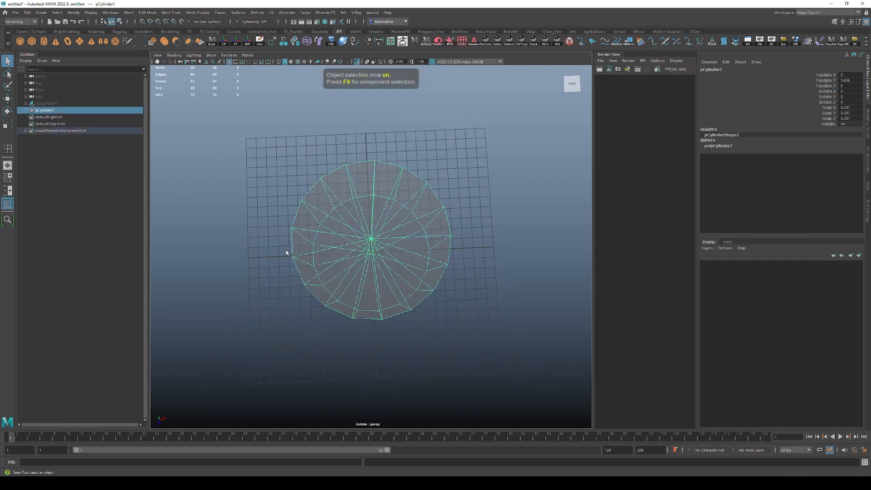
key(5)
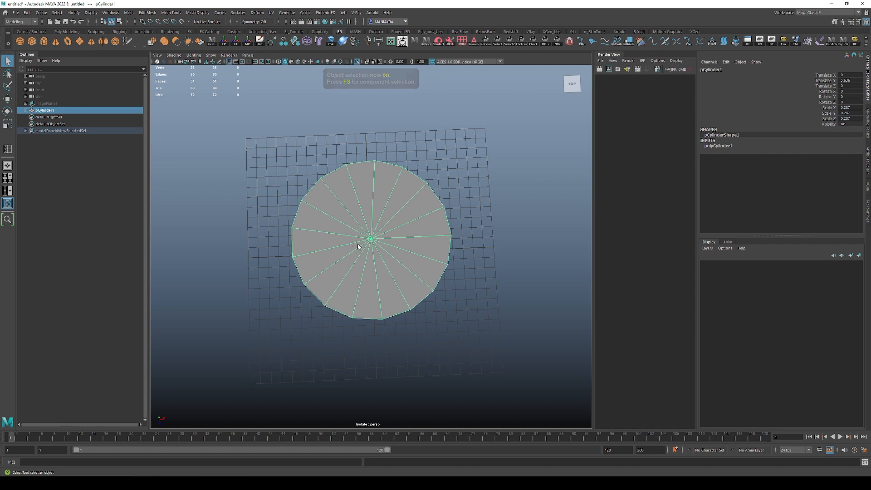
alt+drag(449, 229, 422, 207)
Set the cylinder's Subdivisions Axis to 18.
click(739, 147)
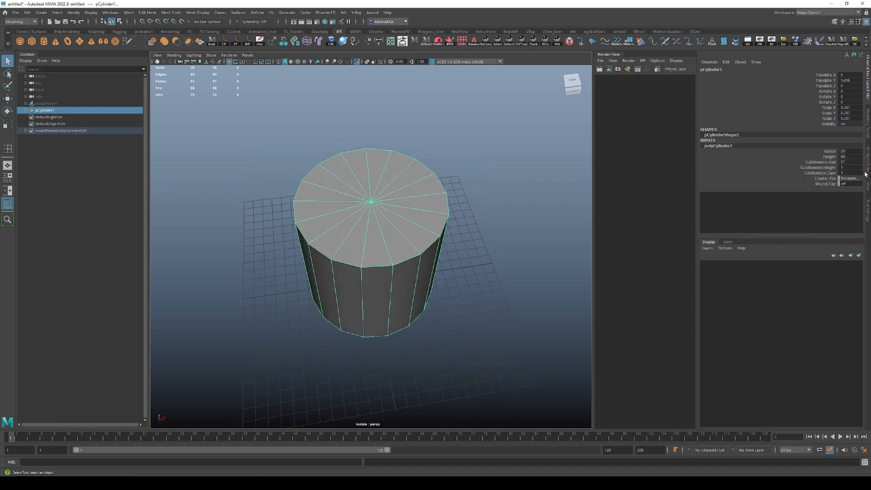
double_click(844, 162)
text(18)
key(Return)
click(514, 308)
Examine the cylinder's cap from above, up close and around its rim, to see how the segments align with the grid.
alt+drag(467, 286, 425, 324)
click(432, 268)
alt+drag(404, 218, 374, 193)
alt+middle_drag(384, 254, 391, 285)
alt+right_drag(392, 285, 432, 297)
alt+middle_drag(406, 217, 391, 261)
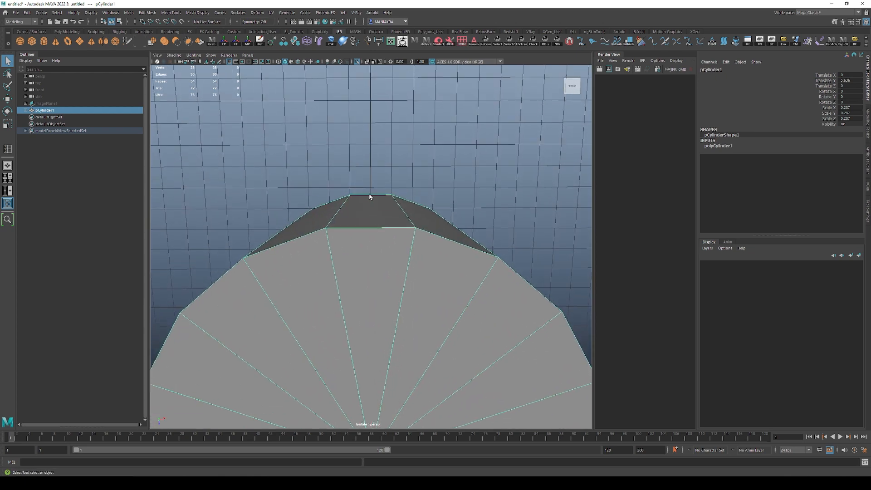
scroll(404, 227, down, 6)
alt+drag(409, 281, 395, 206)
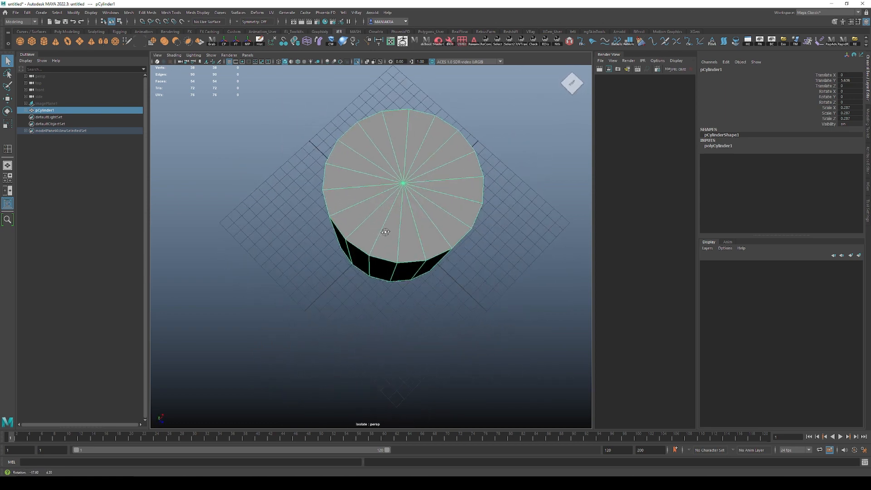
Select opposing edges of the cylinder in edge mode and check how they line up across the cap.
key(F10)
click(359, 236)
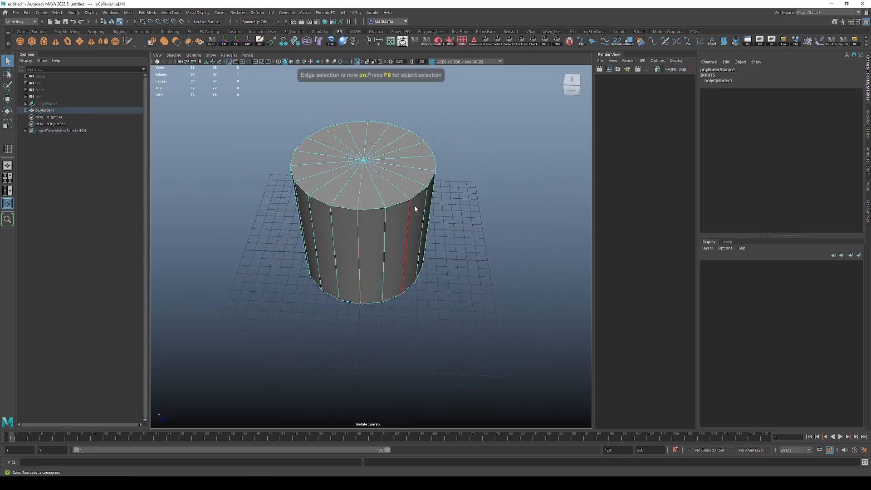
alt+drag(366, 144, 538, 229)
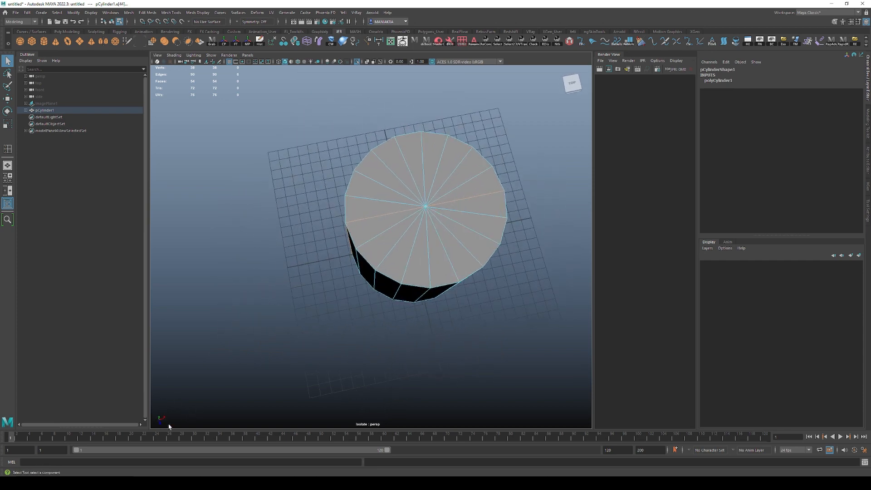
alt+drag(426, 237, 374, 191)
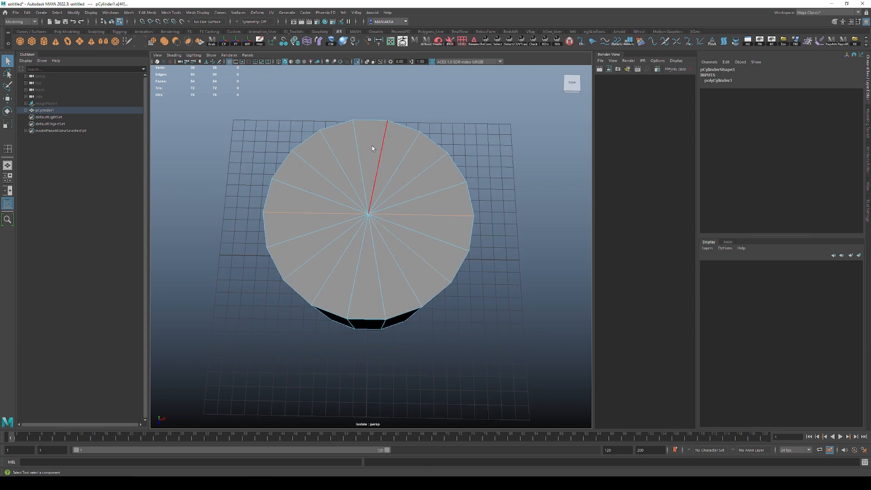
alt+drag(381, 323, 380, 288)
Return to object selection, set the cylinder's Subdivisions Axis to 20 and view it from the front.
key(F8)
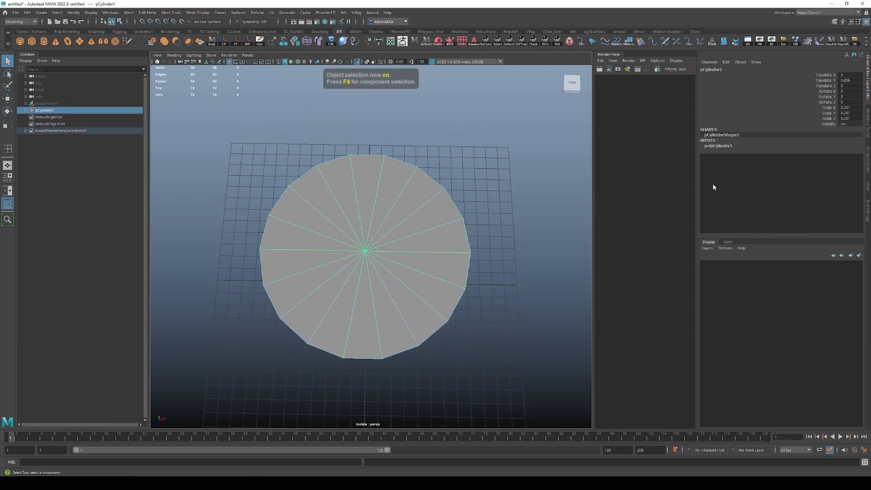
click(732, 146)
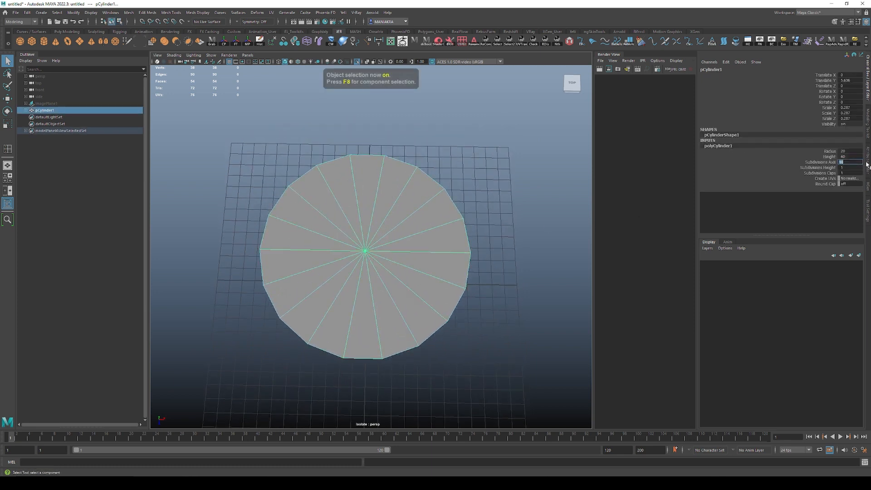
text(20)
key(Return)
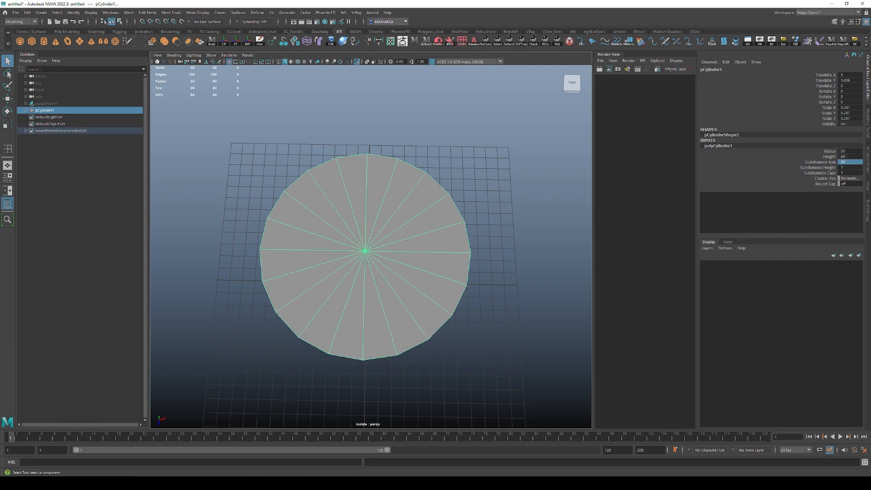
click(490, 286)
alt+drag(529, 320, 535, 279)
click(422, 308)
alt+drag(422, 307, 418, 275)
alt+right_drag(419, 275, 395, 270)
alt+drag(395, 271, 397, 255)
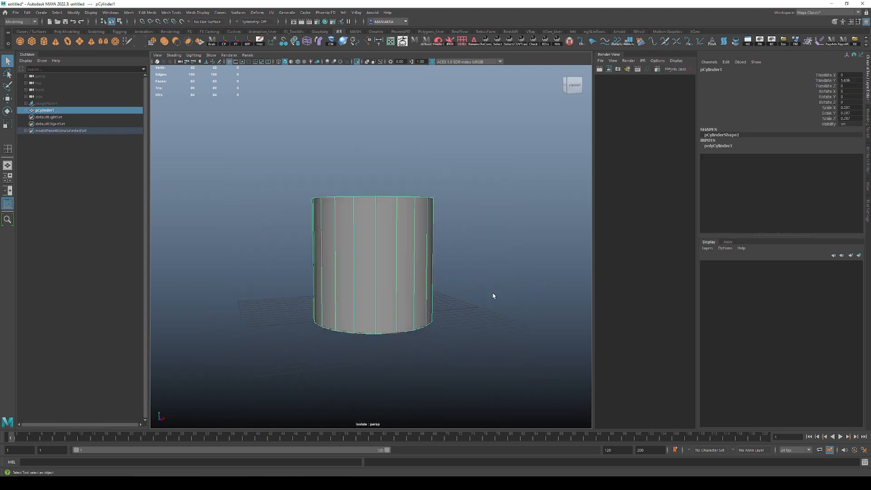
alt+drag(408, 305, 375, 283)
Raise the cylinder slightly along Y, then leave isolate mode and show the four-view layout.
key(w)
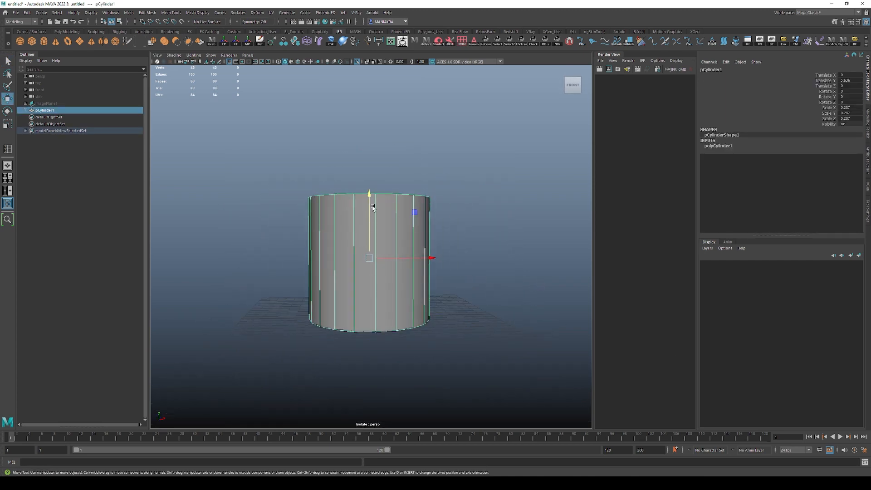
mouse_move(371, 207)
mouse_down()
mouse_move(374, 197)
mouse_move(380, 214)
mouse_up()
key(4)
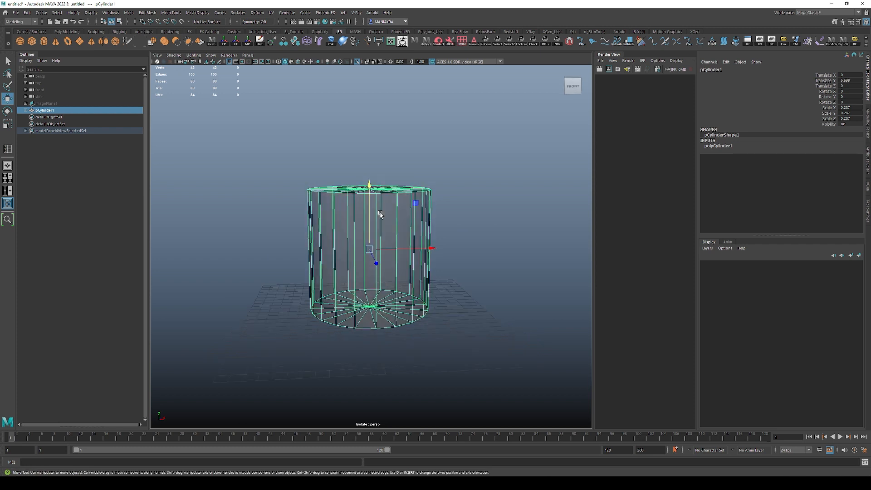
key(5)
key(ctrl+1)
key(space)
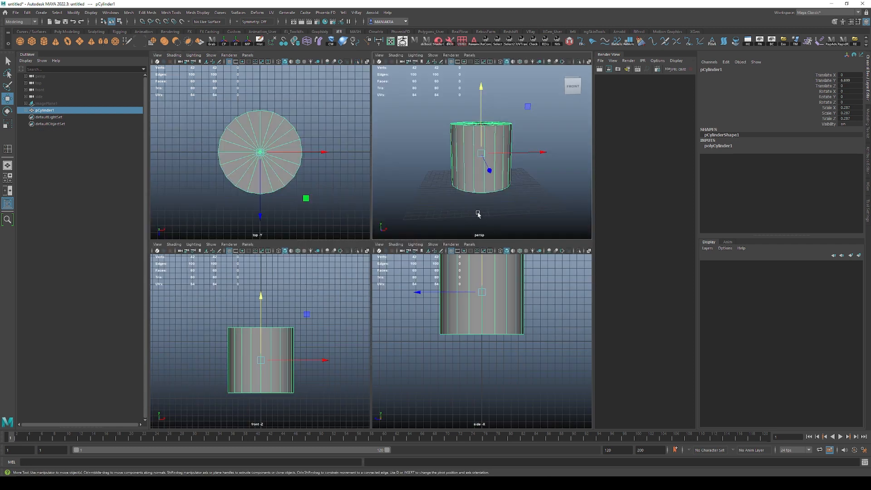
Unhide the reference image plane and reselect the cylinder.
click(44, 104)
key(shift+h)
click(46, 110)
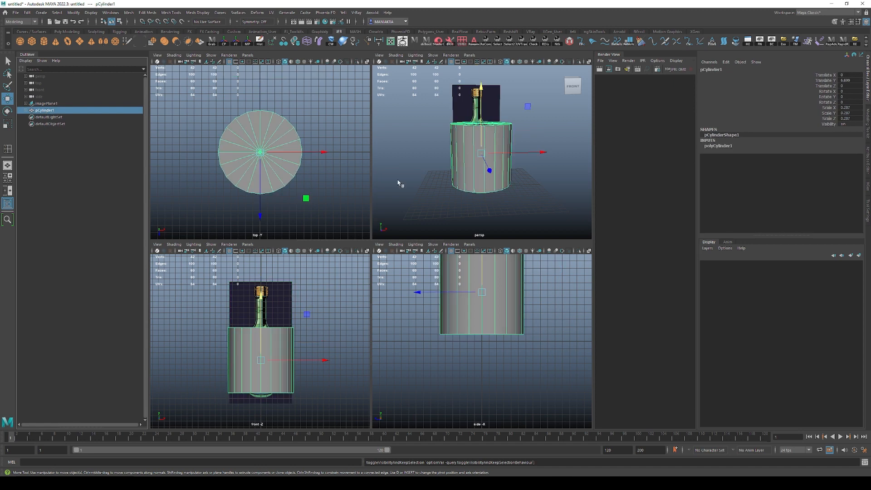
click(537, 197)
click(493, 183)
alt+middle_drag(488, 197, 486, 221)
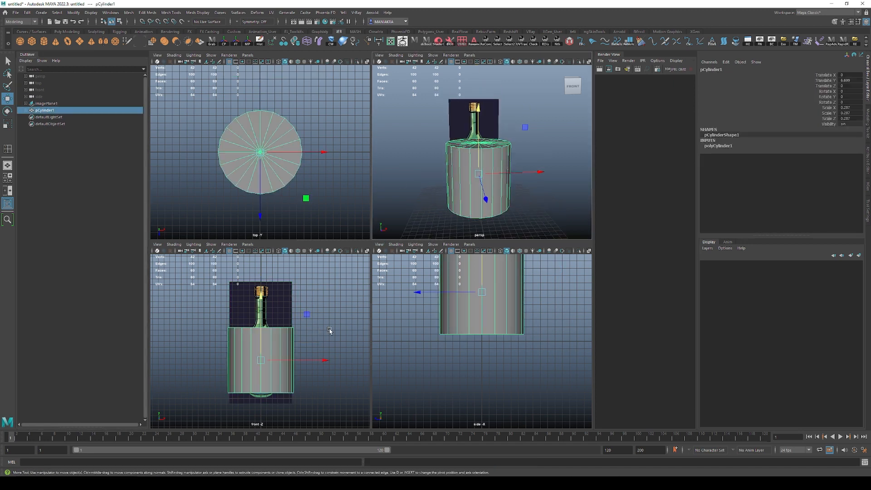
In an X-rayed front view, scale the cylinder uniformly to about 0.122 to match the width of the bottle's body.
key(space)
key(space)
key(space)
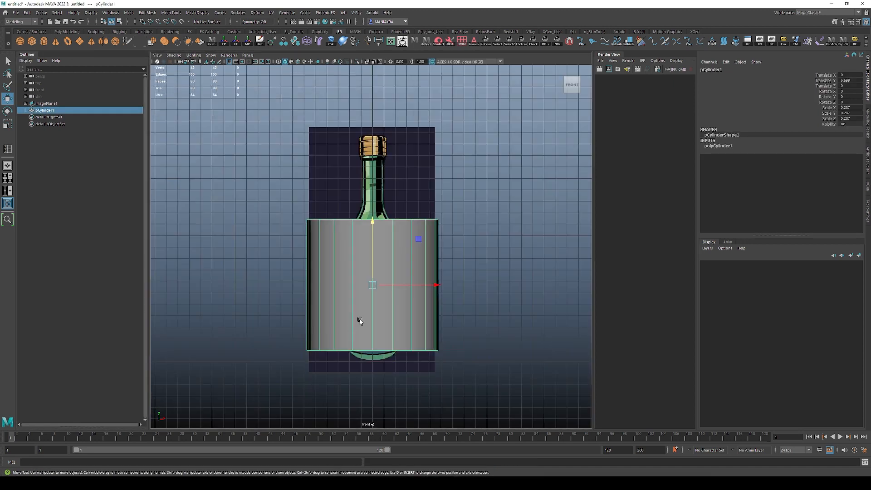
scroll(411, 290, up, 2)
key(alt+x)
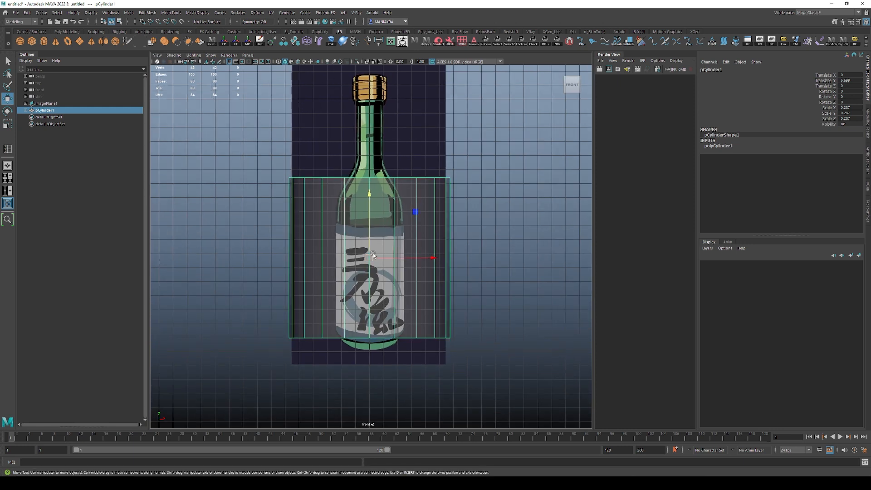
key(r)
drag(369, 261, 292, 252)
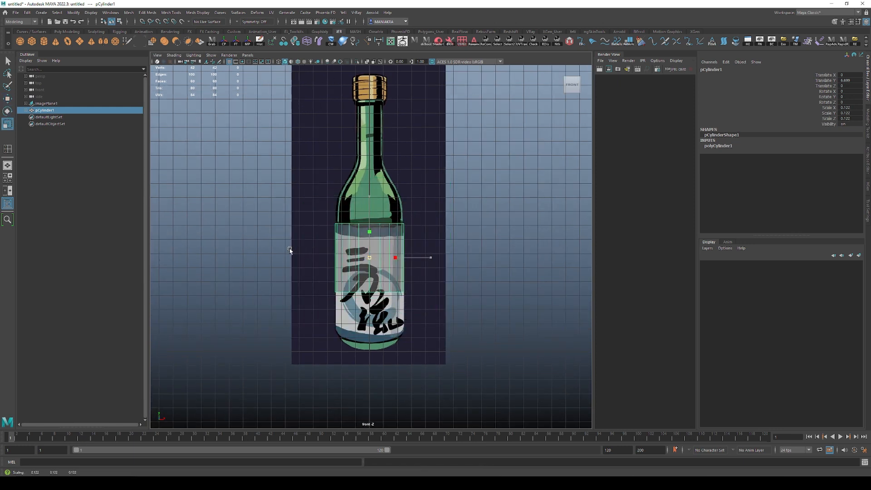
Stretch the cylinder vertically to a Y scale of about 0.2 and lower it over the bottle's label.
key(e)
key(r)
drag(371, 198, 373, 158)
key(w)
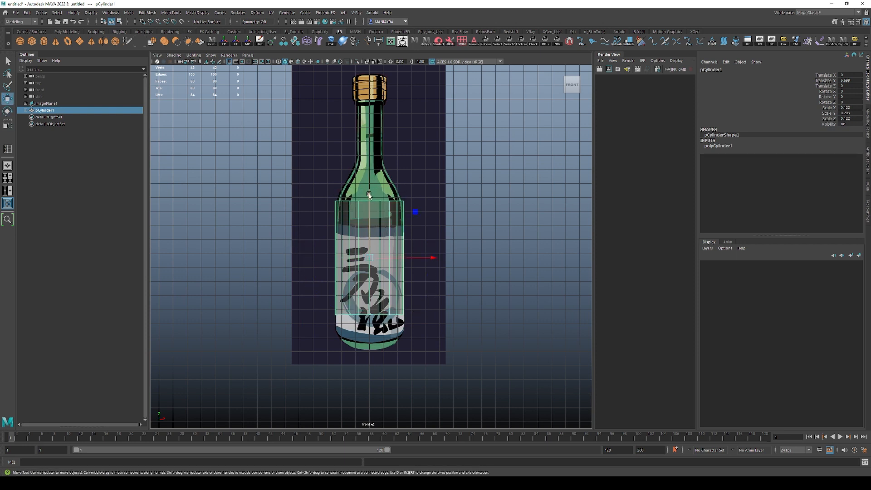
drag(369, 195, 368, 216)
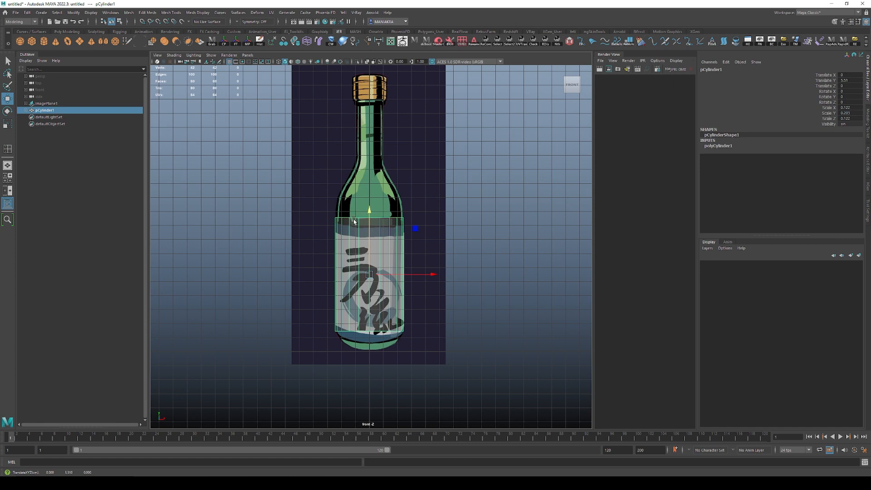
Select all of the cylinder's vertices and scale them slightly inward to fit the bottle's outline.
key(F9)
drag(327, 194, 444, 301)
key(r)
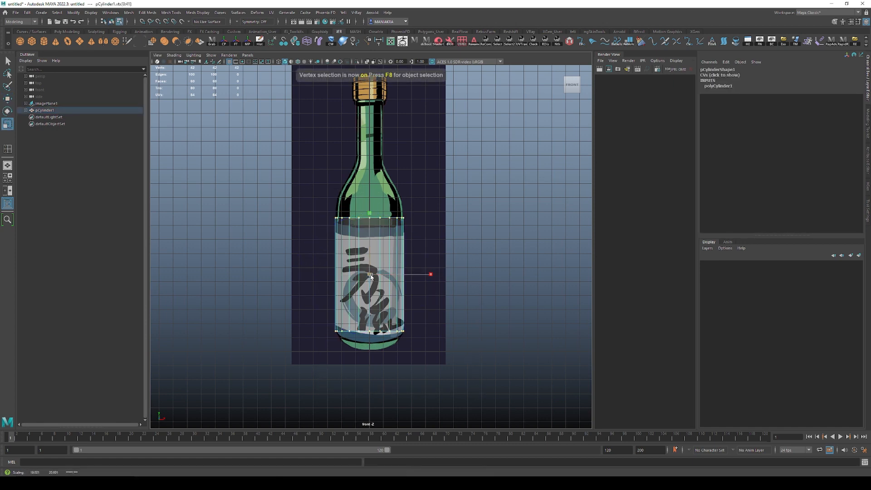
drag(370, 275, 369, 275)
key(w)
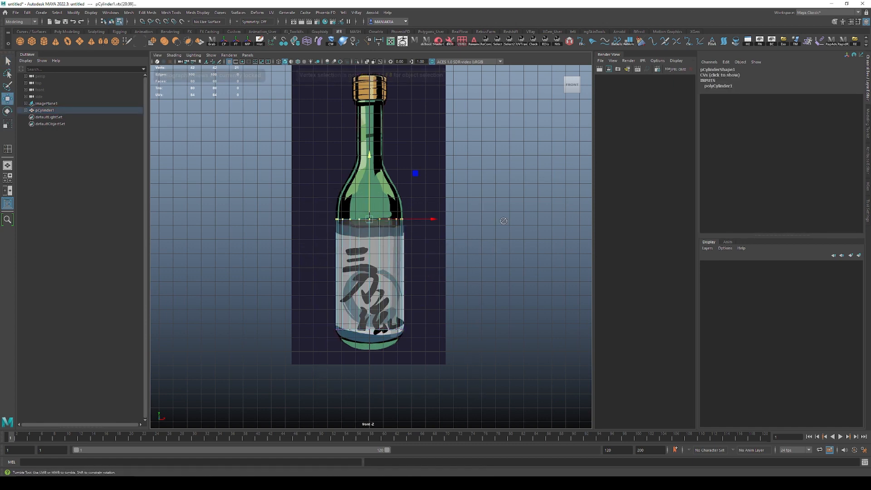
Check the cylinder in perspective, then move its bottom vertices down to the bottle's base in the front view.
alt+drag(504, 219, 472, 203)
key(space)
key(space)
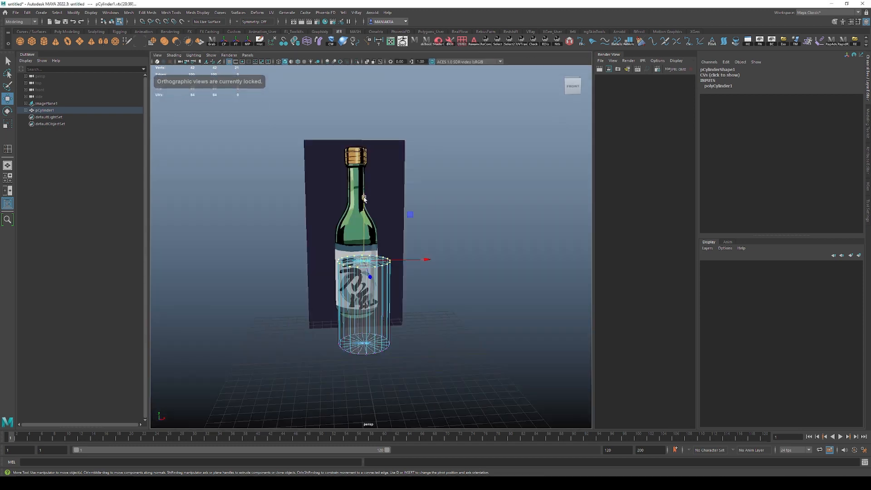
key(space)
key(F8)
key(space)
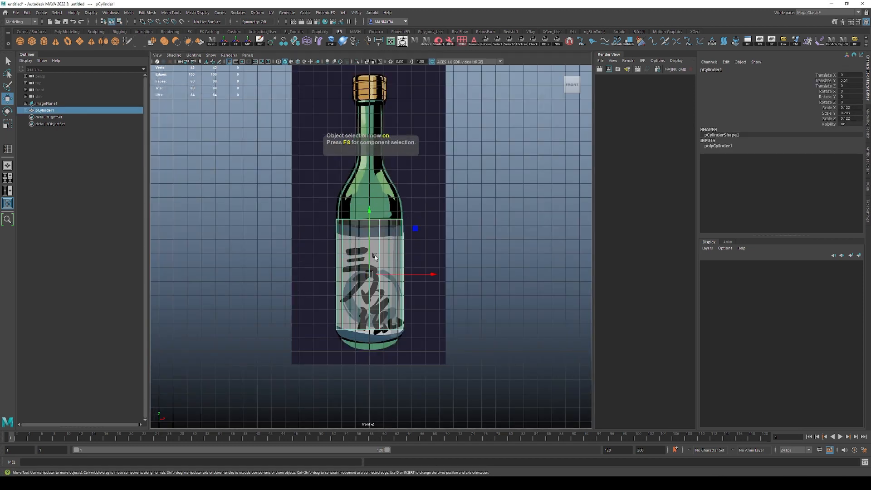
key(F8)
scroll(330, 270, down, 2)
drag(451, 318, 278, 410)
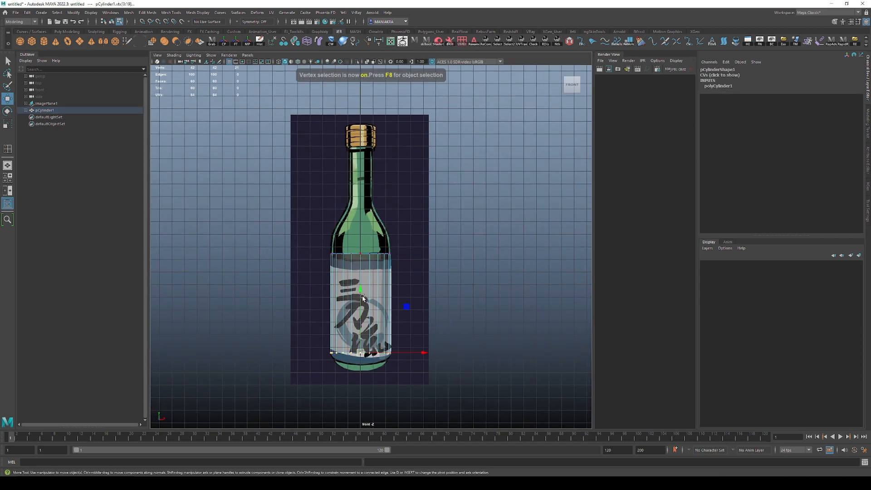
drag(360, 292, 360, 310)
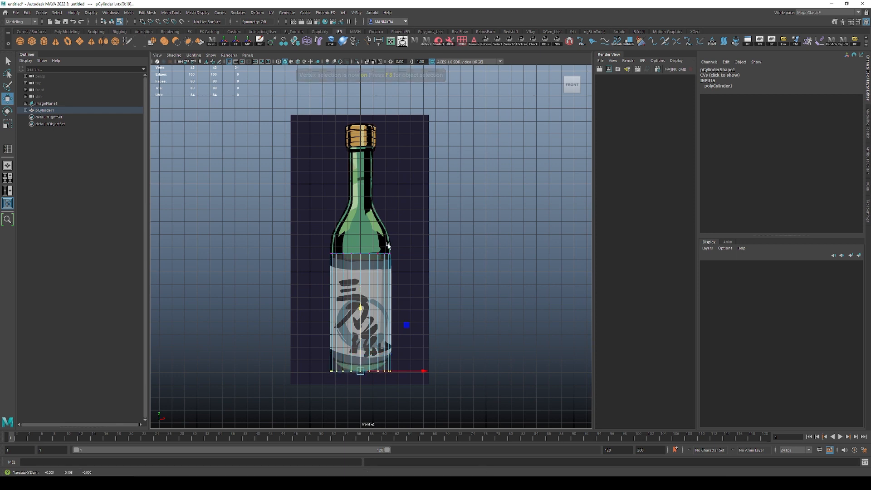
Raise the cylinder's top vertices to the top of the bottle's cap in the front view and return to object selection.
drag(260, 283, 440, 219)
drag(362, 196, 381, 66)
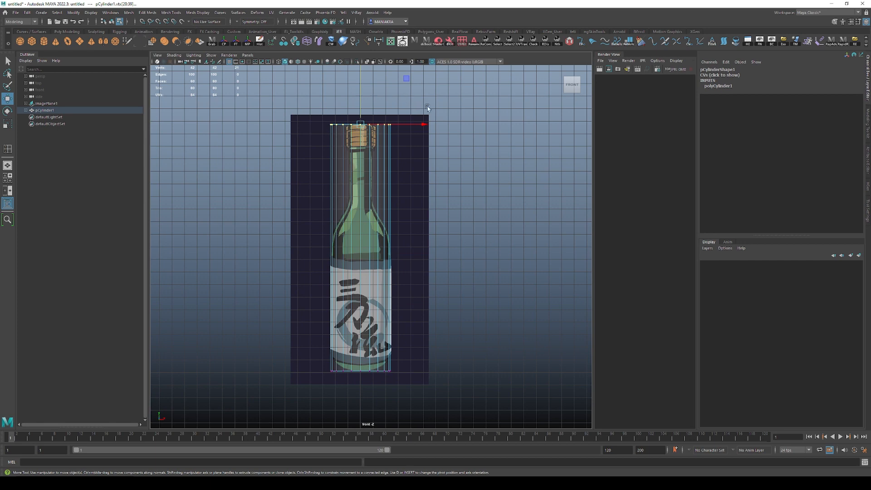
key(space)
key(F8)
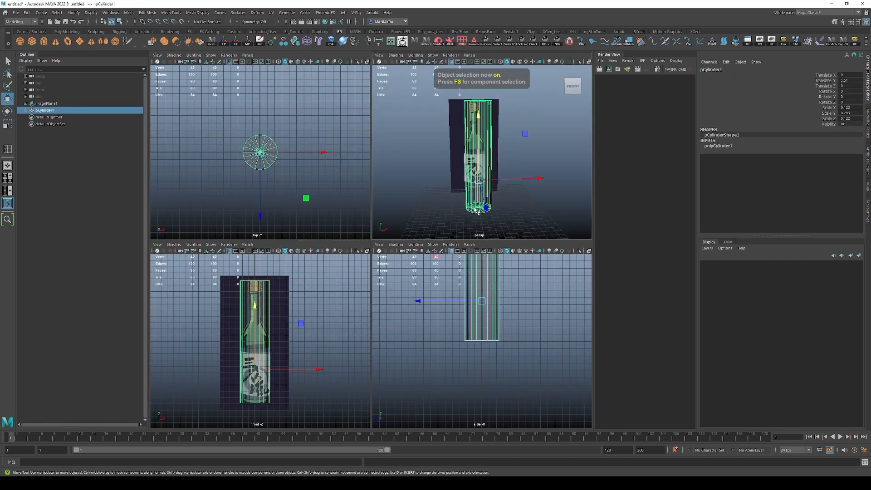
key(alt+x)
alt+drag(475, 210, 510, 212)
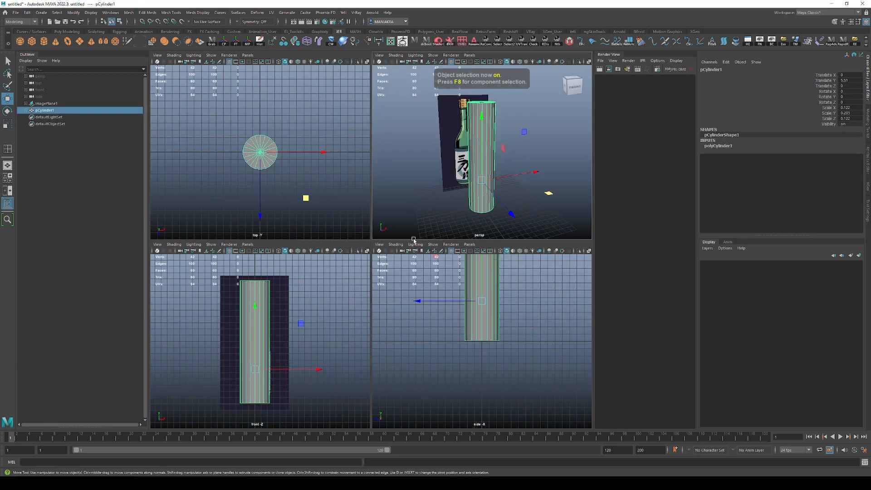
key(alt+x)
Insert edge loops around the cylinder just below the cap, at the base of the neck and across the bottle's shoulder.
scroll(350, 272, up, 5)
key(space)
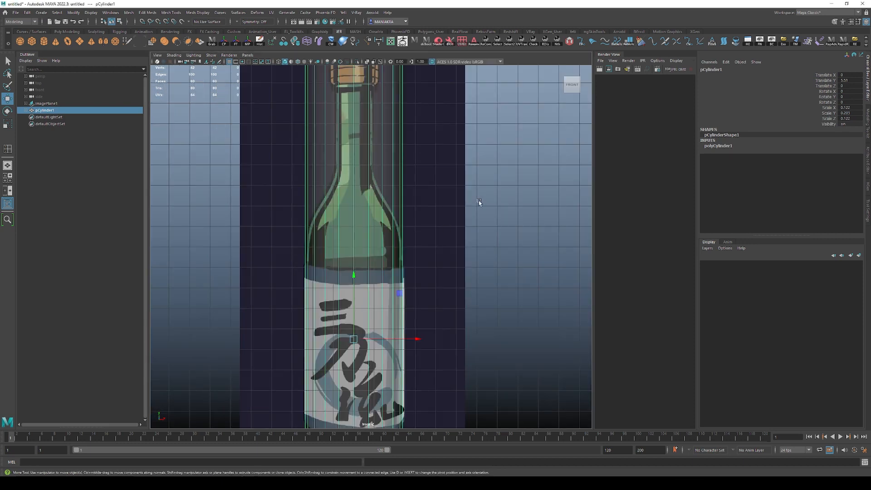
alt+middle_drag(378, 224, 380, 304)
key(y)
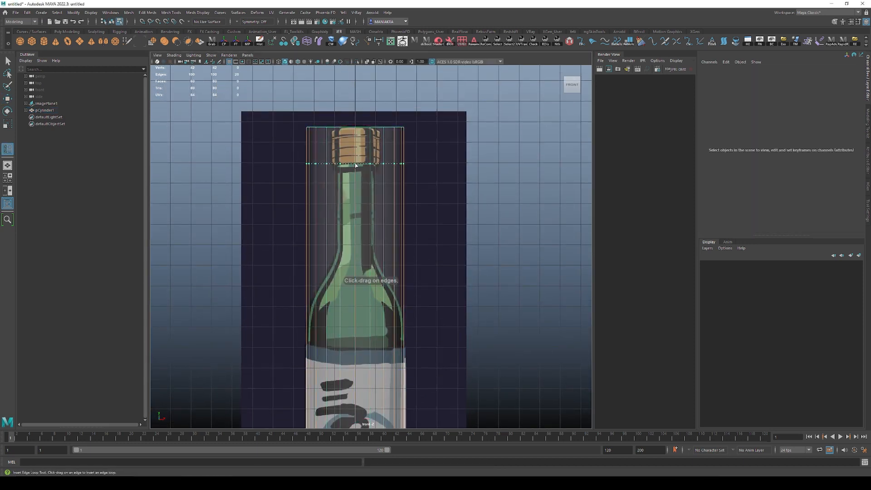
click(356, 166)
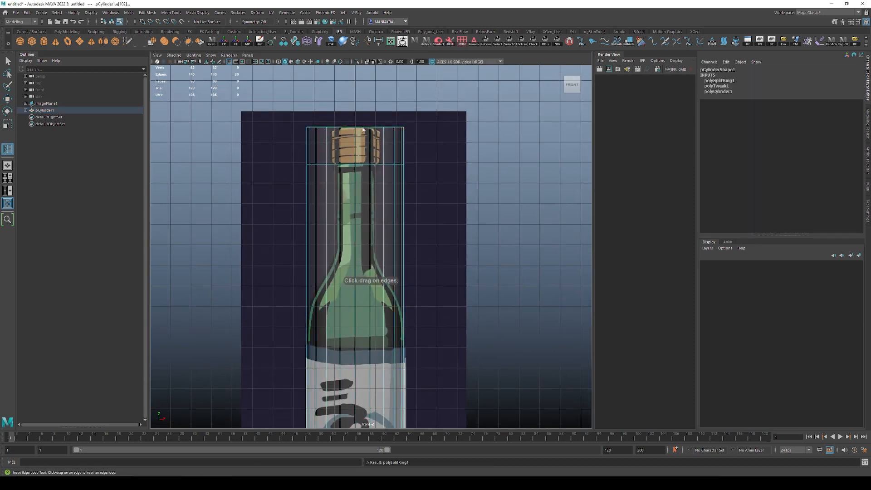
click(357, 172)
key(ctrl+z)
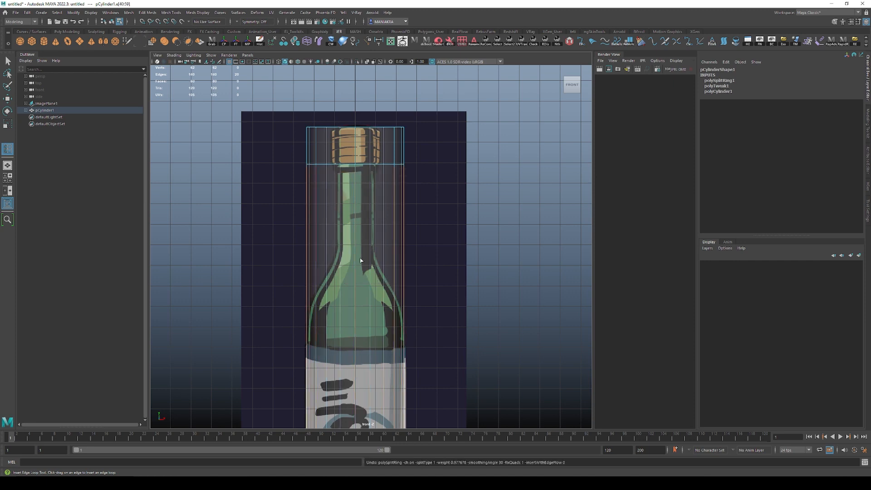
click(358, 251)
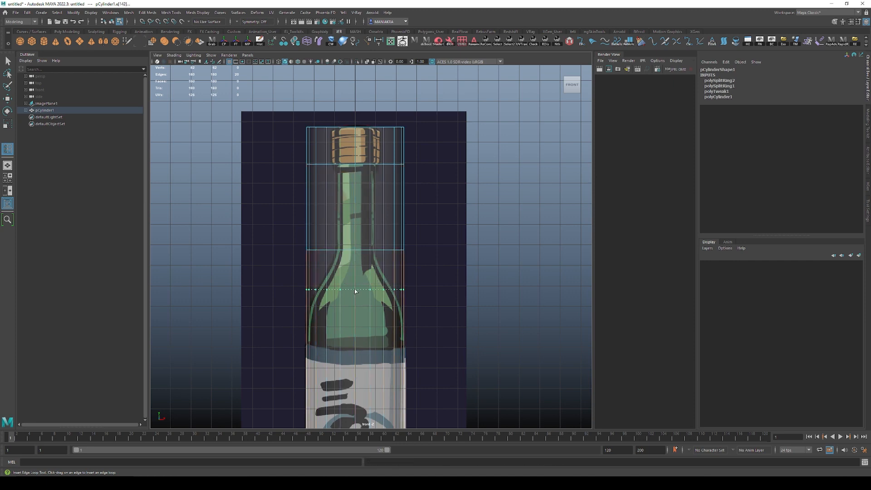
click(356, 300)
Insert an edge loop near the bottom of the cylinder, where the bottle's base begins to taper.
scroll(438, 255, down, 2)
alt+middle_drag(437, 254, 447, 124)
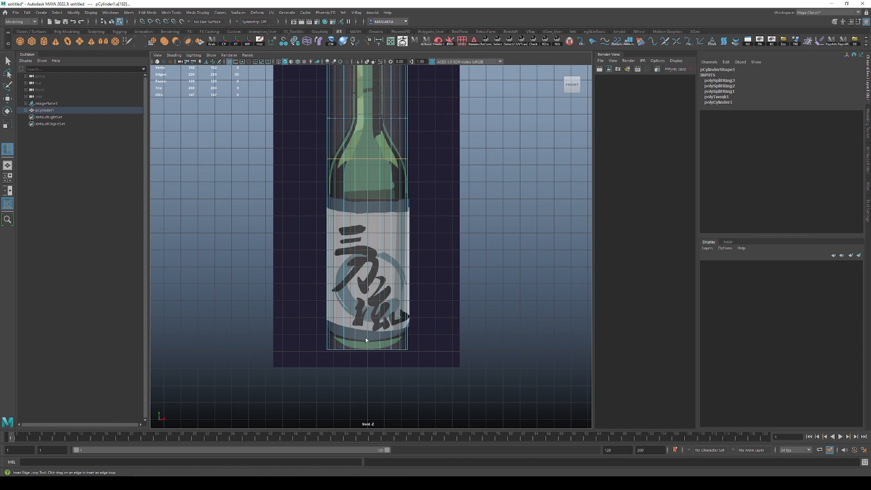
click(368, 336)
alt+middle_drag(494, 86, 498, 226)
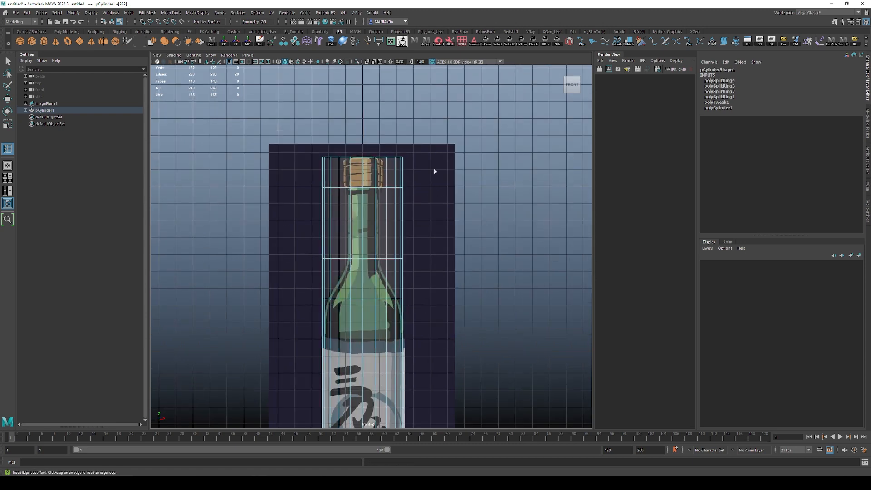
In face selection with X-ray on, select all cylinder side faces from the top down to the loop at the neck's base.
key(space)
alt+drag(560, 134, 530, 134)
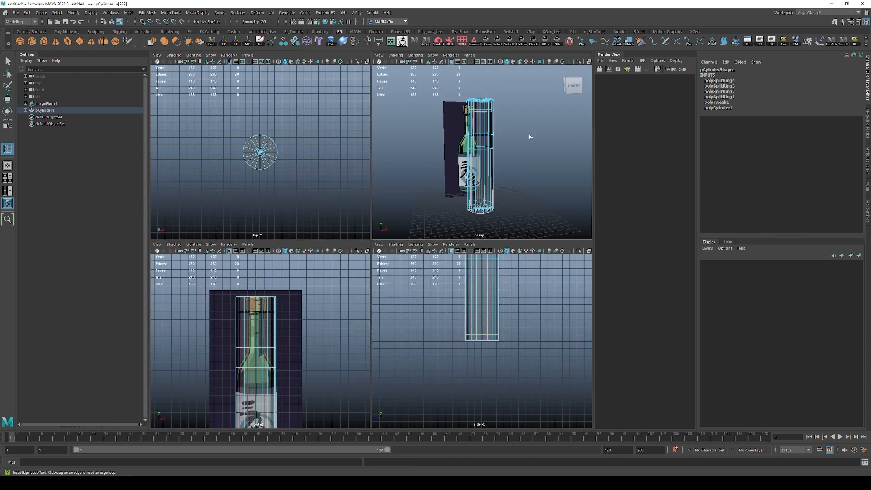
key(alt+x)
alt+middle_drag(506, 165, 515, 187)
scroll(516, 187, up, 2)
alt+drag(509, 193, 524, 195)
key(F11)
alt+right_drag(514, 156, 459, 166)
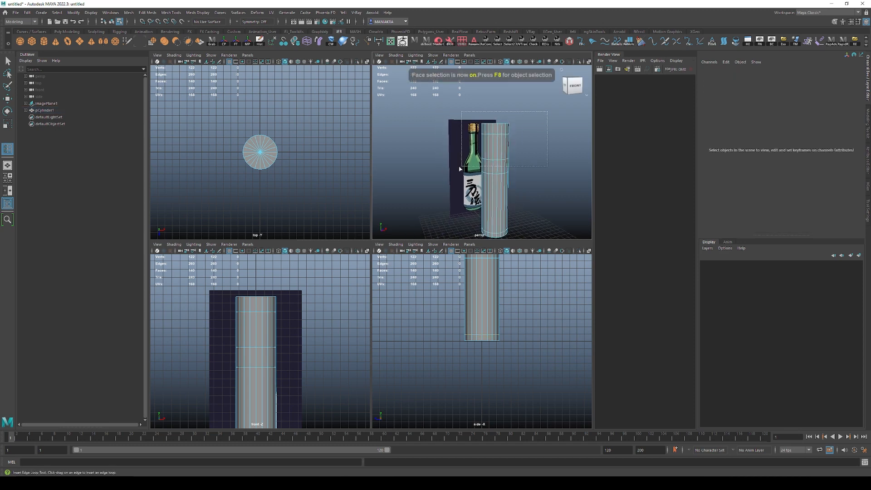
key(F8)
key(F11)
drag(534, 114, 485, 129)
key(q)
drag(545, 163, 545, 164)
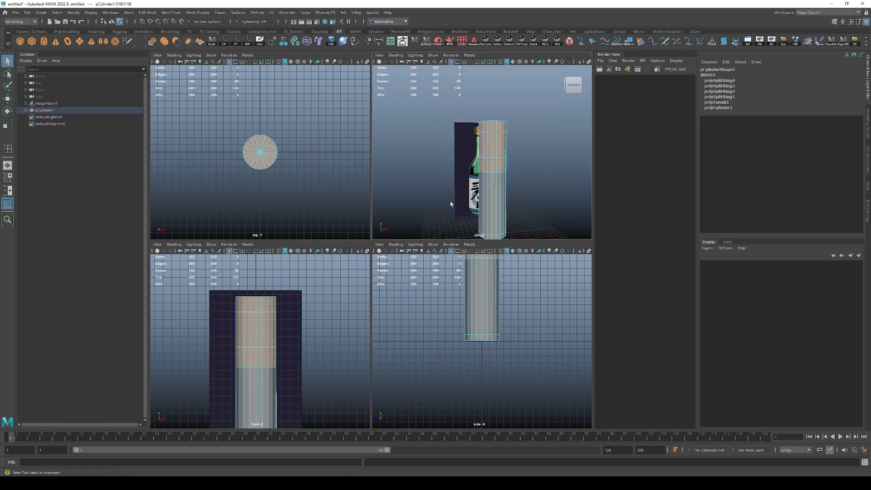
key(alt+x)
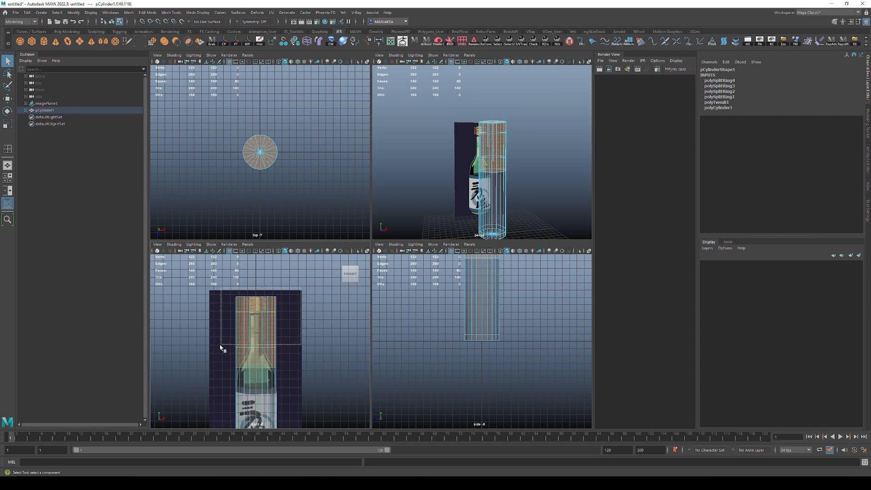
drag(220, 346, 233, 339)
Try scaling the selected neck faces inward along the Z axis only and undo it.
key(w)
key(e)
key(r)
scroll(522, 140, up, 5)
alt+middle_drag(521, 140, 488, 204)
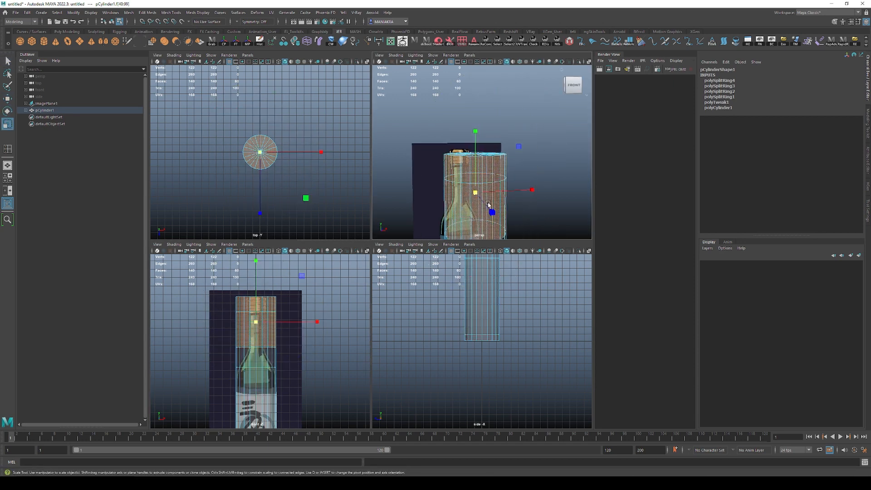
alt+drag(489, 205, 500, 206)
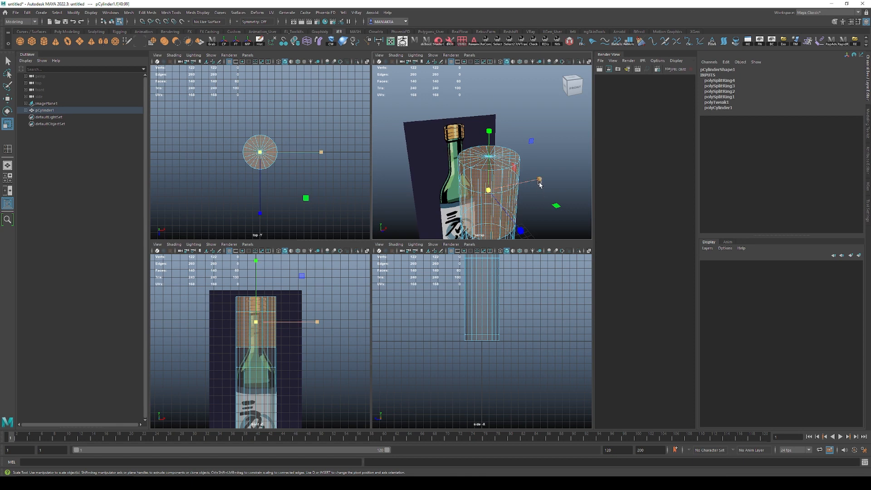
alt+drag(522, 232, 511, 140)
mouse_move(520, 205)
alt+mouse_down()
mouse_move(545, 194)
mouse_move(534, 202)
alt+mouse_up()
key(ctrl+z)
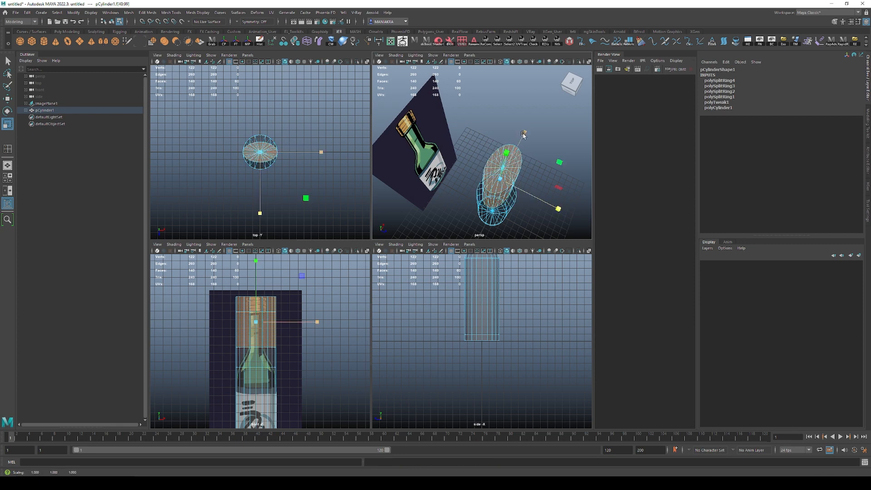
drag(524, 135, 515, 152)
key(ctrl+z)
Try scaling the selected neck faces uniformly on all axes and undo it.
alt+drag(518, 190, 560, 176)
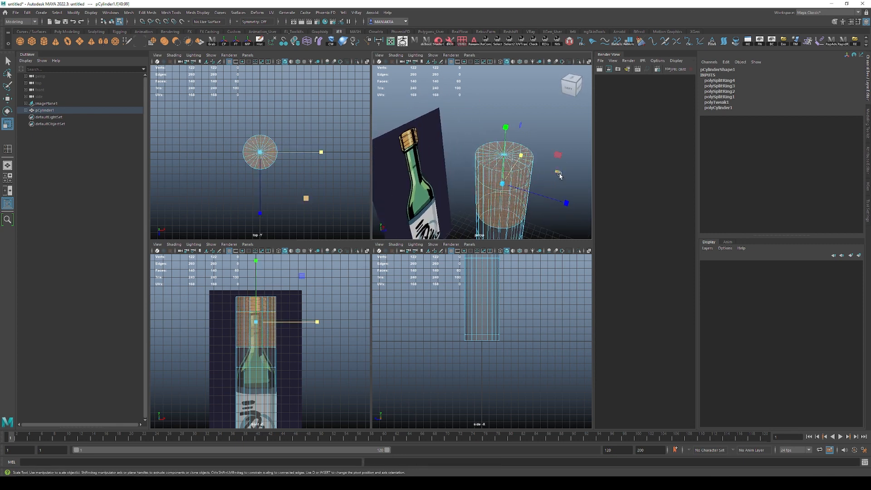
drag(506, 183, 499, 184)
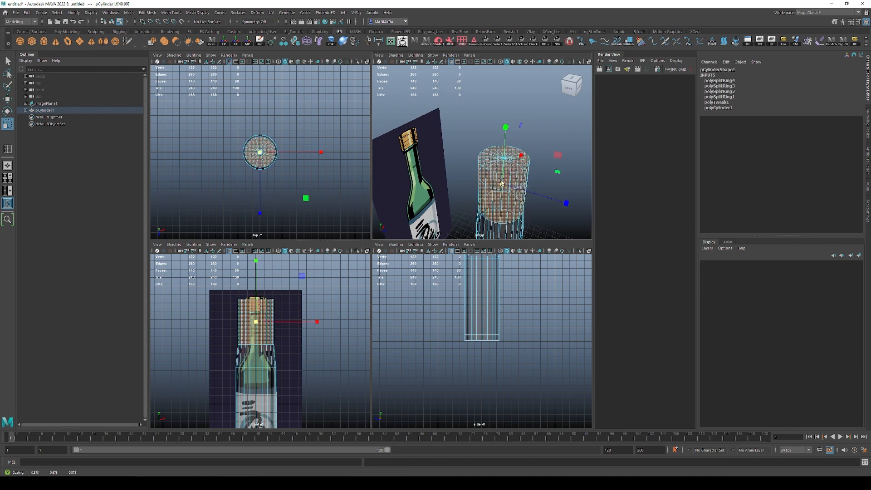
key(ctrl+z)
alt+middle_drag(546, 179, 520, 170)
scroll(519, 170, up, 2)
drag(475, 182, 445, 171)
key(ctrl+z)
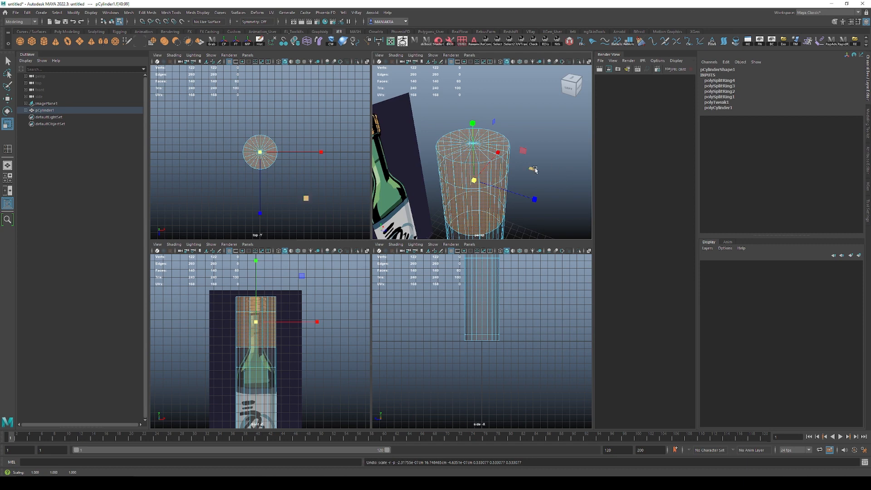
Scale the selected neck faces inward along X and Z together, keeping their height, to match the bottle's neck width.
alt+drag(533, 171, 503, 144)
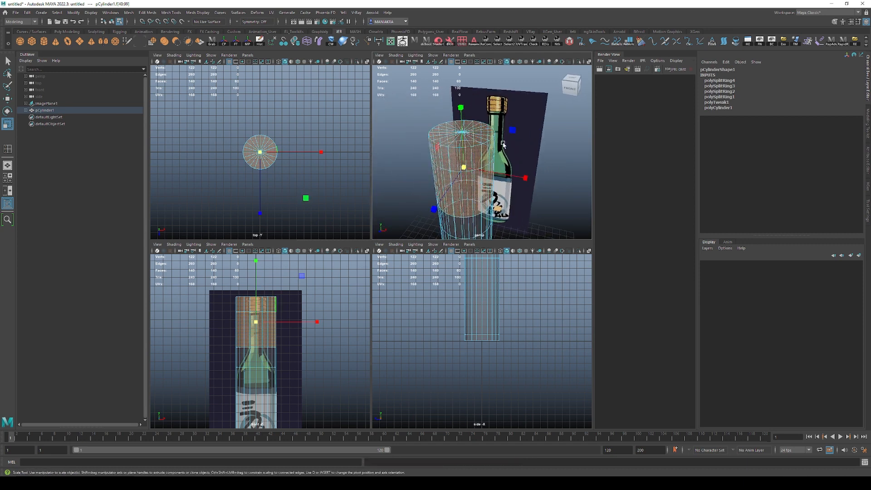
alt+drag(497, 208, 530, 201)
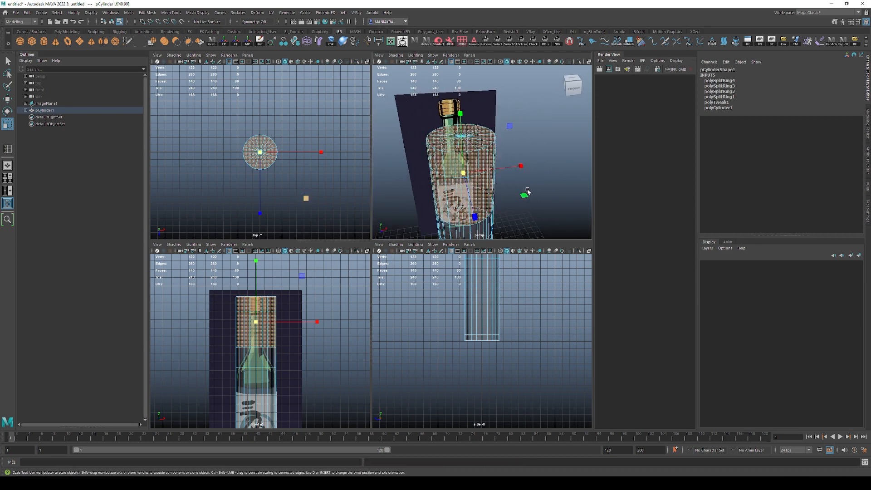
alt+drag(478, 183, 449, 189)
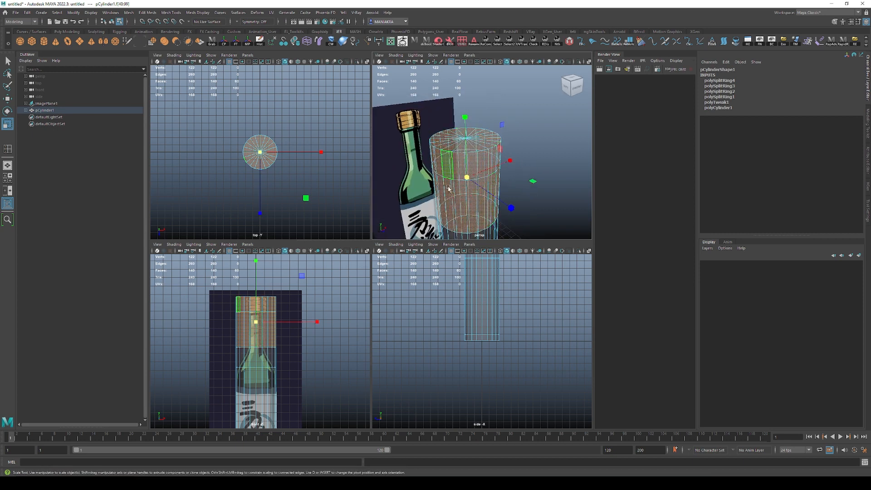
drag(536, 187, 520, 180)
alt+right_drag(309, 338, 377, 393)
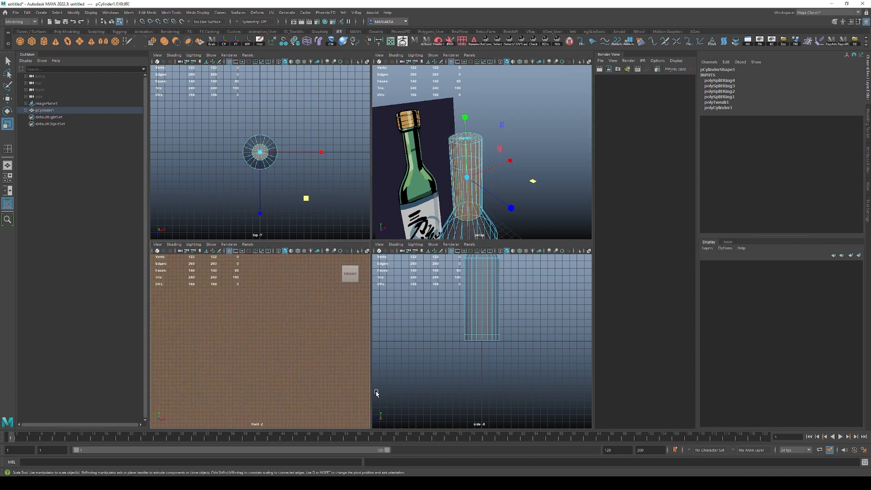
alt+right_drag(315, 314, 291, 294)
alt+middle_drag(297, 297, 308, 352)
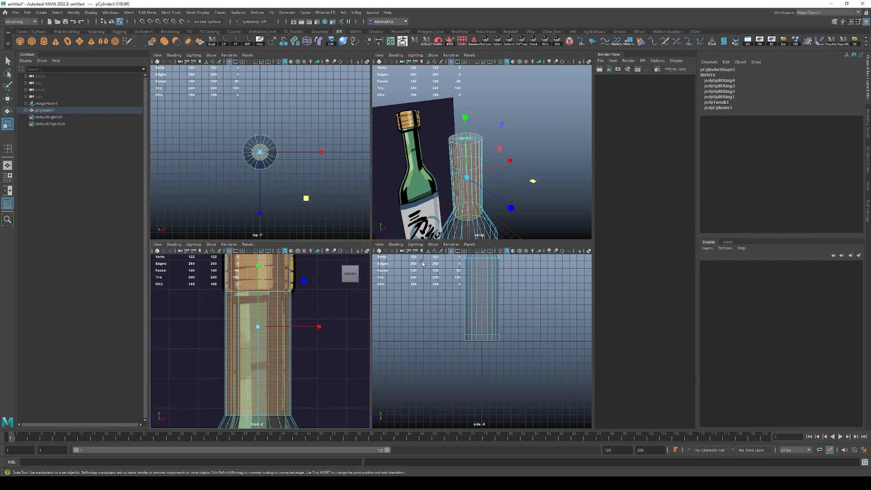
drag(534, 181, 529, 182)
Try an additional edge loop between the lowest loop and the bottom edge of the cylinder.
alt+middle_drag(307, 366, 323, 295)
alt+right_drag(322, 296, 305, 315)
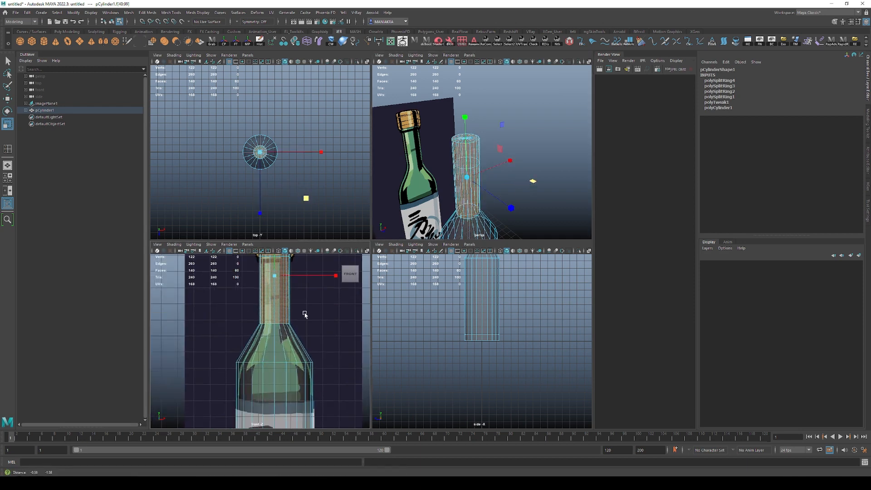
alt+middle_drag(305, 315, 290, 317)
alt+right_drag(290, 317, 271, 337)
alt+middle_drag(292, 420, 293, 299)
alt+right_drag(291, 318, 308, 359)
alt+middle_drag(480, 227, 489, 136)
alt+right_drag(490, 150, 521, 207)
alt+middle_drag(520, 208, 511, 120)
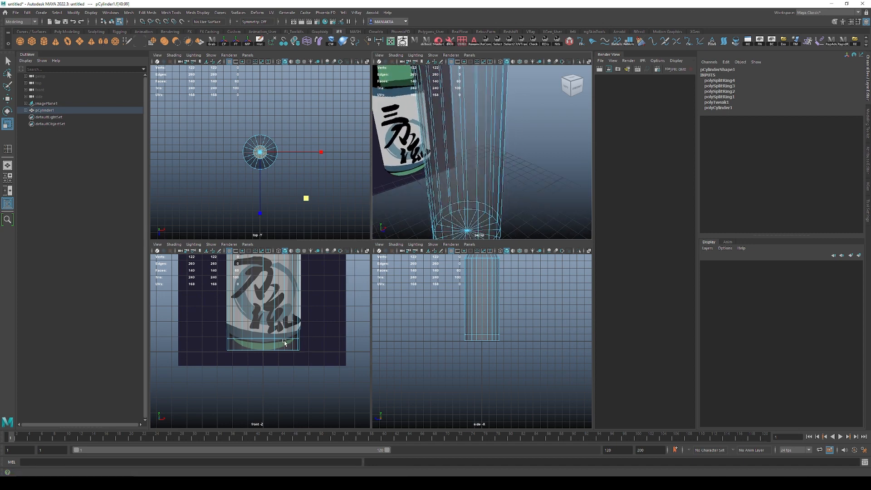
key(g)
drag(285, 342, 285, 344)
alt+drag(522, 181, 508, 123)
Close the Render View and widen the viewports into the freed space.
right_click(615, 57)
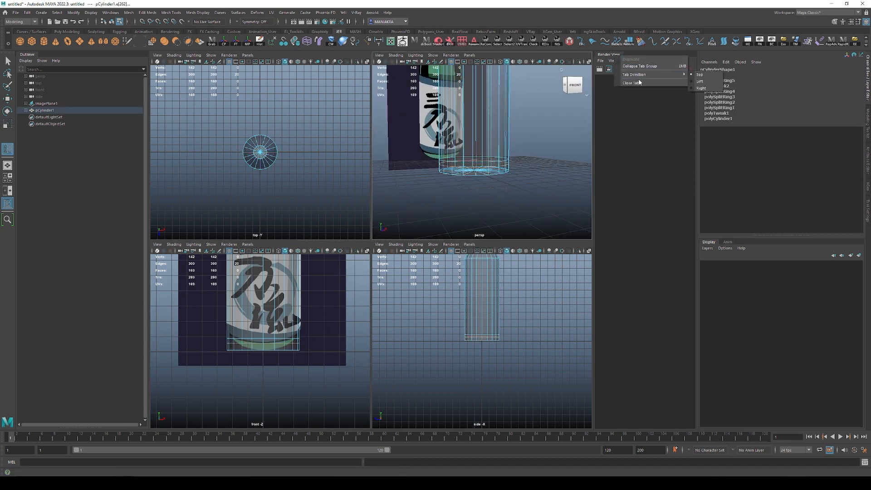
click(637, 83)
drag(698, 159, 777, 157)
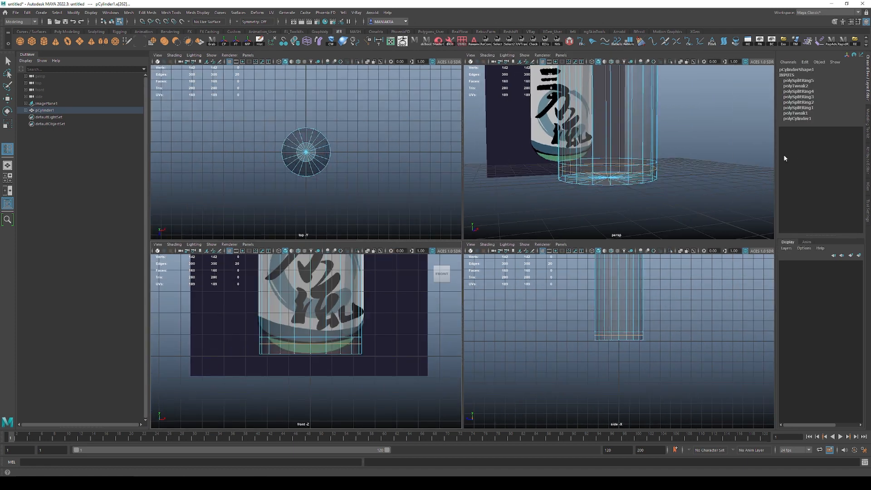
alt+drag(645, 191, 639, 183)
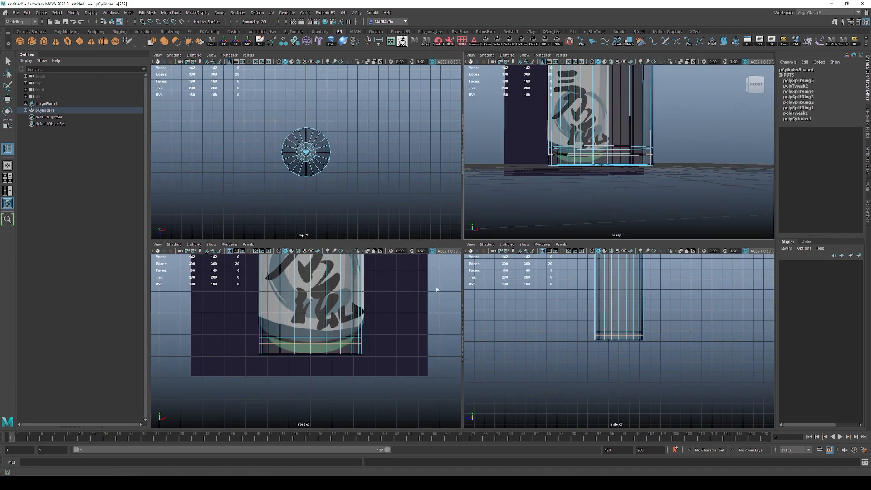
Undo the additional edge loop at the base, and try inserting it again before undoing that too.
alt+middle_drag(346, 353, 335, 372)
key(ctrl+z)
alt+drag(531, 187, 529, 183)
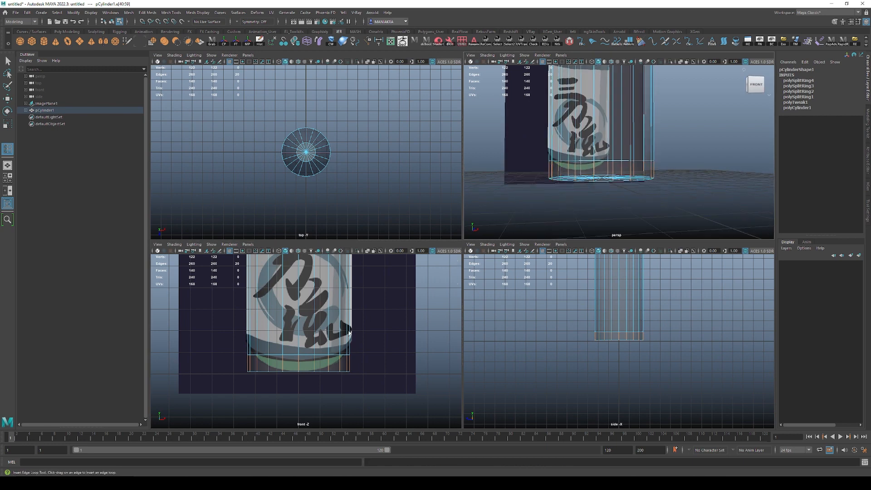
click(314, 363)
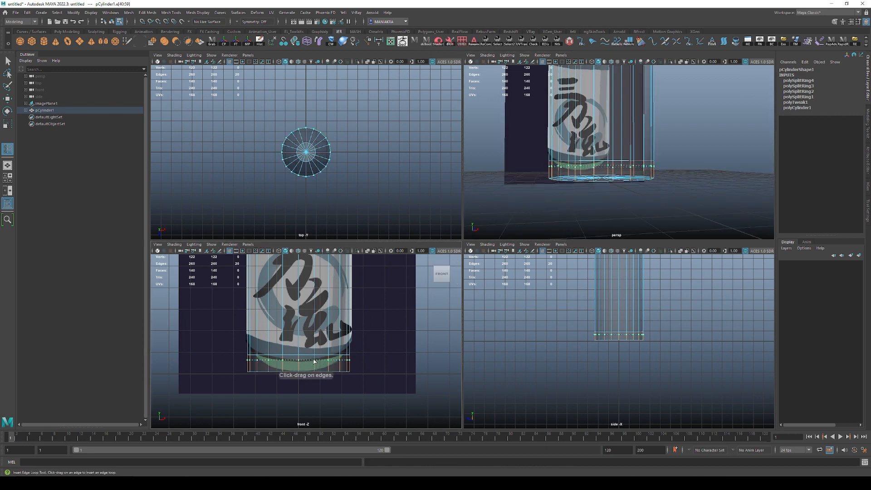
drag(314, 362, 313, 363)
key(ctrl+z)
Scale the cylinder's bottom vertices uniformly inward to match the bottle's tapered base and return to object selection.
key(q)
right_drag(581, 202, 561, 202)
drag(685, 203, 505, 170)
key(r)
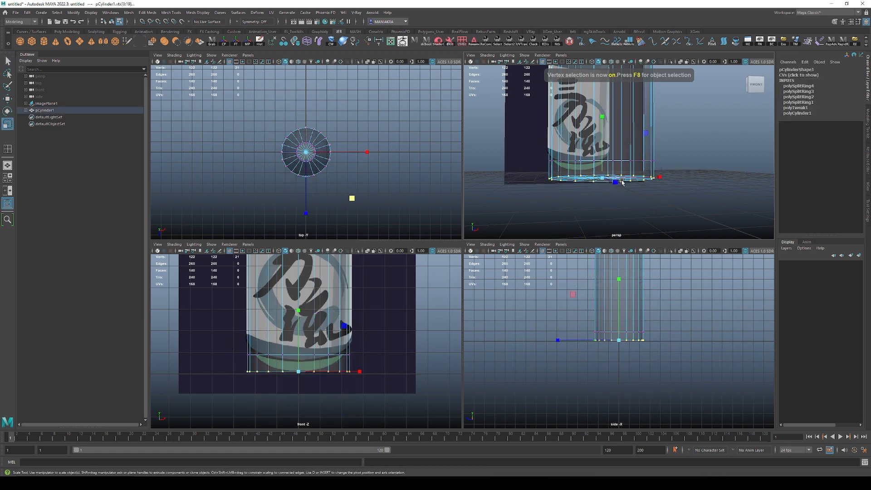
drag(604, 178, 580, 181)
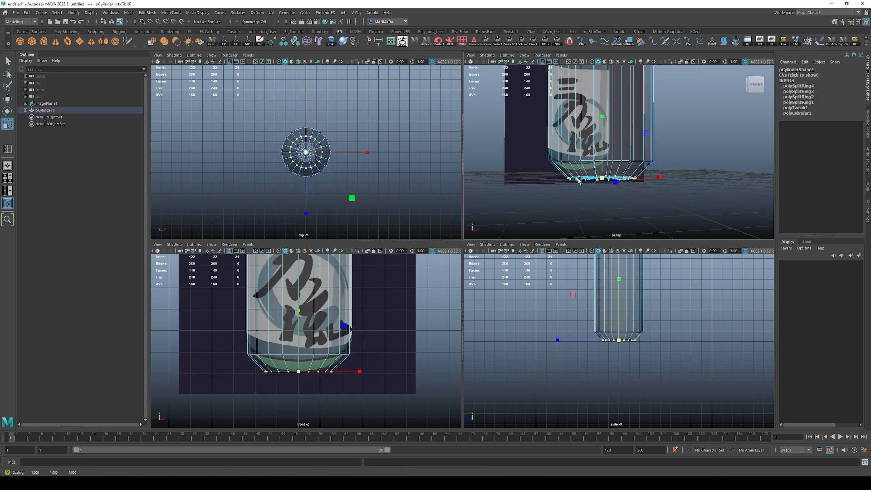
alt+middle_drag(398, 327, 394, 355)
key(q)
right_drag(369, 379, 378, 370)
alt+middle_drag(349, 381, 345, 372)
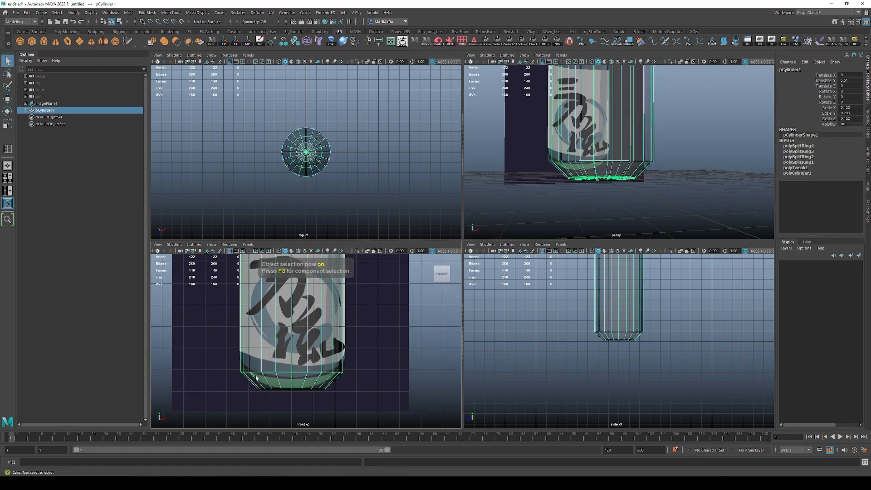
Insert an edge loop within the tapered base, scale it outward uniformly and move it down to round the bottom corner.
key(g)
drag(292, 382, 292, 380)
key(q)
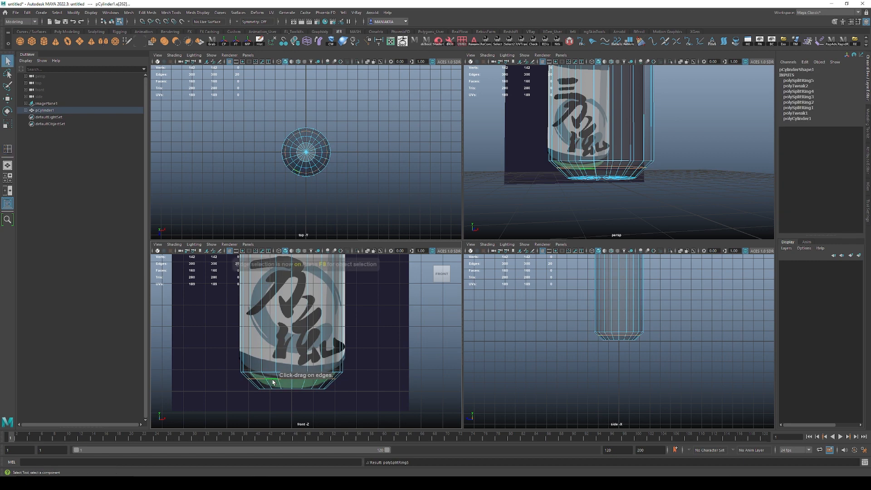
key(r)
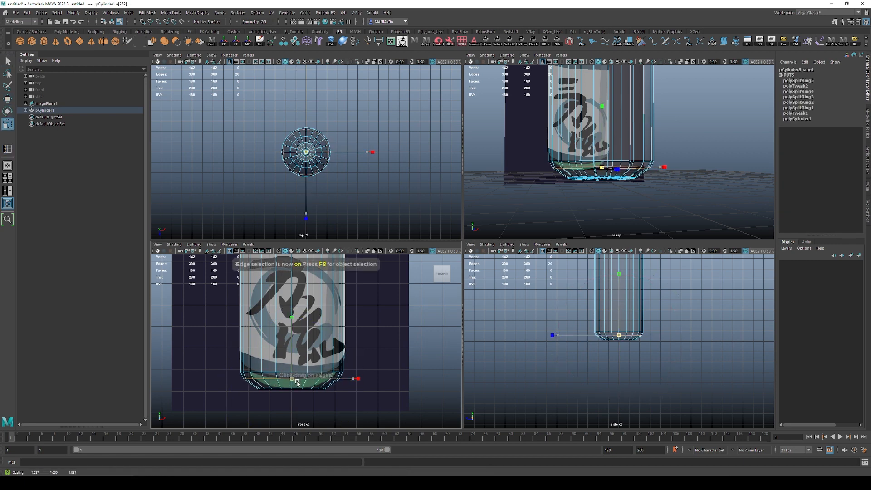
ctrl+drag(296, 381, 291, 323)
key(w)
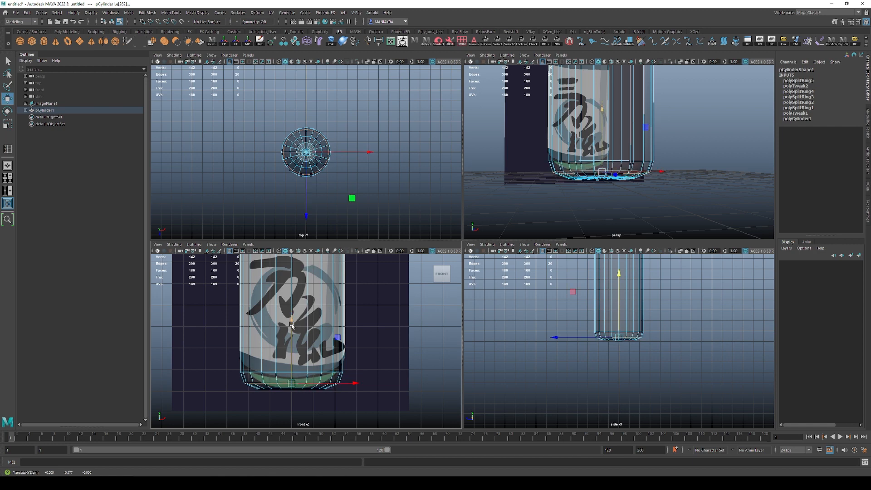
Scale the bottom ring of vertices slightly to fit the reference base, return to object selection and deselect the bottle.
key(ctrl+F9)
key(r)
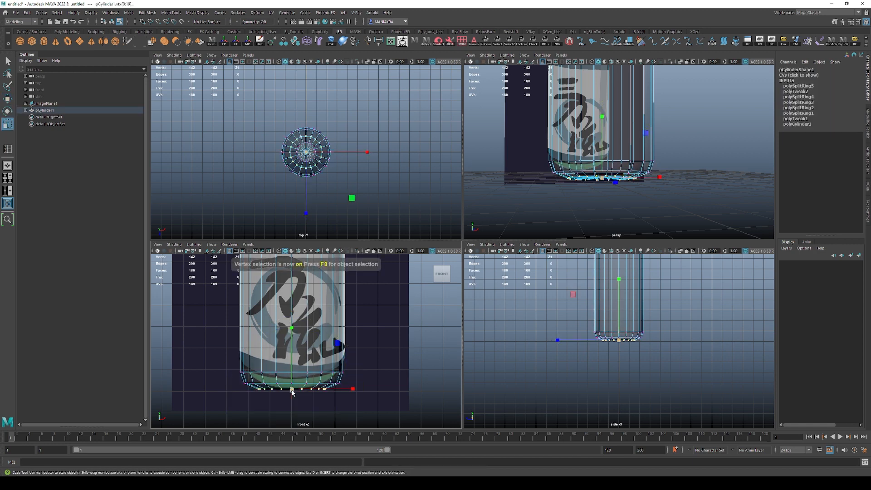
ctrl+drag(299, 394, 301, 395)
key(q)
key(F8)
click(669, 176)
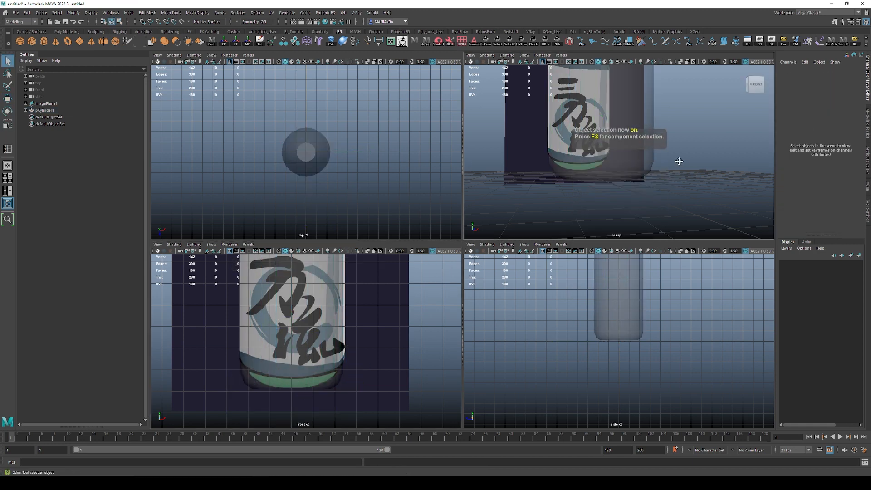
Examine the whole bottle in perspective and compare its neck and cap area with the reference in the front view.
alt+middle_drag(679, 161, 681, 196)
scroll(653, 281, down, 3)
alt+right_drag(628, 189, 492, 154)
alt+middle_drag(628, 177, 626, 220)
click(626, 211)
key(f)
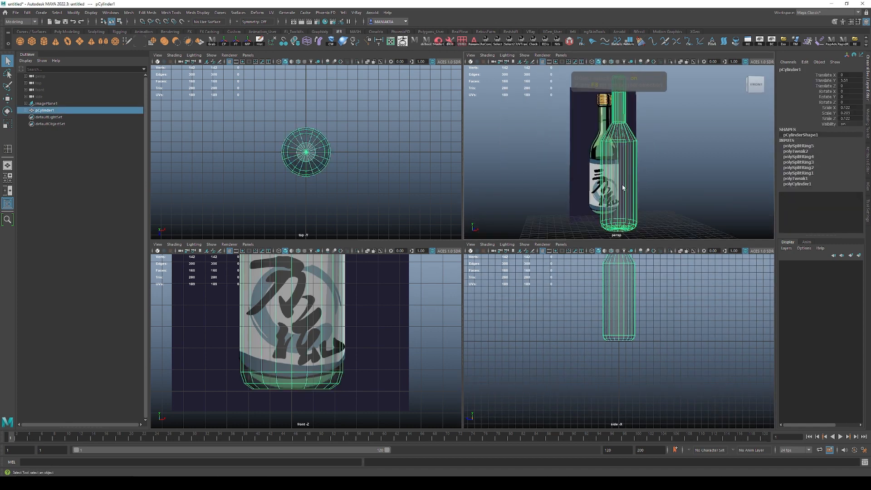
alt+drag(647, 186, 659, 175)
alt+middle_drag(659, 174, 650, 208)
alt+middle_drag(376, 268, 378, 381)
scroll(376, 339, down, 2)
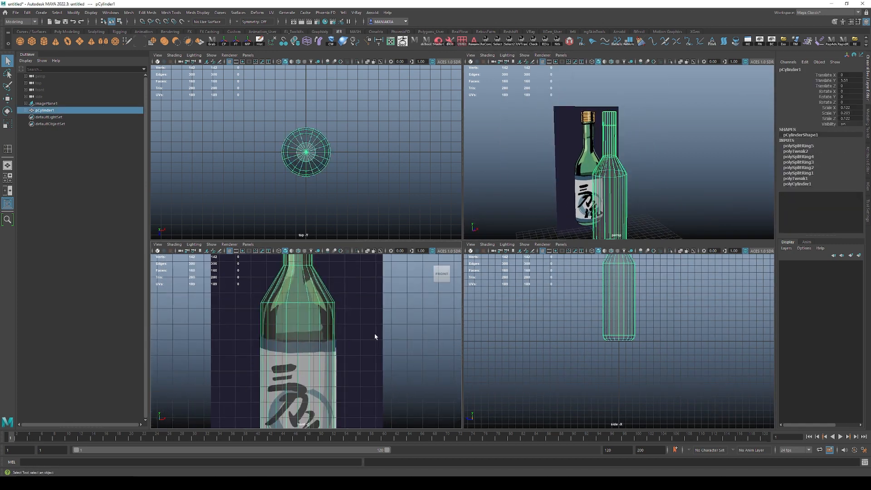
alt+middle_drag(376, 339, 372, 367)
scroll(372, 369, up, 1)
alt+middle_drag(628, 170, 619, 206)
alt+middle_drag(351, 309, 361, 377)
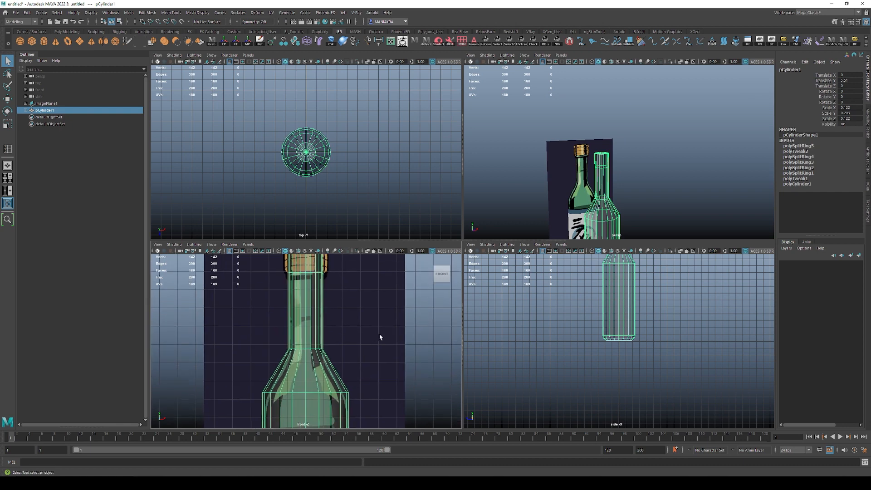
key(space)
alt+middle_drag(497, 281, 488, 309)
scroll(481, 257, down, 5)
scroll(488, 310, up, 1)
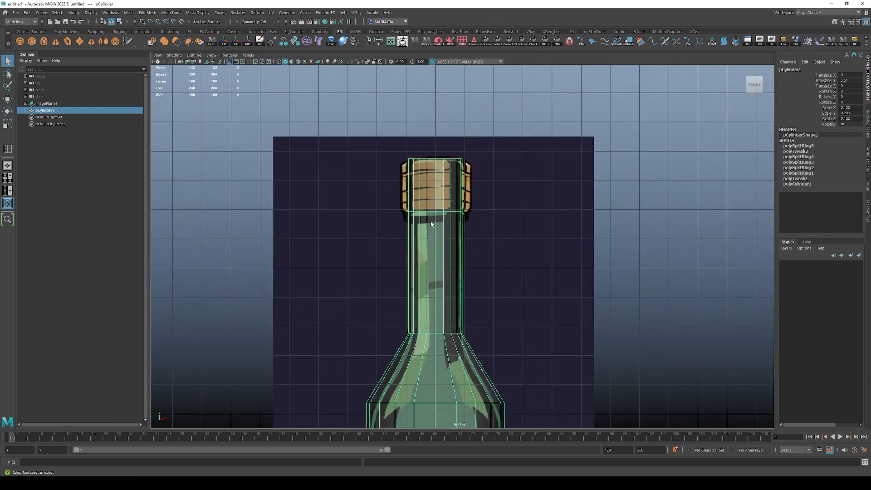
Try scaling the two uppermost vertex rings outward horizontally to the width of the reference cap, and undo the scaling.
key(g)
key(q)
click(412, 178)
key(F9)
drag(378, 146, 516, 218)
key(e)
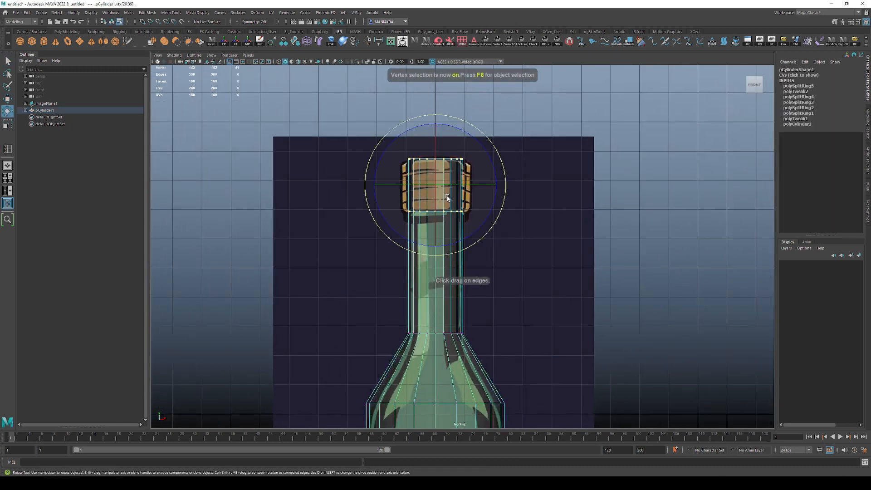
key(r)
key(space)
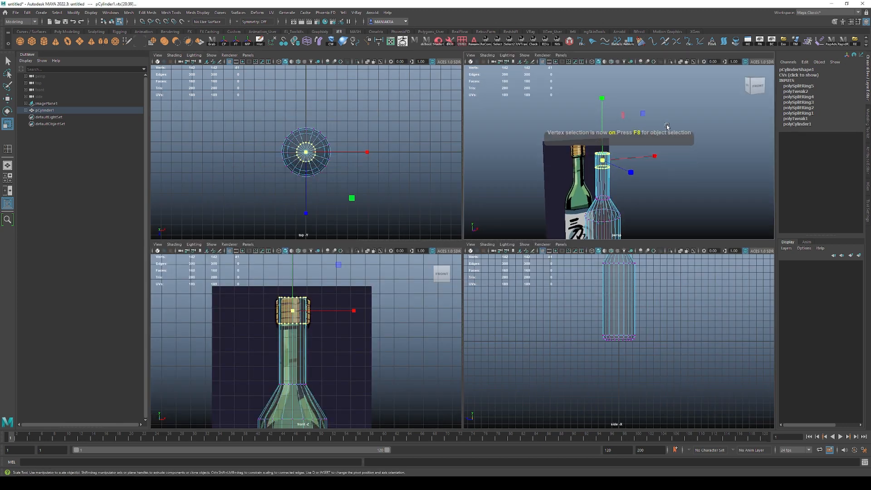
alt+right_drag(667, 127, 659, 206)
key(w)
alt+drag(659, 206, 680, 175)
key(r)
scroll(354, 357, up, 3)
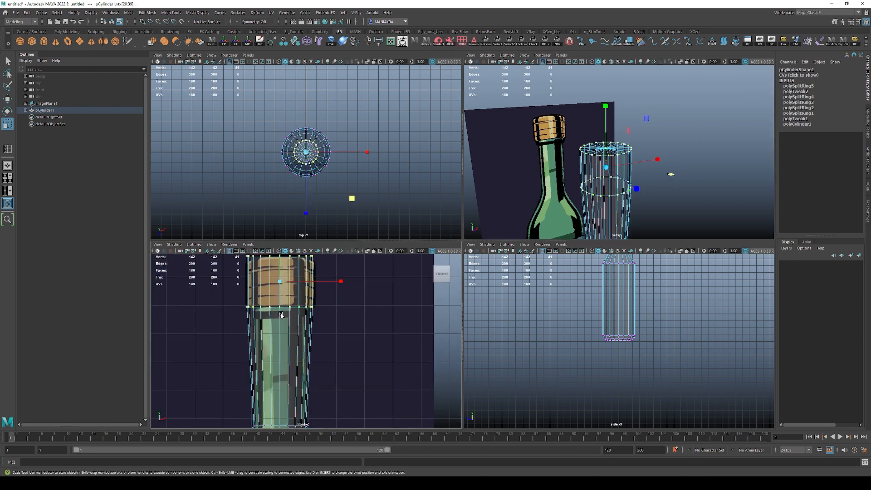
scroll(363, 320, up, 1)
key(ctrl+z)
key(q)
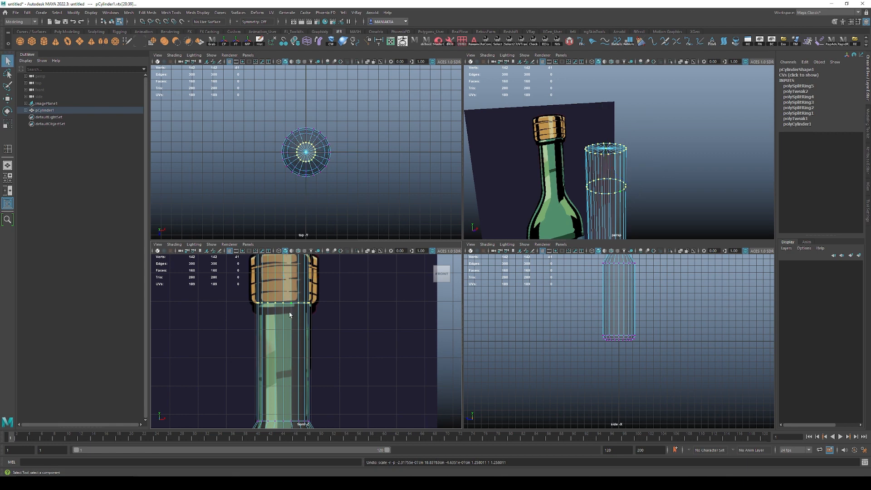
Insert an edge loop around the neck just below the lower edge of the cap section.
key(F8)
key(y)
click(284, 309)
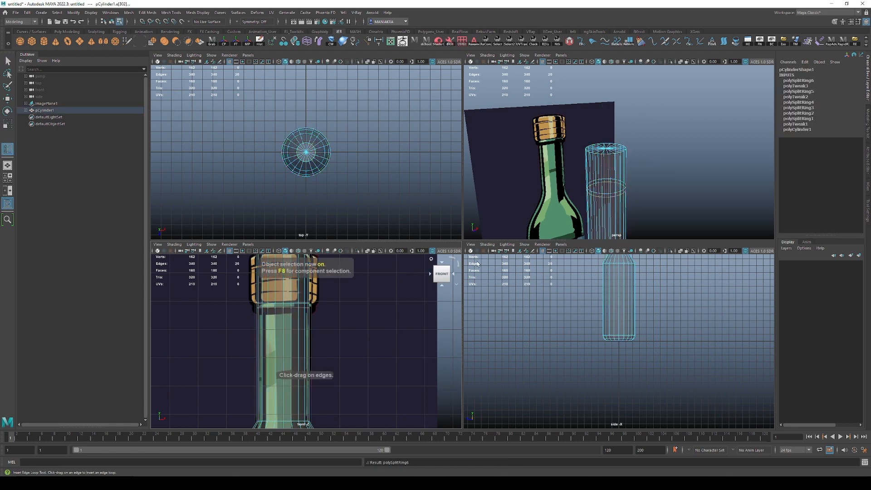
key(q)
Scale the two vertex rings of the cap section outward horizontally to match the reference cap's width.
key(F8)
alt+middle_drag(318, 305, 318, 353)
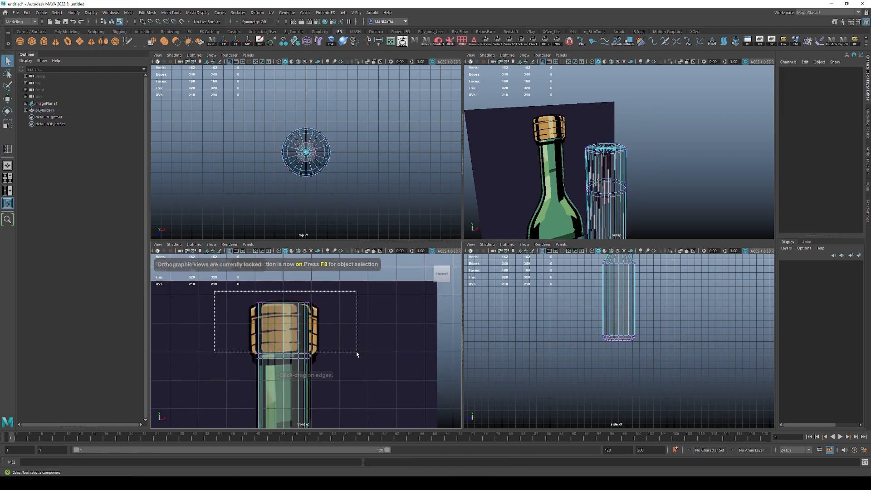
drag(357, 354, 356, 354)
key(w)
key(e)
key(r)
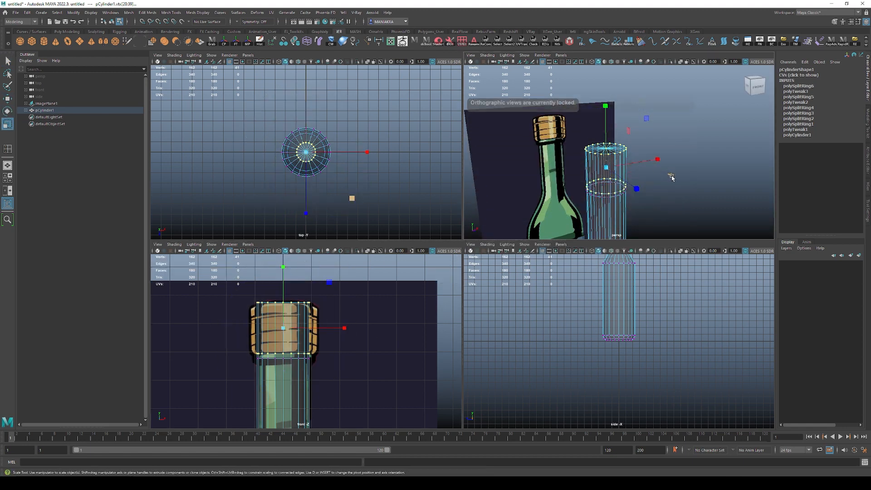
alt+drag(672, 176, 674, 183)
middle_drag(672, 181, 673, 181)
drag(679, 182, 682, 183)
Move the ring of vertices at the wide end of the shoulder slightly down along Y.
alt+middle_drag(345, 382, 368, 276)
alt+right_drag(367, 276, 346, 344)
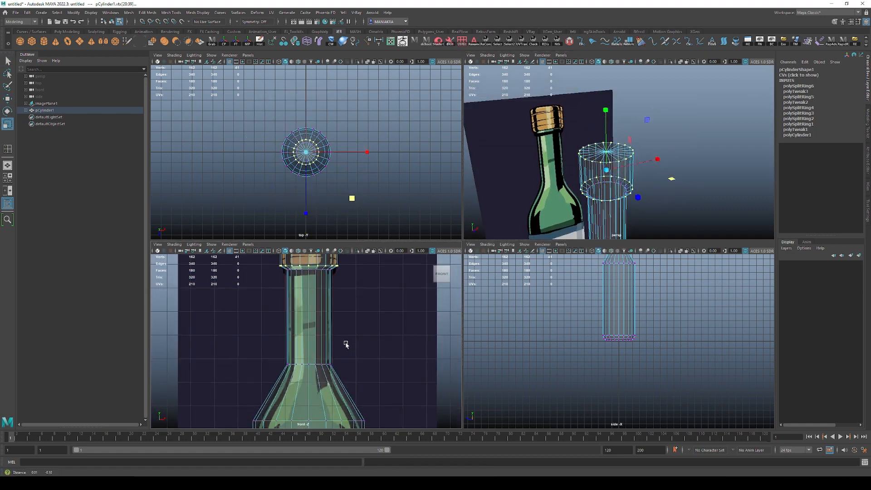
alt+middle_drag(346, 345, 352, 318)
alt+right_drag(352, 318, 340, 325)
alt+middle_drag(340, 325, 332, 305)
key(q)
key(F9)
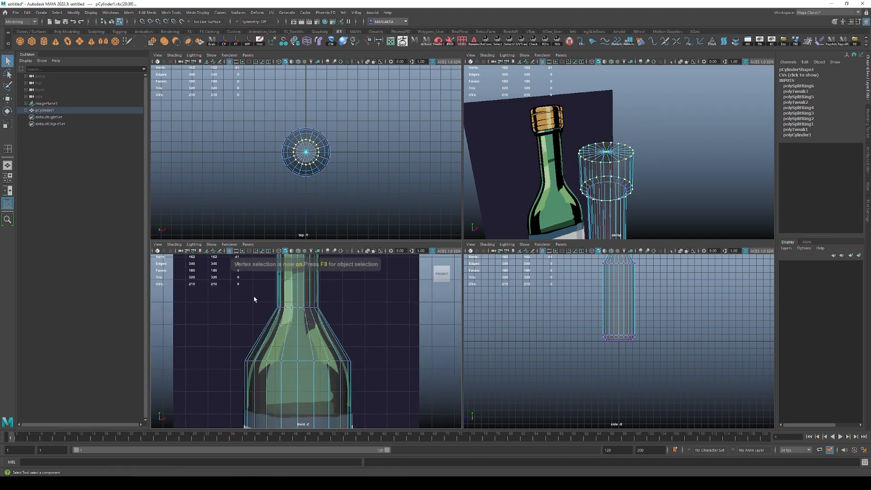
drag(254, 296, 329, 339)
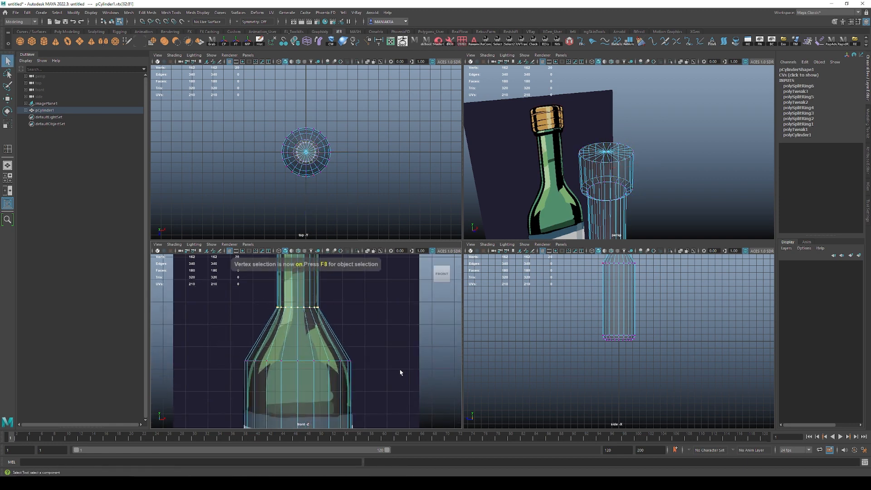
drag(224, 349, 401, 373)
key(w)
drag(297, 297, 298, 302)
key(q)
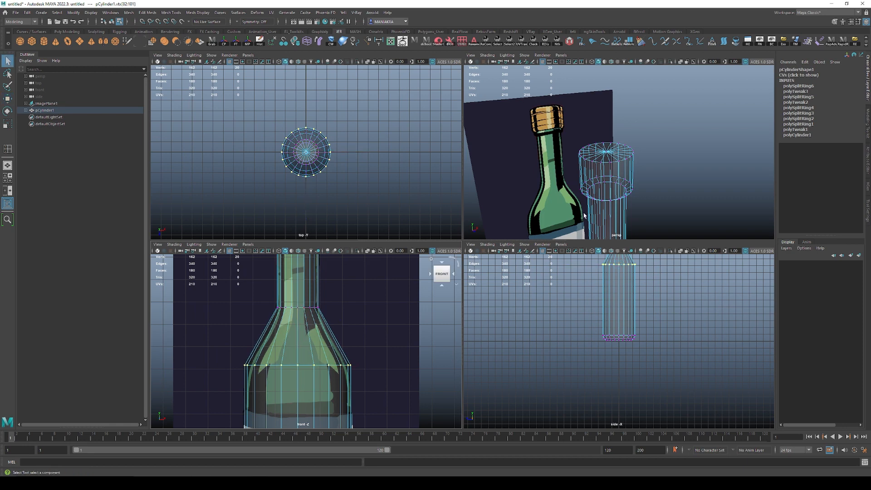
Review the bottle's overall form with X-ray shading off, restore X-ray and compare the neck and shoulder with the reference.
key(F8)
click(712, 207)
alt+right_drag(712, 208, 629, 231)
alt+middle_drag(629, 231, 624, 179)
click(622, 179)
key(alt+x)
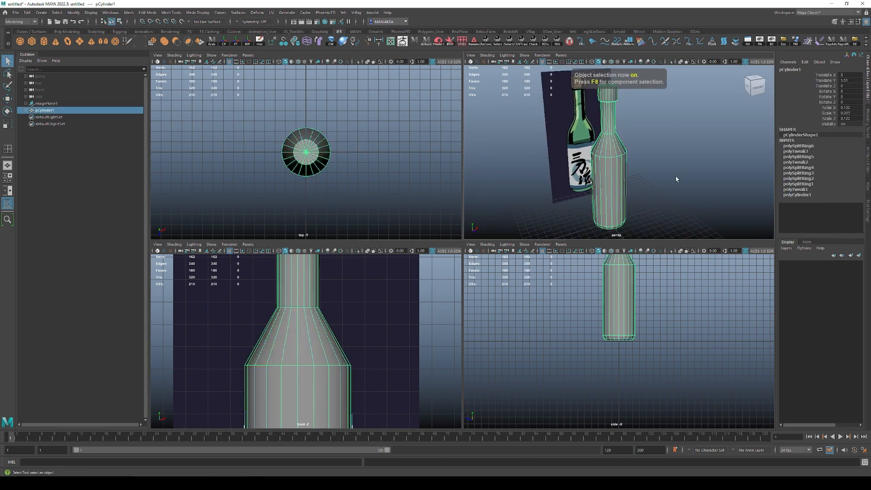
click(676, 179)
alt+drag(676, 194, 721, 181)
click(603, 185)
alt+middle_drag(636, 185, 633, 205)
alt+right_drag(427, 314, 382, 321)
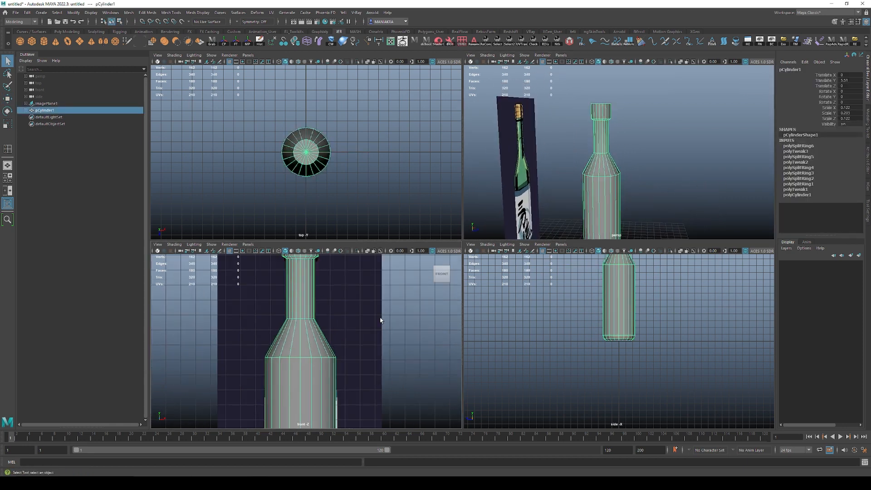
key(alt+x)
alt+middle_drag(408, 281, 377, 373)
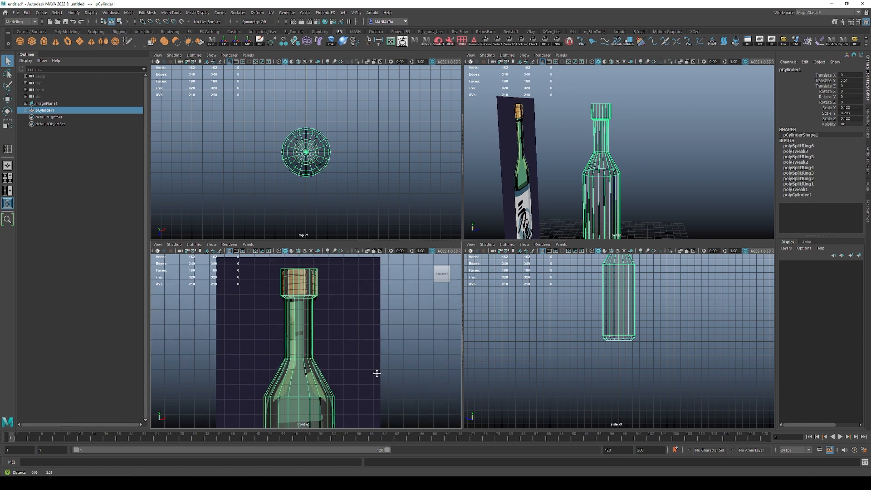
alt+drag(545, 219, 568, 216)
alt+middle_drag(400, 326, 397, 290)
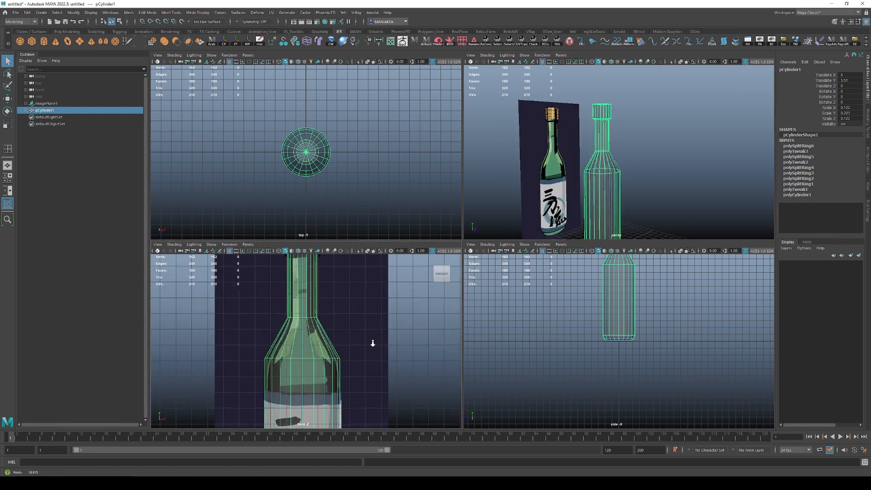
Select the full edge loop at the wide end of the shoulder and move it slightly down.
alt+right_drag(397, 290, 301, 382)
key(F10)
click(290, 381)
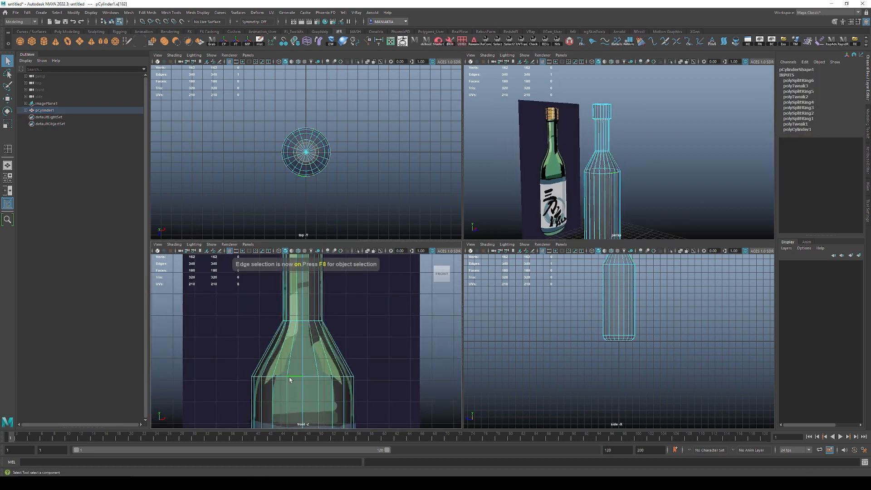
alt+middle_drag(588, 191, 586, 165)
alt+middle_drag(361, 357, 363, 328)
alt+right_drag(364, 328, 356, 327)
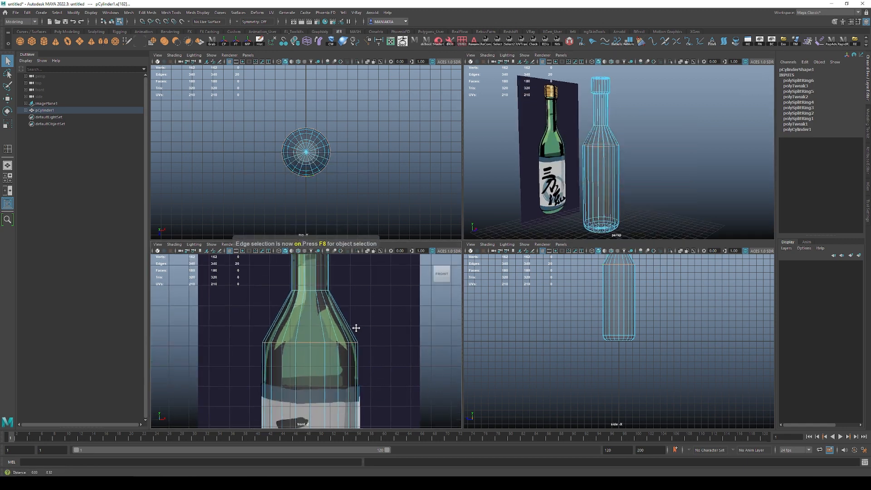
alt+middle_drag(356, 327, 354, 345)
key(w)
drag(306, 312, 306, 314)
Bevel the shoulder edge loop with a fraction of 0.3.
alt+middle_drag(608, 196, 594, 213)
alt+right_drag(594, 213, 661, 165)
shift+right_click(660, 168)
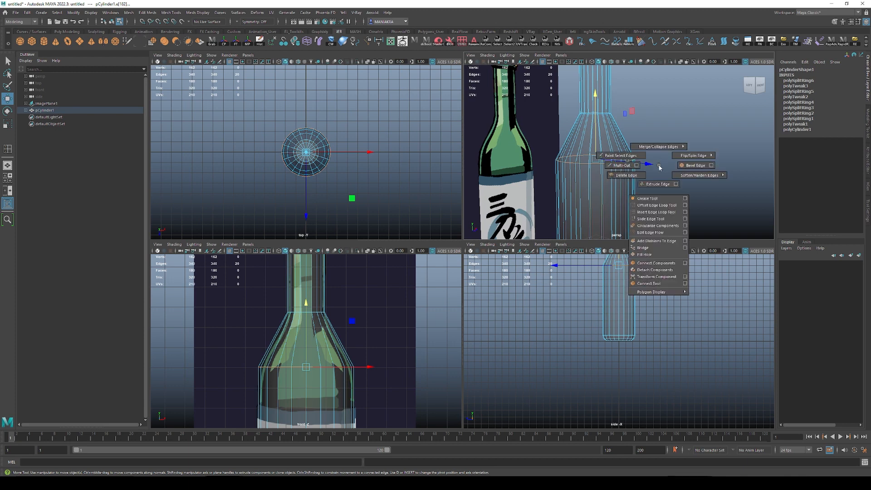
click(704, 166)
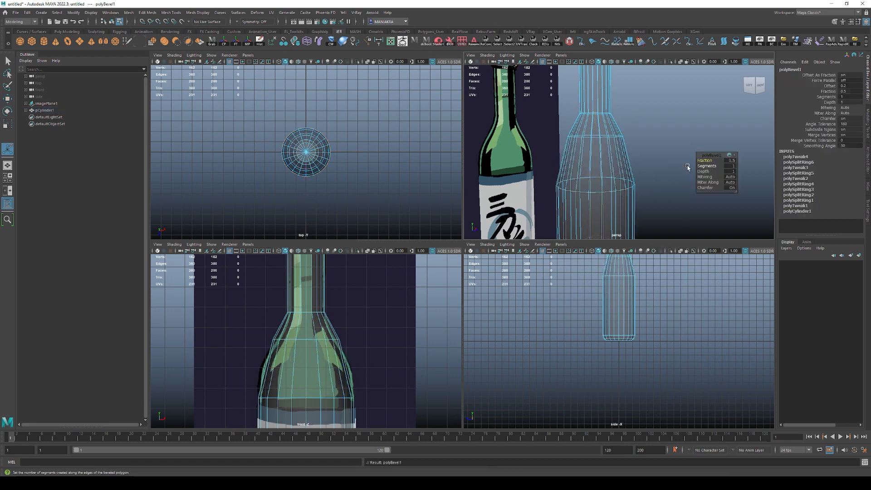
mouse_move(704, 159)
mouse_down()
mouse_move(689, 161)
mouse_move(699, 159)
mouse_up()
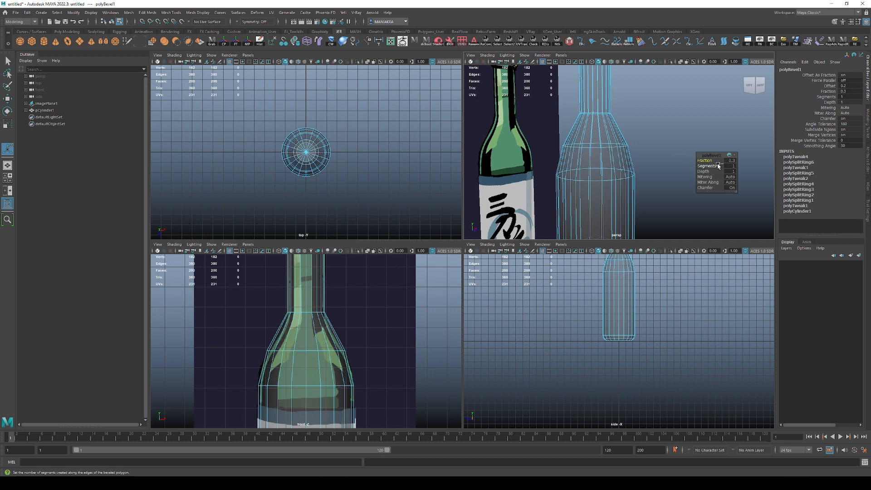
Set the shoulder bevel to 4 segments with a fraction of 0.28, and return to object selection.
drag(715, 163, 810, 156)
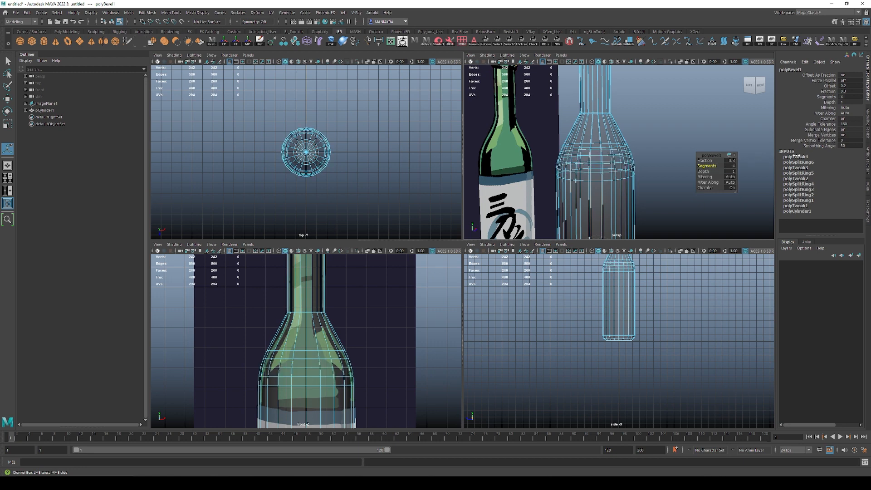
drag(706, 161, 704, 160)
alt+middle_drag(391, 334, 420, 268)
alt+right_drag(420, 268, 356, 336)
alt+middle_drag(356, 337, 350, 287)
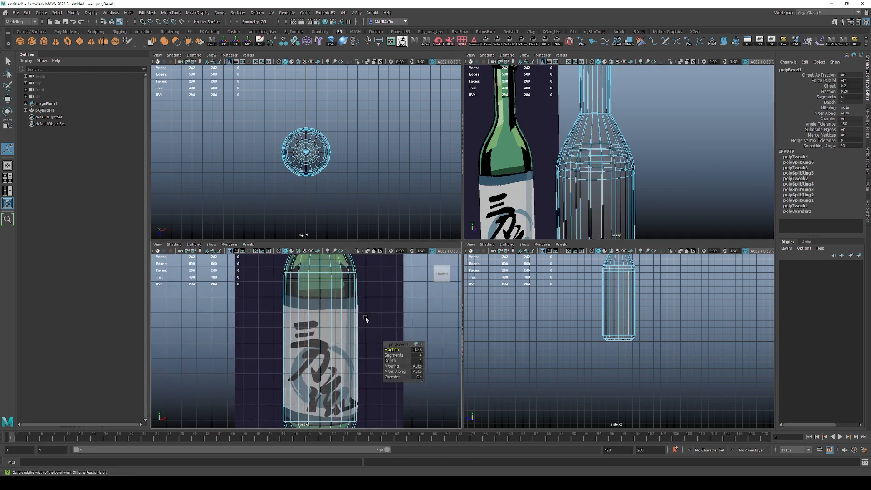
key(q)
key(F8)
Select the edge loop around the top rim of the cap section and frame it in the perspective view.
alt+middle_drag(364, 317, 351, 371)
alt+right_drag(351, 371, 362, 336)
alt+middle_drag(362, 336, 349, 361)
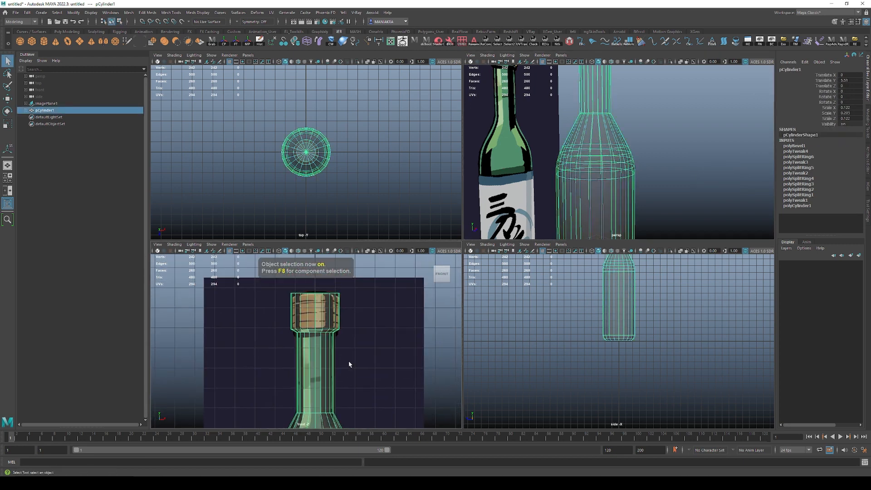
alt+right_drag(349, 361, 367, 337)
alt+middle_drag(367, 337, 371, 356)
alt+middle_drag(621, 135, 627, 227)
alt+right_drag(627, 227, 637, 204)
alt+middle_drag(637, 204, 634, 230)
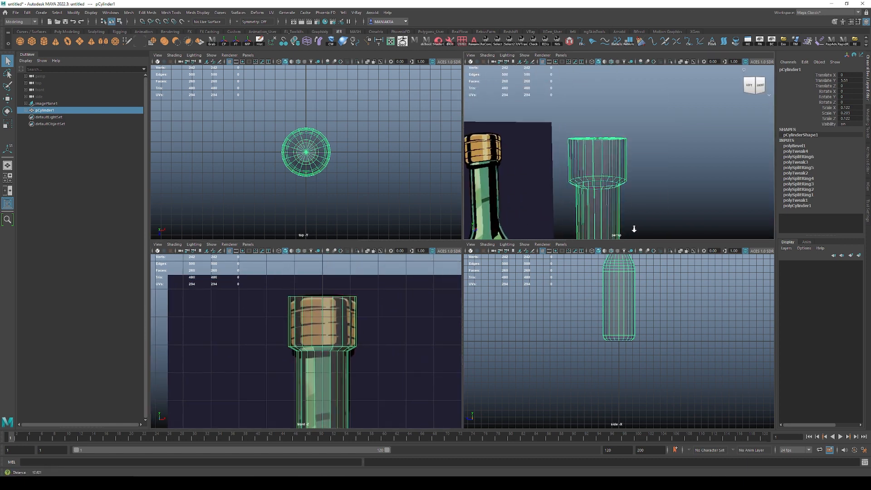
alt+right_drag(634, 230, 644, 222)
key(F9)
click(595, 137)
key(F10)
double_click(594, 138)
key(f)
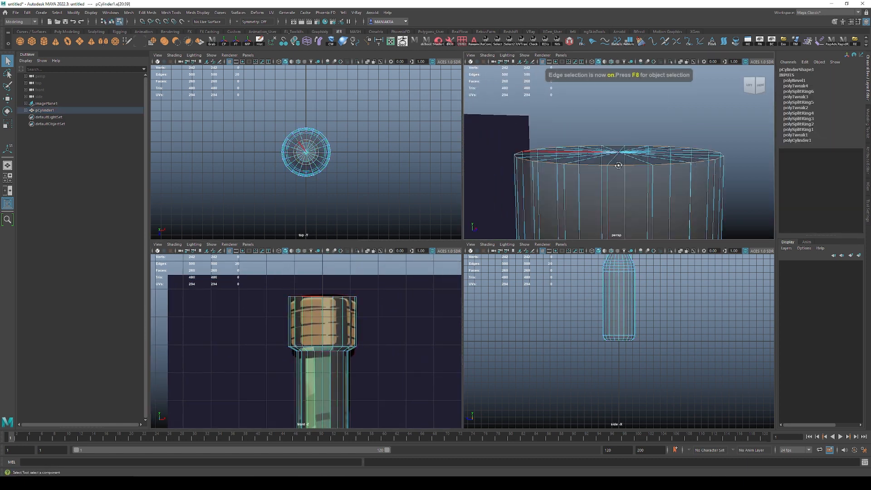
alt+drag(635, 152, 622, 166)
alt+right_drag(622, 167, 610, 179)
Return to object selection, turn off X-ray shading and deselect the bottle.
key(F8)
click(701, 186)
click(648, 212)
key(alt+x)
click(720, 189)
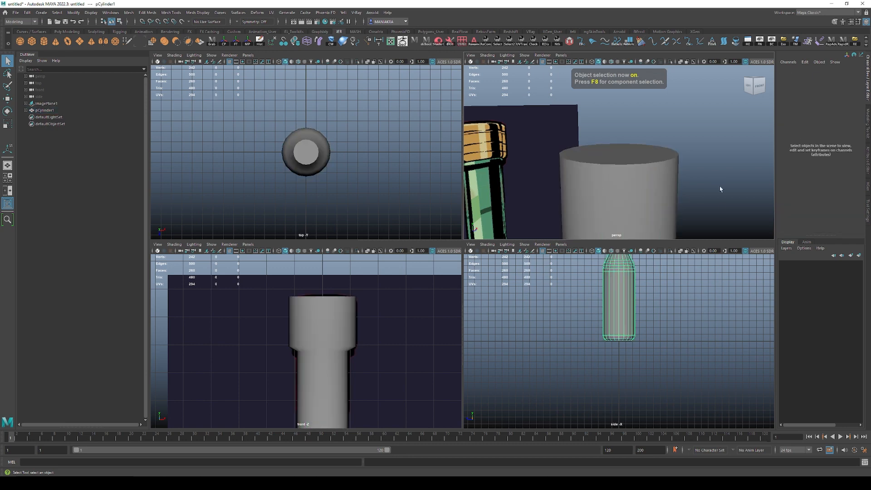
Maximize the perspective view and examine the bottle's cap, neck and shoulder against the reference image.
alt+right_drag(720, 189, 609, 236)
alt+middle_drag(609, 236, 611, 203)
key(space)
alt+drag(591, 191, 593, 208)
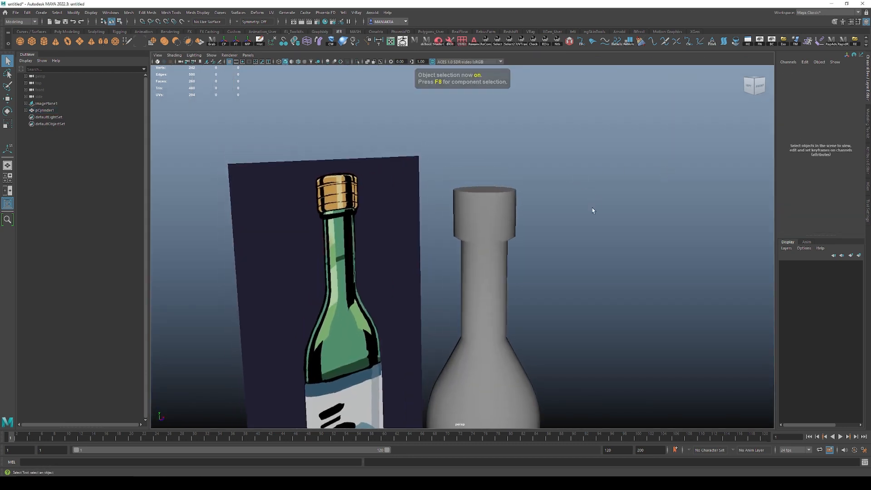
alt+right_drag(592, 208, 624, 204)
click(503, 229)
alt+right_drag(589, 233, 506, 210)
click(576, 286)
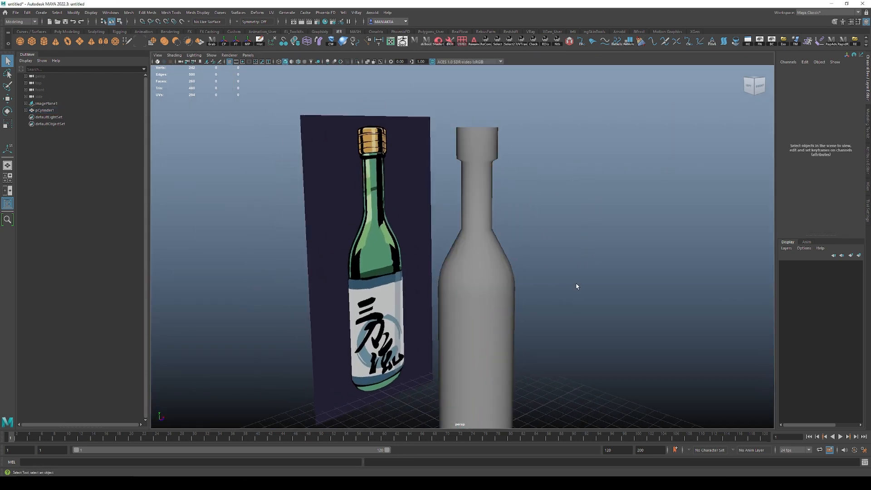
alt+drag(576, 286, 530, 193)
click(490, 162)
alt+middle_drag(527, 198, 520, 266)
alt+right_drag(520, 266, 570, 175)
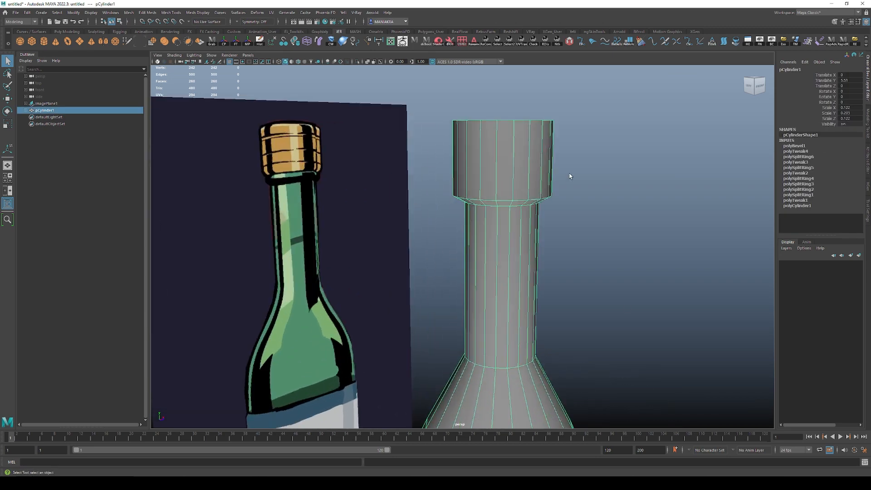
alt+middle_drag(570, 175, 540, 229)
alt+right_drag(540, 229, 585, 251)
click(540, 277)
alt+drag(540, 277, 549, 244)
alt+right_drag(672, 295, 557, 415)
alt+right_drag(426, 223, 535, 308)
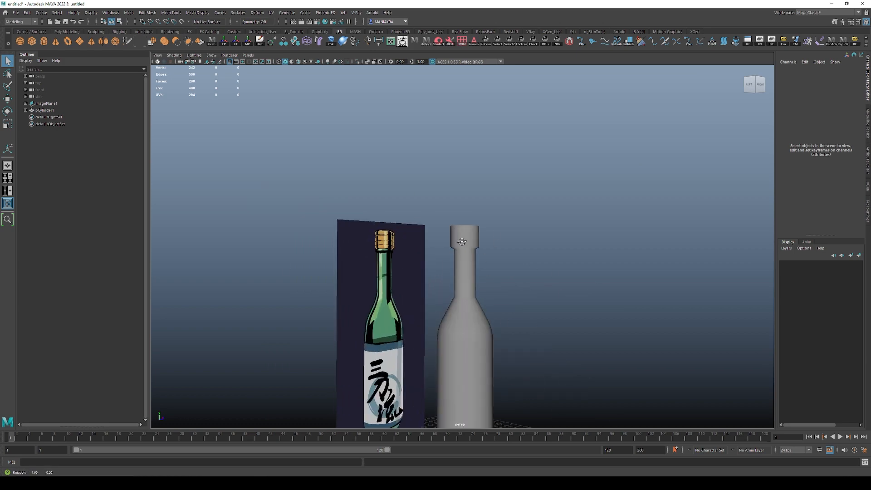
Bevel the edge loop around the top rim of the bottle's cap.
alt+drag(461, 240, 438, 247)
alt+right_drag(438, 248, 505, 309)
alt+drag(503, 309, 452, 252)
click(452, 252)
alt+right_drag(452, 252, 482, 290)
alt+drag(454, 263, 475, 303)
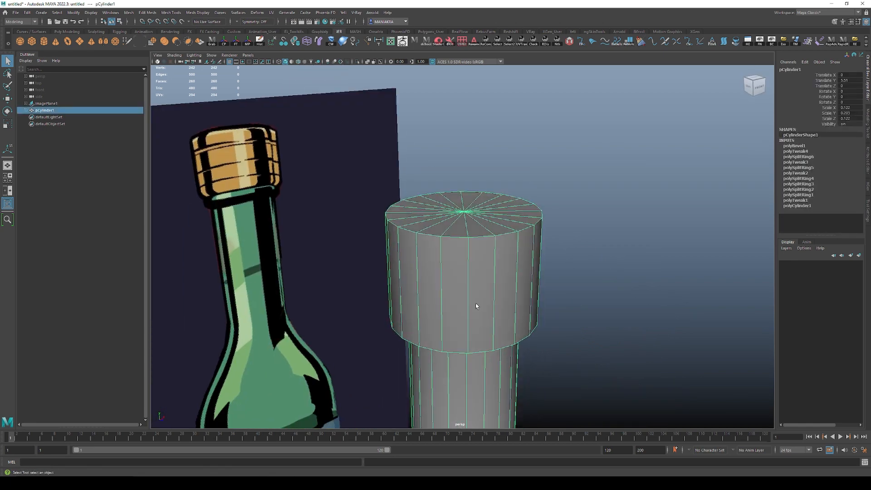
key(F10)
click(461, 238)
double_click(461, 238)
shift+right_click(560, 224)
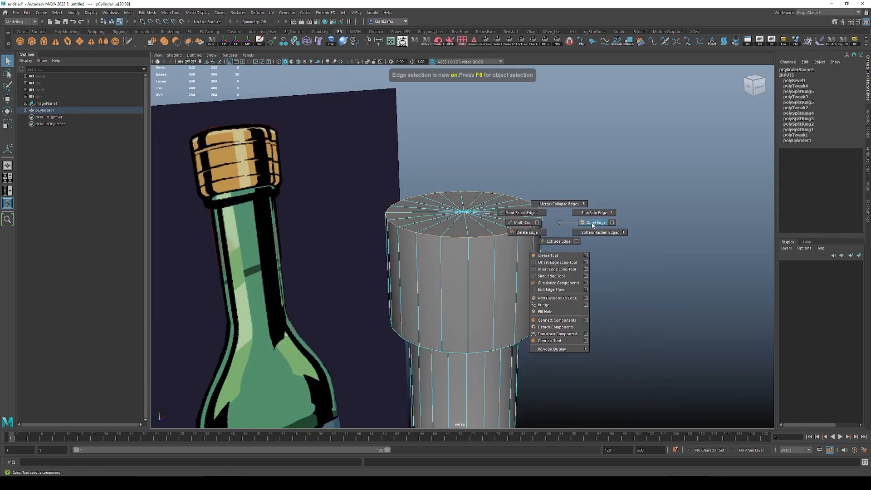
shift+right_drag(593, 225, 594, 225)
Adjust the cap rim's bevel settings to round it off, and return to object selection.
alt+drag(533, 237, 516, 198)
drag(630, 255, 615, 252)
drag(628, 261, 657, 255)
mouse_move(556, 237)
alt+mouse_down()
mouse_move(556, 263)
mouse_move(565, 235)
alt+mouse_up()
key(q)
key(F8)
click(559, 294)
Examine the bevelled cap from below and beside the reference image.
key(F8)
alt+drag(561, 294, 581, 274)
scroll(583, 355, up, 1)
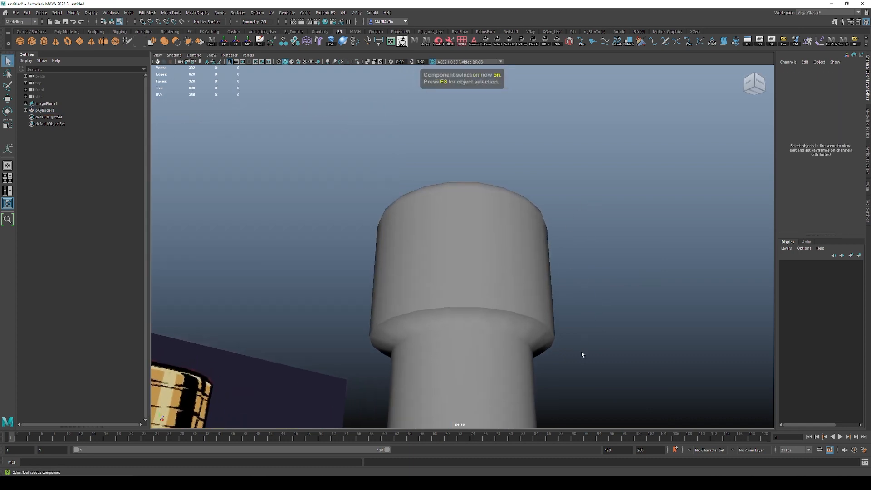
click(524, 359)
alt+right_drag(524, 354, 495, 256)
alt+middle_drag(512, 297, 539, 237)
alt+drag(539, 238, 537, 252)
Restore the four-view layout, hide and reshow the bottle to check the reference cap, and turn on X-ray shading.
key(space)
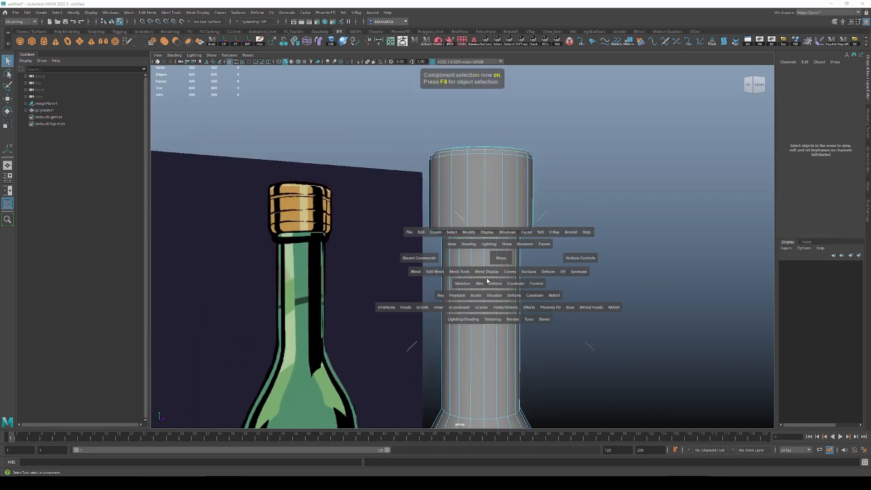
key(F8)
key(h)
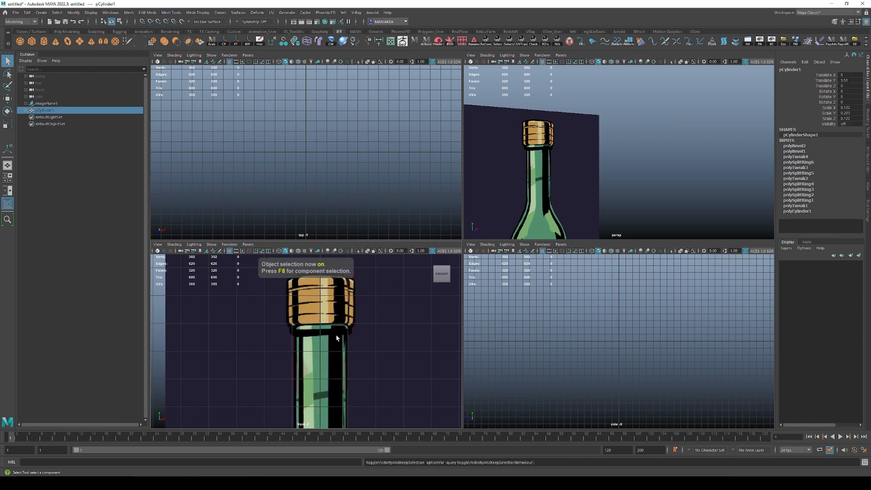
key(h)
key(alt+x)
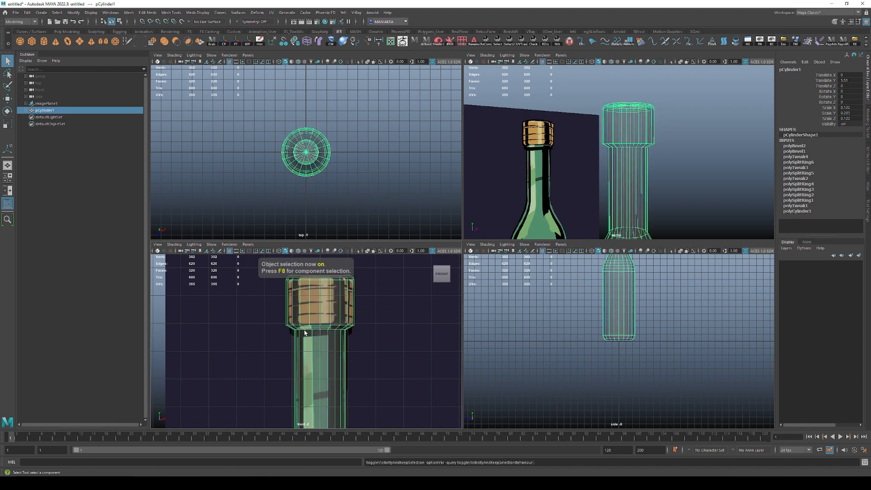
Move the two vertex rings at the cap's lower edge down to match the reference in the front view.
scroll(313, 334, up, 3)
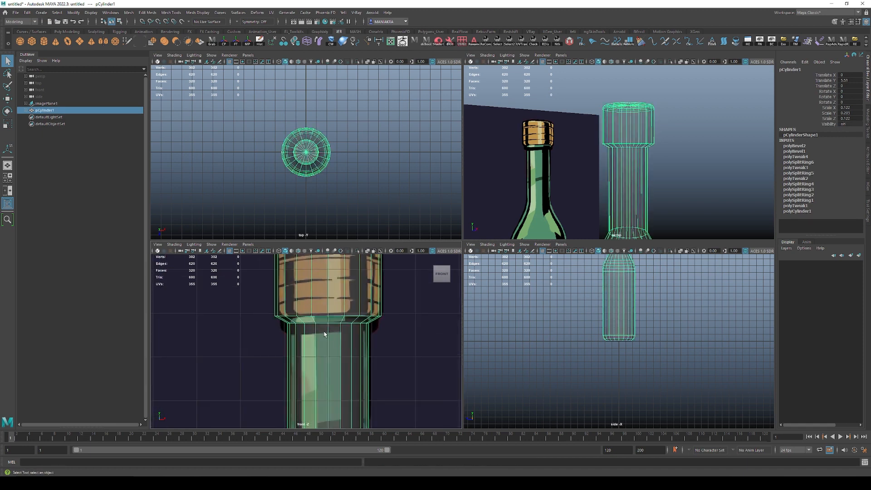
alt+middle_drag(324, 334, 323, 337)
key(F9)
drag(233, 293, 428, 352)
key(w)
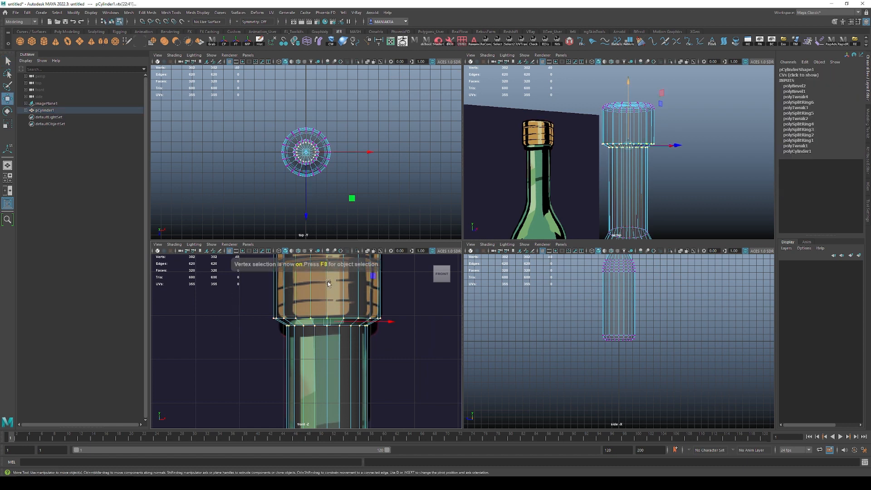
alt+middle_drag(328, 282, 326, 331)
drag(317, 297, 322, 309)
drag(235, 353, 414, 376)
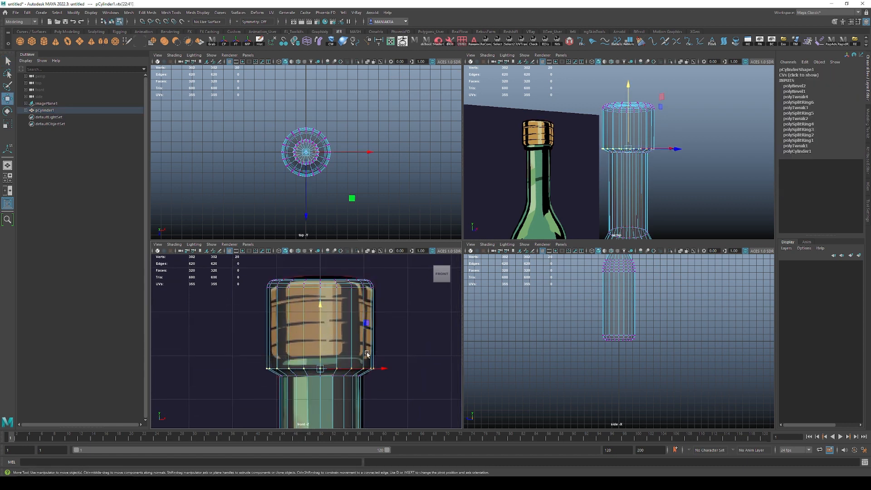
key(q)
key(F8)
Insert an edge loop around the cap slightly above its lower edge and select the face band beneath it.
key(g)
drag(320, 357, 318, 359)
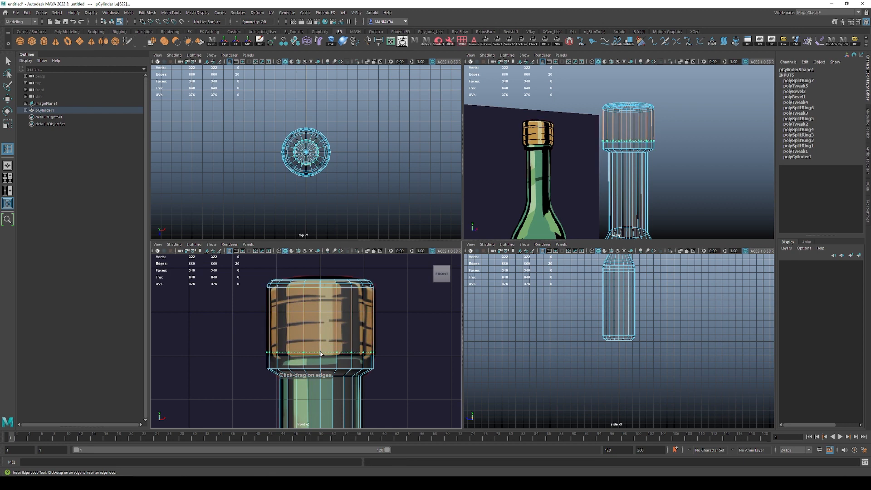
key(ctrl+z)
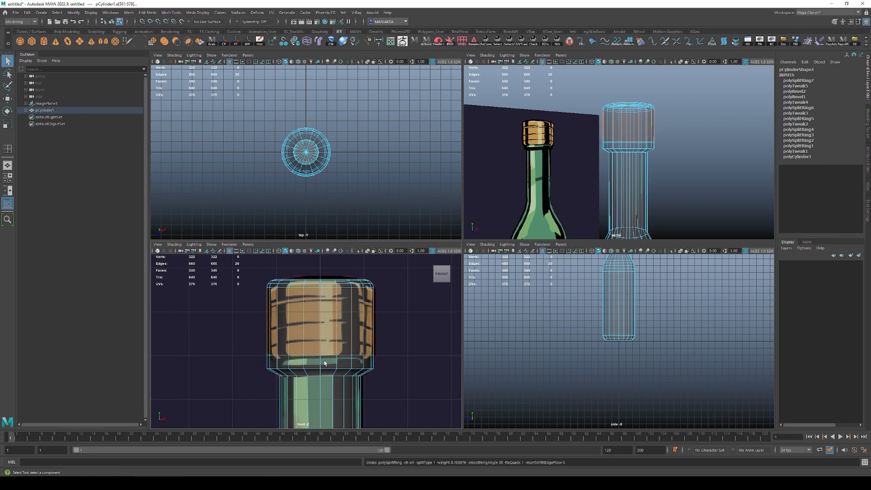
key(F11)
click(313, 363)
shift+double_click(328, 364)
Insert a second edge loop around the lower part of the cap, close to the first one.
mouse_move(634, 152)
alt+mouse_down()
mouse_move(643, 195)
mouse_move(630, 196)
mouse_move(631, 177)
alt+mouse_up()
alt+right_drag(631, 177, 661, 197)
key(g)
drag(611, 159, 687, 170)
Scale the face band at the cap's lower edge outward and show the bottle in X-ray shading.
key(5)
key(F11)
click(617, 169)
shift+double_click(602, 169)
key(w)
key(r)
key(q)
key(F8)
key(alt+x)
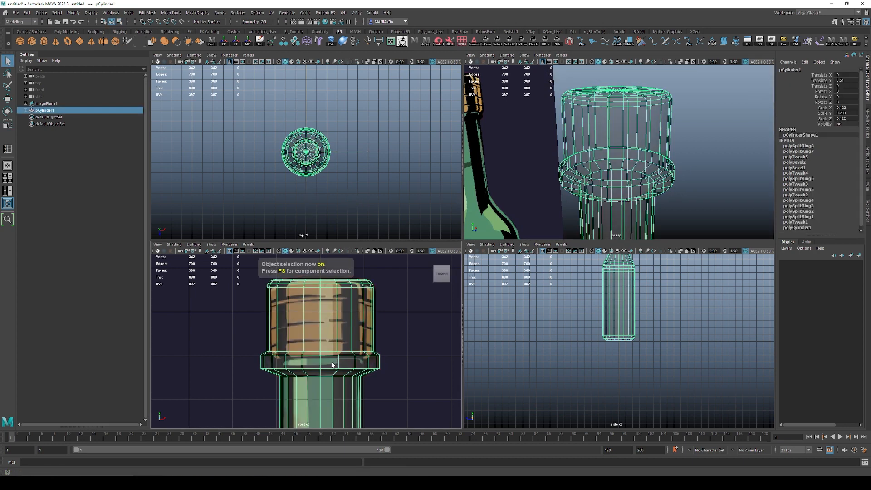
Scale the face band inward into a collar narrower than the cap, and check it against the reference.
key(F8)
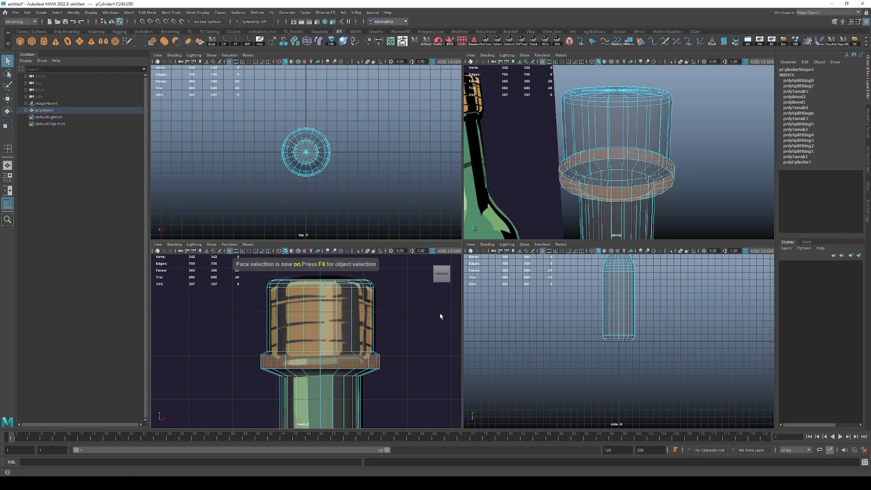
key(r)
drag(683, 171, 680, 171)
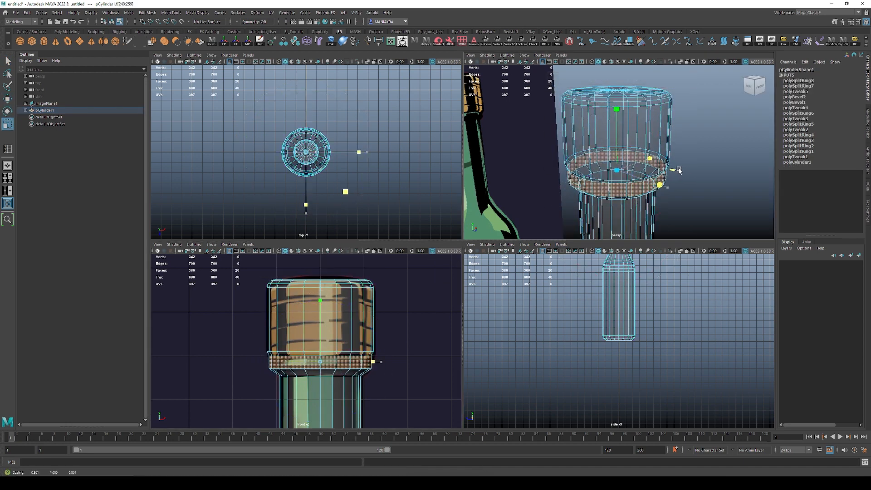
key(q)
key(F8)
key(h)
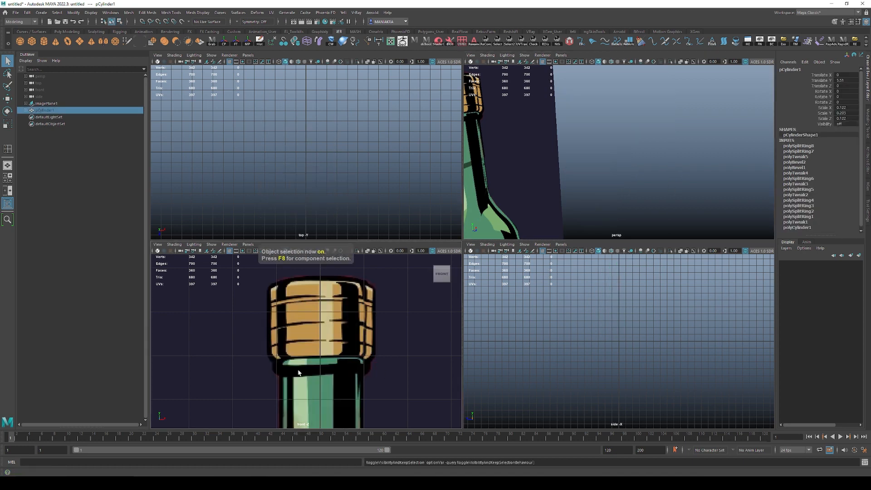
key(h)
key(h)
key(h)
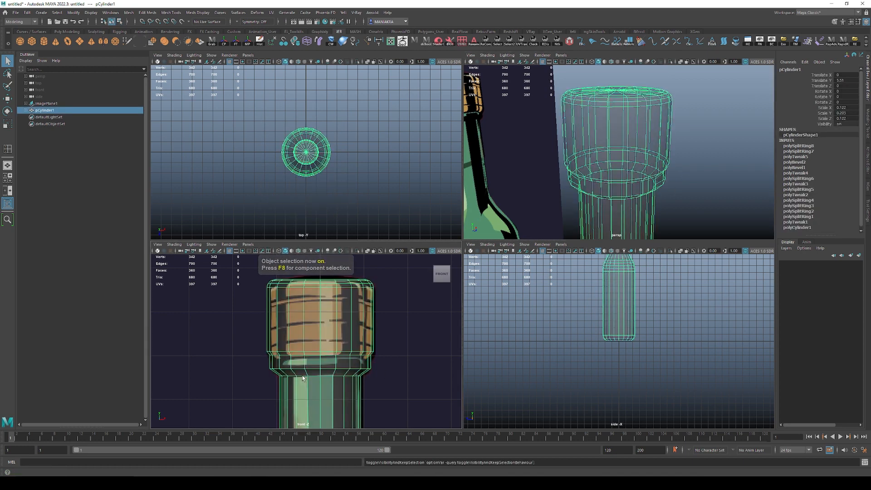
key(h)
key(h)
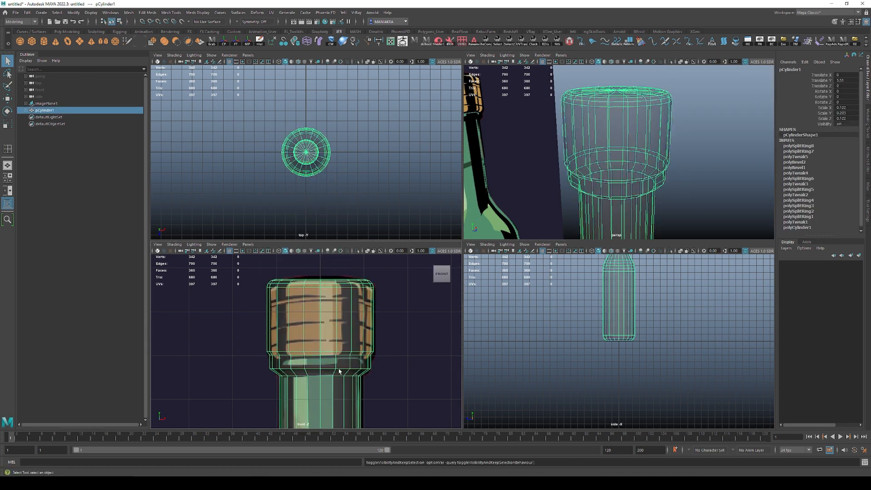
Move the sloping face ring under the collar slightly down and compare it with the reference.
key(F10)
key(F11)
double_click(327, 375)
key(w)
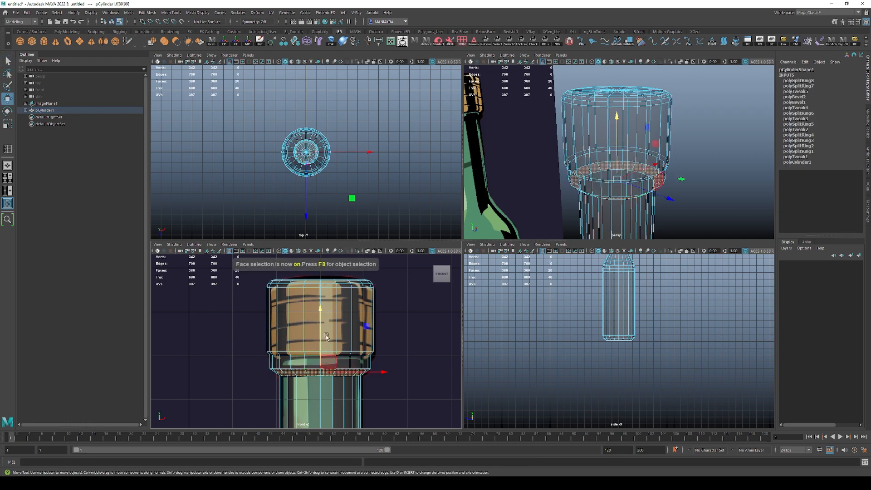
drag(322, 310, 322, 313)
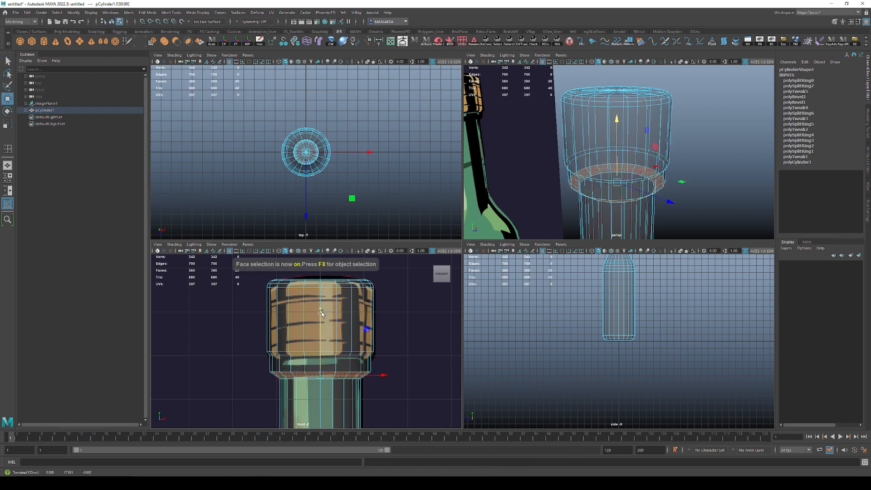
key(q)
key(F8)
key(h)
key(h)
Move the sloping face ring under the collar slightly up.
key(F11)
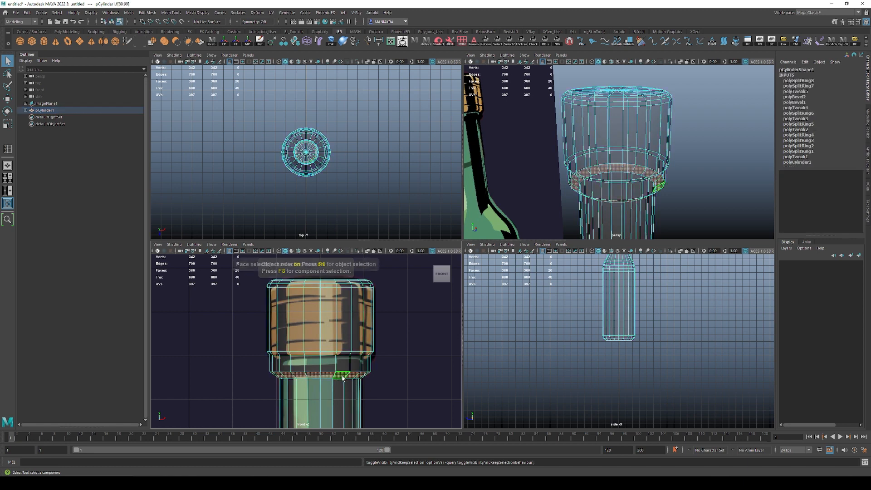
key(w)
drag(321, 311, 321, 306)
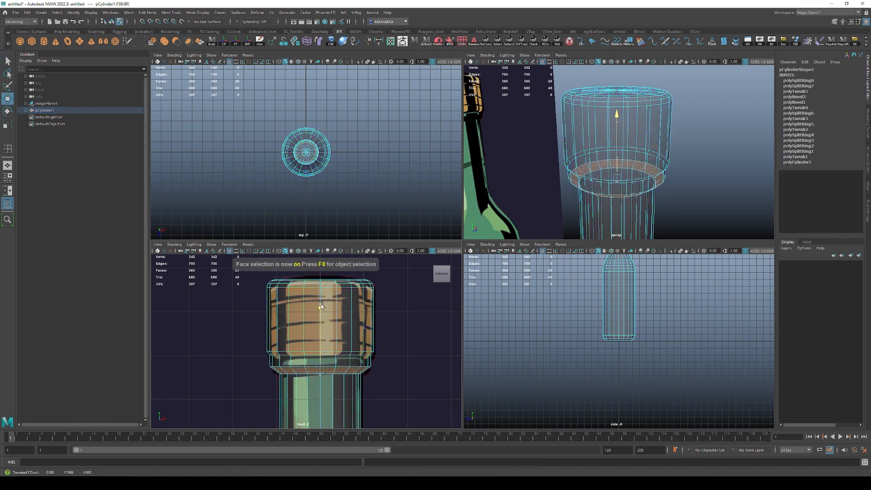
Lower the edge loop where the collar meets the neck slightly and check it against the reference.
key(F10)
double_click(322, 309)
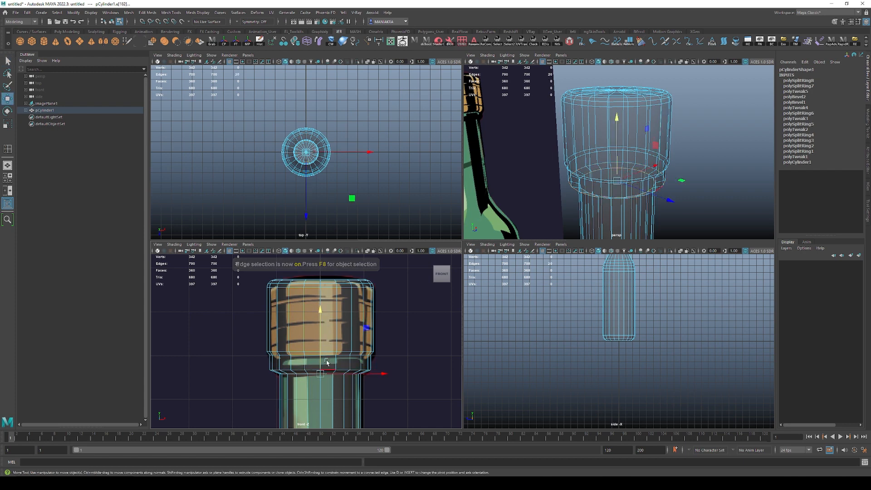
double_click(321, 313)
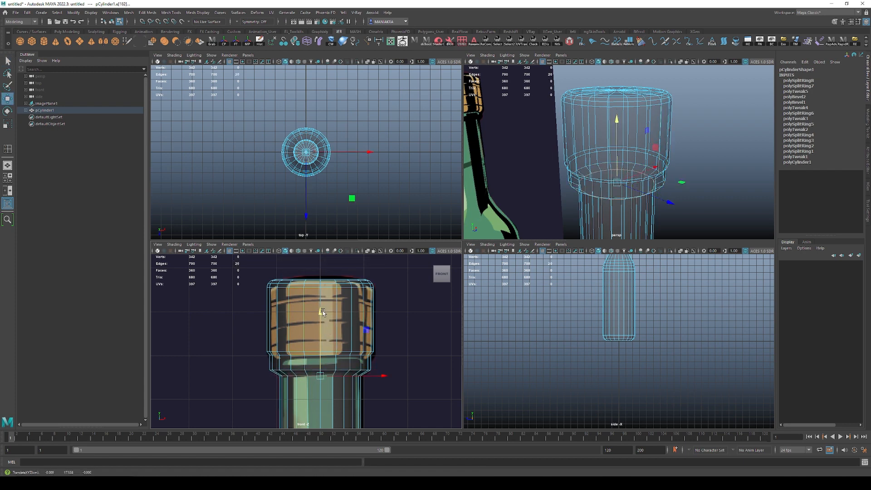
key(F8)
key(h)
key(h)
Check the cap's top rim and sides against the reference by repeatedly hiding and showing the bottle.
alt+middle_drag(353, 304, 356, 336)
key(F9)
drag(266, 304, 427, 332)
key(F8)
key(h)
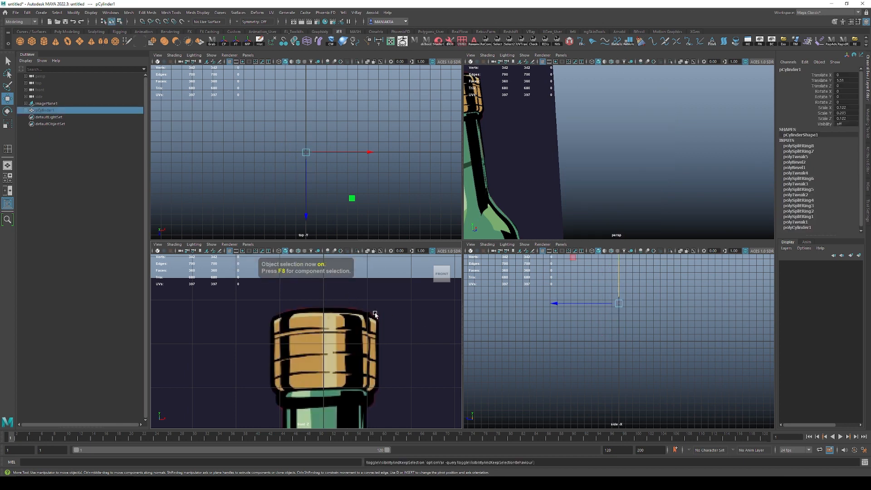
key(h)
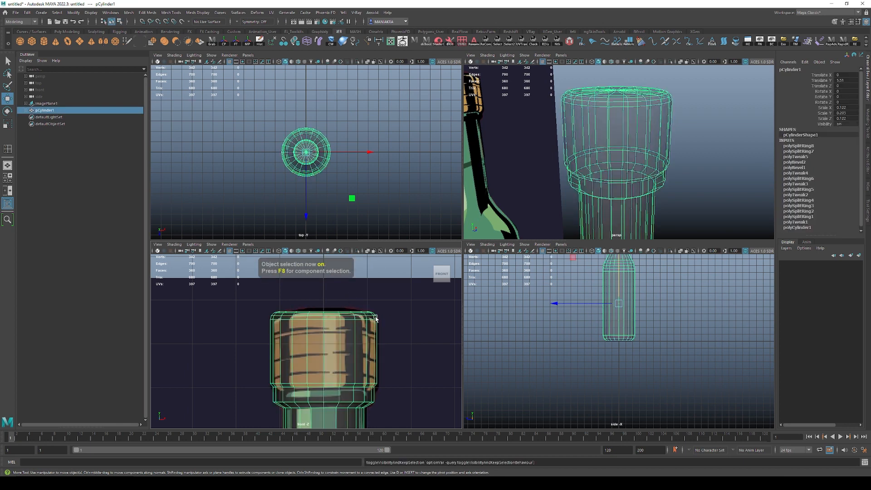
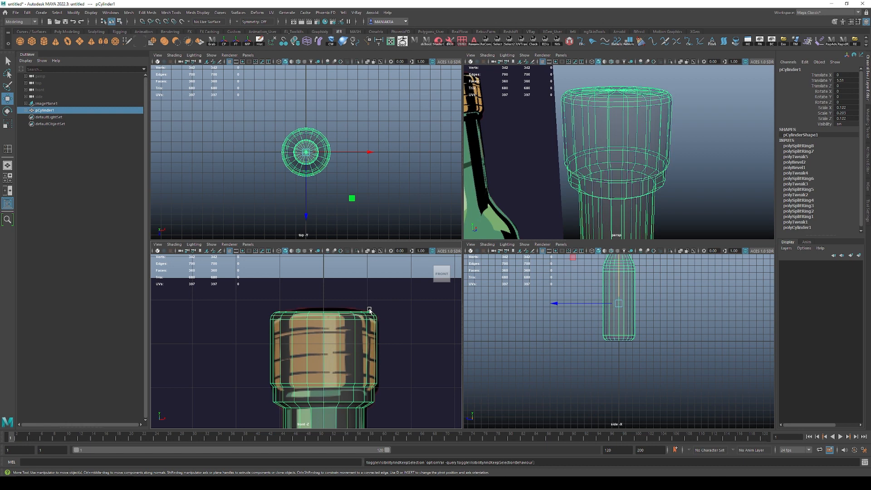
key(h)
key(h)
key(h)
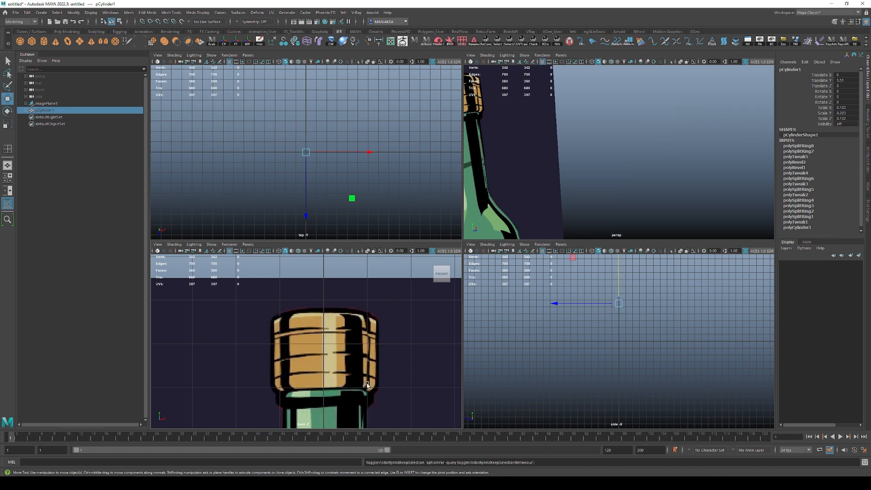
key(h)
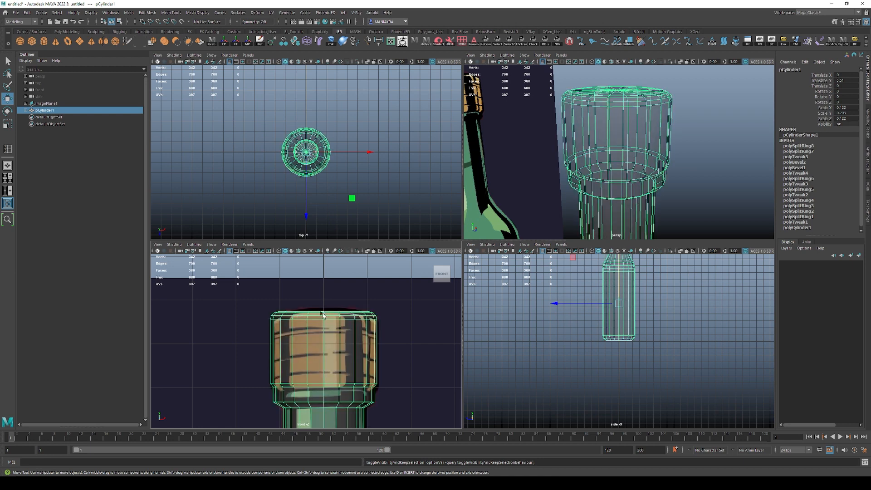
key(h)
key(h)
key(h)
key(h)
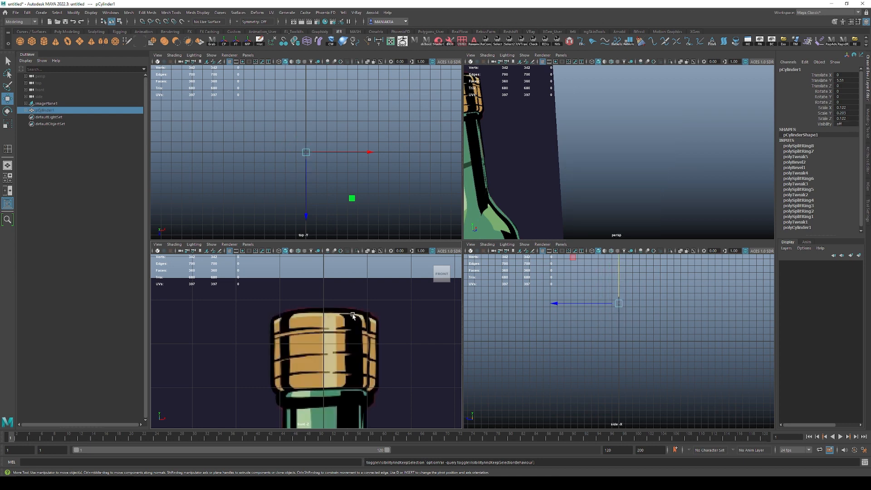
Lower the edge loop where the cap meets the collar slightly to match the reference.
alt+middle_drag(335, 376, 335, 333)
scroll(335, 333, up, 2)
key(h)
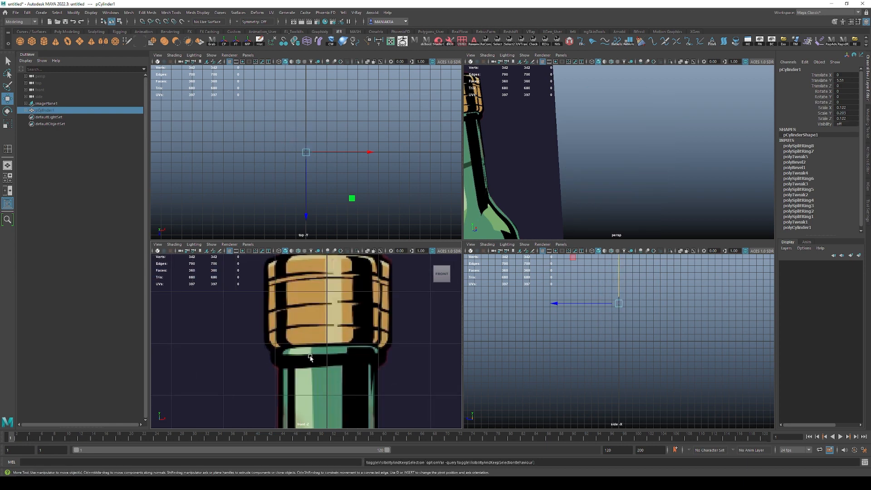
key(h)
key(F10)
double_click(321, 344)
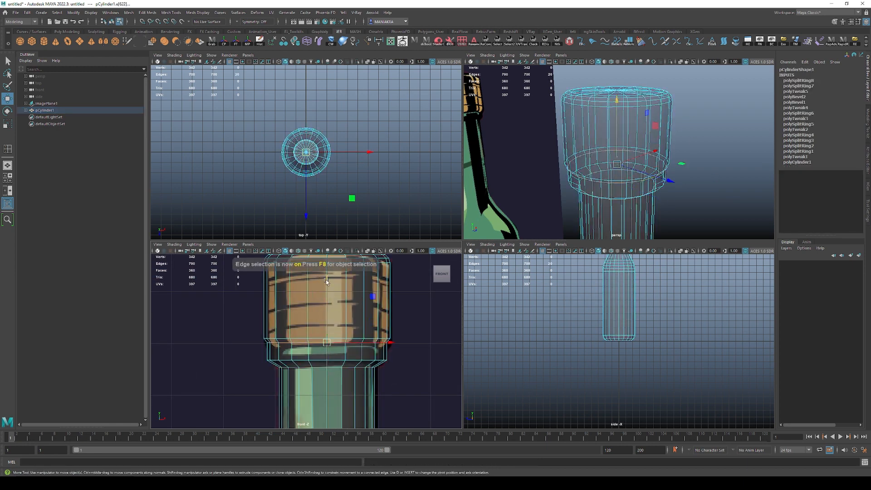
drag(327, 281, 327, 287)
key(q)
key(F8)
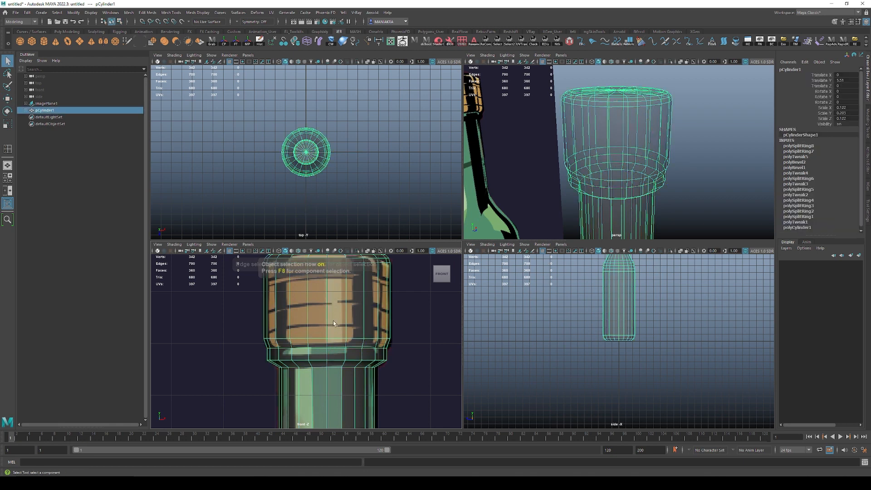
Adjust the height of the edge loop around the cap's lower edge slightly.
key(F10)
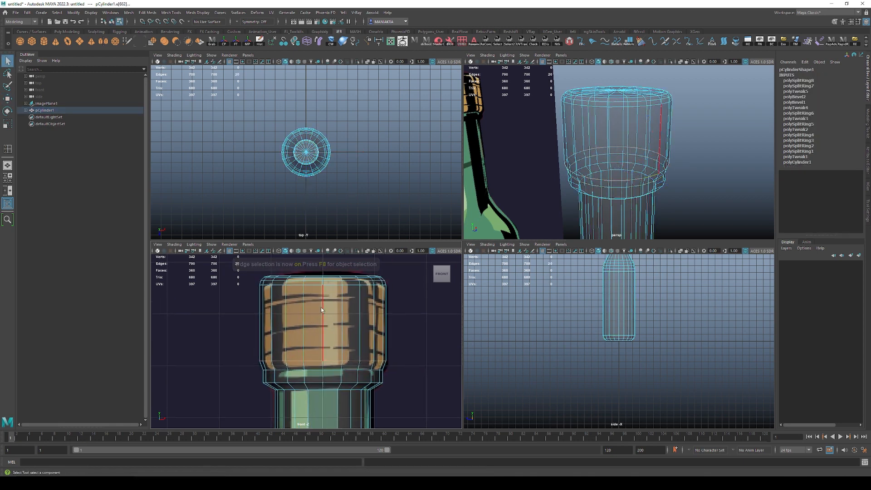
key(w)
drag(319, 298, 321, 298)
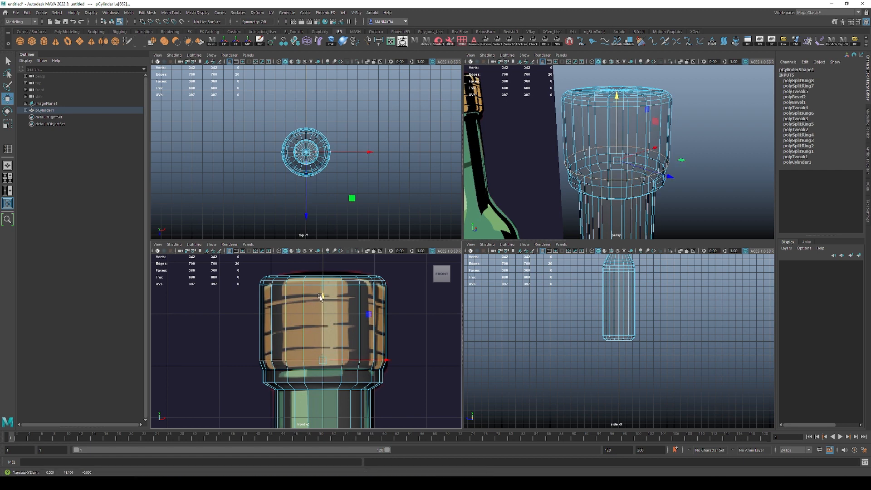
key(q)
Compare the cap's lower edge and the collar with the reference by repeatedly hiding and showing the bottle.
alt+middle_drag(307, 376, 335, 313)
alt+right_drag(335, 313, 410, 315)
key(space)
alt+middle_drag(495, 240, 408, 362)
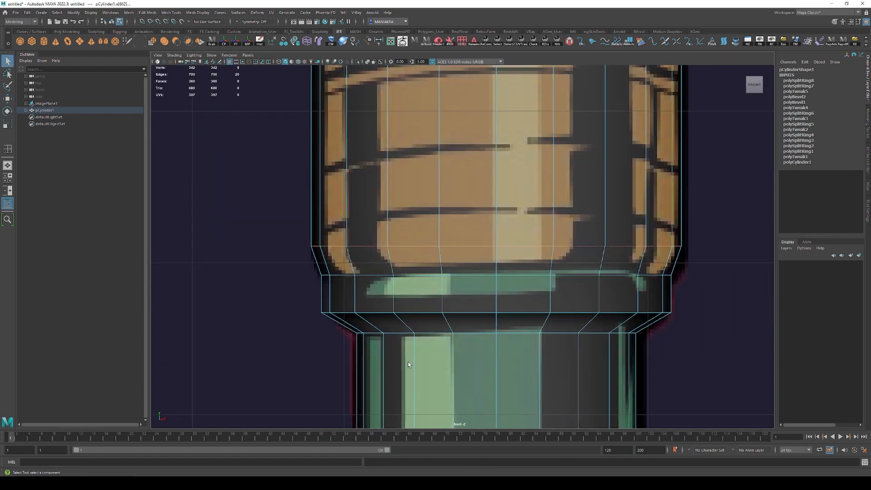
alt+right_drag(408, 361, 407, 308)
alt+middle_drag(407, 308, 409, 322)
alt+right_drag(409, 323, 472, 375)
key(F8)
key(h)
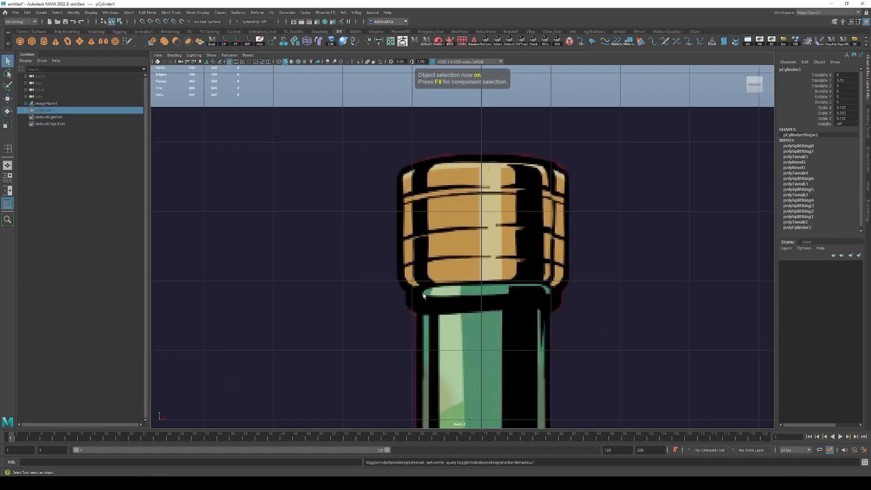
key(h)
key(h)
alt+right_drag(414, 298, 431, 301)
key(h)
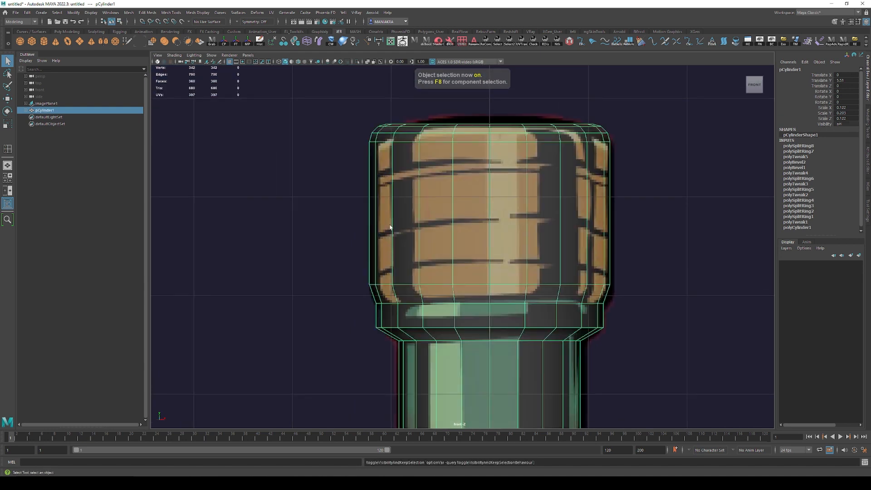
key(h)
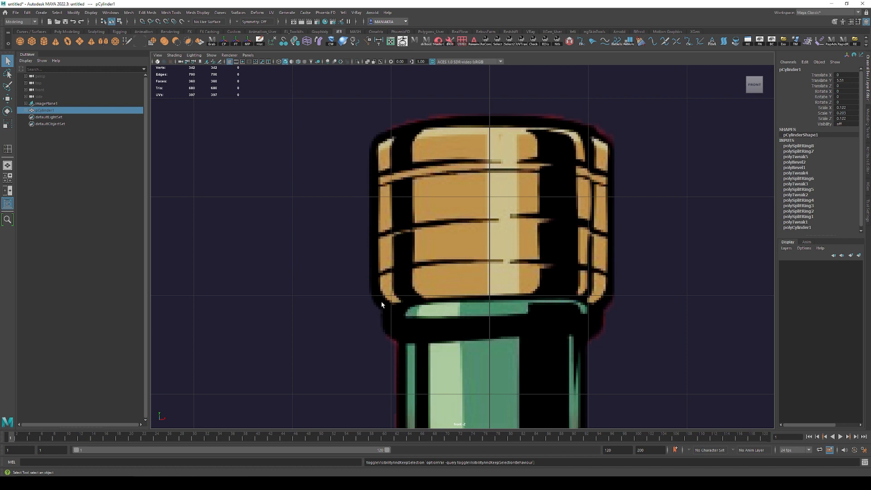
key(h)
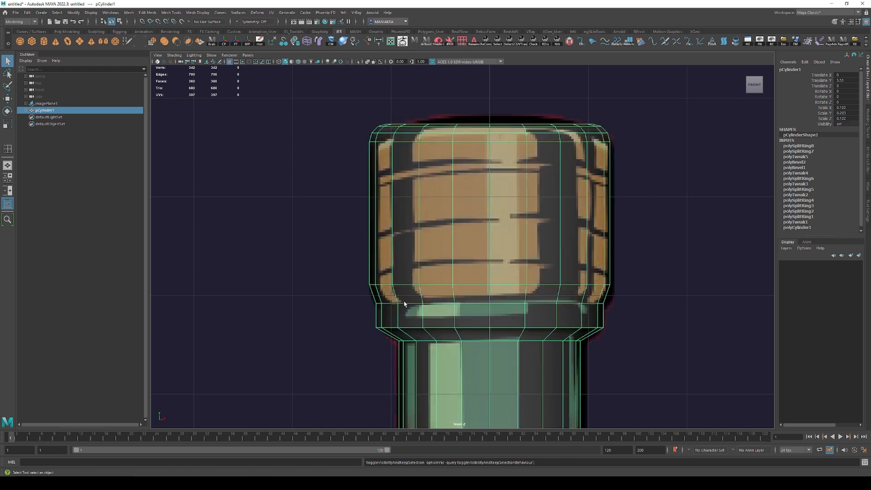
Insert an edge loop just above the collar's top edge and scale it inward to form a groove under the cap.
key(y)
click(397, 302)
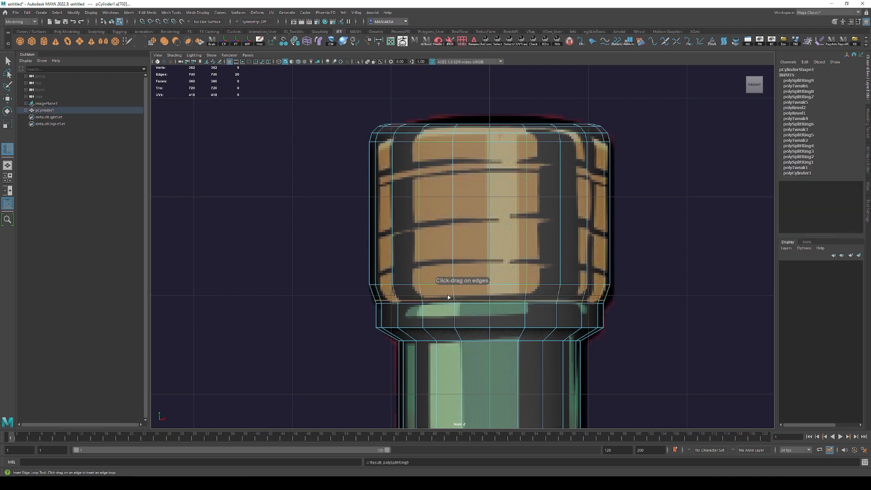
key(space)
alt+drag(665, 167, 657, 189)
key(5)
alt+right_drag(657, 189, 662, 227)
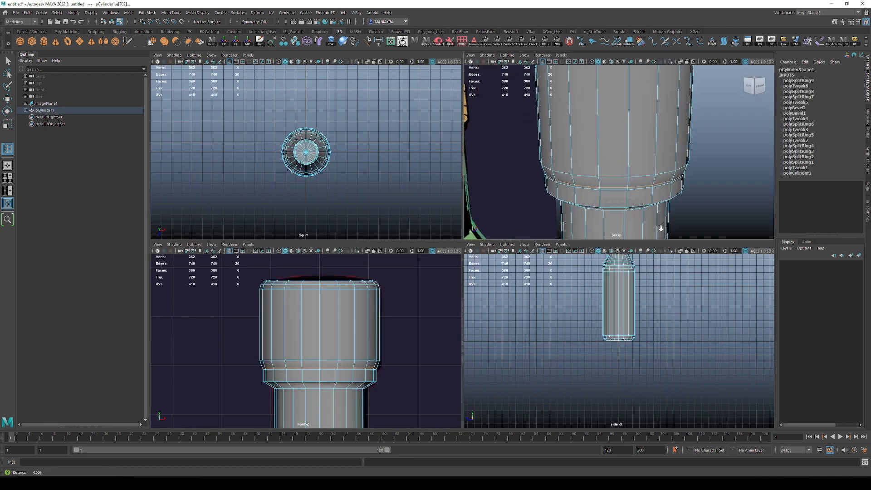
key(r)
mouse_move(660, 187)
alt+mouse_down()
mouse_move(662, 214)
mouse_move(679, 187)
mouse_move(653, 170)
mouse_move(670, 173)
alt+mouse_up()
click(675, 177)
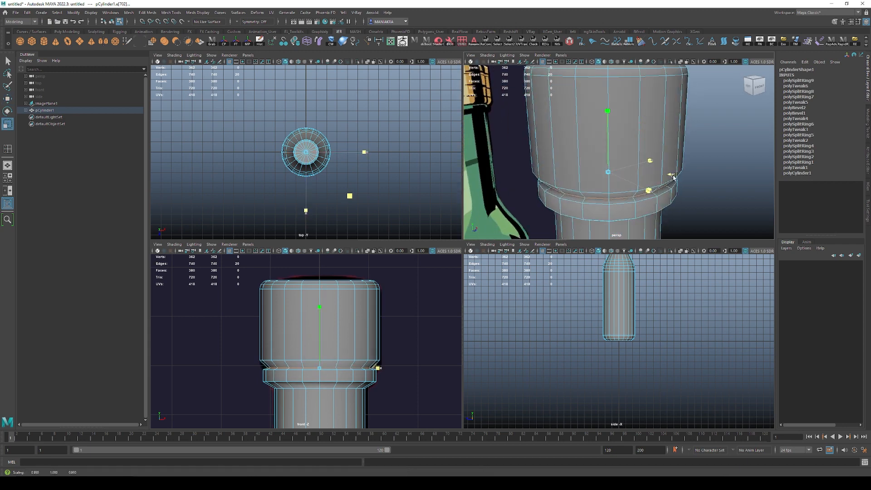
scroll(681, 177, down, 2)
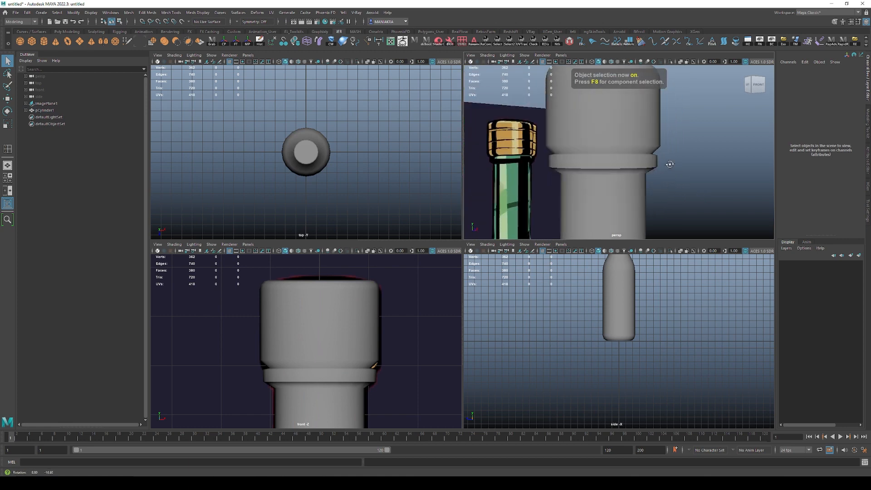
click(670, 164)
scroll(620, 191, up, 5)
key(F10)
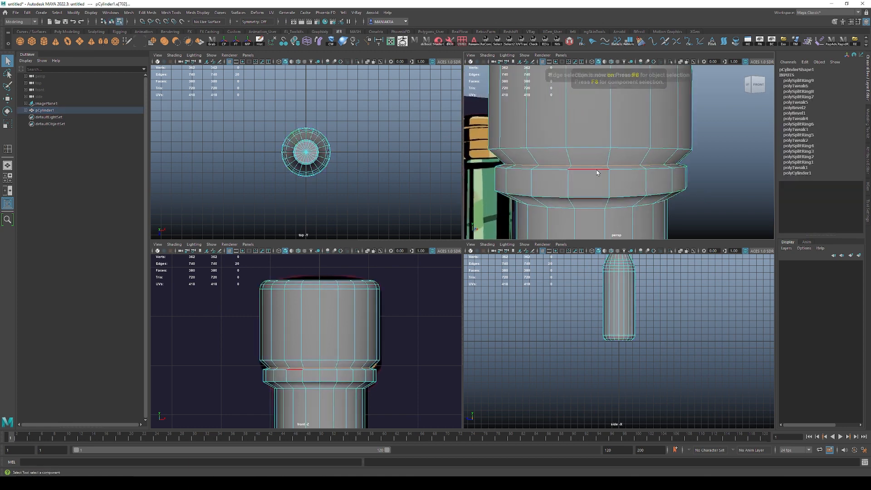
double_click(608, 167)
key(w)
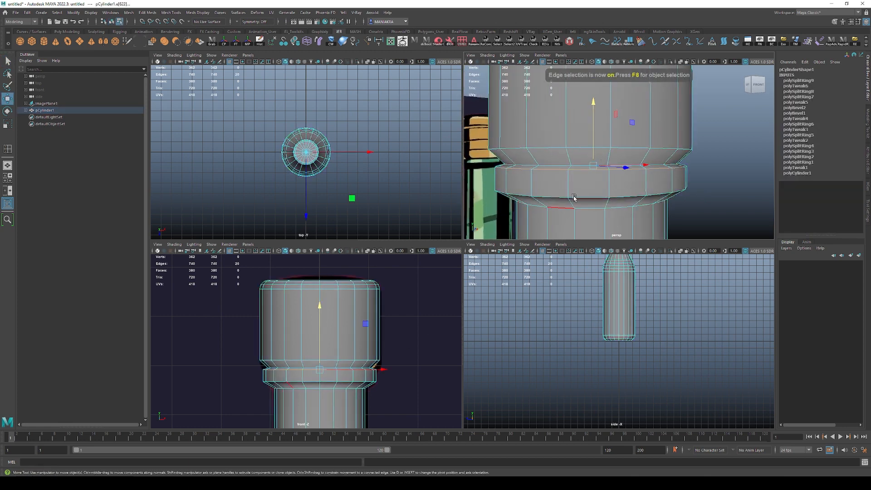
double_click(553, 196)
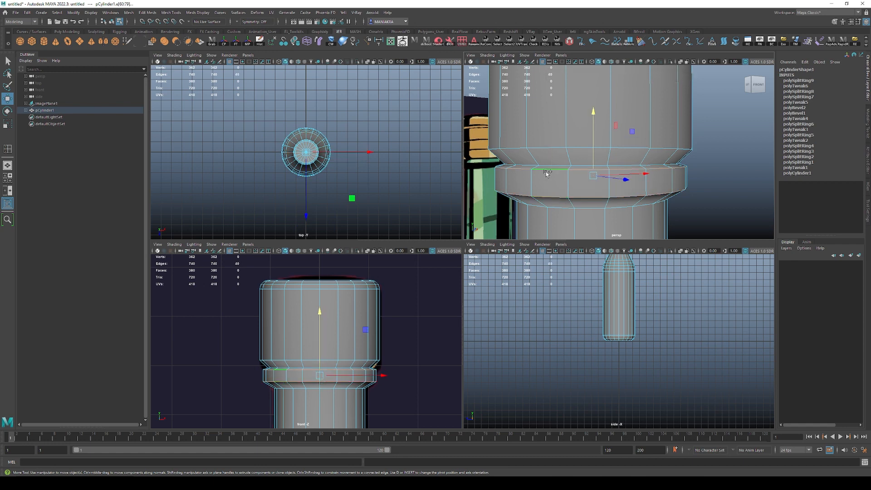
key(alt+x)
key(alt+x)
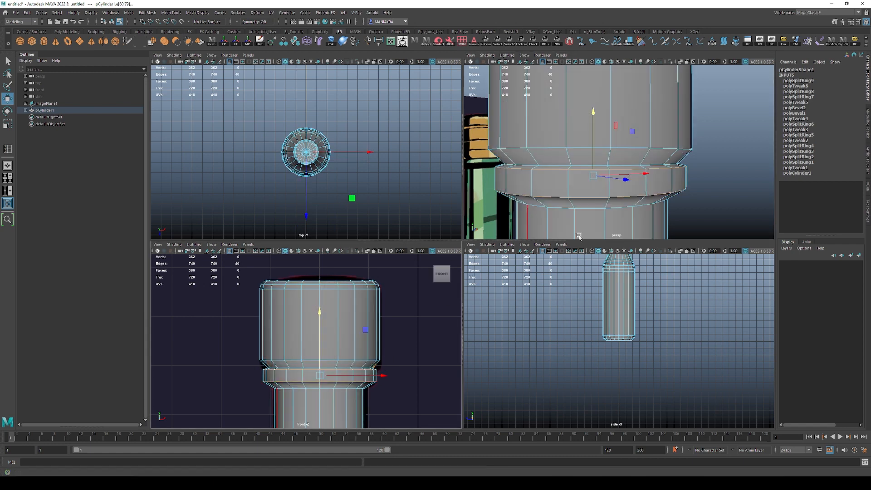
Nudge the collar's top edge loop down and bevel the collar's top and bottom edge loops with a fraction of 0.3.
key(F10)
double_click(579, 171)
key(w)
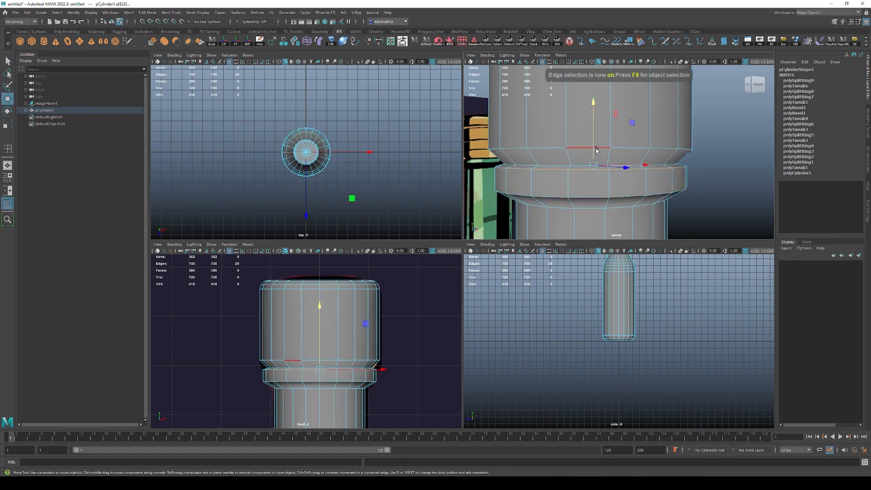
drag(594, 114, 595, 115)
shift+double_click(594, 197)
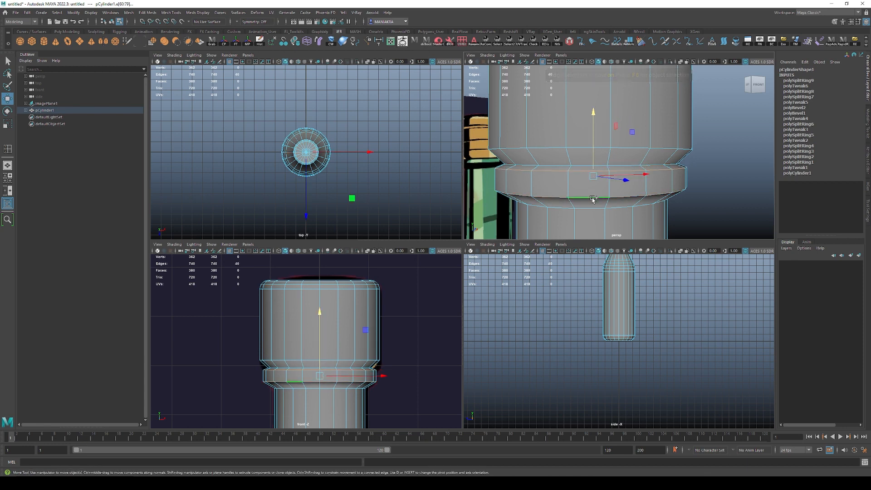
shift+right_drag(655, 177, 683, 176)
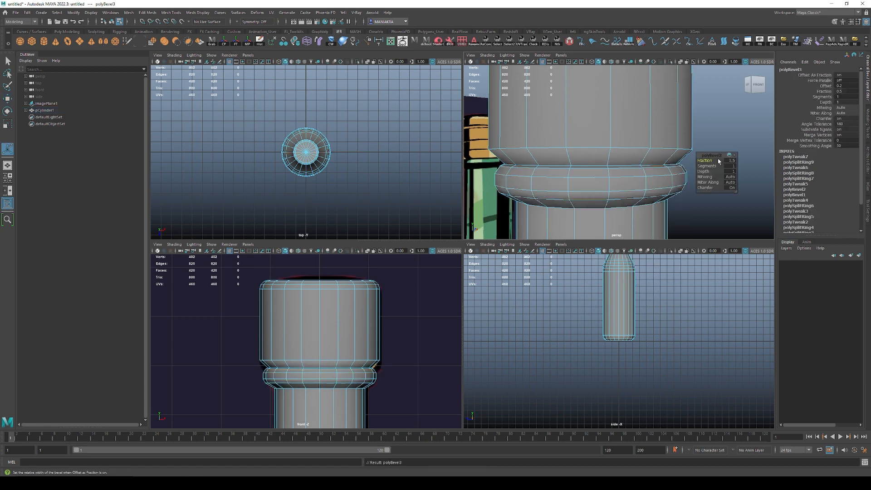
drag(705, 159, 701, 160)
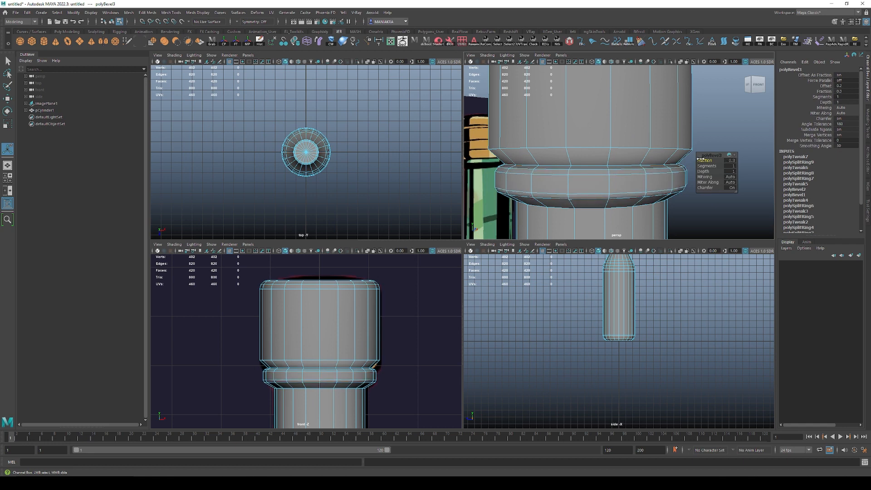
key(q)
key(F8)
click(743, 216)
Inspect the beveled collar up close and compare it with the reference by hiding and showing the bottle.
alt+right_drag(743, 216, 622, 165)
alt+drag(622, 165, 651, 189)
click(639, 196)
key(h)
key(h)
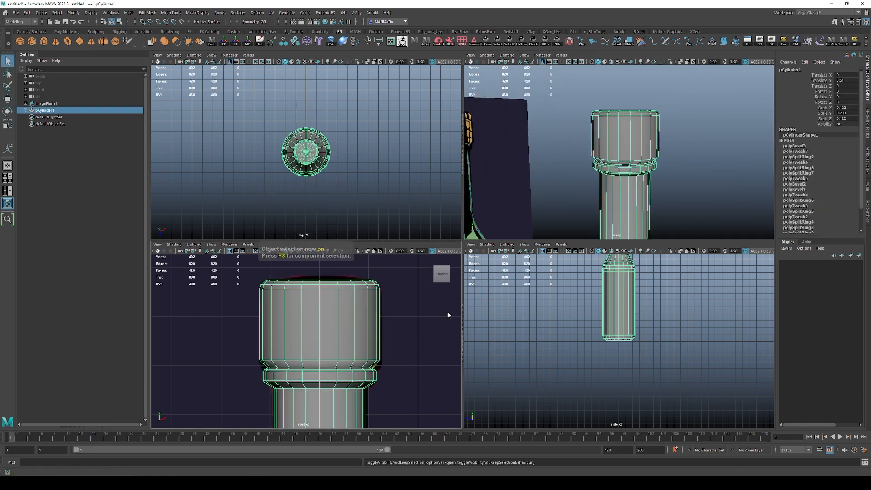
alt+right_drag(571, 233, 622, 218)
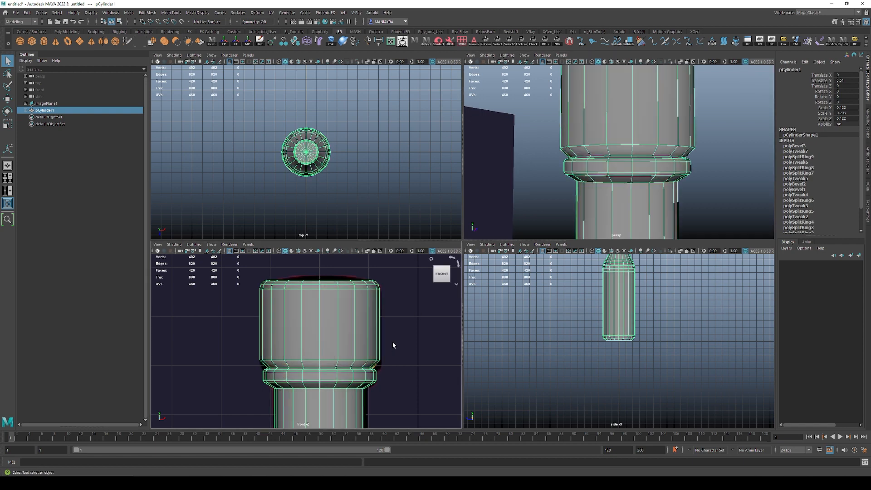
alt+middle_drag(395, 346, 389, 323)
key(space)
alt+middle_drag(467, 299, 447, 324)
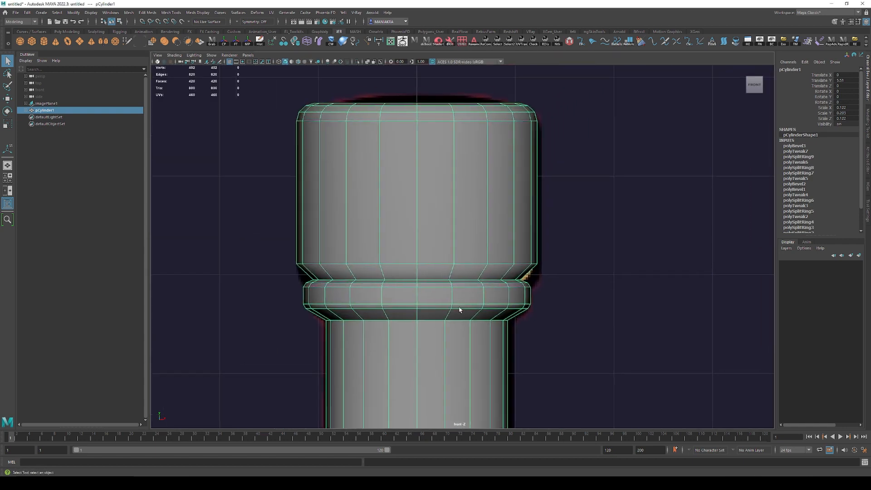
key(h)
key(h)
Bevel the edge loop around the cap's lower edge with a fraction of 0.45 and 2 segments.
key(F10)
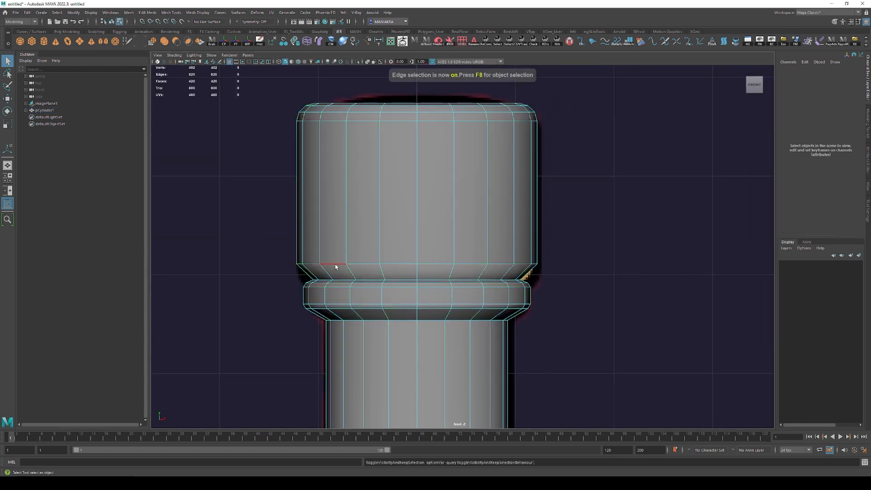
double_click(394, 265)
key(space)
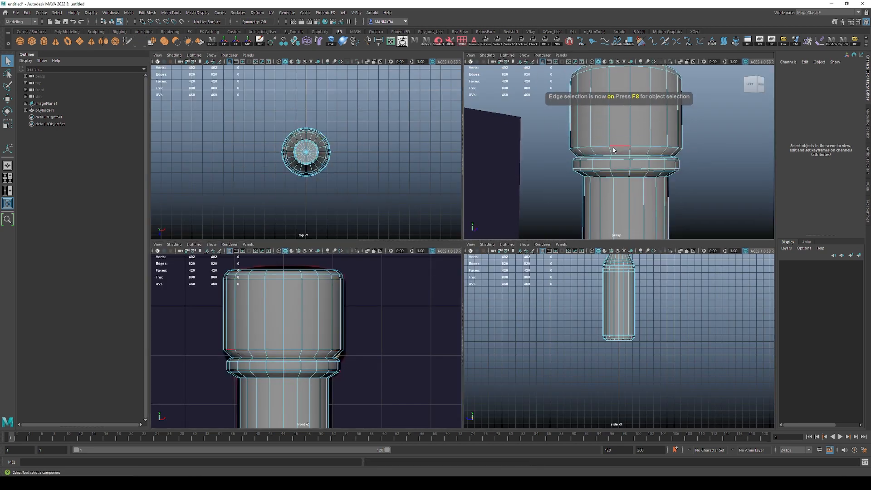
scroll(647, 181, up, 3)
shift+right_drag(689, 193, 728, 189)
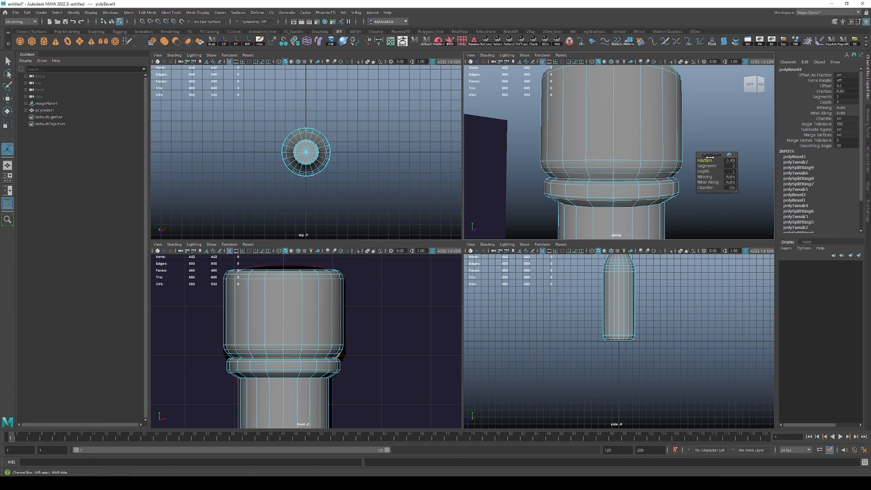
key(F8)
Check the beveled cap against the reference and examine the whole bottle's shape down to its shoulder.
key(ctrl+h)
key(ctrl+h)
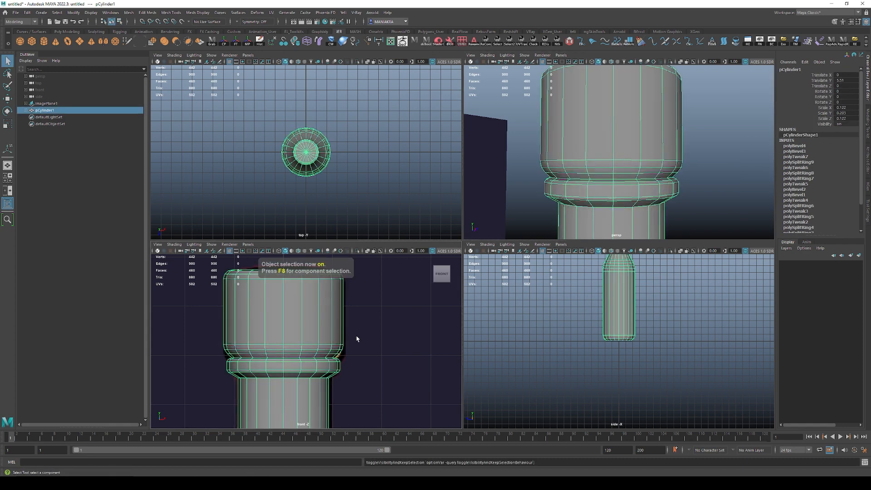
key(ctrl+h)
key(ctrl+h)
scroll(585, 195, down, 3)
click(584, 195)
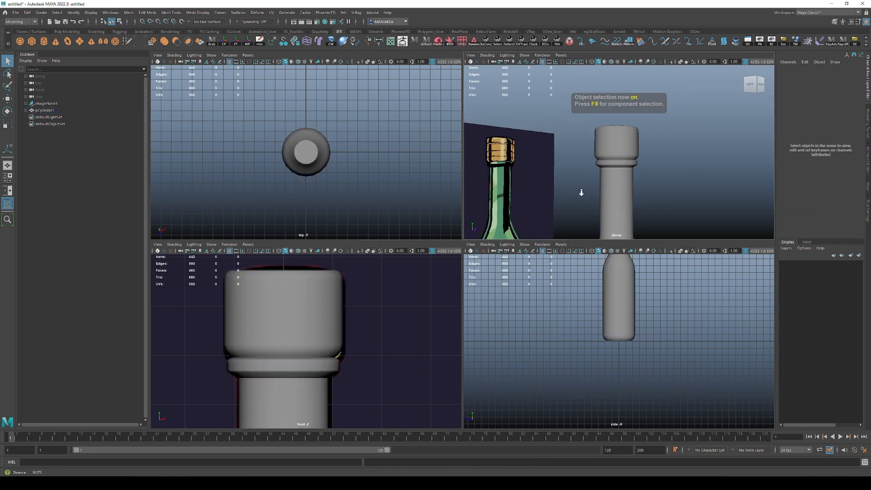
alt+drag(584, 195, 653, 221)
scroll(653, 222, down, 3)
scroll(665, 233, up, 4)
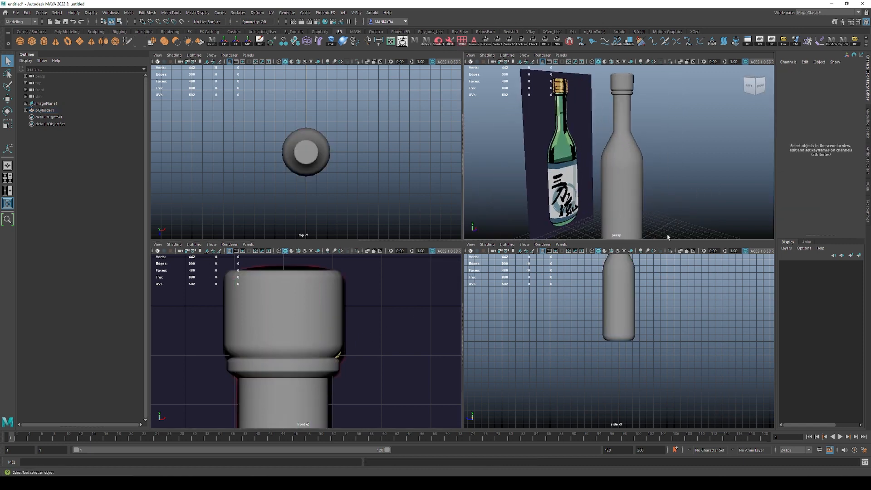
click(644, 170)
alt+right_drag(647, 171, 706, 178)
click(706, 178)
alt+drag(706, 178, 640, 182)
click(640, 182)
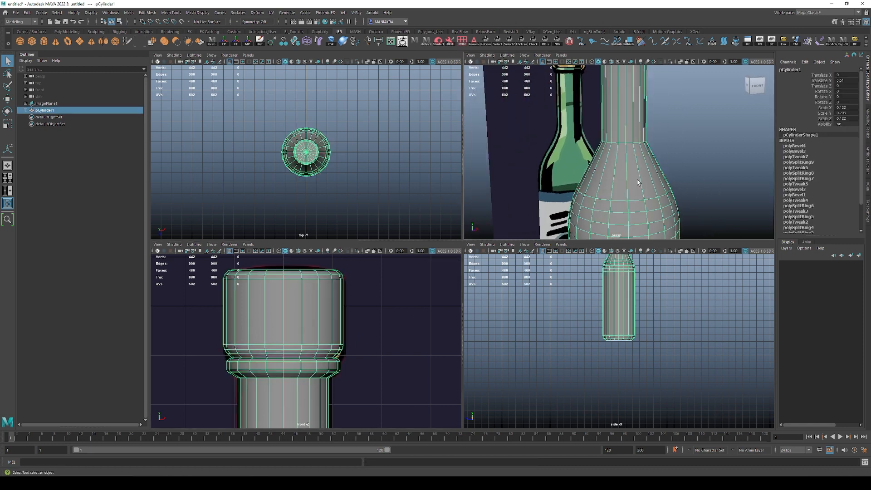
Compare the neck-to-shoulder transition with the reference, using see-through display and hiding and showing the bottle.
alt+right_drag(640, 183, 646, 158)
mouse_move(354, 352)
alt+right_down()
mouse_move(261, 364)
mouse_move(329, 329)
mouse_move(375, 466)
alt+right_up()
key(h)
alt+right_drag(356, 325, 365, 424)
key(h)
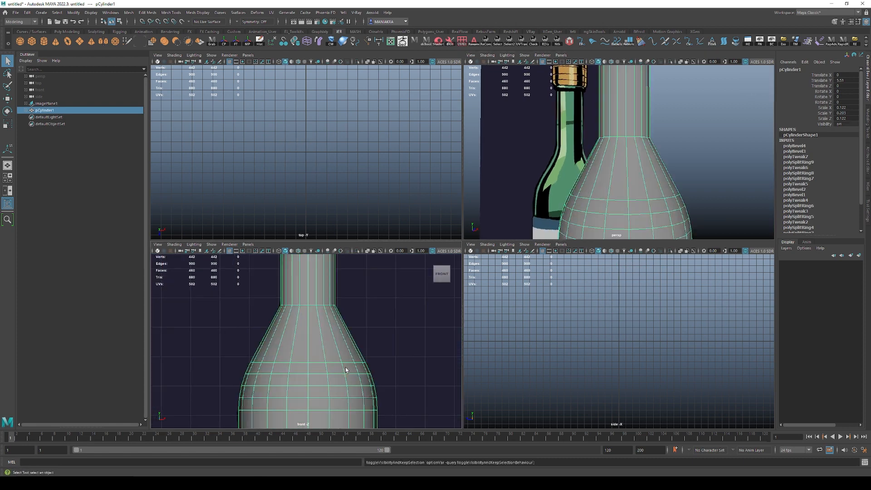
key(alt+x)
alt+middle_drag(354, 326, 352, 350)
alt+right_drag(353, 349, 353, 379)
key(h)
key(h)
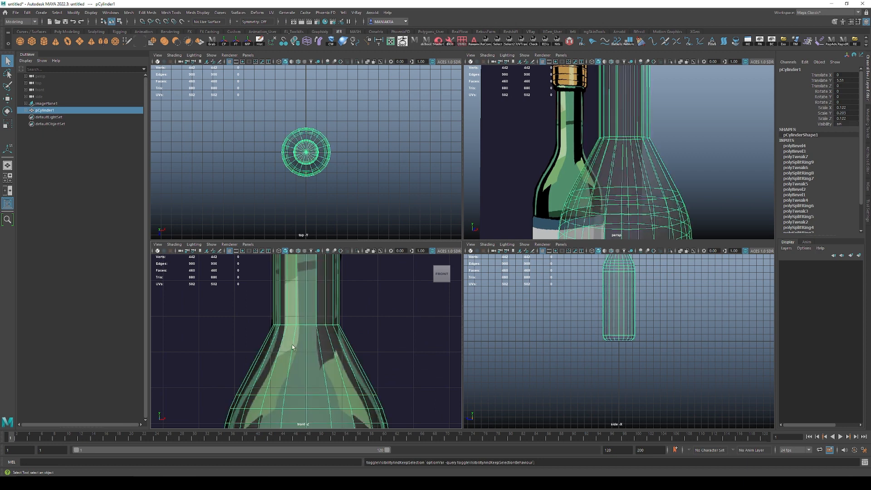
Insert an edge loop around the neck just above where it meets the shoulder and raise it slightly.
key(F10)
double_click(303, 325)
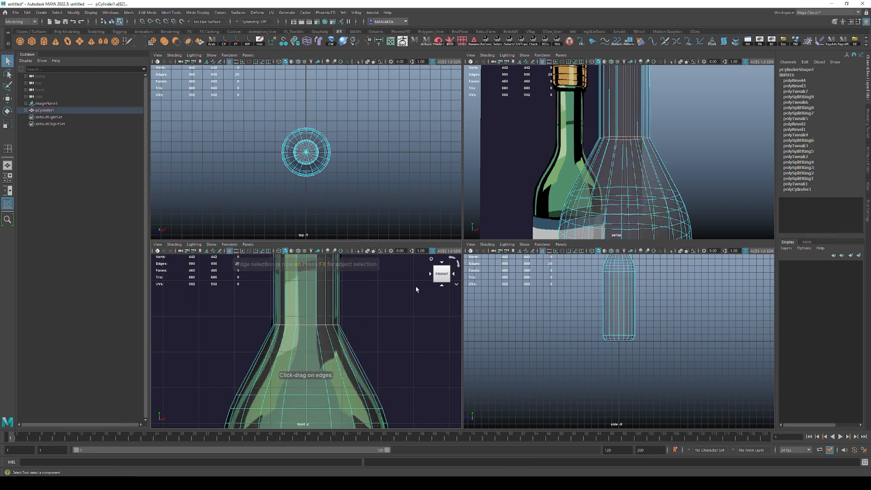
key(y)
drag(317, 309, 317, 308)
key(q)
key(F10)
click(311, 326)
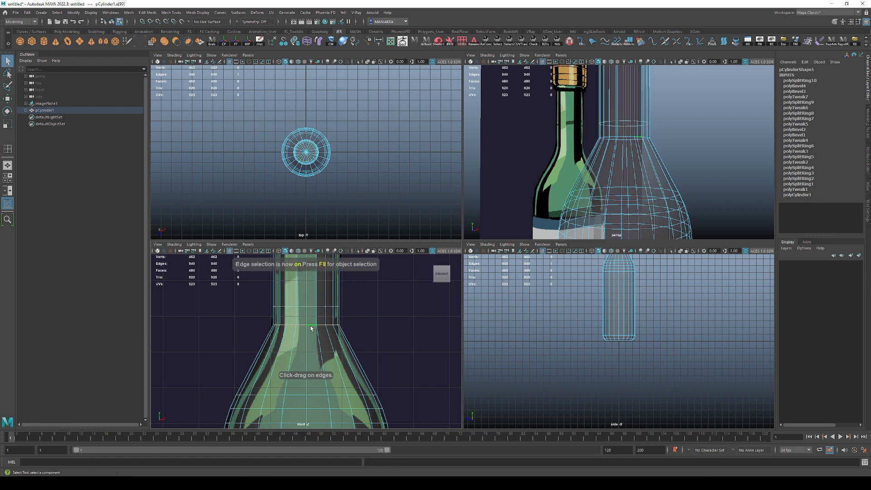
scroll(312, 314, down, 5)
double_click(314, 352)
key(w)
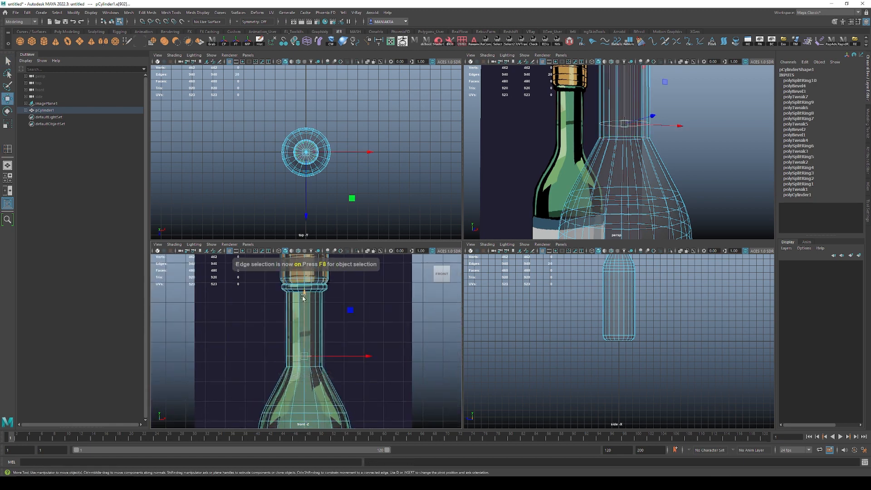
alt+middle_drag(314, 358, 312, 324)
Bevel the edge loop at the neck-to-shoulder transition with a fraction of 0.69 and 3 segments.
key(q)
click(311, 323)
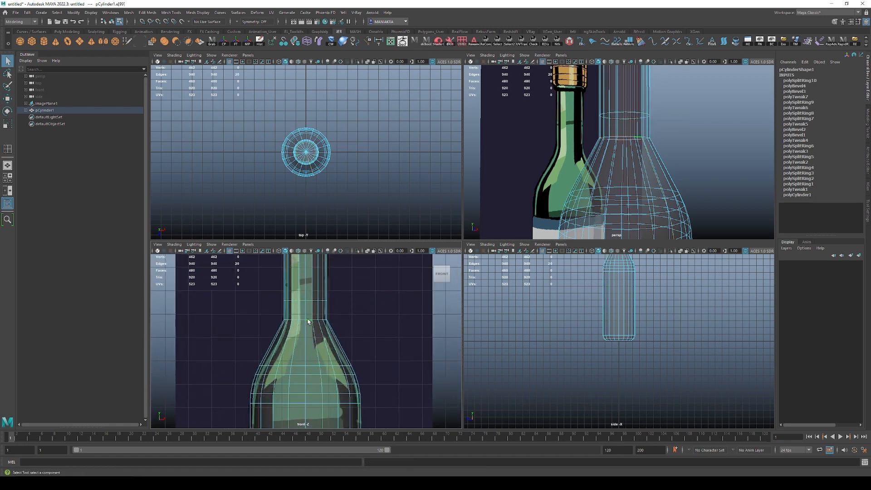
shift+right_click(360, 313)
click(400, 313)
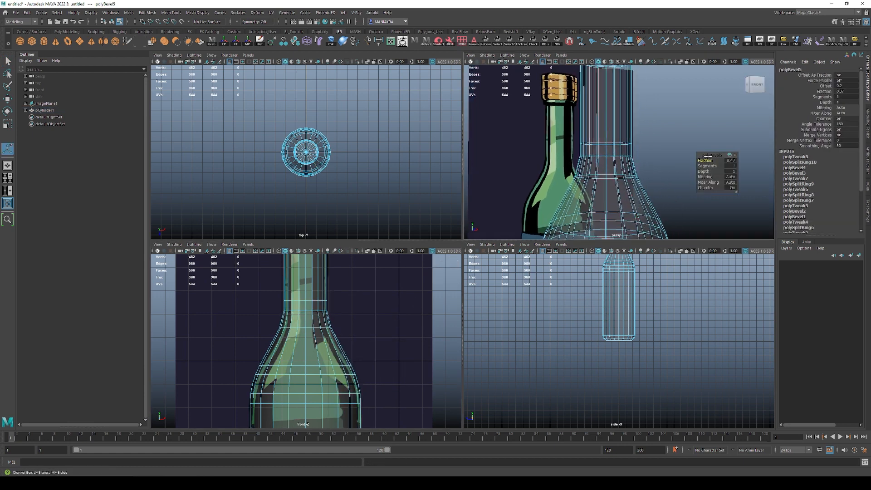
drag(708, 156, 710, 155)
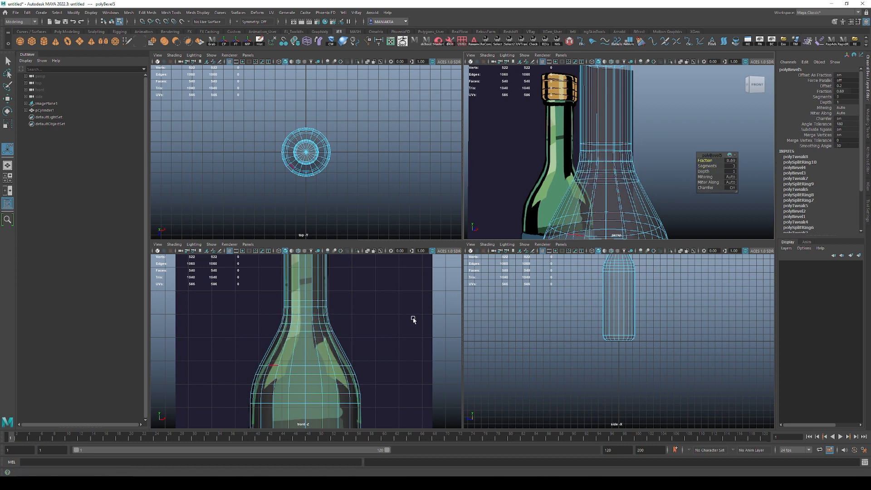
key(F8)
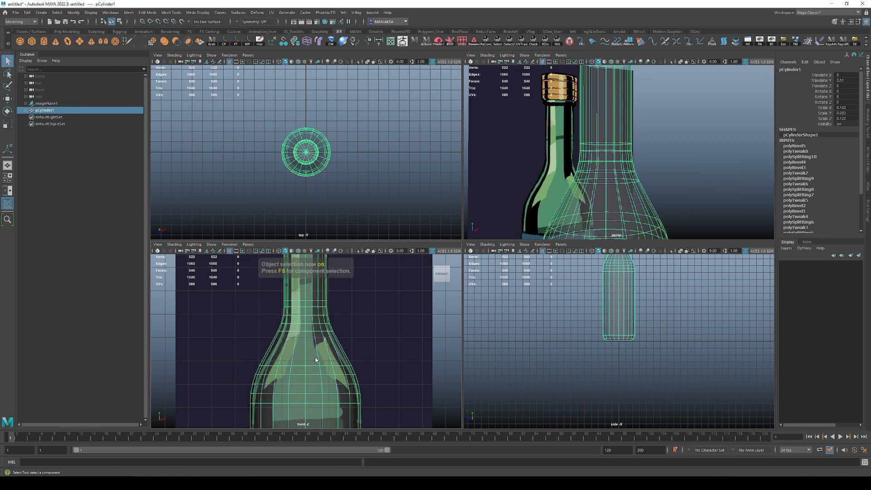
Check the beveled transition against the reference and move the edge loop above it slightly farther up the neck.
key(h)
key(h)
key(F10)
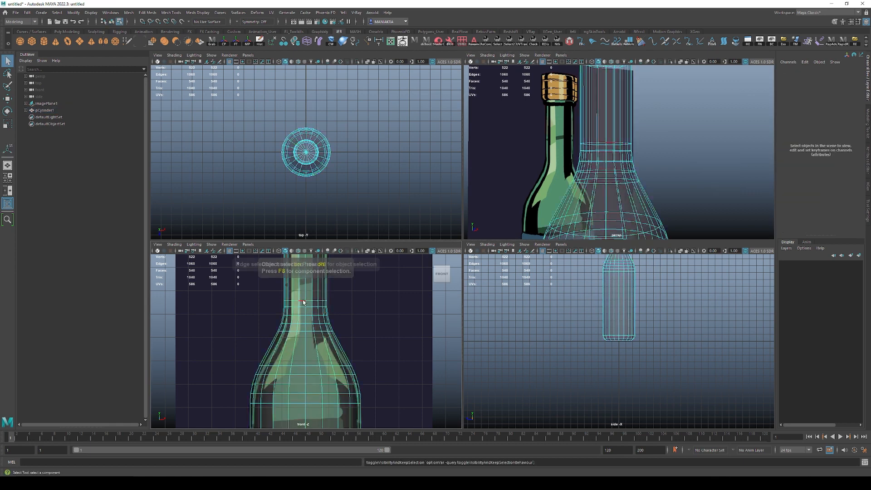
double_click(303, 301)
alt+middle_drag(619, 138, 615, 181)
key(w)
drag(604, 129, 603, 119)
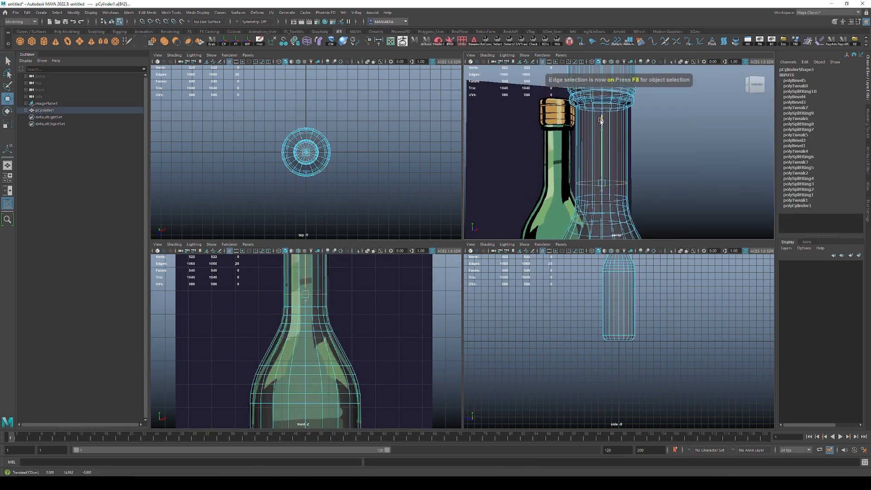
Examine the whole bottle's silhouette against the reference and its shaded form in the perspective view.
key(F8)
click(674, 206)
scroll(675, 205, down, 2)
scroll(253, 358, down, 8)
alt+middle_drag(305, 349, 312, 294)
click(312, 295)
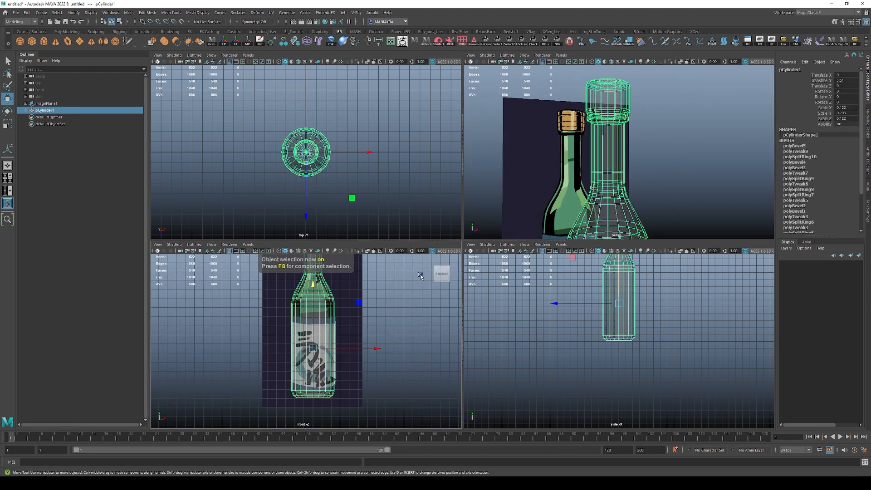
scroll(547, 169, down, 3)
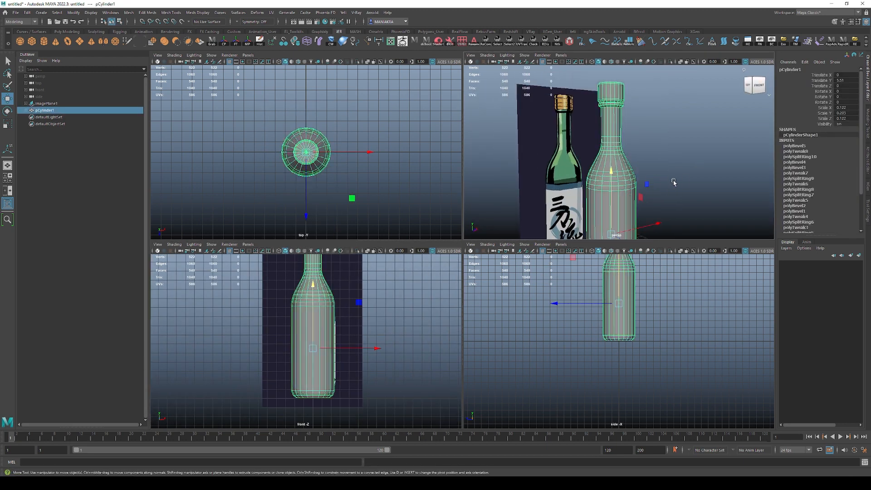
click(694, 195)
key(space)
alt+drag(540, 296, 486, 311)
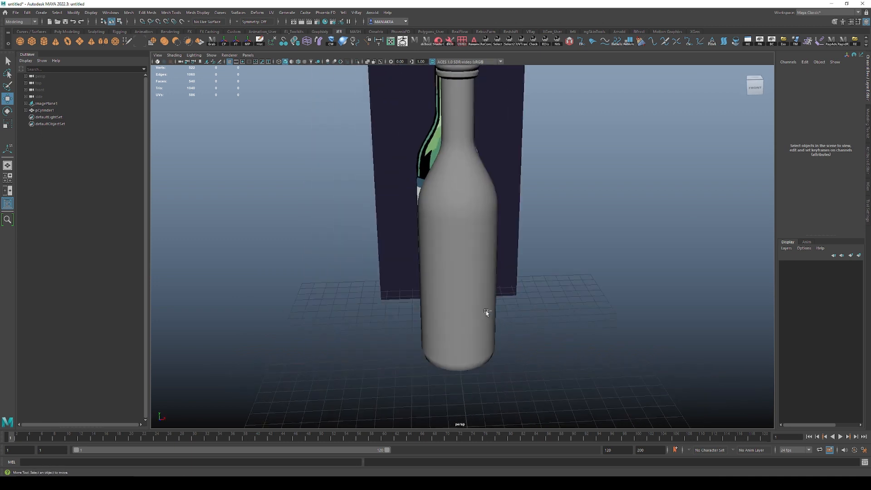
Save the scene as a Maya ASCII file named Bottle in the D:/AZUKI folder.
key(ctrl+s)
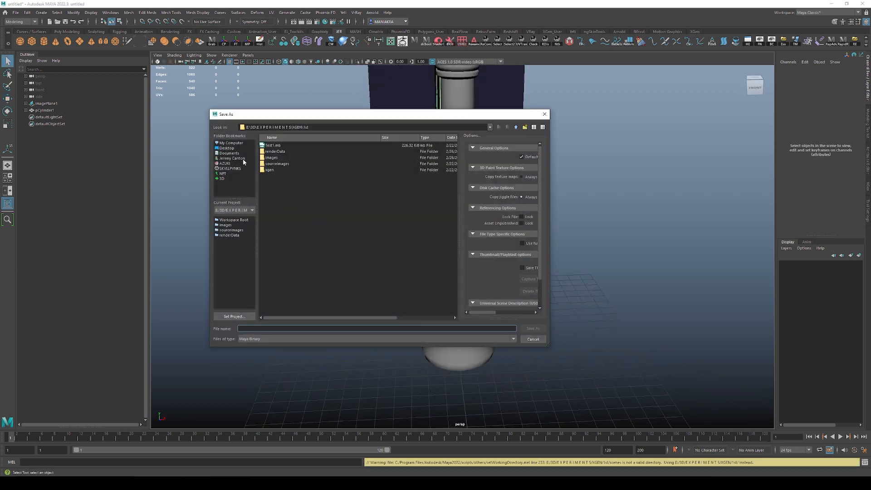
click(231, 163)
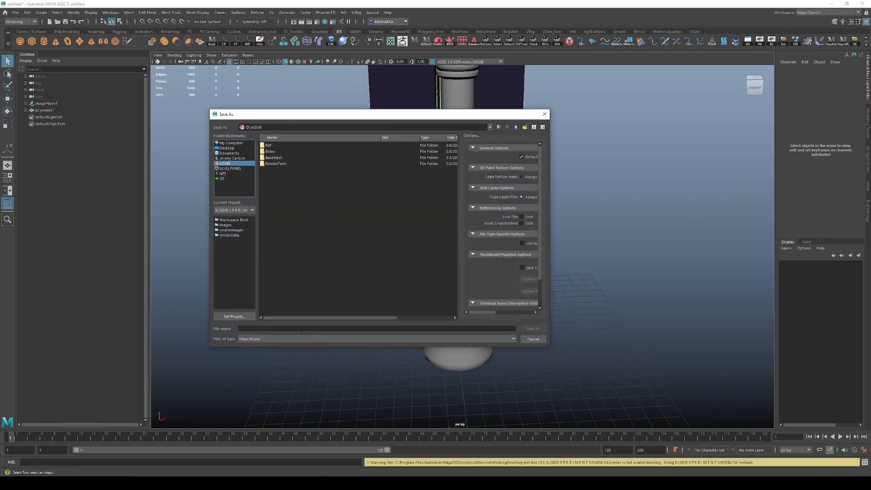
text(Bottle)
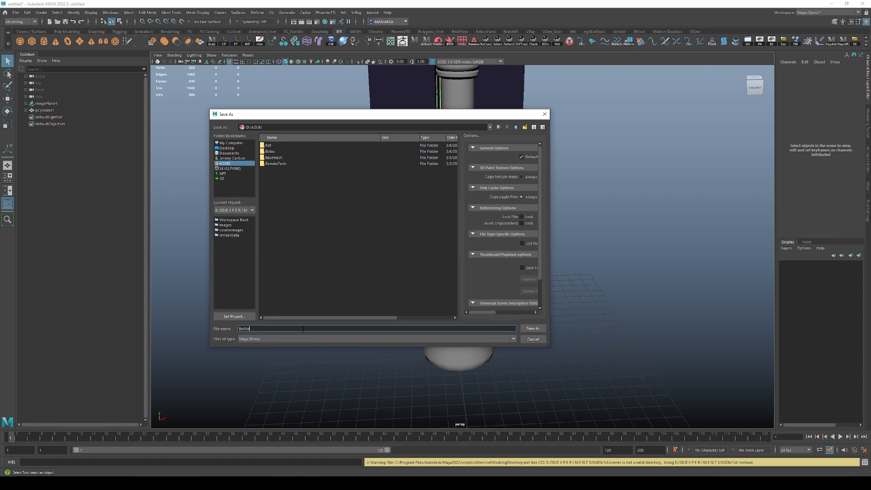
click(272, 339)
click(273, 345)
click(533, 329)
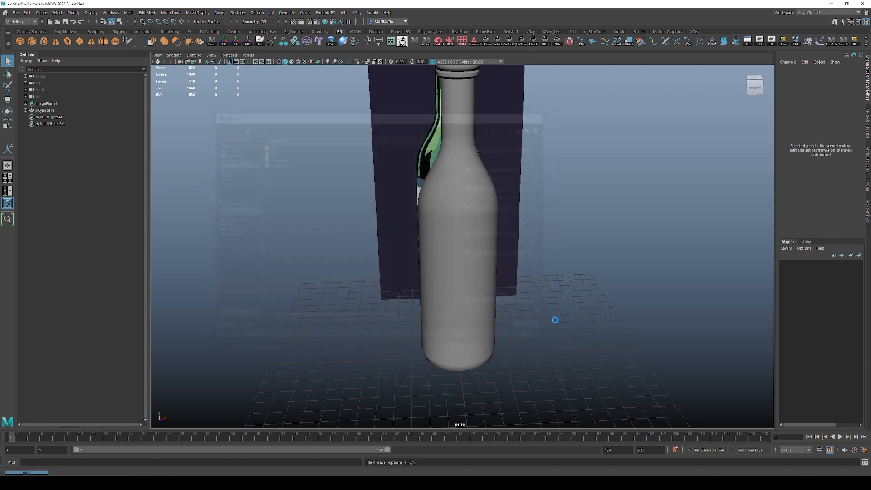
Soften the bottle's edges so its surface shades smoothly.
click(453, 275)
alt+middle_drag(484, 251, 477, 286)
click(522, 268)
alt+drag(522, 268, 558, 264)
click(461, 262)
shift+right_drag(549, 207, 650, 216)
drag(652, 218, 670, 226)
Inspect the softened shading on the bottle's shoulder and body from close up and from a distance.
alt+drag(531, 236, 566, 266)
scroll(557, 261, up, 5)
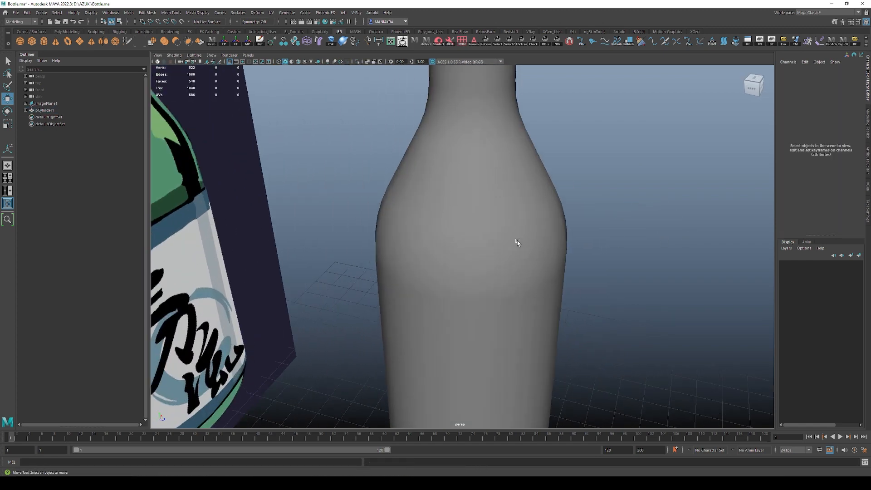
alt+drag(517, 242, 468, 235)
click(472, 230)
scroll(479, 228, down, 5)
click(553, 204)
scroll(522, 204, down, 4)
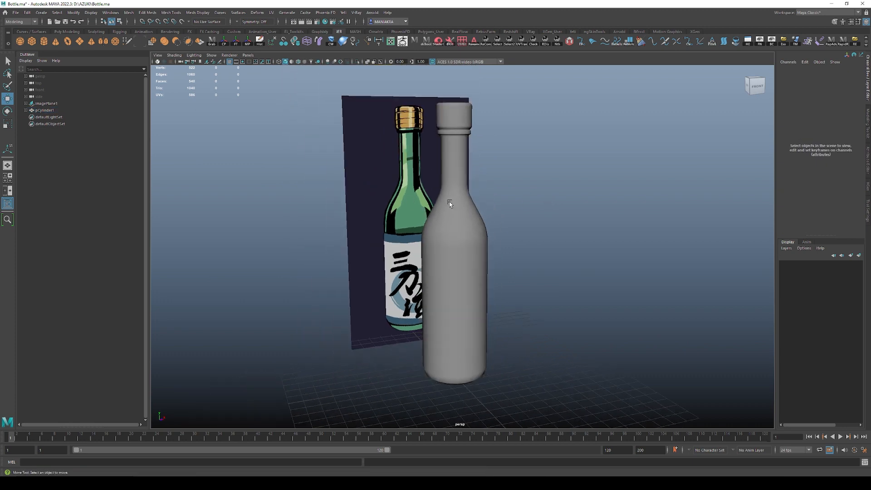
alt+drag(451, 202, 459, 220)
click(459, 220)
Compare the bottle's body with the reference label in the front view by hiding and showing the model.
key(space)
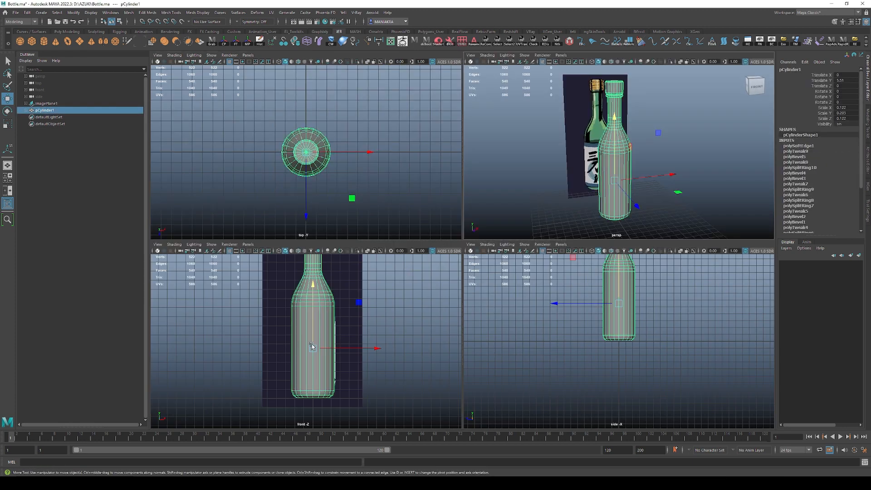
key(h)
key(h)
key(space)
key(h)
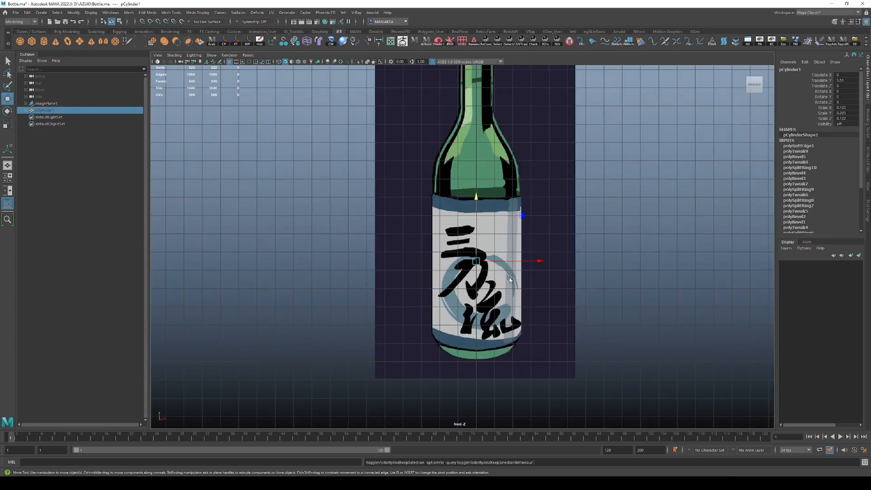
alt+middle_drag(498, 283, 453, 315)
scroll(454, 314, up, 2)
key(h)
key(h)
key(h)
key(h)
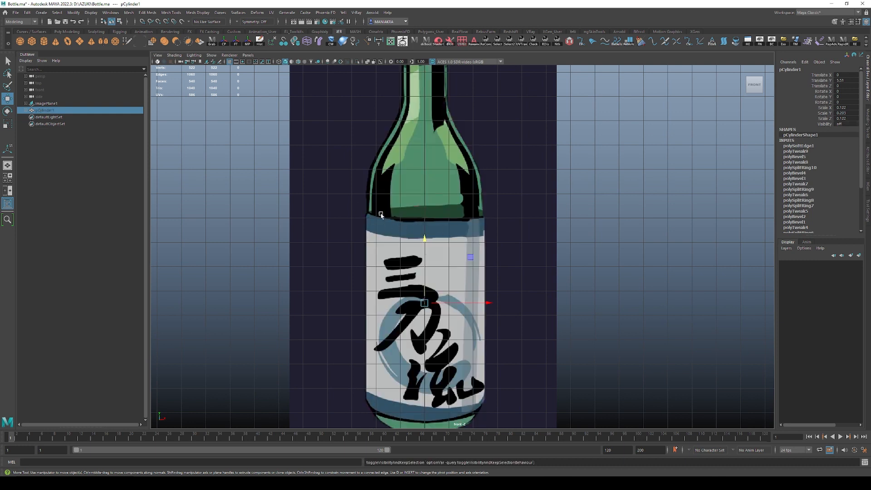
key(h)
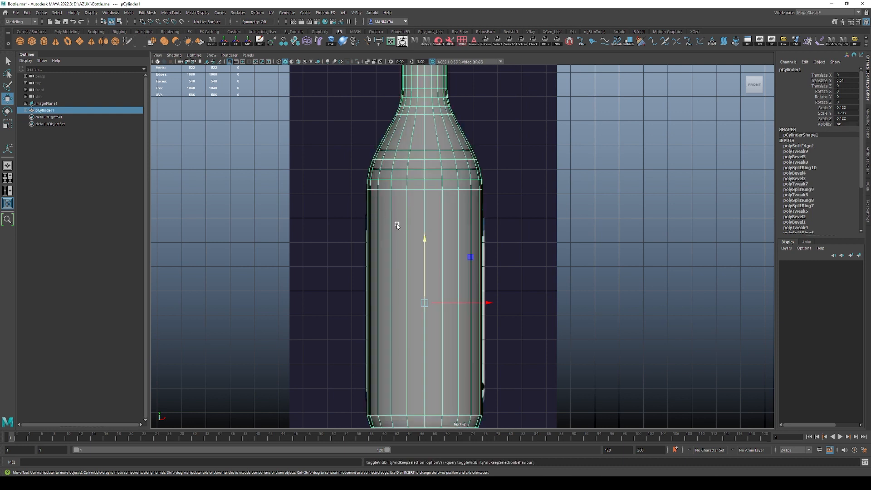
Insert an edge loop around the body at the label's upper edge, using see-through wireframe display.
key(4)
alt+middle_drag(421, 250, 414, 216)
shift+right_drag(413, 215, 376, 193)
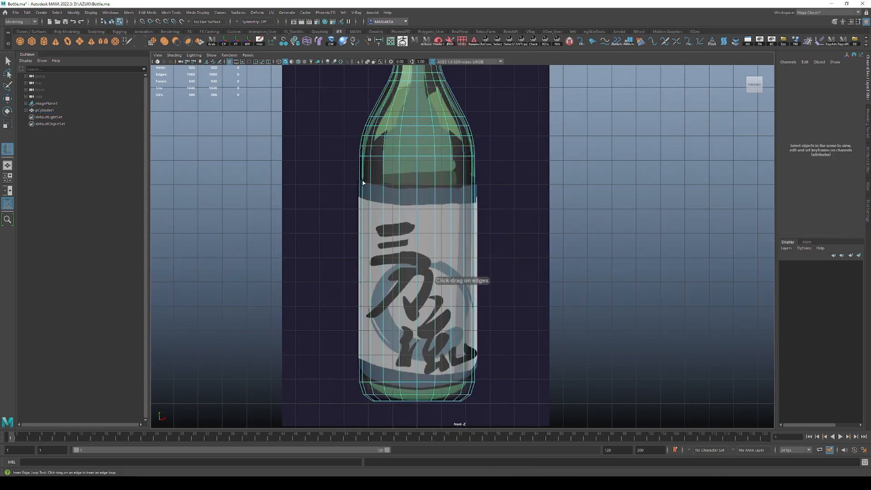
click(363, 180)
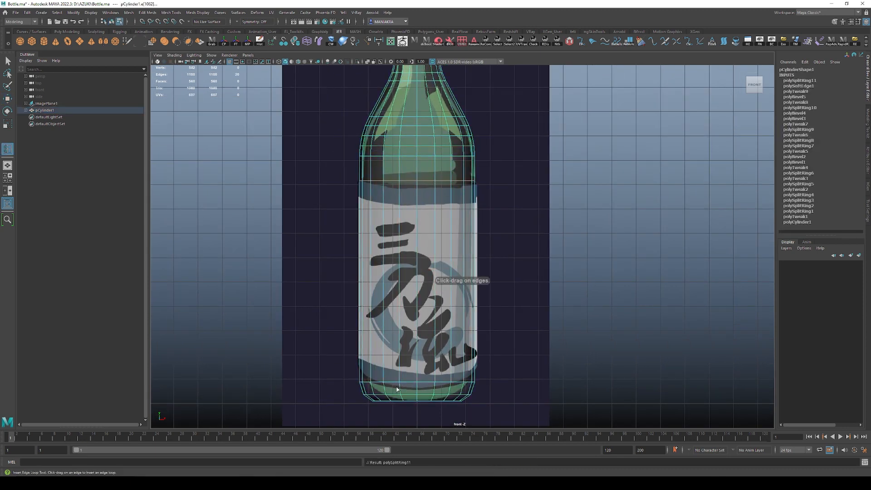
key(F8)
alt+right_drag(422, 383, 427, 401)
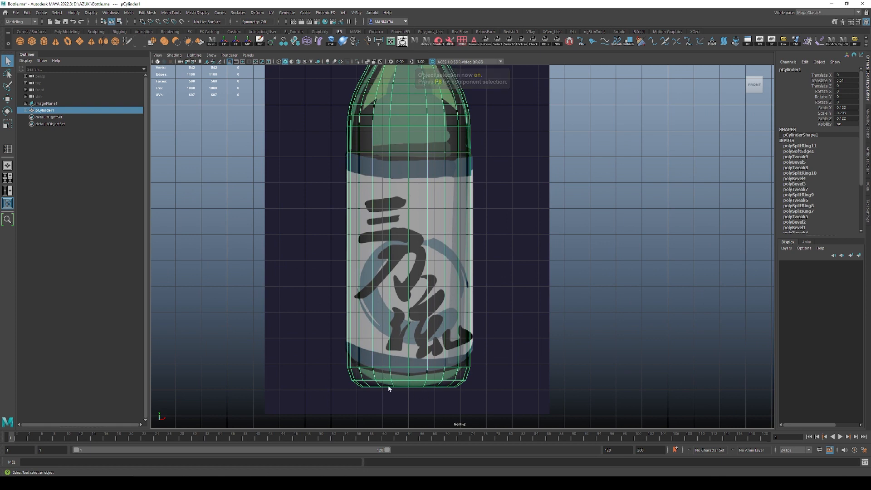
Compare the bottle's base and the label's lower edge with the reference by hiding and showing the model.
key(h)
key(h)
key(h)
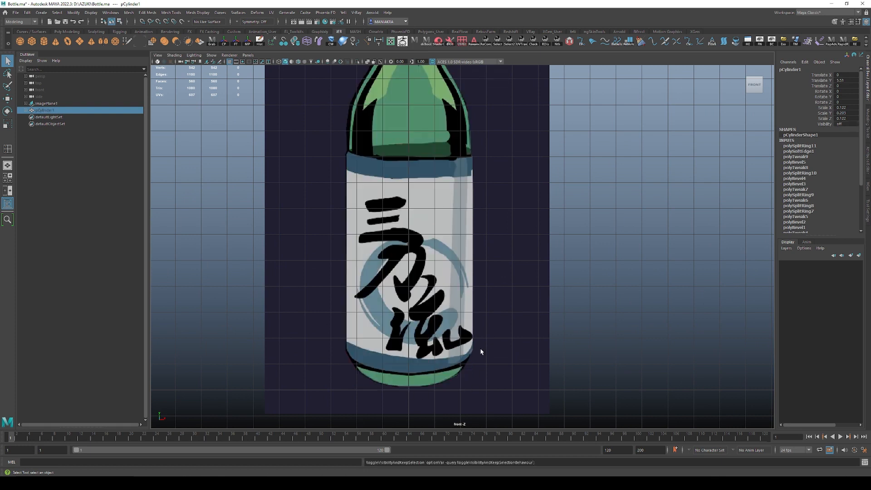
key(h)
key(h)
key(h)
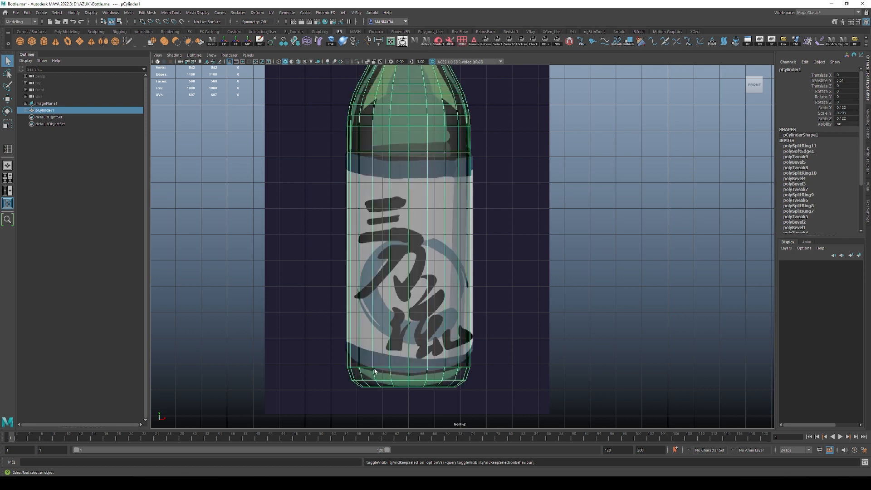
key(h)
key(h)
Move the vertices of the bottle's rounded base down slightly.
drag(314, 342, 570, 409)
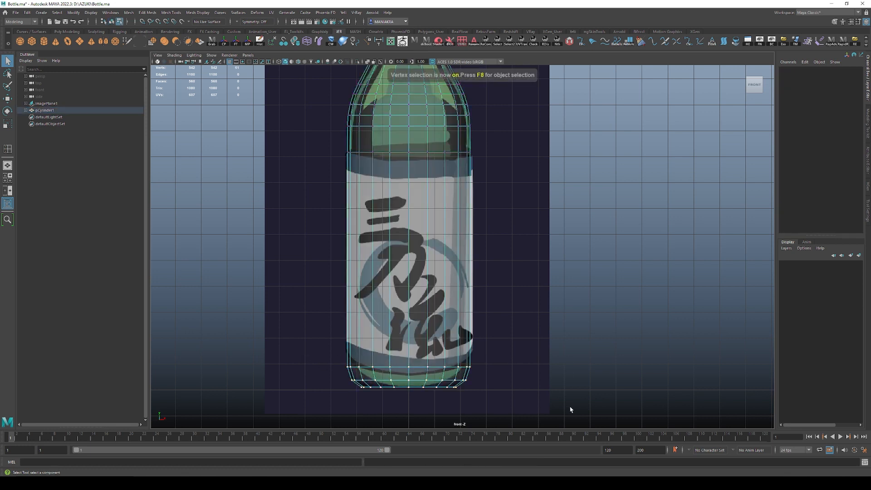
key(w)
mouse_move(408, 315)
mouse_down()
mouse_move(408, 348)
mouse_move(409, 321)
mouse_up()
key(ctrl+z)
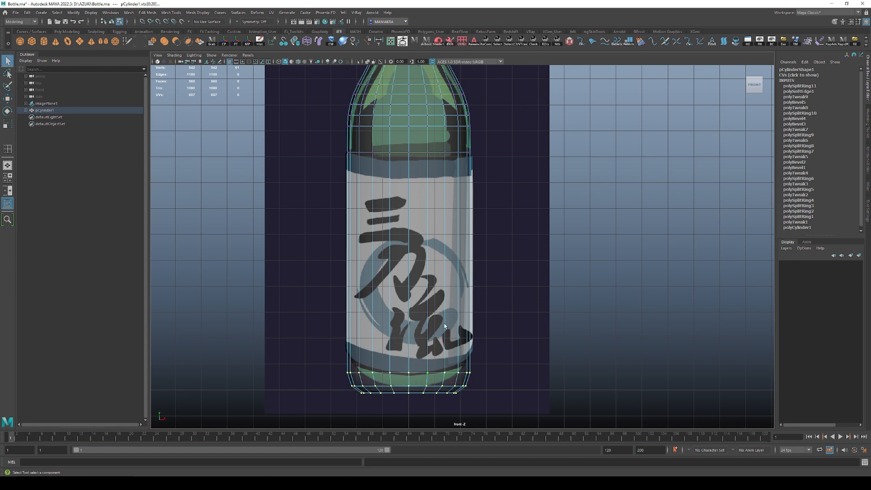
key(F8)
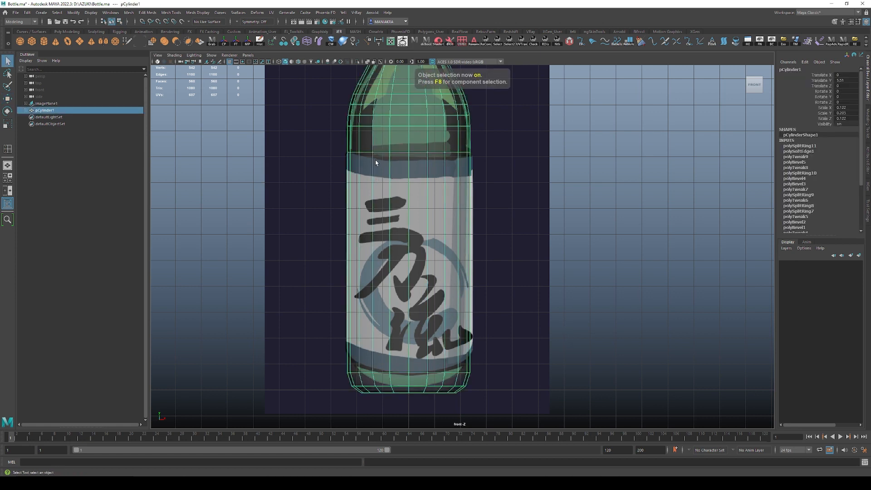
Insert edge loops around the body just inside the label area's lower and upper boundaries.
key(F11)
click(366, 160)
shift+click(382, 165)
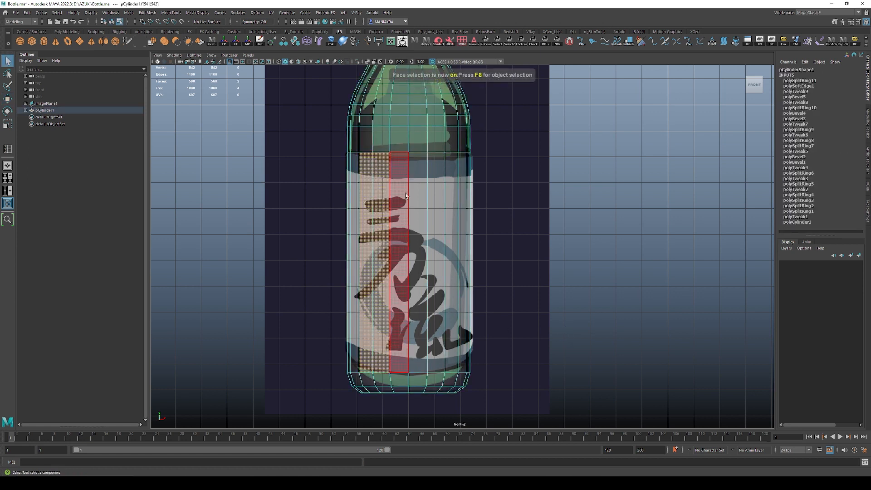
key(F8)
key(g)
click(409, 370)
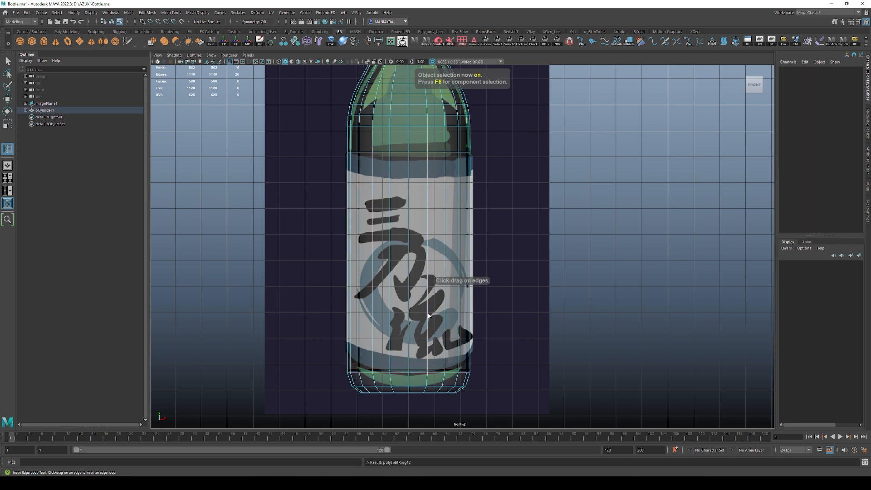
Select the full ring of faces covering the label area and ready it for scaling in the perspective view.
key(F11)
double_click(408, 188)
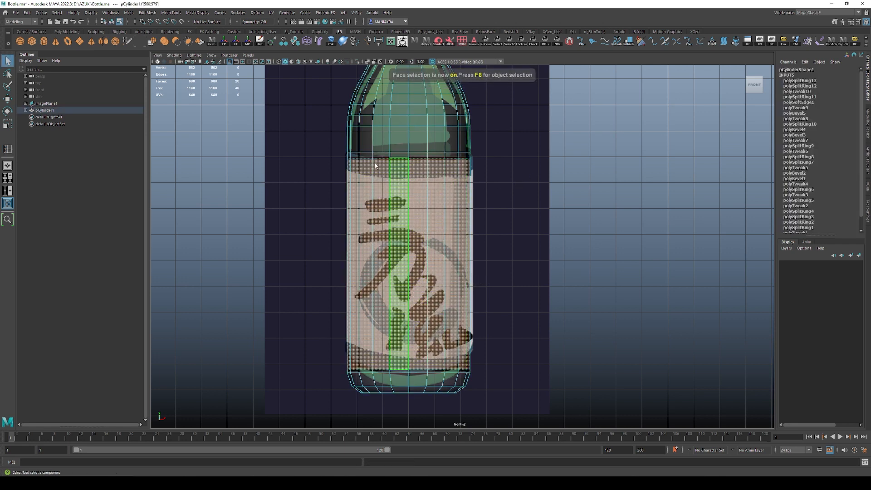
key(space)
alt+drag(618, 161, 648, 188)
key(space)
key(r)
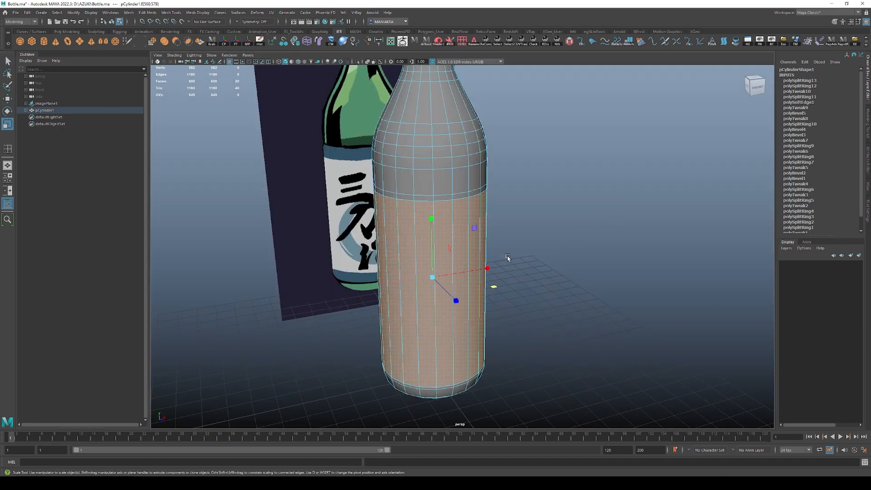
scroll(510, 257, up, 5)
scroll(524, 270, up, 1)
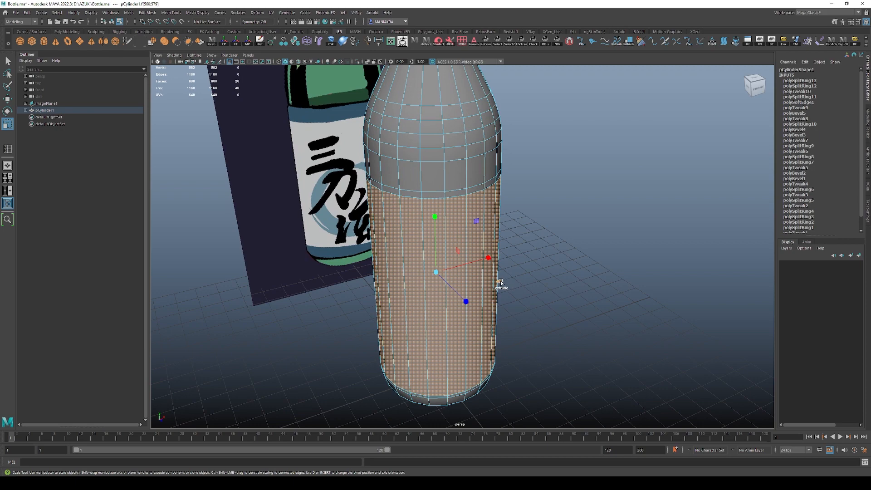
shift+drag(500, 282, 550, 284)
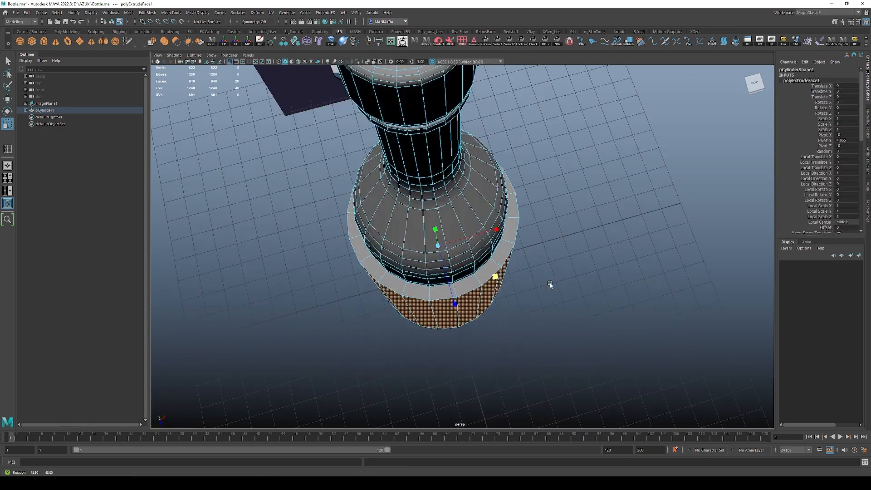
scroll(587, 358, up, 2)
key(ctrl+z)
Extrude the ring of label faces on the bottle's body slightly outward, and return to object selection.
scroll(474, 286, up, 2)
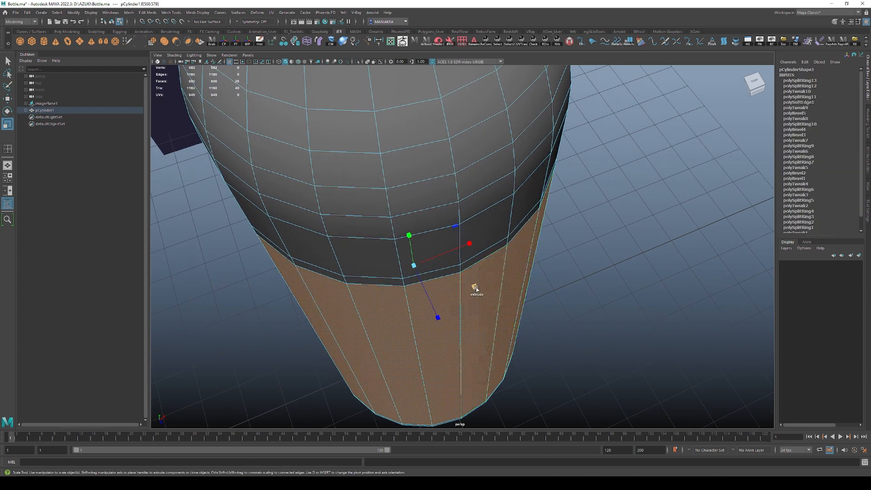
shift+drag(475, 289, 477, 289)
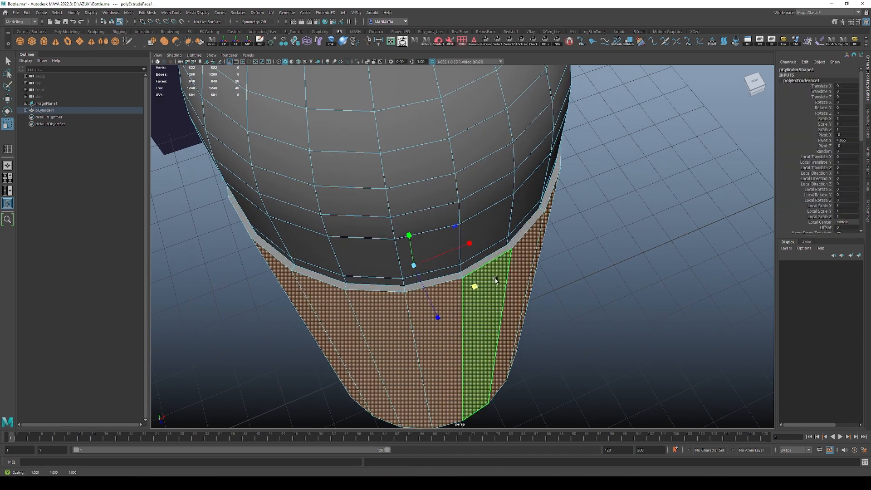
key(q)
key(F8)
click(612, 268)
scroll(609, 268, down, 4)
alt+drag(481, 259, 420, 173)
click(459, 235)
scroll(431, 226, down, 2)
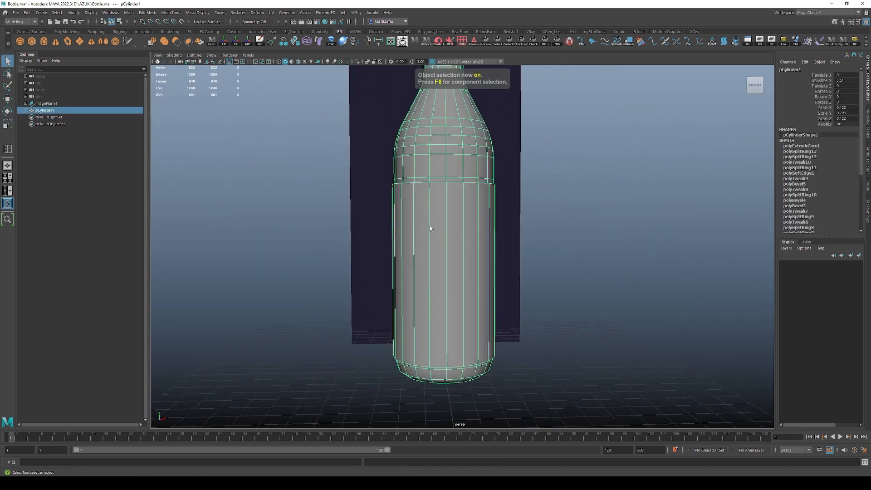
Preview the bottle smoothed beside the reference image and examine the raised label area and overall silhouette.
alt+drag(430, 226, 461, 216)
click(511, 261)
click(469, 258)
key(3)
click(517, 249)
scroll(460, 214, down, 4)
alt+middle_drag(444, 207, 456, 274)
click(456, 275)
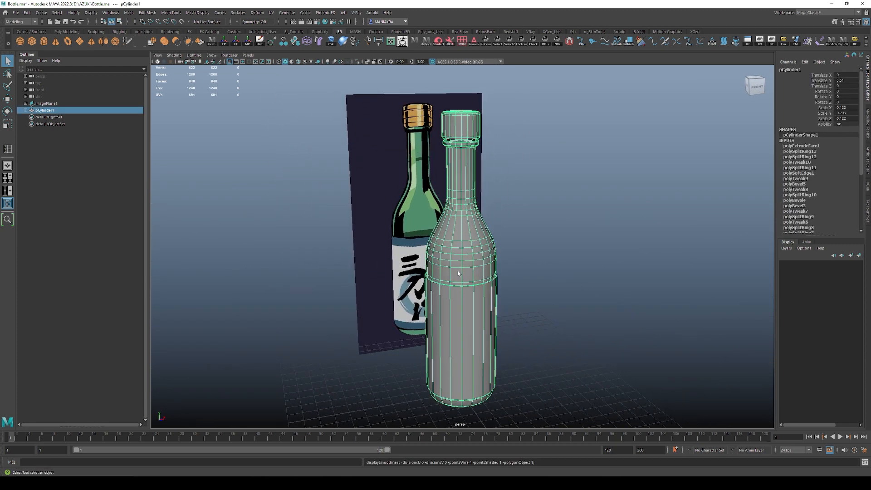
click(535, 266)
alt+drag(535, 266, 470, 240)
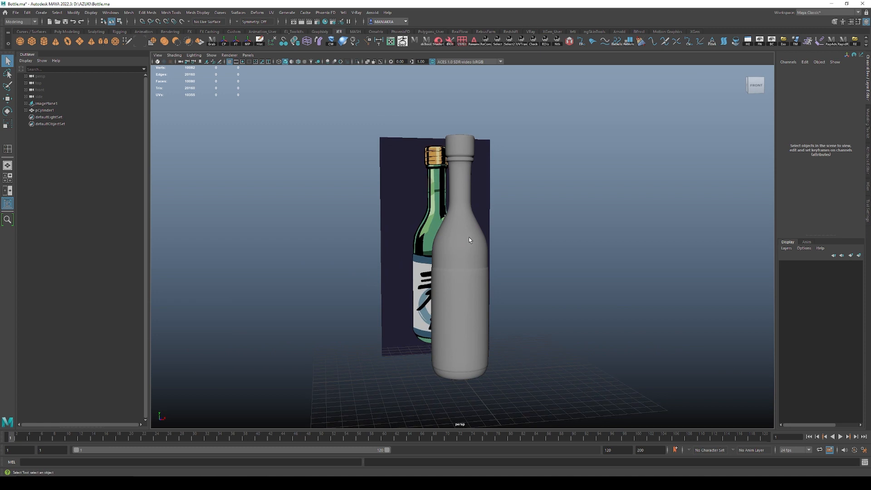
click(468, 236)
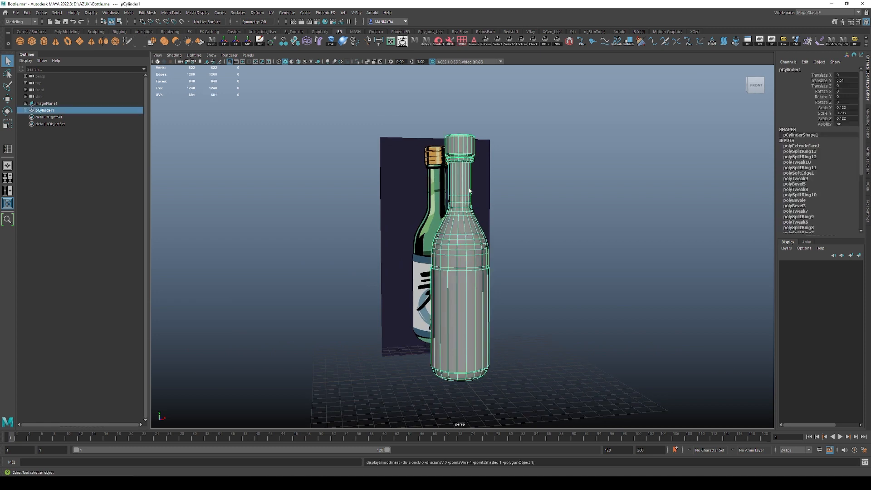
key(3)
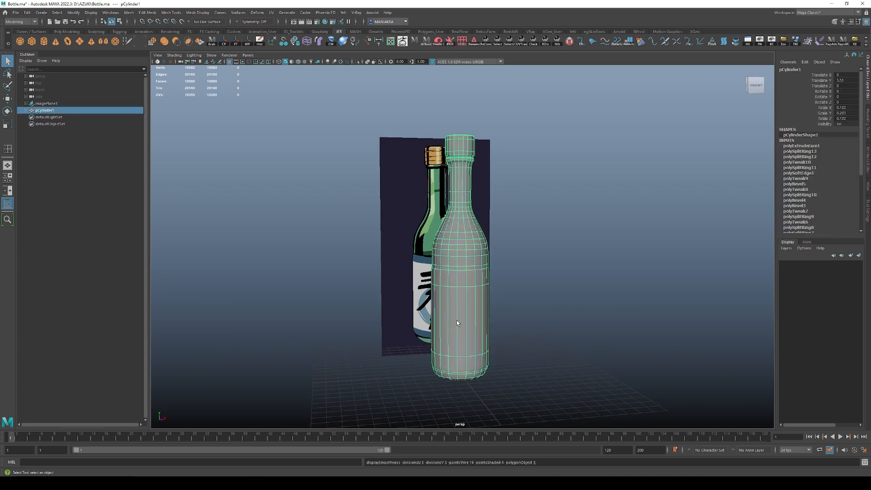
Insert supporting edge loops around the lower rim of the collar at the top of the neck, and preview the result smoothed.
scroll(476, 216, up, 10)
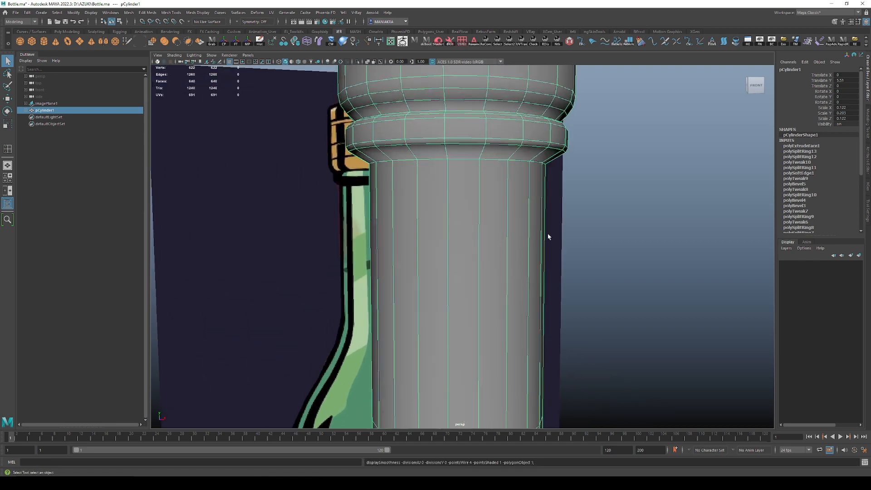
click(632, 217)
scroll(586, 268, up, 3)
click(380, 208)
key(1)
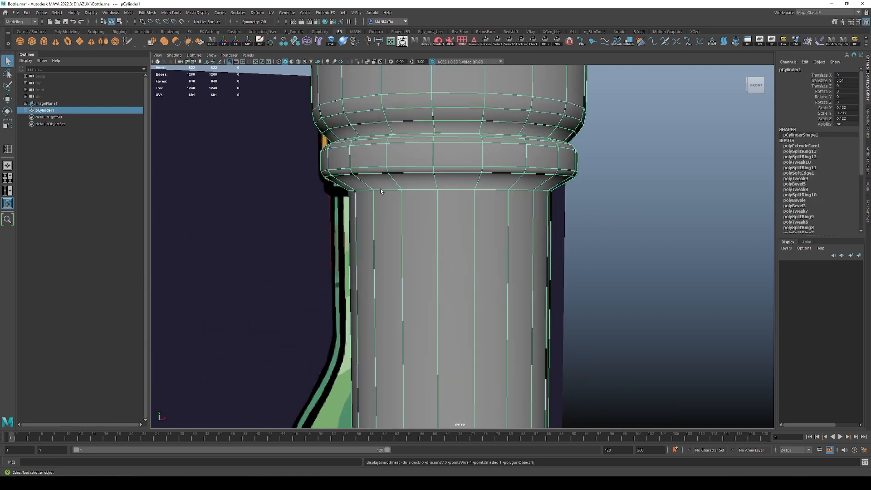
key(3)
key(1)
key(g)
drag(475, 199, 479, 192)
key(q)
key(F8)
key(3)
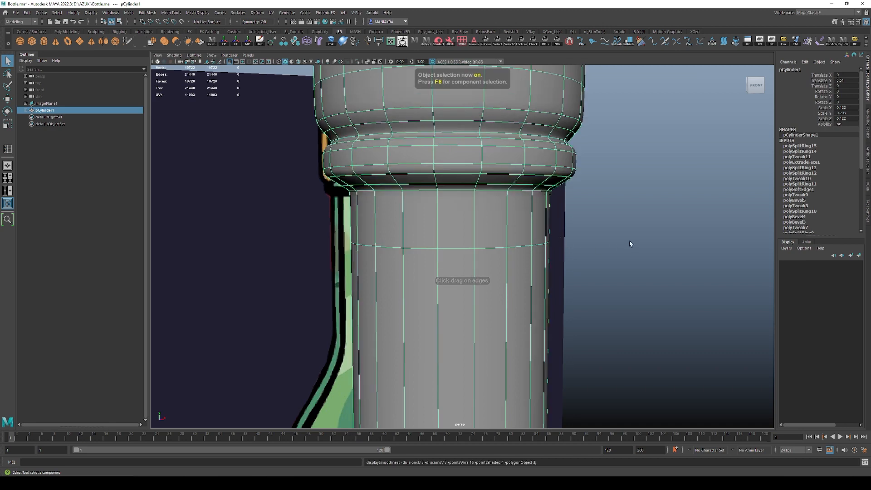
Inspect the smoothed bottle from the neck down to the upper edge of the raised label band.
click(630, 243)
scroll(519, 213, down, 8)
alt+middle_drag(494, 349, 507, 255)
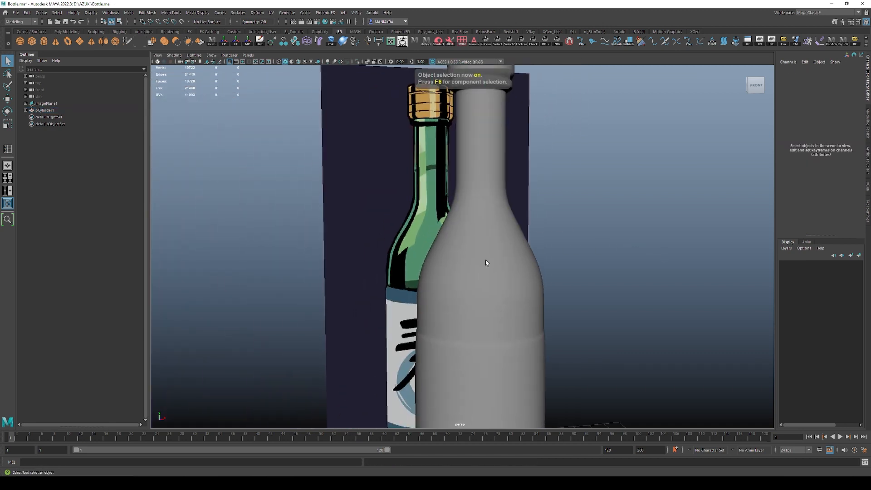
click(487, 262)
scroll(585, 241, down, 3)
click(585, 243)
alt+middle_drag(549, 306, 466, 265)
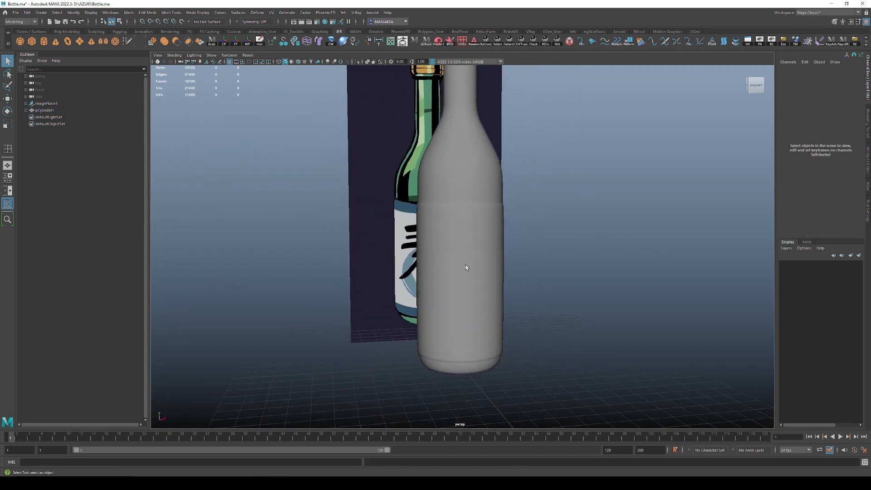
click(466, 265)
scroll(471, 218, up, 5)
scroll(454, 252, up, 6)
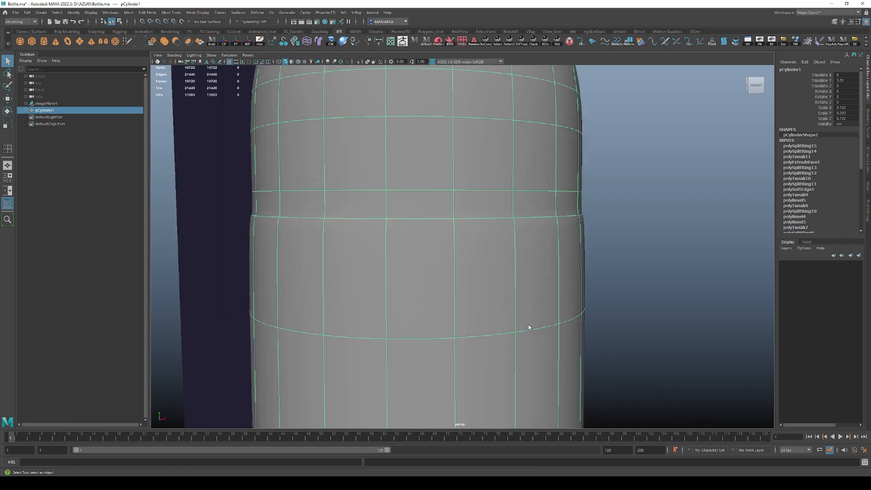
Show the unsmoothed bottle see-through over the reference image in the four-view layout.
key(1)
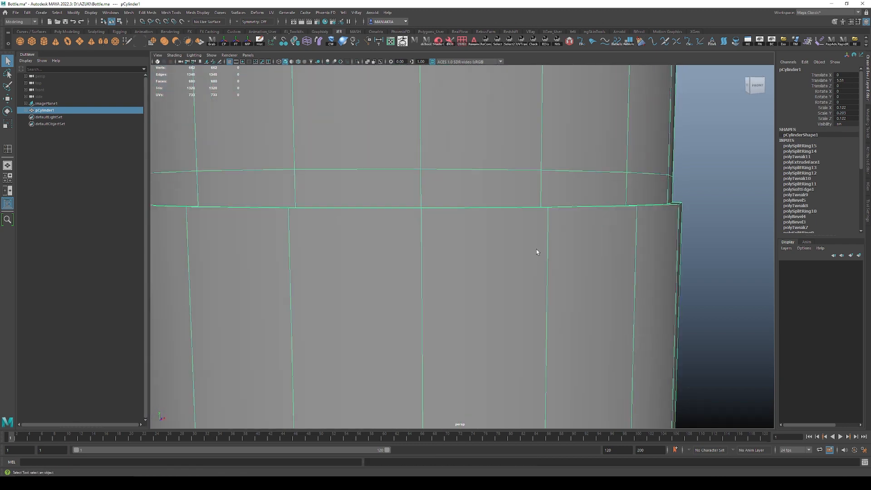
key(space)
alt+right_drag(350, 325, 380, 391)
key(h)
alt+middle_drag(324, 309, 371, 354)
alt+right_drag(371, 353, 377, 359)
key(h)
alt+right_drag(612, 203, 582, 187)
key(alt+x)
alt+right_drag(296, 317, 310, 324)
Move the vertices along the label band's upper edge up slightly in the front view to match the reference label.
key(F9)
drag(229, 292, 400, 320)
key(w)
alt+middle_drag(329, 280, 330, 330)
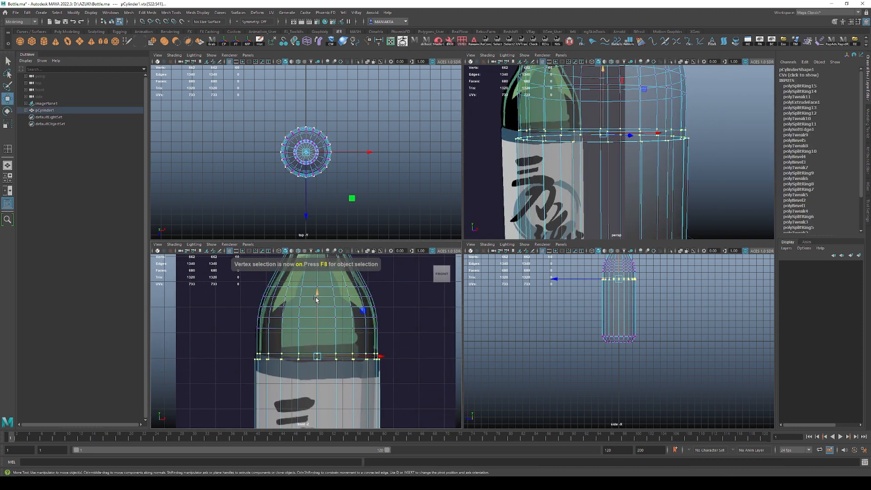
drag(316, 300, 318, 291)
key(F8)
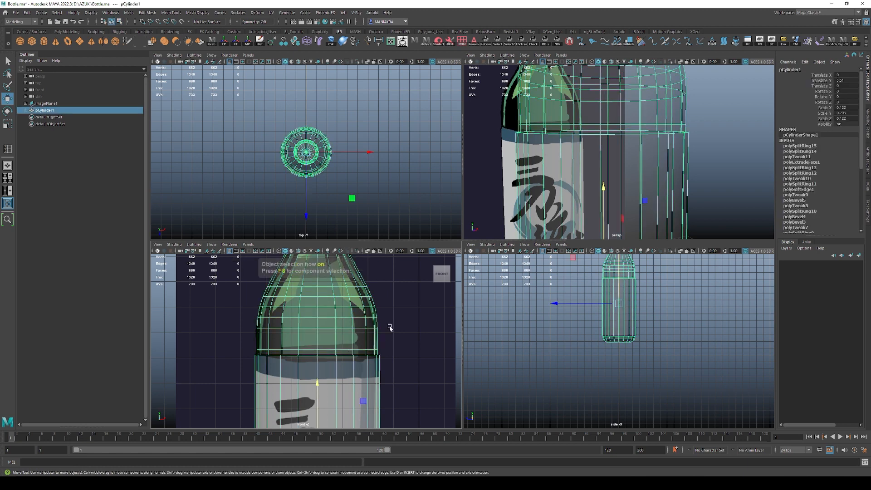
Select the ring of narrow ledge faces at the label band's lower edge and move it up slightly towards the reference.
alt+right_drag(389, 328, 356, 358)
alt+middle_drag(358, 358, 354, 269)
alt+right_drag(333, 361, 366, 351)
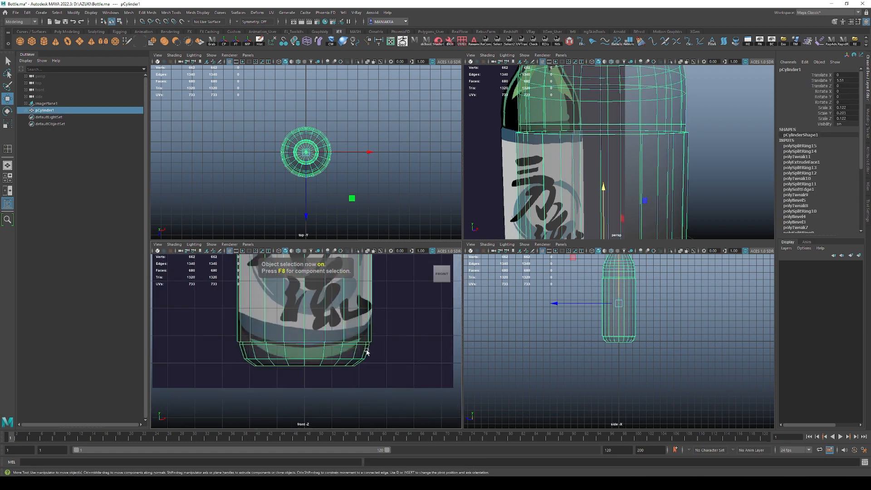
key(h)
key(h)
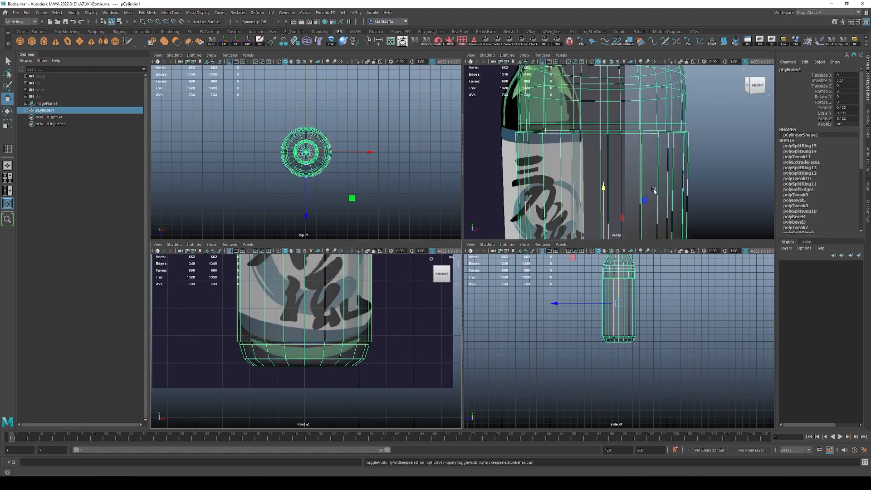
alt+right_drag(653, 192, 590, 241)
alt+middle_drag(590, 241, 577, 202)
alt+right_drag(576, 203, 621, 205)
alt+drag(622, 204, 582, 169)
alt+right_drag(582, 169, 595, 175)
alt+middle_drag(585, 176, 588, 204)
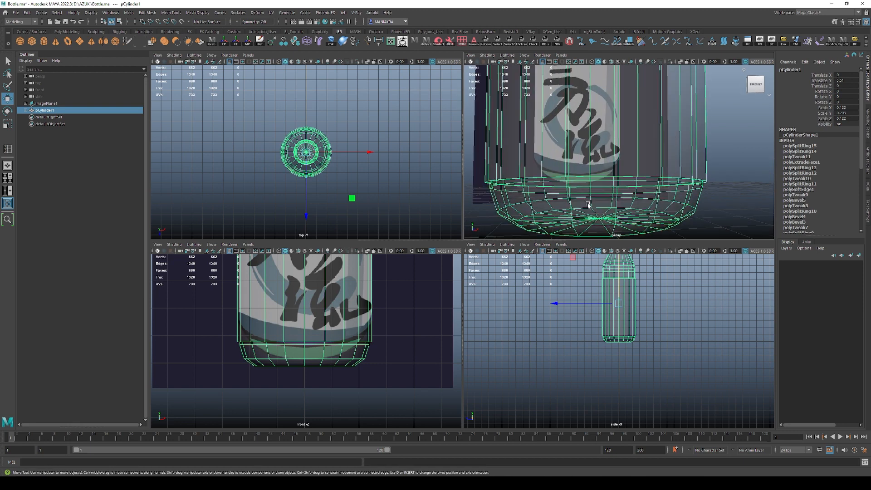
alt+drag(588, 204, 575, 190)
click(534, 161)
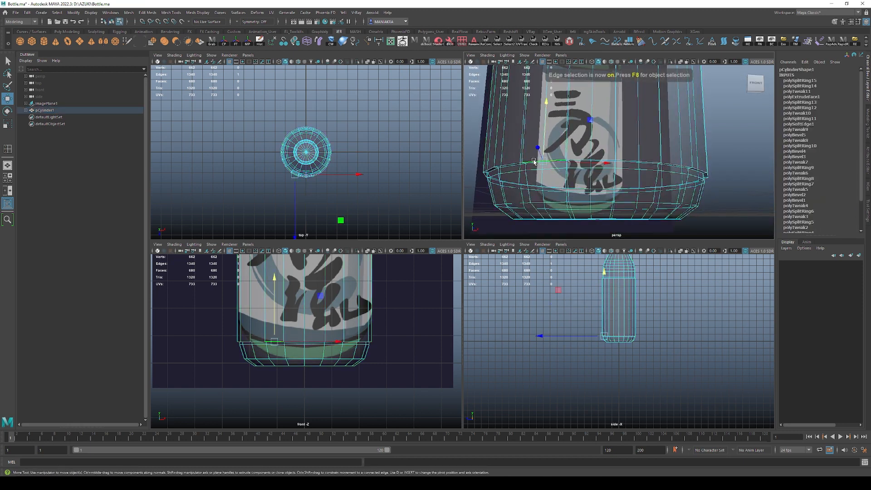
key(q)
key(F11)
click(510, 166)
shift+double_click(531, 164)
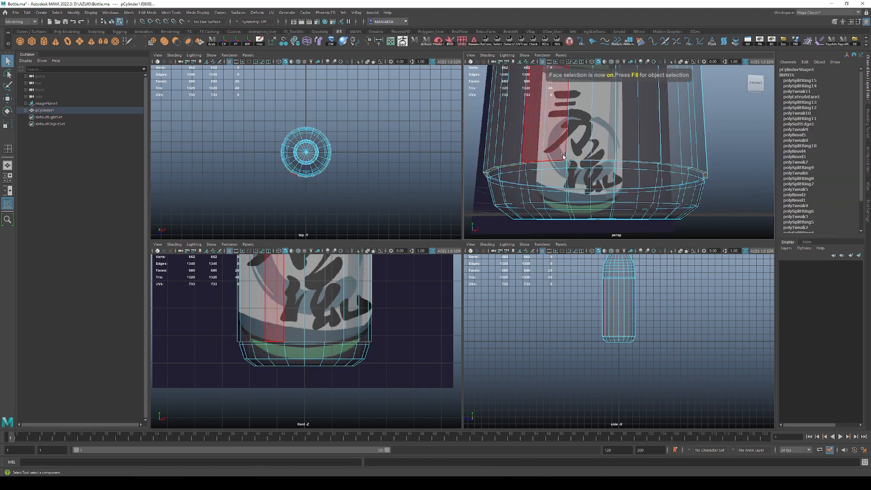
key(w)
alt+drag(565, 121, 604, 110)
mouse_move(644, 136)
alt+mouse_down()
mouse_move(648, 147)
mouse_move(632, 141)
alt+mouse_up()
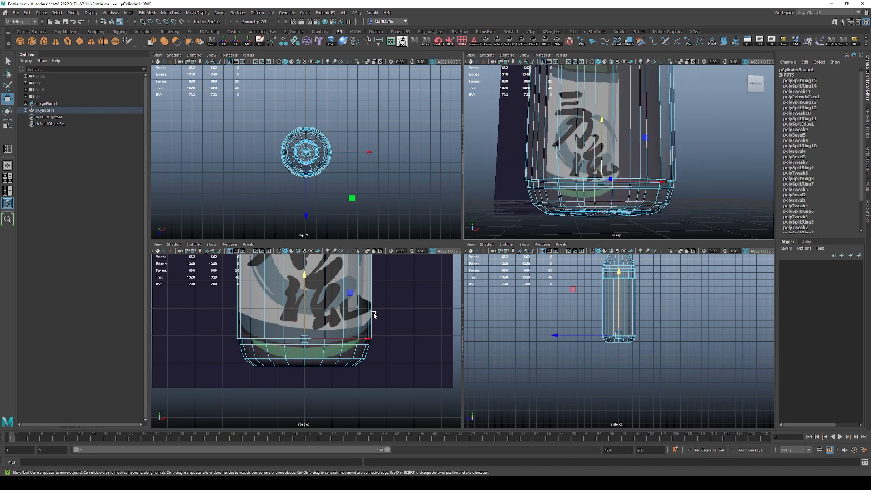
key(F8)
Return to a full perspective view with solid shading and inspect the bottle's raised label band.
click(720, 146)
alt+right_drag(717, 148, 631, 200)
alt+drag(631, 200, 645, 215)
click(644, 216)
key(shift+f)
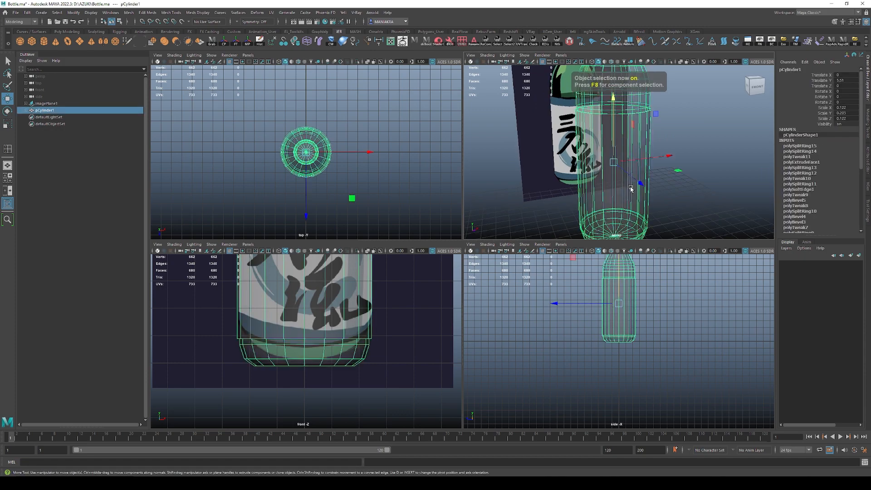
key(space)
click(559, 259)
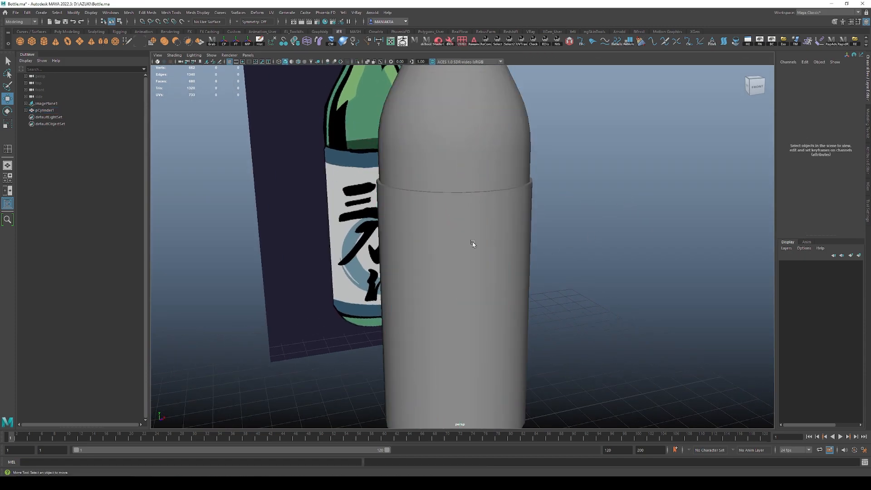
click(473, 243)
alt+right_drag(567, 273, 546, 282)
alt+middle_drag(546, 282, 549, 227)
alt+drag(512, 240, 525, 227)
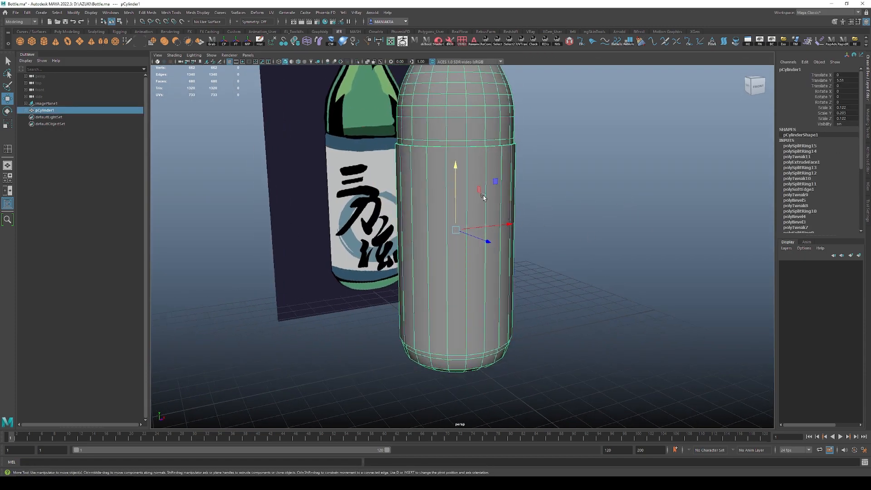
Check the upper edge of the label band in the front view, toggling the bottle's visibility, and return to perspective.
key(space)
alt+middle_drag(328, 305, 340, 440)
alt+middle_drag(355, 266, 344, 347)
key(h)
key(h)
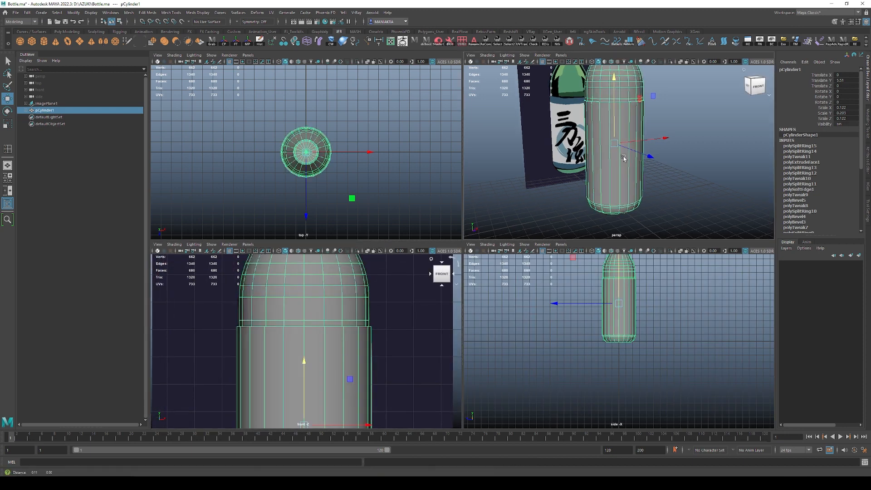
key(space)
Select the whole ring of label faces and scale it down slightly in height so its edges slope into the body.
key(F11)
double_click(461, 216)
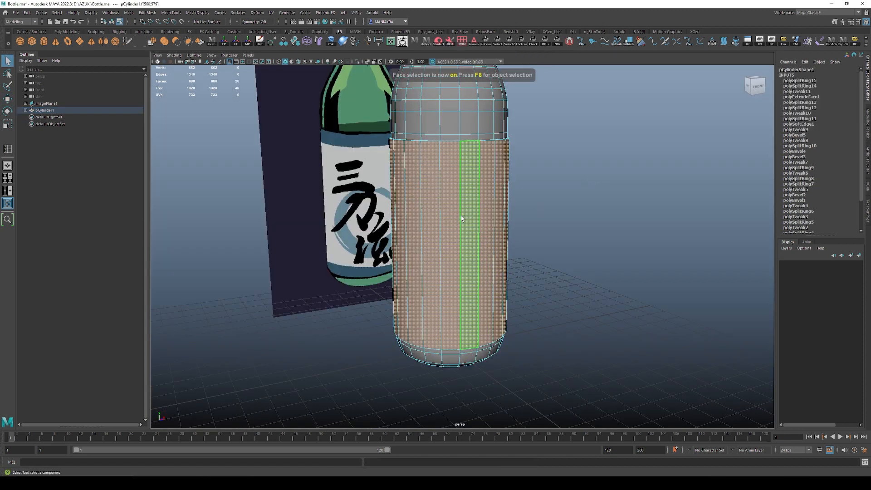
key(r)
alt+right_drag(486, 177, 531, 238)
alt+middle_drag(472, 182, 531, 238)
alt+drag(490, 236, 427, 230)
alt+middle_drag(519, 210, 417, 244)
alt+right_drag(499, 245, 622, 263)
alt+middle_drag(622, 263, 554, 254)
alt+drag(554, 247, 574, 259)
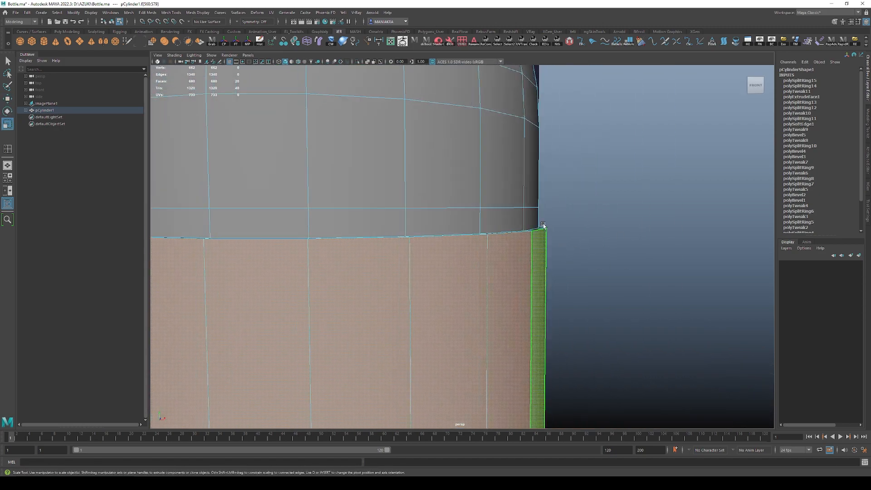
alt+right_drag(558, 267, 515, 282)
alt+middle_drag(515, 282, 532, 202)
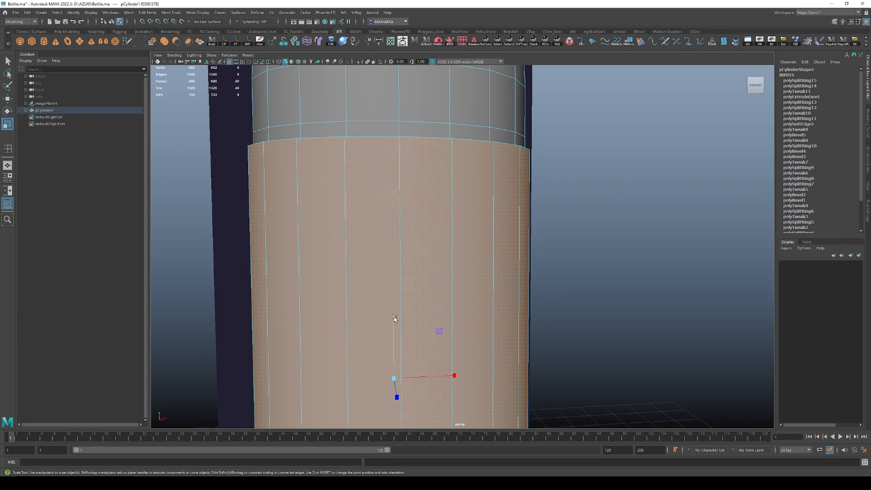
drag(394, 317, 394, 319)
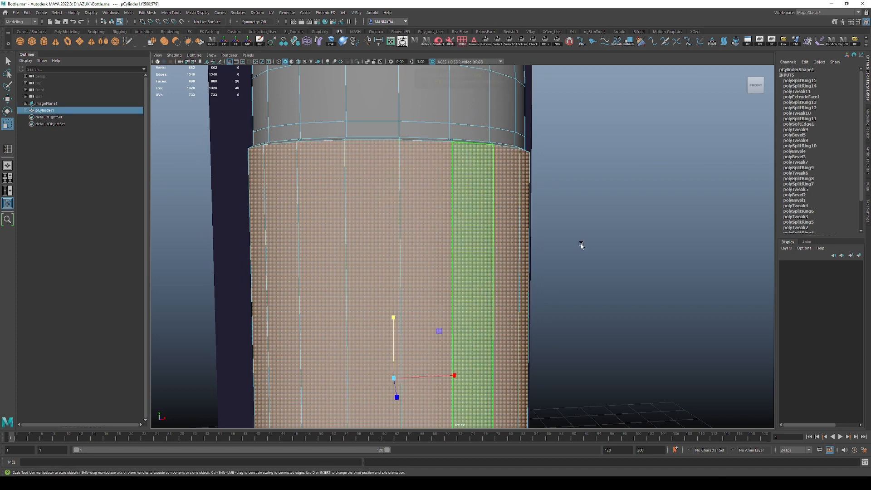
key(F8)
click(581, 245)
Examine the sloped ledge at the label band's upper edge up close.
alt+middle_drag(518, 228, 461, 315)
alt+right_drag(461, 315, 584, 363)
click(488, 208)
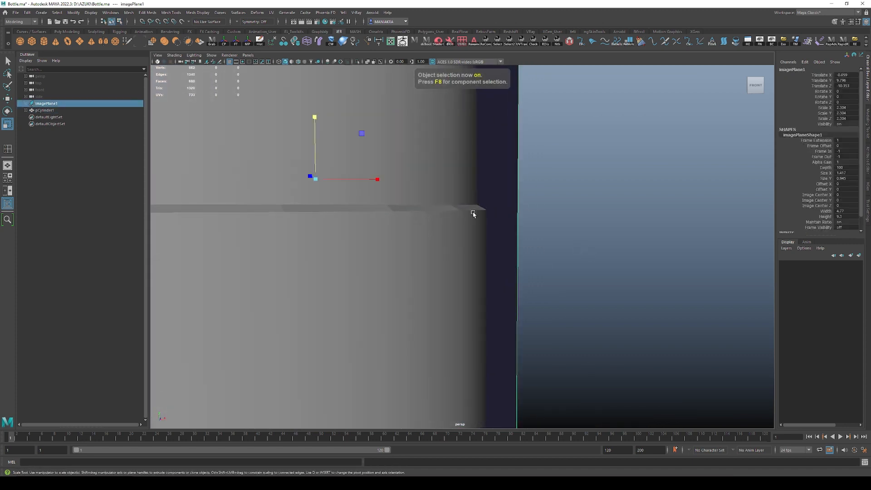
click(474, 213)
click(573, 233)
click(454, 248)
alt+right_drag(453, 248, 281, 226)
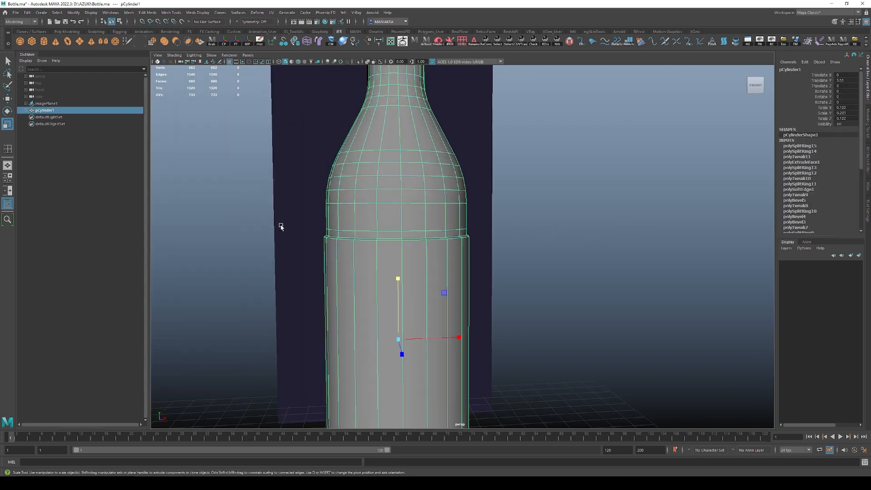
Preview the bottle smoothed and inspect the softened label edges against the reference from several angles.
alt+middle_drag(506, 247, 538, 214)
alt+right_drag(537, 214, 413, 223)
click(588, 228)
key(ctrl+z)
key(3)
click(584, 239)
alt+drag(413, 222, 450, 266)
alt+drag(475, 238, 506, 244)
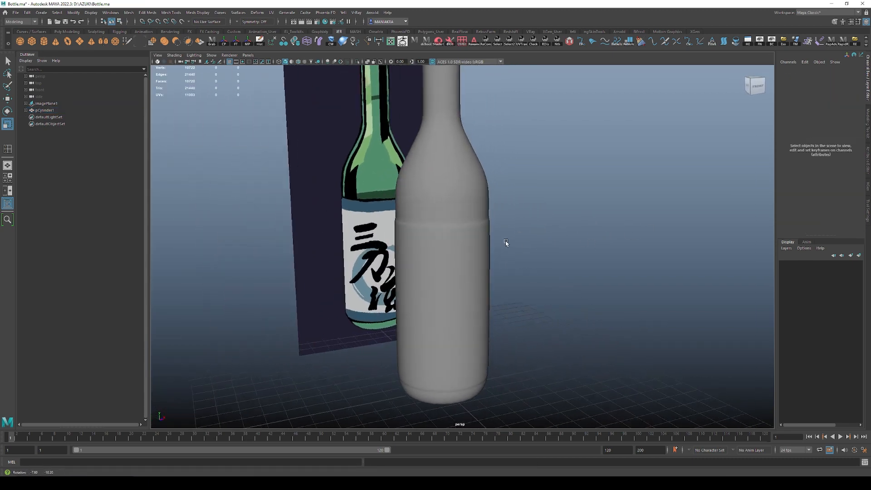
Insert two supporting edge loops around the narrow sloped ledge at the label band's upper edge, one near each side.
alt+right_drag(434, 250, 494, 307)
click(423, 243)
click(540, 233)
click(452, 247)
key(1)
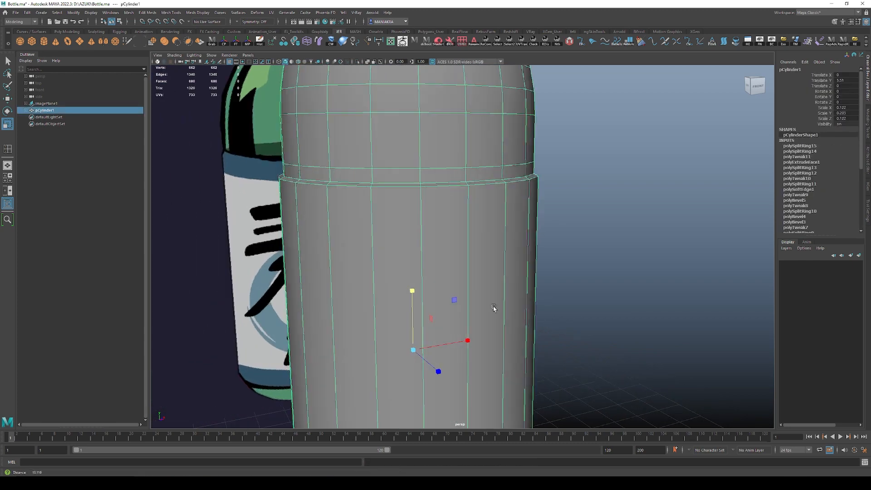
alt+middle_drag(477, 259, 509, 359)
alt+right_drag(508, 359, 537, 399)
alt+middle_drag(355, 317, 363, 281)
alt+right_drag(363, 281, 385, 298)
key(g)
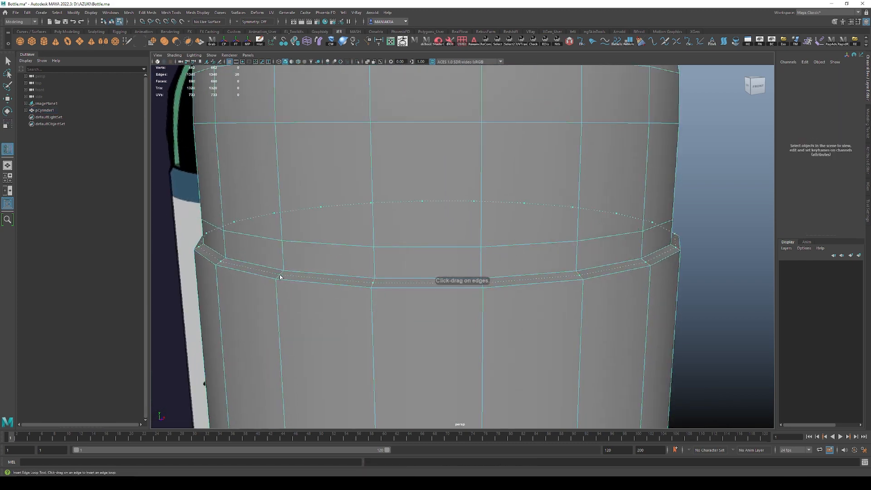
click(282, 273)
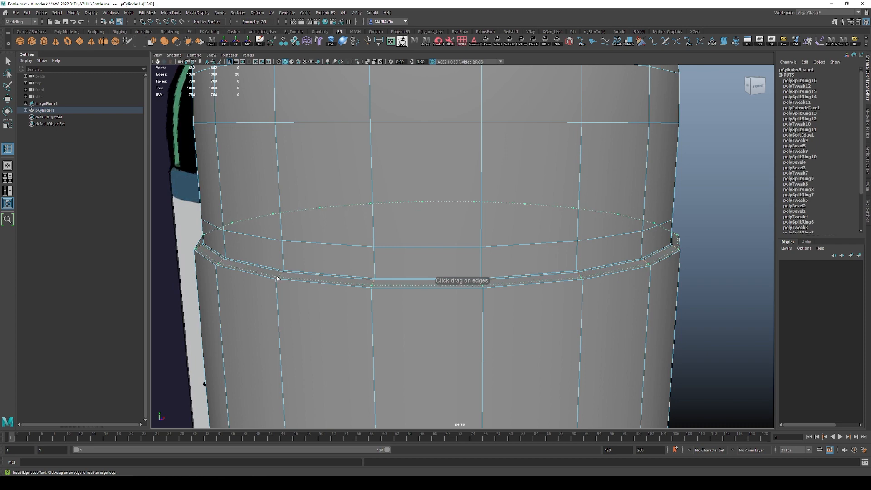
click(277, 277)
Preview the bottle smoothed and inspect how sharply the label band's upper edge holds its shape.
key(q)
key(F8)
key(3)
click(704, 243)
alt+right_drag(704, 243, 636, 217)
alt+drag(636, 217, 618, 212)
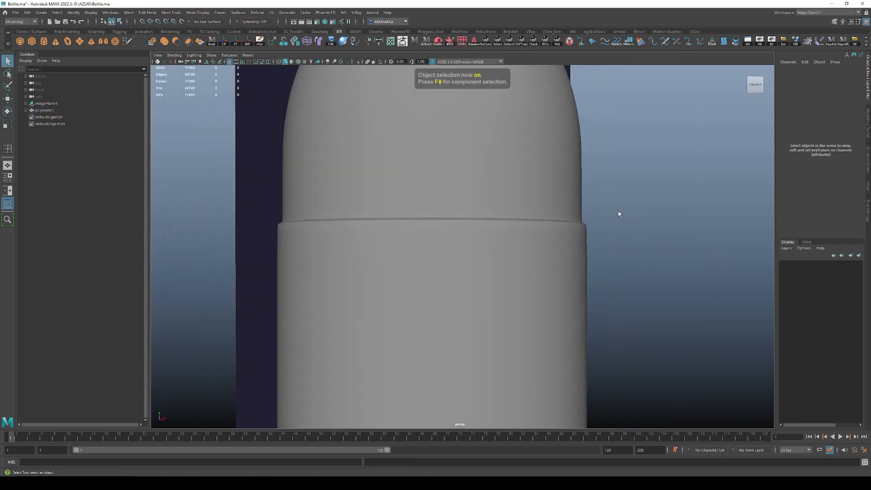
alt+right_drag(618, 212, 425, 215)
mouse_move(426, 216)
alt+mouse_down()
mouse_move(480, 244)
mouse_move(427, 223)
alt+mouse_up()
alt+right_drag(427, 222, 274, 261)
alt+middle_drag(274, 261, 245, 159)
Turn off the smooth preview and insert two supporting edge loops around the ledge at the label band's lower edge.
alt+right_drag(386, 295, 537, 366)
alt+drag(537, 365, 499, 313)
click(431, 300)
alt+drag(431, 300, 418, 273)
alt+right_drag(418, 272, 544, 378)
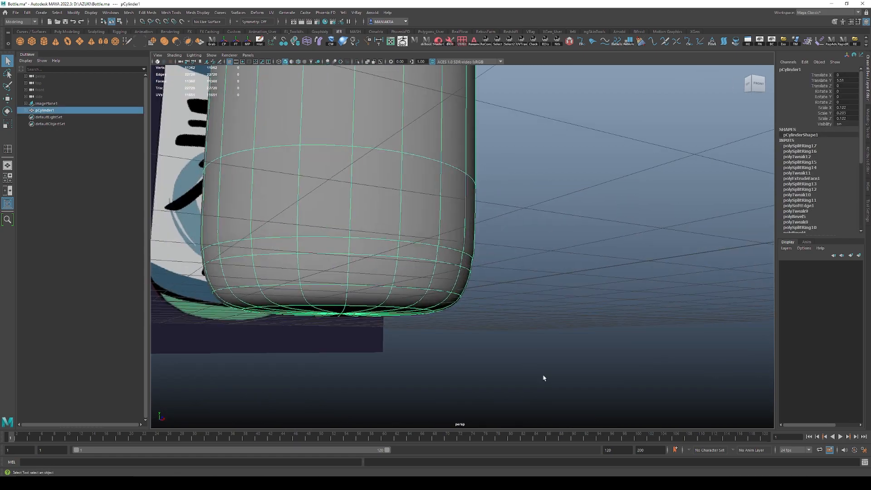
key(1)
alt+middle_drag(472, 295, 516, 305)
alt+right_drag(427, 277, 503, 321)
key(y)
drag(451, 262, 455, 254)
alt+right_drag(567, 231, 428, 210)
key(F8)
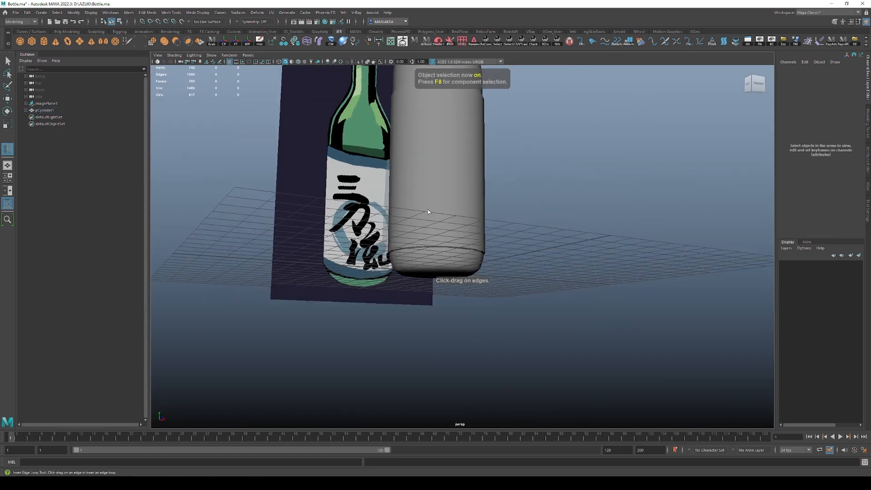
Preview the smoothed bottle with both label edges supported and view it from several angles.
alt+drag(428, 210, 447, 227)
click(450, 225)
alt+right_drag(511, 215, 452, 219)
alt+middle_drag(452, 219, 476, 311)
alt+drag(476, 311, 451, 303)
alt+right_drag(452, 303, 469, 243)
alt+drag(469, 243, 526, 241)
key(3)
click(538, 278)
click(572, 268)
Return the bottle to its unsmoothed display and save the scene.
key(F8)
click(472, 279)
key(1)
click(529, 263)
key(ctrl+s)
click(451, 273)
alt+drag(483, 268, 494, 219)
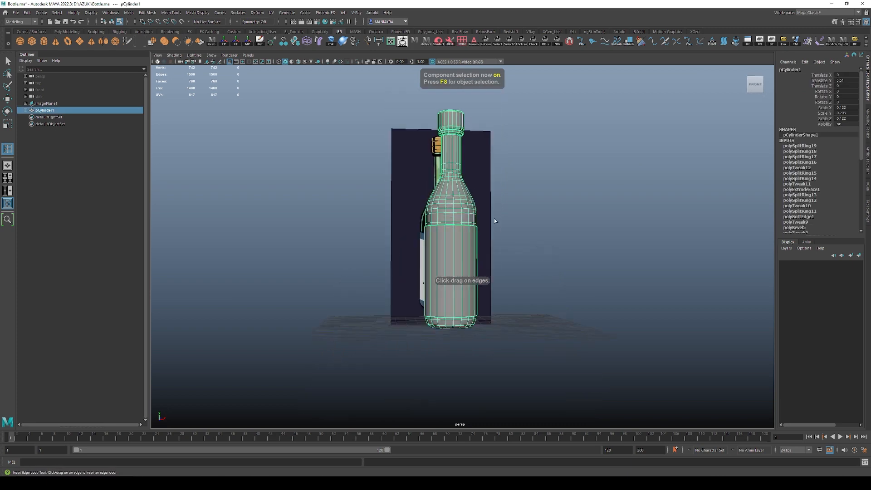
Smooth the bottle's display again, return to object selection and examine the full shape beside the reference.
key(3)
click(541, 262)
click(563, 263)
key(q)
click(473, 308)
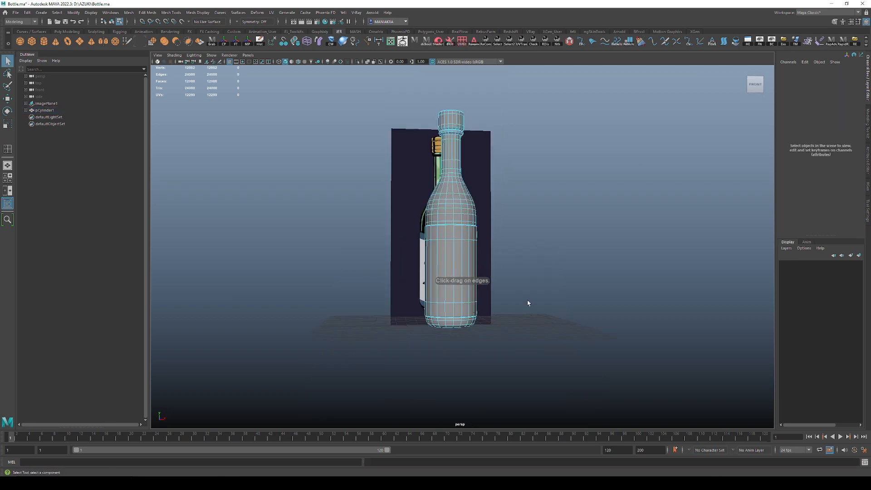
key(F8)
click(552, 293)
alt+middle_drag(530, 291, 540, 316)
alt+right_drag(541, 317, 553, 331)
click(467, 330)
alt+drag(468, 330, 513, 323)
click(622, 307)
Switch to the full-size front view and check the smoothed bottle against the reference by toggling its visibility.
key(space)
alt+right_drag(333, 347, 310, 333)
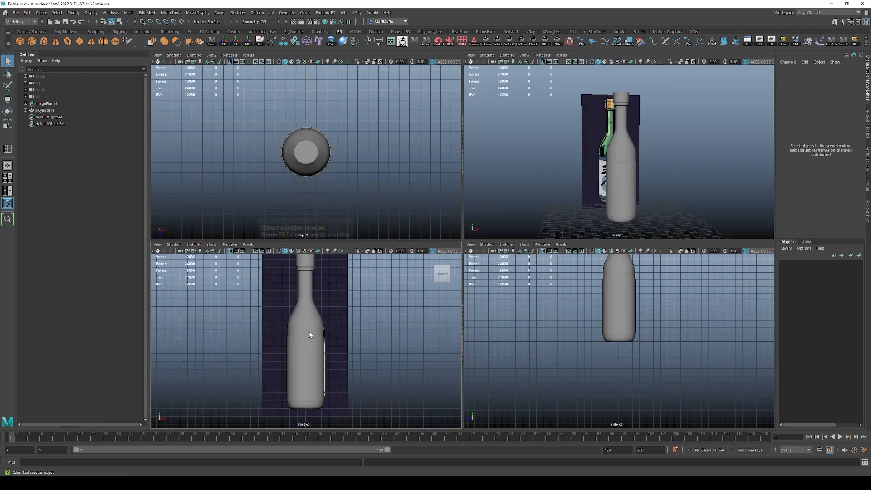
click(310, 333)
key(h)
key(h)
key(alt+x)
key(space)
alt+middle_drag(511, 269, 472, 313)
alt+right_drag(472, 314, 464, 308)
key(h)
key(h)
key(alt+x)
click(583, 305)
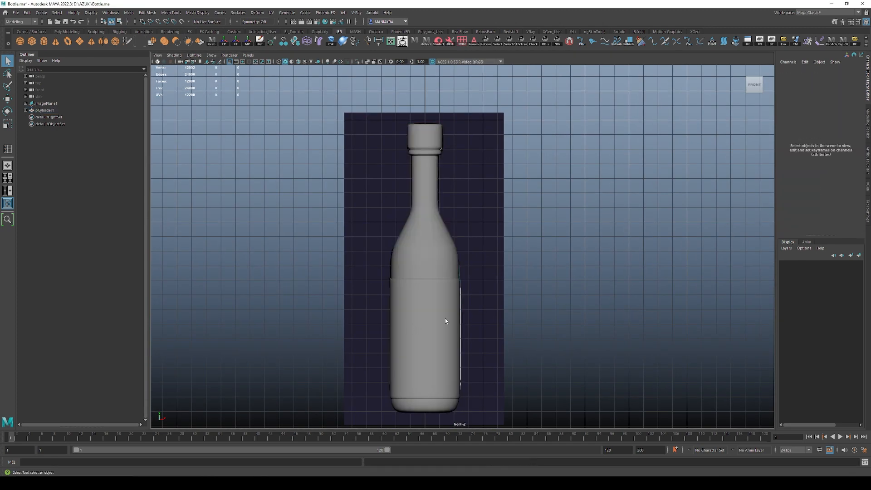
Hide and show the selected bottle repeatedly to compare its cap, neck, shoulder and label outlines with the reference.
click(445, 318)
key(h)
key(h)
key(h)
key(h)
key(h)
key(h)
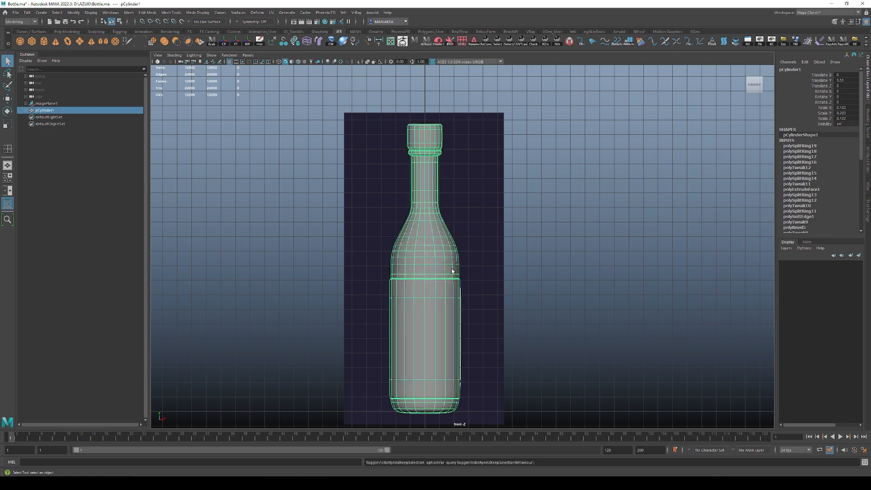
key(h)
key(h)
key(h)
key(h)
key(h)
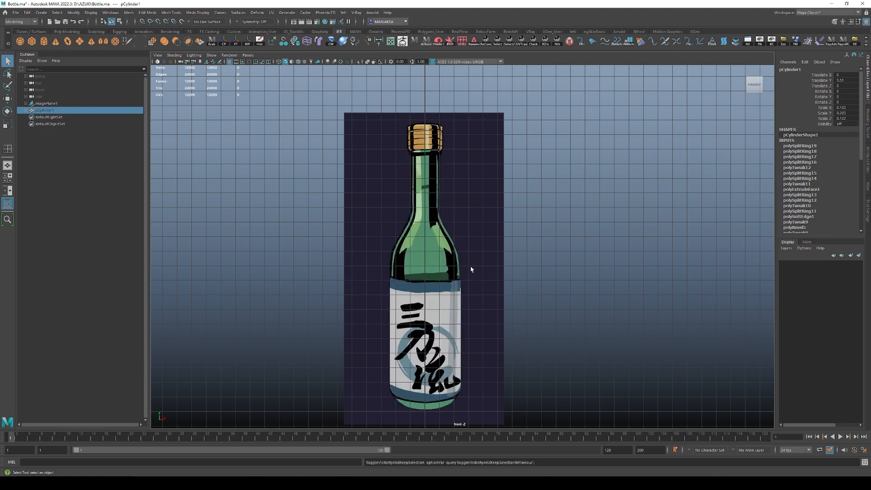
key(h)
key(h)
key(h)
key(h)
key(h)
Turn off the smooth preview and examine the ring of tall label faces in the front view.
key(1)
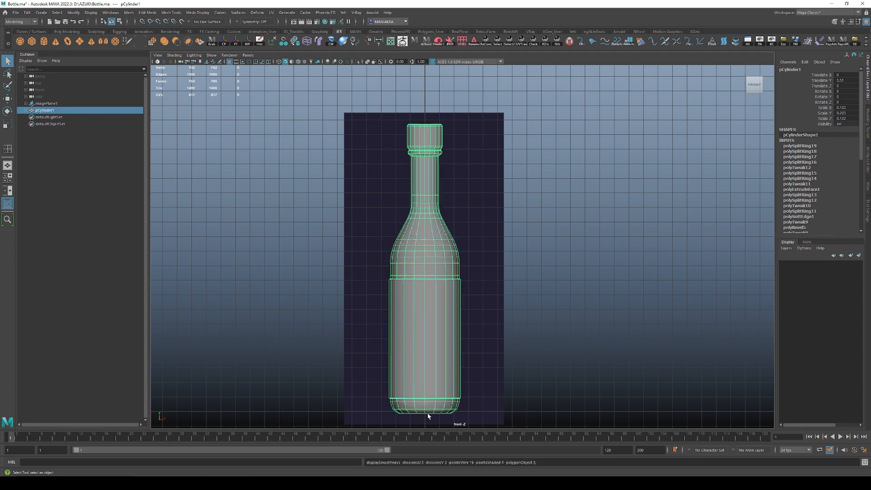
key(3)
key(1)
alt+middle_drag(448, 352, 447, 292)
scroll(432, 282, up, 3)
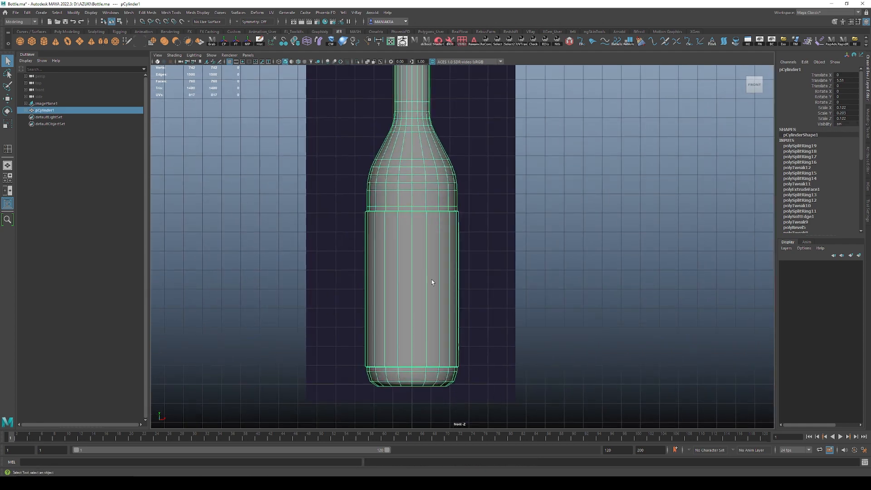
key(F11)
double_click(419, 274)
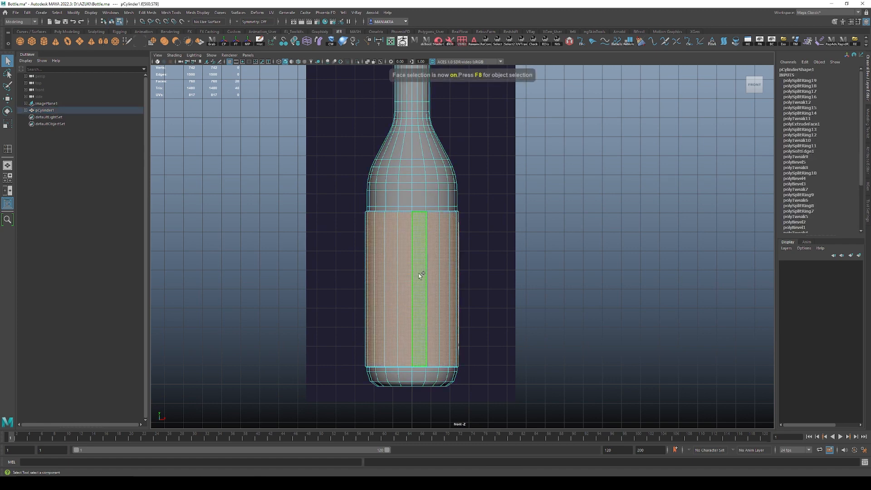
key(F8)
key(space)
scroll(627, 190, up, 3)
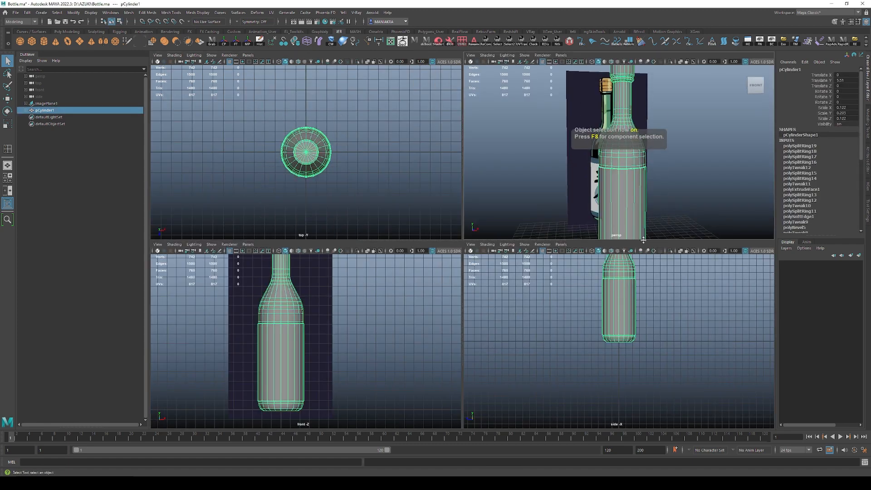
Go back to the full-size perspective view and check the label's face ring from a raised angle.
key(space)
alt+middle_drag(625, 218, 642, 283)
key(space)
alt+drag(639, 225, 639, 212)
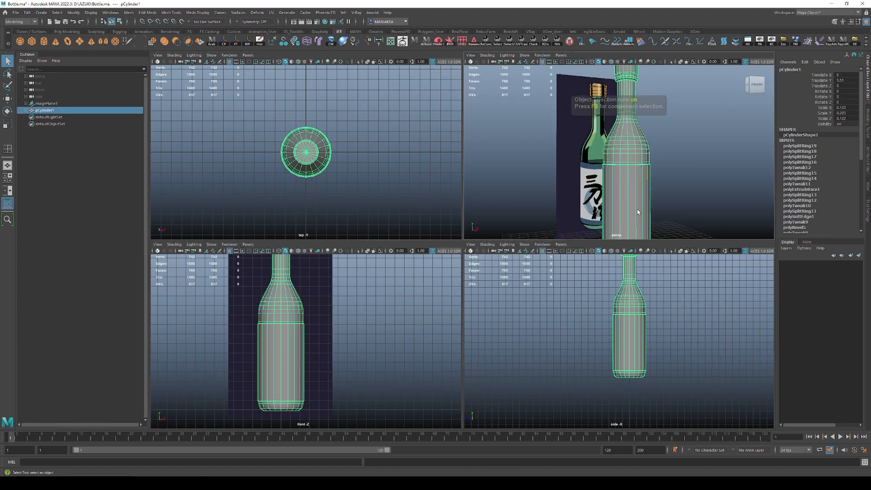
alt+middle_drag(638, 212, 620, 195)
key(space)
alt+drag(609, 197, 488, 277)
key(F11)
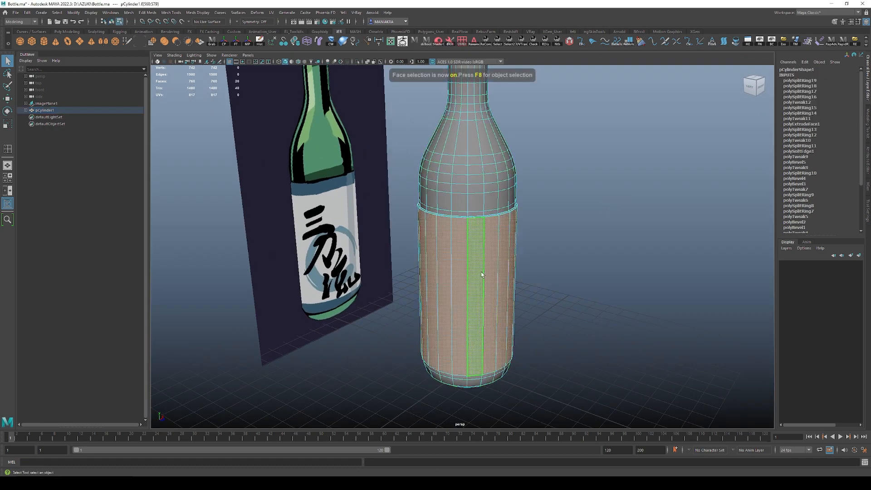
key(F8)
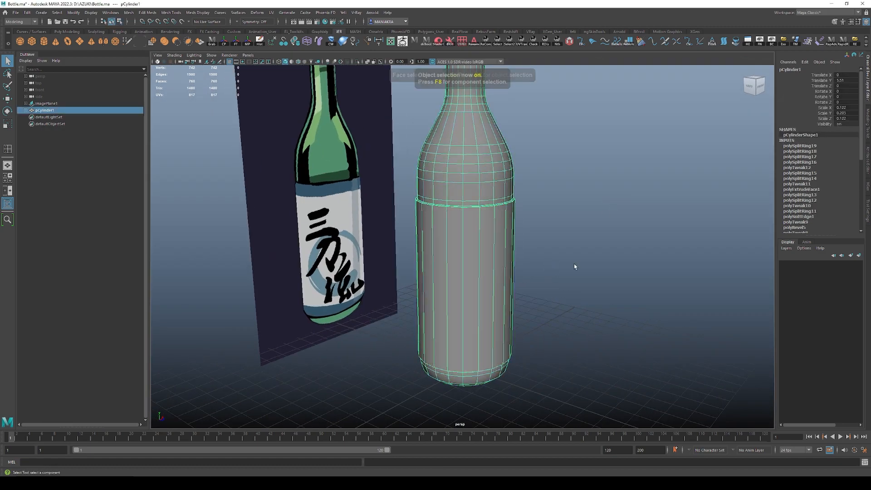
Try dividing the tall label faces with three horizontal edge loops around the band.
click(574, 264)
click(497, 268)
key(y)
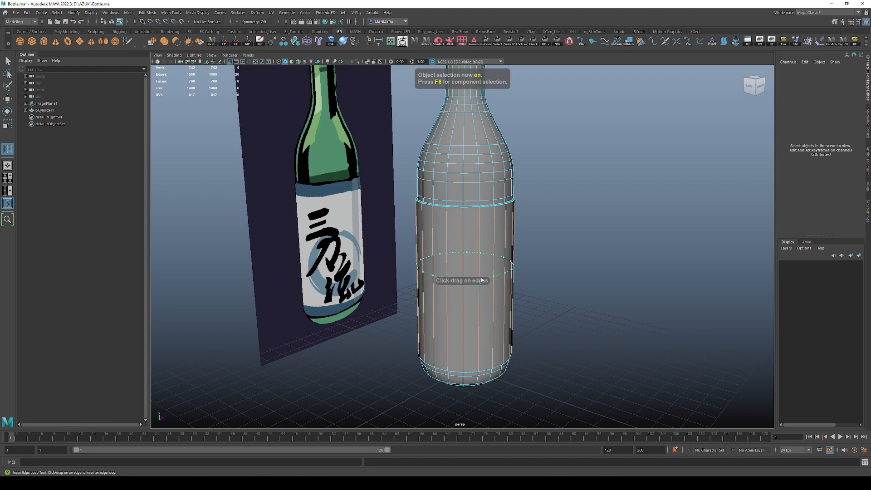
click(482, 280)
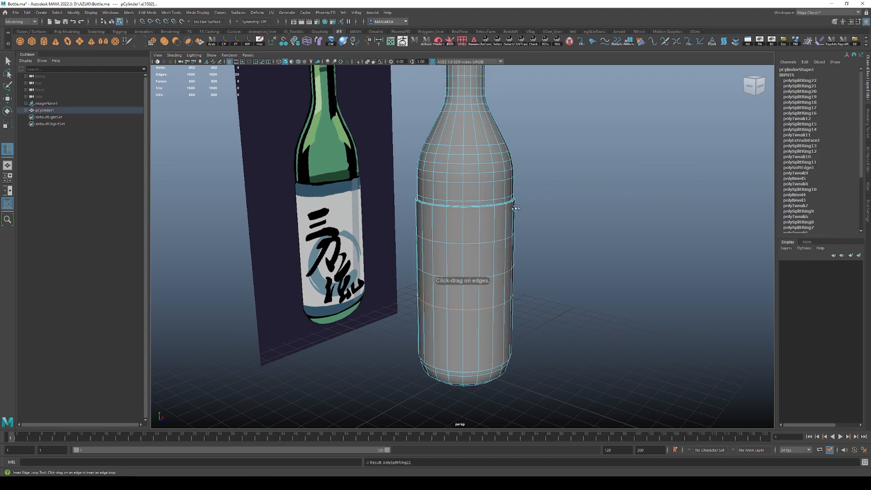
alt+drag(516, 209, 515, 202)
key(ctrl+z)
key(ctrl+z)
key(ctrl+z)
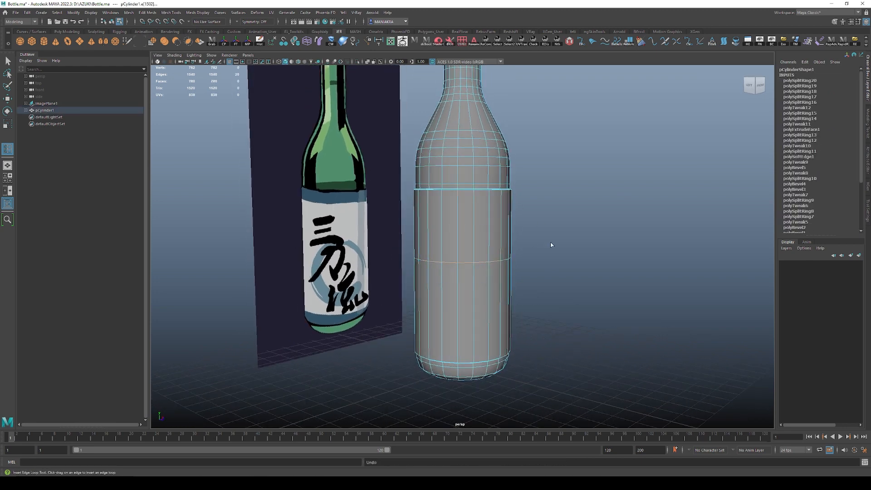
Open the bottle's attributes in object selection and look through its construction history nodes.
key(ctrl+a)
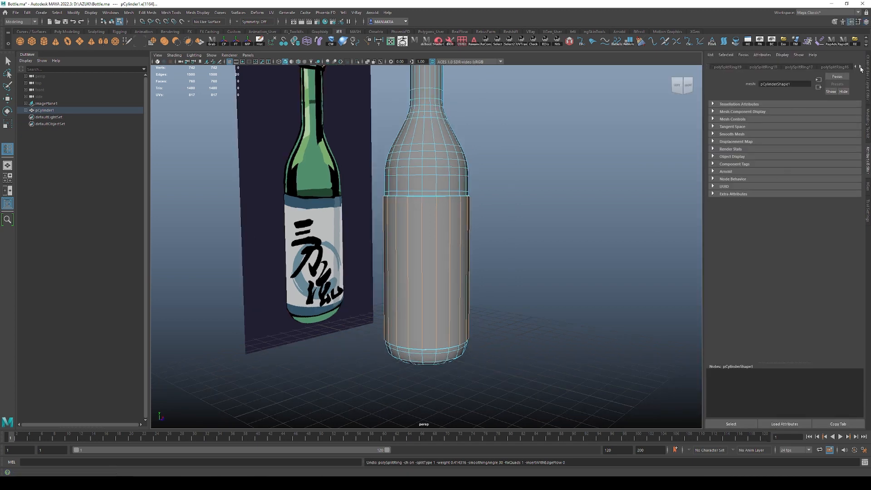
key(q)
key(F8)
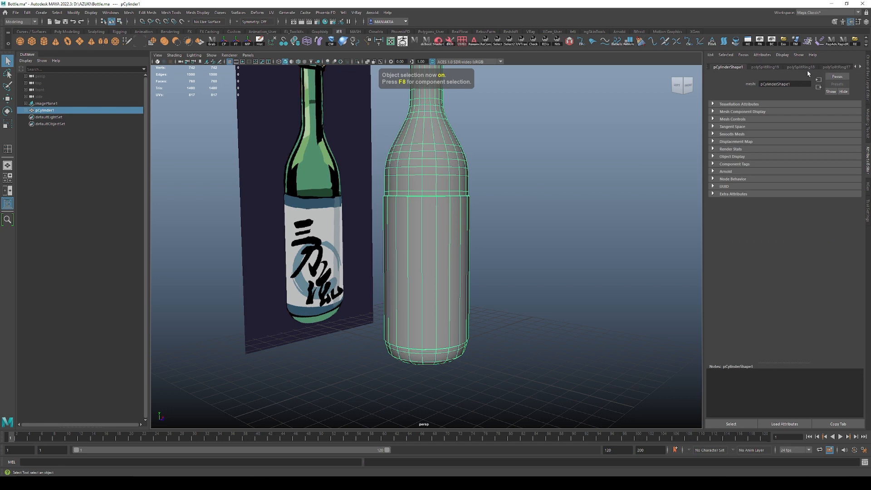
click(532, 203)
click(429, 203)
Delete the bottle's construction history by type.
click(54, 14)
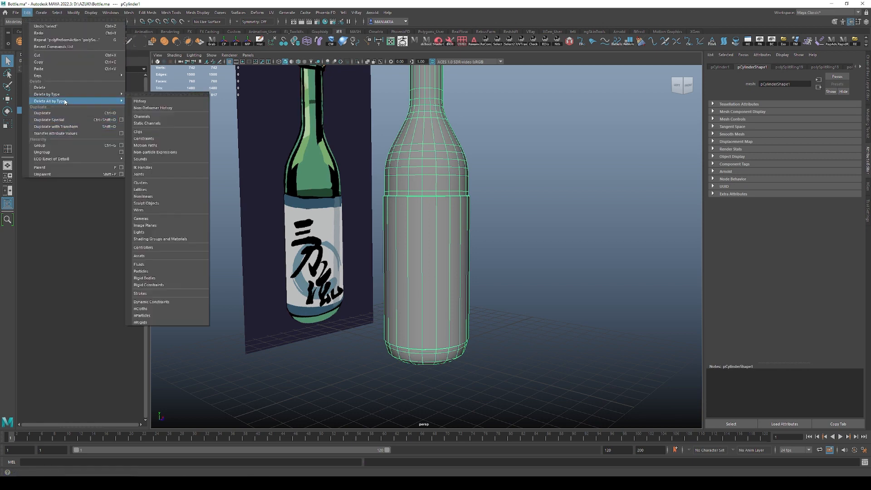
mouse_move(64, 97)
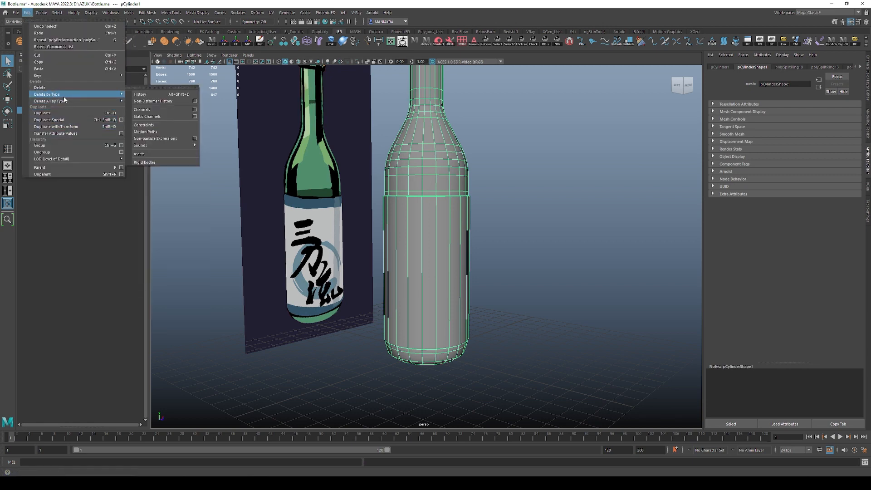
click(162, 95)
click(509, 155)
click(429, 165)
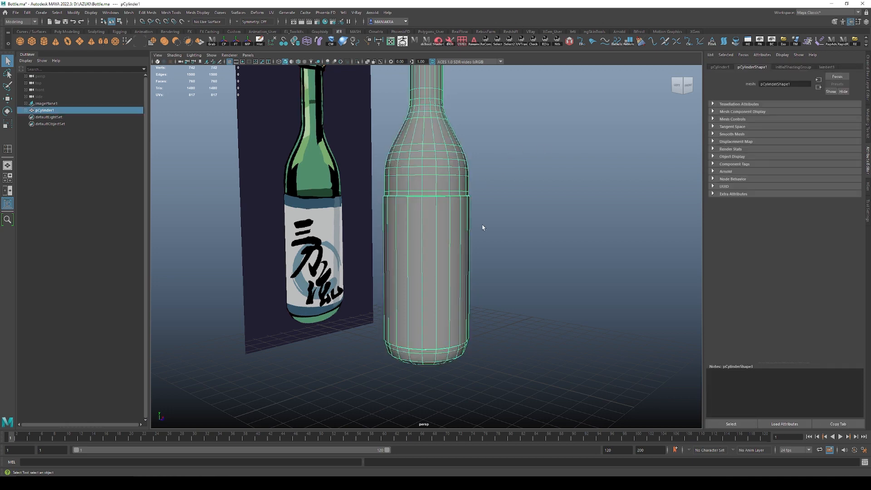
Look over the bottle with its history cleared and save the scene.
alt+drag(483, 227, 452, 265)
click(507, 248)
click(444, 263)
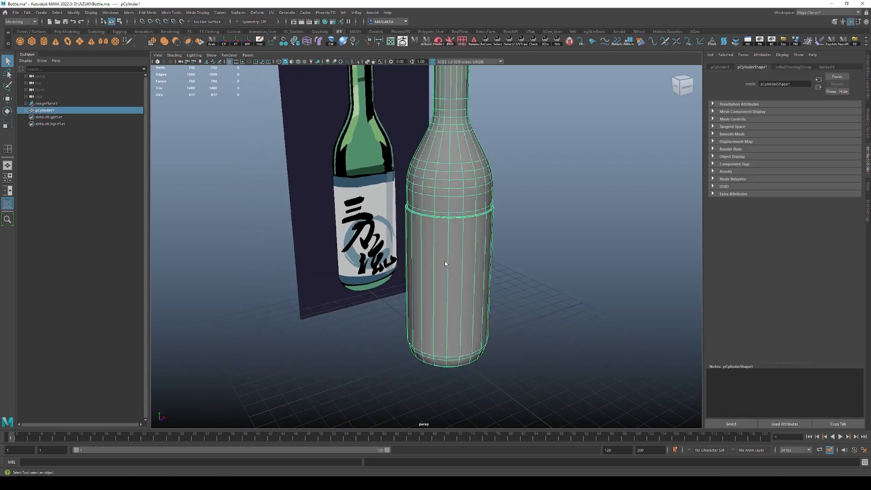
alt+drag(569, 158, 538, 251)
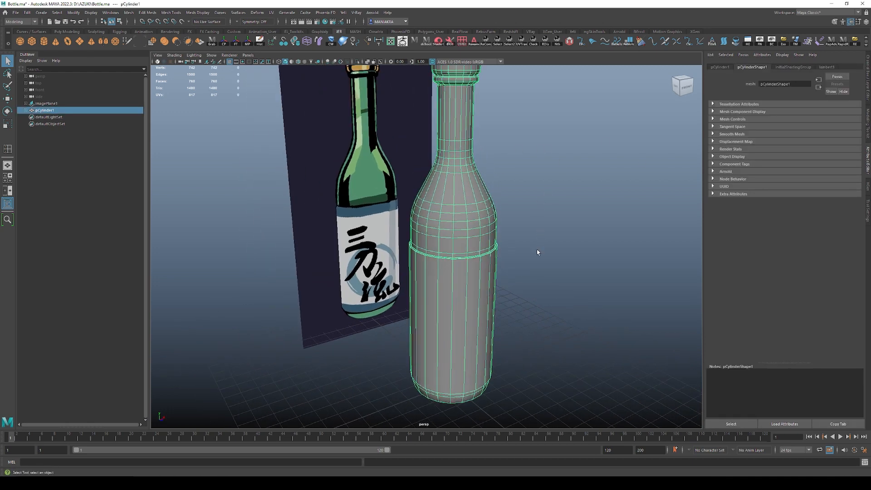
alt+middle_drag(482, 284, 414, 186)
scroll(414, 186, up, 3)
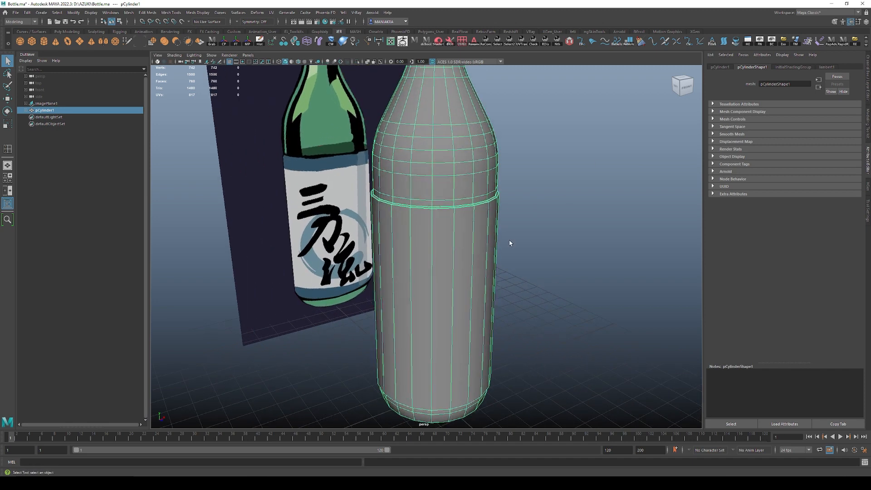
alt+right_drag(510, 241, 473, 219)
click(486, 220)
click(459, 219)
key(ctrl+s)
click(515, 221)
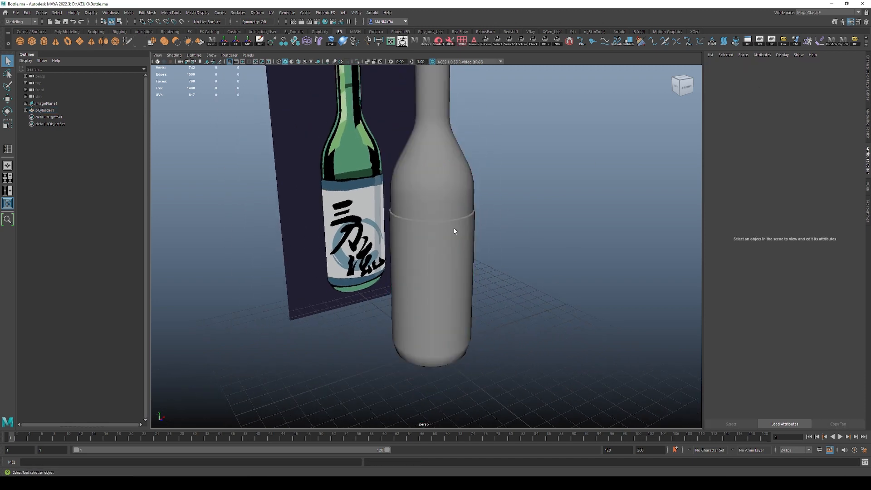
Inspect the unsmoothed bottle's wireframe and label band from several angles beside the reference.
click(456, 231)
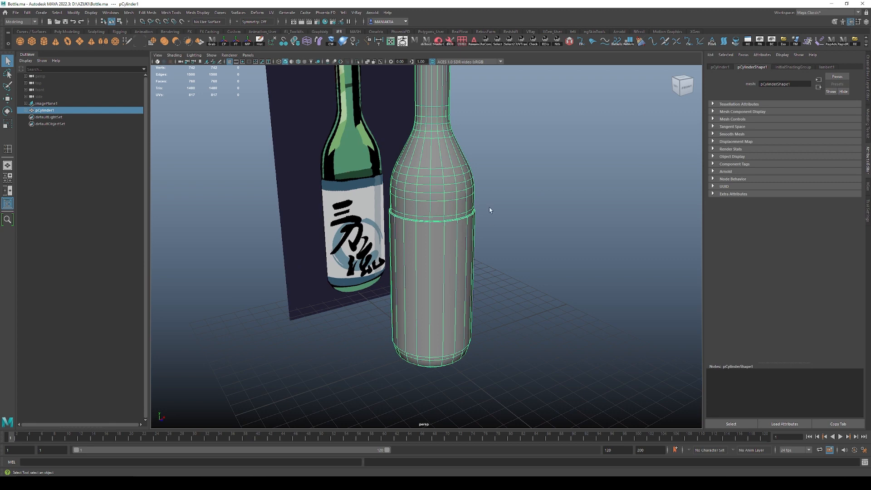
alt+right_drag(490, 210, 458, 227)
alt+middle_drag(458, 227, 444, 291)
alt+drag(444, 291, 393, 253)
alt+right_drag(434, 305, 429, 376)
alt+middle_drag(429, 377, 437, 291)
alt+drag(437, 292, 453, 260)
key(y)
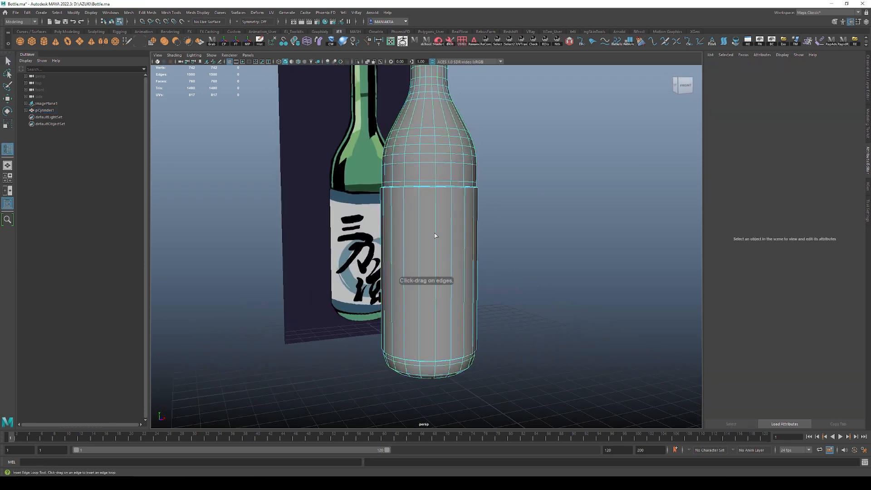
click(438, 229)
key(F8)
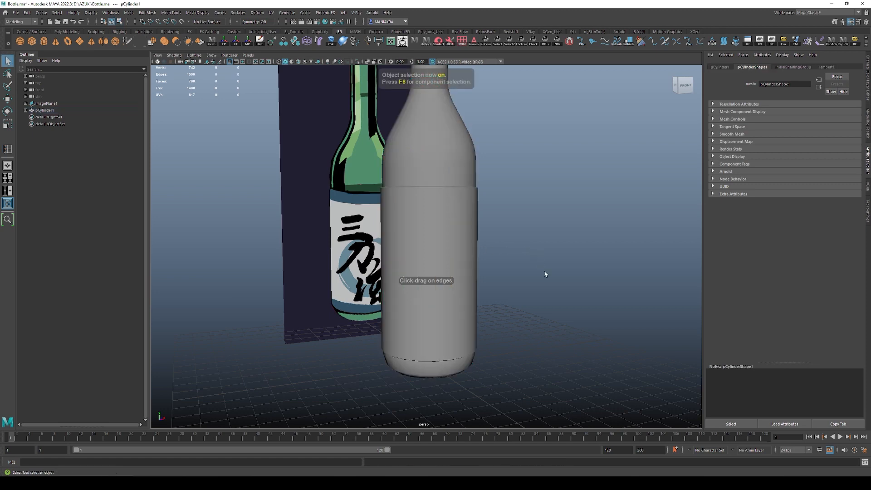
alt+middle_drag(545, 273, 541, 295)
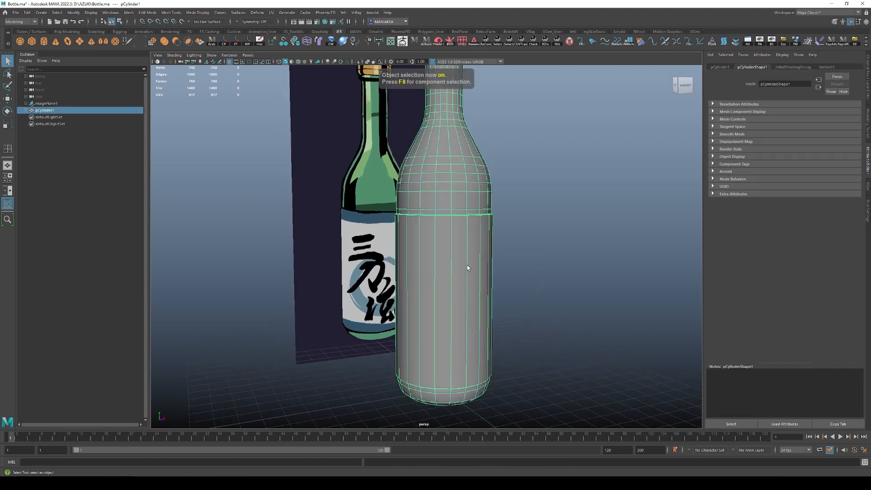
Try rotating the vertices of the bottle's upper half, undo the rotation, and return to object selection.
alt+drag(468, 268, 507, 261)
alt+right_drag(522, 251, 425, 223)
key(F9)
drag(532, 110, 415, 245)
key(w)
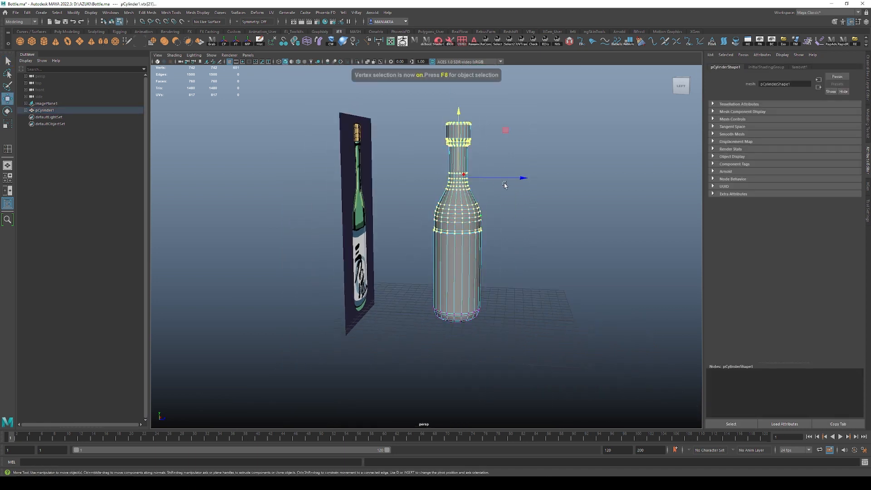
key(e)
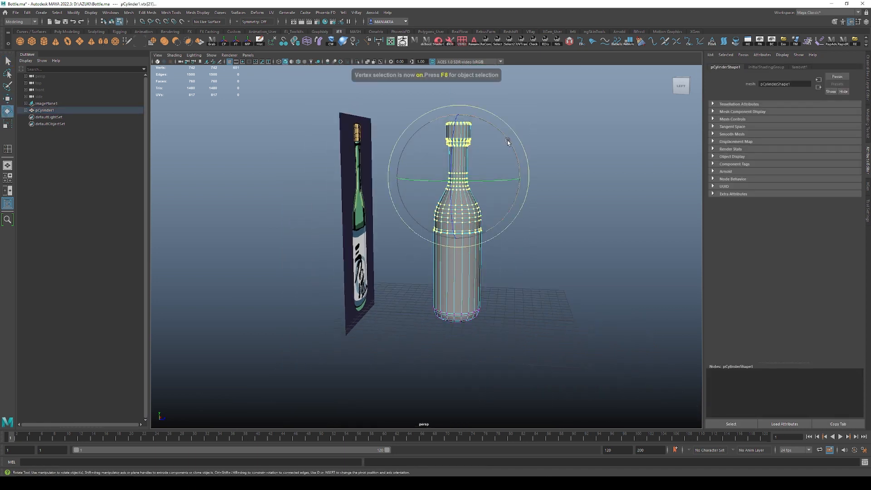
drag(507, 142, 439, 266)
alt+drag(521, 304, 393, 244)
key(ctrl+z)
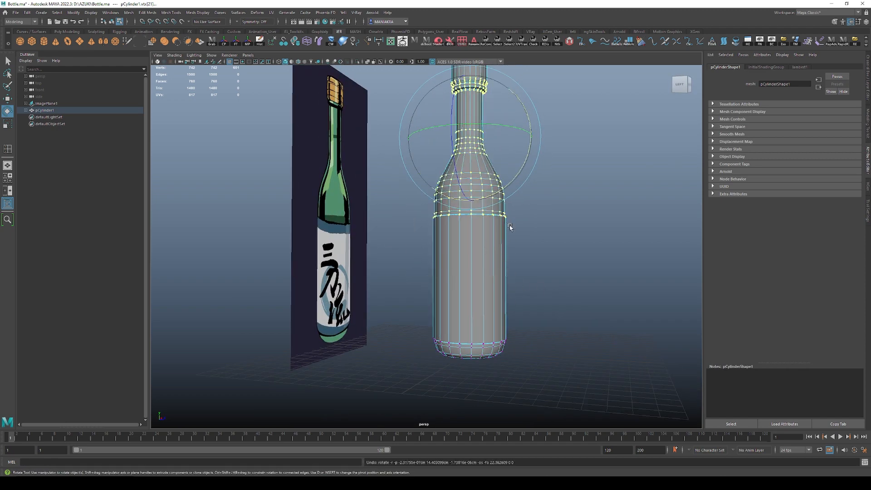
key(q)
click(546, 276)
key(F8)
Start the Insert Edge Loop tool on the bottle and show the Modeling Toolkit.
alt+right_drag(484, 284, 522, 297)
alt+middle_drag(522, 297, 508, 311)
key(y)
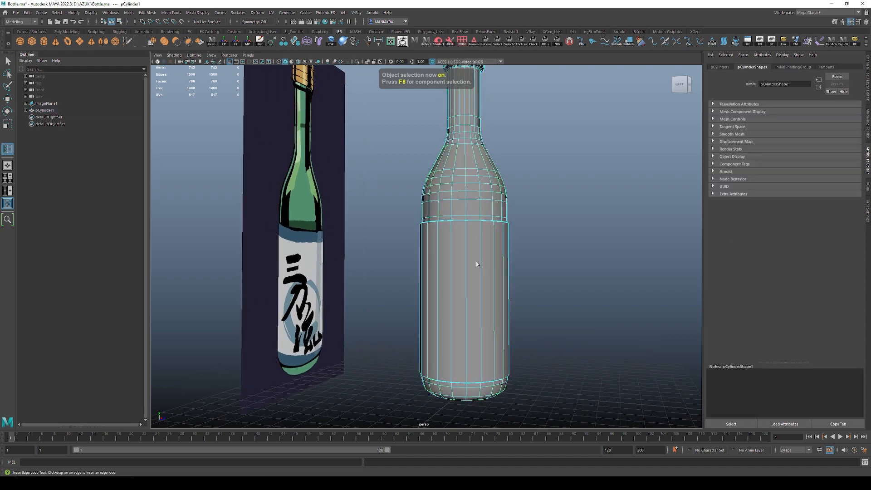
click(477, 264)
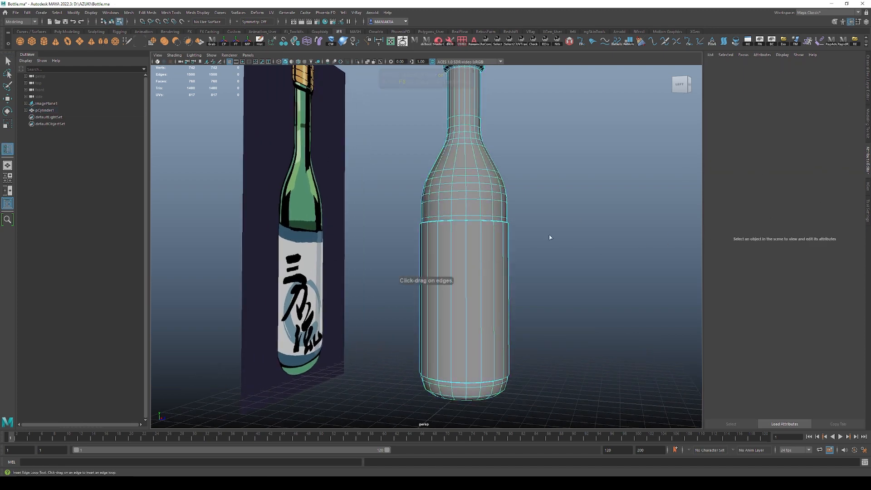
click(868, 125)
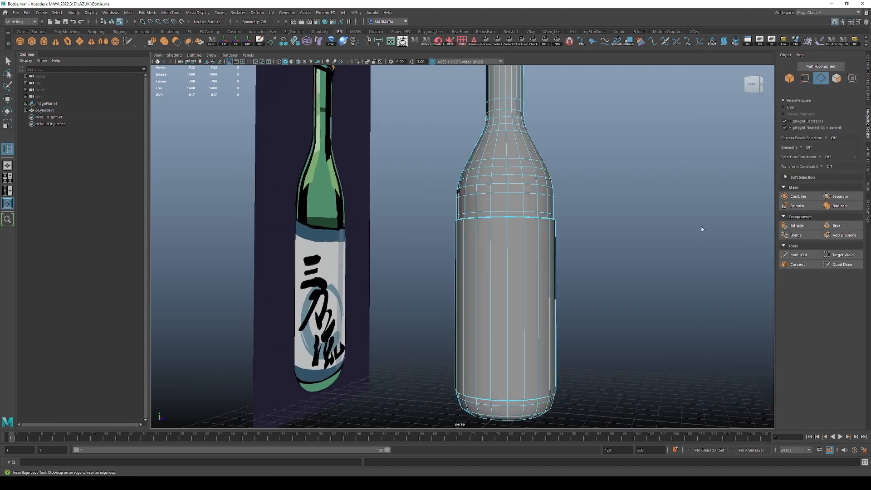
alt+drag(640, 233, 516, 261)
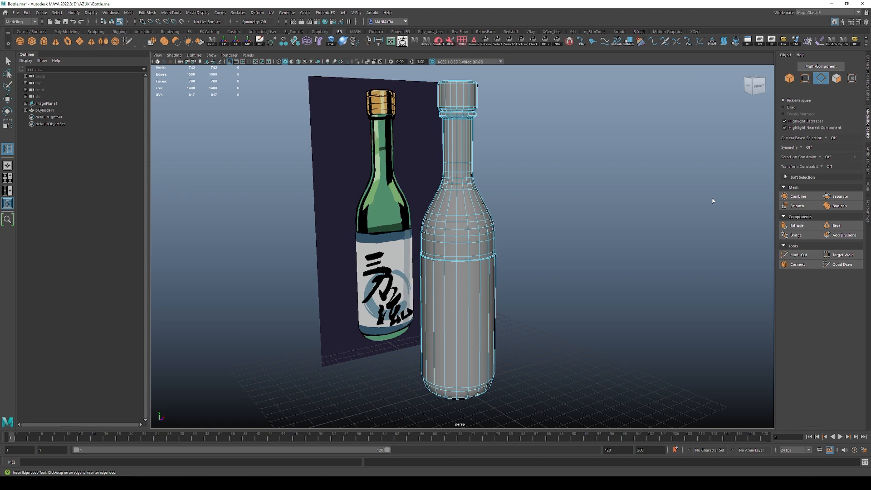
Leave the edge loop tool, look over the shaded bottle beside the reference, and reselect it.
key(F8)
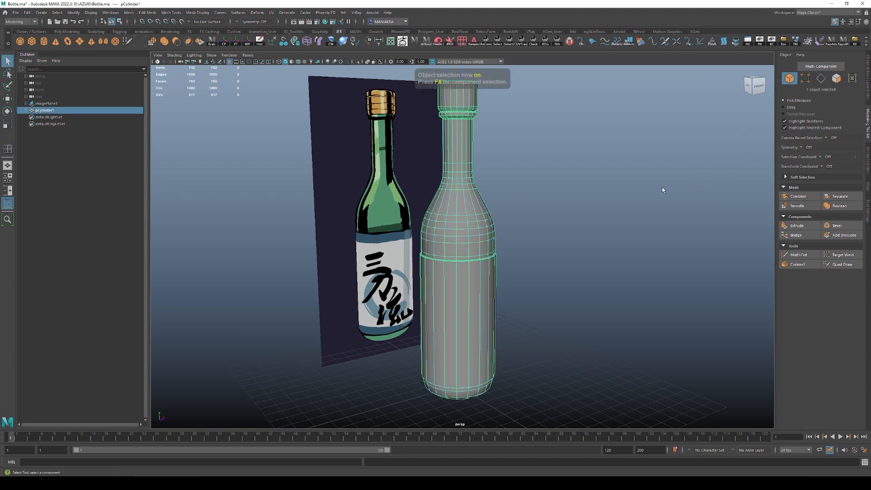
click(554, 179)
alt+drag(554, 179, 428, 194)
alt+right_drag(429, 195, 468, 252)
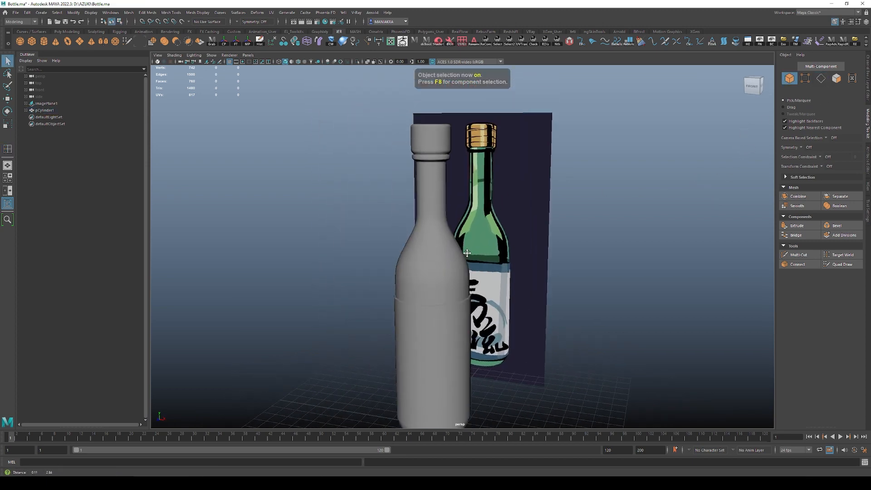
alt+drag(419, 224, 448, 216)
click(441, 217)
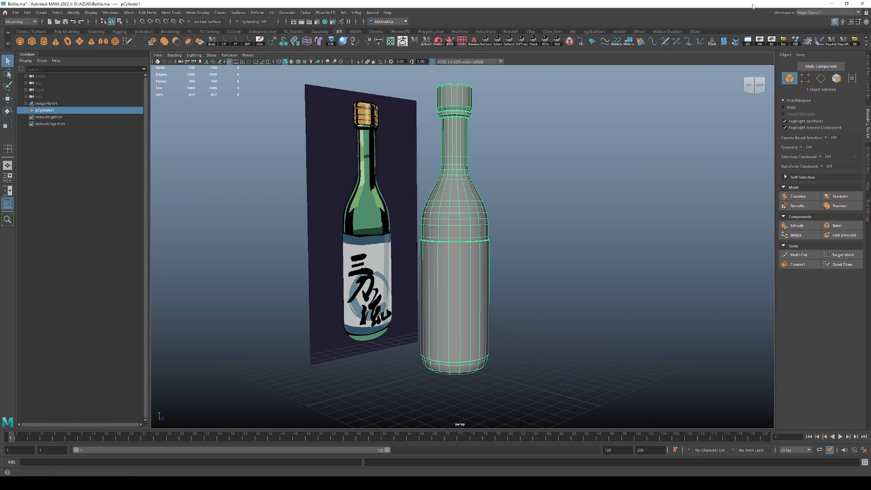
Show the Tool Settings and start the Insert Edge Loop tool on the bottle so its options are listed.
click(859, 23)
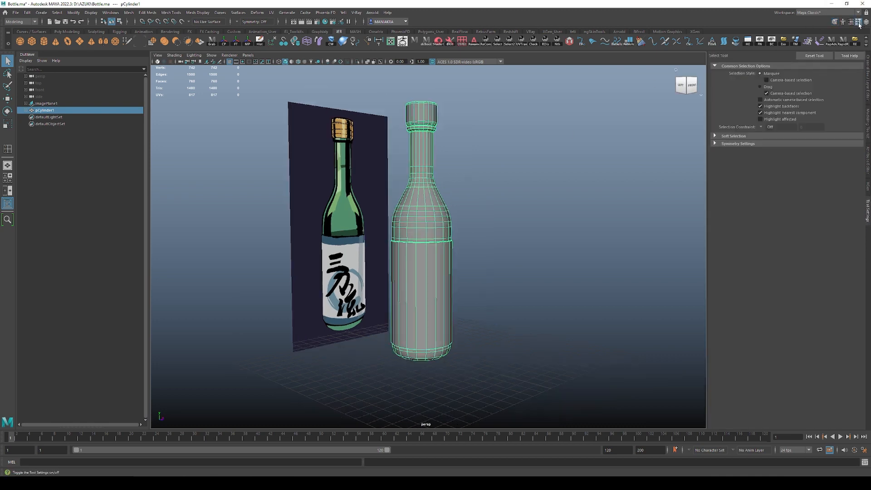
click(716, 143)
click(716, 136)
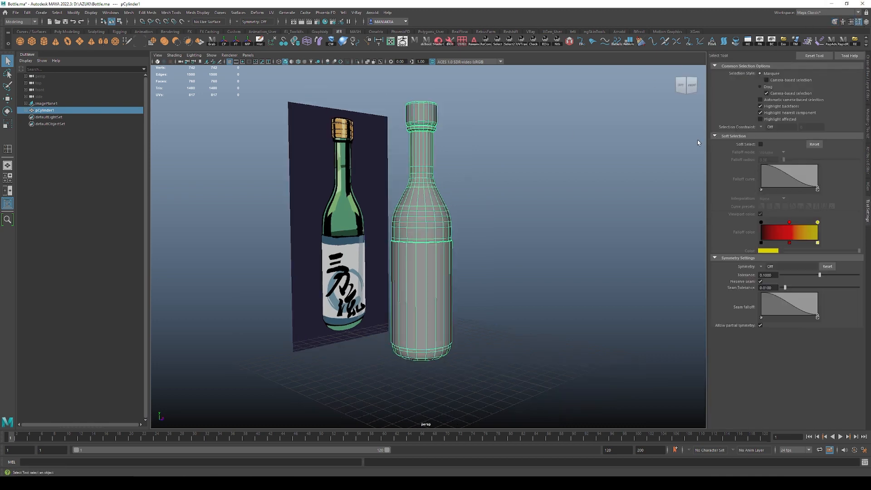
alt+drag(520, 211, 476, 212)
alt+drag(438, 272, 507, 286)
scroll(459, 290, up, 5)
key(y)
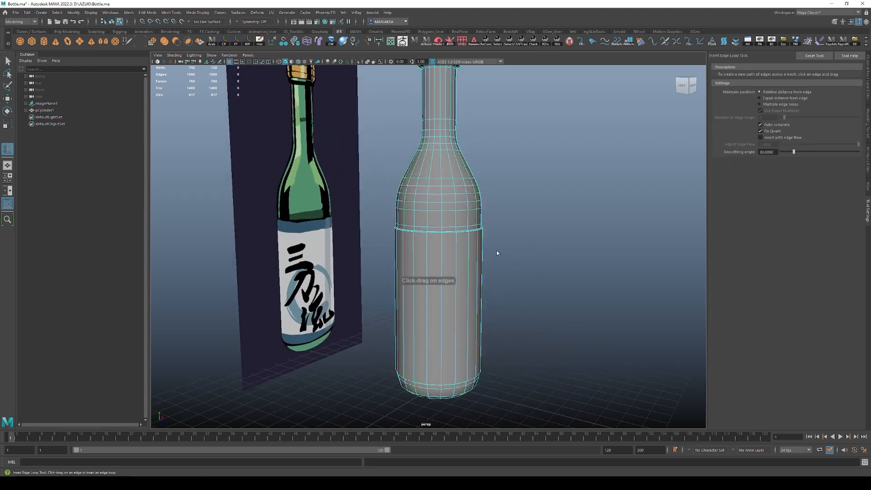
Try inserting two evenly spaced edge loops around the bottle's lower body with Multiple edge loops, and undo them.
drag(456, 269, 473, 216)
key(ctrl+z)
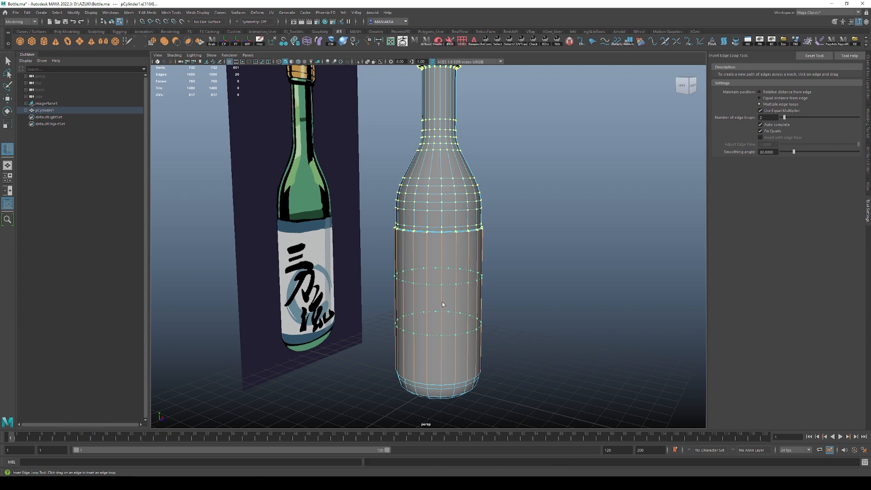
drag(442, 305, 443, 304)
alt+drag(447, 301, 501, 265)
key(ctrl+z)
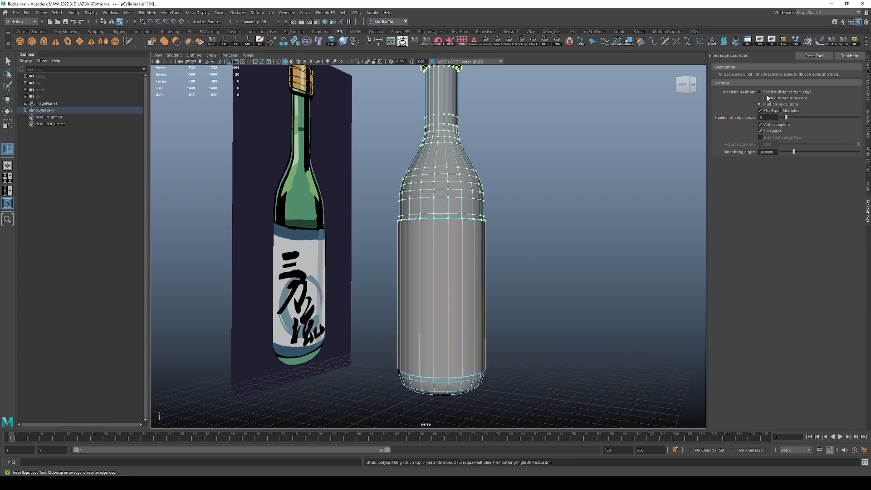
Insert three evenly spaced edge loops around the bottle's lower body and two around the neck.
alt+drag(592, 249, 543, 240)
alt+middle_drag(453, 159, 467, 259)
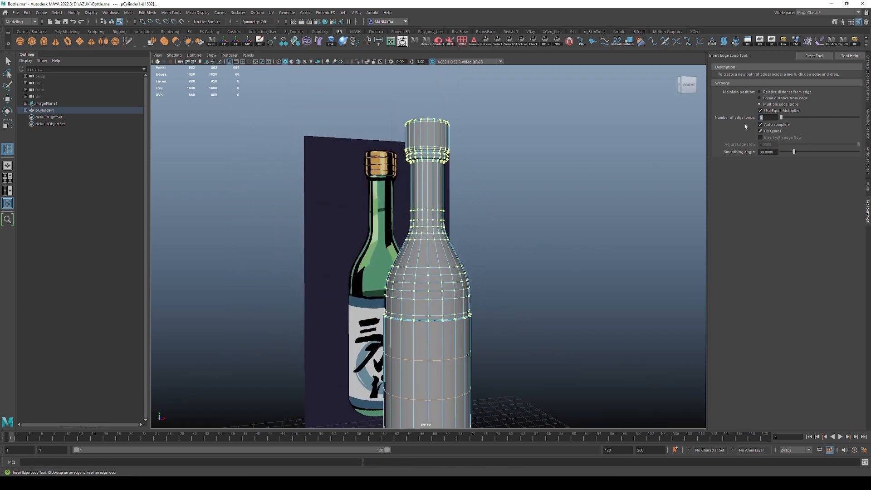
key(F10)
alt+right_drag(528, 237, 496, 255)
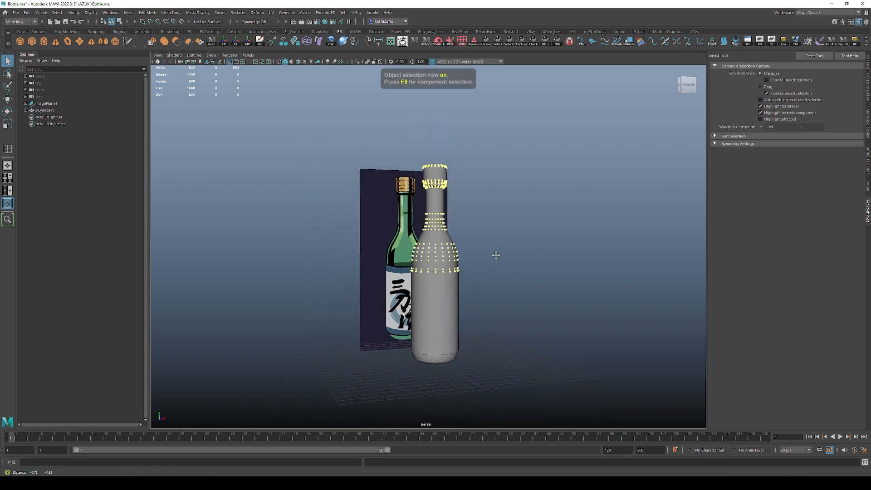
click(444, 250)
alt+right_drag(477, 224, 692, 147)
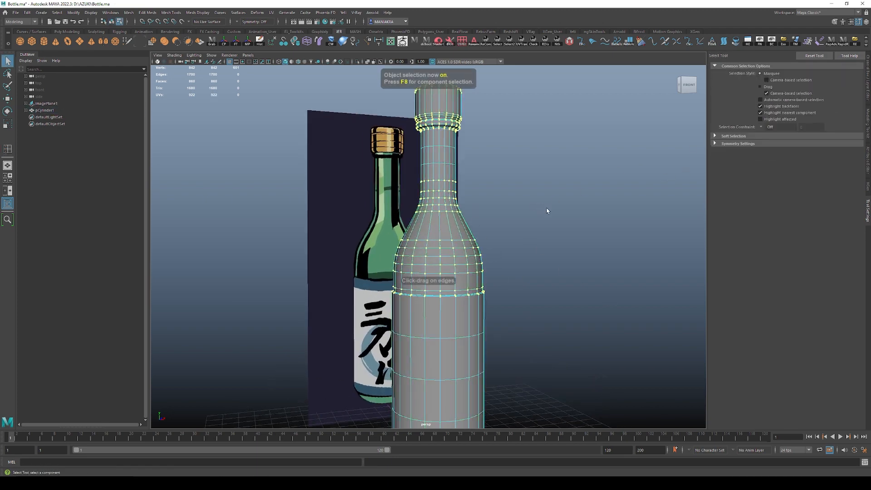
Try to clear the lingering vertex highlights by toggling the bottle between component, object and vertex selection.
key(F10)
alt+right_drag(599, 247, 556, 300)
alt+drag(556, 300, 476, 291)
key(F8)
key(F8)
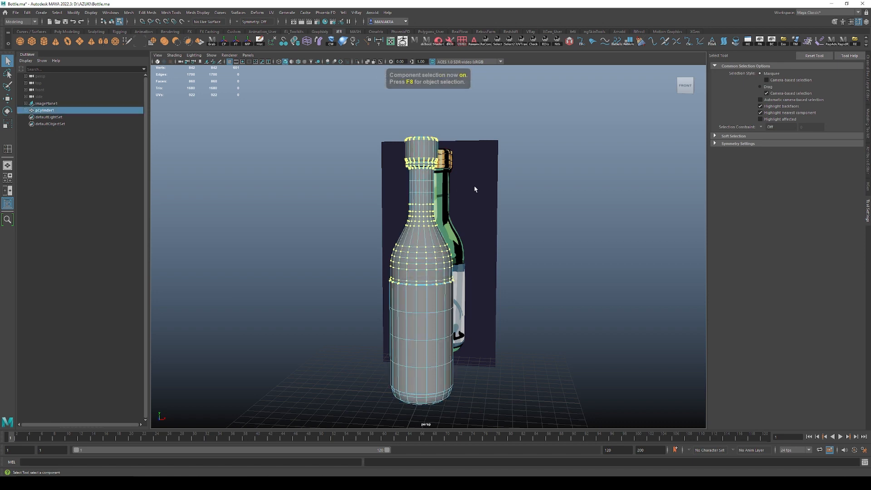
key(F8)
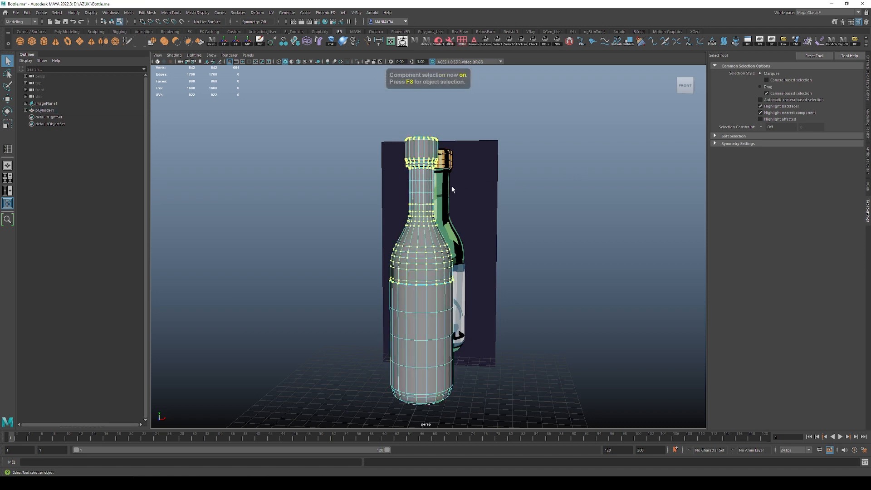
key(F8)
key(F8)
key(F9)
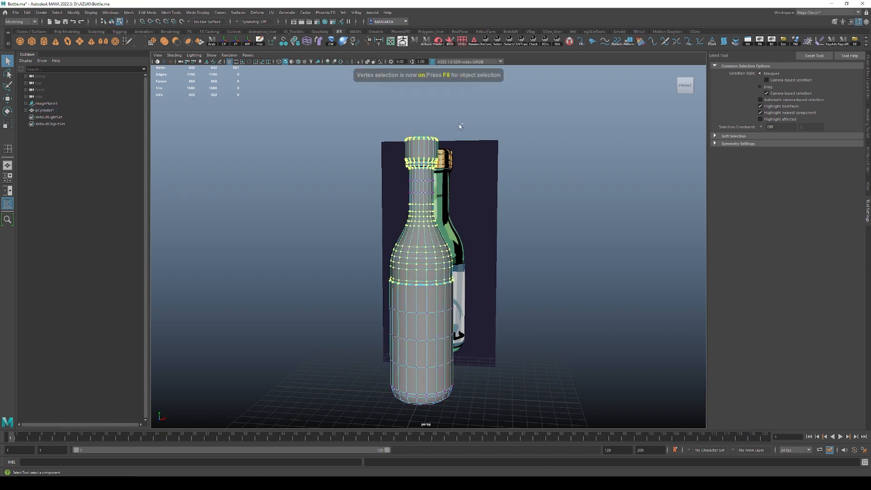
Deselect and reselect the bottle in object selection and show its Channel Box.
click(560, 230)
alt+drag(560, 230, 526, 313)
key(F8)
click(538, 275)
click(471, 334)
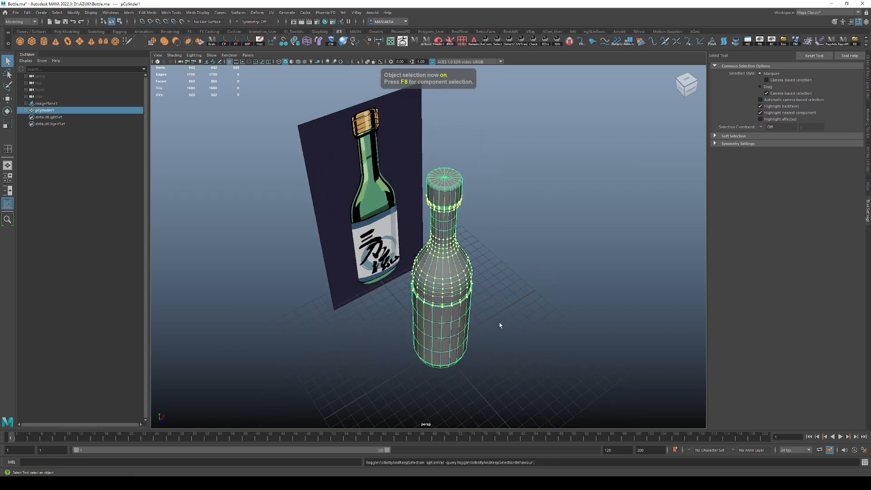
click(261, 41)
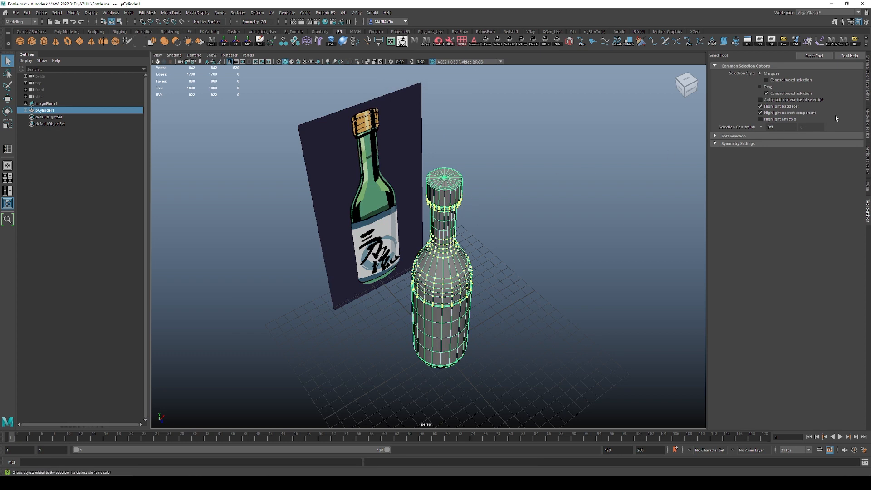
click(868, 82)
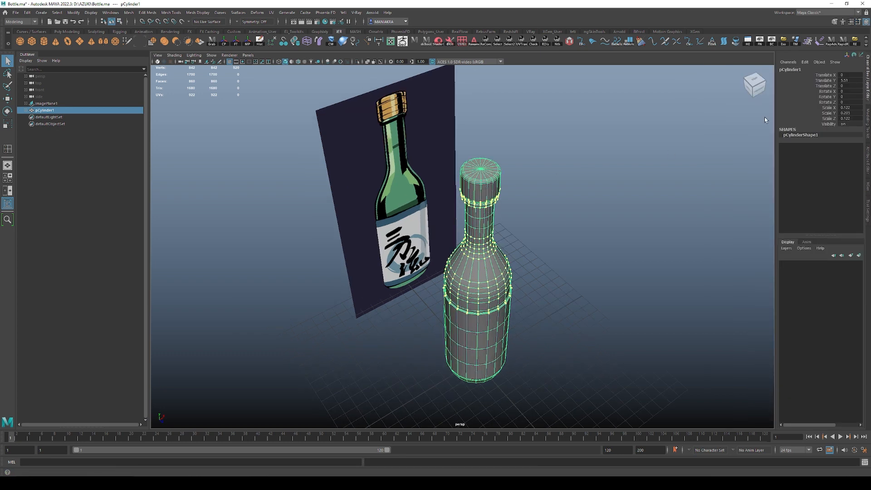
Inspect the highlighted vertices around the neck ring up close in vertex and object selection, and save the scene.
alt+drag(527, 194, 497, 196)
alt+right_drag(497, 196, 522, 313)
scroll(454, 221, up, 2)
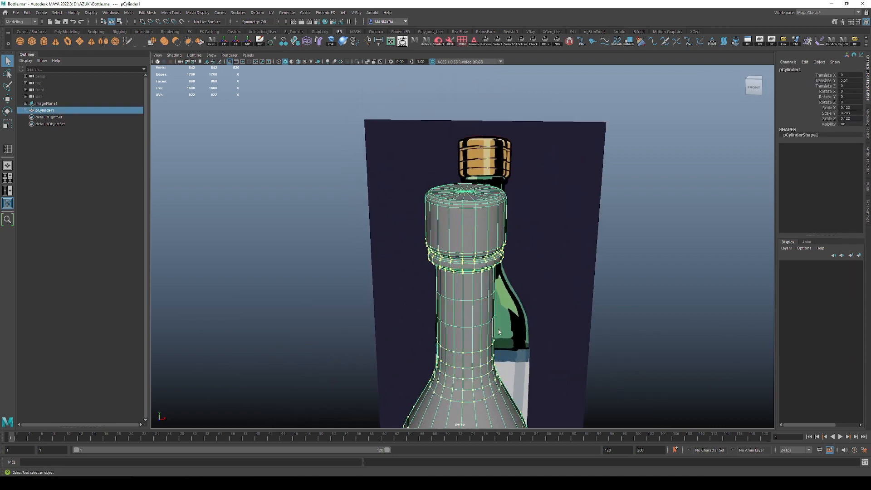
key(F9)
scroll(471, 264, up, 8)
key(F8)
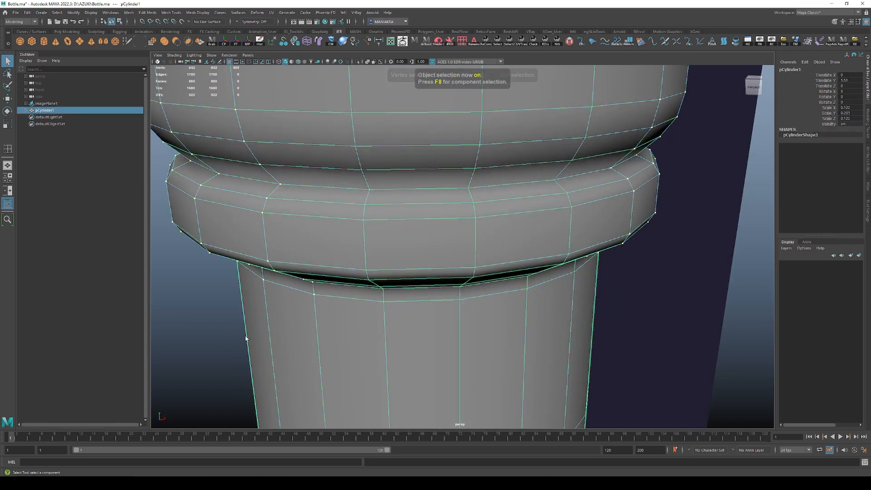
scroll(272, 281, down, 5)
key(ctrl+s)
Look through the Heads Up Display options for the leftover vertex highlights and reselect the bottle.
click(457, 175)
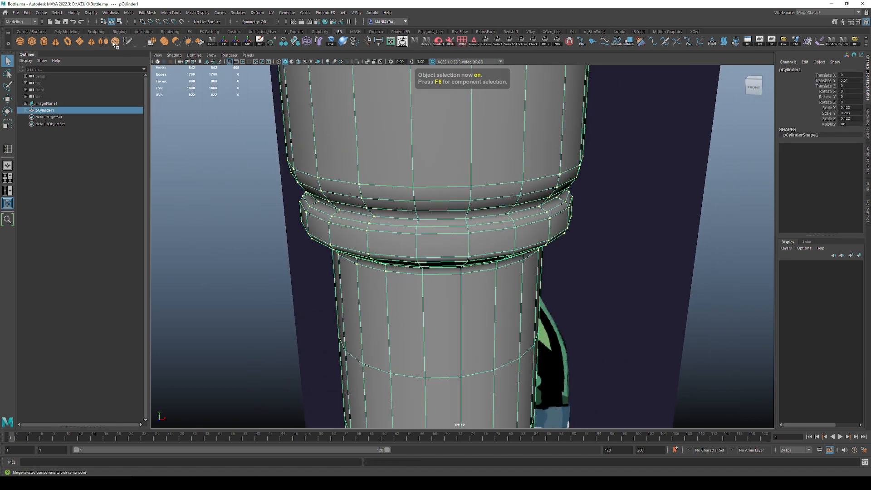
click(90, 13)
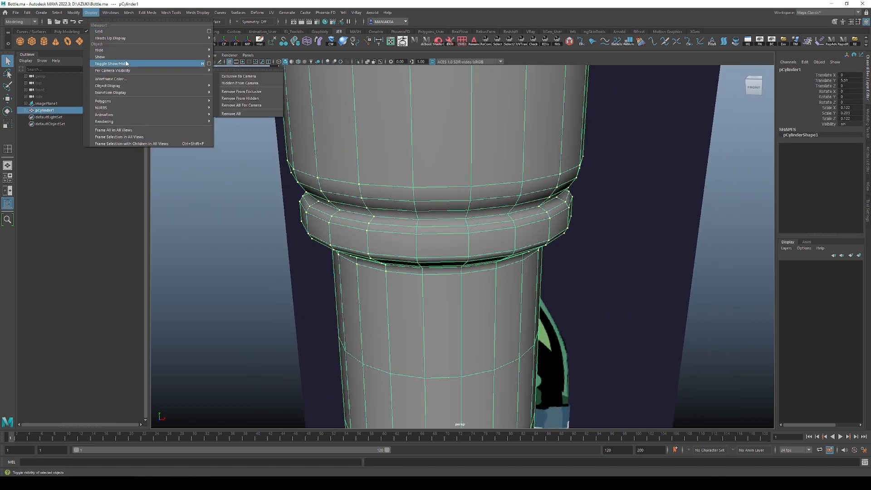
mouse_move(128, 40)
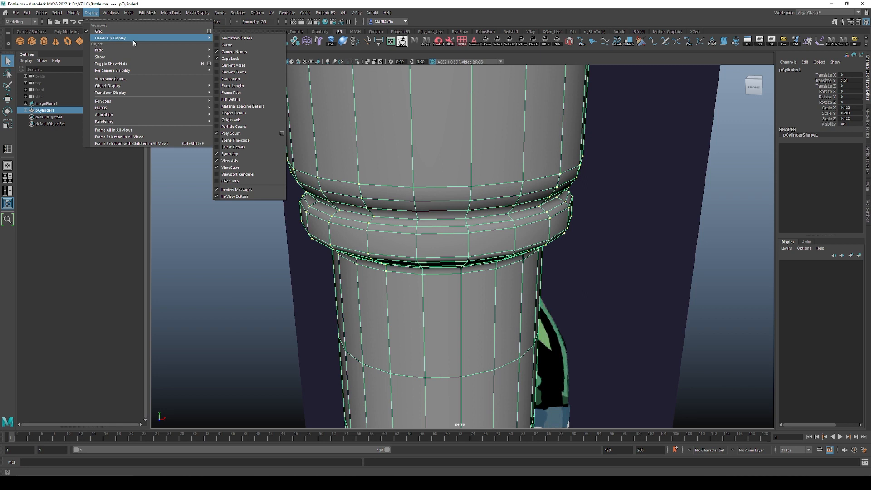
click(236, 285)
key(f)
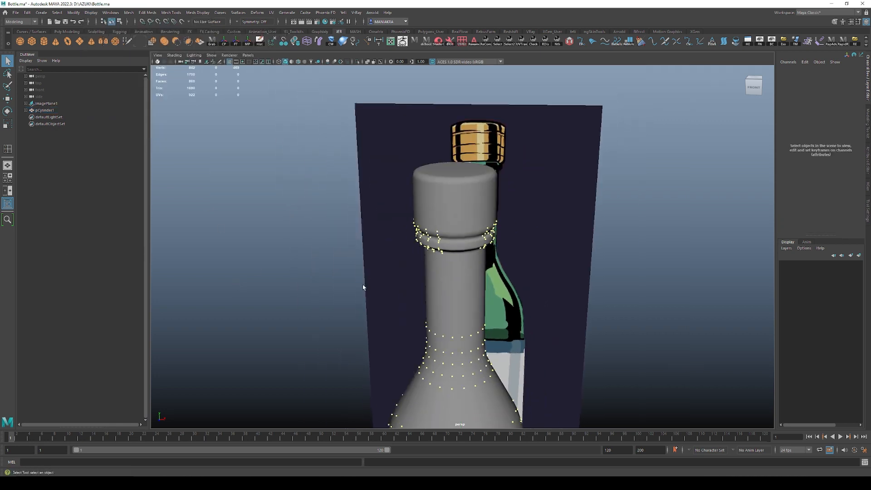
click(439, 308)
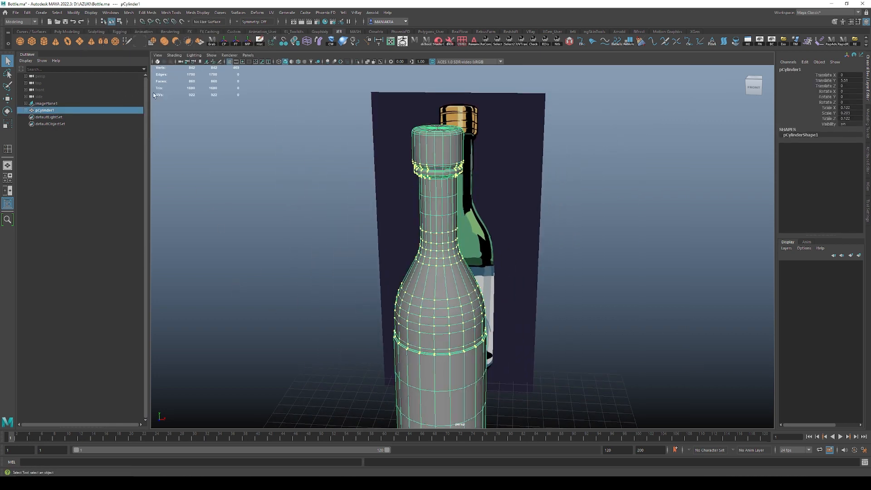
Start a new scene and reopen Bottle.ma from the recent files.
click(16, 13)
click(27, 19)
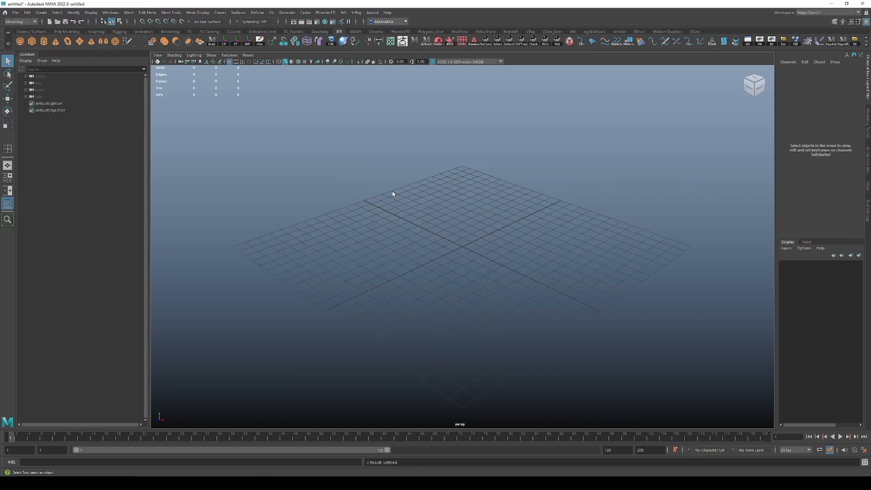
click(18, 13)
mouse_move(68, 227)
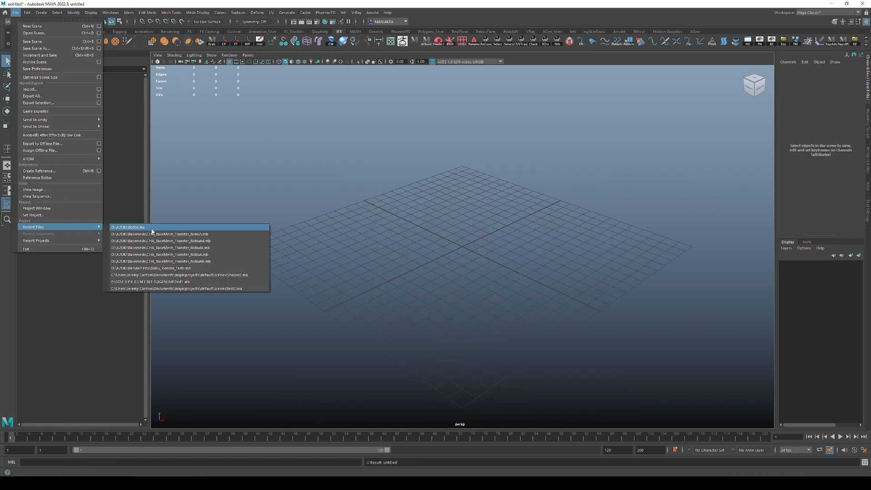
click(152, 229)
Select the reopened bottle and toggle its component selection to check the vertex display.
click(425, 244)
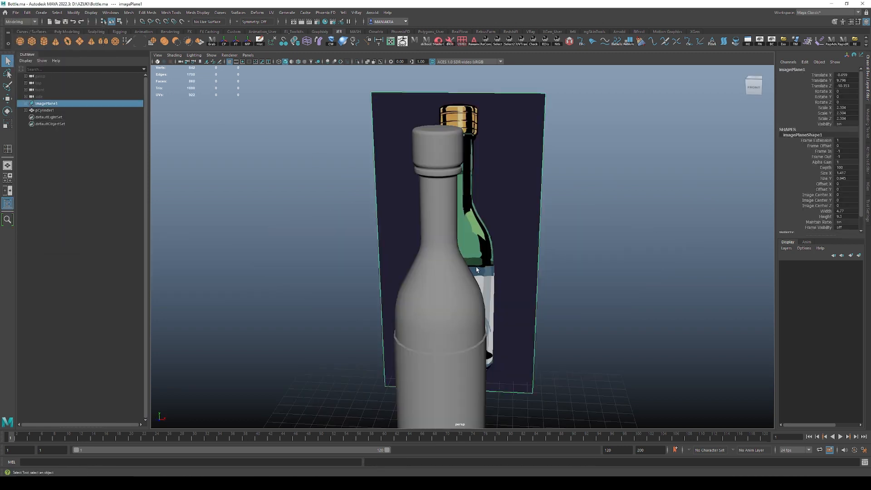
click(459, 278)
scroll(467, 280, down, 3)
key(F8)
key(F8)
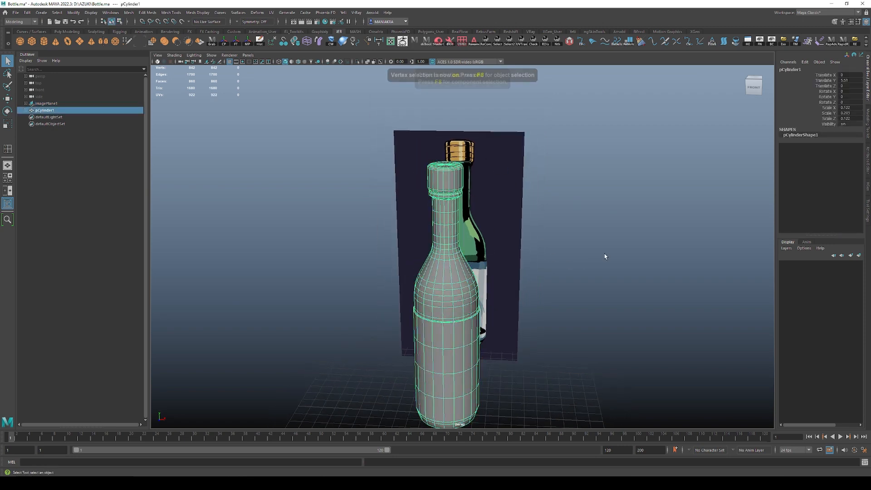
Inspect the bottle against the reference image in perspective and four-view layouts, with the mesh selected and deselected.
click(605, 257)
alt+middle_drag(497, 323, 488, 276)
alt+drag(427, 290, 452, 261)
click(422, 291)
alt+middle_drag(457, 312, 472, 309)
alt+right_drag(473, 309, 482, 310)
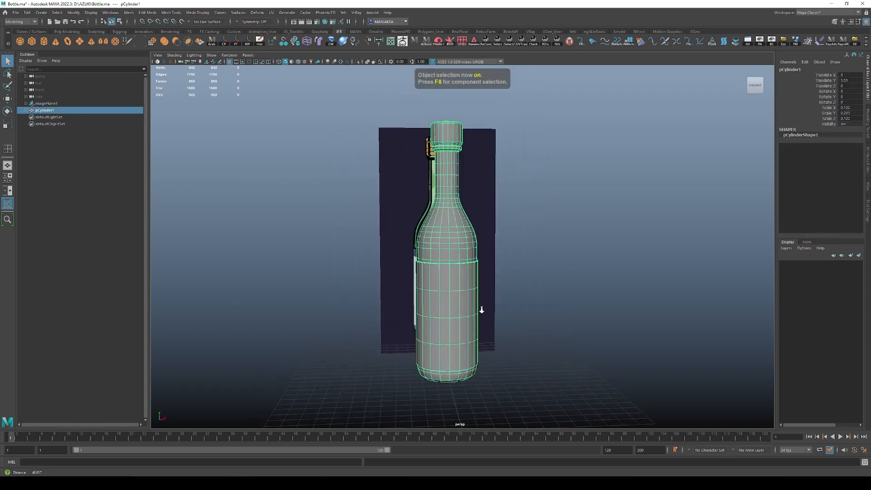
alt+drag(482, 310, 505, 317)
key(space)
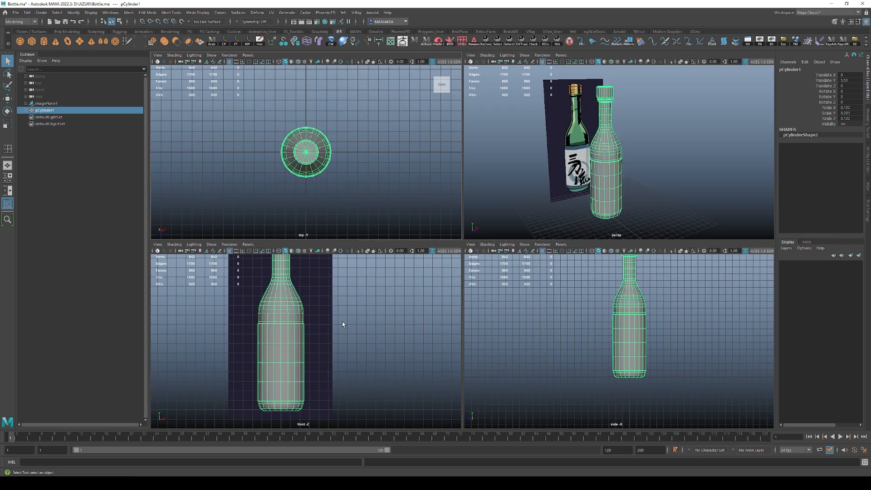
alt+middle_drag(343, 324, 333, 354)
alt+drag(667, 176, 601, 190)
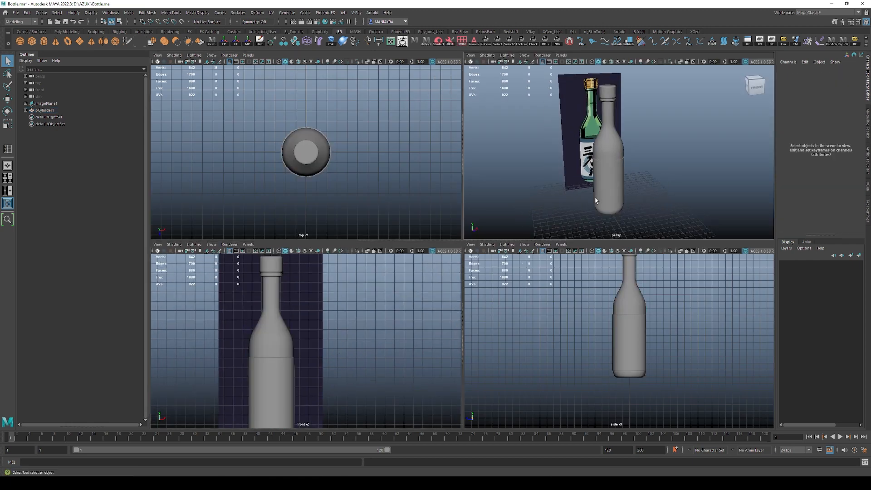
key(h)
key(h)
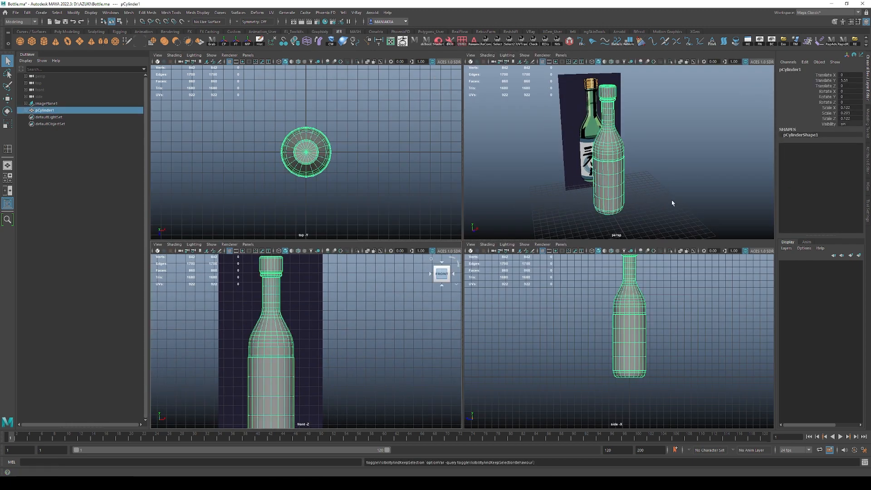
click(674, 202)
mouse_move(676, 182)
alt+mouse_down()
mouse_move(584, 170)
mouse_move(663, 163)
mouse_move(710, 179)
mouse_move(663, 188)
alt+mouse_up()
key(space)
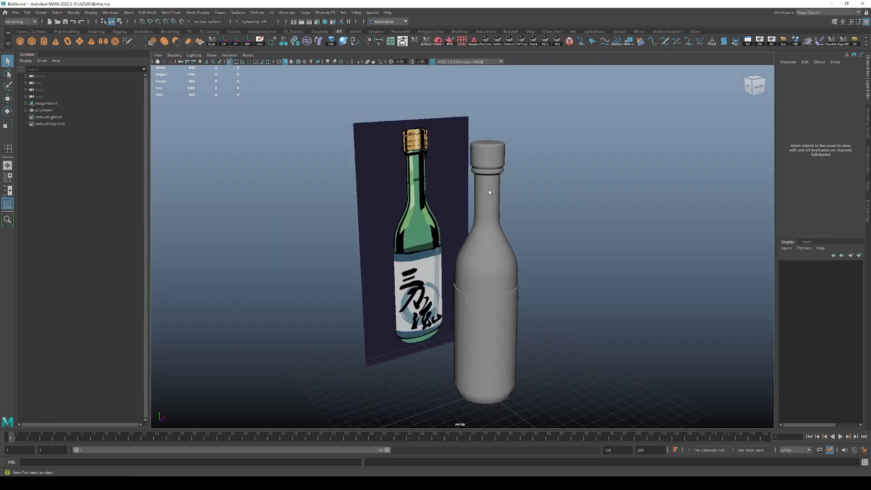
Insert three equally spaced edge loops around the bottle cap, using the Insert Edge Loop Tool's multiple-loops option with equal multiplier.
click(486, 225)
alt+drag(485, 225, 537, 311)
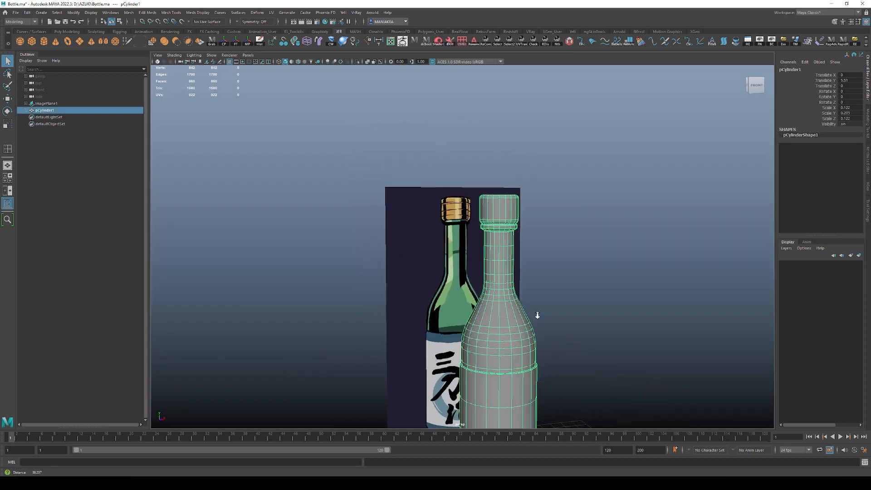
scroll(474, 247, up, 6)
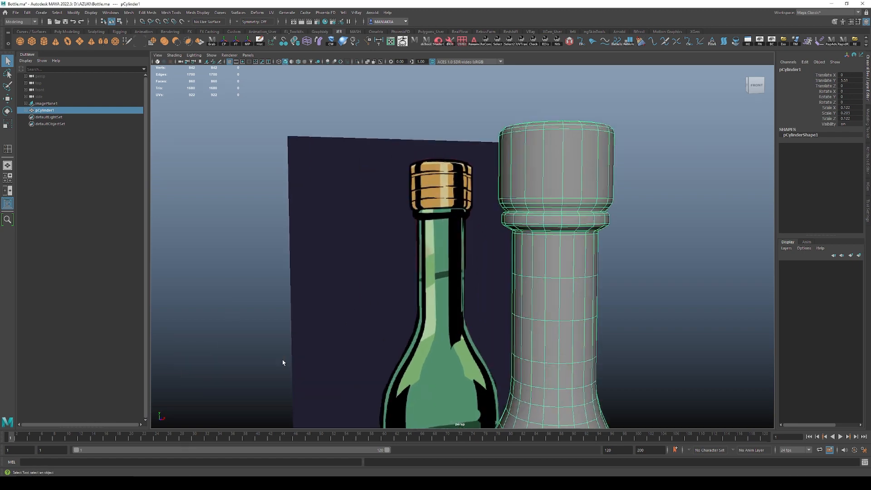
key(space)
scroll(334, 336, up, 5)
key(space)
scroll(501, 397, up, 3)
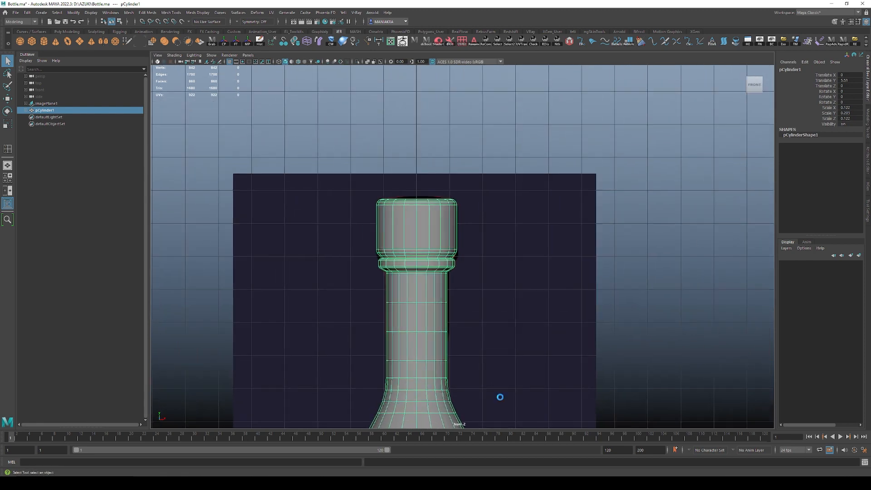
key(4)
scroll(425, 273, up, 3)
alt+middle_drag(392, 196, 460, 235)
scroll(461, 235, up, 2)
key(g)
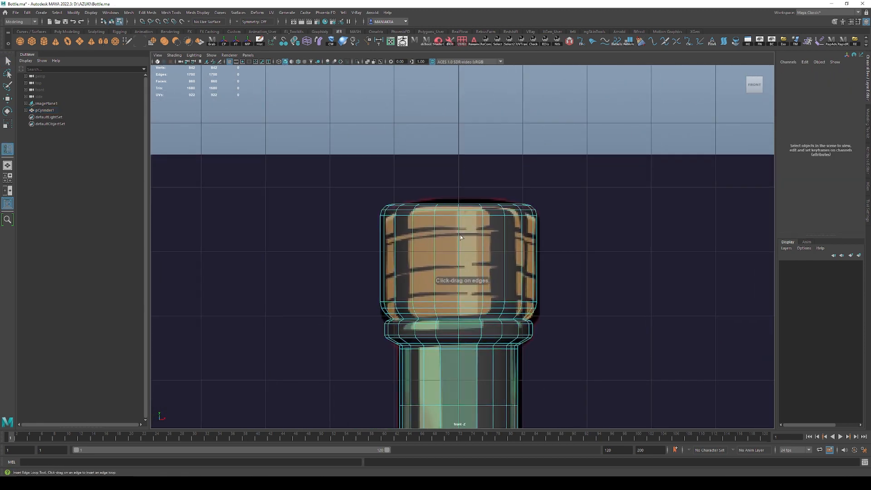
click(459, 231)
key(ctrl+z)
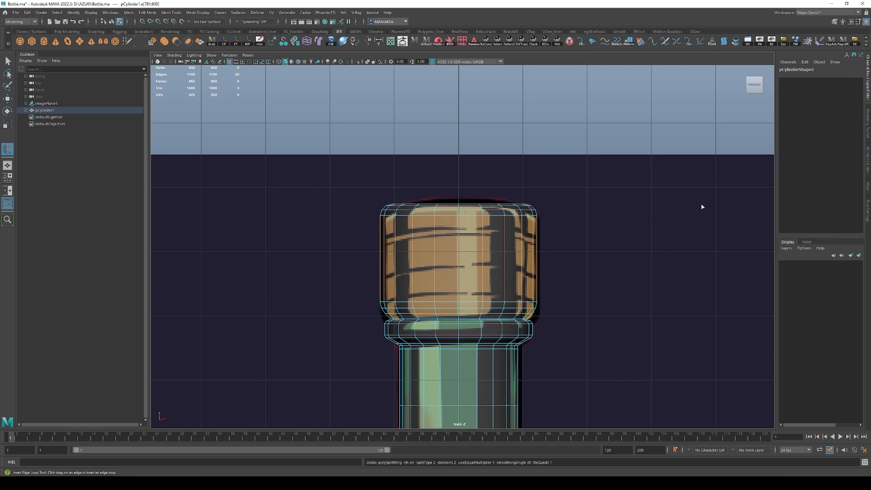
click(869, 209)
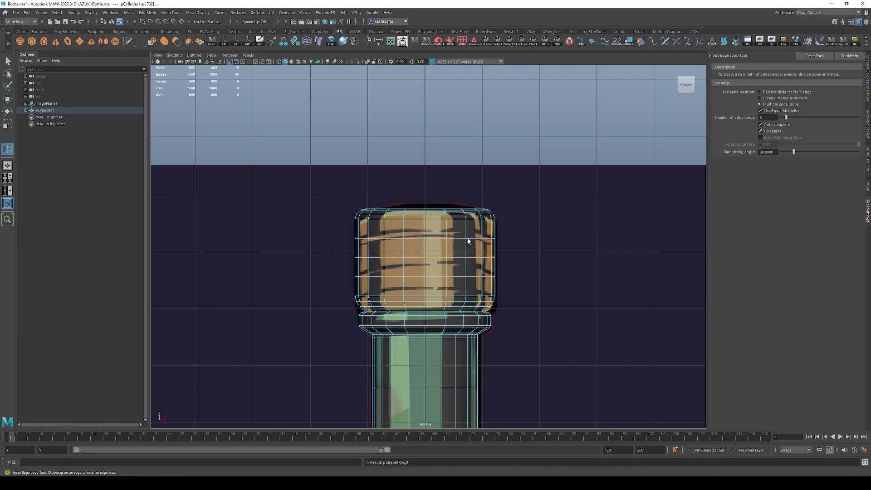
Bevel the cap's three new edge loops with a fraction of 0.14 and 3 segments.
key(space)
key(alt+x)
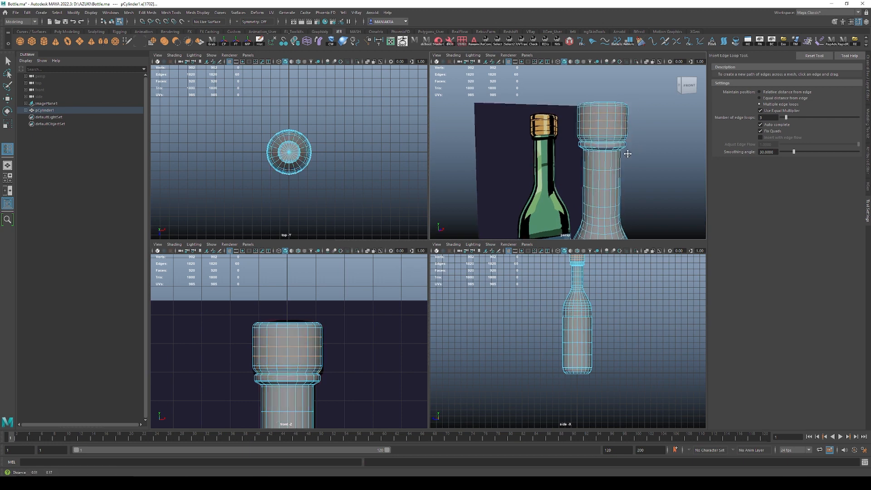
scroll(628, 154, up, 5)
key(q)
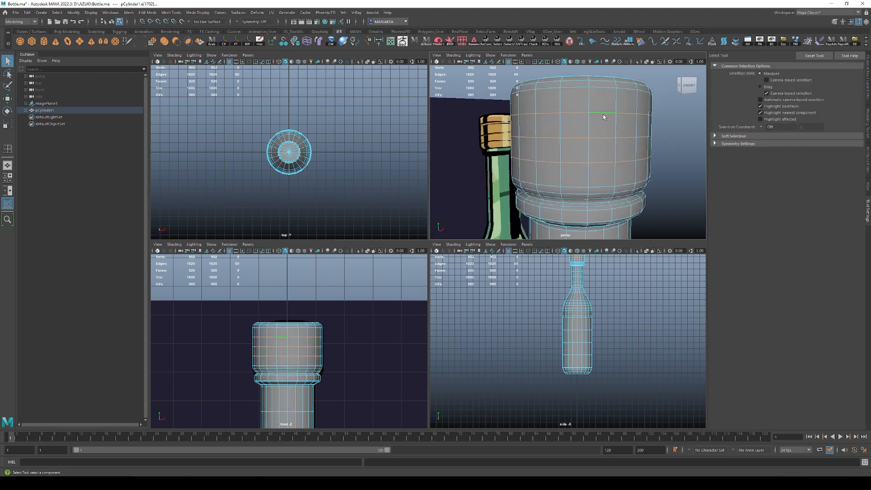
key(F10)
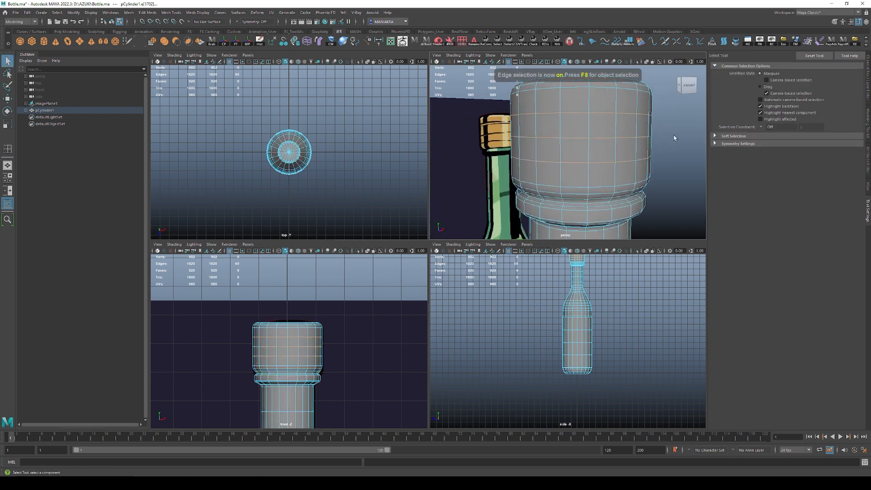
shift+right_drag(675, 138, 650, 157)
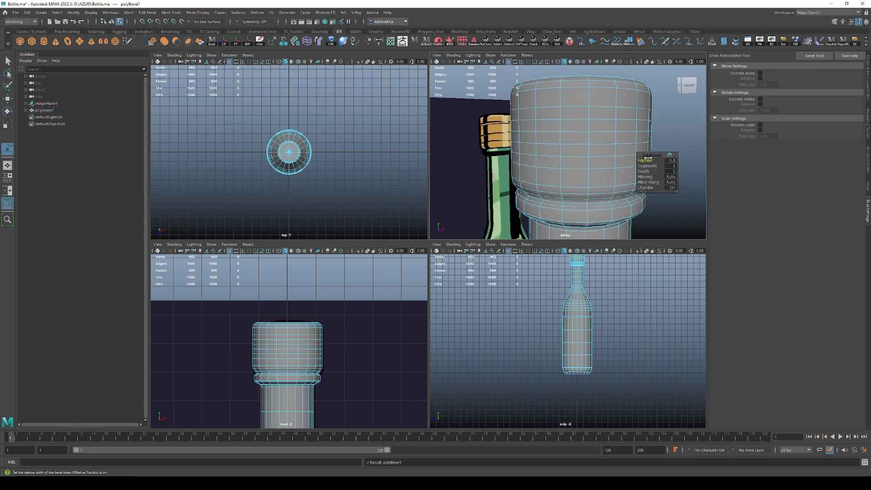
drag(647, 158, 633, 160)
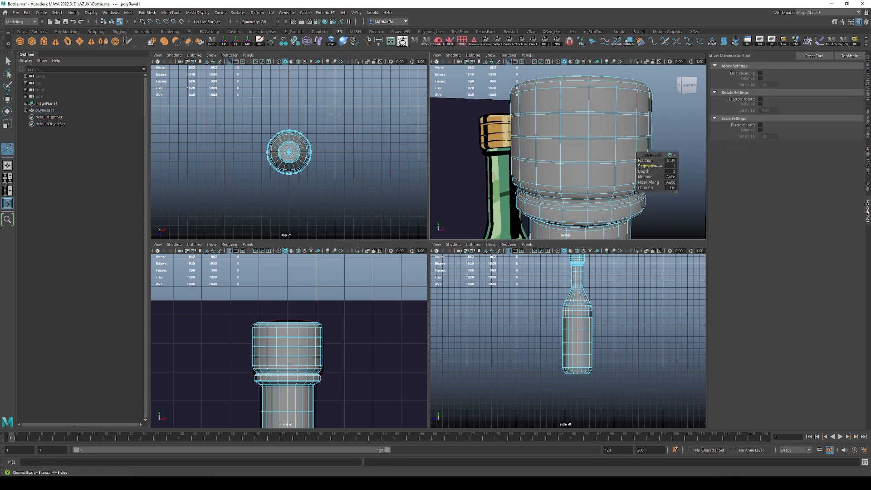
drag(658, 160, 654, 159)
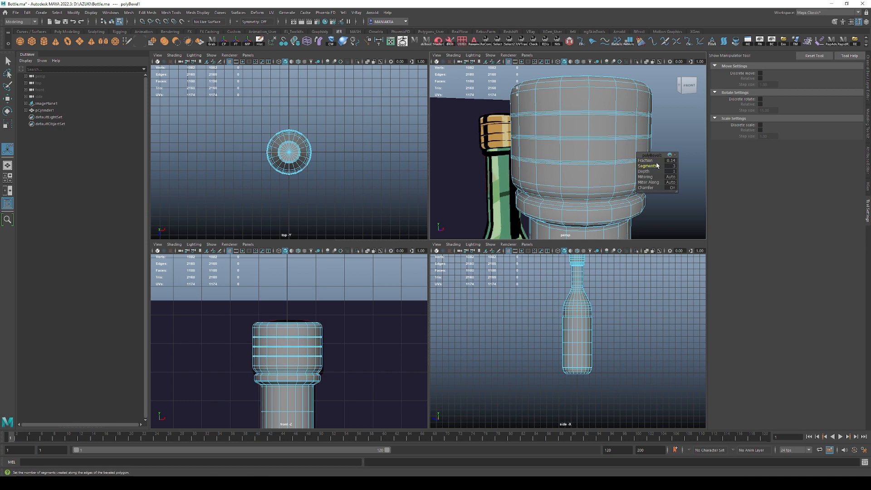
alt+middle_drag(608, 154, 595, 173)
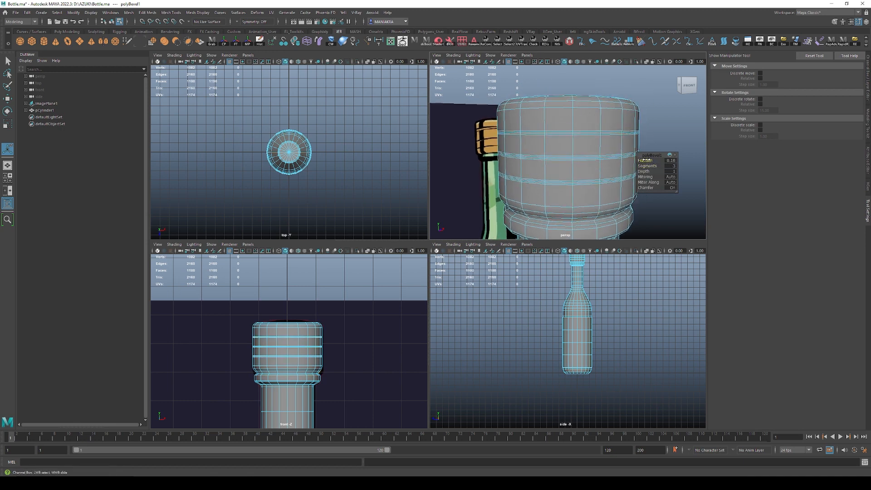
scroll(608, 153, up, 4)
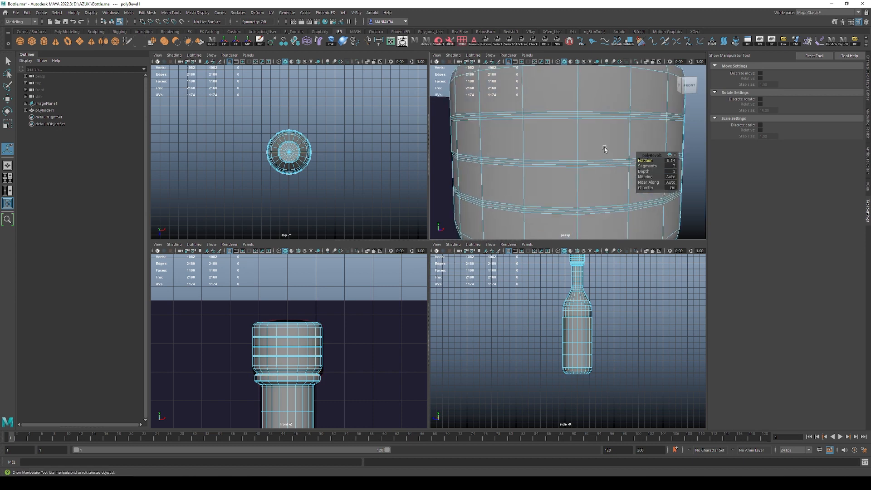
Select the middle face ring of each beveled loop on the cap and scale them slightly inward to form three grooves.
key(q)
key(F11)
click(584, 117)
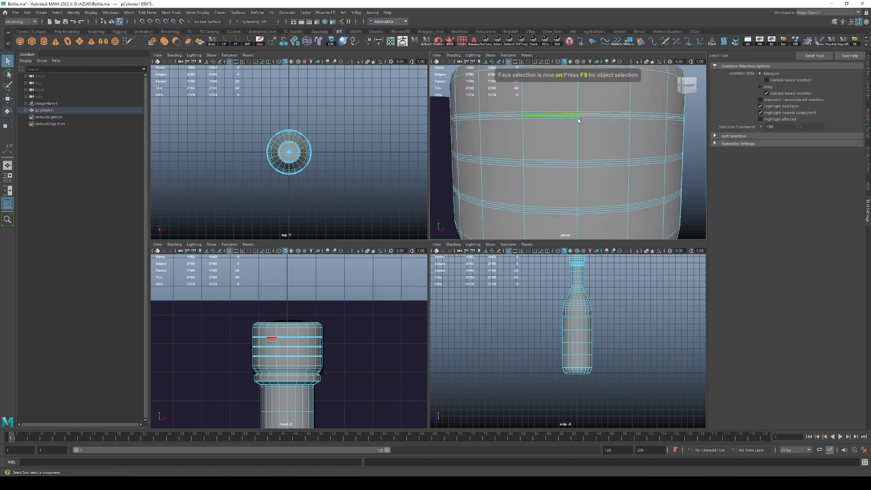
shift+double_click(594, 166)
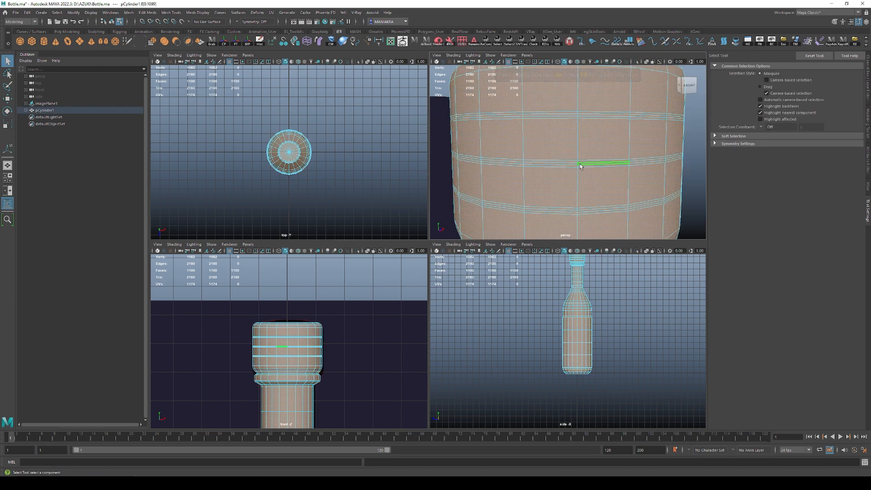
key(ctrl+z)
shift+double_click(577, 164)
key(ctrl+z)
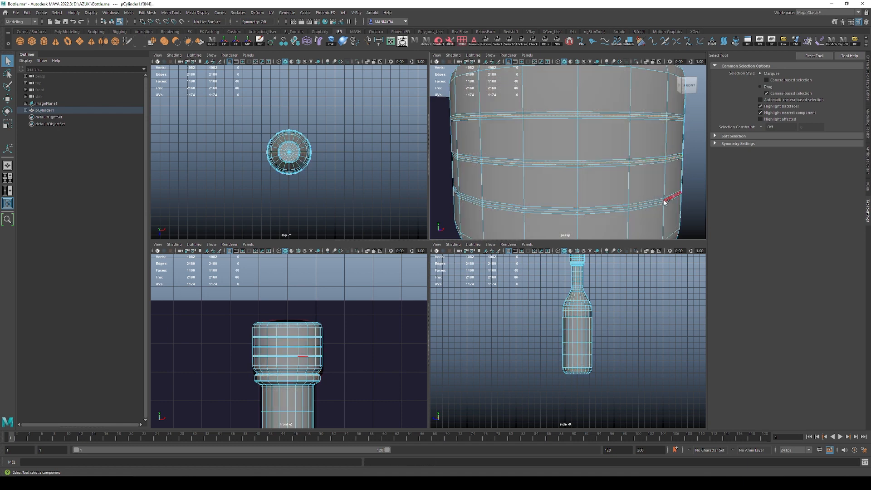
scroll(668, 177, down, 3)
key(r)
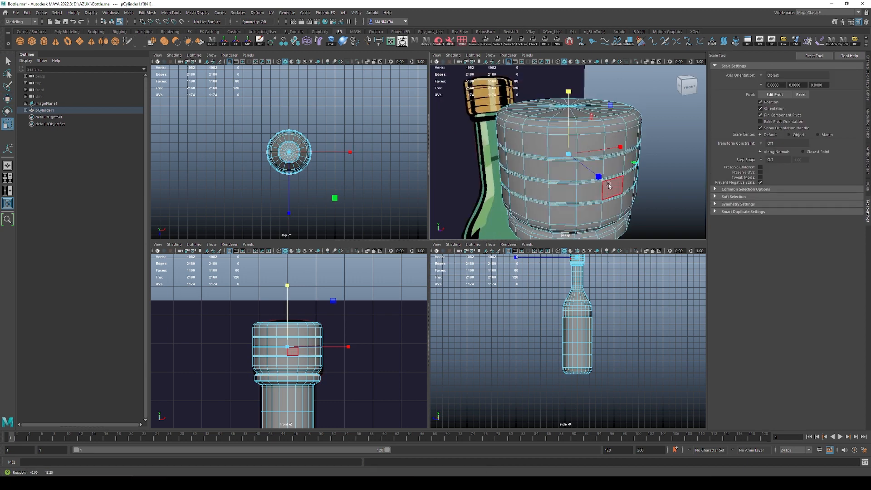
drag(634, 167, 632, 167)
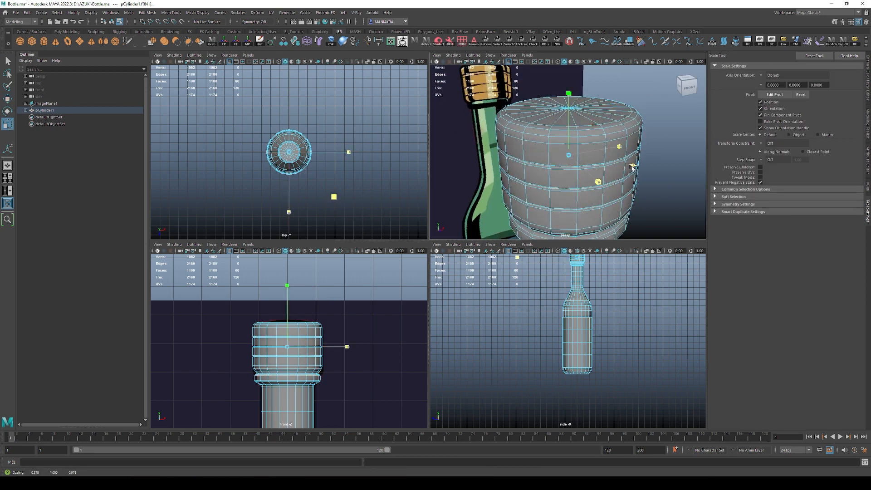
key(q)
key(F8)
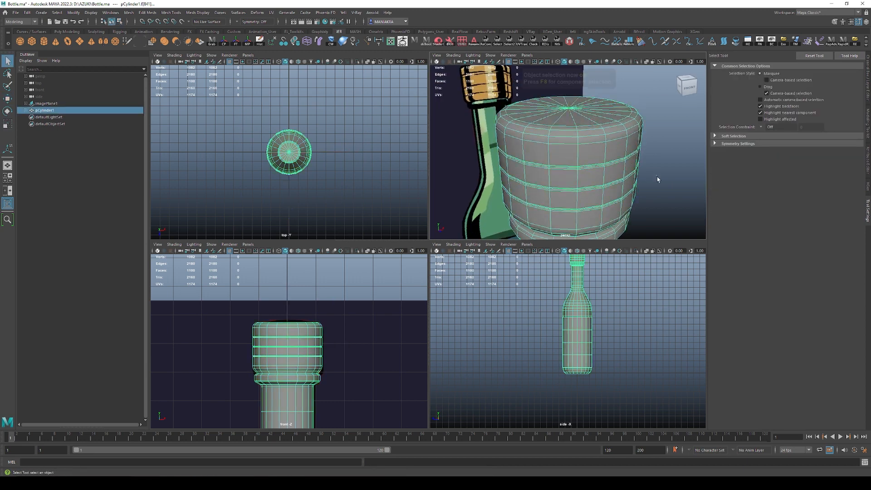
Scale the cap's three groove face rings slightly further inward and return to object selection.
click(658, 179)
alt+drag(657, 179, 650, 165)
alt+right_drag(650, 165, 585, 160)
alt+drag(584, 160, 593, 158)
alt+right_drag(594, 158, 549, 265)
key(space)
click(548, 265)
alt+middle_drag(582, 230, 576, 220)
key(F11)
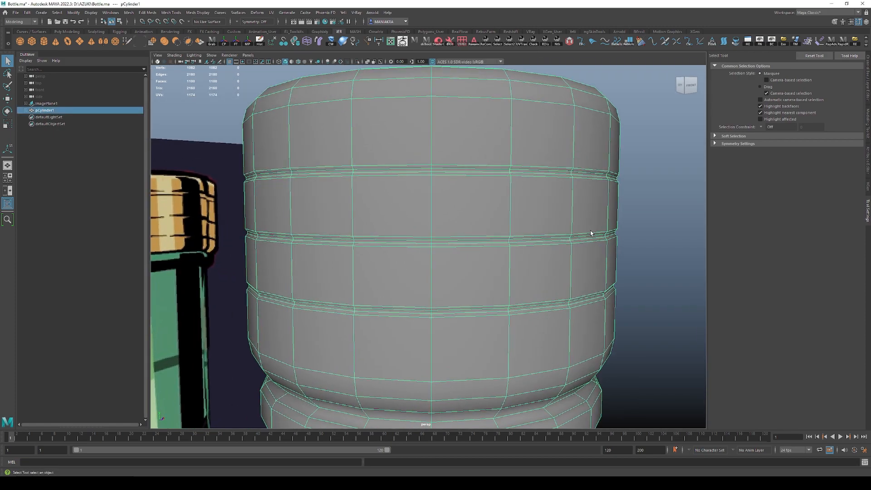
click(581, 267)
key(r)
alt+drag(581, 267, 561, 236)
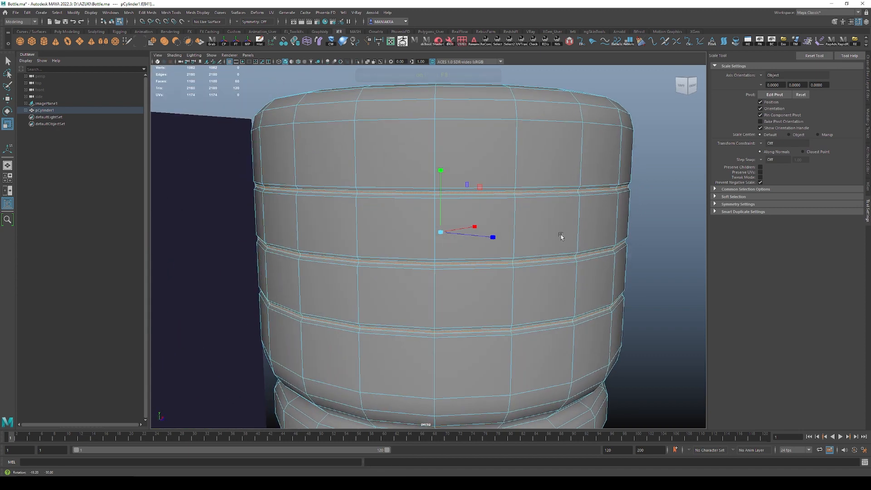
key(q)
key(F8)
click(649, 248)
Compare the cap with the reference, and deepen its three grooves a little more by scaling their face rings inward.
alt+right_drag(636, 245, 457, 244)
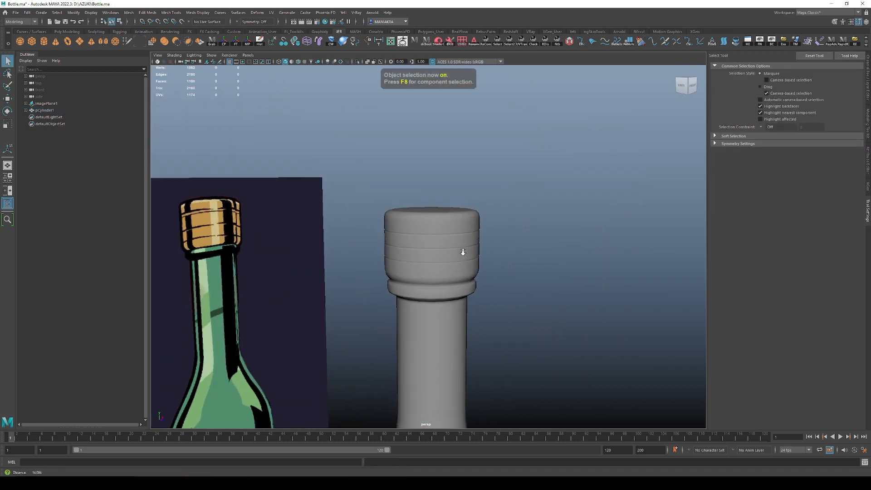
alt+drag(461, 253, 490, 240)
alt+right_drag(491, 326, 552, 363)
click(467, 279)
alt+right_drag(467, 281, 524, 290)
alt+drag(525, 290, 547, 274)
key(F8)
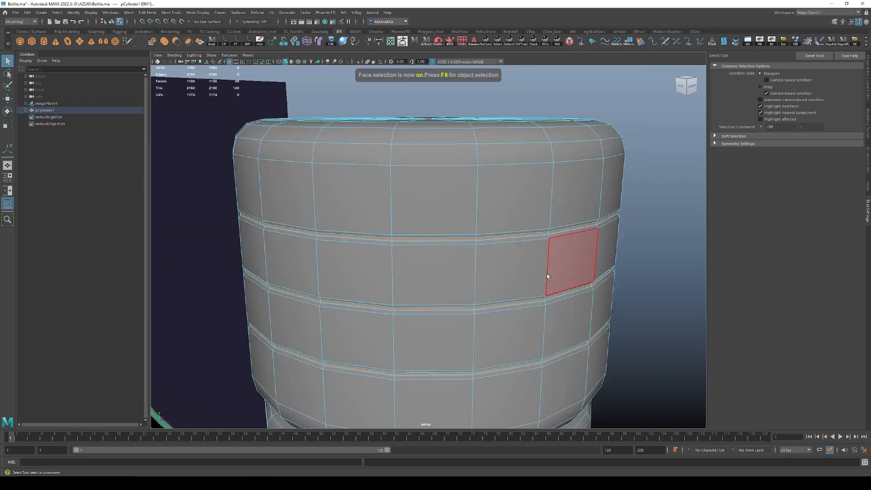
click(522, 257)
key(r)
alt+drag(491, 259, 485, 245)
click(485, 245)
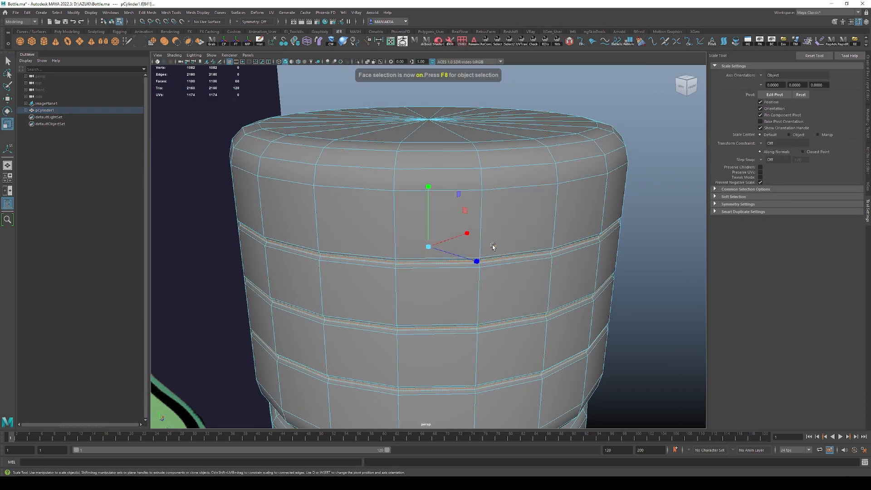
key(q)
key(F8)
Turn on smooth mesh preview for the bottle and compare the grooved cap with the reference image.
mouse_move(611, 247)
alt+mouse_down()
mouse_move(641, 242)
mouse_move(597, 238)
alt+mouse_up()
alt+right_drag(597, 238, 489, 256)
click(489, 256)
key(3)
click(624, 265)
alt+drag(625, 265, 590, 248)
alt+right_drag(590, 247, 456, 275)
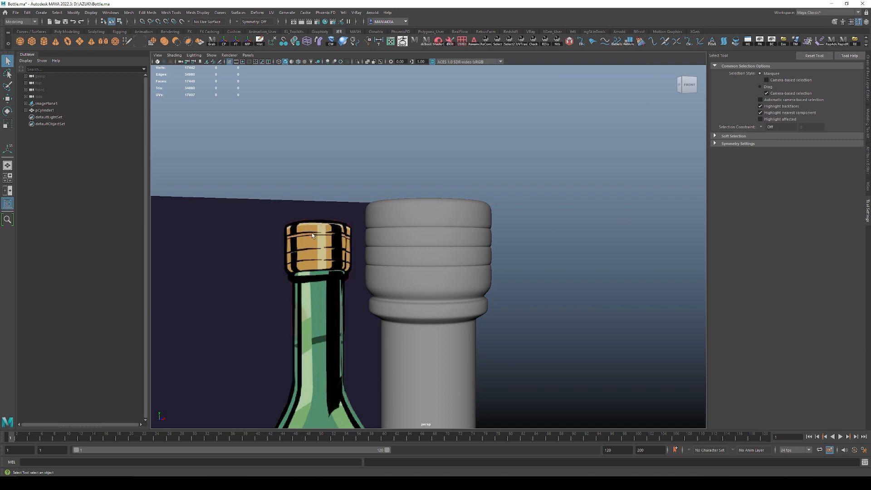
Try to widen the cap's uppermost groove by scaling its face rings vertically in the unsmoothed mesh, and restore the smooth preview.
click(418, 238)
key(1)
scroll(422, 240, up, 5)
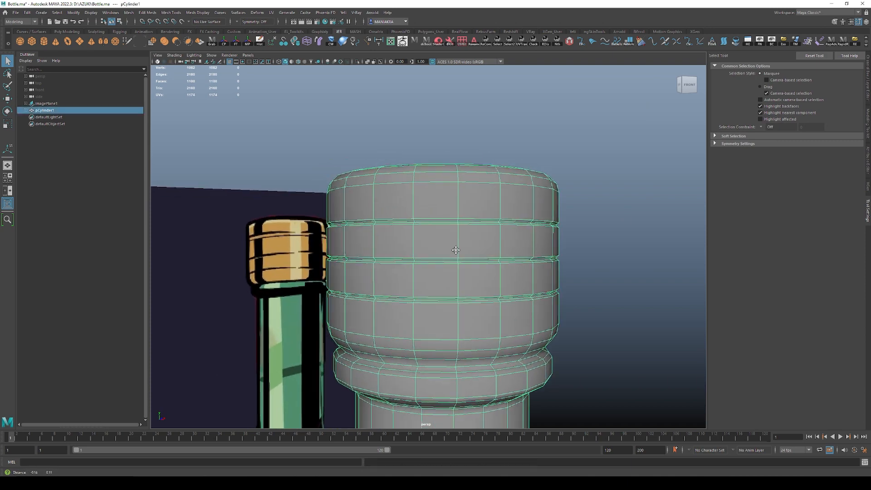
key(F11)
click(406, 218)
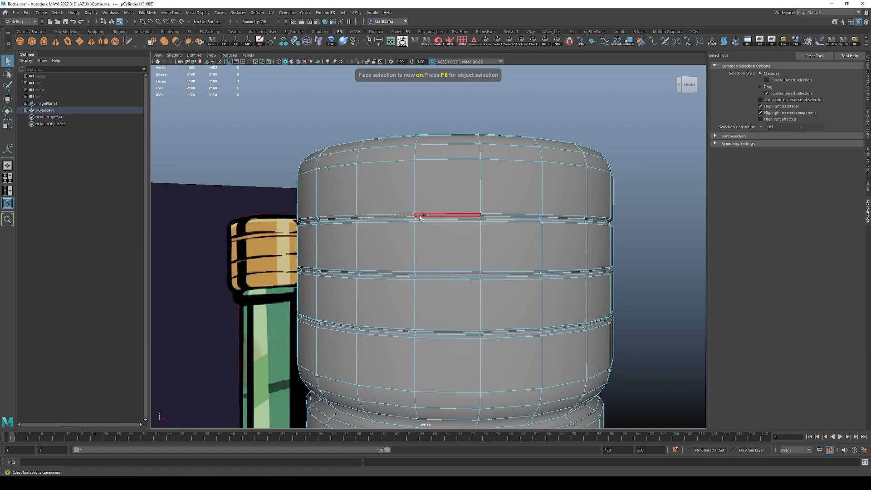
double_click(420, 217)
shift+double_click(411, 220)
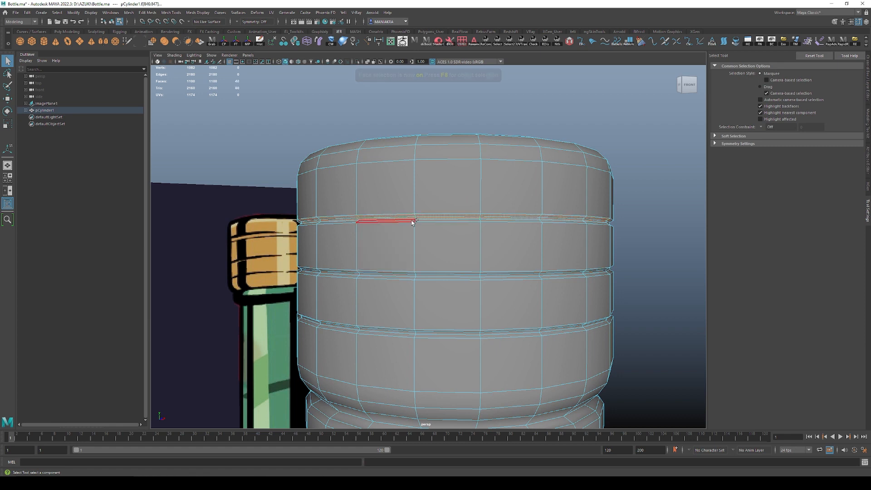
shift+click(412, 221)
shift+double_click(422, 221)
key(w)
key(e)
key(r)
drag(453, 163, 453, 139)
key(ctrl+z)
key(F8)
key(3)
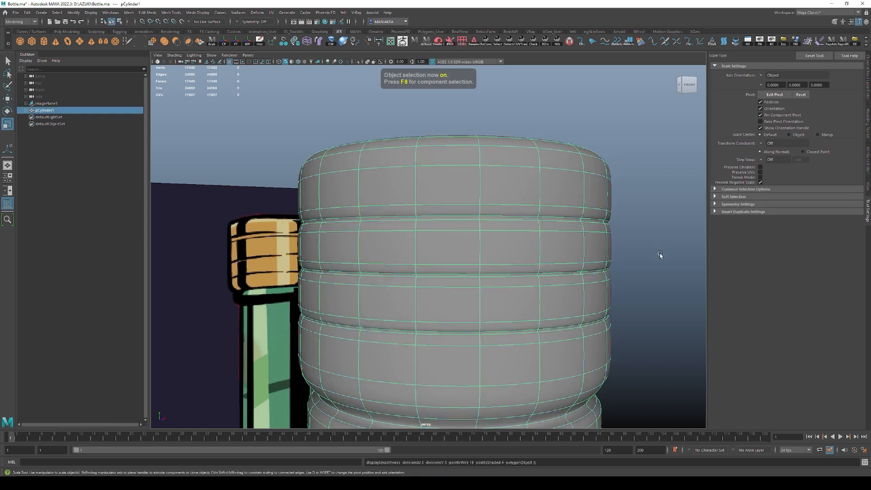
Examine the smoothed cap and its three grooves up close from several angles.
click(661, 257)
alt+right_drag(653, 255, 478, 226)
alt+drag(540, 230, 508, 235)
alt+right_drag(508, 236, 475, 288)
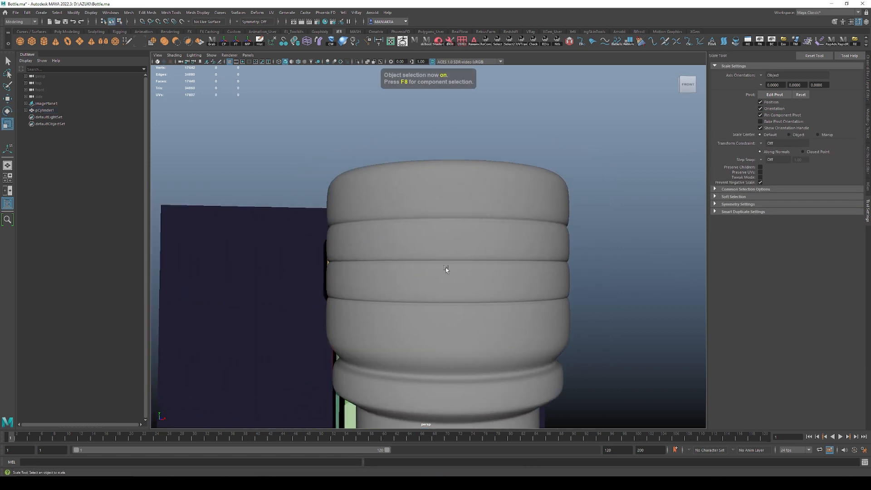
alt+drag(447, 269, 480, 278)
alt+right_drag(480, 278, 323, 260)
alt+drag(401, 279, 437, 285)
alt+right_drag(436, 285, 406, 352)
Insert single supporting edge loops beside the cap's grooves with relative-distance placement, and restore the bottle's smooth preview.
click(453, 294)
key(1)
alt+middle_drag(406, 352, 404, 279)
key(g)
click(348, 304)
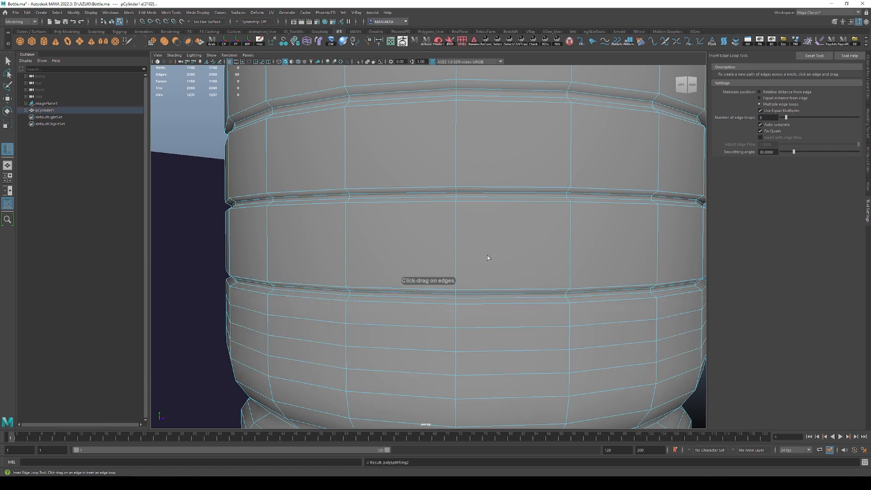
key(ctrl+z)
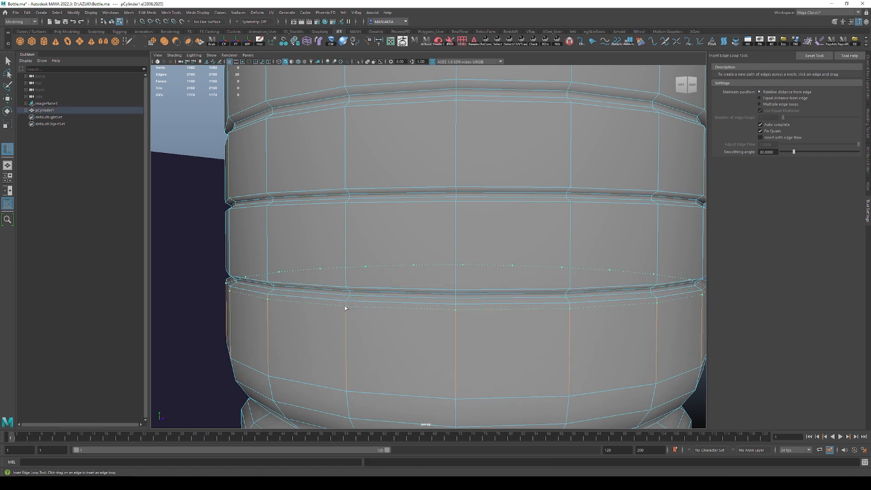
click(345, 111)
alt+right_drag(346, 111, 367, 128)
click(374, 125)
key(q)
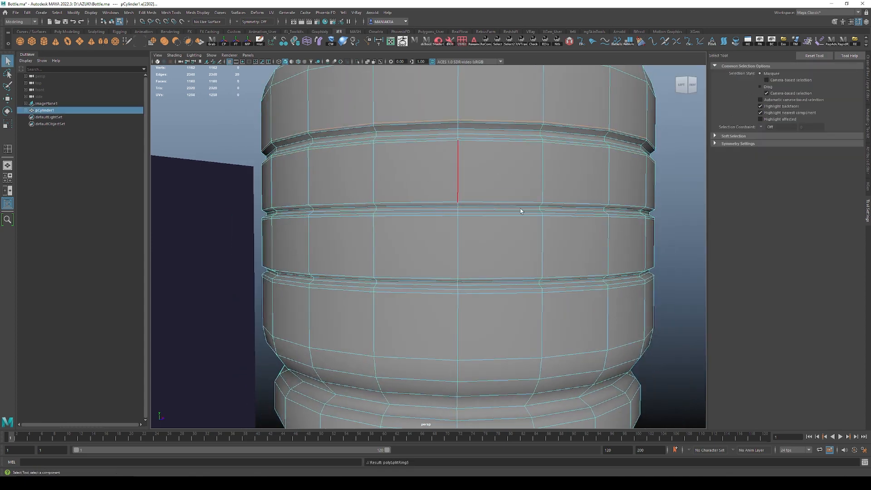
key(F8)
key(3)
Try to insert another supporting edge loop on the lower side of the cap's lowest groove, and preview it smoothed.
click(693, 291)
alt+right_drag(690, 288, 619, 253)
alt+drag(620, 252, 588, 250)
alt+right_drag(578, 249, 559, 338)
alt+middle_drag(560, 338, 518, 281)
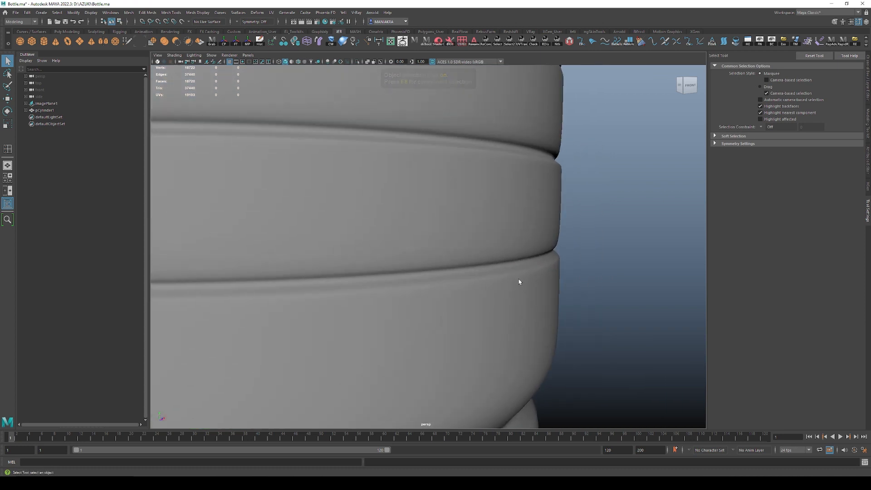
click(549, 262)
key(1)
key(g)
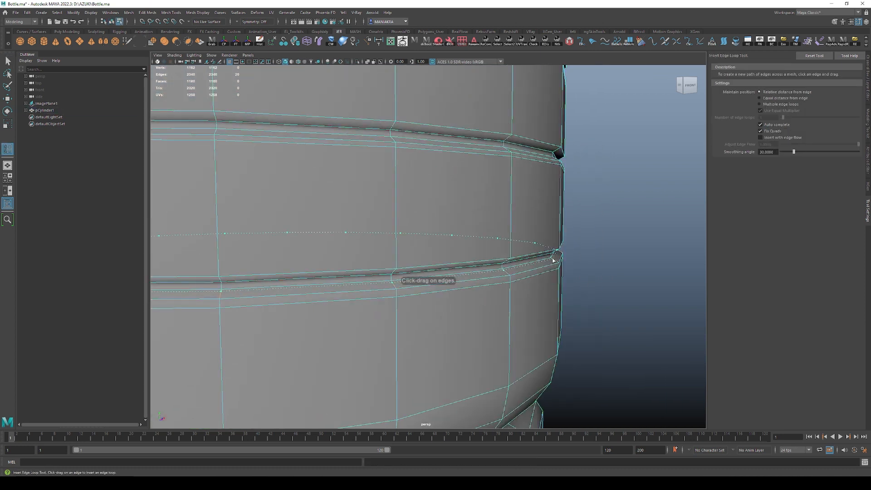
click(554, 261)
key(q)
key(F8)
key(3)
Try to insert a supporting edge loop on the upper side of the cap's lowest groove, and preview it smoothed.
click(612, 245)
alt+drag(605, 247, 566, 247)
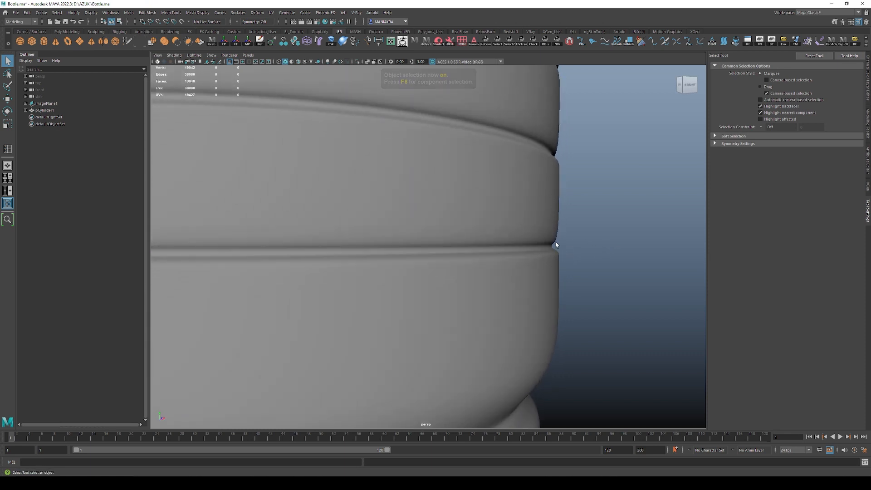
click(558, 244)
key(1)
key(g)
click(557, 239)
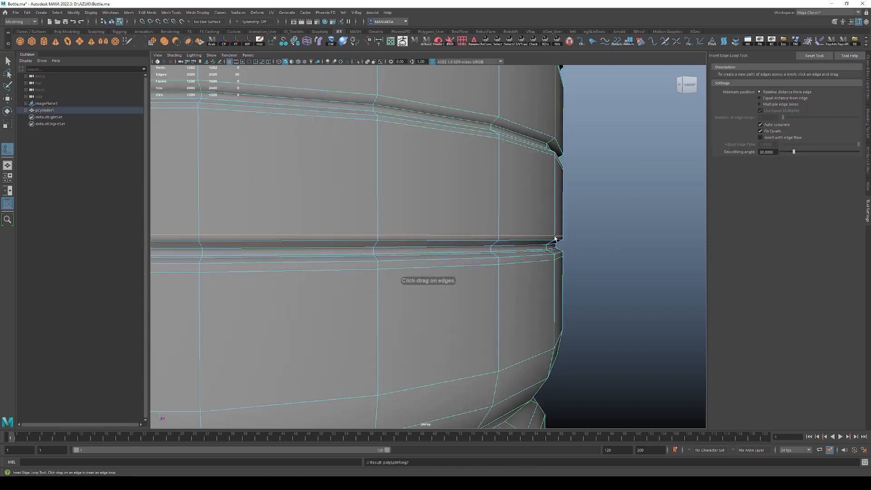
key(q)
key(F8)
key(3)
click(587, 256)
click(551, 245)
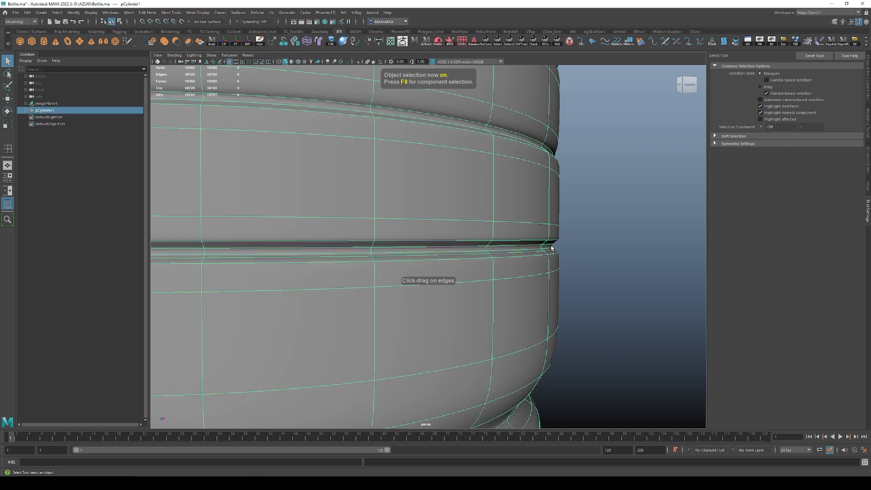
Undo the last two edge loops added around the cap's lowest groove.
key(1)
key(ctrl+z)
key(ctrl+z)
key(ctrl+z)
key(ctrl+z)
key(ctrl+z)
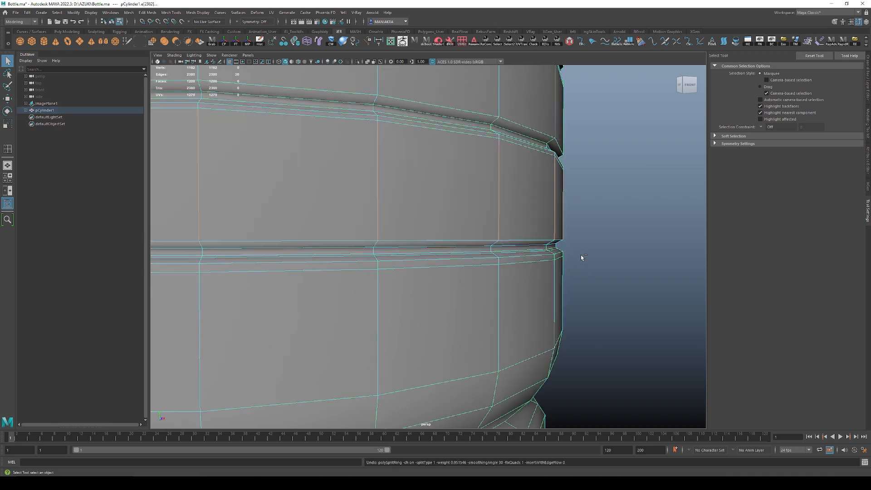
key(ctrl+z)
key(ctrl+z)
key(ctrl+z)
key(ctrl+z)
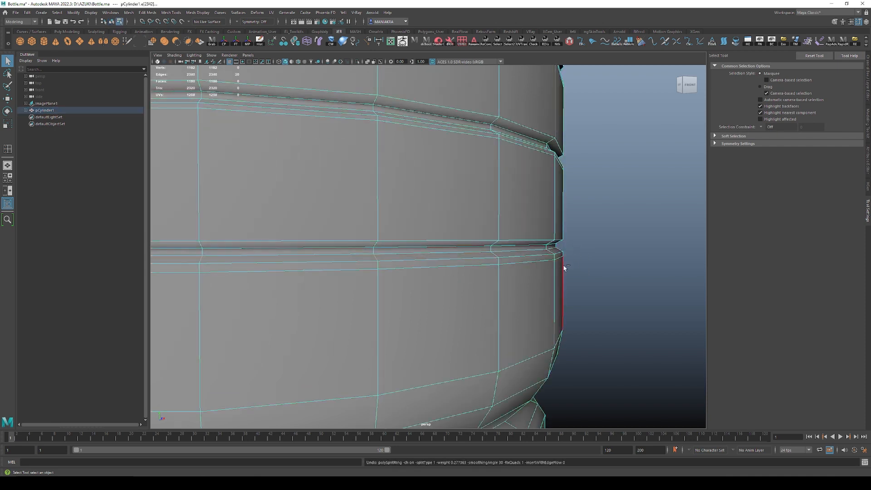
Compare the bottle's cap and neck with the reference image in the unsmoothed display.
key(F8)
key(3)
click(656, 278)
alt+right_drag(656, 278, 431, 227)
click(436, 240)
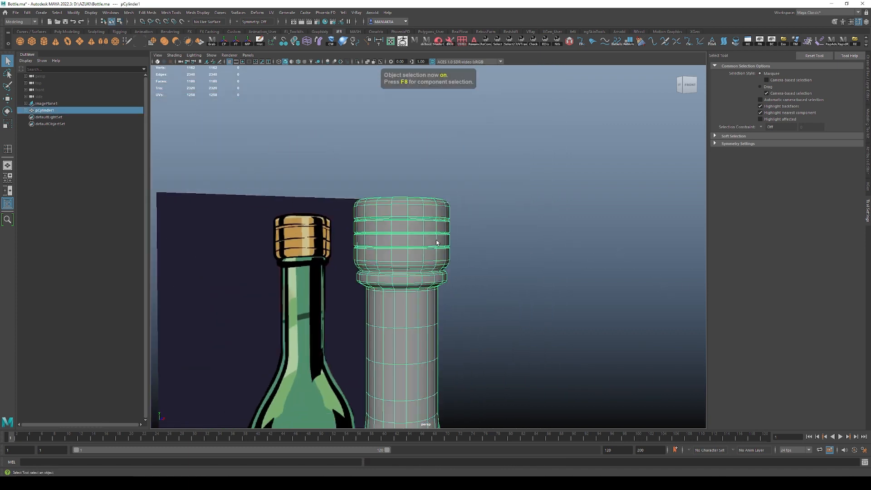
key(1)
click(497, 247)
alt+middle_drag(497, 246, 514, 268)
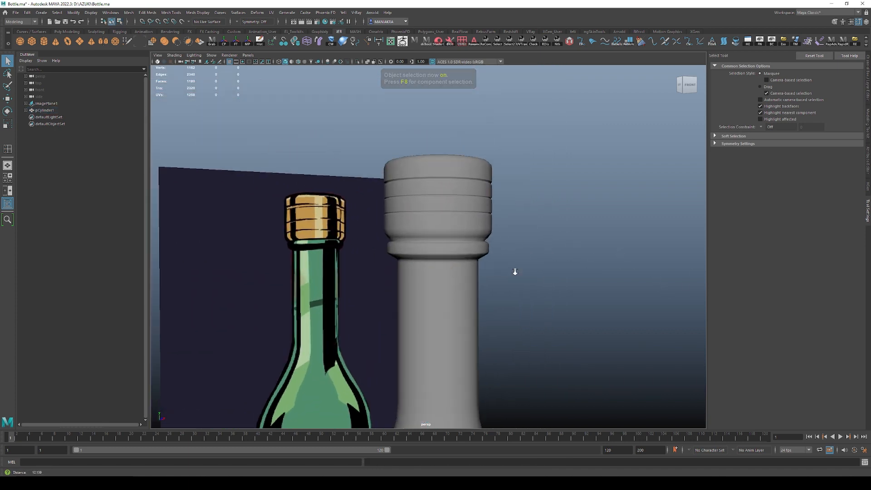
alt+right_drag(514, 269, 429, 247)
click(428, 247)
key(ctrl+z)
key(ctrl+z)
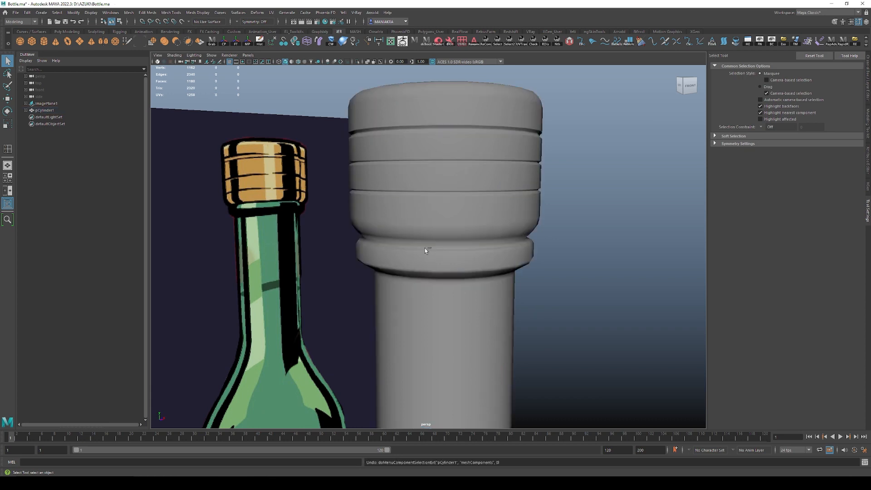
Insert supporting edge loops near the upper edge of the collar ring below the cap, and return to object selection.
click(417, 254)
alt+drag(416, 255, 425, 238)
alt+right_drag(425, 239, 477, 313)
key(F8)
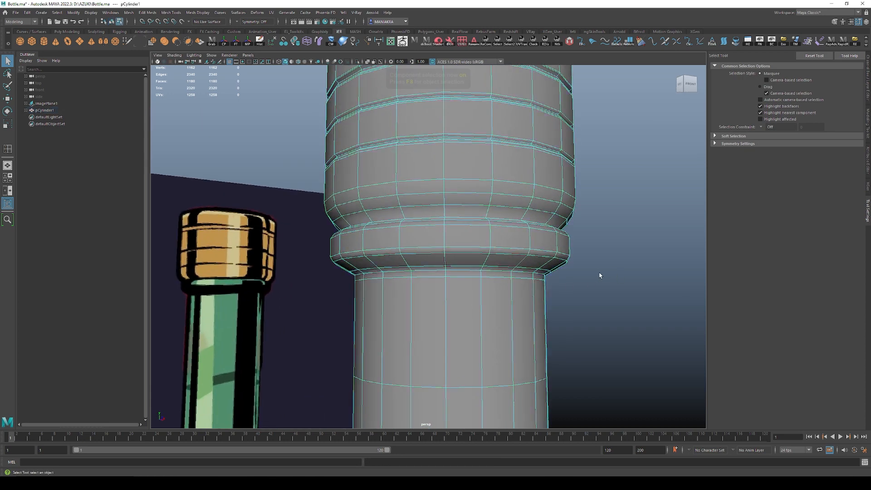
key(F8)
click(613, 282)
alt+drag(613, 282, 595, 295)
click(486, 262)
alt+right_drag(431, 258, 461, 264)
alt+drag(439, 252, 421, 242)
key(y)
drag(371, 232, 371, 235)
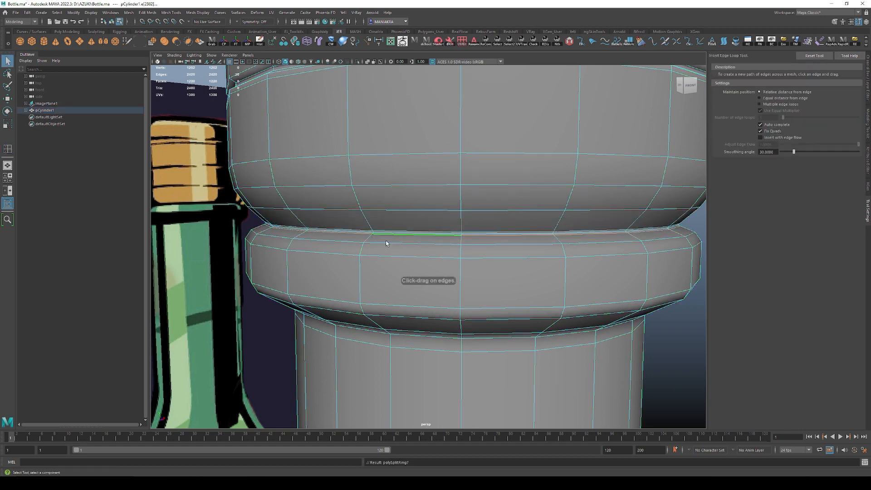
key(q)
key(F8)
Check the whole bottle in smooth preview beside the reference image, and save the scene.
alt+right_drag(699, 350, 458, 234)
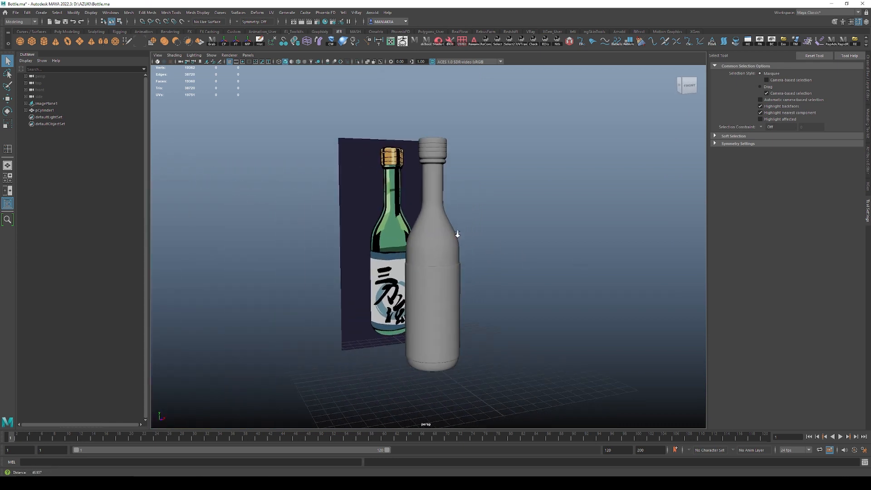
alt+drag(457, 234, 428, 249)
click(427, 250)
key(1)
key(3)
click(466, 266)
click(459, 290)
key(ctrl+s)
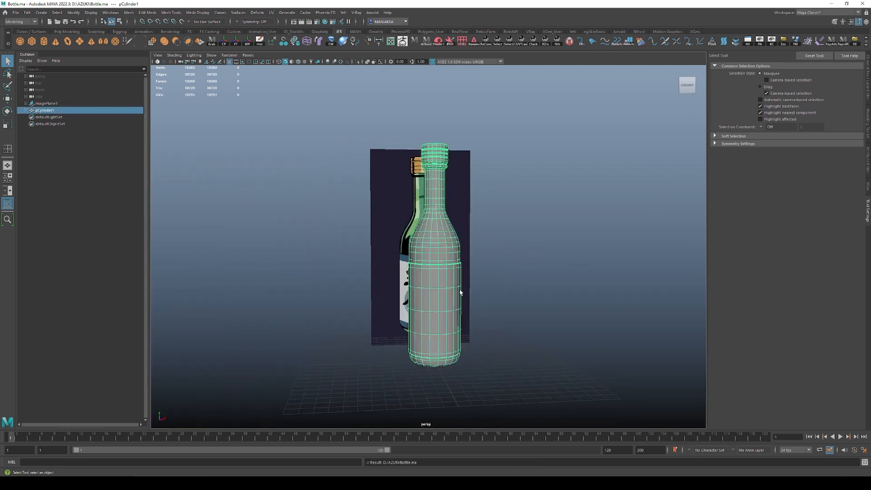
Examine the whole smoothed bottle and the reference image from several angles.
alt+right_drag(461, 292, 500, 262)
alt+drag(500, 263, 549, 269)
click(549, 268)
click(447, 259)
alt+drag(477, 255, 366, 109)
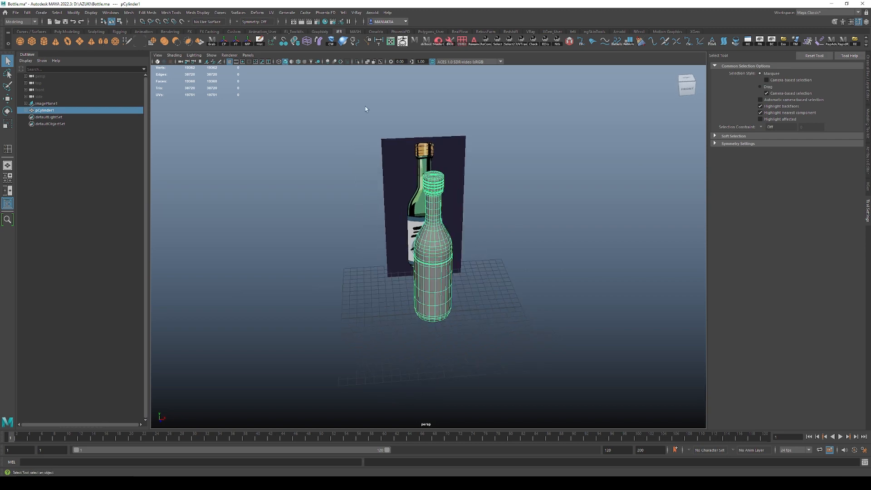
alt+drag(411, 193, 485, 187)
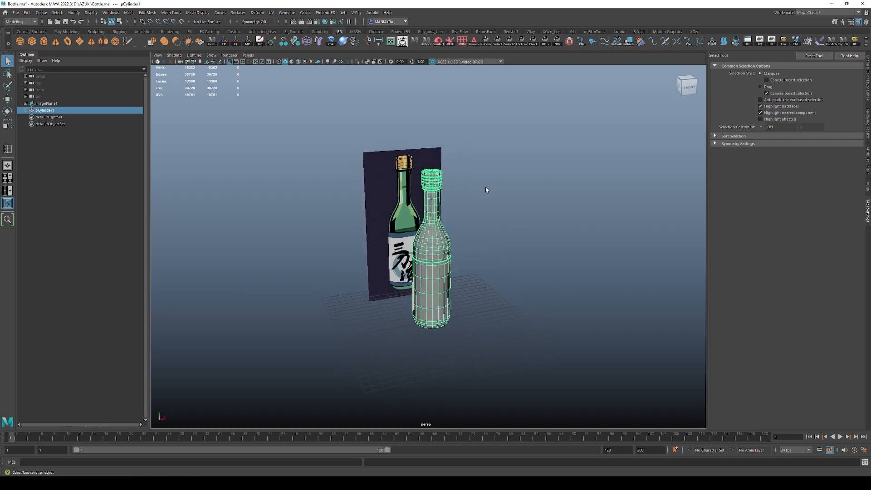
alt+right_drag(486, 187, 470, 279)
alt+middle_drag(470, 279, 454, 277)
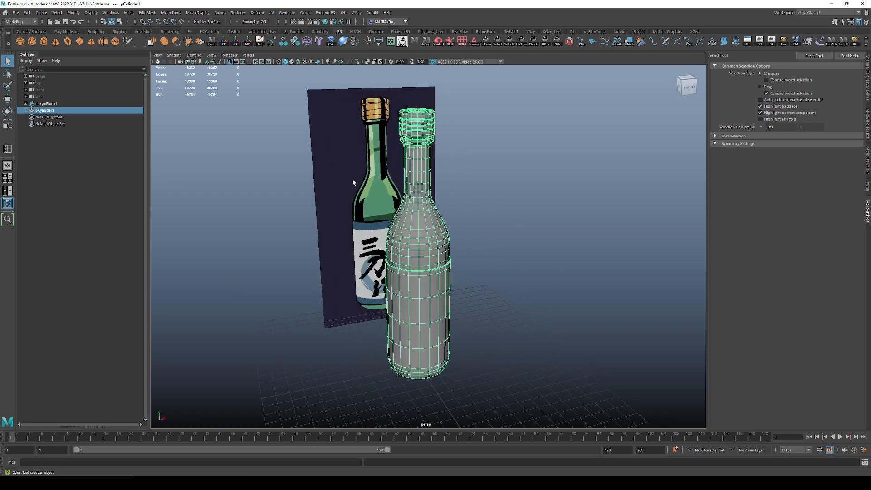
Return the bottle from face to object selection, and open the UV Editor for it.
key(F11)
click(424, 241)
alt+drag(363, 116, 354, 170)
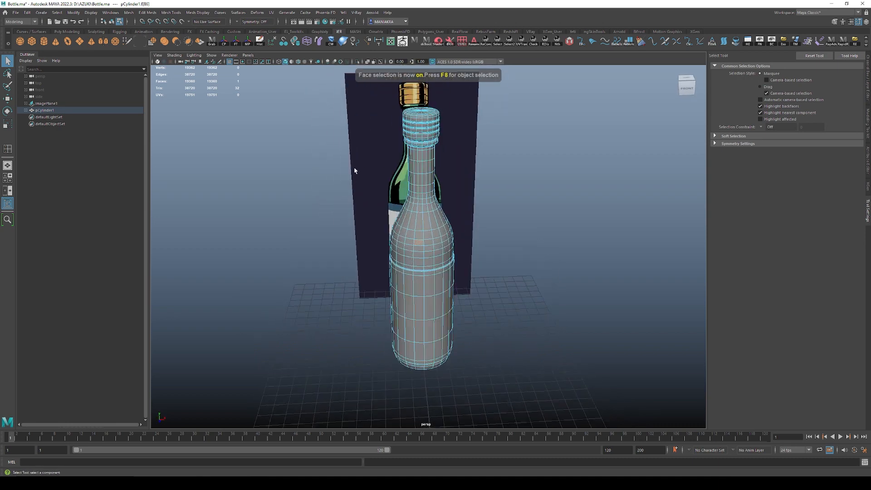
key(F8)
click(272, 12)
click(282, 26)
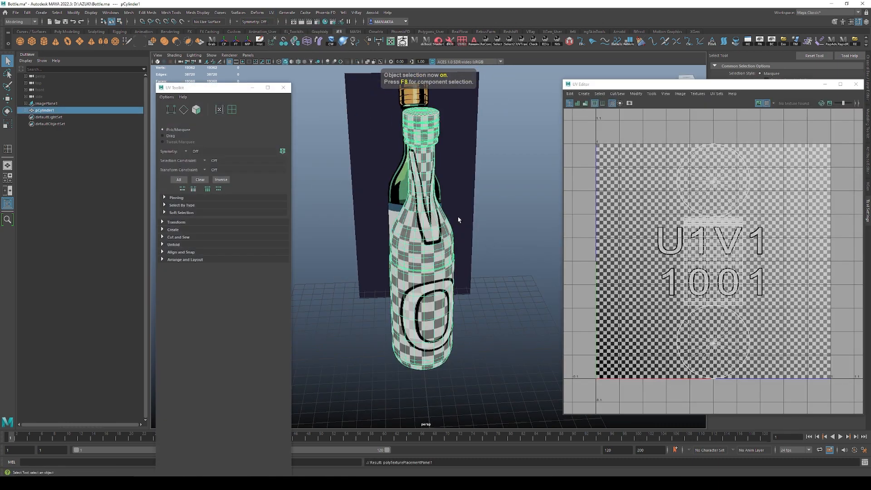
Inspect the bottle's default UV layout by selecting its shells in the UV Editor, and return to object selection.
scroll(422, 236, down, 3)
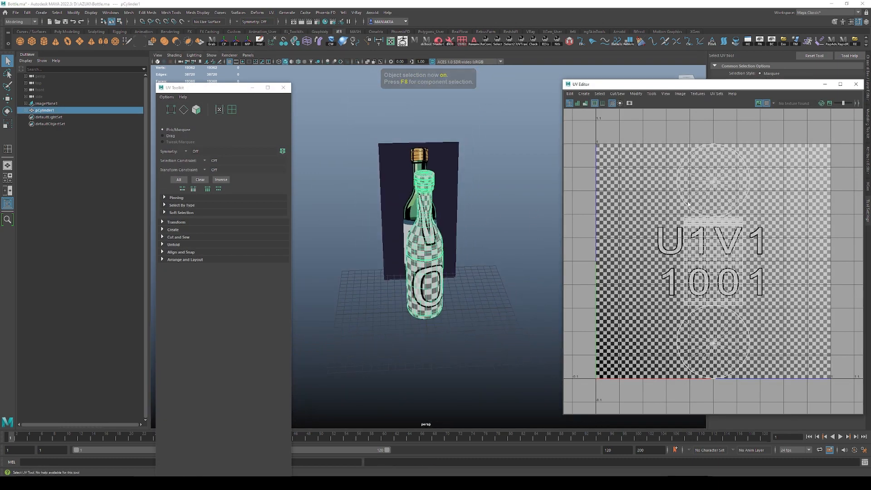
right_drag(688, 202, 667, 193)
drag(841, 378, 642, 179)
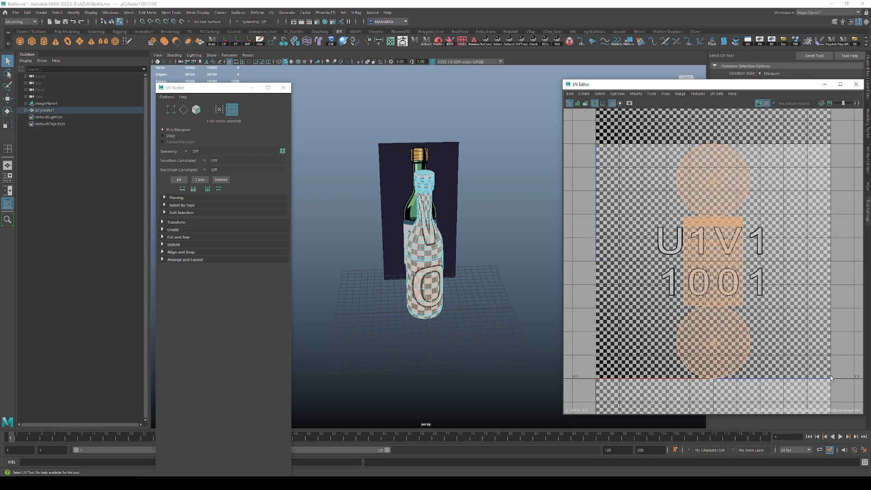
key(F8)
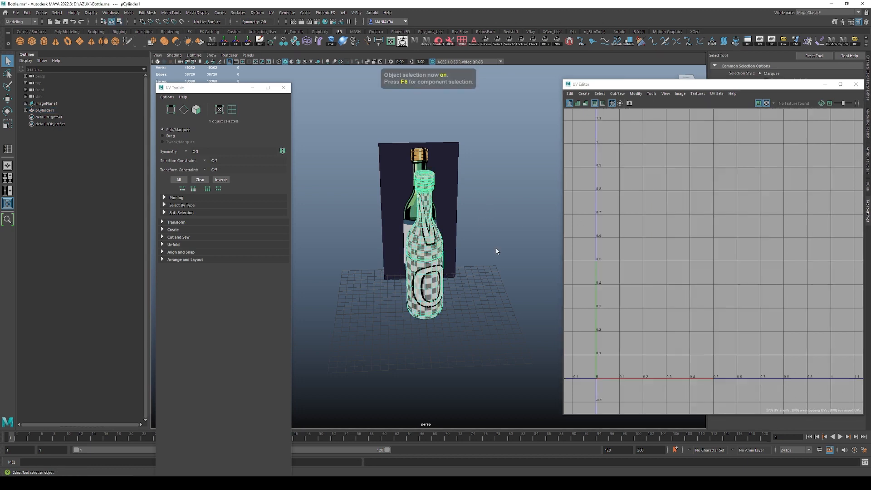
click(493, 237)
click(434, 259)
alt+drag(434, 259, 473, 285)
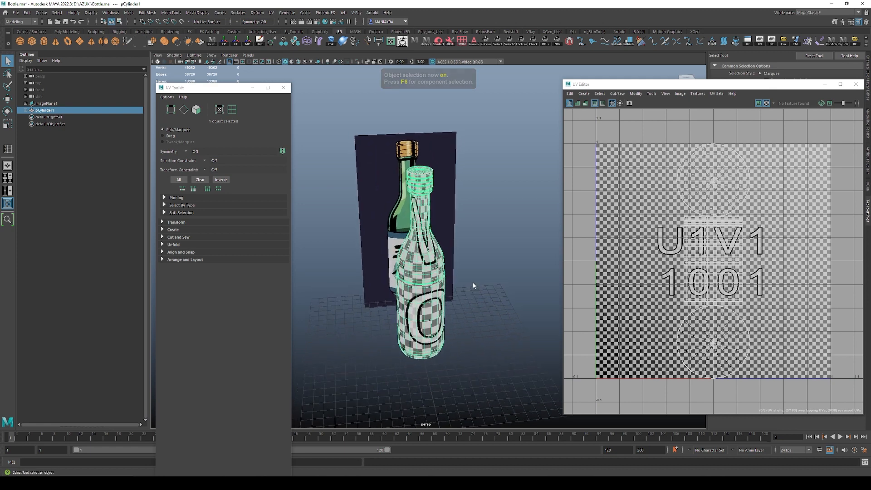
Apply a camera-based UV projection to the whole bottle from the current perspective view.
click(270, 13)
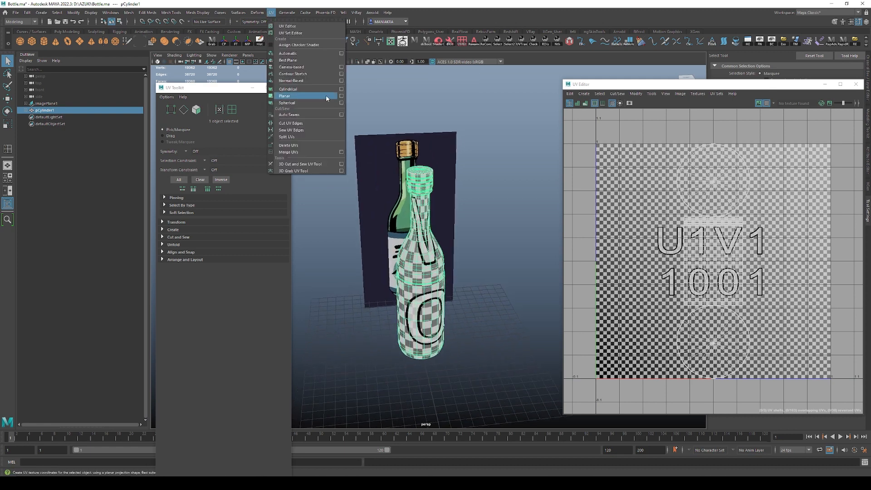
click(316, 67)
key(F8)
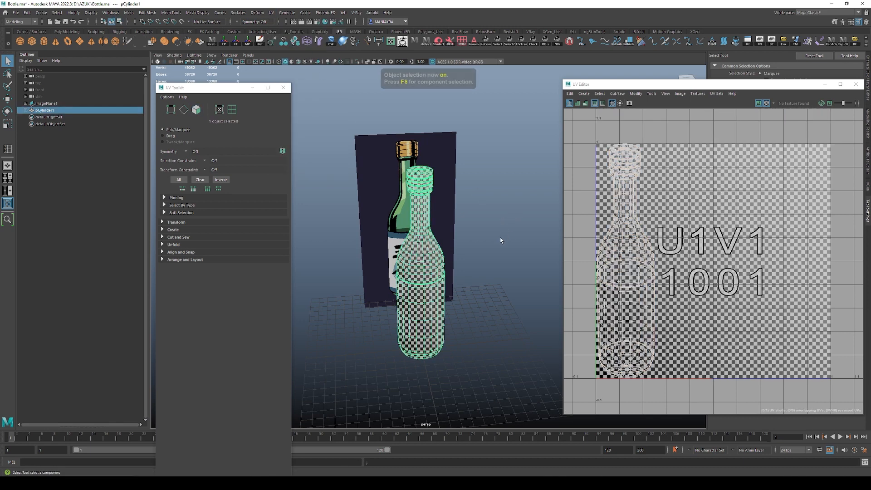
click(501, 240)
click(424, 263)
alt+drag(425, 263, 435, 245)
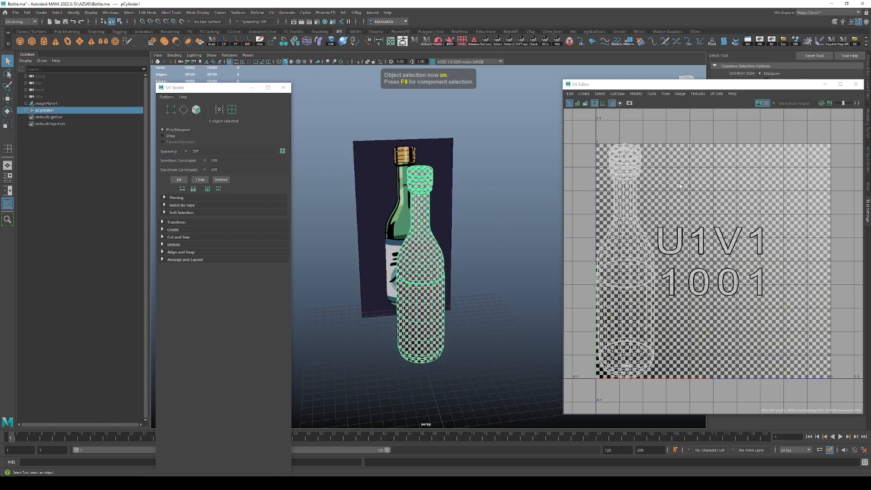
Turn off the UV checker pattern, and check the projected UVs in the alternative shading displays before returning to wireframe.
click(773, 104)
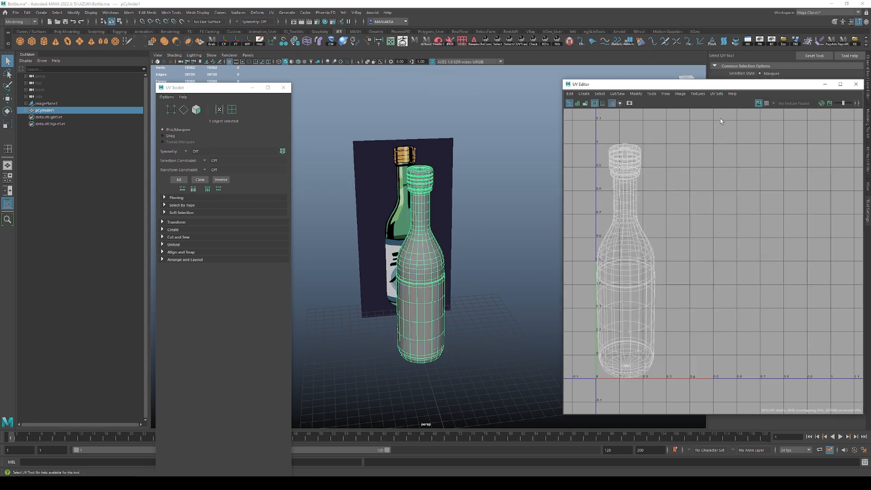
click(586, 104)
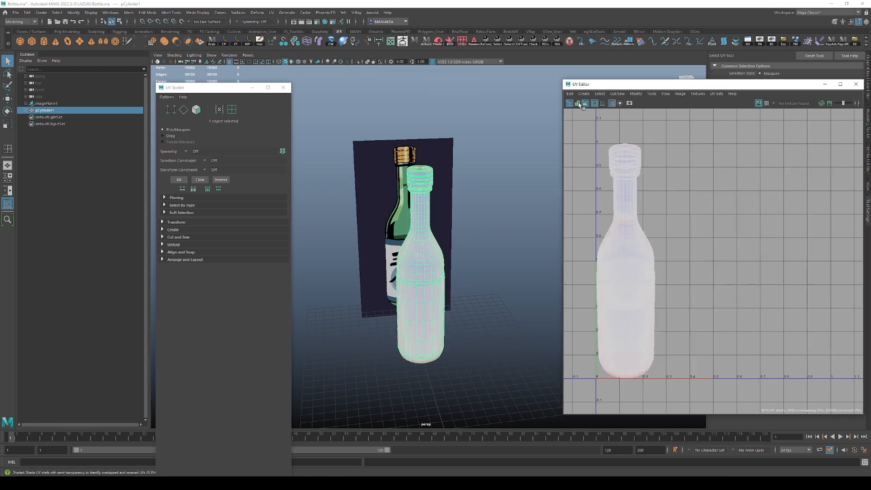
click(579, 104)
click(571, 104)
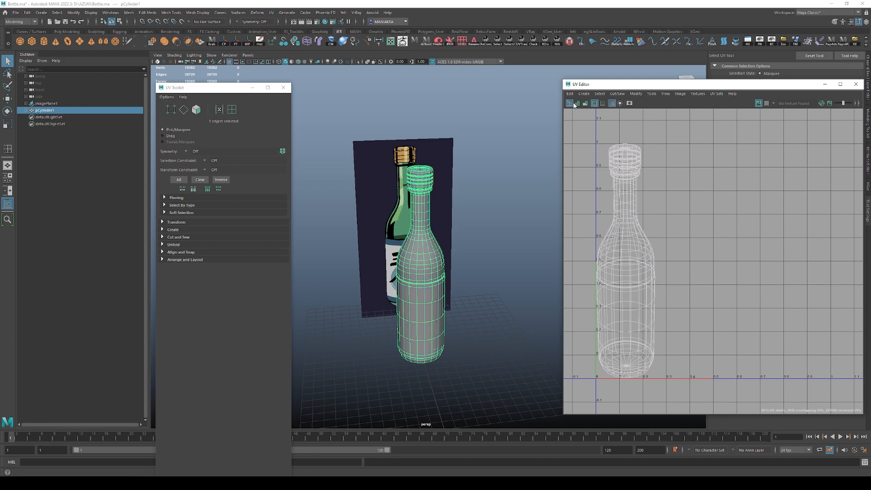
Inspect the bottle's cap, neck and body up close, and move the UV Toolkit clear of the model.
alt+drag(474, 227, 516, 210)
click(508, 218)
click(428, 284)
alt+right_drag(454, 295, 515, 352)
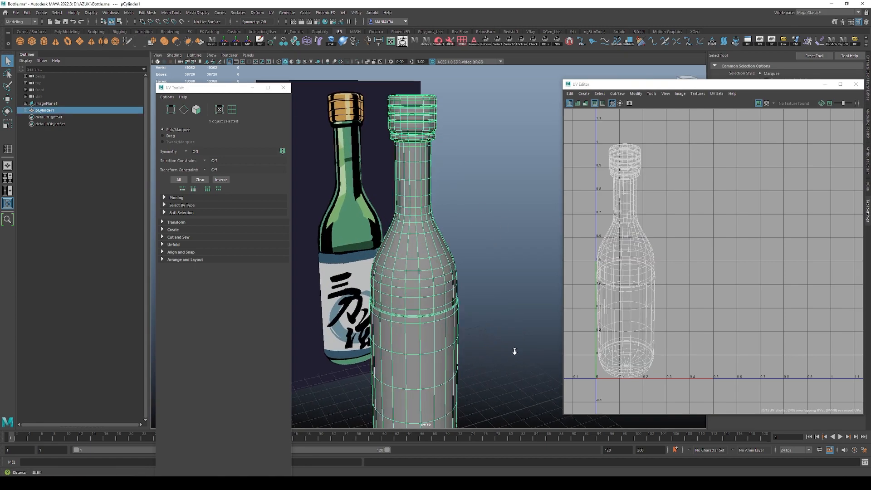
alt+middle_drag(465, 249, 491, 226)
alt+middle_drag(462, 146, 467, 189)
alt+right_drag(467, 189, 500, 195)
alt+middle_drag(467, 196, 457, 247)
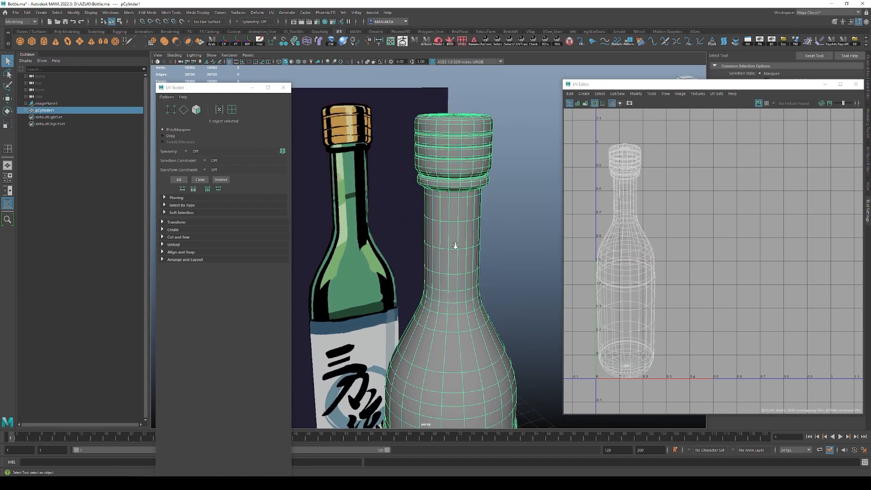
alt+right_drag(457, 253, 363, 235)
alt+middle_drag(456, 335, 464, 177)
alt+right_drag(438, 236, 482, 253)
alt+drag(450, 246, 447, 214)
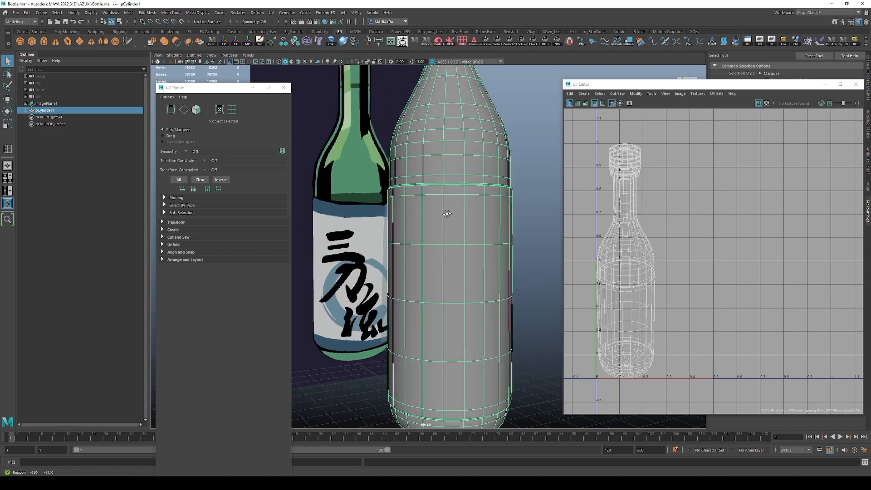
drag(228, 88, 169, 137)
scroll(351, 185, down, 5)
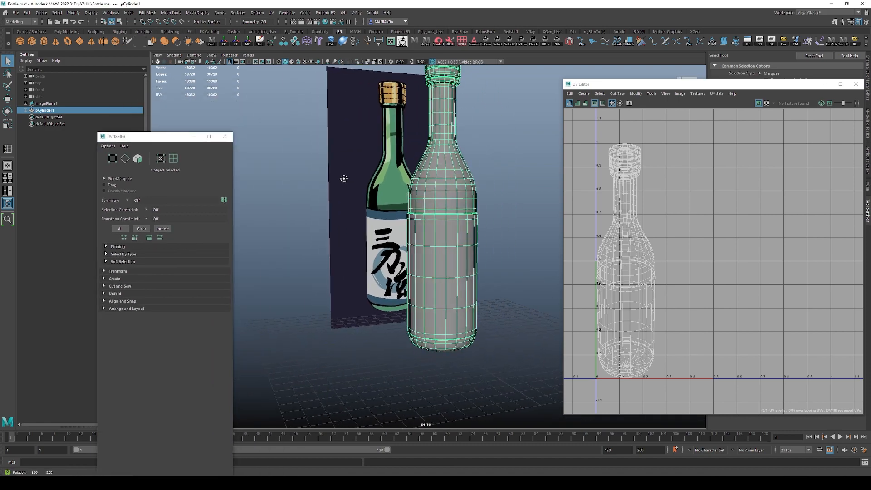
alt+middle_drag(419, 162, 421, 263)
scroll(412, 186, up, 1)
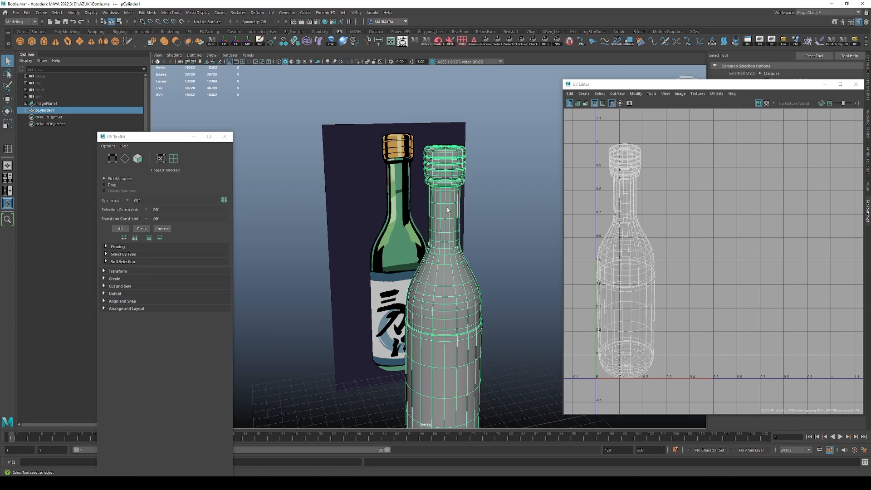
Cut the bottle's UVs along the full edge loop where the cap meets the neck collar.
scroll(476, 250, up, 8)
key(F11)
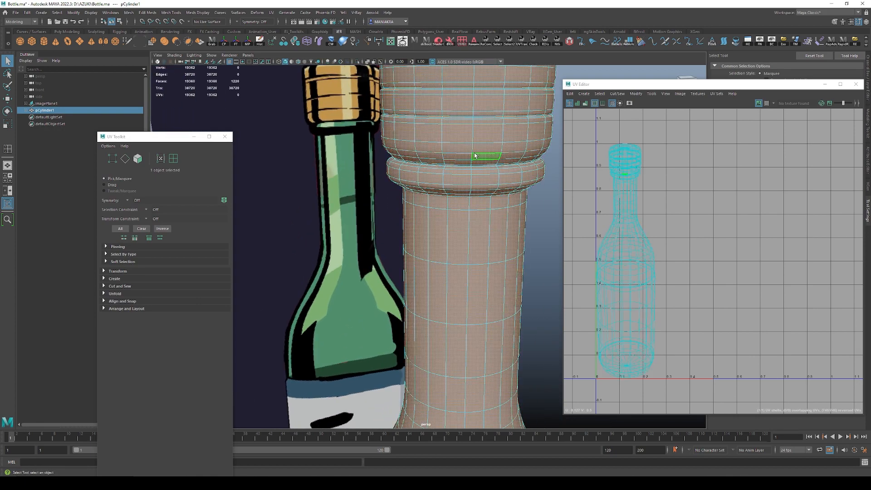
click(475, 156)
key(f)
scroll(472, 149, down, 10)
alt+middle_drag(427, 146, 448, 181)
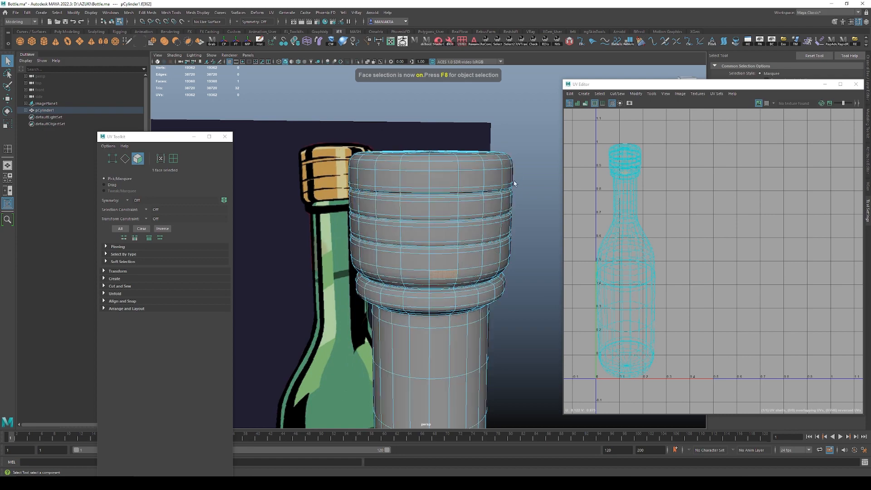
scroll(444, 198, up, 10)
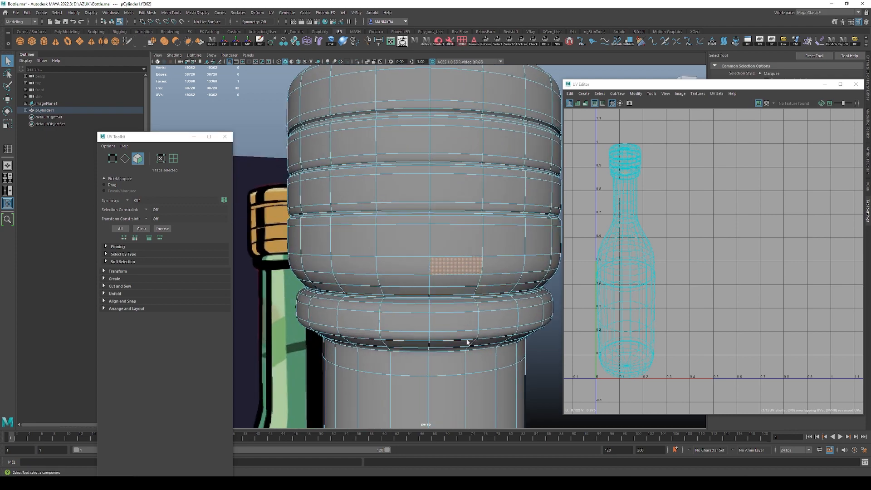
scroll(408, 314, up, 3)
key(F10)
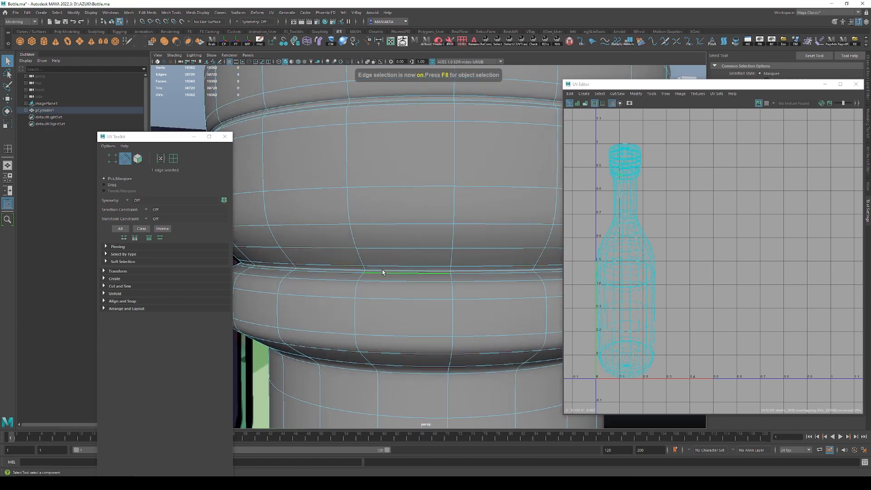
click(379, 271)
double_click(376, 272)
key(f)
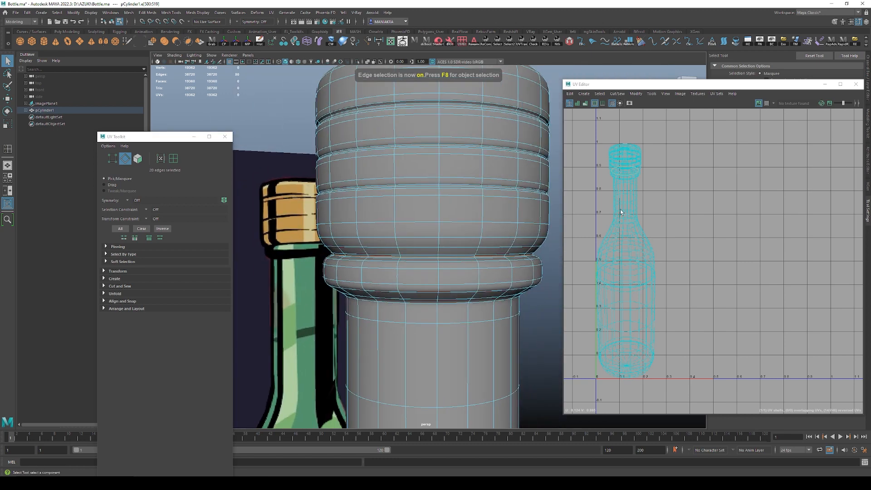
shift+right_click(654, 196)
shift+right_drag(654, 195, 629, 205)
scroll(652, 211, down, 1)
Select the separated cap shell and move it above the bottle's remaining shell in the UV Editor.
key(F11)
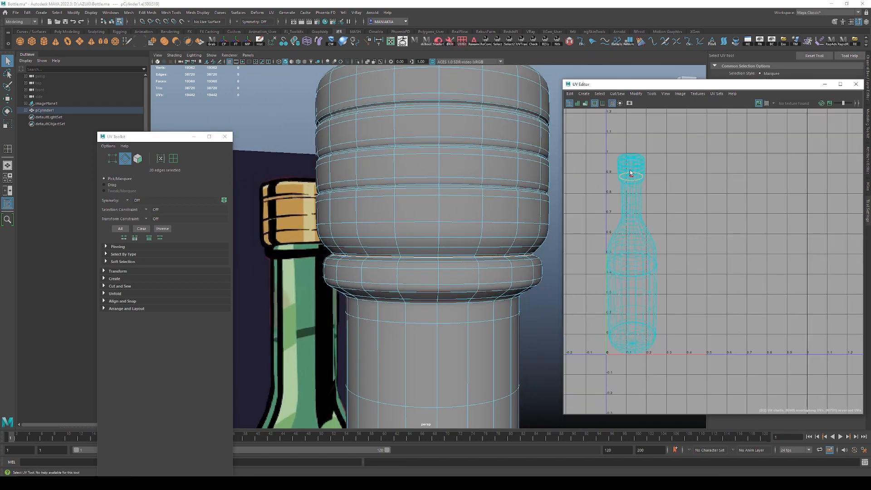
double_click(636, 175)
key(w)
click(682, 151)
alt+middle_drag(682, 151, 701, 257)
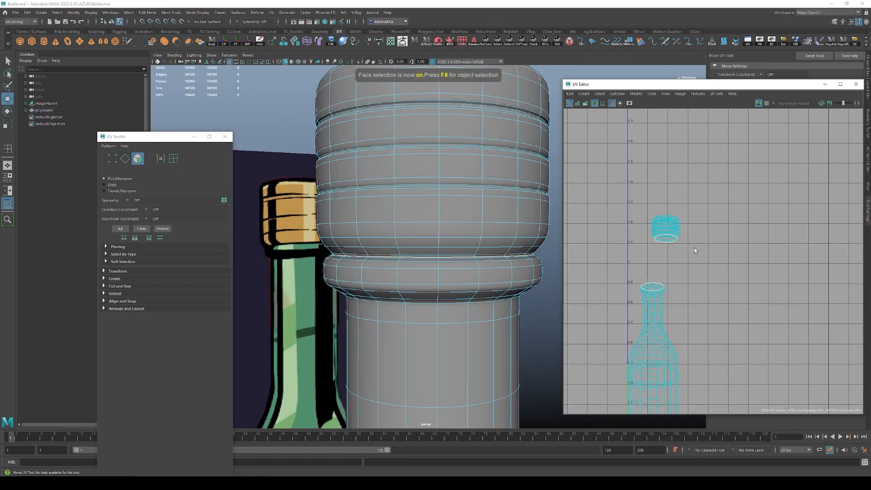
Unfold the cap's UV shell.
double_click(676, 228)
alt+middle_drag(677, 226, 683, 167)
scroll(686, 166, down, 2)
shift+right_click(718, 189)
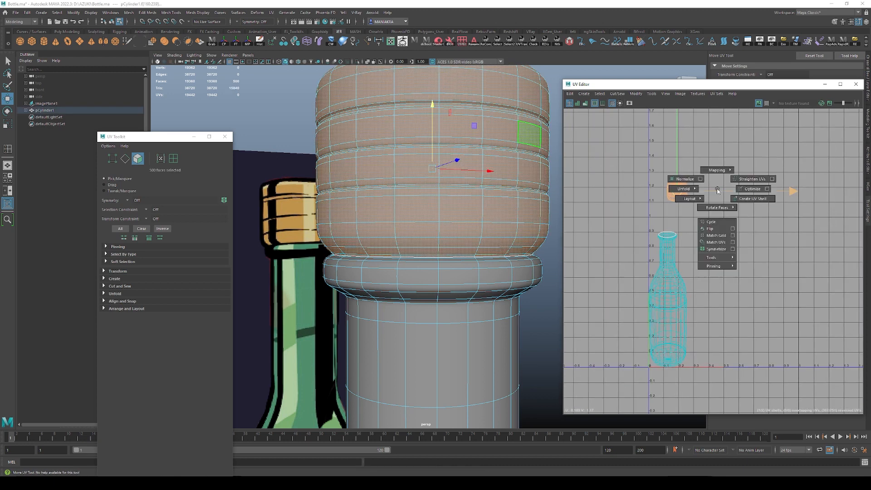
shift+right_drag(718, 191, 641, 199)
key(ctrl+z)
key(q)
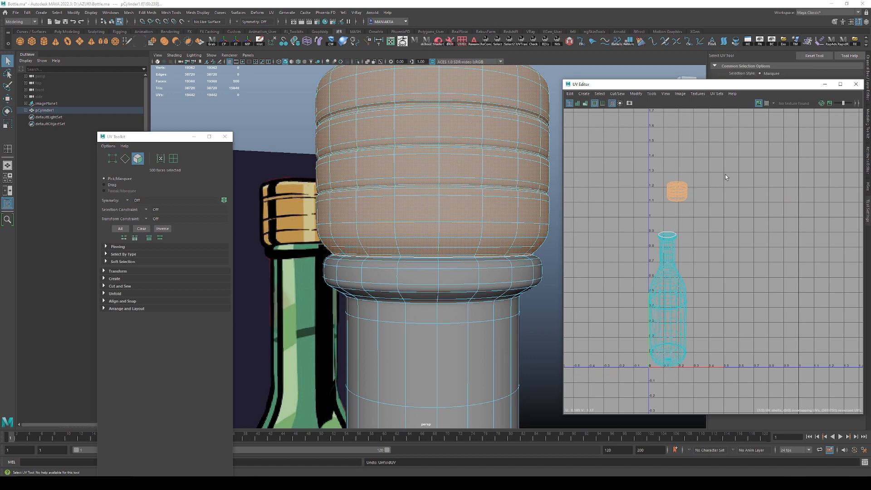
shift+right_click(725, 175)
shift+right_drag(725, 175, 813, 363)
click(723, 206)
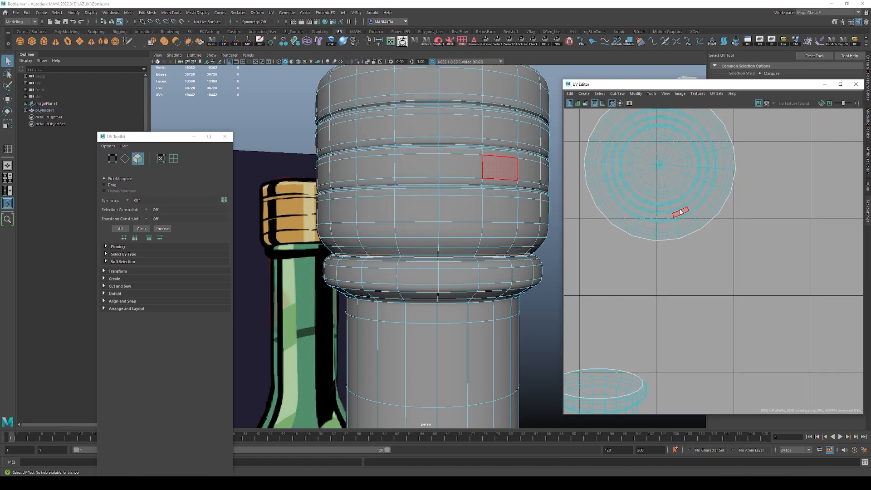
Select the unfolded cap shell and compare it with the cap faces on the model.
double_click(678, 201)
alt+middle_drag(686, 197, 746, 253)
alt+right_drag(746, 253, 621, 240)
alt+middle_drag(770, 300, 735, 218)
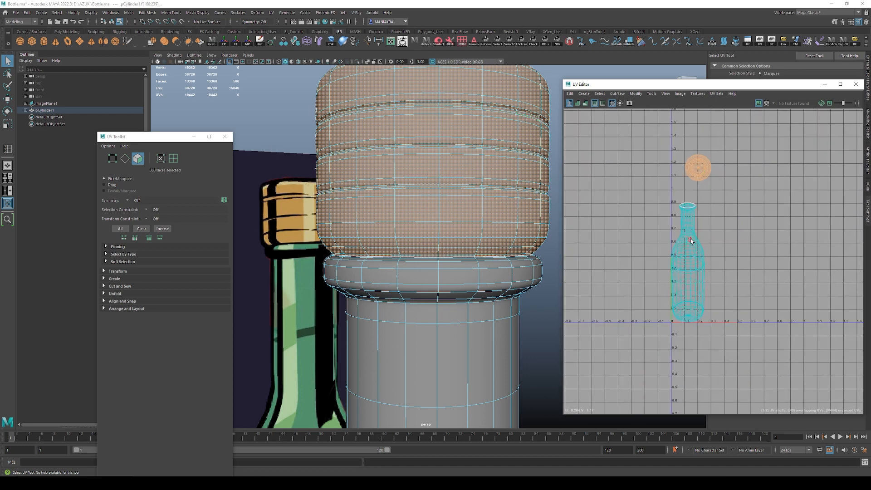
alt+right_drag(709, 171, 701, 246)
alt+right_drag(490, 222, 470, 193)
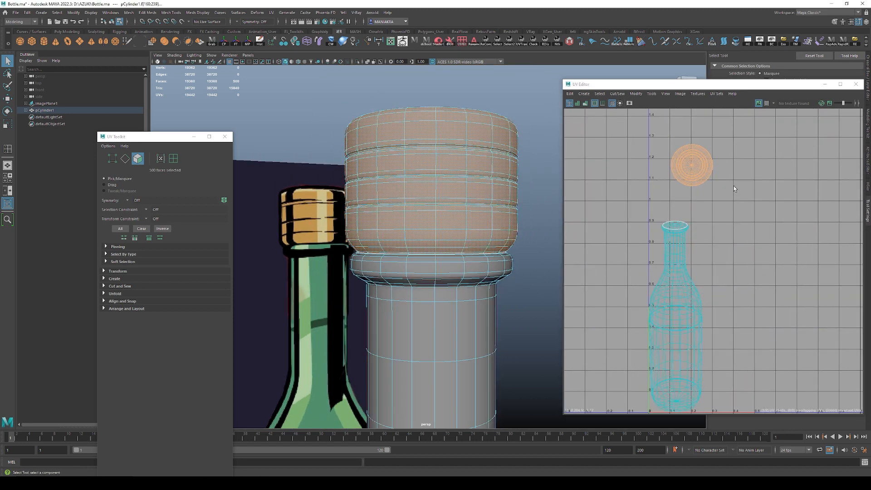
Show the checker pattern on the bottle and examine its distortion on the cap's top and sides.
click(734, 186)
click(763, 104)
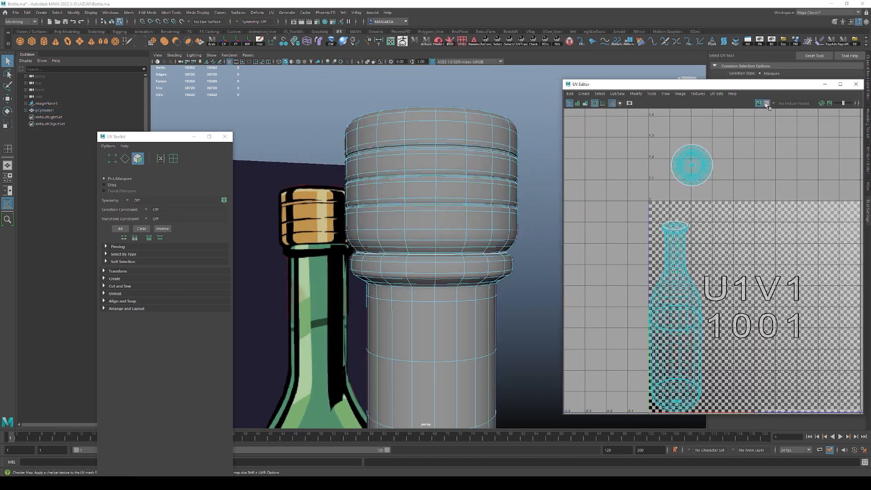
click(767, 103)
alt+drag(436, 227, 450, 250)
key(F11)
alt+right_drag(451, 250, 443, 247)
alt+drag(443, 247, 470, 285)
alt+right_drag(470, 286, 477, 293)
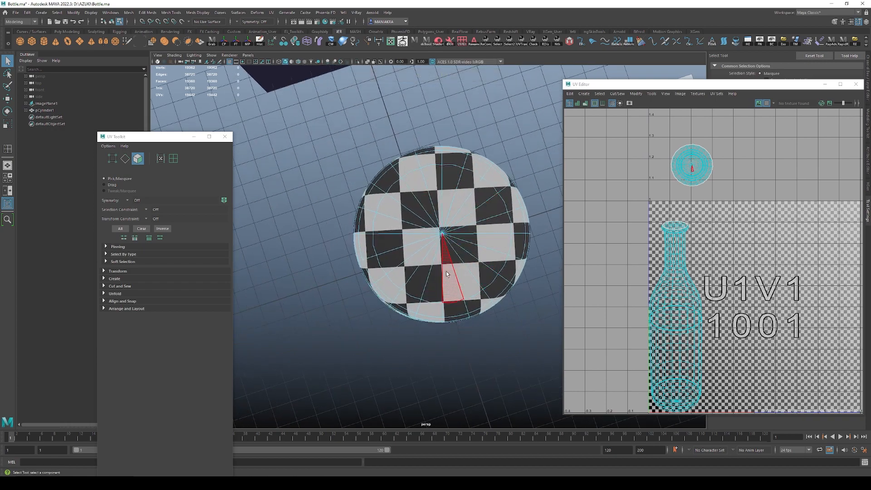
alt+drag(447, 274, 429, 203)
scroll(713, 171, up, 4)
Unfold the cap shell again, and examine the checker stretching around the cap.
alt+middle_drag(713, 171, 668, 194)
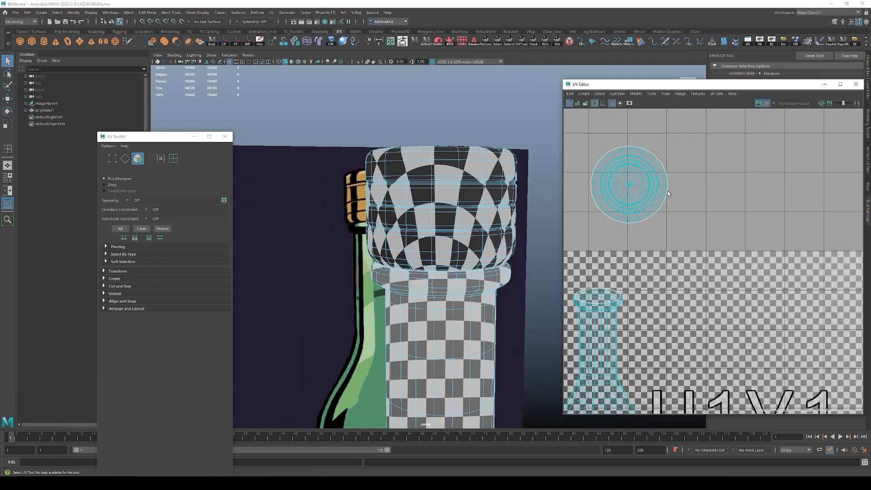
alt+right_drag(668, 194, 692, 249)
alt+middle_drag(692, 249, 784, 334)
double_click(675, 199)
shift+right_drag(698, 189, 616, 195)
key(ctrl+z)
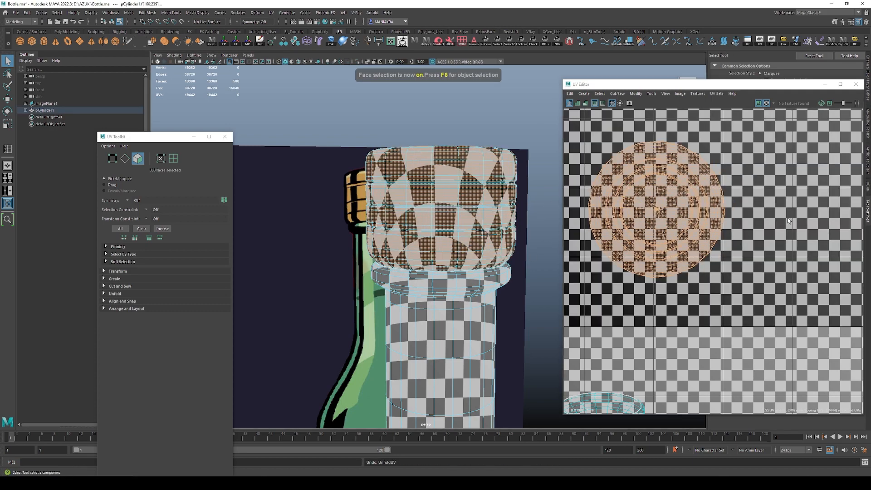
key(ctrl+z)
double_click(683, 211)
shift+right_drag(683, 210, 621, 209)
alt+drag(496, 210, 497, 284)
alt+right_drag(497, 284, 451, 237)
alt+drag(444, 300, 424, 209)
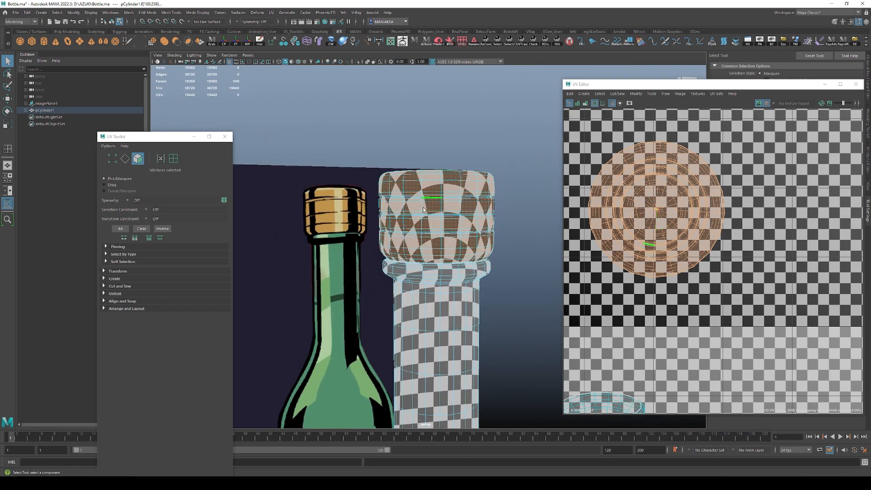
scroll(451, 199, up, 6)
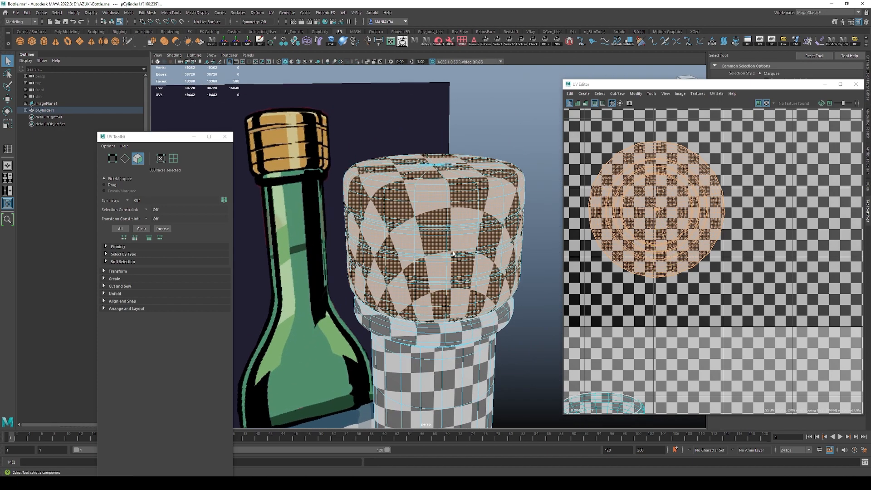
Turn off the smooth mesh preview, and cut the UVs along the edge loop around the cap's top rim.
key(F10)
alt+drag(445, 184, 423, 181)
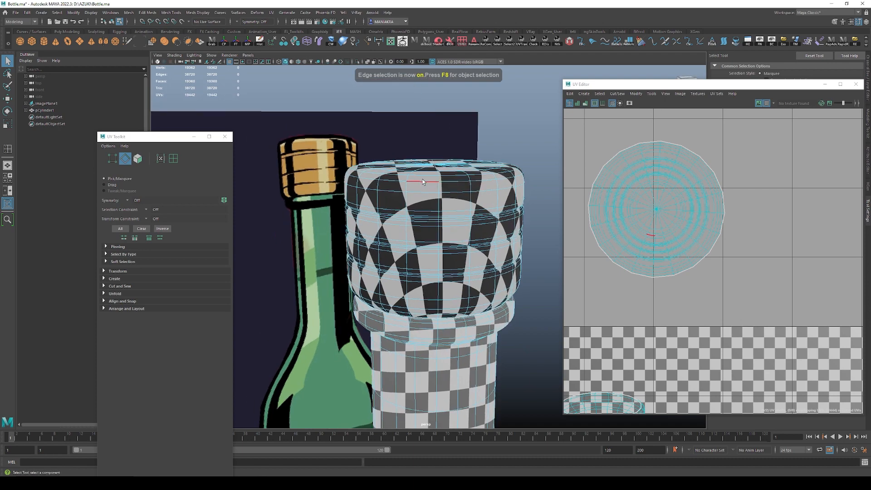
click(423, 177)
key(1)
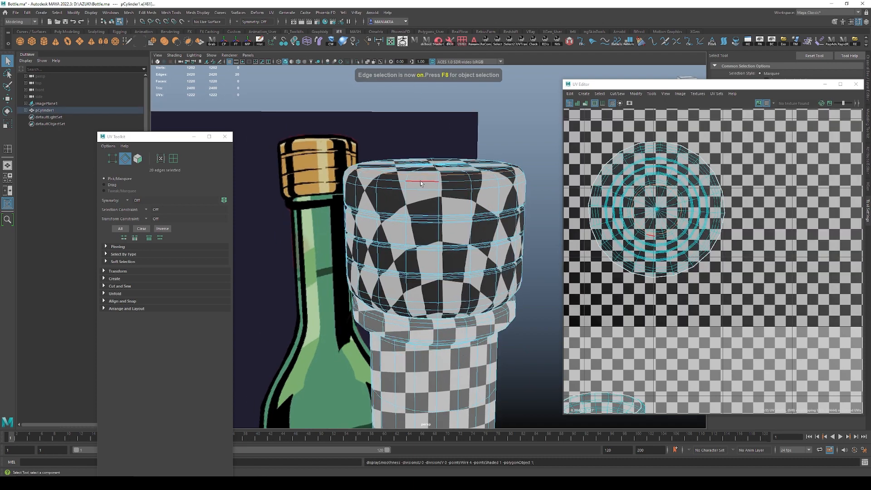
alt+drag(429, 179, 454, 179)
shift+right_click(685, 164)
shift+right_drag(685, 166, 661, 173)
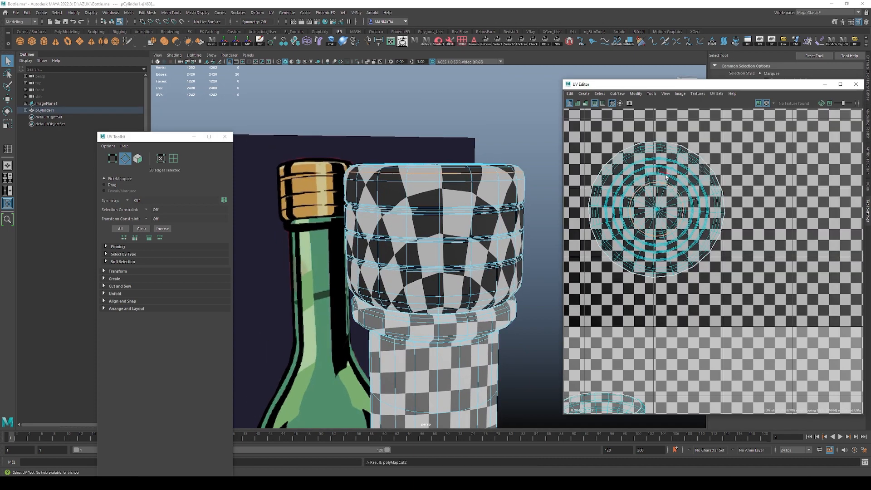
Move the circular shell of the cap's top out of the ring-shaped side shell.
key(F11)
double_click(670, 208)
key(w)
drag(657, 211, 743, 114)
scroll(767, 208, down, 3)
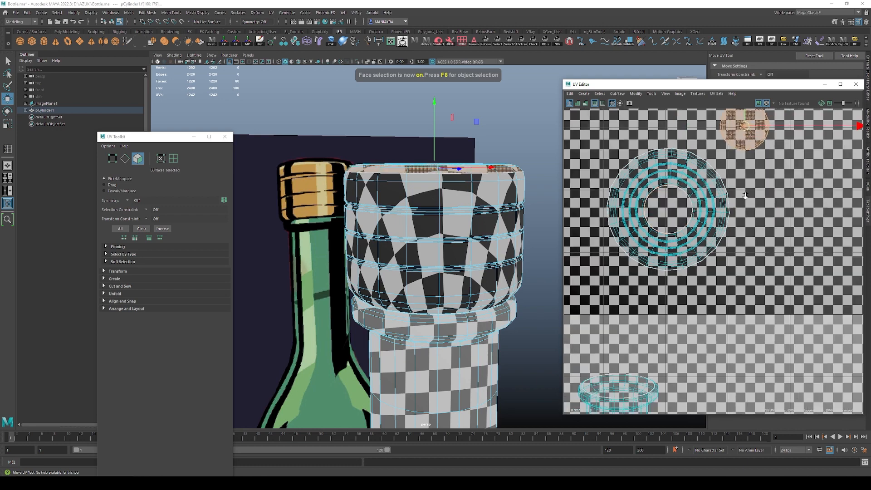
Select the ring-shaped cap shell to examine its checker distortion on the model, and turn off the checker pattern.
double_click(740, 192)
alt+drag(411, 222, 409, 254)
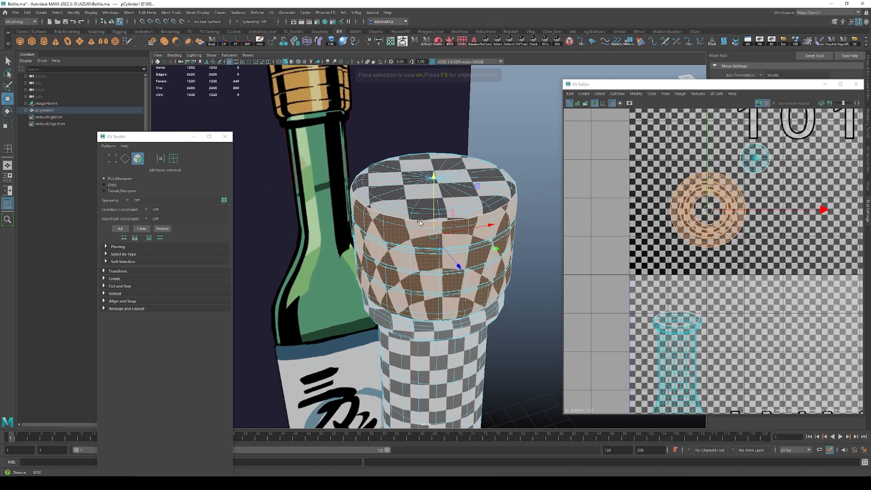
scroll(408, 247, down, 6)
alt+middle_drag(427, 241, 403, 193)
alt+drag(403, 193, 415, 204)
click(492, 205)
alt+drag(491, 206, 512, 229)
click(770, 103)
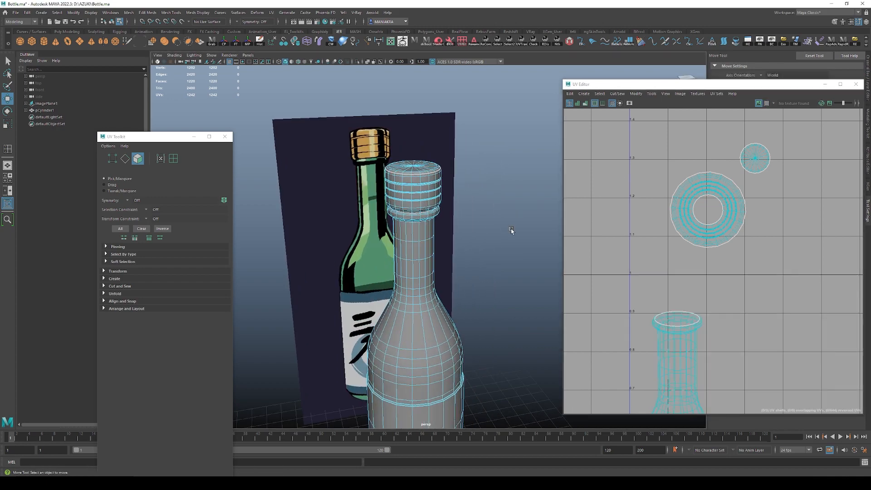
Examine the bottle from cap to base to decide where a vertical UV seam can run.
alt+right_drag(512, 230, 512, 272)
scroll(512, 272, up, 3)
alt+drag(441, 150, 469, 206)
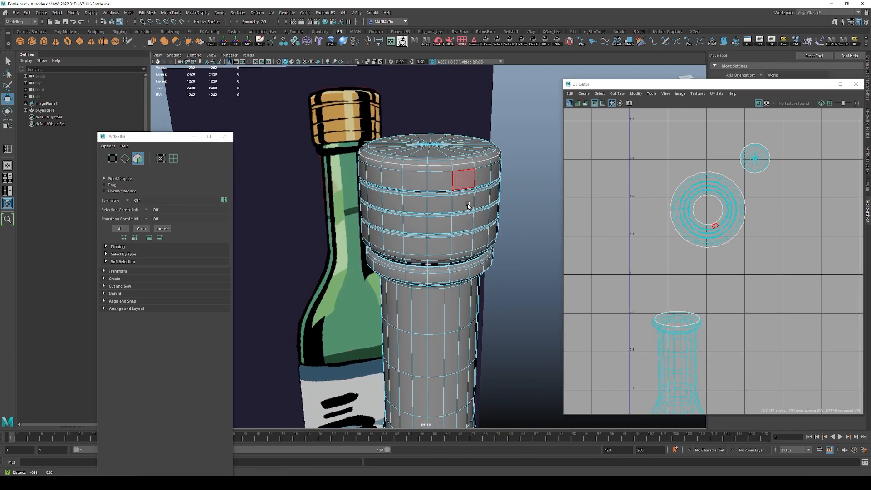
alt+right_drag(468, 206, 443, 236)
alt+drag(443, 236, 420, 254)
alt+right_drag(420, 254, 373, 250)
alt+middle_drag(372, 250, 364, 184)
alt+right_drag(364, 184, 326, 193)
alt+drag(327, 193, 444, 98)
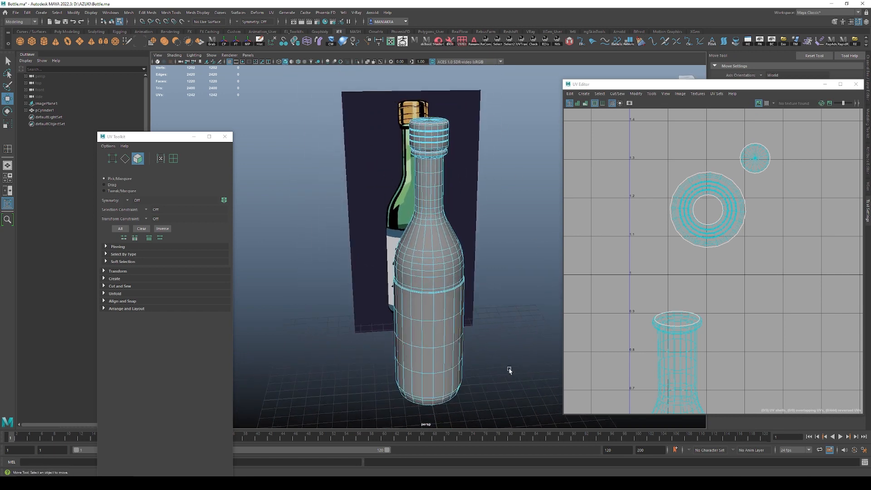
mouse_move(488, 152)
alt+mouse_down()
mouse_move(481, 156)
mouse_move(488, 151)
alt+mouse_up()
alt+drag(449, 131, 452, 143)
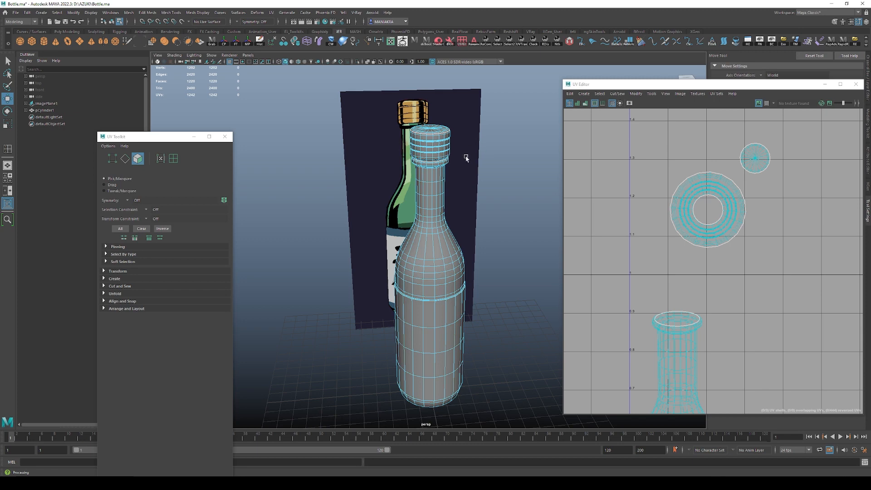
Select a vertical line of edges running from the cap down to the base, and cut the UVs along it.
alt+drag(441, 182, 435, 192)
click(440, 130)
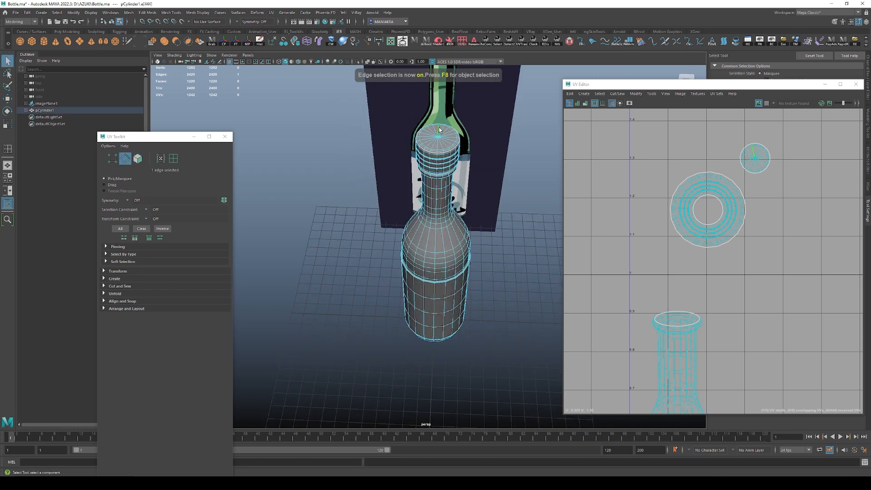
alt+drag(474, 232, 477, 200)
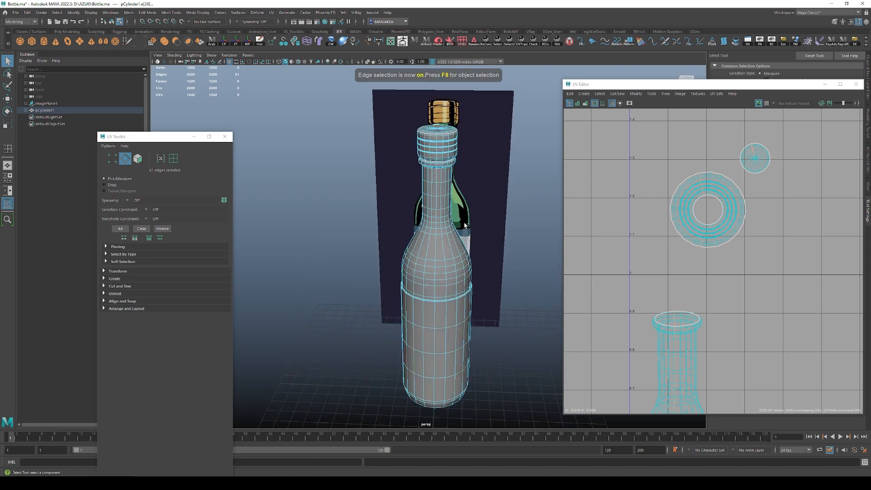
alt+drag(520, 248, 495, 290)
shift+right_click(706, 222)
shift+right_drag(680, 233, 678, 233)
alt+right_drag(672, 227, 535, 214)
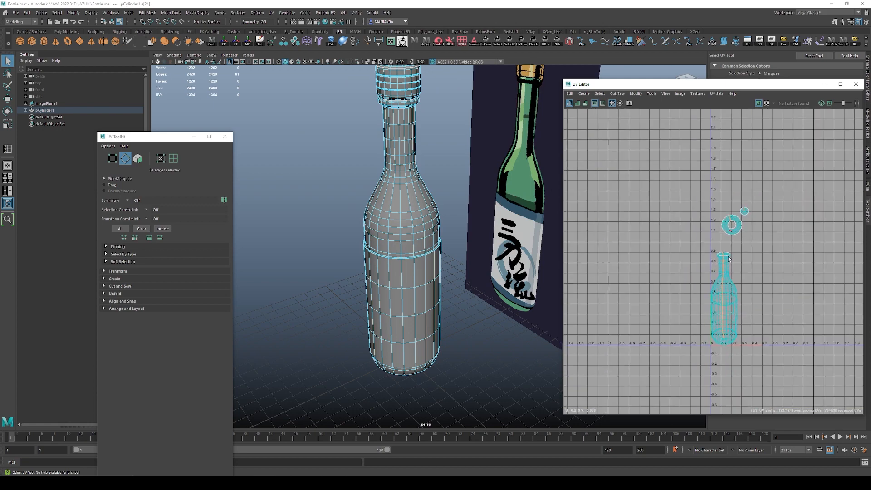
Select the ring-shaped UV shell of the cap's side and display the checker pattern on the model.
alt+right_drag(730, 220, 740, 277)
key(F11)
double_click(699, 230)
alt+middle_drag(430, 198, 445, 325)
alt+right_drag(444, 325, 480, 306)
alt+drag(480, 306, 503, 323)
click(767, 103)
alt+drag(459, 291, 467, 250)
alt+right_drag(447, 240, 484, 242)
mouse_move(484, 239)
alt+mouse_down()
mouse_move(458, 265)
mouse_move(475, 230)
alt+mouse_up()
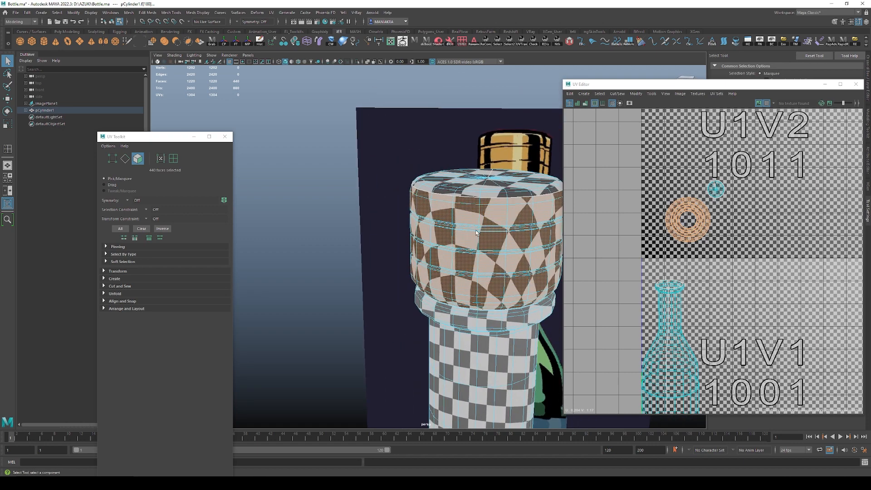
Unfold the ring-shaped UV shell of the cap's side.
alt+middle_drag(524, 281, 516, 279)
alt+middle_drag(691, 243, 696, 240)
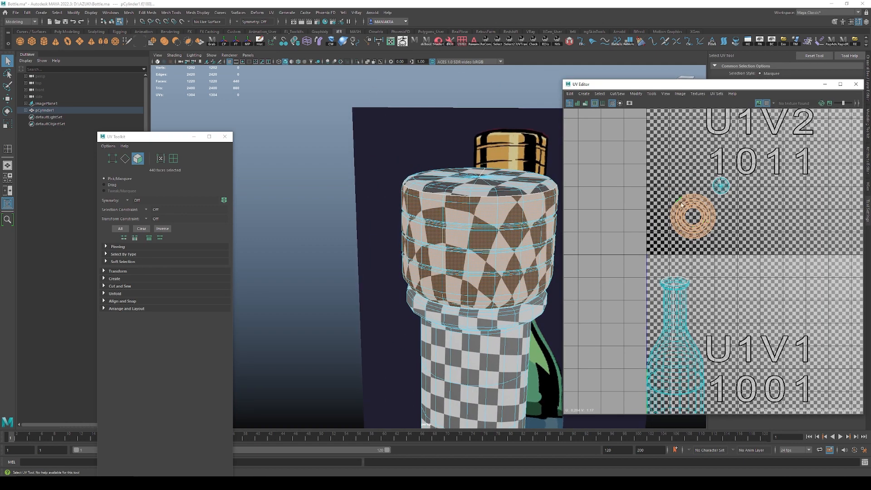
alt+drag(513, 248, 505, 225)
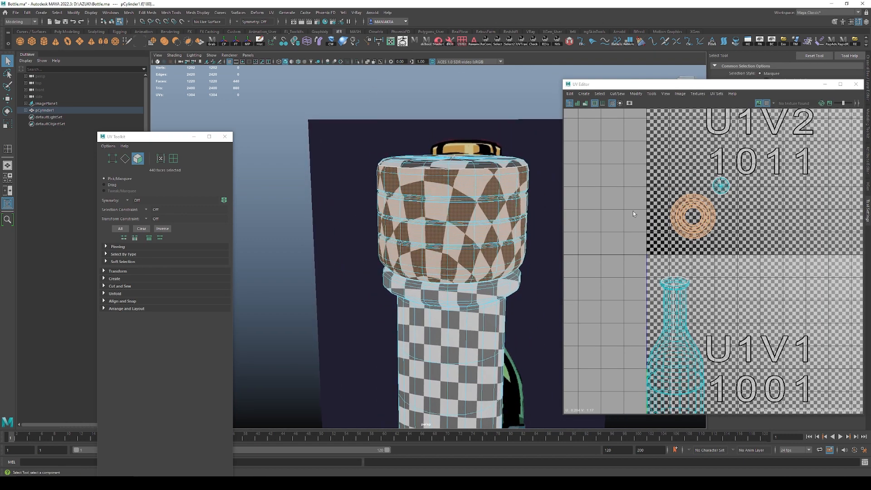
shift+right_click(757, 196)
click(723, 196)
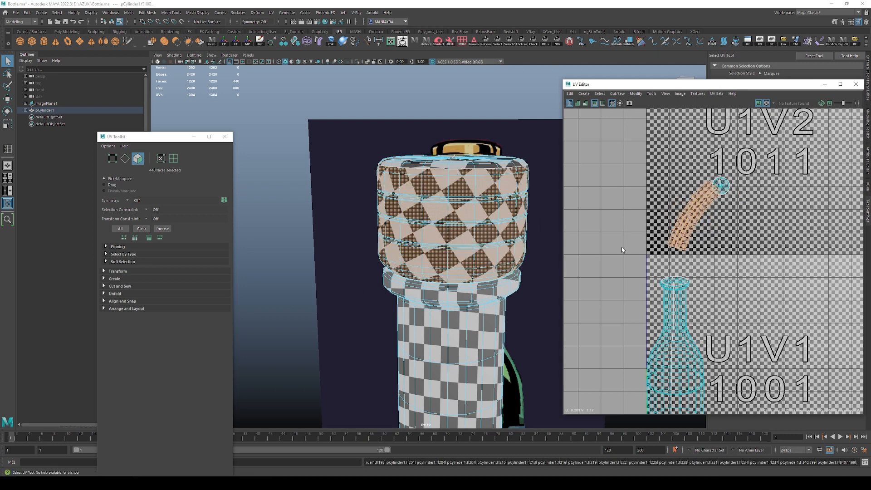
alt+drag(443, 211, 467, 211)
click(729, 222)
Select a vertical edge on the cap's side and orient its UV shell to that edge.
key(F10)
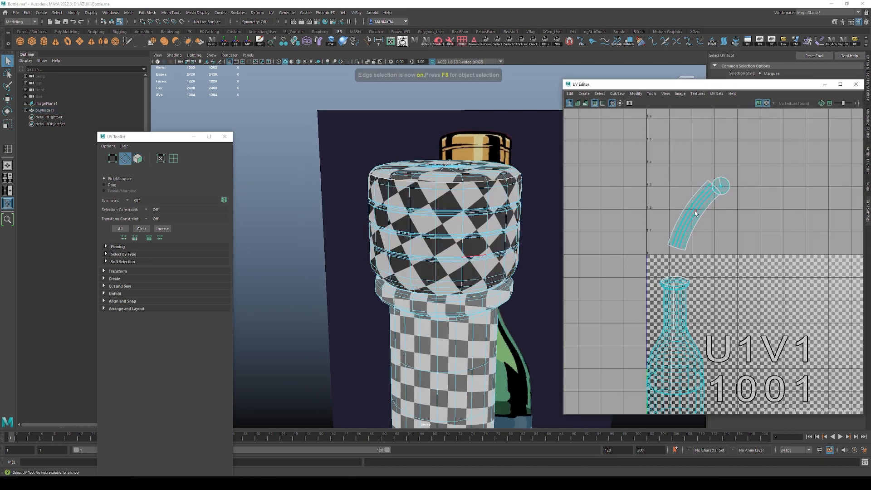
double_click(703, 213)
scroll(454, 209, up, 5)
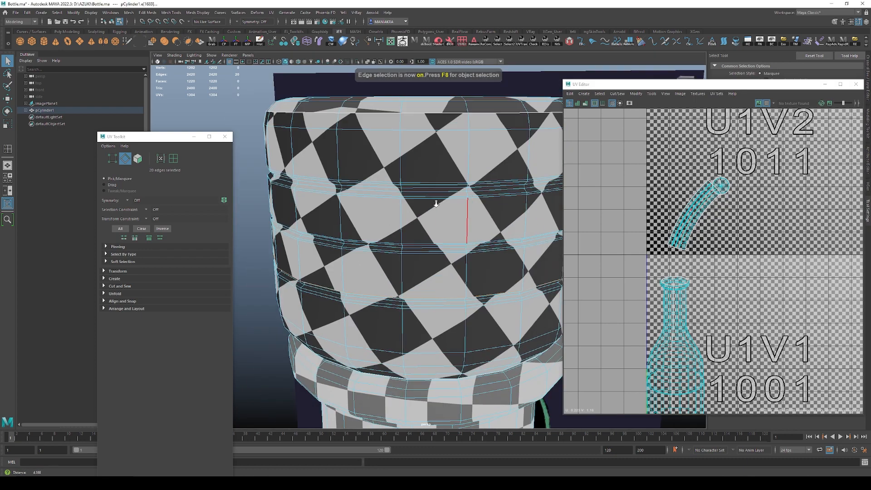
scroll(438, 200, down, 5)
alt+drag(438, 201, 448, 235)
key(F10)
click(430, 220)
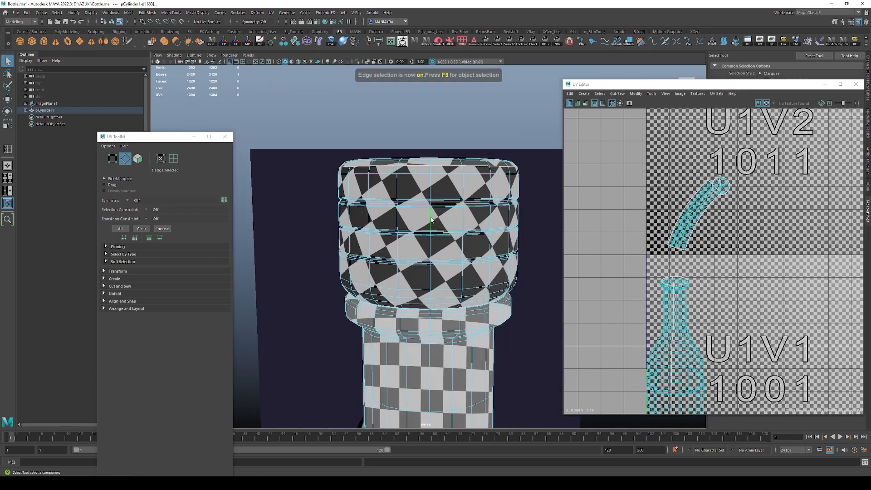
shift+right_click(706, 205)
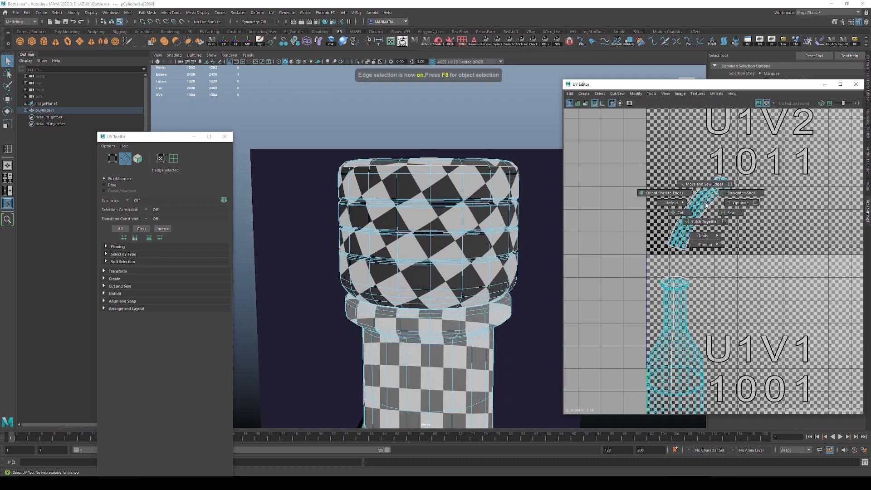
shift+right_drag(707, 205, 665, 193)
Select the cap's whole side shell and rotate it counterclockwise so that it lies horizontally.
key(F11)
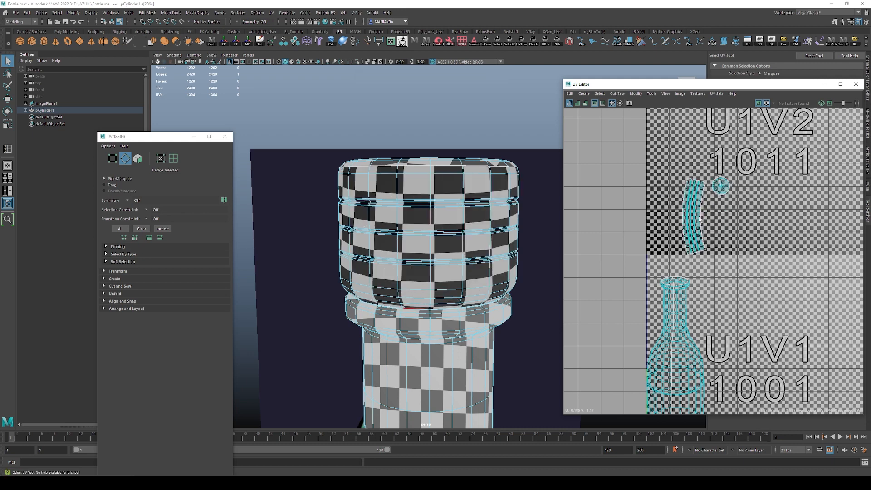
double_click(694, 215)
shift+right_click(722, 208)
mouse_move(723, 227)
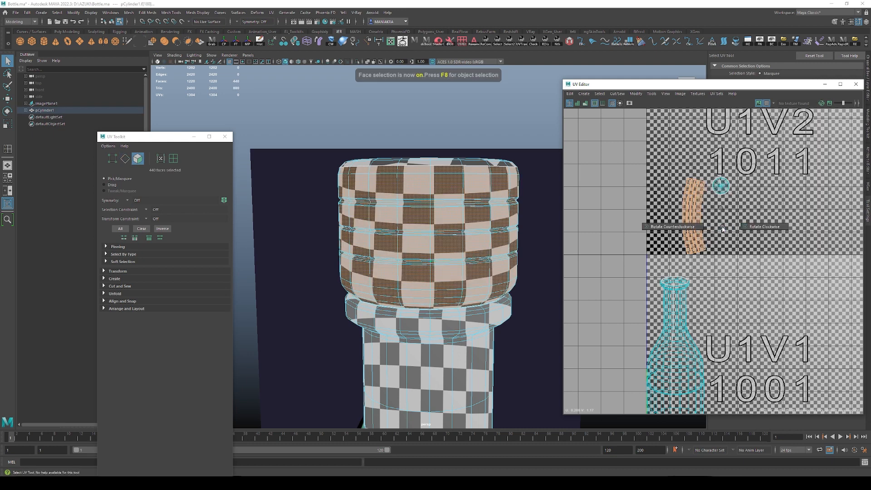
click(667, 227)
click(603, 250)
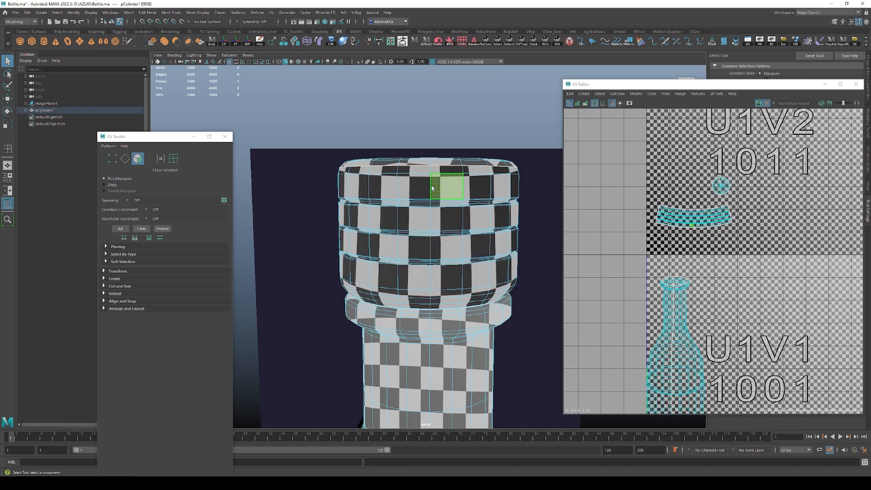
Straighten the UVs of the cap's curved side shell into a rectangular strip, and save the scene.
click(418, 184)
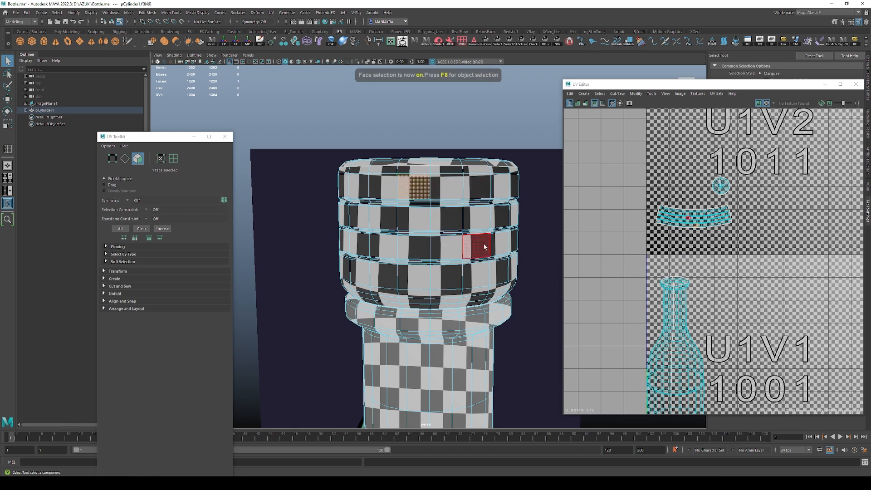
key(F8)
alt+drag(459, 188, 458, 217)
alt+right_drag(707, 233, 781, 330)
key(F8)
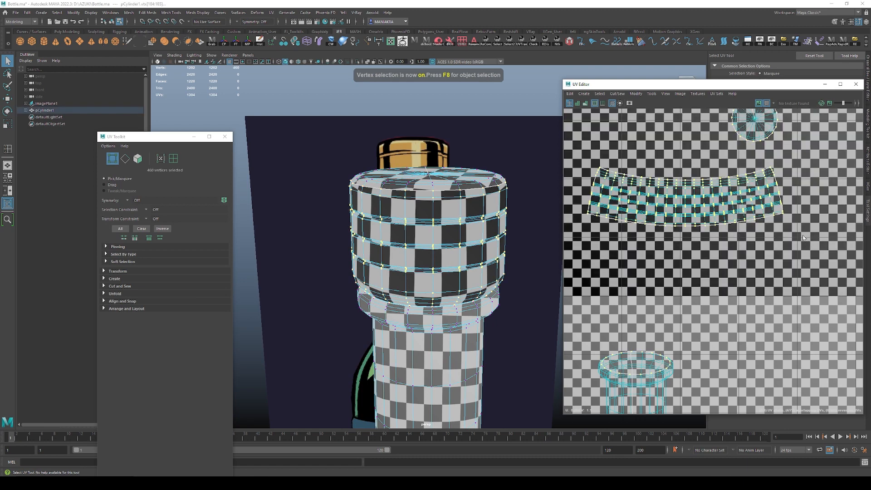
key(F8)
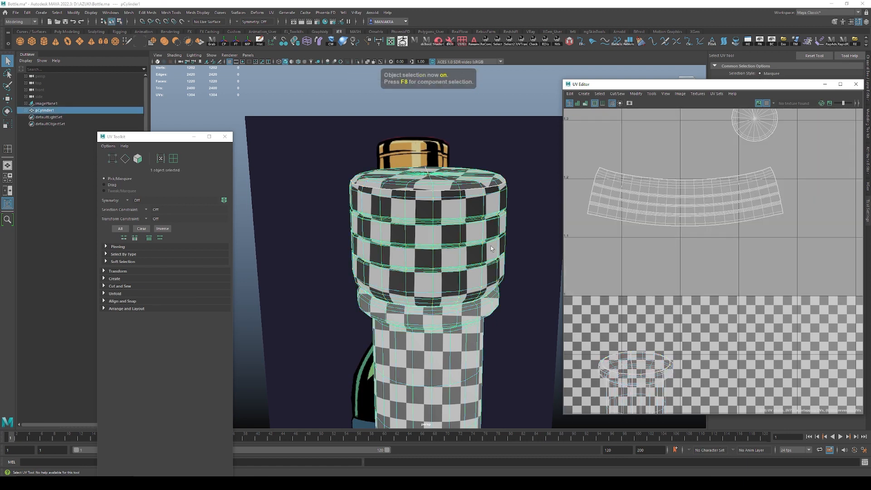
key(F11)
drag(593, 168, 593, 162)
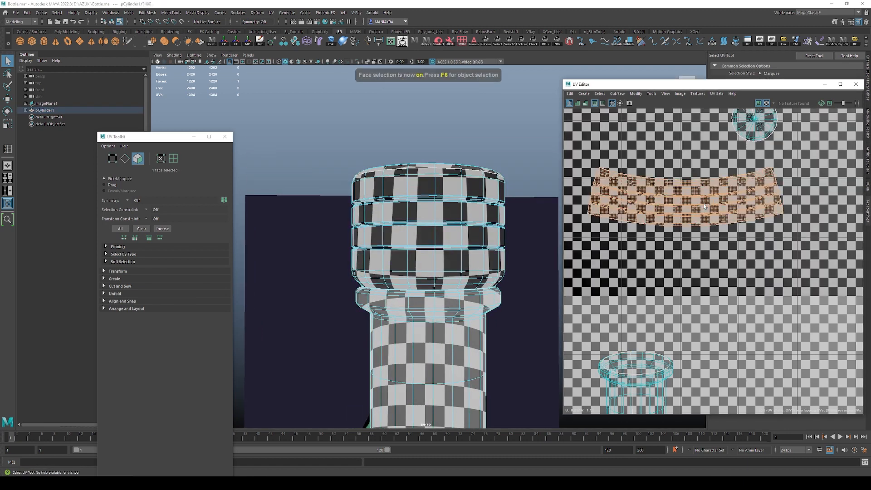
shift+right_click(726, 185)
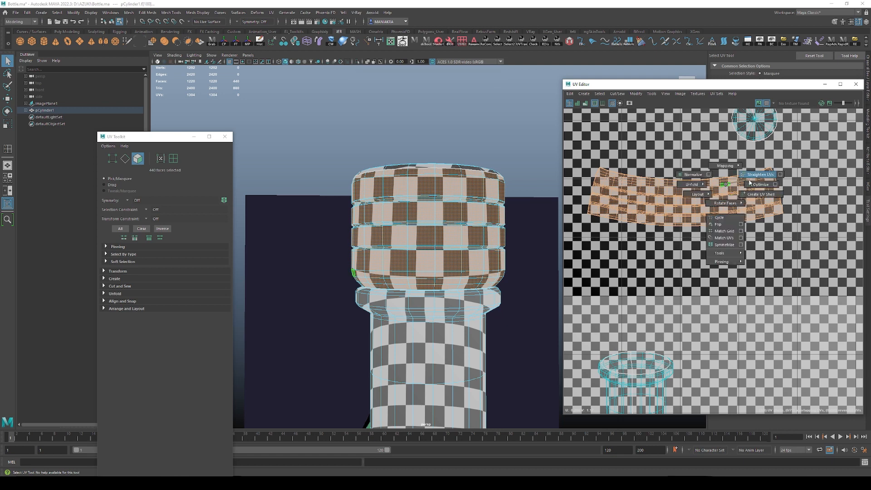
click(750, 182)
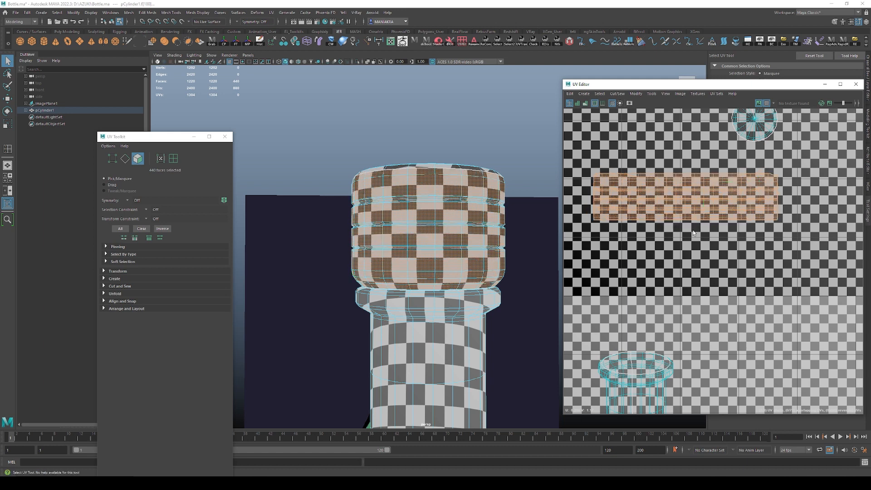
click(698, 258)
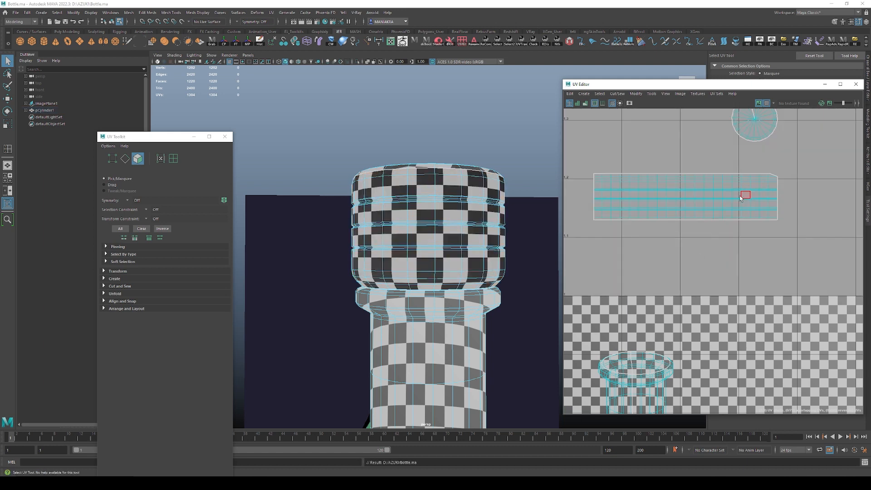
Move the UV at the cut-off corner of the cap's strip to square it with the neighbouring borders, and inspect the cap.
scroll(455, 226, up, 5)
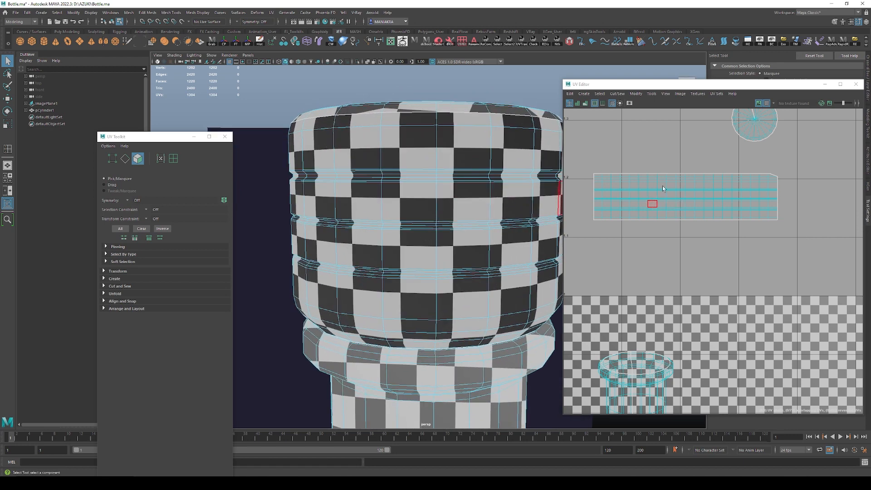
scroll(663, 186, up, 3)
alt+middle_drag(779, 196, 758, 202)
right_drag(759, 201, 785, 209)
right_click(766, 209)
click(761, 203)
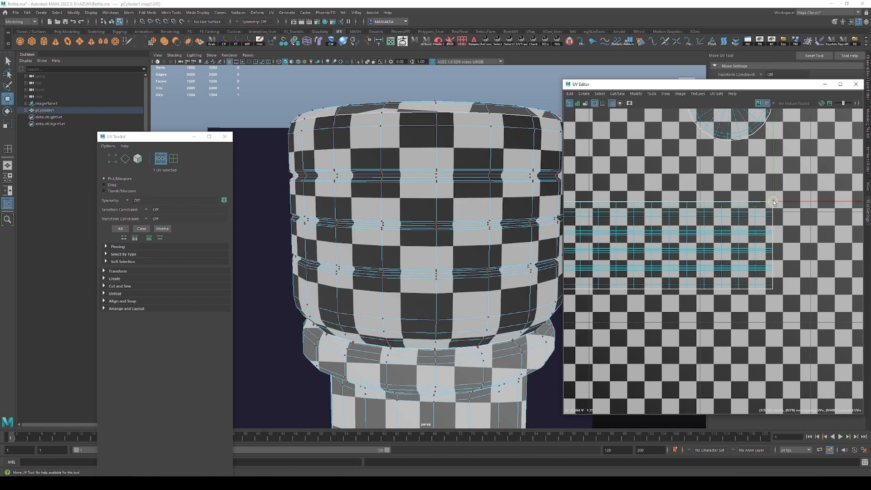
key(F8)
scroll(363, 191, down, 4)
alt+drag(372, 218, 376, 170)
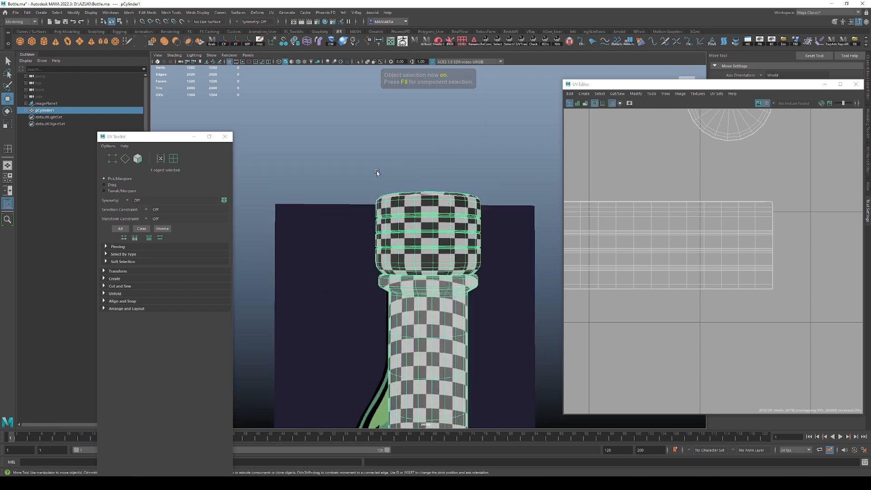
Try to unfold the cap's straightened strip along V.
key(F8)
key(q)
scroll(393, 204, up, 8)
key(F11)
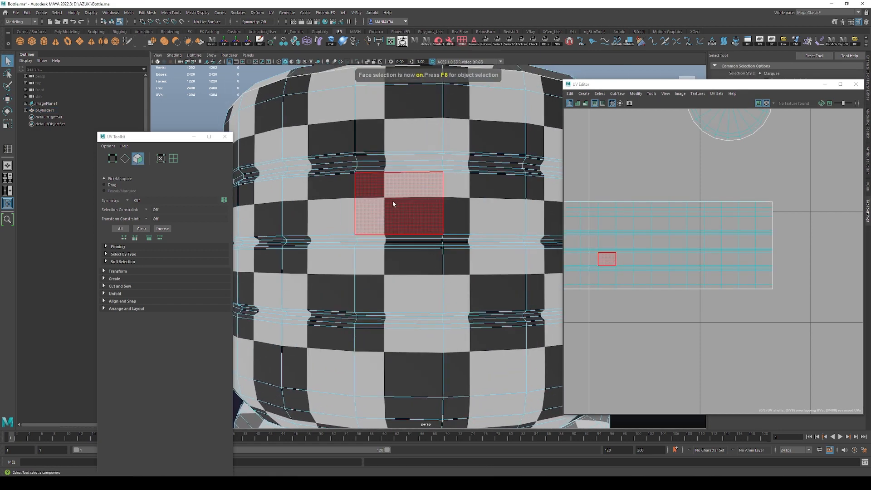
double_click(649, 247)
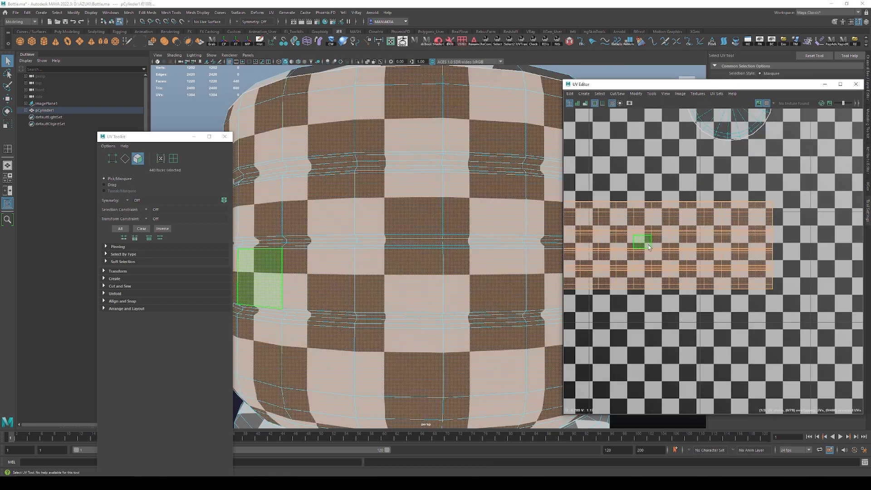
shift+right_click(693, 226)
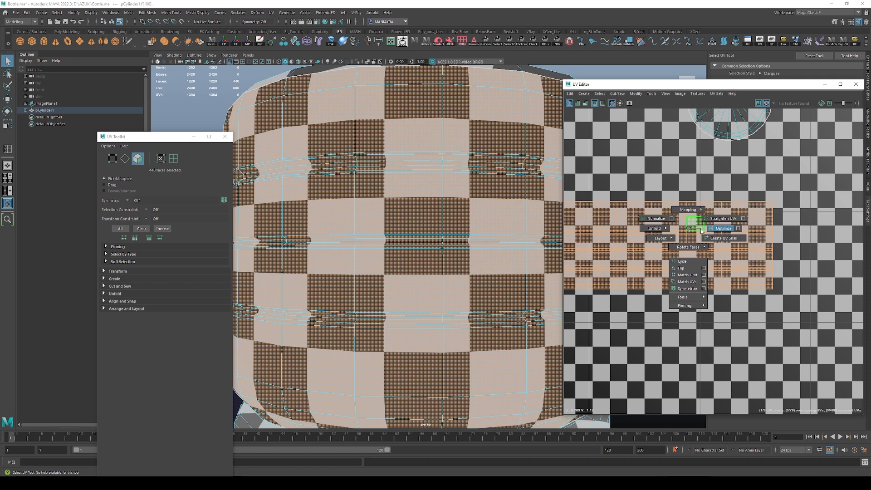
mouse_move(656, 229)
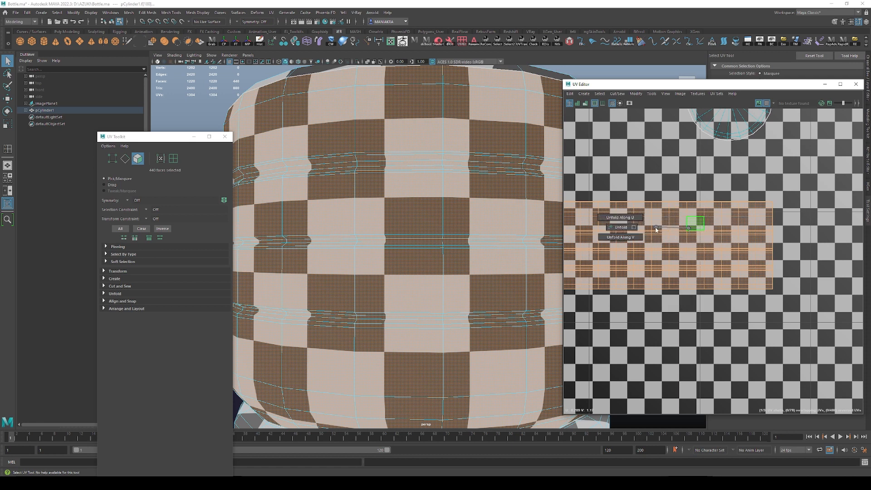
click(622, 237)
key(f)
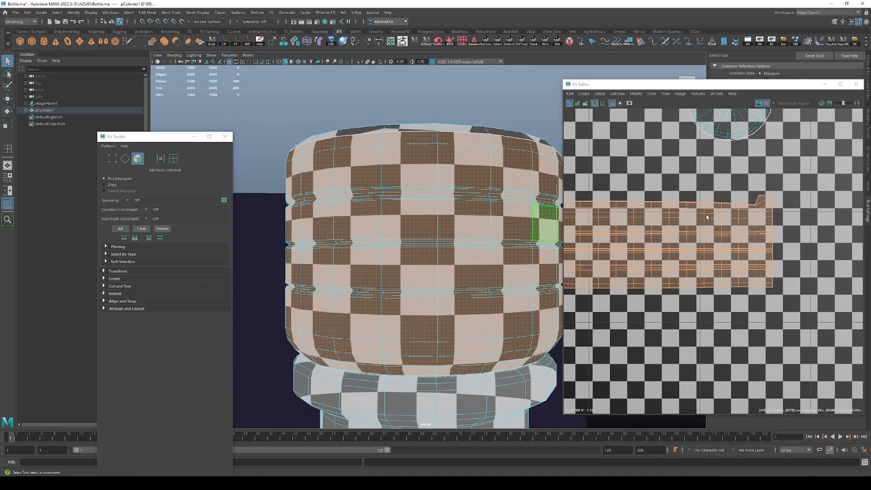
Compare the cap's strip before and after the V unfold, and undo the unfold.
key(ctrl+z)
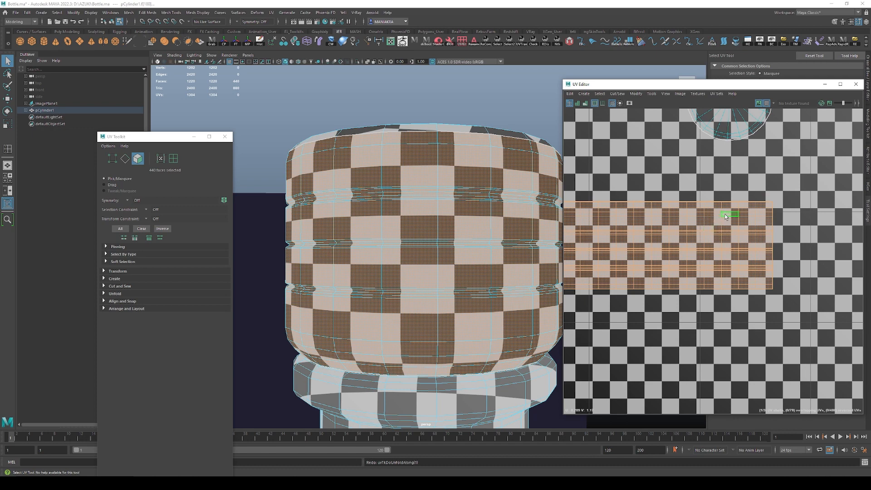
key(ctrl+z)
key(ctrl+y)
key(ctrl+z)
alt+middle_drag(661, 225, 758, 220)
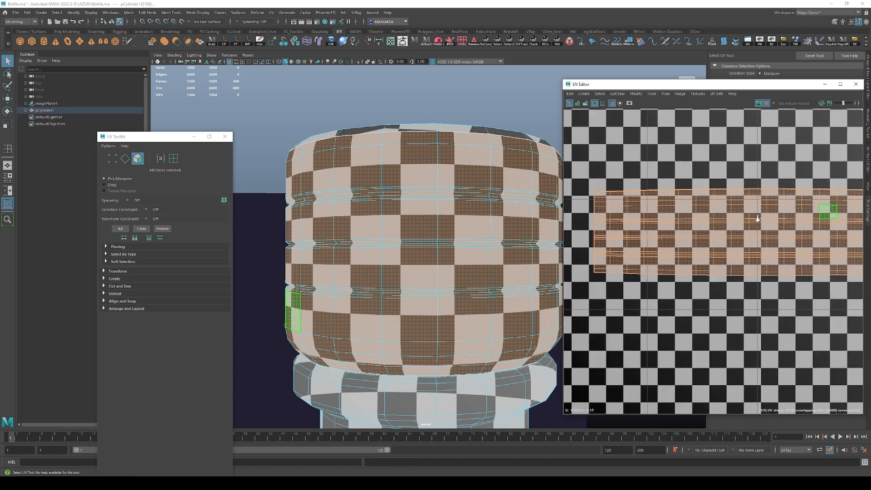
key(ctrl+y)
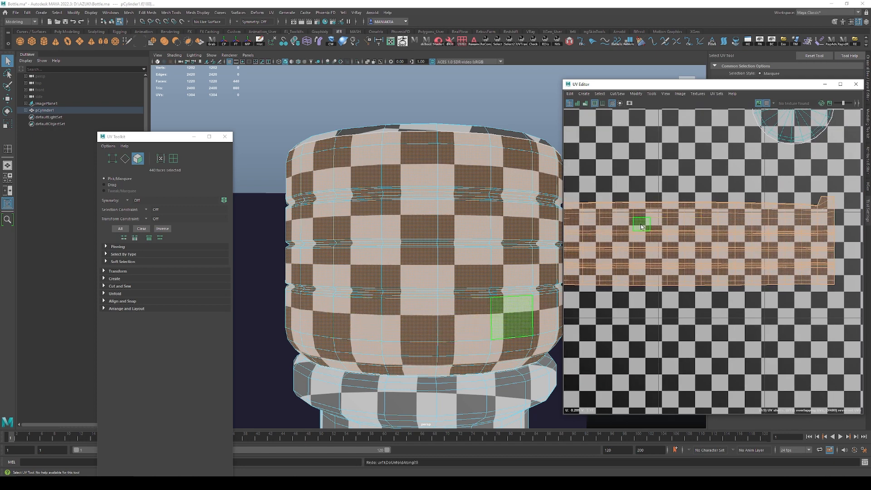
key(ctrl+y)
Examine the checker pattern on the cap and neck from several sides.
key(F8)
scroll(323, 233, down, 5)
alt+drag(417, 218, 521, 250)
key(F8)
alt+drag(483, 272, 522, 241)
scroll(474, 277, down, 5)
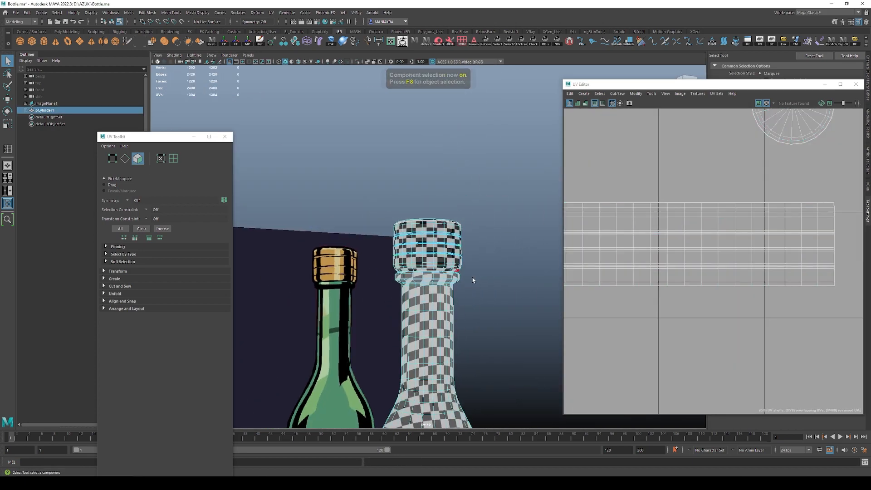
key(ctrl+z)
drag(487, 287, 454, 289)
scroll(454, 289, down, 2)
alt+middle_drag(454, 288, 459, 202)
scroll(735, 165, down, 5)
Select the bottle-shaped body shell and examine its checker distortion from the neck to the base.
scroll(728, 167, down, 8)
alt+middle_drag(717, 308, 683, 138)
scroll(676, 182, down, 1)
key(F11)
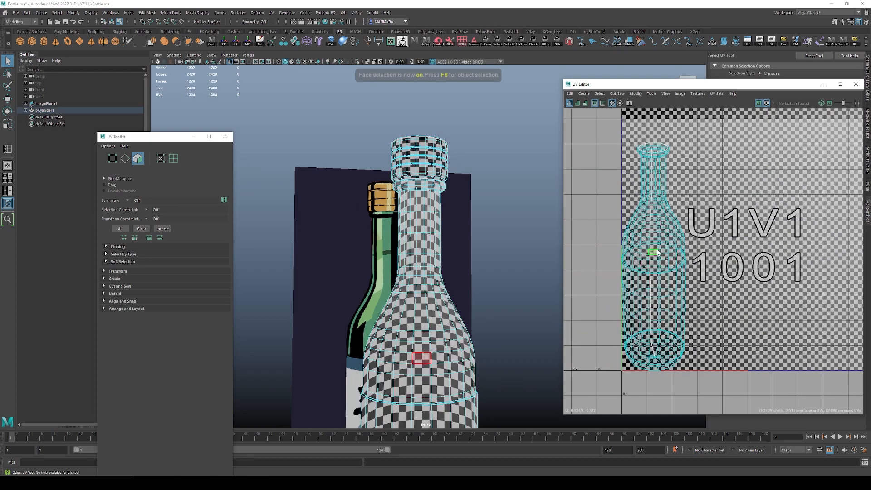
double_click(654, 256)
scroll(415, 268, down, 1)
alt+right_drag(415, 268, 377, 266)
alt+middle_drag(379, 266, 422, 114)
alt+right_drag(422, 145, 522, 245)
alt+drag(504, 250, 491, 276)
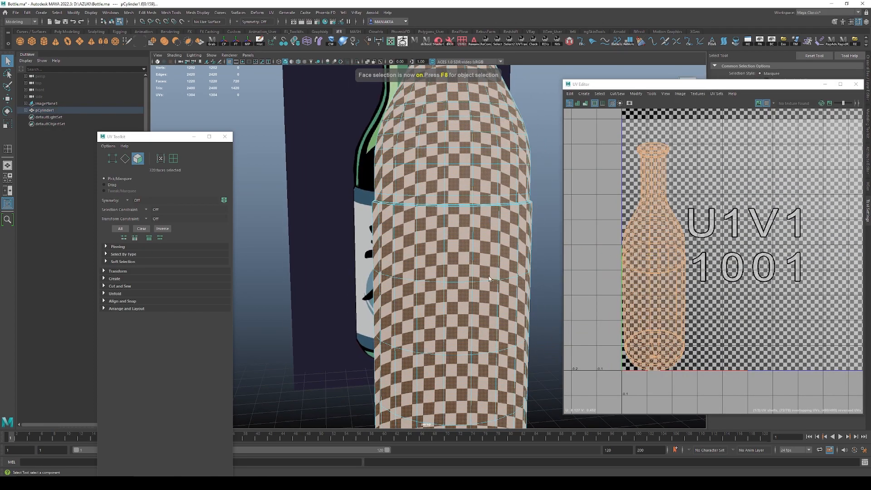
alt+right_drag(523, 266, 420, 253)
alt+drag(418, 252, 346, 209)
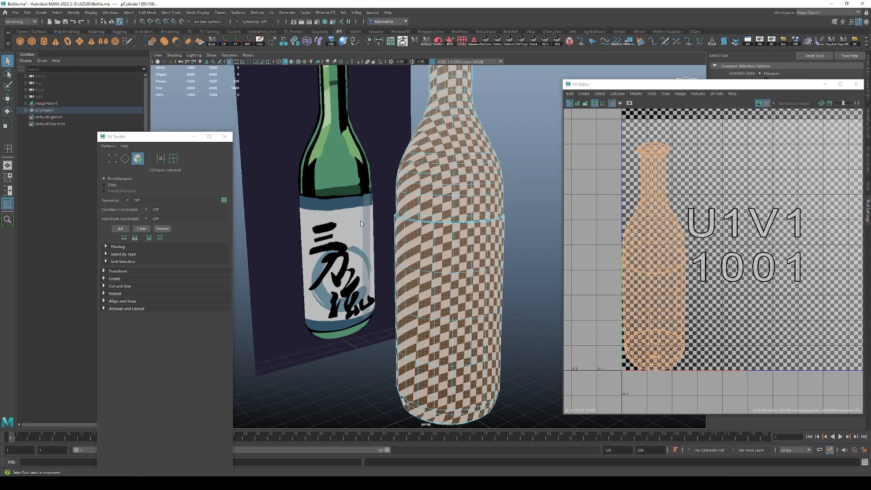
Rearrange the UV Toolkit and UV Editor windows to uncover the ledge above the bottle's label area.
click(478, 247)
scroll(514, 266, up, 3)
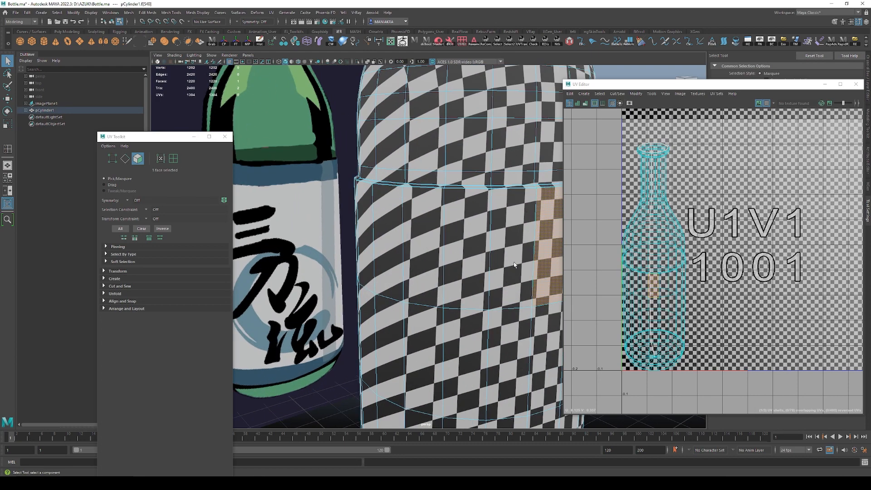
scroll(514, 266, up, 5)
key(F10)
click(431, 246)
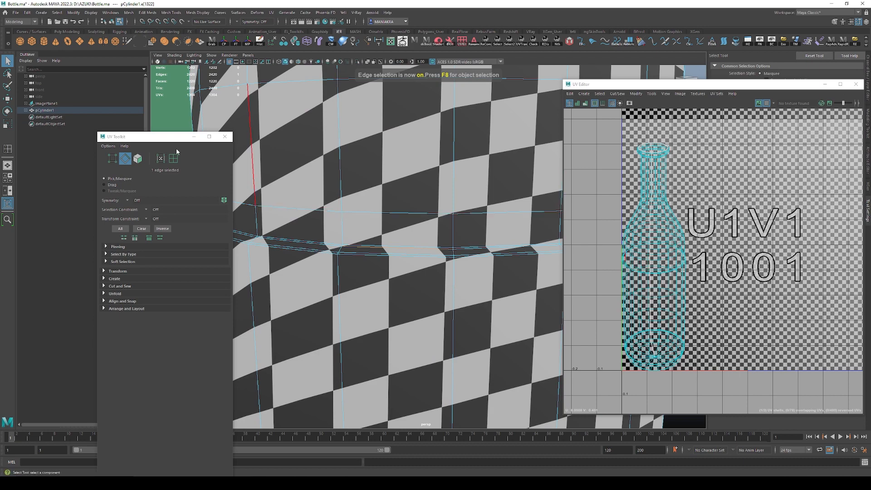
drag(176, 136, 79, 150)
drag(661, 86, 659, 151)
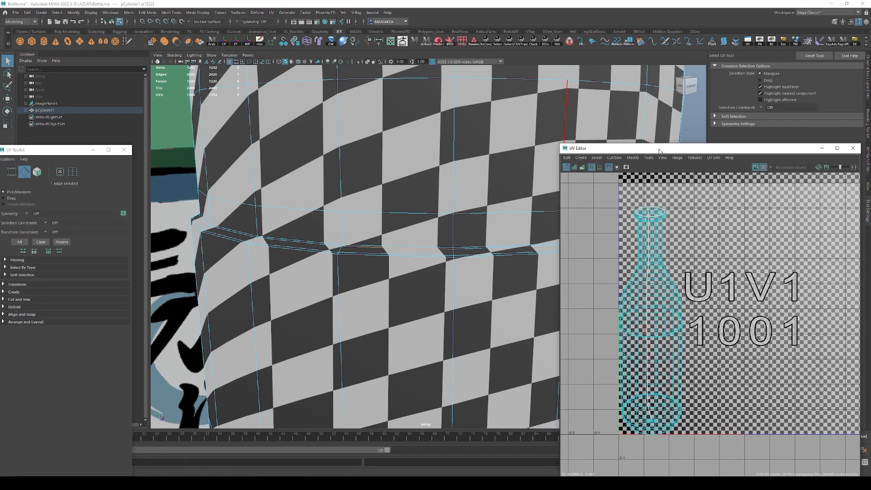
Select the full edge loop along the inner corner of the bottle's upper label ledge.
scroll(409, 249, down, 8)
alt+drag(409, 250, 399, 267)
scroll(379, 248, up, 3)
scroll(379, 248, up, 3)
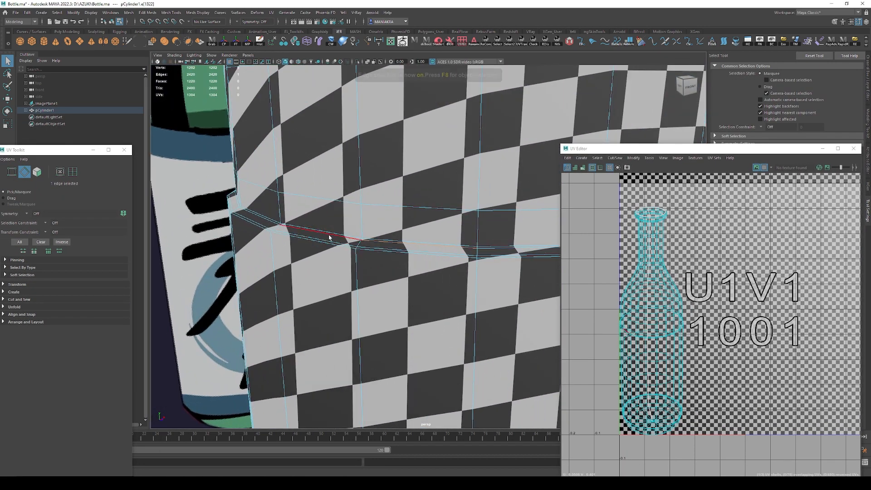
click(329, 235)
key(f)
alt+drag(335, 231, 321, 219)
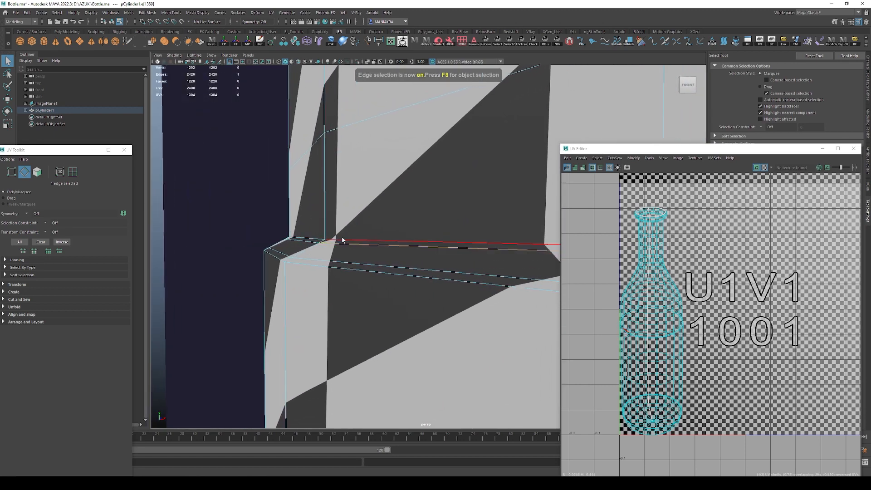
double_click(343, 239)
Add the edge loop at the lower label ledge to the selection and cut the UVs along both loops.
scroll(394, 304, down, 8)
scroll(455, 267, up, 5)
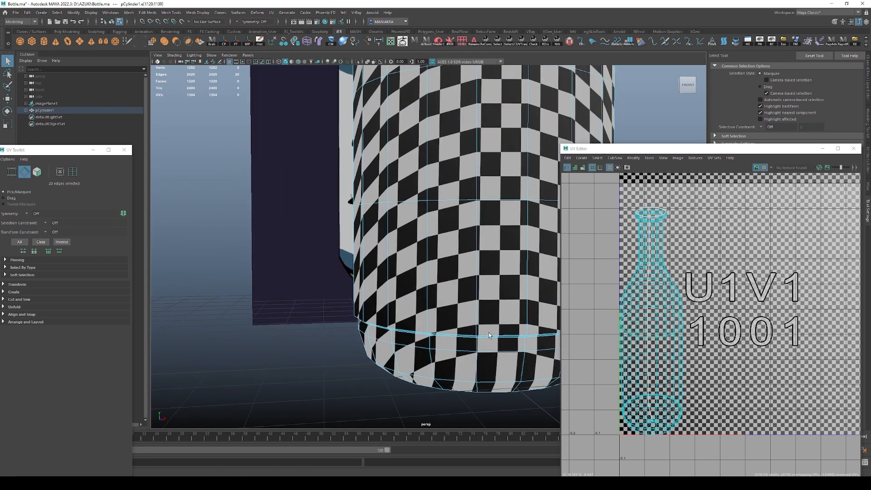
alt+drag(456, 267, 465, 284)
scroll(464, 284, up, 5)
alt+drag(333, 193, 203, 193)
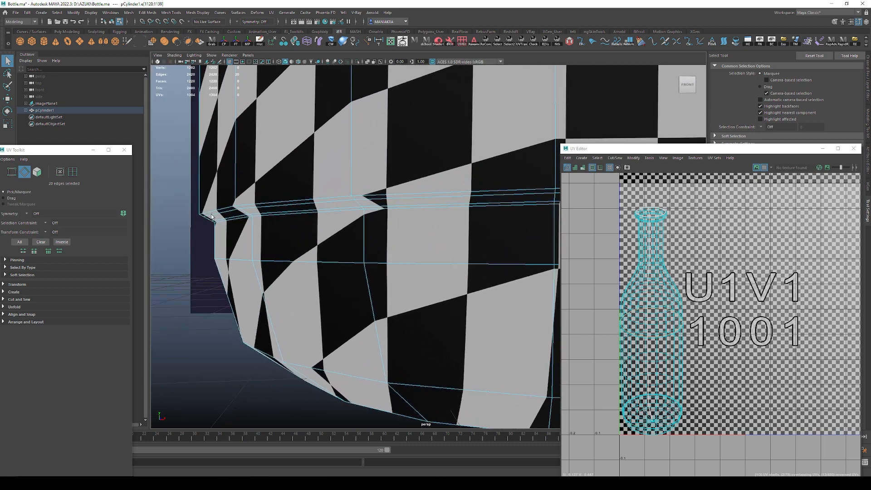
alt+right_drag(255, 245, 357, 287)
shift+double_click(219, 213)
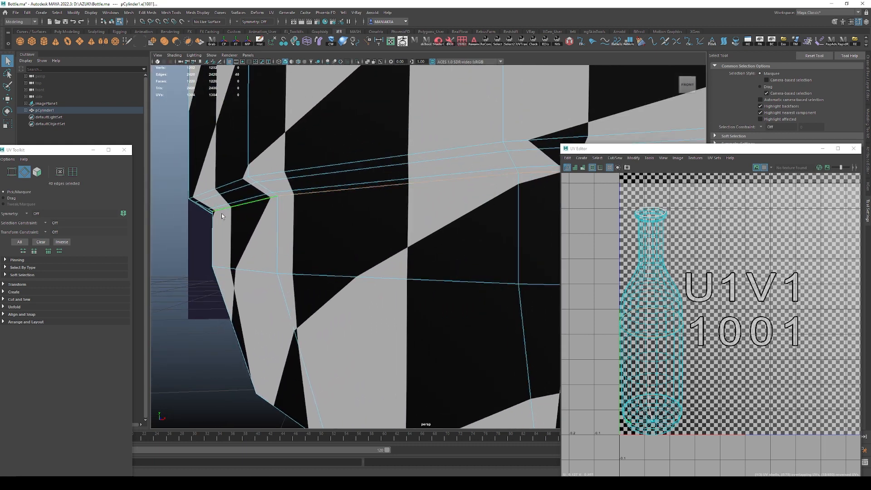
scroll(221, 214, down, 5)
shift+right_drag(695, 329, 683, 342)
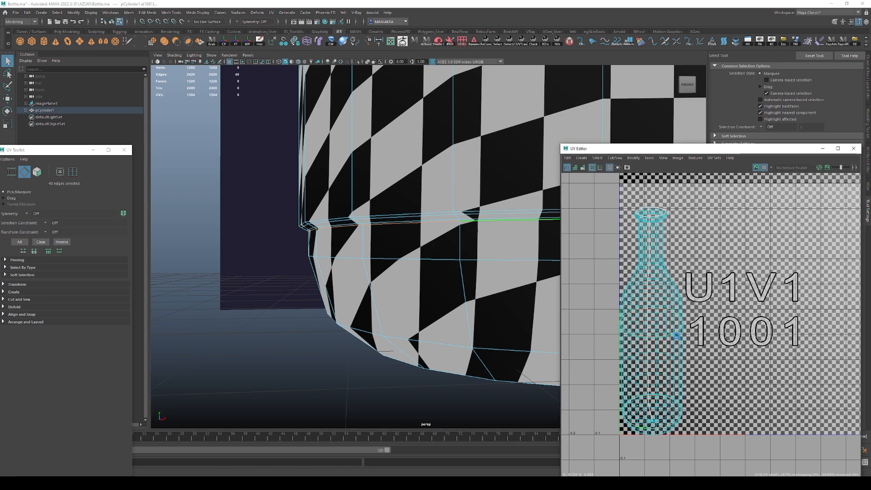
Move the separated middle body shell beside the other UV shells and turn off the checker map.
scroll(690, 336, down, 4)
alt+middle_drag(690, 336, 706, 334)
key(F11)
double_click(706, 332)
key(w)
drag(695, 347, 751, 305)
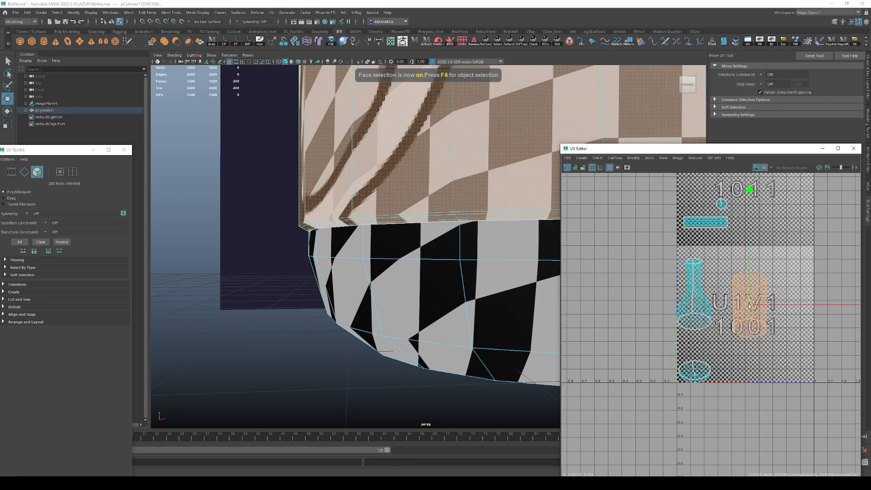
alt+right_drag(751, 305, 680, 265)
alt+middle_drag(681, 264, 639, 284)
click(765, 168)
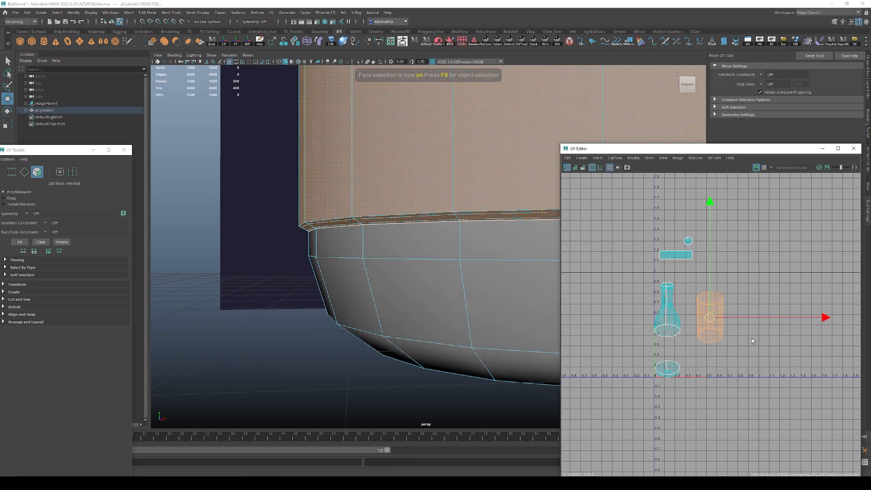
Select the neck, middle body and base shells without the cap shells and unfold them.
drag(631, 275, 772, 387)
drag(763, 225, 650, 376)
mouse_move(756, 266)
shift+right_down()
mouse_move(728, 267)
mouse_move(756, 265)
shift+right_up()
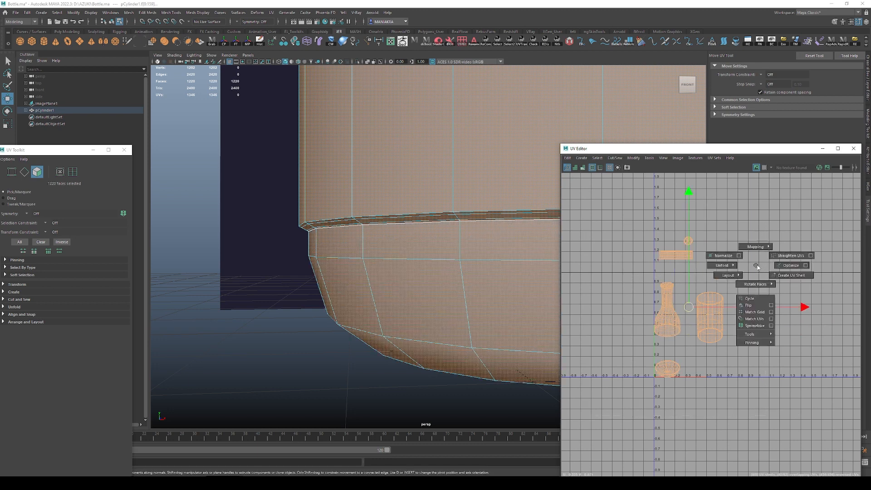
drag(720, 228, 672, 259)
drag(623, 411, 750, 287)
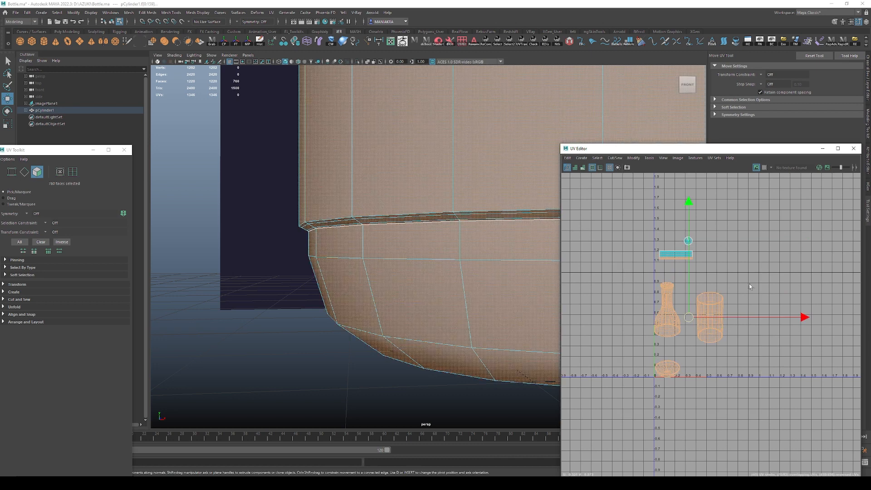
shift+right_drag(769, 284, 748, 410)
Orient the middle body shell upright using a vertical edge on the bottle's label section.
click(678, 308)
alt+right_drag(386, 254, 240, 204)
alt+middle_drag(477, 209, 469, 361)
alt+right_drag(469, 361, 422, 291)
alt+drag(456, 247, 452, 270)
key(q)
right_drag(451, 270, 448, 257)
click(446, 258)
alt+middle_drag(714, 266, 715, 262)
shift+right_drag(715, 262, 675, 254)
Move the whole middle body shell clear of the overlapping neck and shoulder shell.
double_click(746, 317)
key(w)
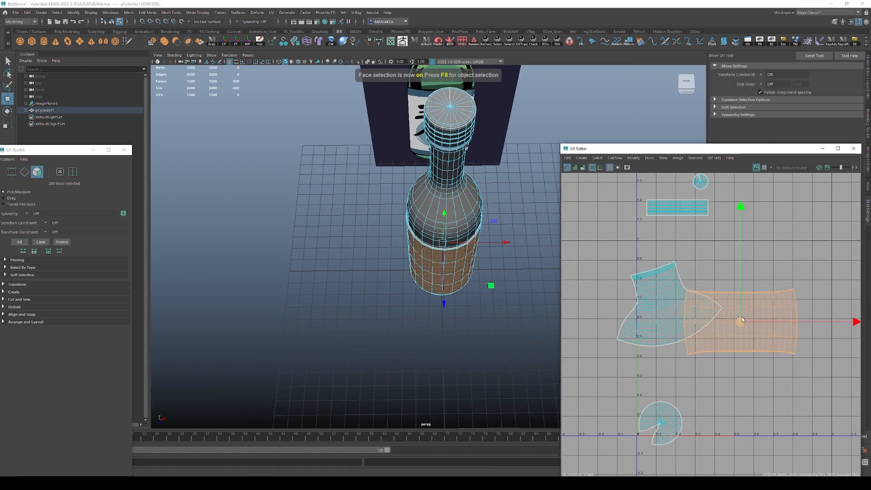
drag(742, 321, 781, 250)
Orient the neck and shoulder shell upright using a vertical edge on the bottle's shoulder.
double_click(672, 305)
alt+right_drag(481, 266, 493, 267)
alt+middle_drag(494, 267, 487, 316)
alt+right_drag(488, 317, 495, 313)
key(q)
right_drag(448, 271, 445, 258)
click(444, 257)
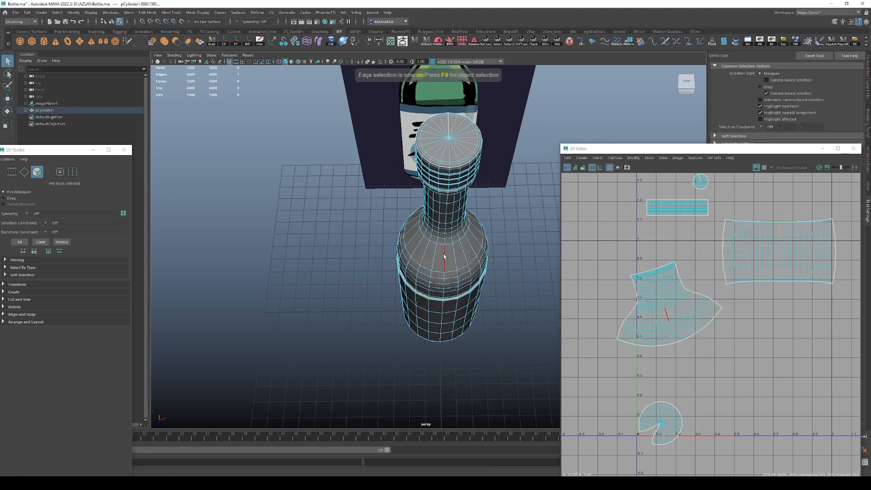
shift+right_drag(656, 287, 669, 303)
Move the neck and shoulder shell up, directly beneath the cap's straightened strip.
double_click(675, 287)
key(w)
middle_drag(670, 288, 674, 260)
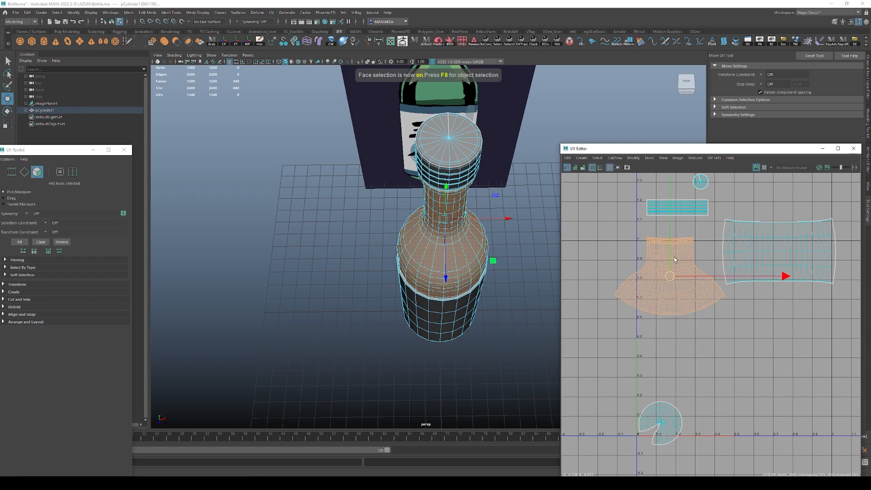
Select the base shell, view the bottle from below, and apply a camera-based UV projection to it.
double_click(664, 411)
alt+drag(480, 332, 463, 191)
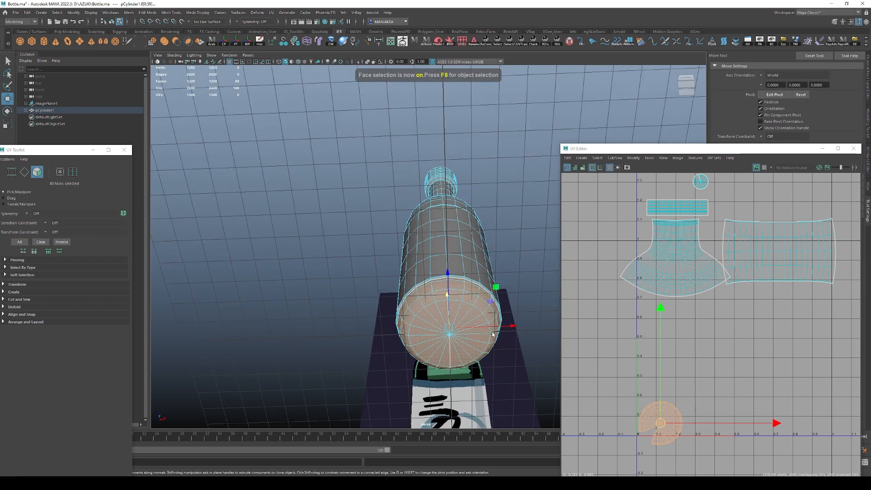
alt+right_drag(454, 300, 418, 210)
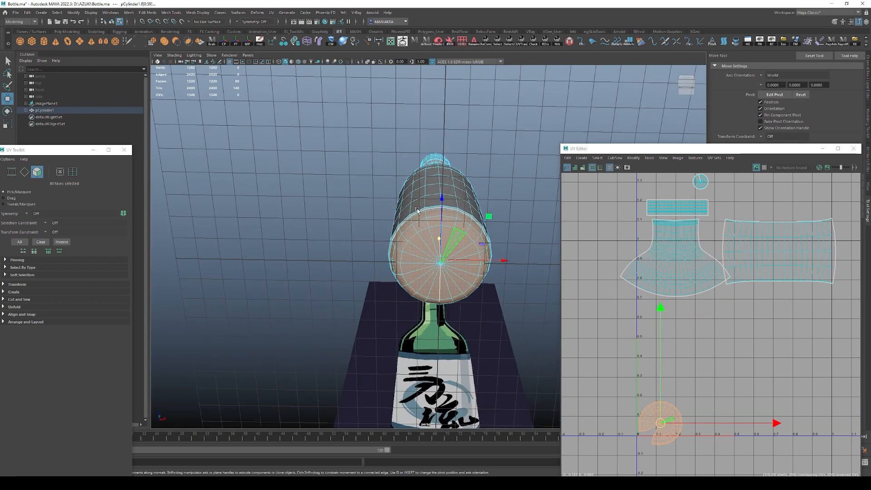
click(271, 13)
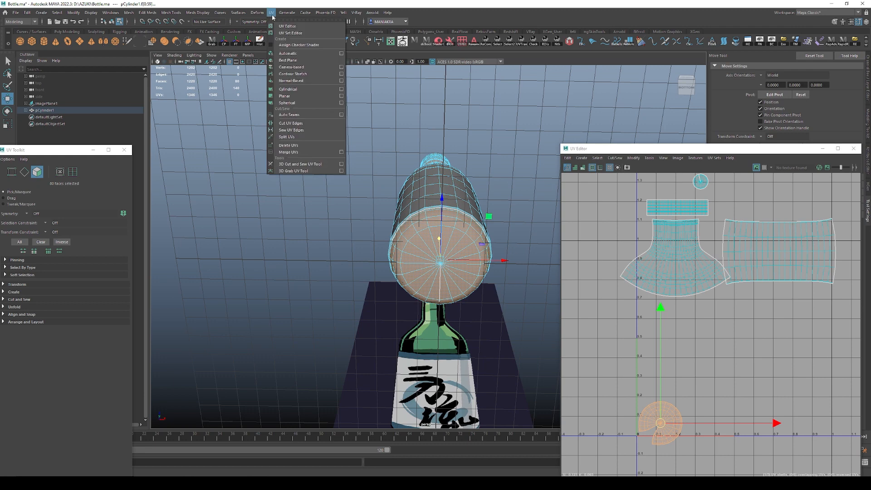
click(298, 68)
Select the newly projected base shell and scale it down uniformly to suit the other shells.
right_drag(692, 334, 636, 320)
click(732, 318)
click(731, 319)
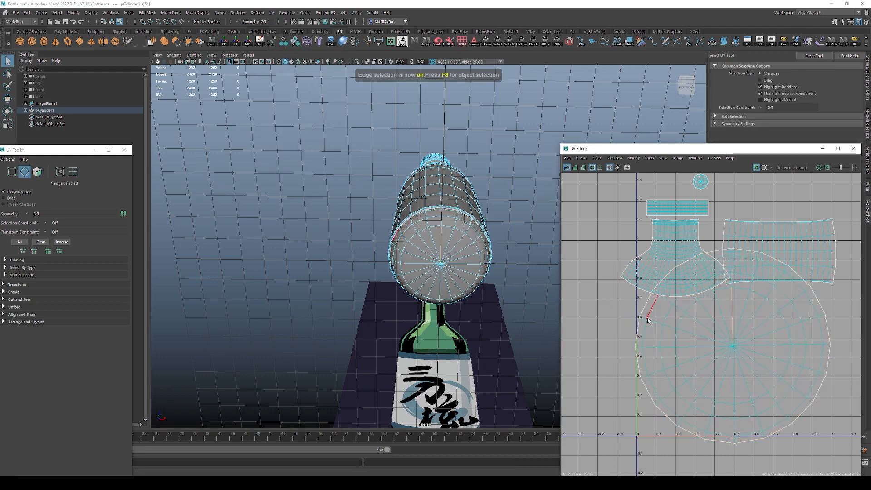
alt+middle_drag(680, 321, 677, 326)
right_drag(745, 319, 704, 306)
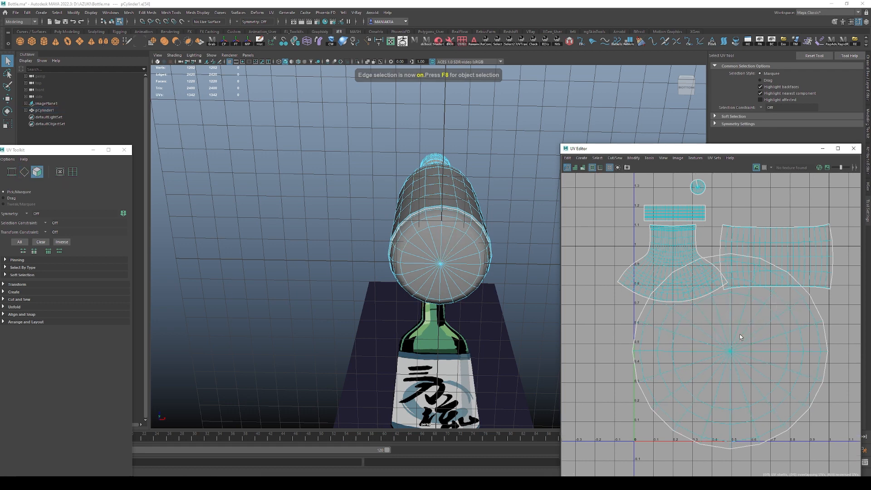
double_click(749, 317)
key(w)
key(r)
drag(731, 353, 641, 305)
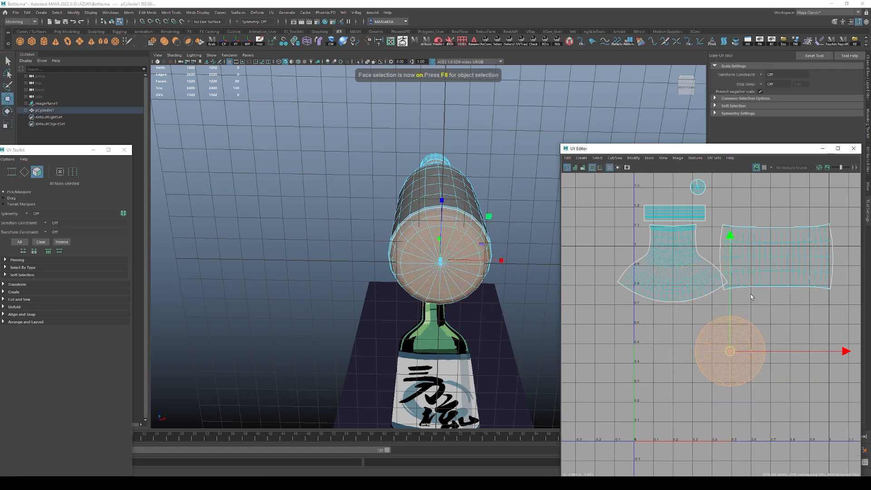
Move the middle body shell directly beneath the neck and shoulder shell.
key(w)
double_click(764, 281)
drag(711, 336, 680, 336)
Clear the selection and examine the bottle model from above, from the side and from the front.
alt+drag(401, 278, 470, 379)
click(525, 368)
mouse_move(481, 346)
alt+mouse_down()
mouse_move(548, 352)
mouse_move(480, 343)
alt+mouse_up()
key(q)
alt+drag(461, 310, 425, 324)
alt+right_drag(426, 324, 485, 327)
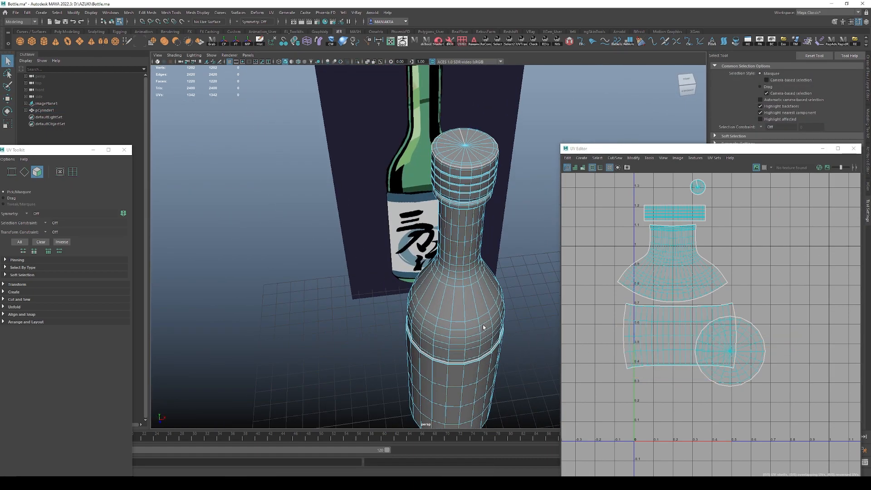
alt+drag(485, 327, 420, 318)
alt+drag(535, 176, 448, 322)
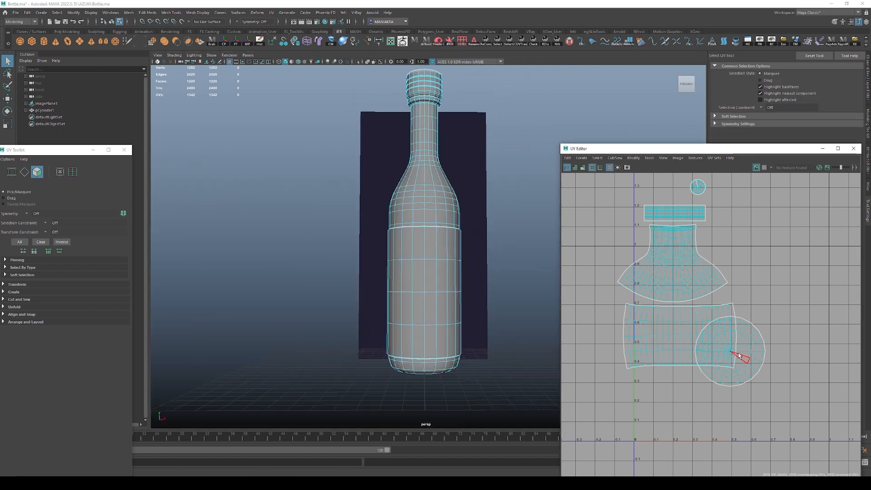
Turn the checker map back on and move the base shell to the lower-right corner of UV tile 1001.
double_click(740, 355)
alt+middle_drag(745, 354, 711, 363)
click(765, 169)
scroll(766, 275, down, 2)
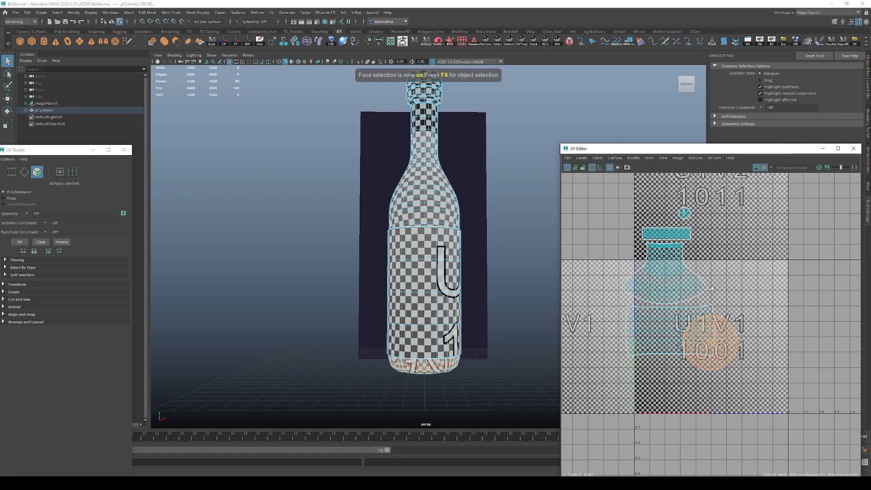
key(w)
drag(710, 343, 775, 372)
Select the neck and middle body shells together and move them inside UV tile 1001.
click(679, 294)
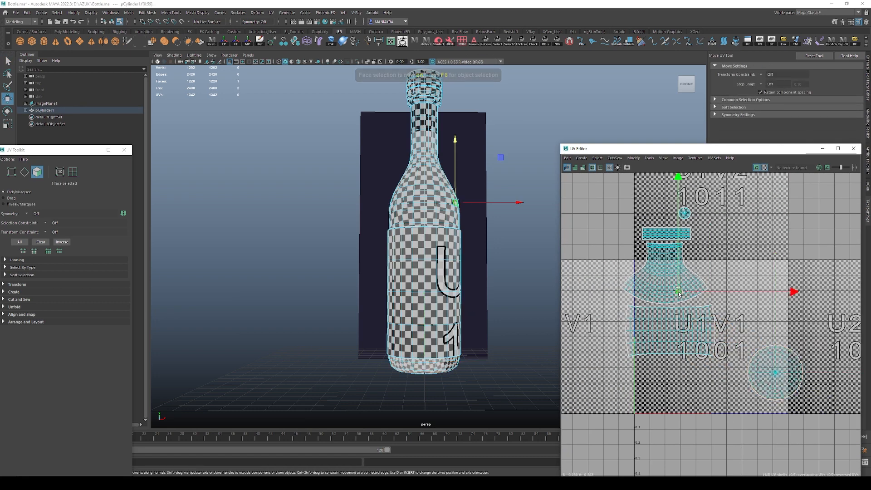
shift+double_click(689, 325)
shift+double_click(682, 289)
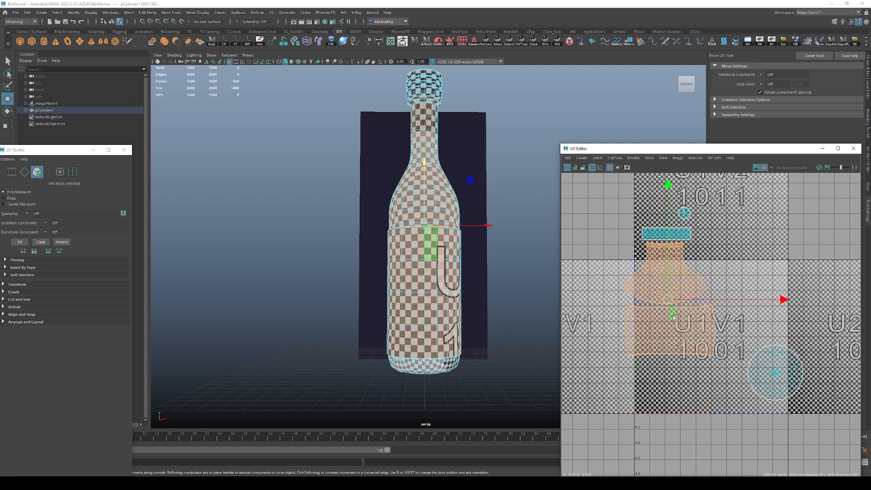
drag(683, 310, 694, 323)
key(ctrl+z)
drag(671, 296, 687, 318)
Select both cap shells and move them into the tile's upper-right area beside the neck shell.
key(F8)
key(F8)
drag(637, 203, 759, 291)
Unfold the base shell, then orient it using a radial edge on the bottle's underside.
double_click(769, 369)
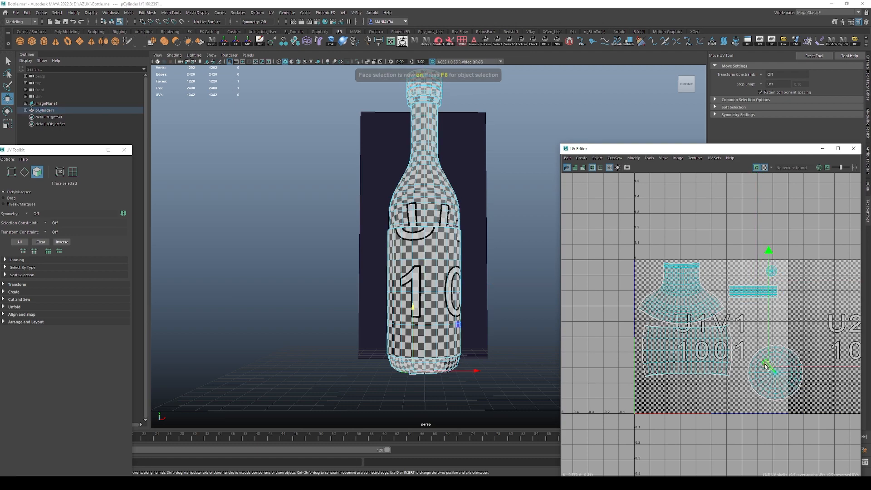
shift+right_drag(803, 340, 722, 335)
alt+drag(463, 386, 472, 321)
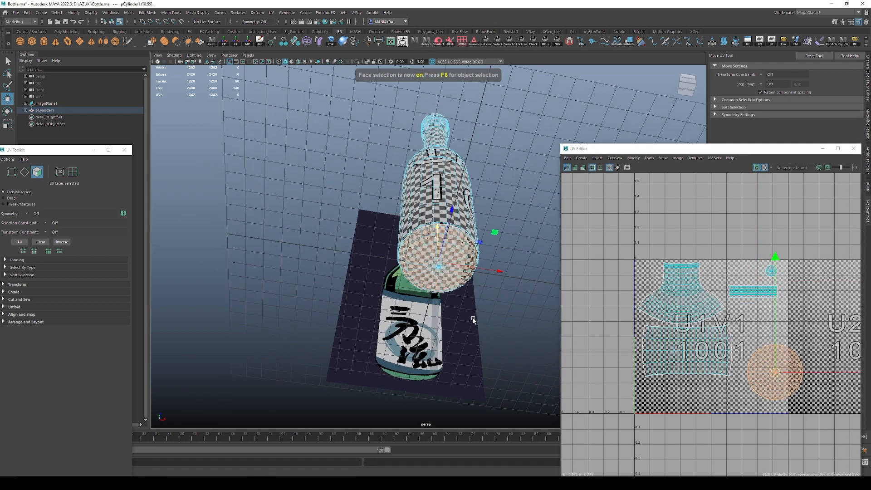
alt+right_drag(473, 321, 467, 290)
alt+middle_drag(467, 291, 447, 330)
key(F10)
click(420, 214)
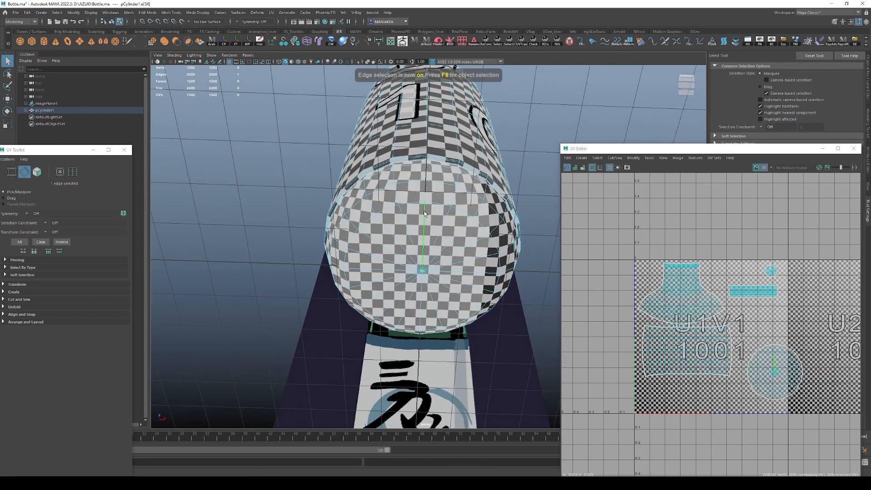
shift+right_drag(716, 291, 655, 281)
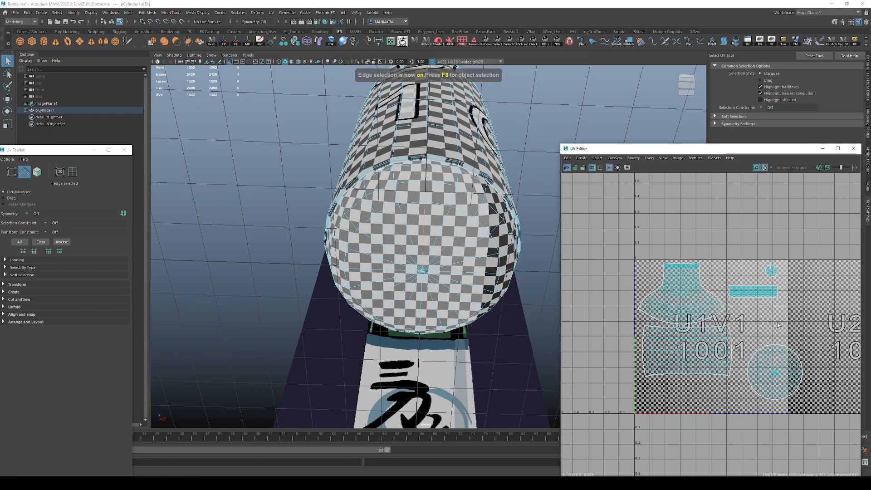
Widen the UV Editor window and shift the base shell horizontally so it lies fully inside the tile.
scroll(659, 284, up, 3)
alt+middle_drag(659, 284, 585, 240)
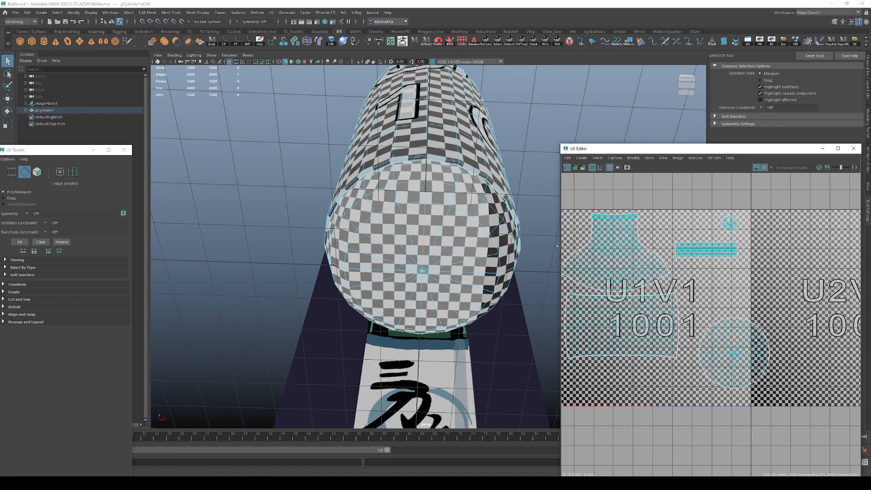
drag(560, 246, 512, 246)
alt+middle_drag(684, 238, 713, 249)
mouse_move(713, 249)
alt+right_down()
mouse_move(703, 248)
mouse_move(712, 238)
alt+right_up()
key(F11)
click(747, 348)
key(w)
drag(730, 357, 707, 356)
Scale the neck shell down slightly, then scale all the bottle's UV shells down together inside tile 1001.
drag(565, 199, 756, 400)
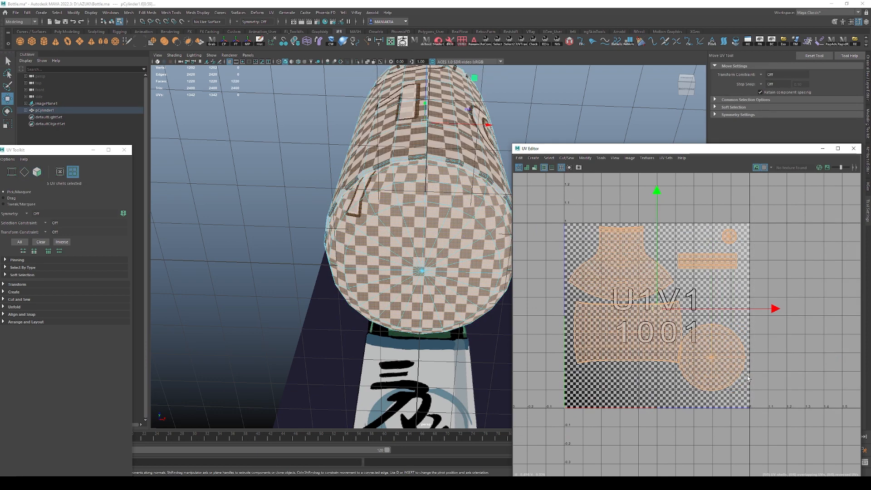
alt+middle_drag(616, 220, 623, 220)
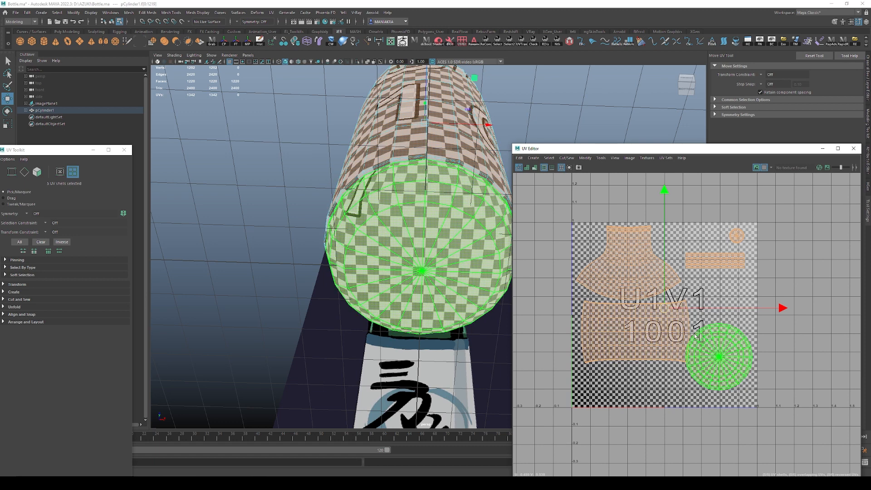
click(641, 290)
key(r)
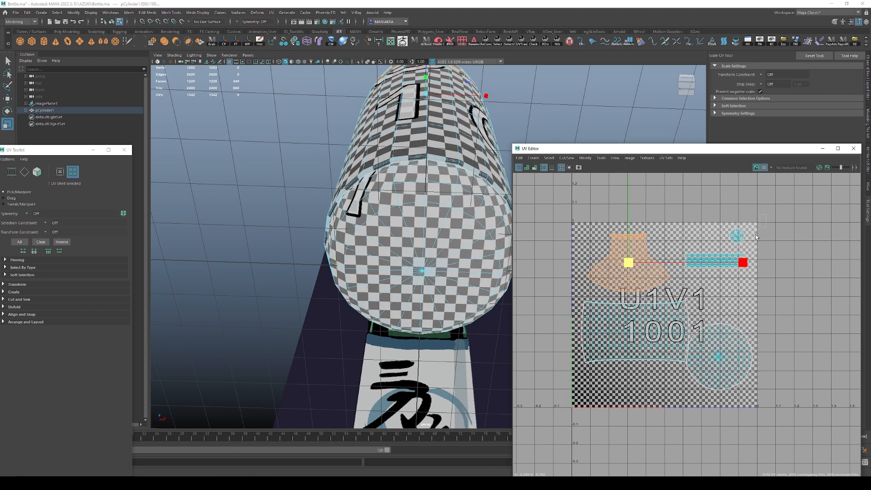
drag(758, 238, 559, 417)
drag(671, 312, 640, 312)
Move the base shell up beside the middle body shell, just below the curved cap strip shell, and deselect it.
click(708, 347)
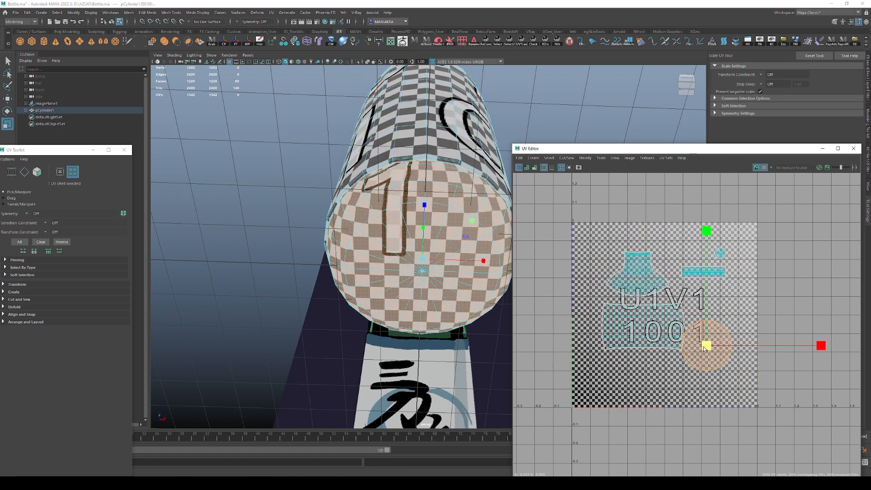
key(w)
drag(707, 347, 720, 313)
click(747, 381)
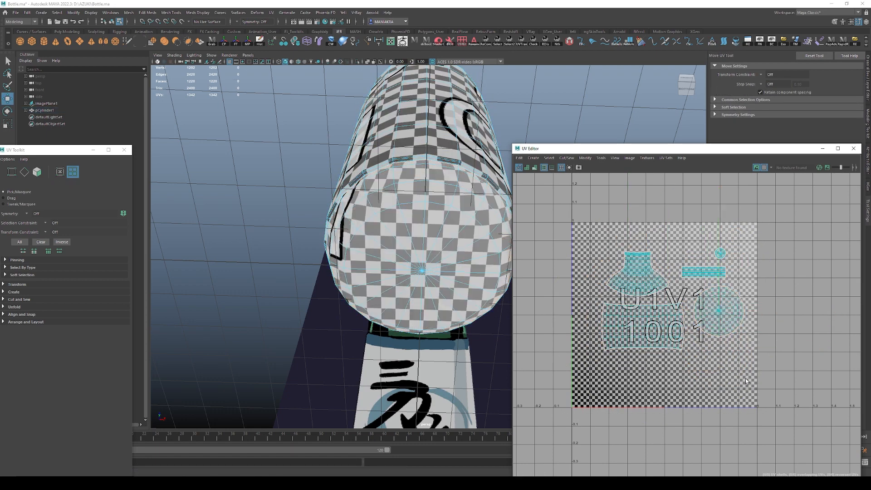
Examine the checker pattern on the bottle's neck, body and base to compare the scale of the shells.
alt+right_drag(474, 312, 347, 257)
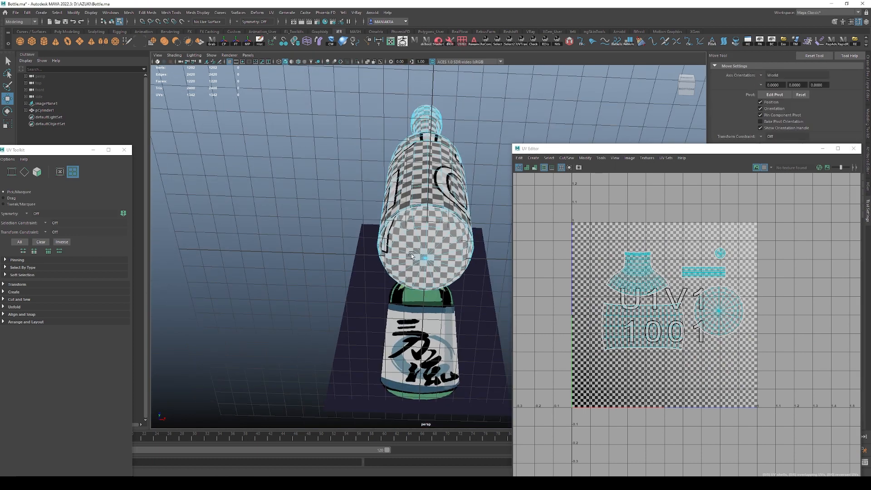
alt+drag(411, 254, 418, 290)
alt+right_drag(418, 291, 454, 298)
alt+middle_drag(513, 309, 512, 307)
click(637, 273)
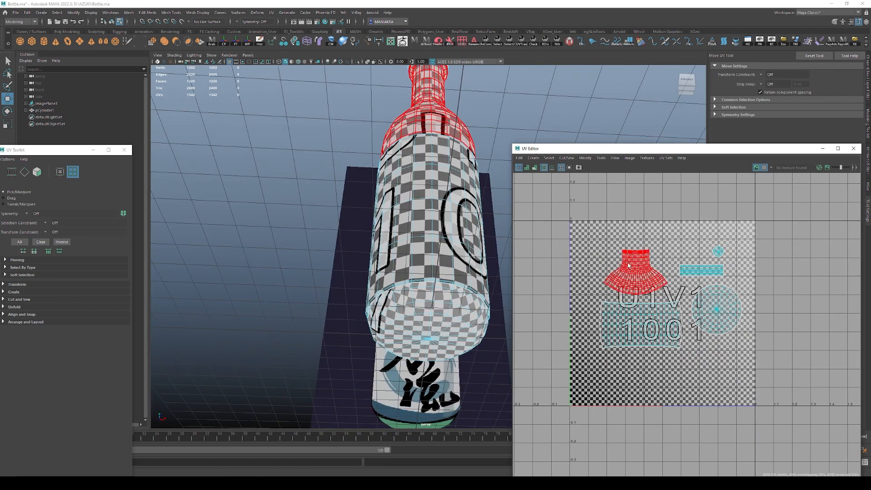
click(488, 246)
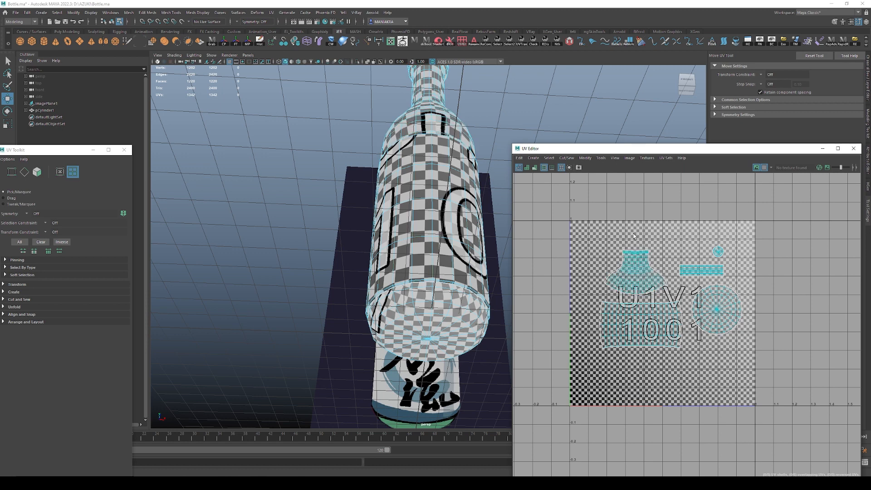
Reveal the UV transform settings and get the texel density of the neck shell and the middle body shell.
click(630, 159)
click(604, 159)
click(635, 272)
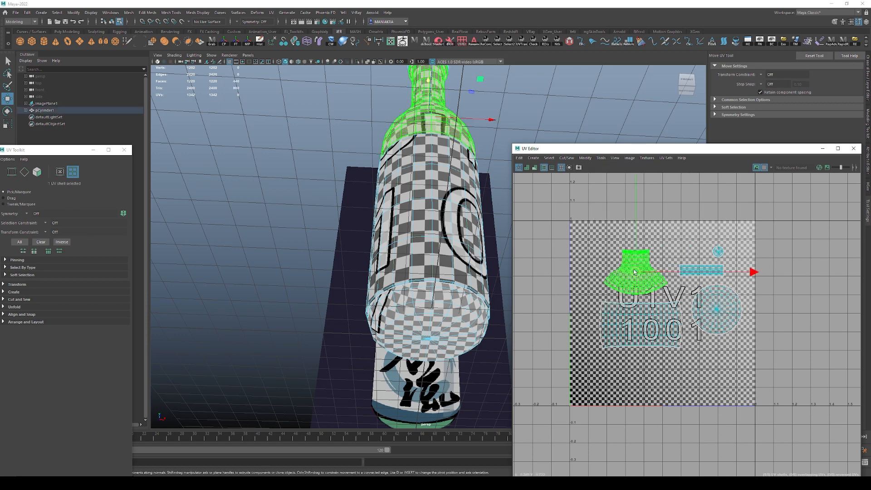
drag(48, 150, 114, 152)
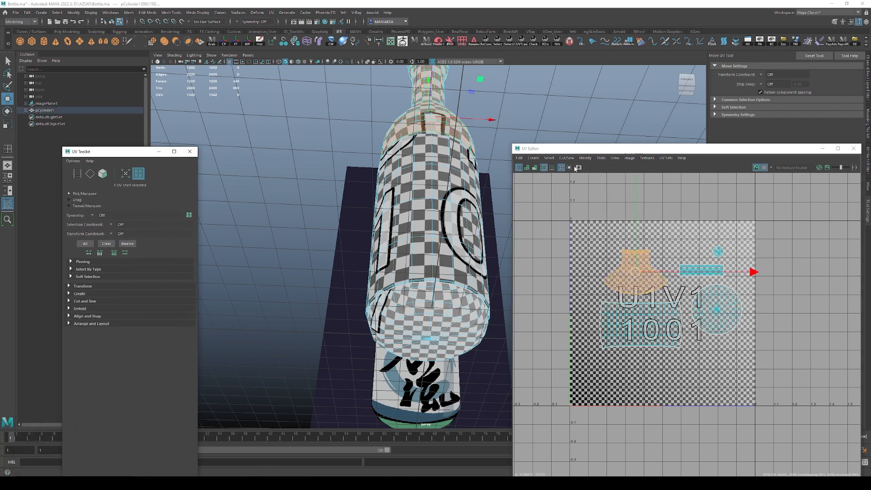
click(602, 158)
click(133, 154)
drag(129, 157, 232, 114)
click(179, 244)
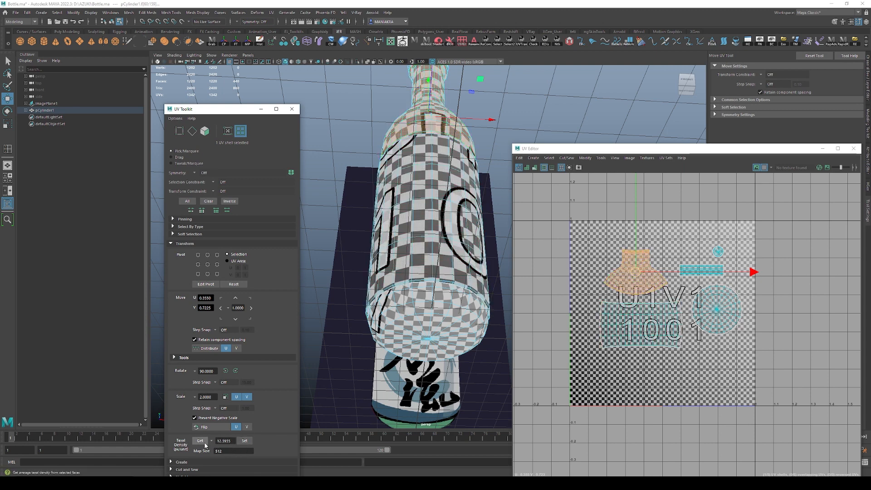
click(659, 346)
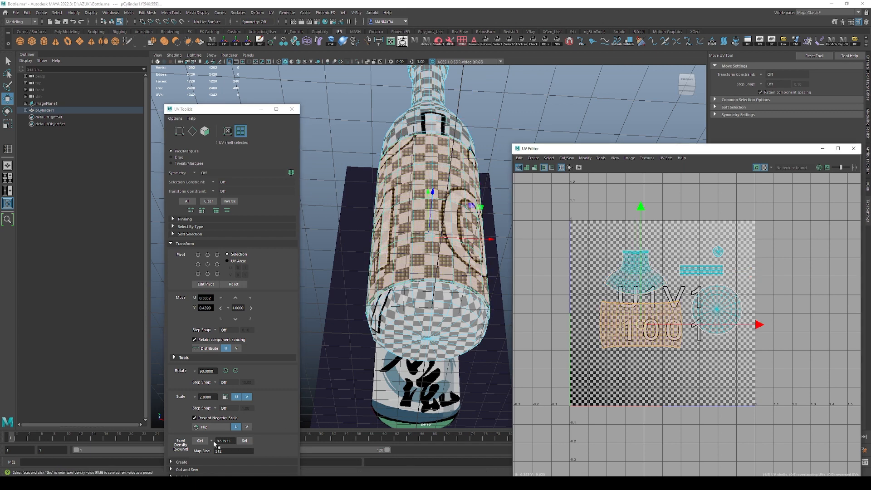
Select all five UV shells of the bottle and unfold them together.
click(707, 319)
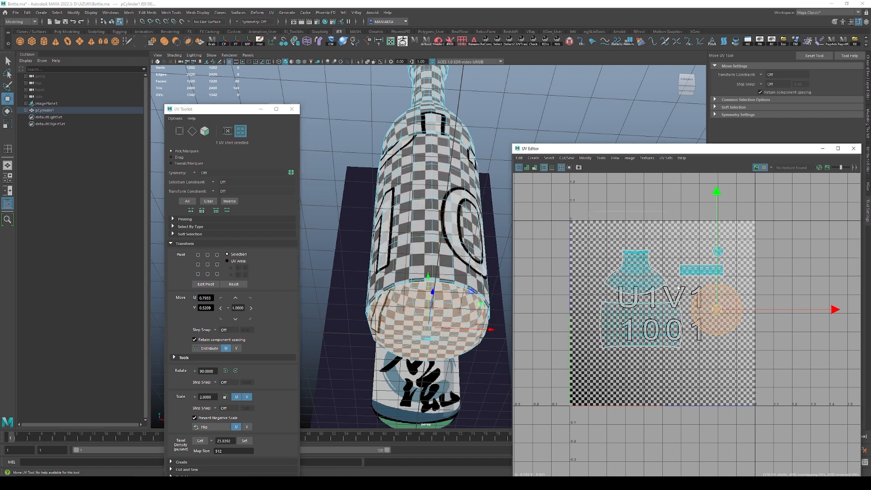
drag(785, 389, 563, 182)
shift+right_drag(768, 267, 682, 268)
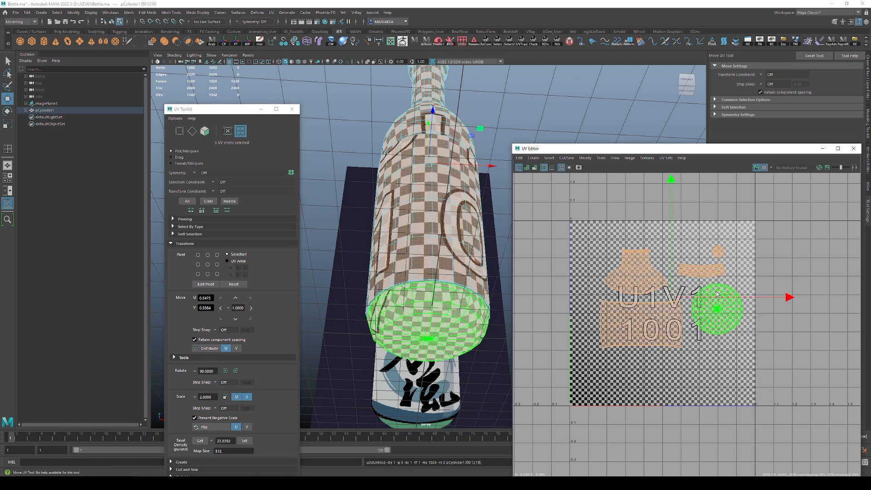
click(635, 270)
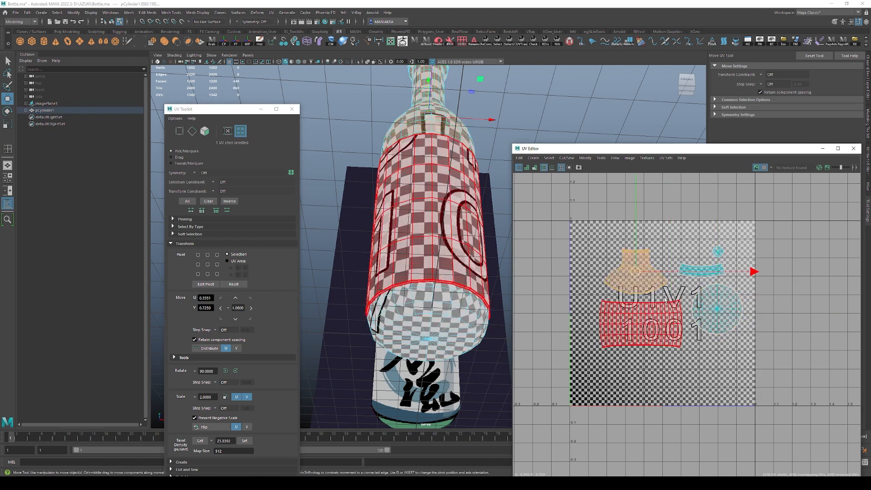
drag(786, 380, 618, 239)
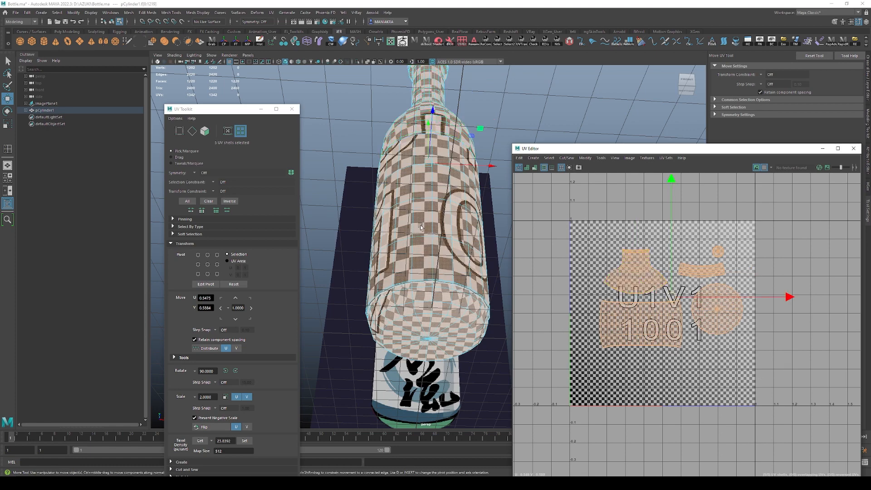
Scale the middle body shell up uniformly so its checker squares get smaller than on the rest of the bottle.
alt+drag(421, 227, 355, 240)
alt+drag(489, 277, 501, 310)
scroll(498, 304, down, 3)
key(r)
drag(642, 327, 675, 327)
Get the texel density from the middle body shell's faces and set 18.3317 on all shells of the bottle.
key(q)
key(F11)
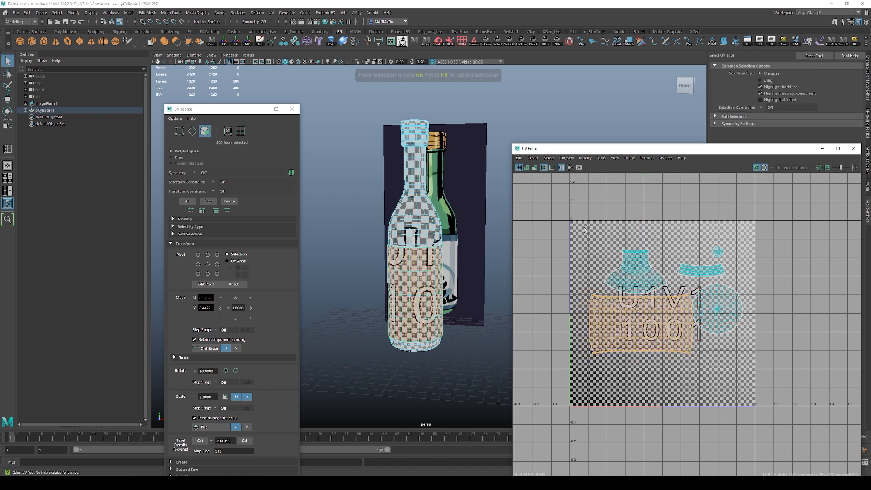
drag(585, 230, 795, 367)
double_click(638, 312)
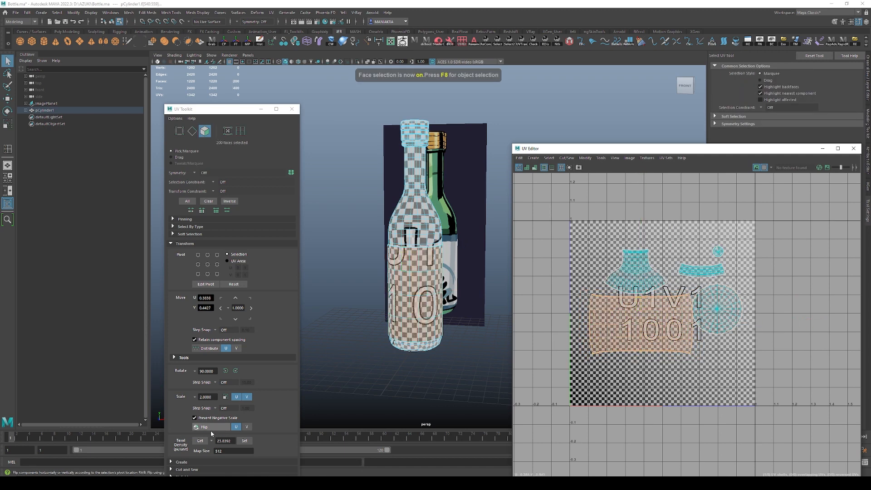
drag(556, 228, 777, 396)
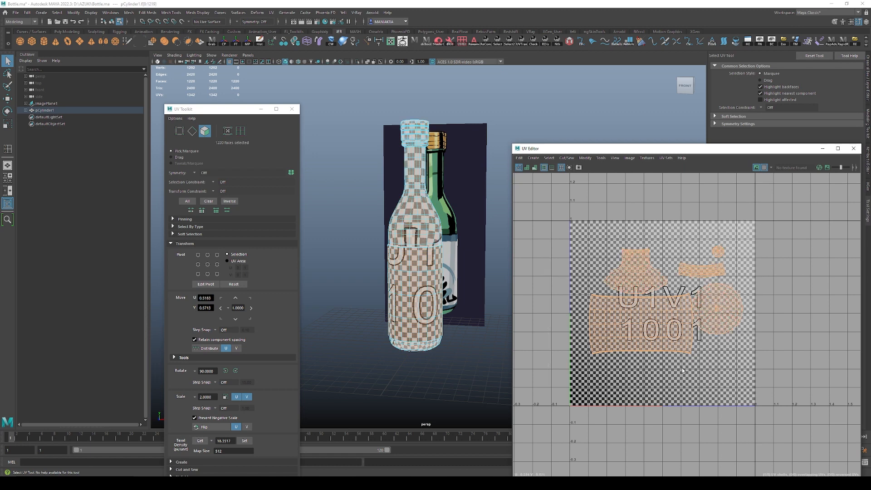
click(244, 441)
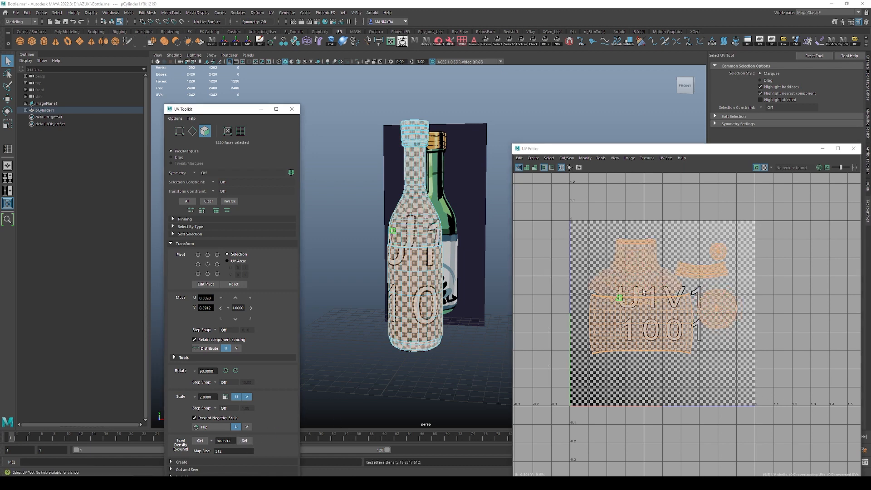
Move the middle body shell down clear of the neck shell, hiding the checker display to check the gap and restoring it.
double_click(658, 334)
key(w)
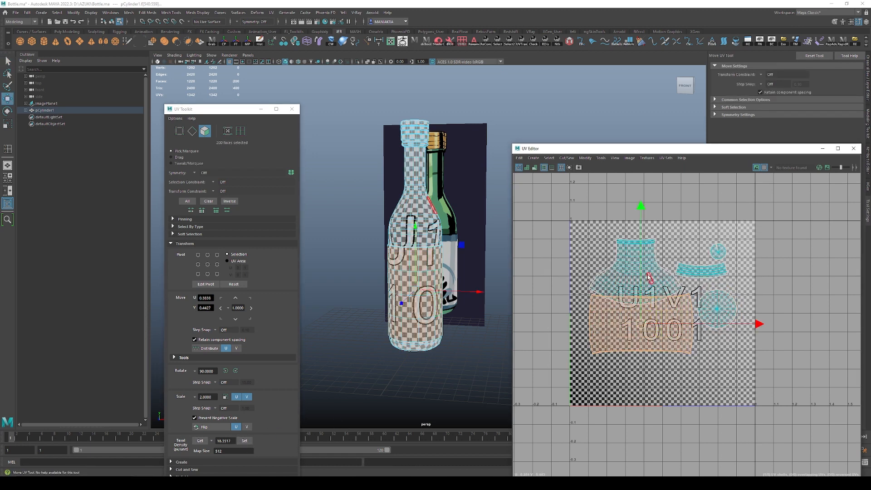
click(764, 167)
scroll(705, 268, up, 2)
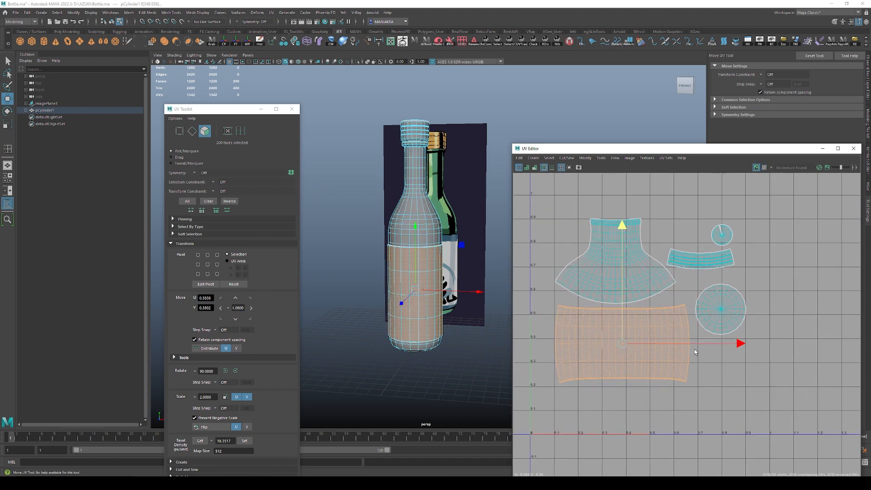
click(760, 169)
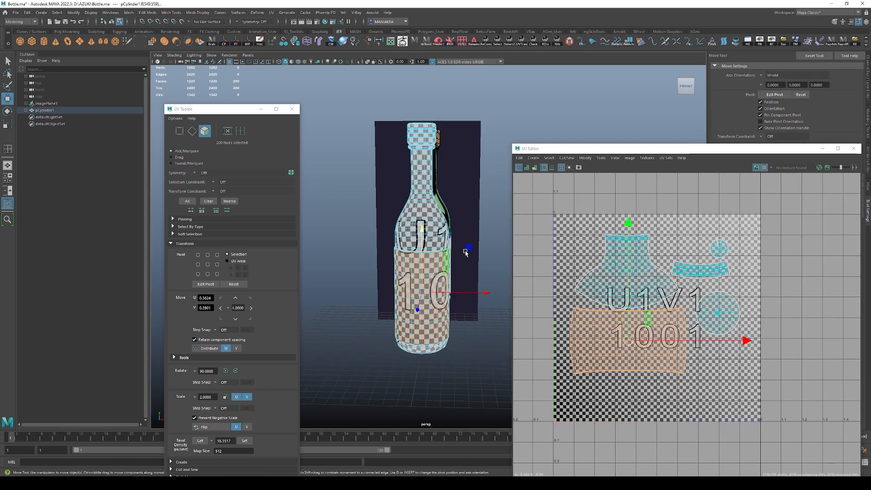
Scale the middle body shell up uniformly and move it to the lower centre of tile 1001.
key(F8)
scroll(427, 254, up, 4)
alt+drag(432, 254, 453, 326)
scroll(453, 326, down, 5)
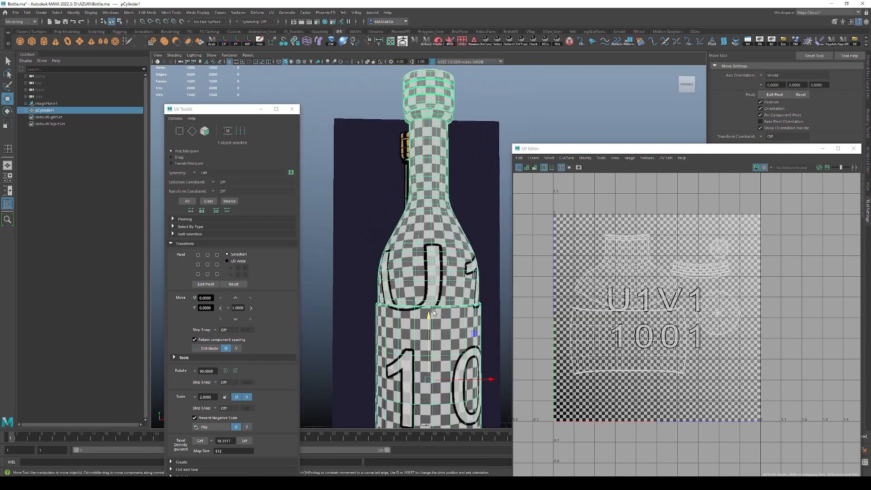
key(F8)
key(e)
key(r)
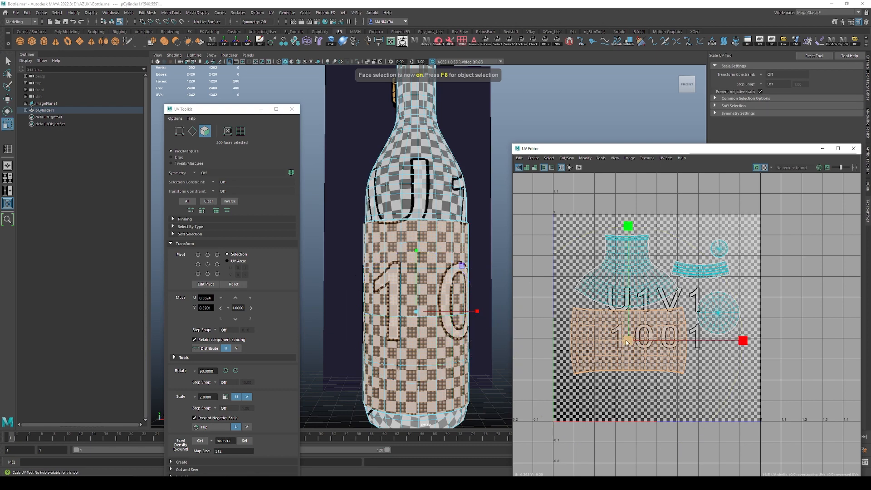
drag(630, 342, 662, 371)
key(w)
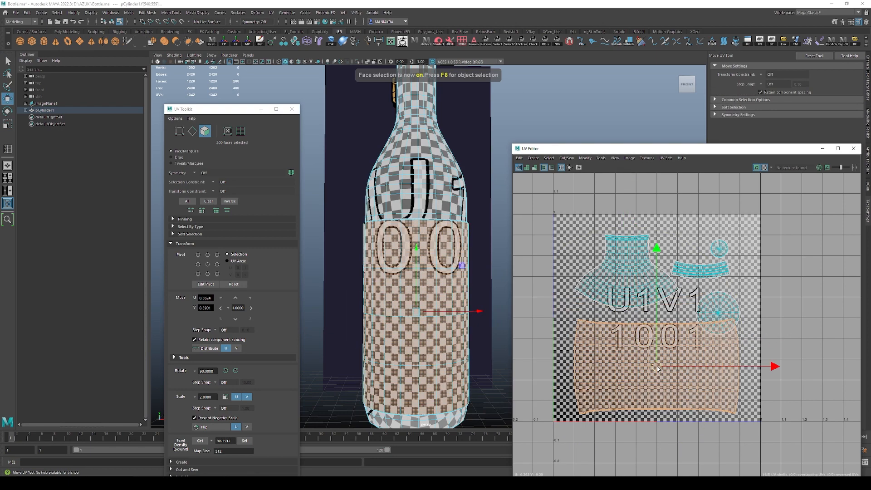
Try scaling the middle body shell to a very small size and to the full width of tile 1001, undoing each change.
alt+right_drag(458, 291, 359, 272)
alt+drag(358, 273, 341, 272)
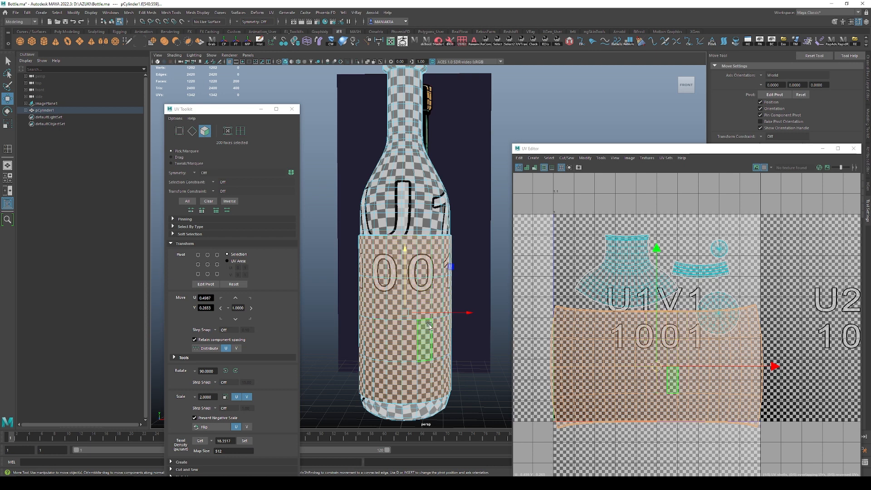
key(r)
drag(658, 365, 552, 332)
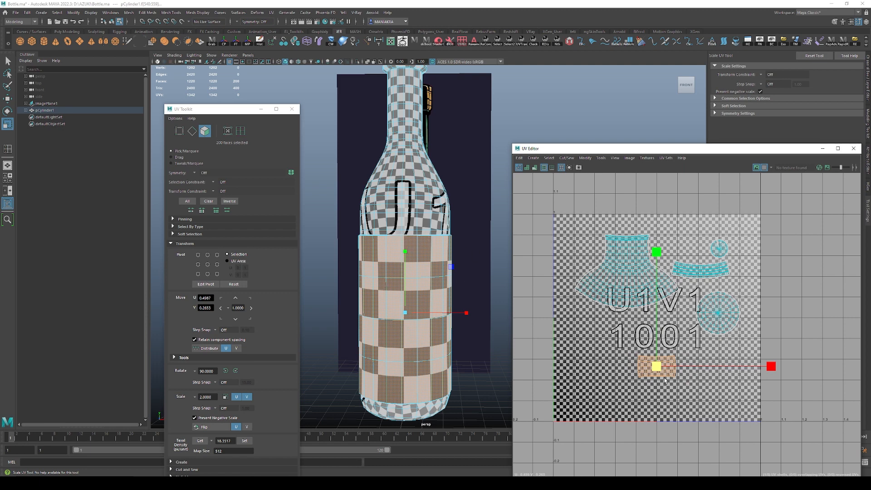
key(ctrl+z)
drag(657, 367, 688, 384)
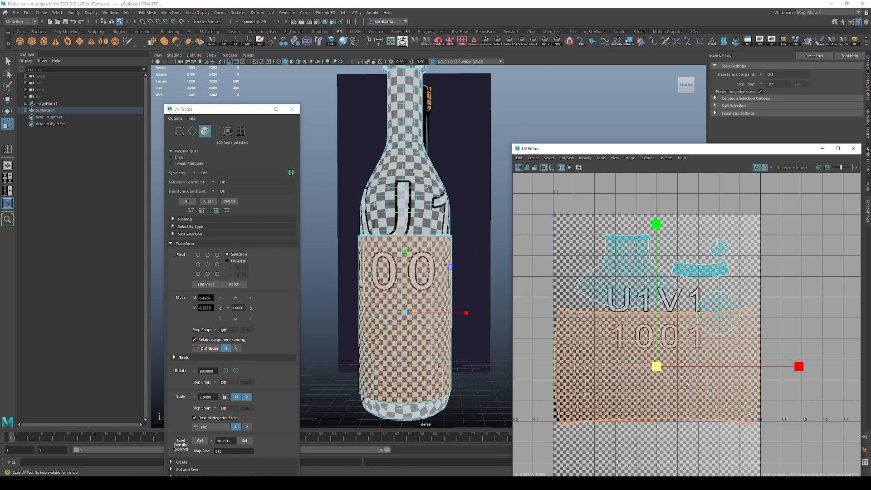
key(ctrl+z)
Move the base shell up and outward so it sits clear of the enlarged middle body shell.
alt+right_drag(701, 358, 613, 323)
alt+middle_drag(692, 336, 678, 348)
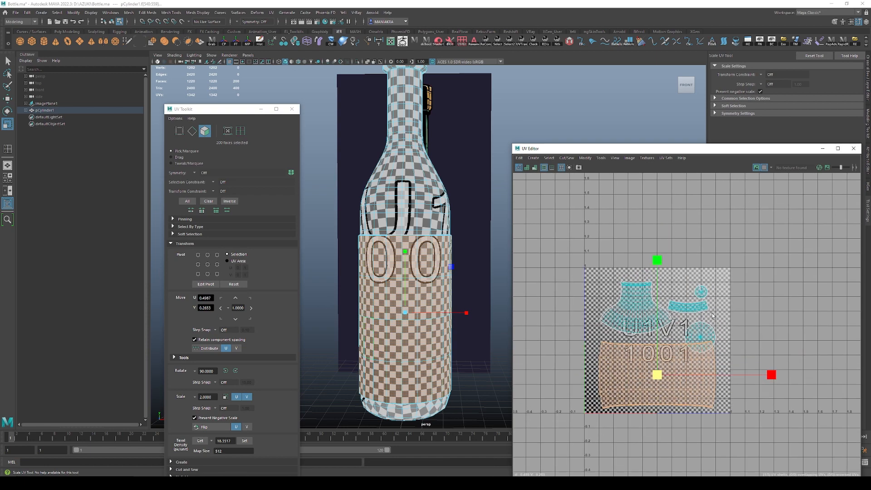
double_click(708, 337)
key(w)
mouse_move(708, 337)
mouse_down()
mouse_move(723, 312)
mouse_move(715, 328)
mouse_up()
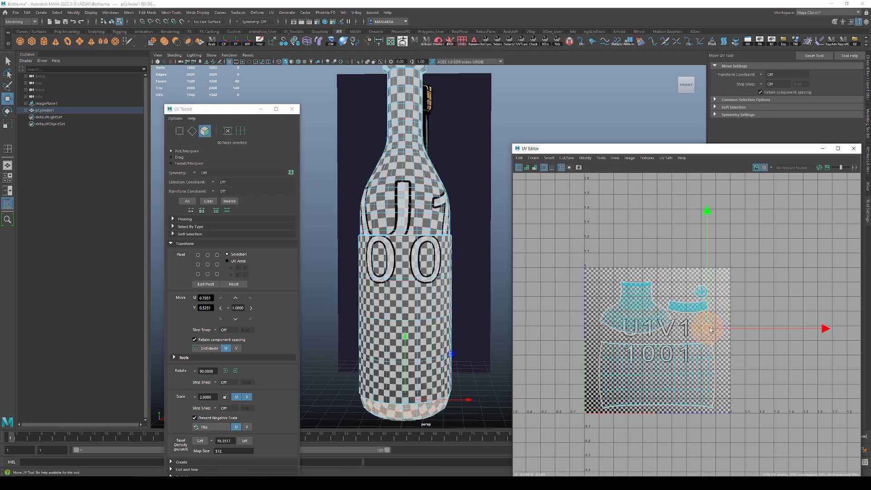
Try spreading the layout over two tiles, with the neck, cap and base shells in 1002 and the body shell in 1001.
alt+right_drag(714, 328, 687, 336)
alt+middle_drag(687, 336, 653, 325)
drag(734, 236, 587, 388)
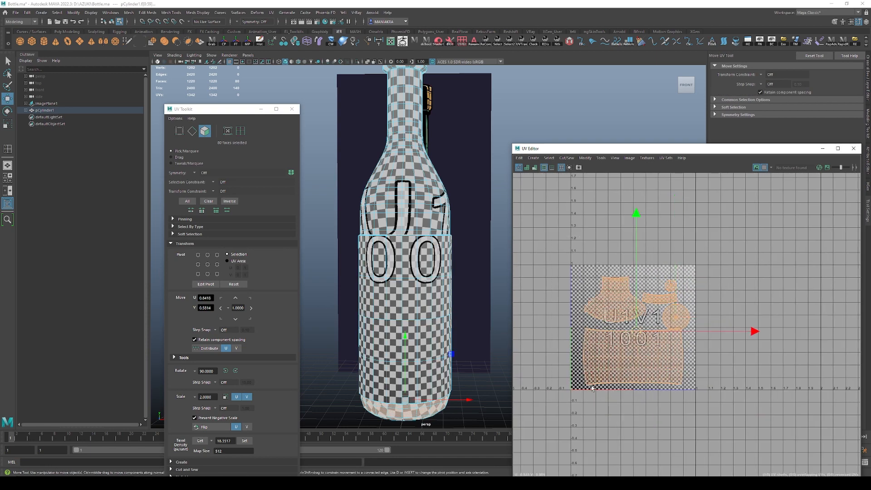
drag(667, 319, 665, 320)
right_drag(719, 298, 695, 288)
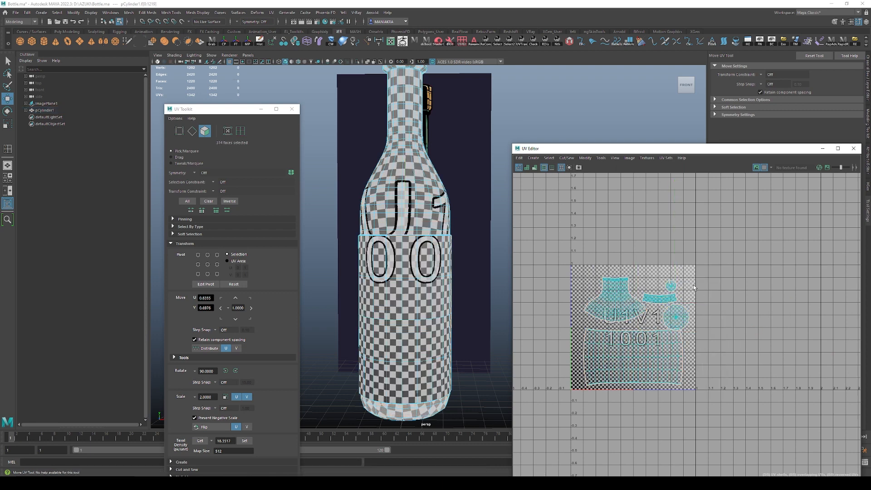
drag(660, 320, 767, 312)
click(639, 313)
drag(624, 300, 738, 361)
click(639, 349)
drag(633, 358, 641, 312)
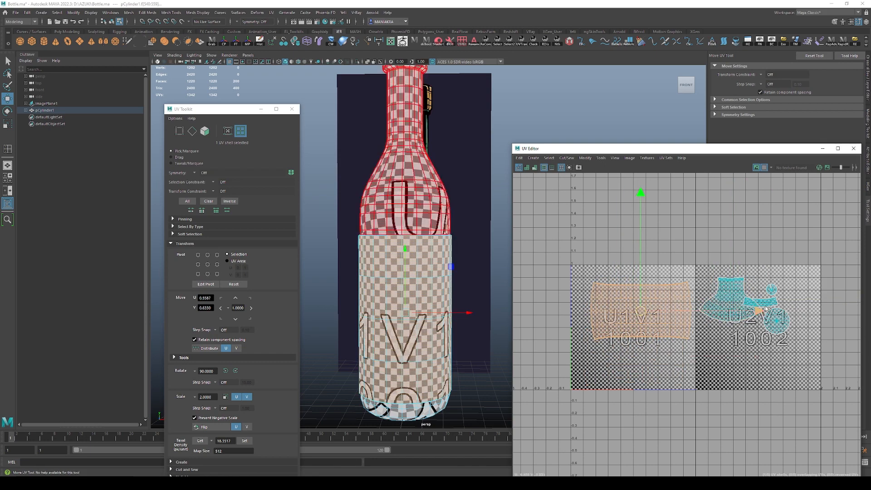
drag(779, 289, 757, 325)
Undo the two-tile distribution of the shells.
key(ctrl+z)
key(ctrl+z)
key(ctrl+z)
key(ctrl+z)
key(ctrl+z)
key(ctrl+z)
key(ctrl+z)
key(ctrl+z)
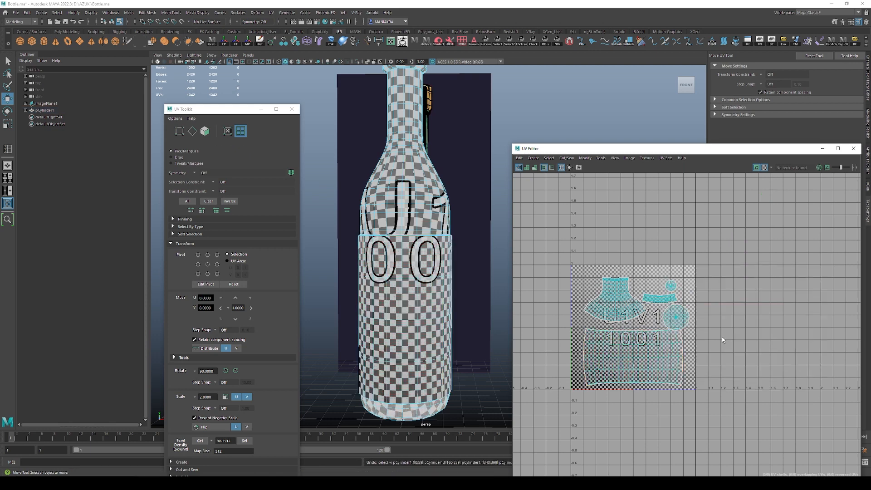
Select the middle body shell in tile 1001.
click(652, 369)
scroll(485, 325, down, 2)
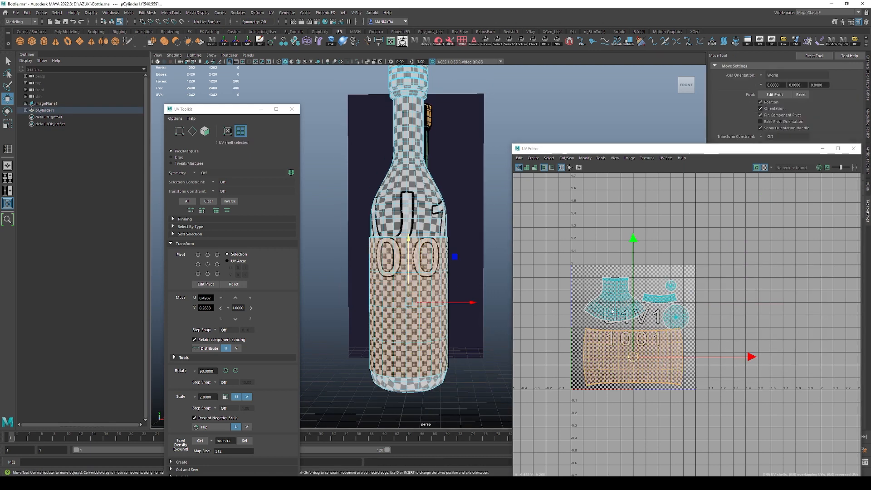
Try moving the neck and body shells within the UV tile and rearranging the small disc shells.
click(613, 313)
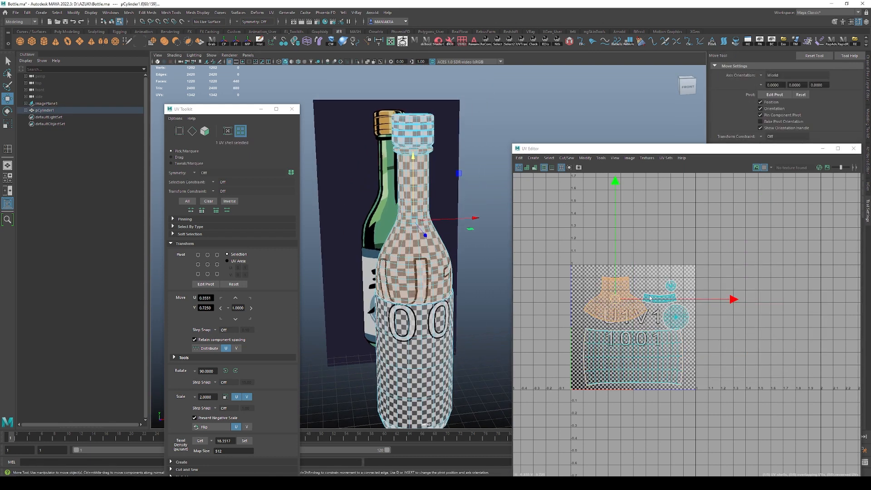
key(F11)
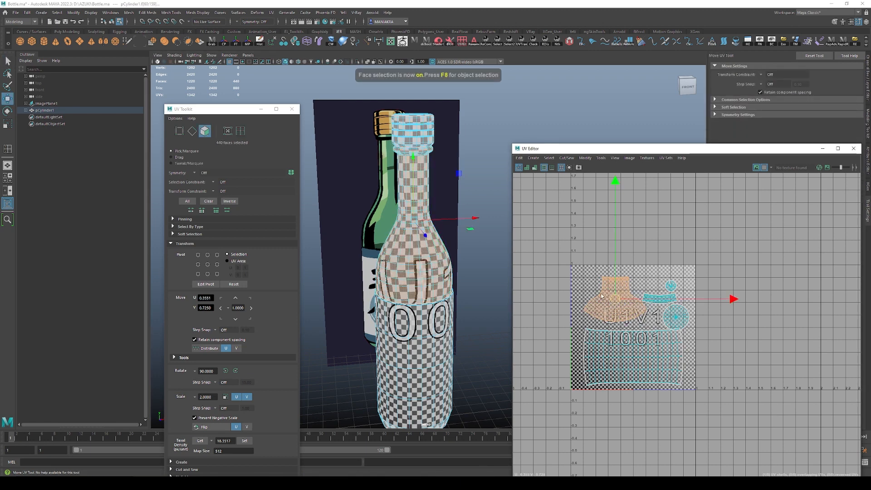
click(642, 363)
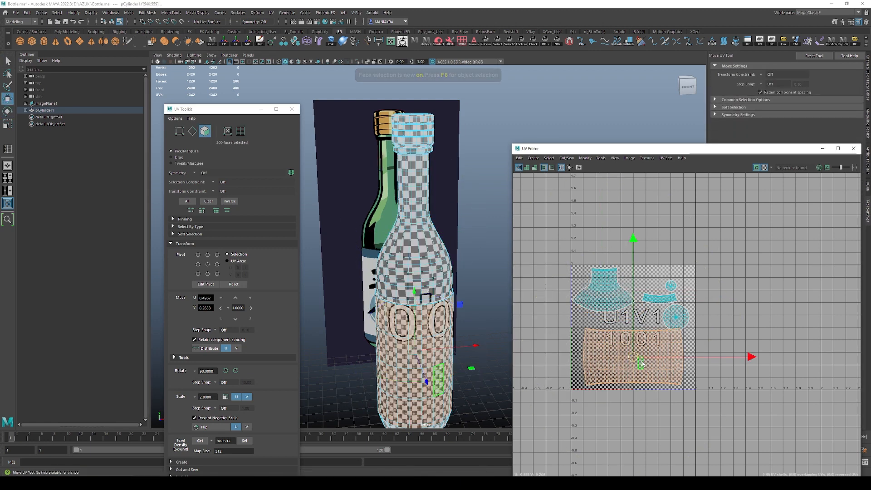
drag(633, 357, 635, 361)
double_click(676, 319)
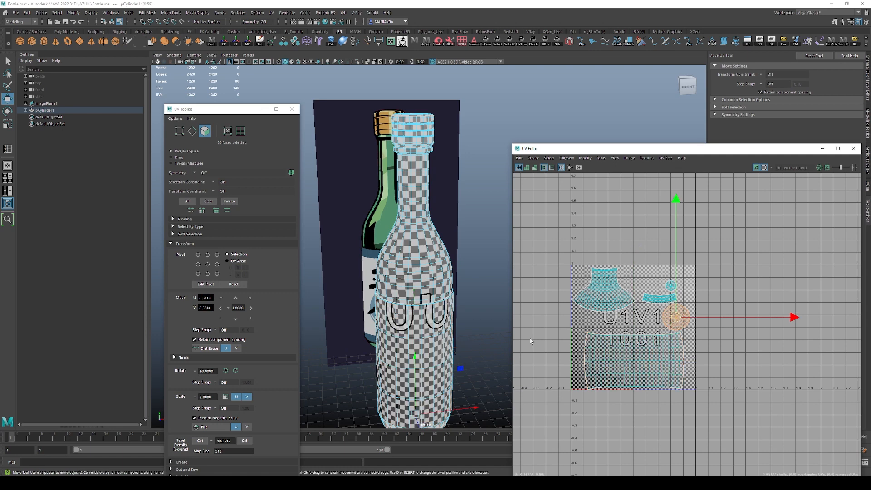
alt+drag(486, 338, 482, 263)
double_click(673, 288)
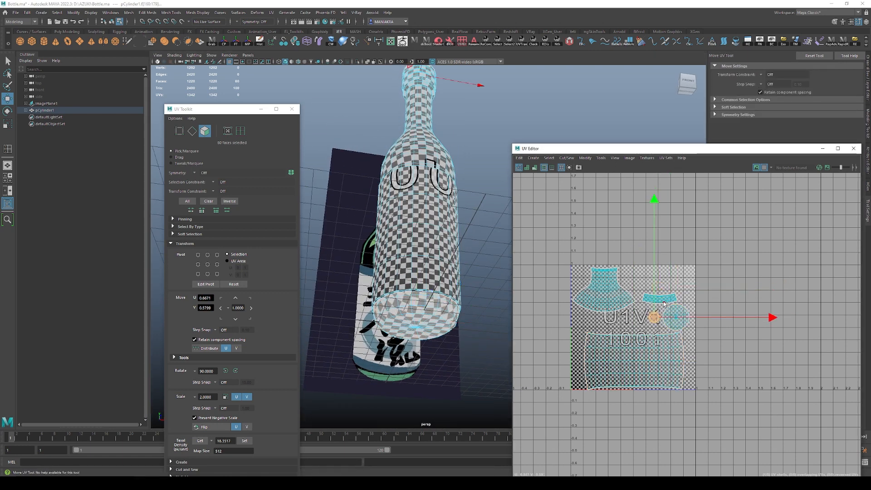
double_click(659, 301)
alt+drag(449, 271, 465, 318)
Undo the recent UV moves and scaling until the neck and body shells return to their smaller original sizes.
key(ctrl+z)
key(ctrl+z)
key(ctrl+z)
key(ctrl+z)
key(ctrl+z)
key(ctrl+z)
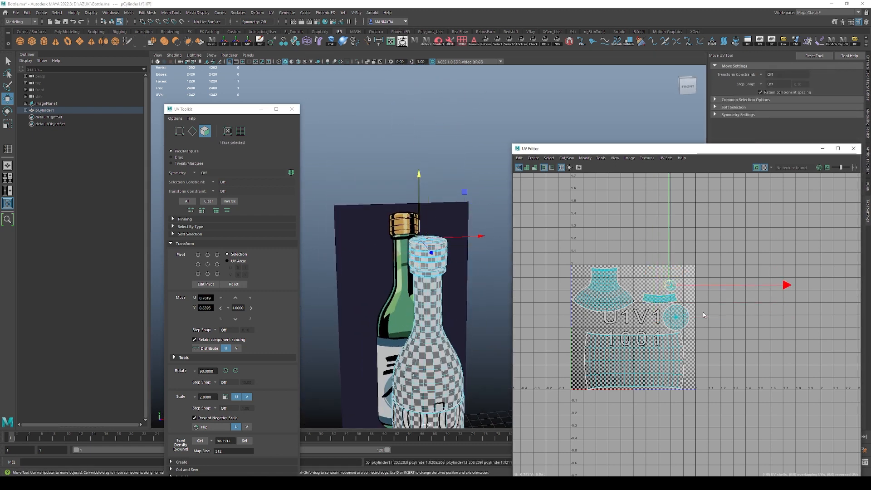
key(ctrl+z)
key(ctrl+z)
key(ctrl+z)
key(ctrl+z)
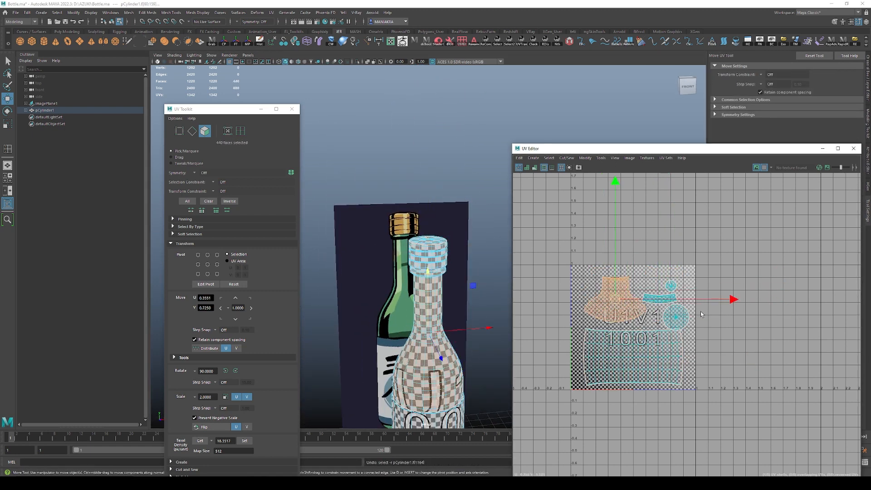
key(ctrl+z)
key(ctrl+z)
key(ctrl+z)
key(ctrl+z)
key(ctrl+z)
key(ctrl+z)
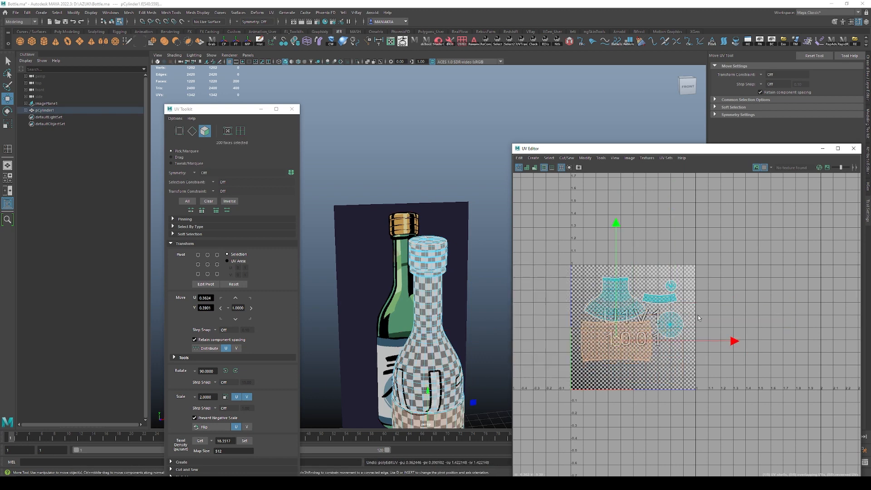
key(ctrl+z)
key(ctrl+z)
key(ctrl+z)
key(ctrl+z)
key(ctrl+z)
key(ctrl+z)
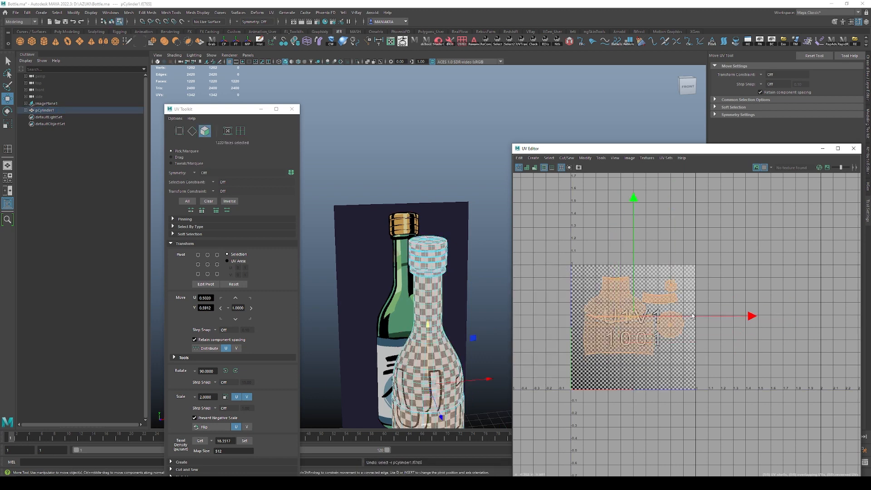
key(ctrl+z)
key(ctrl+z)
key(ctrl+z)
key(ctrl+z)
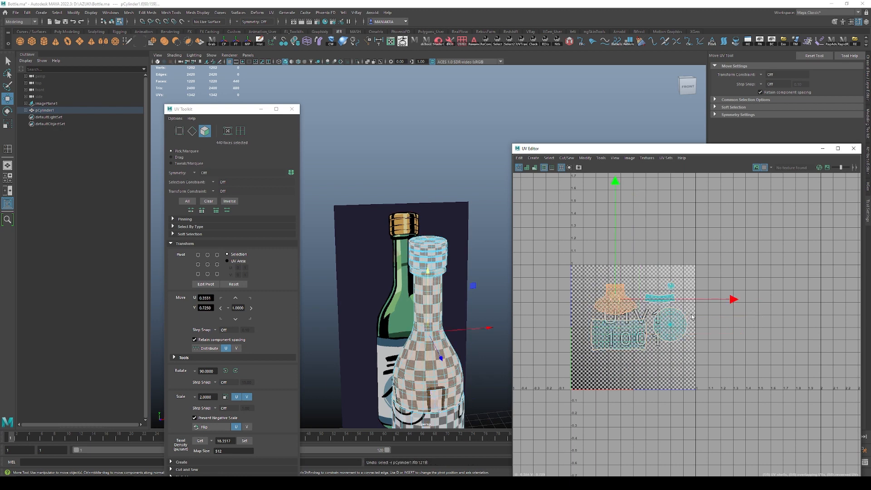
Scale up the bottle body's UV shell and place it in the lower left of the UV tile.
alt+middle_drag(701, 291, 701, 287)
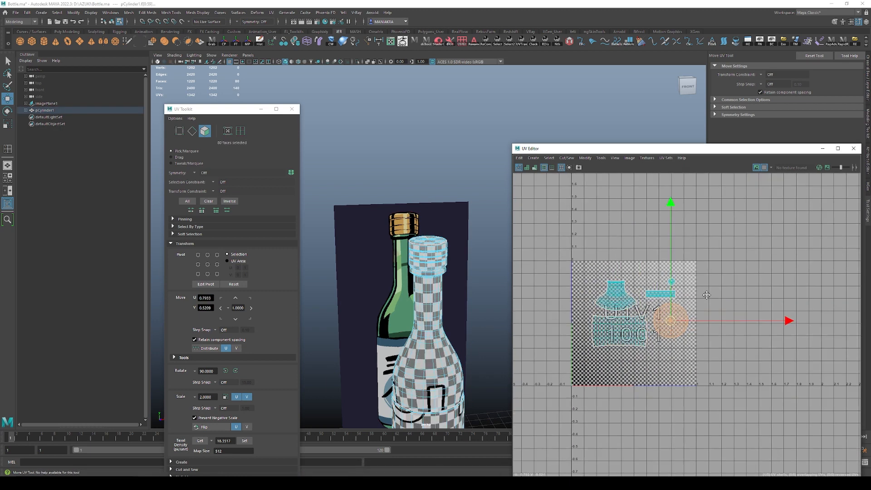
key(q)
double_click(629, 333)
key(w)
key(r)
mouse_move(635, 345)
mouse_down()
mouse_move(653, 345)
mouse_move(622, 337)
mouse_move(625, 357)
mouse_up()
key(w)
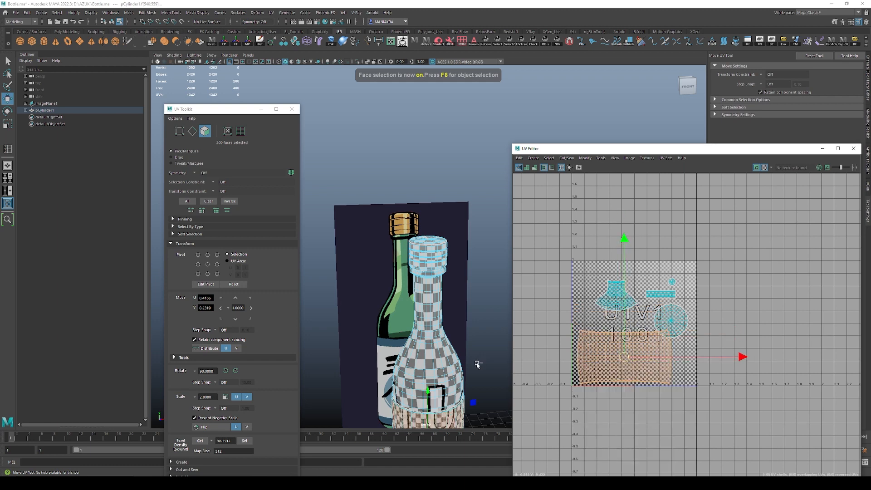
Get the texel density from the body shell and apply it to all UV shells.
click(203, 440)
drag(548, 257, 708, 400)
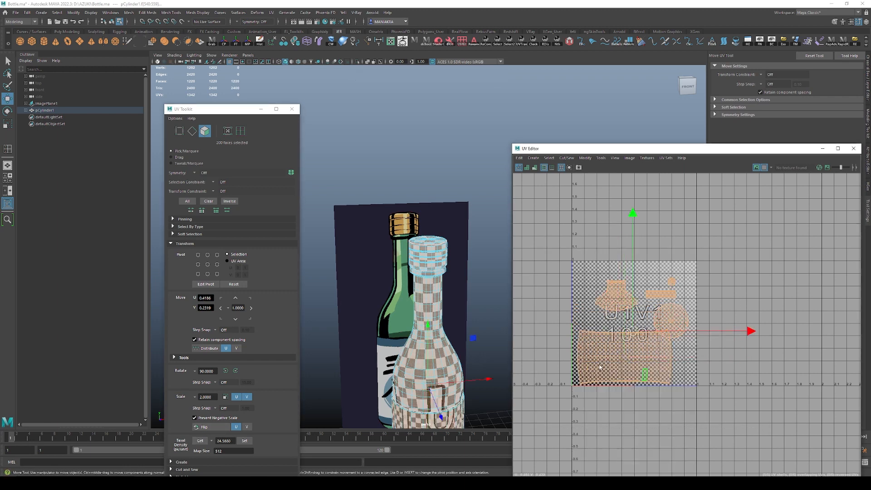
click(247, 441)
click(699, 323)
Examine the checker pattern and radial edges on the top of the bottle cap in the perspective view.
right_drag(629, 293, 604, 284)
alt+middle_drag(709, 300, 730, 280)
alt+right_drag(679, 249, 710, 265)
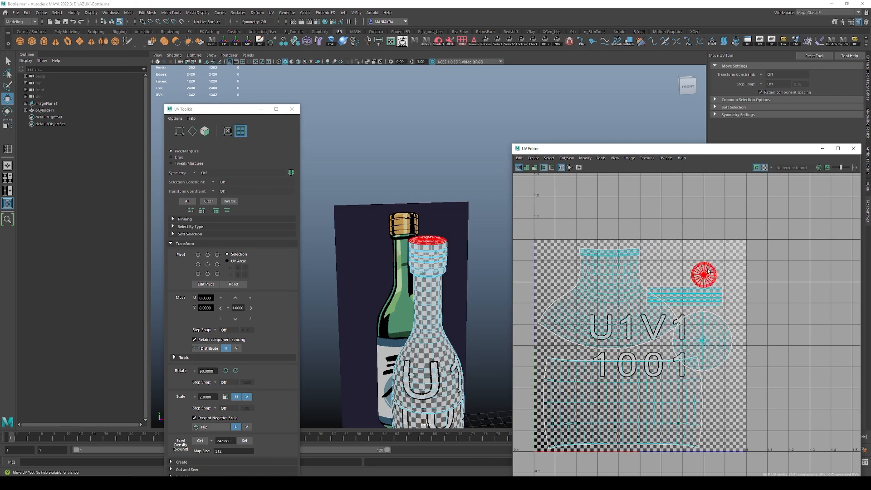
click(704, 274)
alt+drag(438, 279, 435, 338)
alt+middle_drag(436, 338, 454, 313)
alt+right_drag(454, 313, 356, 268)
key(q)
click(433, 316)
click(433, 317)
key(f)
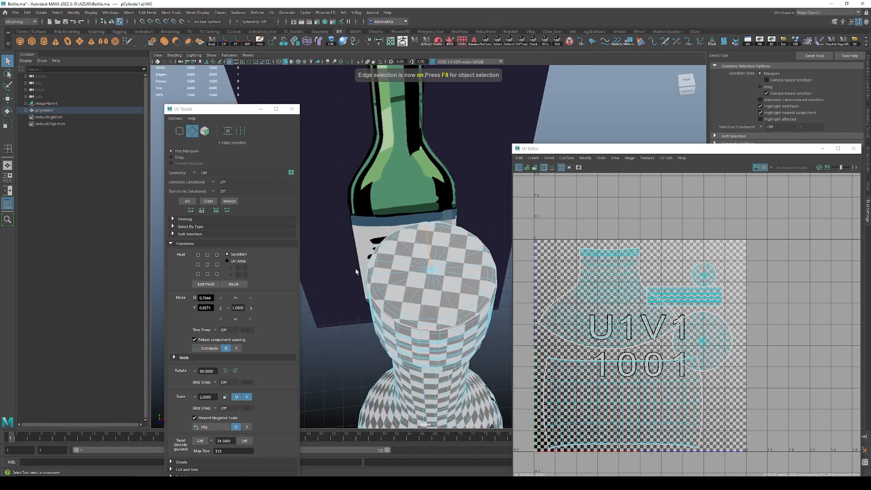
alt+drag(438, 254, 424, 320)
shift+right_drag(784, 249, 752, 240)
Move the small cap disc and the cap's strip shell into the upper right corner of the UV tile.
key(F11)
double_click(710, 273)
key(w)
drag(704, 273, 726, 255)
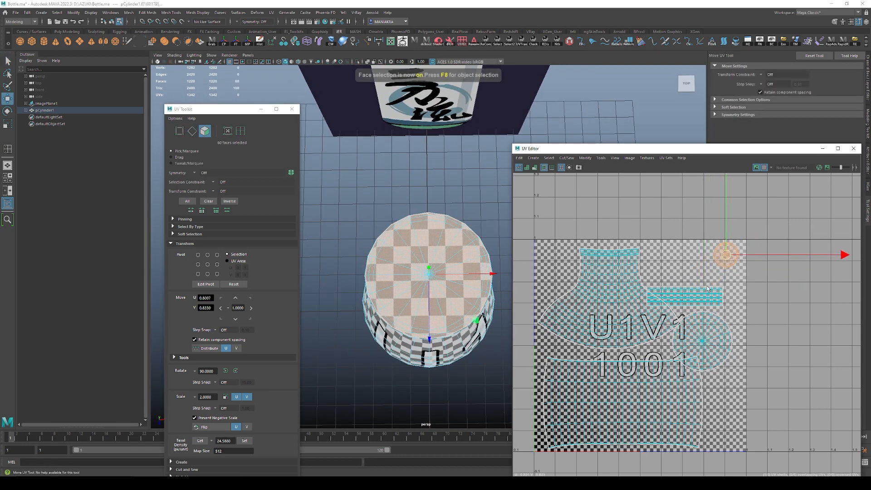
double_click(704, 292)
drag(701, 304, 705, 286)
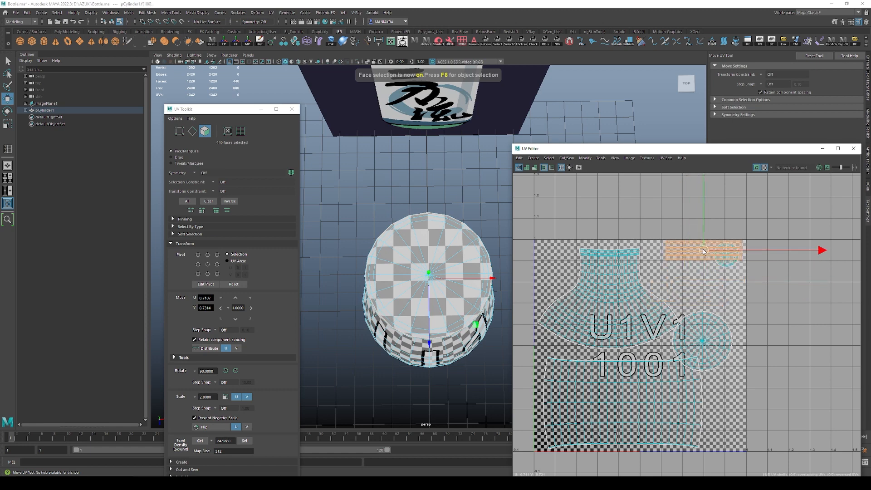
Place the small cap disc below the cap strip and nudge the neck shell slightly upward.
double_click(722, 259)
drag(721, 259, 692, 286)
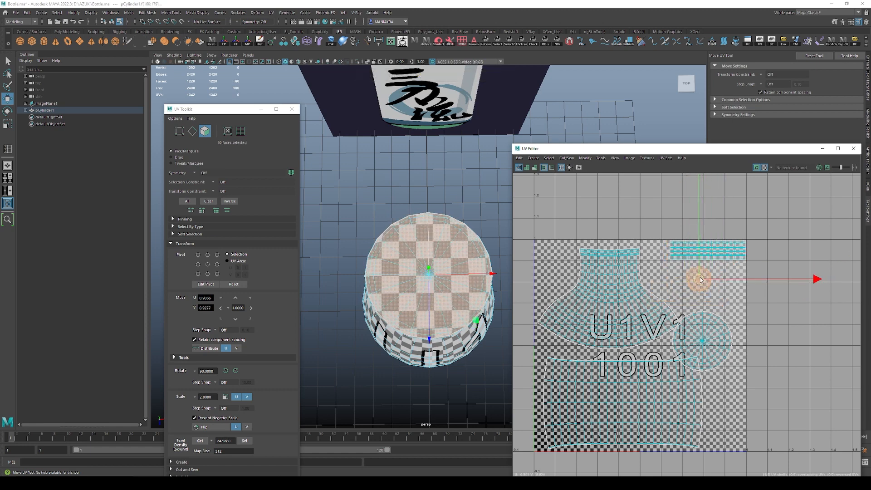
double_click(629, 300)
drag(611, 296, 610, 292)
Turn on shaded UV display and move the large base disc into the space beside the neck shell.
click(712, 338)
alt+middle_drag(670, 291, 648, 239)
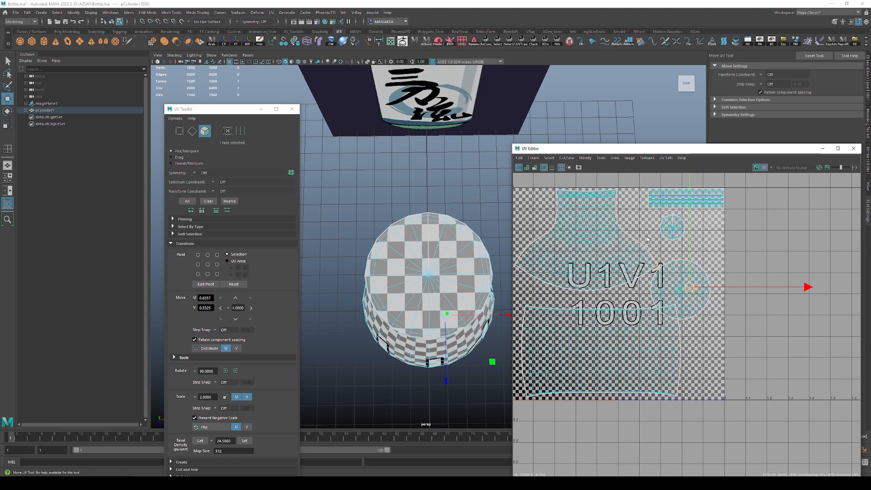
click(528, 169)
double_click(690, 307)
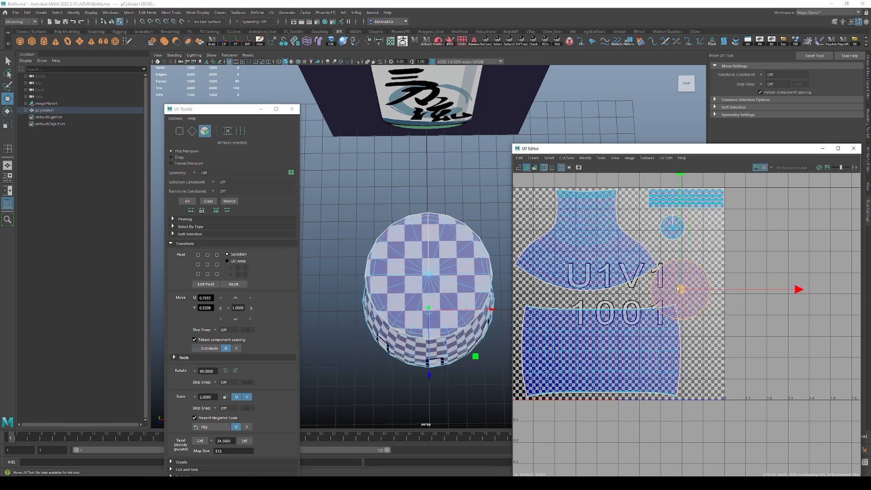
drag(688, 269, 687, 266)
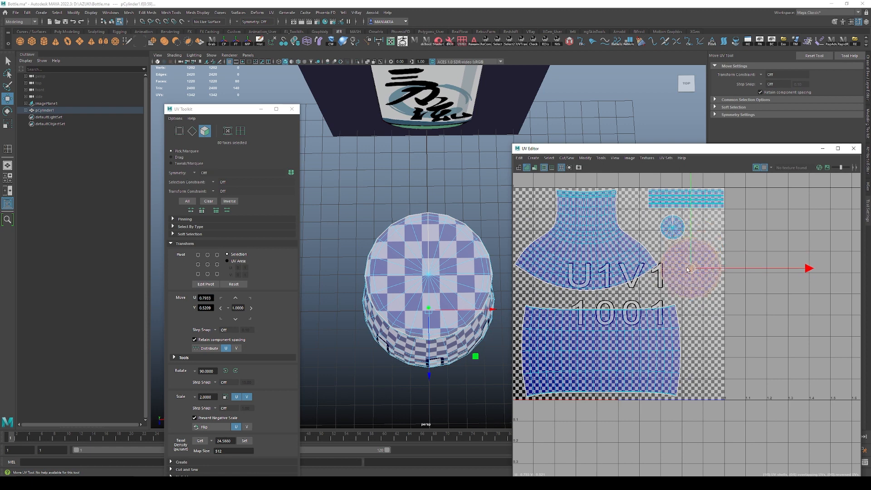
Shift the body shell toward the left edge of the UV tile.
double_click(638, 345)
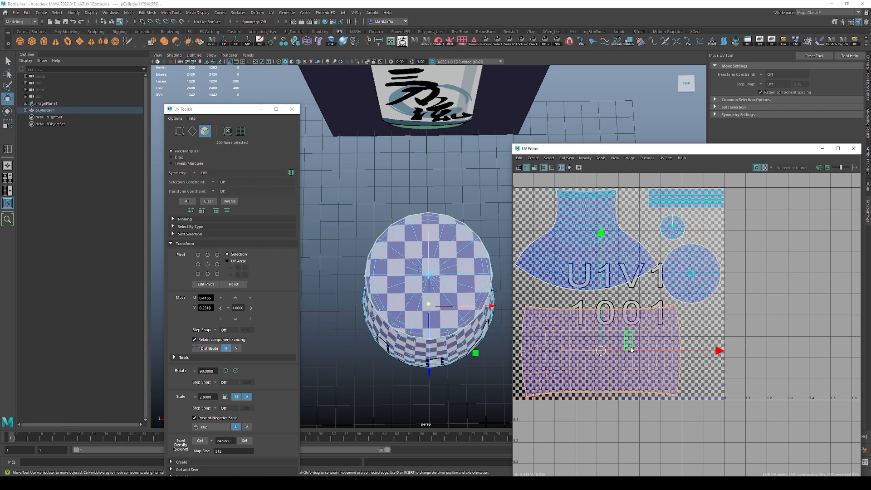
alt+middle_drag(640, 351, 690, 351)
drag(651, 350, 646, 351)
Move the small cap disc beside the bottle's neck and raise the base disc to just below the cap strip.
double_click(744, 283)
double_click(722, 227)
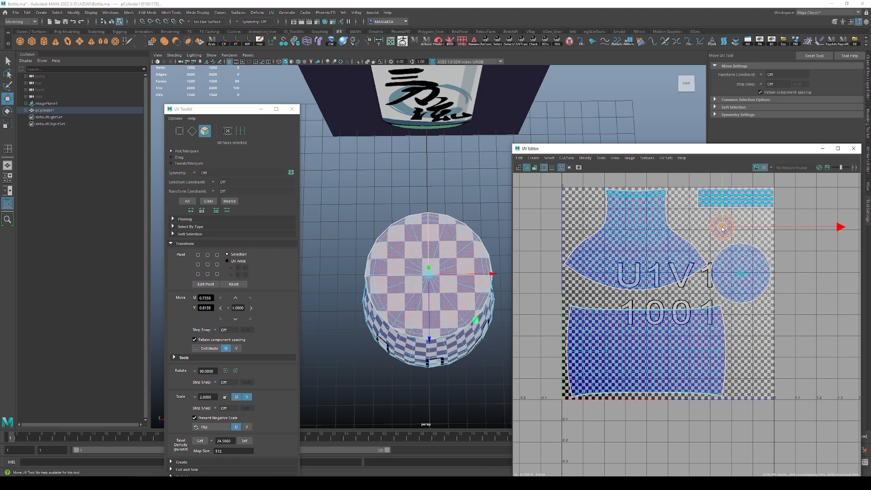
drag(724, 229, 689, 221)
double_click(740, 275)
drag(740, 275, 741, 247)
Scale up the body shell and reposition it to fill the lower half of the UV tile.
double_click(707, 341)
key(e)
key(r)
drag(648, 351, 666, 343)
key(w)
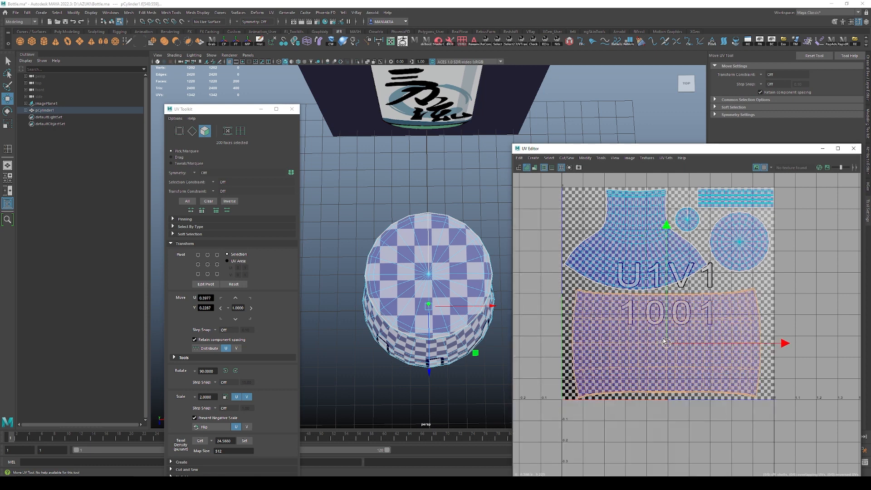
key(r)
key(w)
Nudge the neck shell slightly to adjust its spacing above the body shell.
double_click(644, 263)
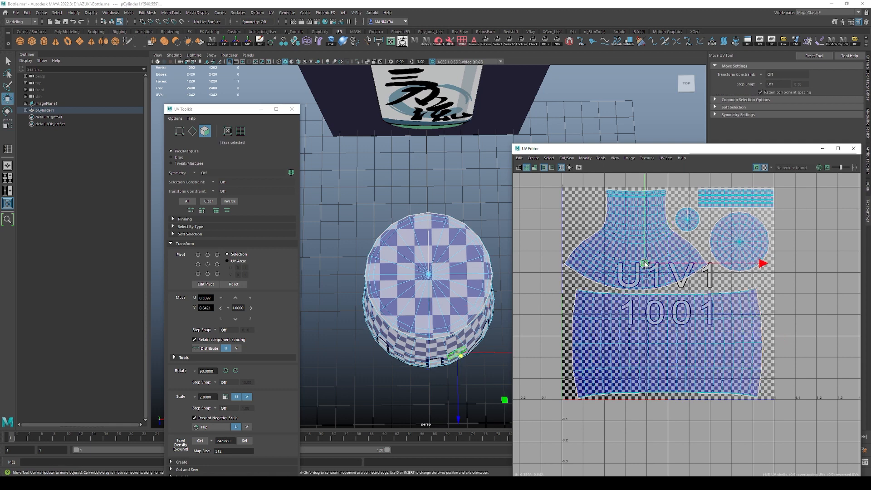
drag(634, 239, 636, 238)
double_click(662, 332)
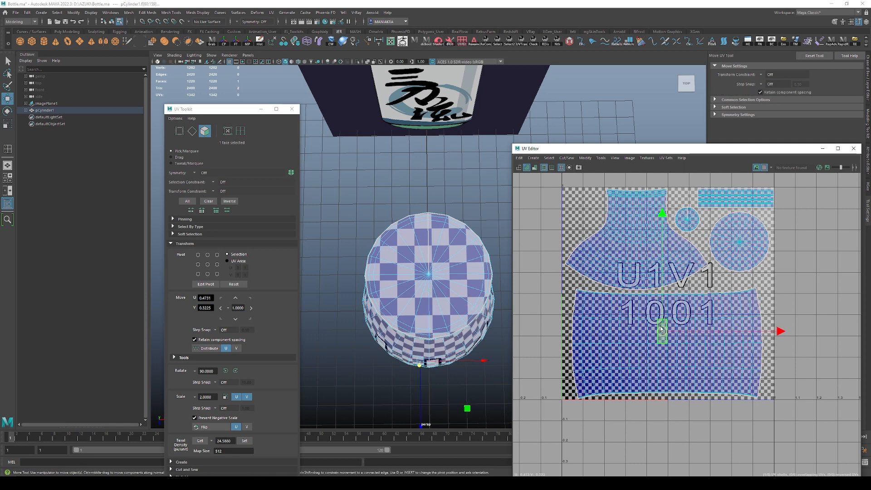
double_click(650, 256)
Move the cap strip closer to the neck shell and the small cap disc to the neck's opposite side.
double_click(738, 202)
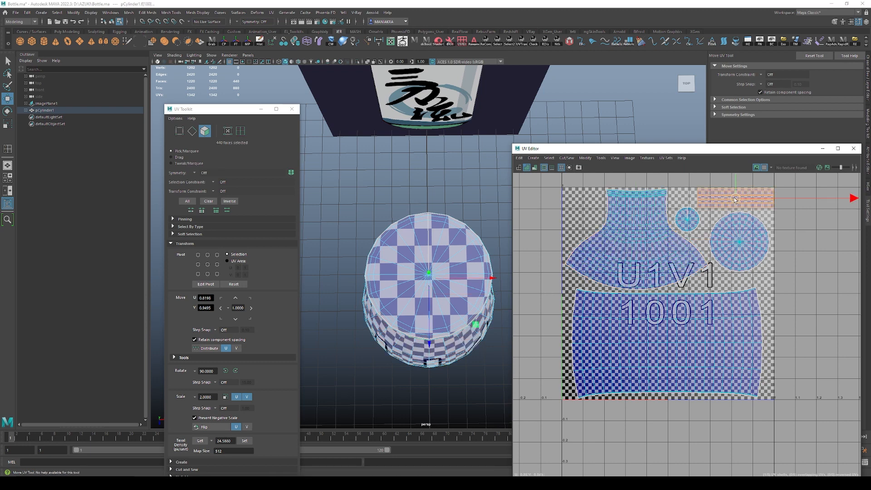
double_click(688, 219)
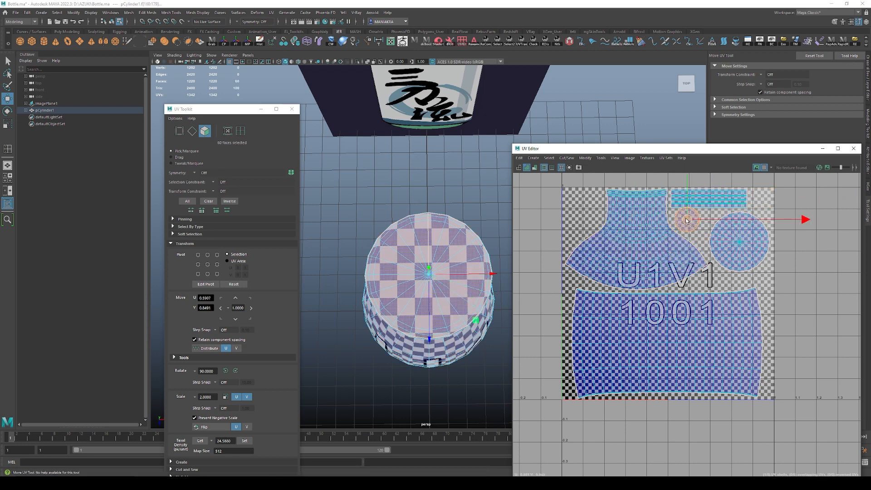
drag(688, 219, 590, 212)
scroll(699, 274, down, 1)
Shift the base disc slightly inward from the tile's right edge and select all UV shells.
double_click(732, 248)
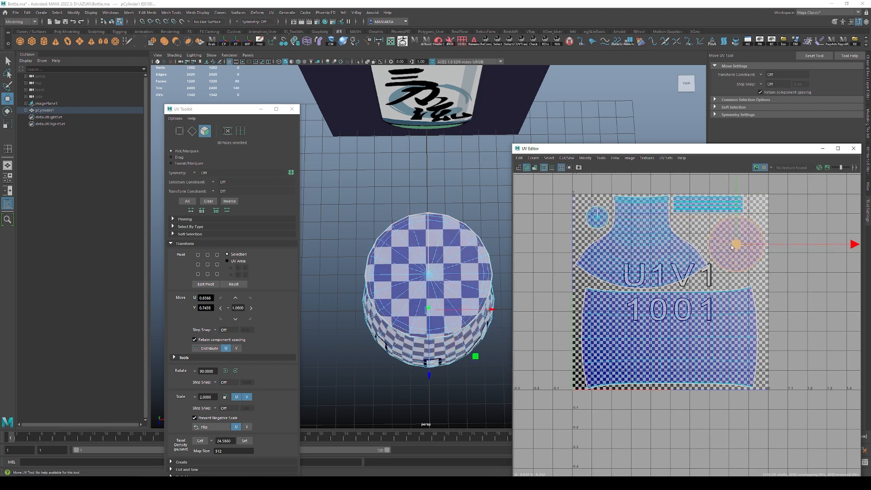
scroll(767, 262, down, 4)
drag(787, 281, 592, 203)
alt+middle_drag(713, 293, 685, 298)
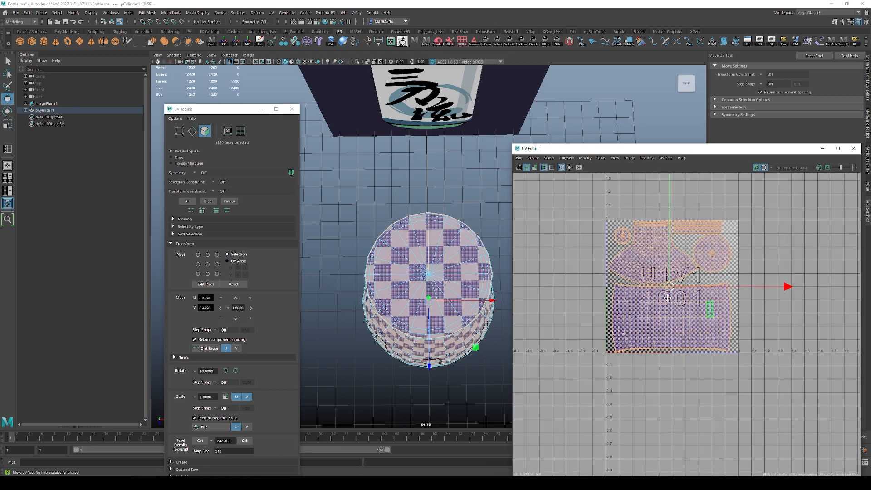
scroll(686, 299, up, 4)
Adjust the body shell's vertical position and nudge the small cap disc to even out the shell spacing.
key(r)
double_click(660, 290)
key(w)
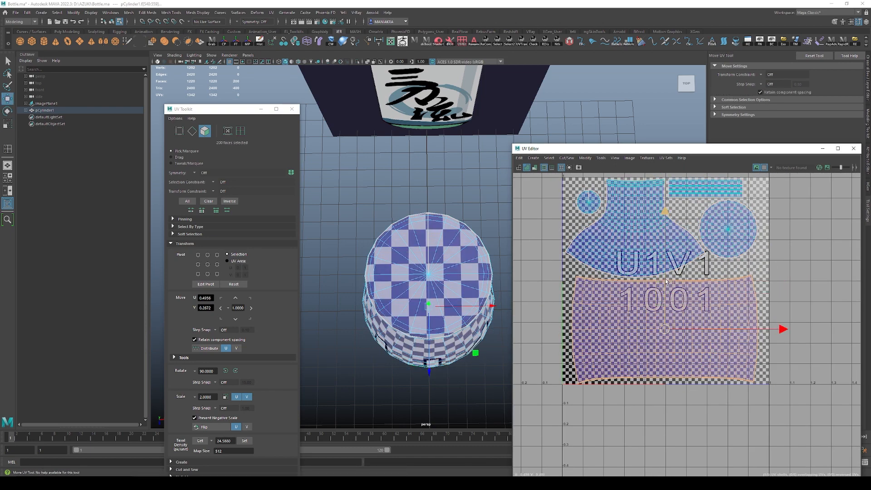
scroll(569, 373, down, 3)
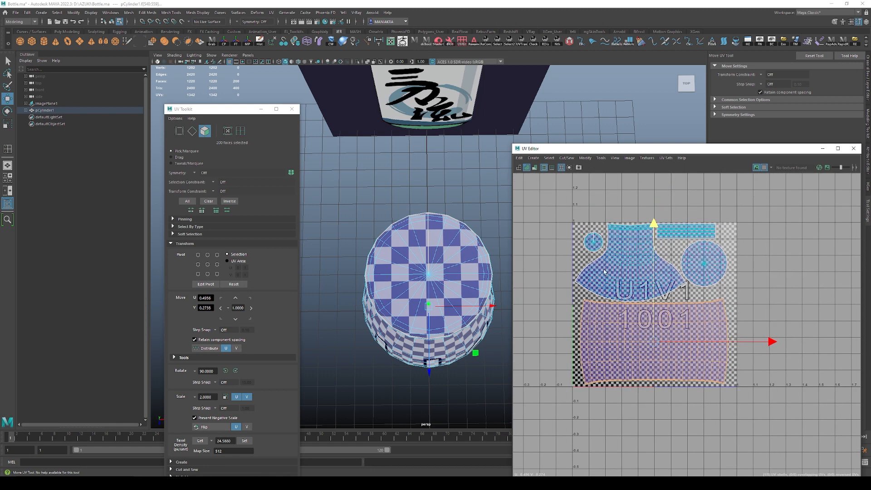
double_click(592, 242)
drag(593, 242, 594, 244)
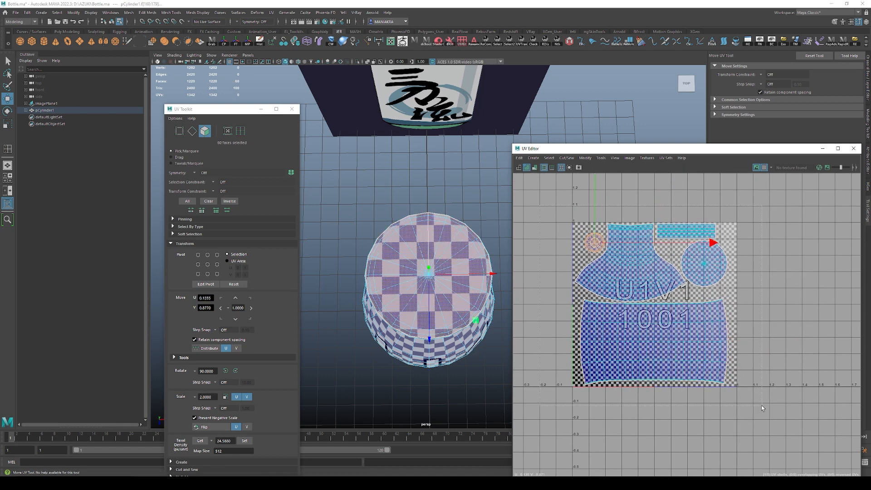
Select all UV shells and scale them together slightly to fill the UV tile.
drag(762, 406, 763, 407)
key(r)
drag(652, 303, 655, 303)
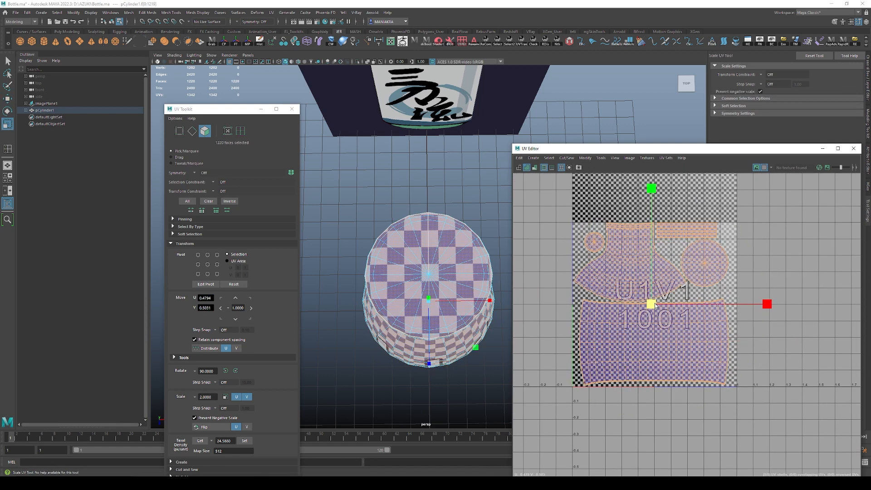
key(w)
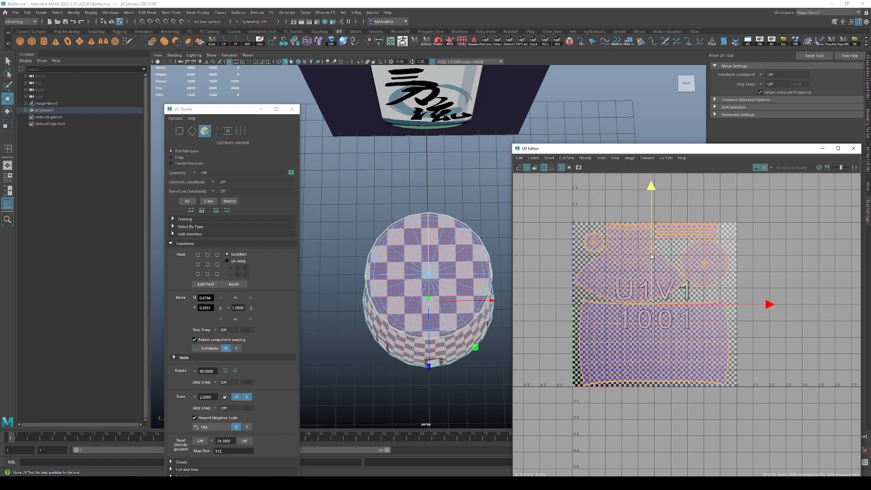
Shift the base disc shell outward toward the UV tile's right edge and slightly down from the cap strip.
click(738, 356)
scroll(690, 290, up, 4)
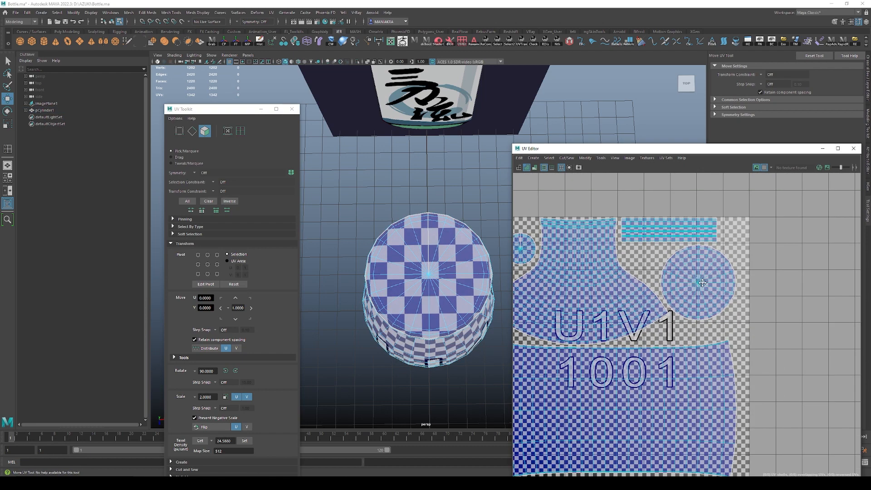
double_click(701, 279)
alt+drag(491, 272, 482, 205)
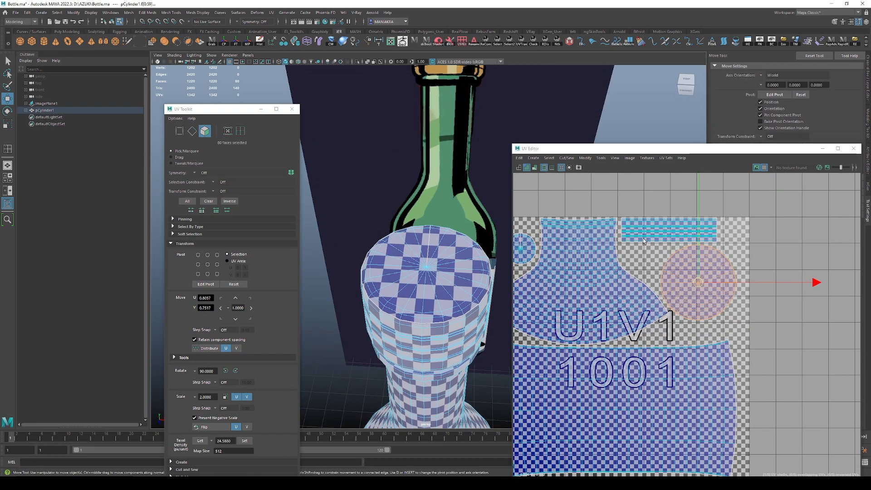
double_click(644, 239)
key(a)
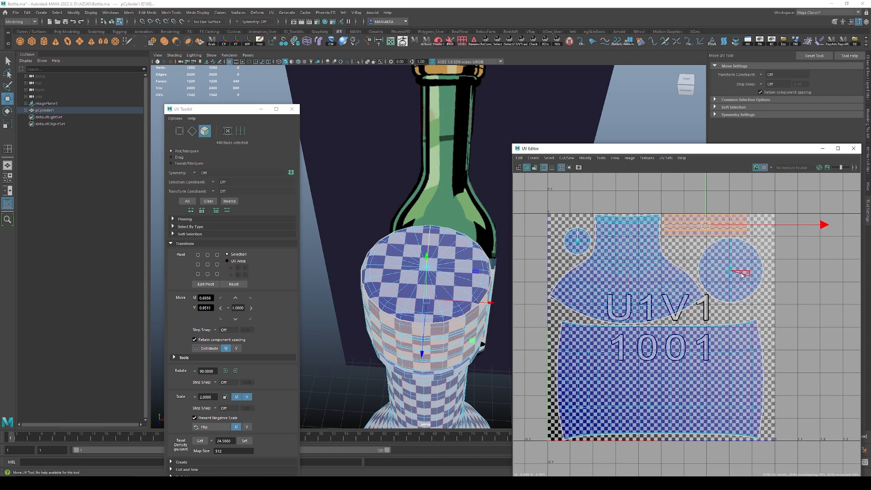
double_click(743, 276)
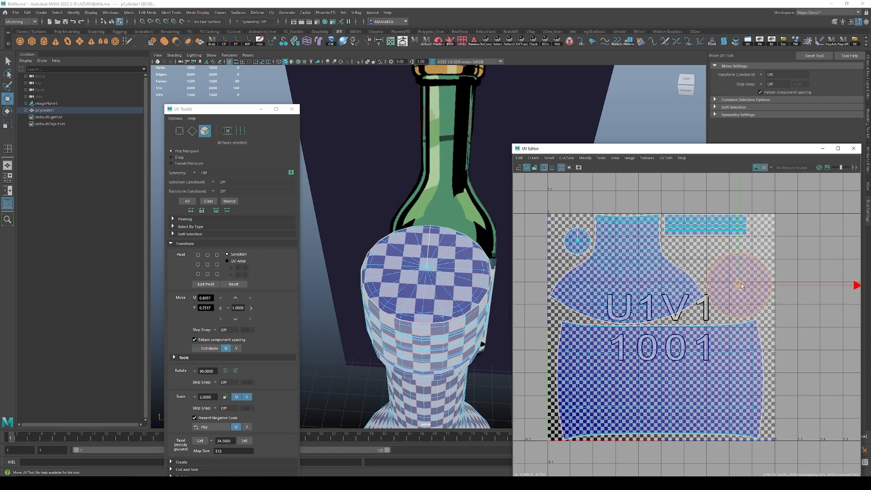
Move the cap strip shell into the UV tile's upper-right corner.
double_click(703, 231)
drag(792, 226, 803, 225)
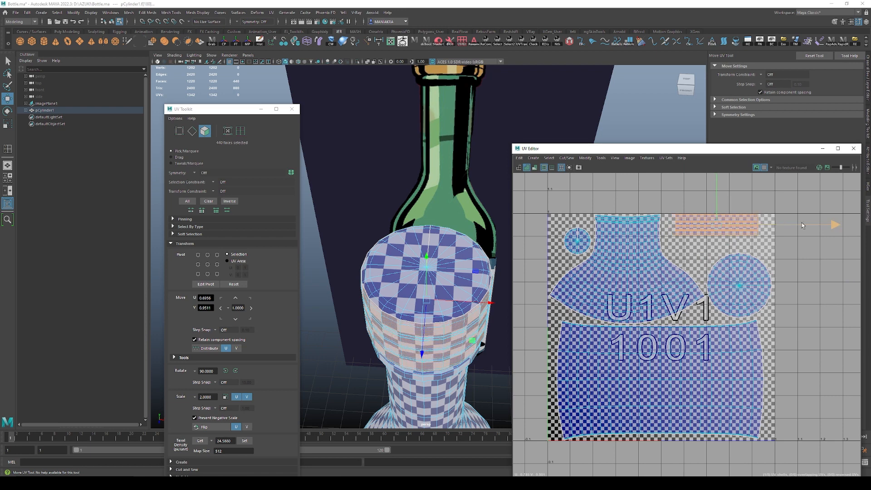
drag(716, 210, 734, 230)
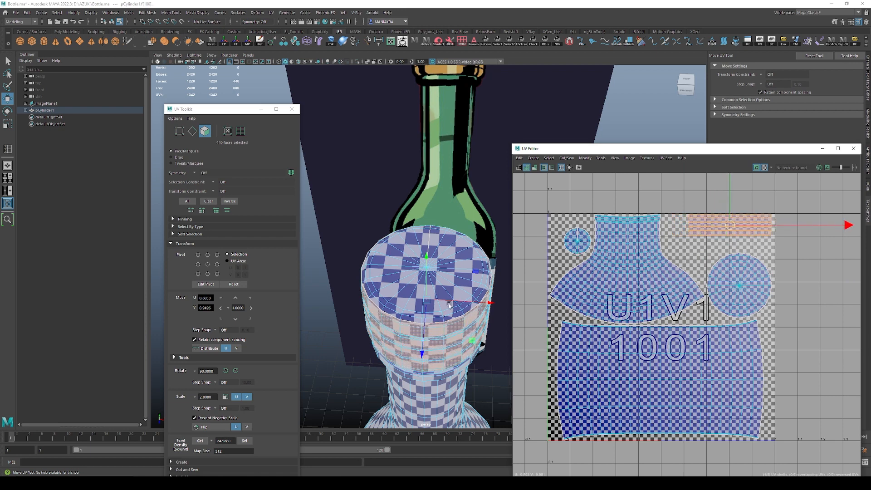
Move the small cap disc into the gap between the neck shell, cap strip and base disc, and nudge the base disc outward.
alt+drag(450, 306, 469, 263)
double_click(579, 242)
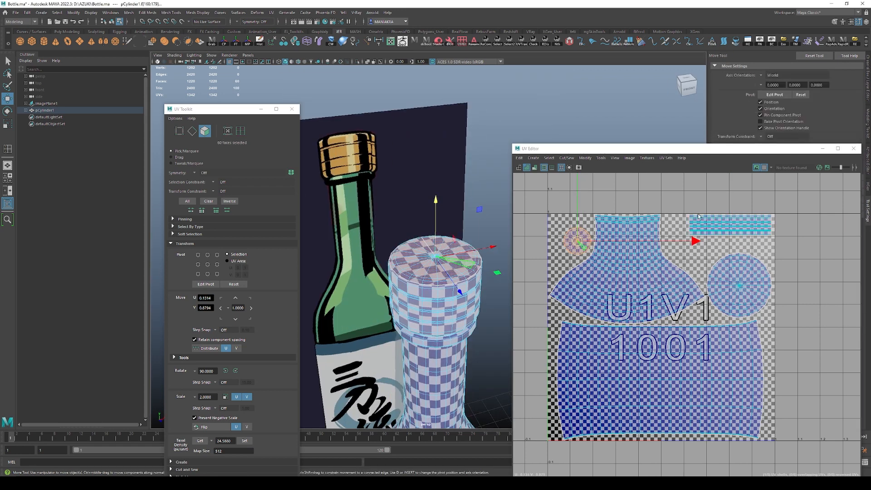
double_click(705, 228)
double_click(581, 248)
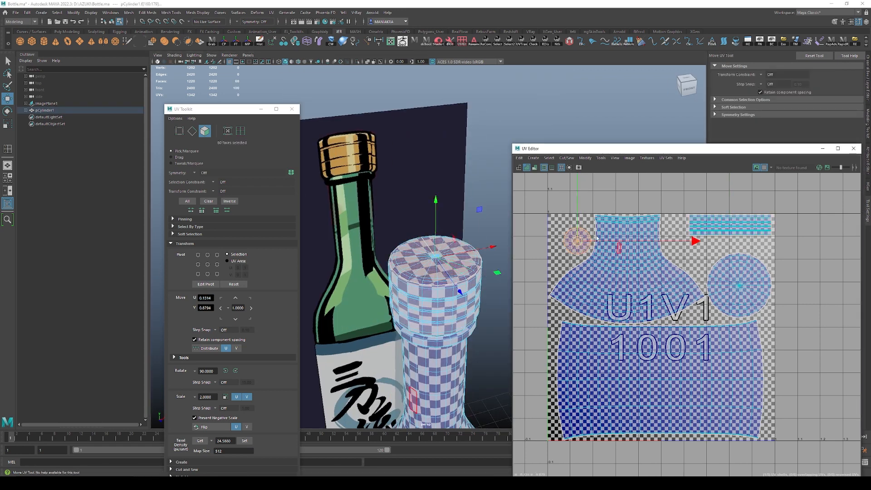
drag(577, 242, 699, 251)
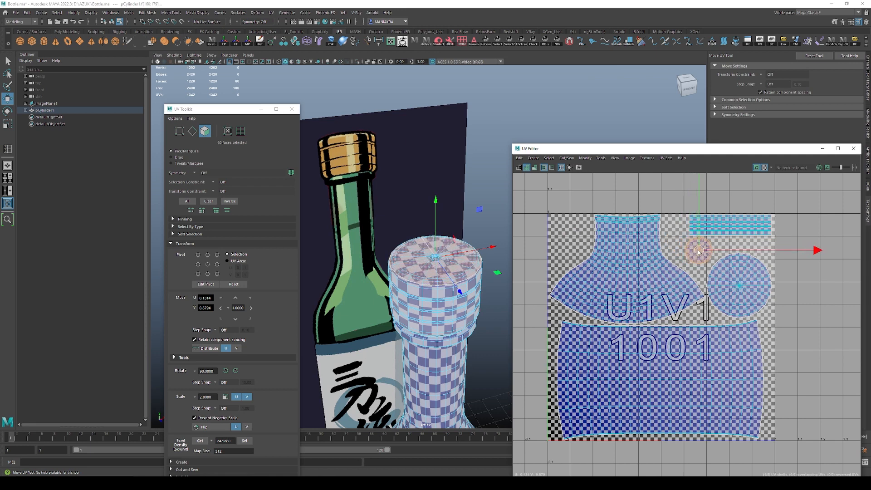
double_click(752, 299)
double_click(706, 252)
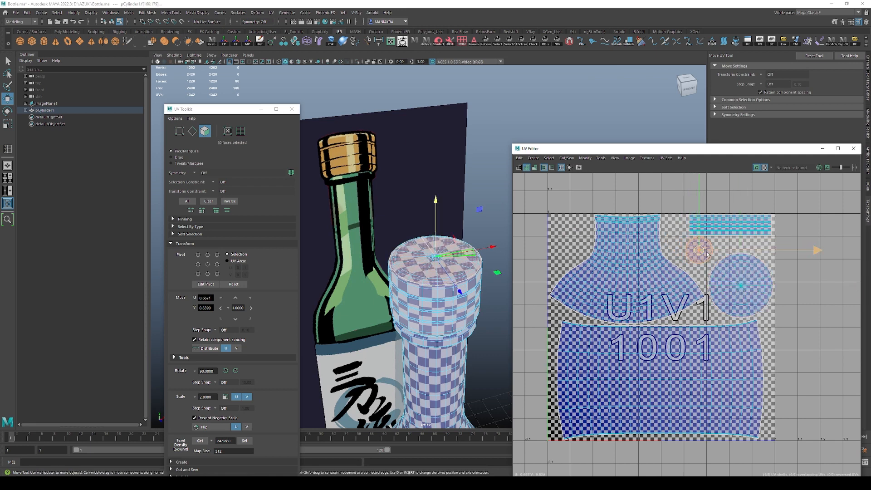
Select the cap strip and small cap disc together, scale them up slightly, and fit them within the tile's upper-right area.
double_click(737, 231)
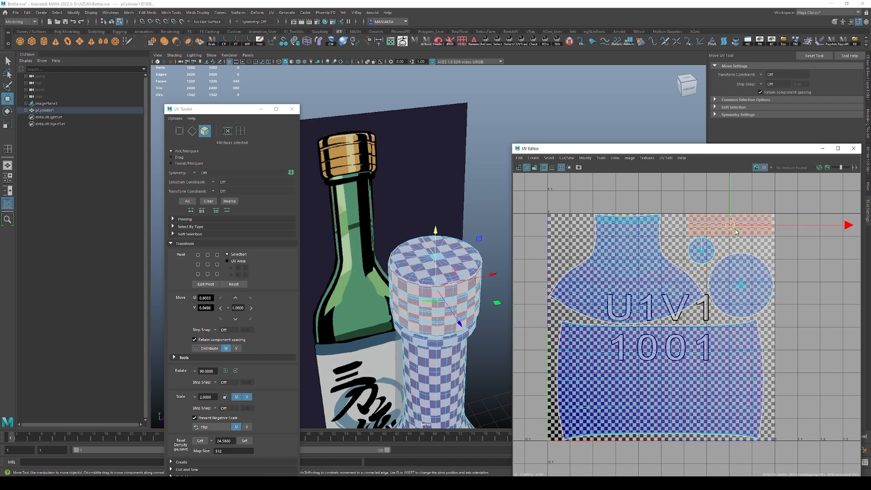
shift+double_click(706, 250)
key(r)
scroll(716, 247, up, 3)
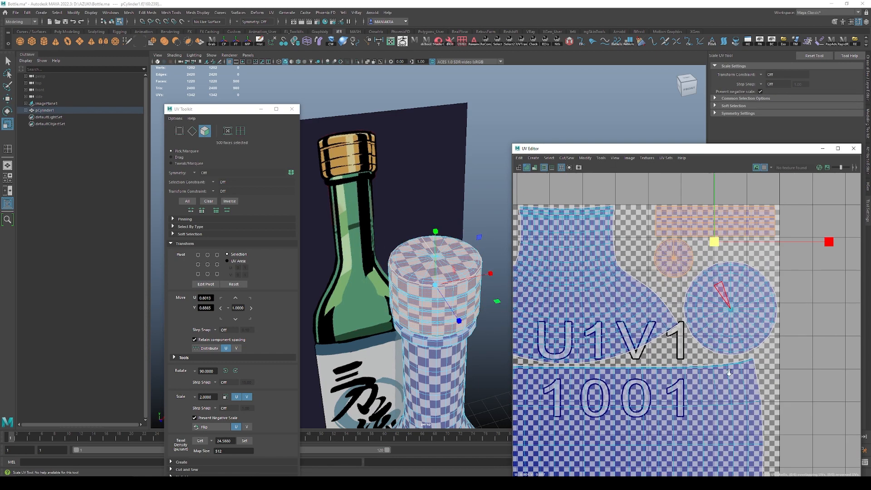
mouse_move(715, 244)
mouse_down()
mouse_move(732, 257)
mouse_move(707, 248)
mouse_up()
key(w)
key(r)
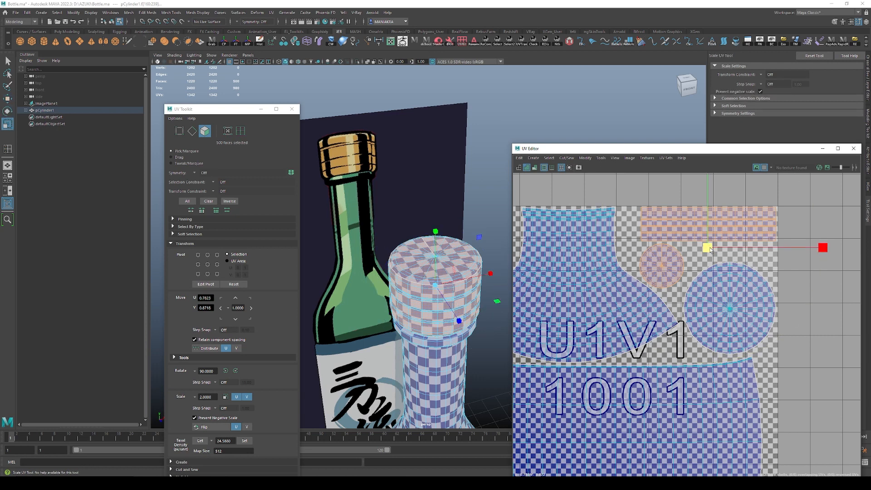
key(w)
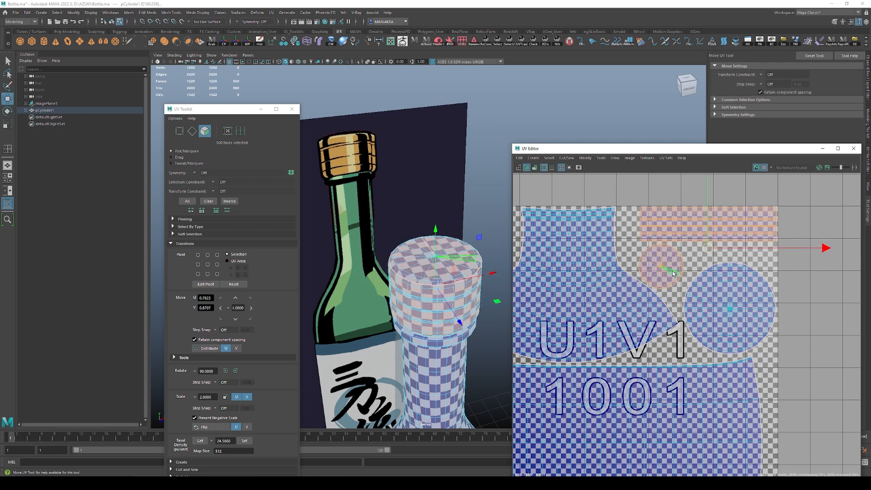
Nudge the small cap disc into the middle of the gap between the neck shell and base disc.
double_click(668, 268)
drag(665, 268, 669, 267)
alt+right_drag(726, 285, 548, 282)
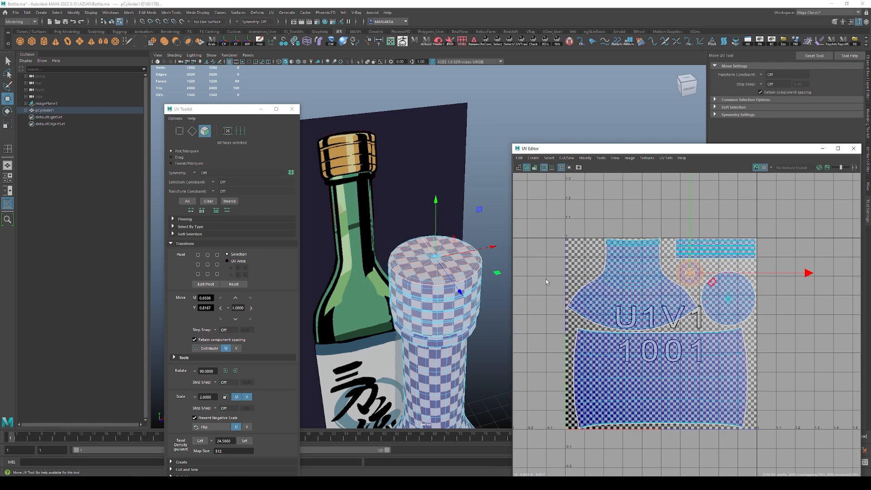
Check the base disc, neck and body shells one by one for spacing in the UV tile, and clear the selection.
double_click(732, 305)
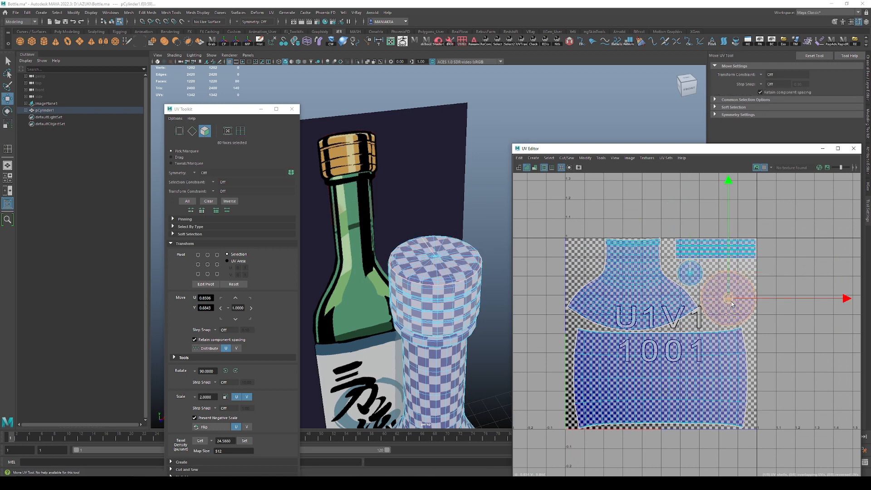
double_click(648, 313)
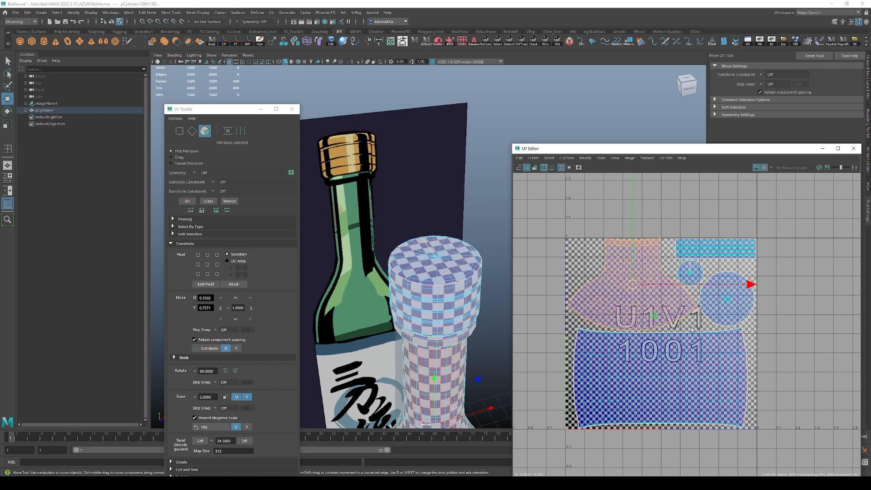
alt+middle_drag(639, 315, 647, 273)
mouse_move(648, 274)
alt+right_down()
mouse_move(622, 273)
mouse_move(653, 273)
alt+right_up()
click(663, 274)
click(665, 305)
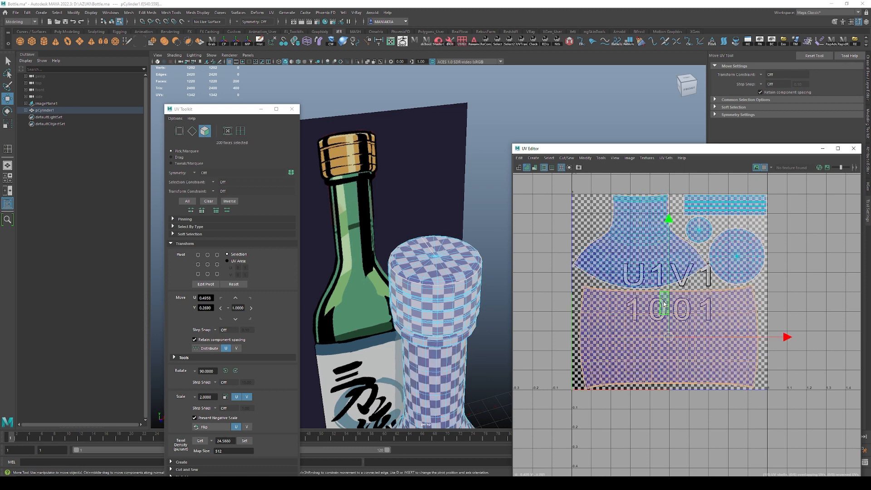
click(715, 234)
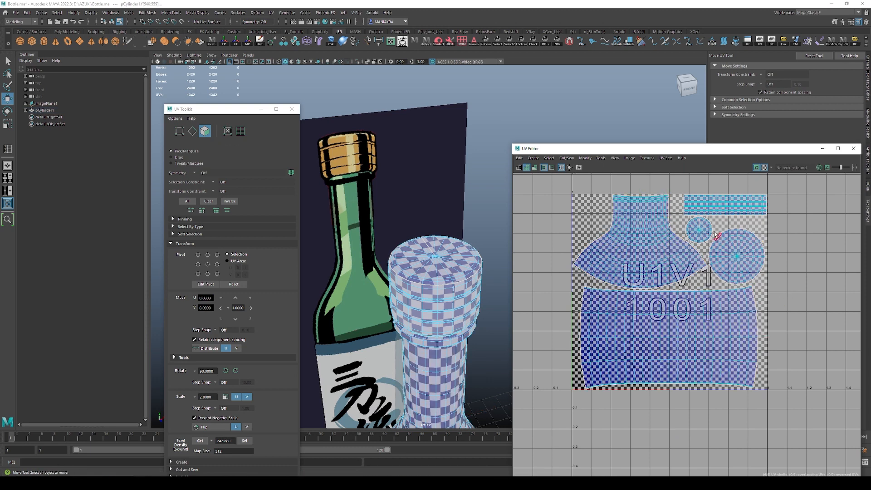
Return to object selection mode and select the whole bottle to view it with its UV layout.
alt+right_drag(492, 299, 443, 311)
key(F8)
click(494, 331)
alt+right_drag(491, 333, 442, 337)
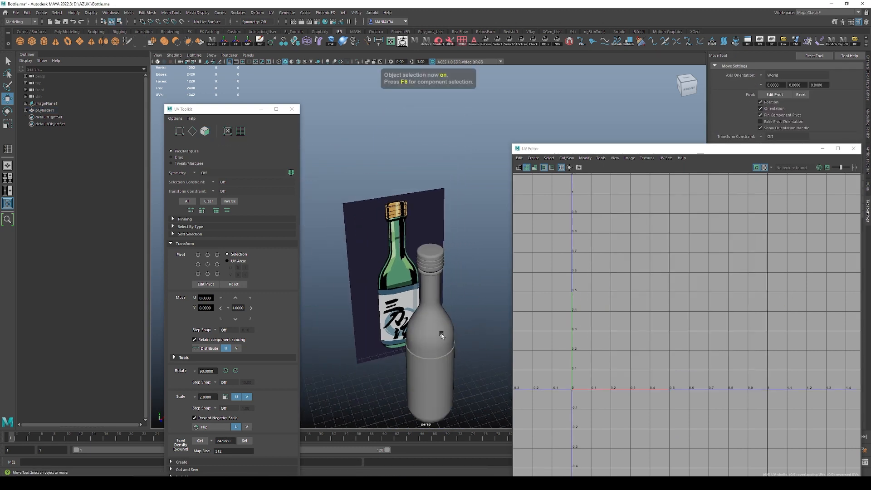
alt+middle_drag(442, 336, 447, 268)
alt+drag(447, 267, 438, 254)
click(438, 254)
alt+right_drag(438, 254, 454, 331)
key(q)
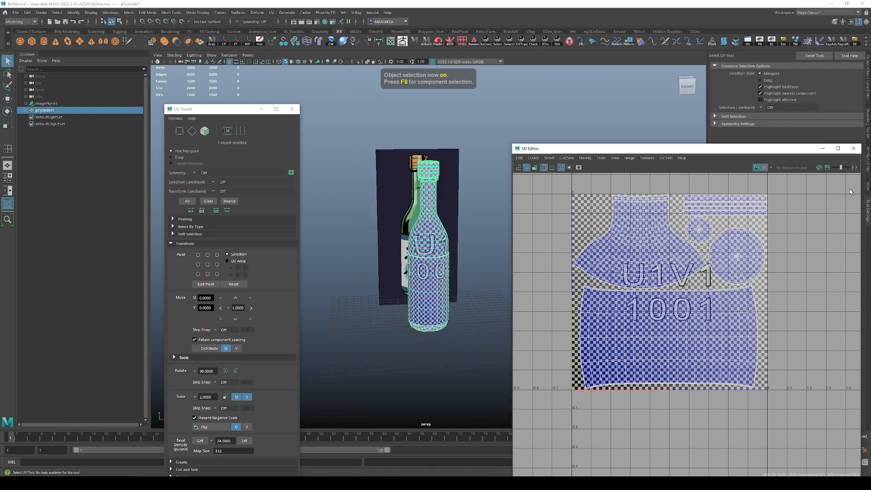
Close the UV Editor and UV Toolkit windows, keeping the bottle selected.
click(854, 149)
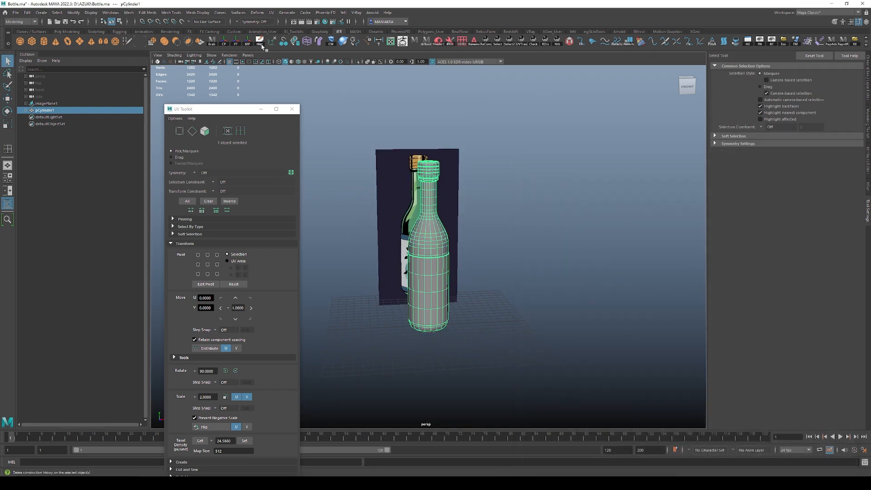
click(484, 301)
click(441, 297)
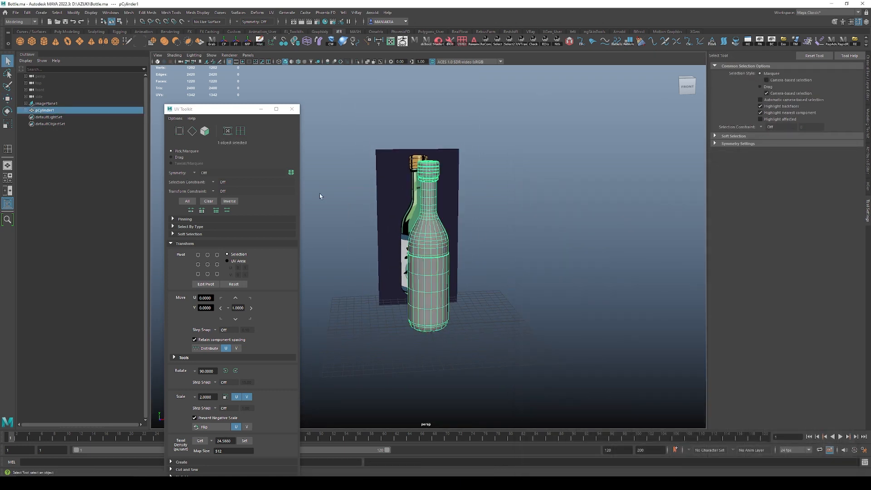
click(291, 110)
Hide the bottle's reference image plane.
alt+drag(317, 236, 427, 241)
click(342, 254)
key(h)
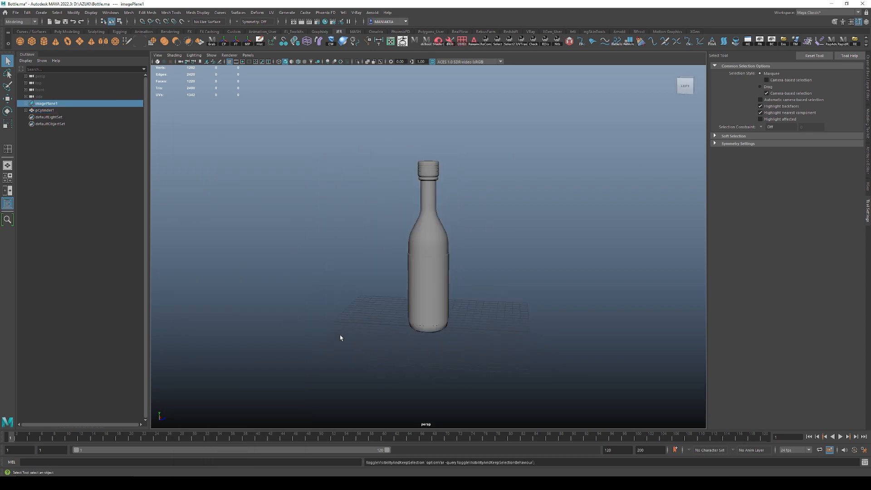
Select the bottle and raise it along the Y axis in the front view.
click(444, 259)
key(w)
alt+drag(478, 268, 406, 257)
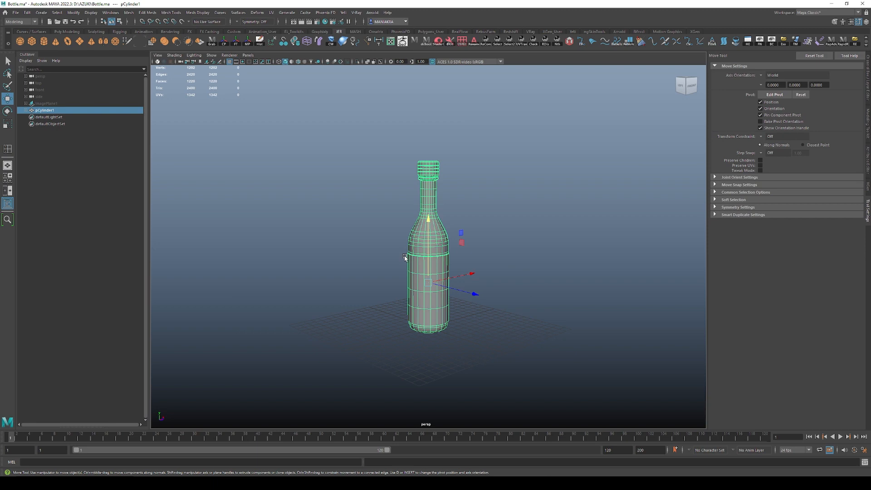
key(space)
scroll(308, 326, down, 5)
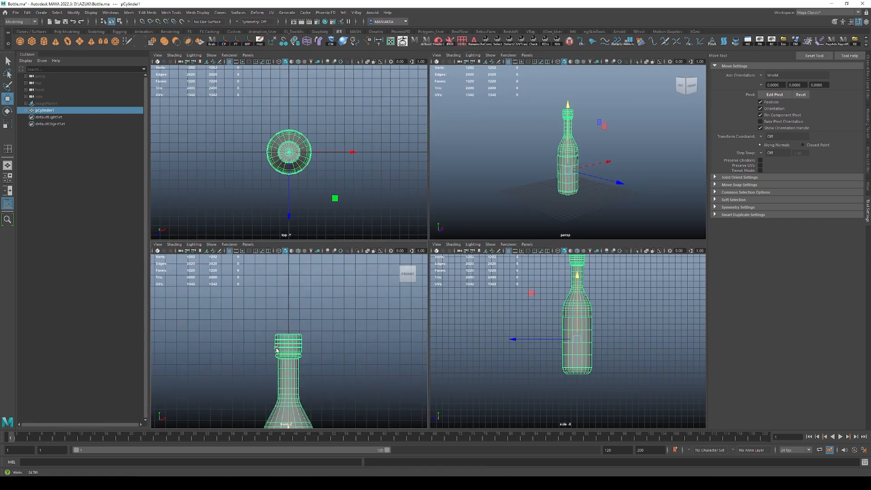
scroll(306, 328, up, 2)
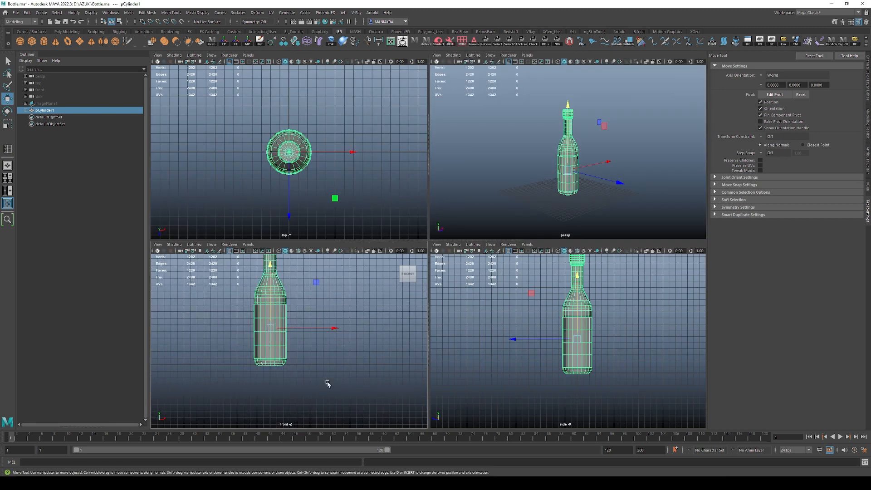
key(space)
scroll(391, 311, down, 3)
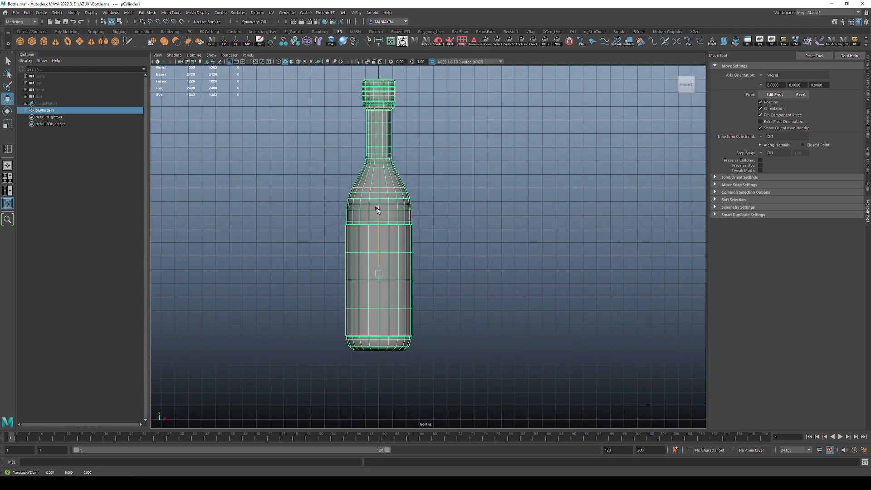
drag(378, 210, 375, 176)
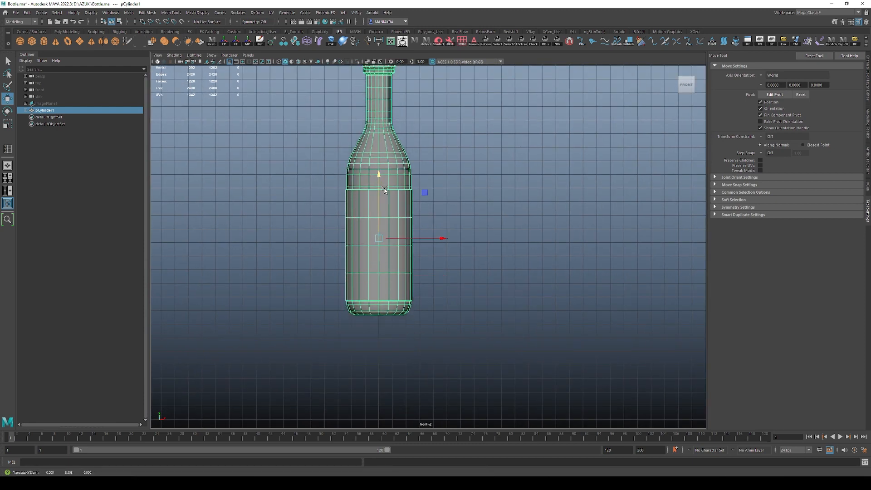
Edit the bottle's pivot in the front view and move it straight down to the centre of the base.
key(d)
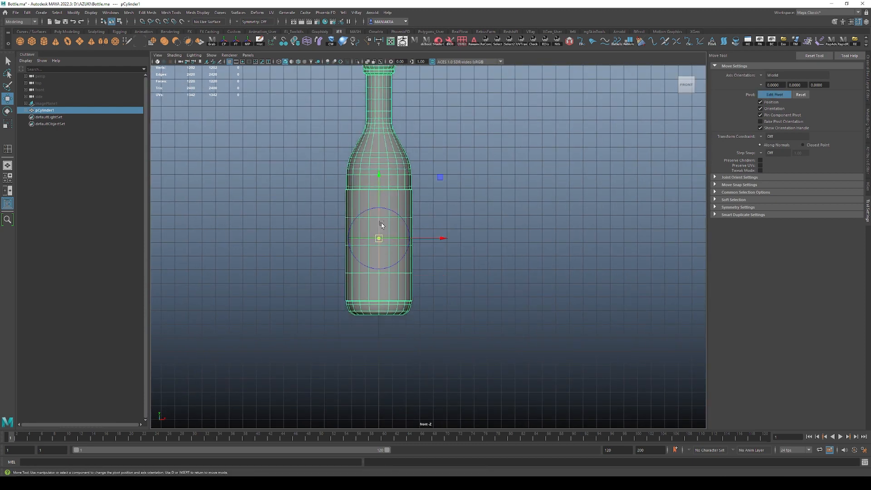
alt+middle_drag(394, 222, 426, 204)
scroll(426, 204, up, 3)
key(d)
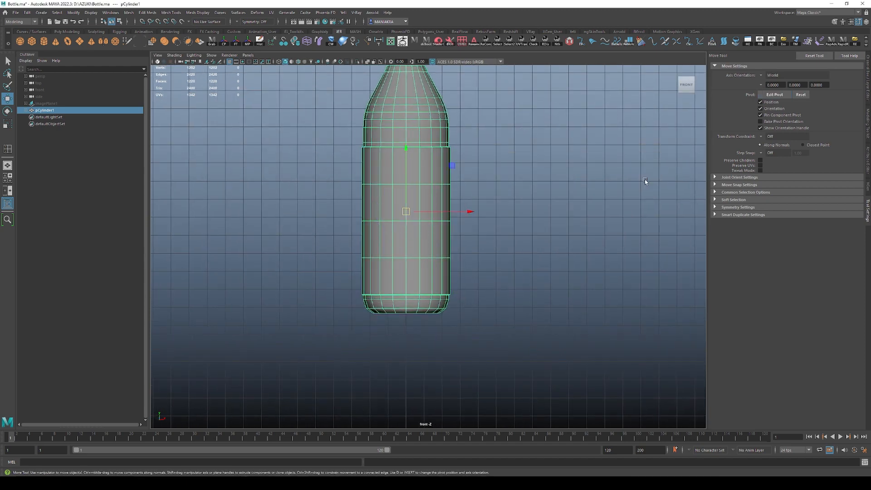
key(space)
scroll(610, 188, up, 6)
scroll(611, 188, down, 4)
scroll(335, 302, up, 2)
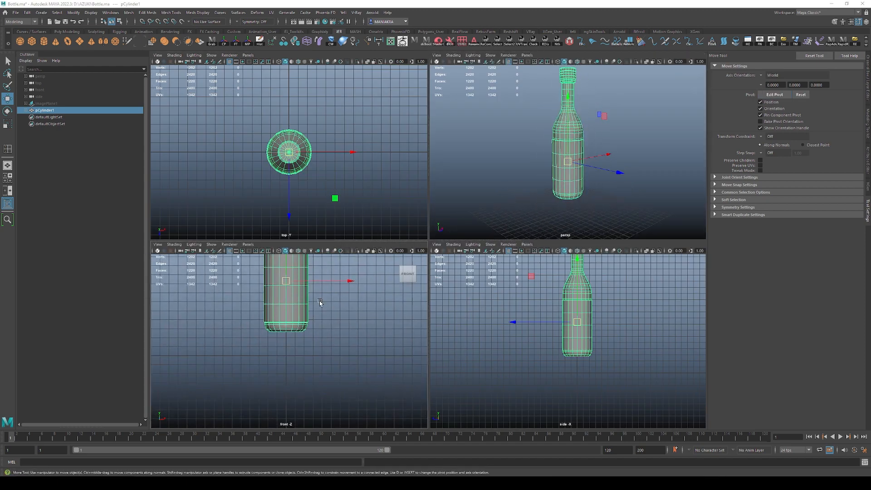
key(space)
key(d)
alt+middle_drag(429, 92, 419, 157)
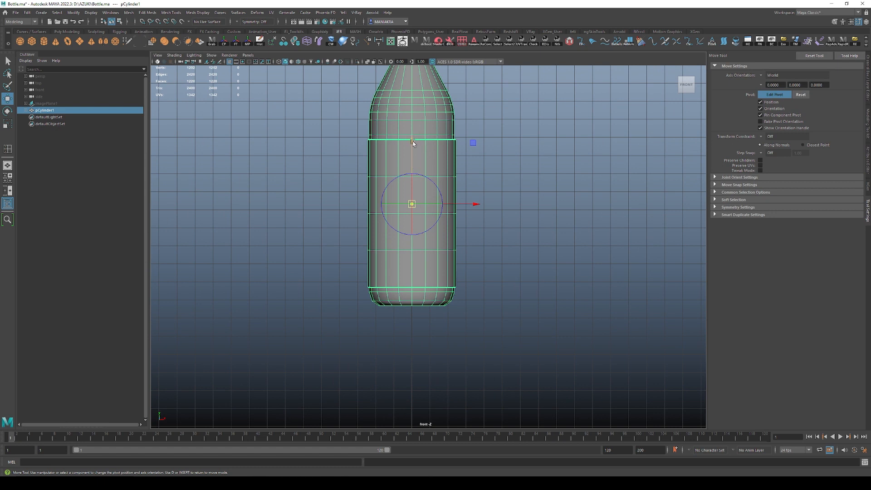
drag(413, 142, 416, 301)
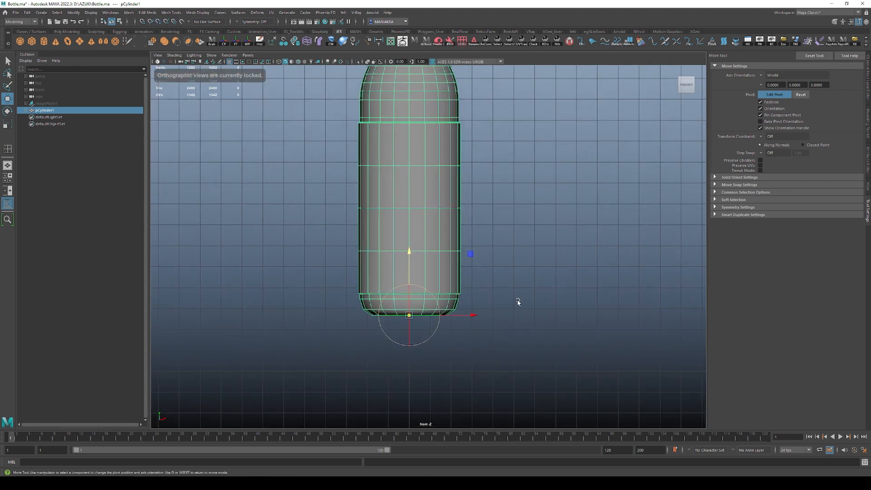
Examine the bottle's base up close in the perspective view with the bottle selected in object mode.
key(space)
alt+drag(622, 220, 604, 208)
scroll(573, 171, up, 6)
scroll(550, 188, down, 2)
key(q)
key(F8)
scroll(672, 221, down, 6)
key(F8)
click(610, 193)
click(597, 176)
Preview the bottle with mesh smoothing, return it to unsmoothed display, and view its underside.
key(3)
click(630, 205)
click(581, 184)
alt+right_drag(585, 198, 598, 235)
key(1)
mouse_move(555, 209)
alt+mouse_down()
mouse_move(546, 186)
mouse_move(523, 173)
mouse_move(560, 194)
alt+mouse_up()
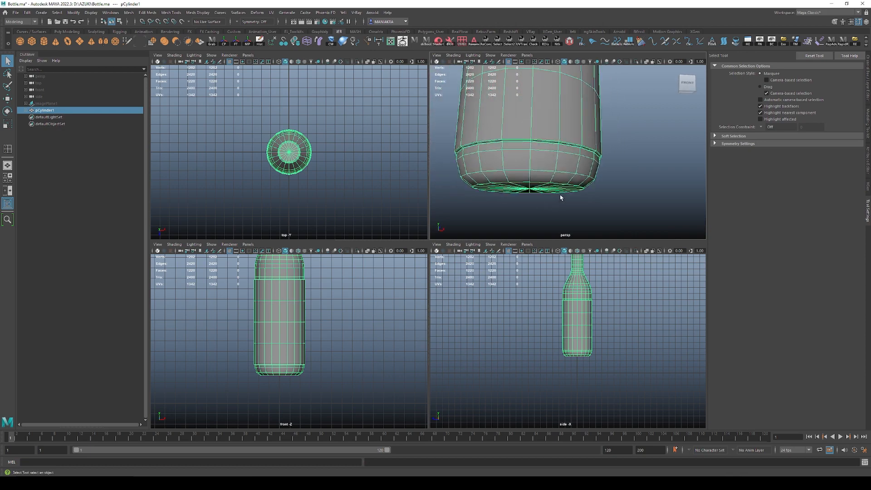
Examine the bottle's underside in the full perspective view, framing an edge near the base before returning to object selection.
key(space)
alt+drag(503, 236, 453, 268)
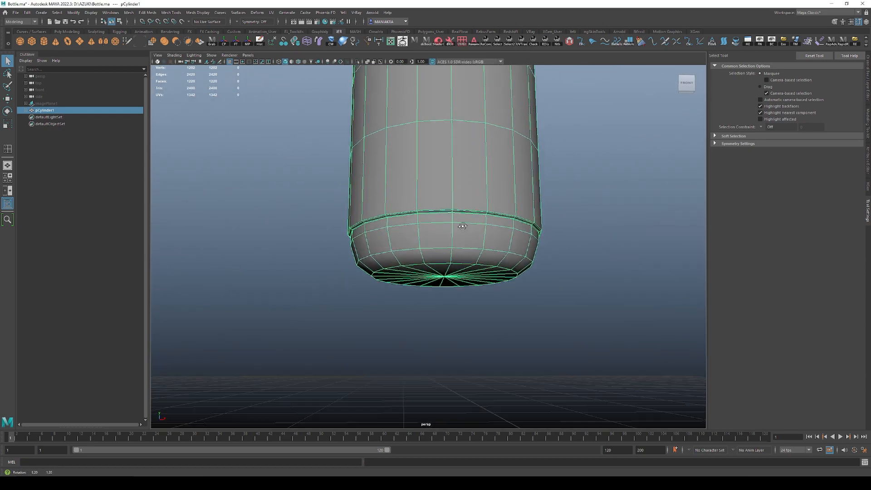
key(F11)
click(451, 270)
key(F10)
click(453, 268)
key(f)
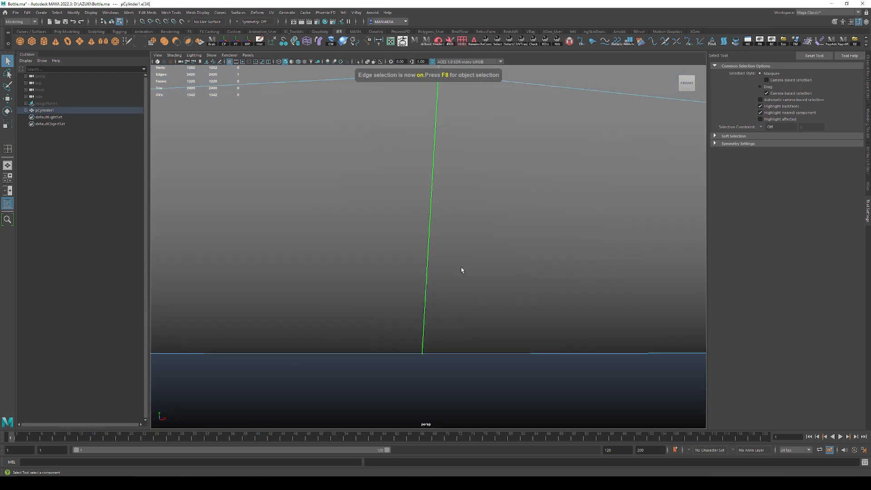
alt+right_drag(461, 270, 422, 261)
alt+drag(422, 262, 417, 230)
key(F8)
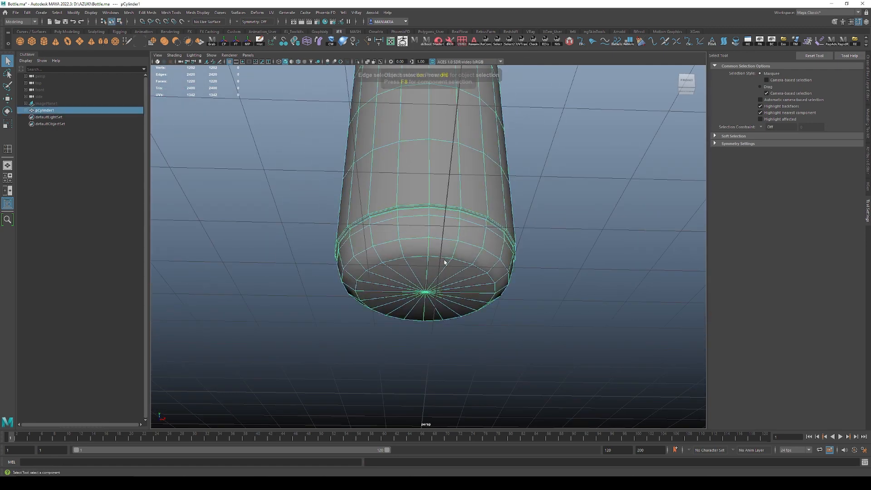
Try to insert an edge loop around the bottle's base and return to object selection.
alt+drag(443, 262, 443, 297)
key(g)
click(429, 253)
key(q)
key(ctrl+z)
key(ctrl+z)
key(F8)
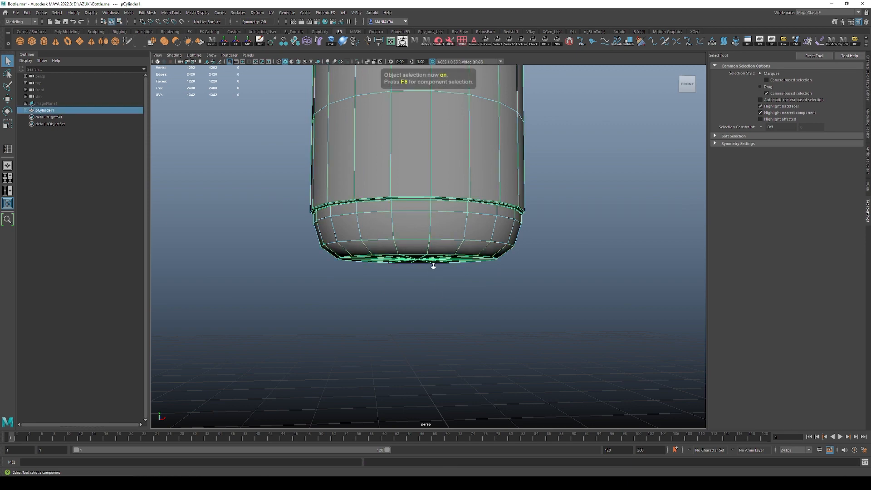
Leave the edge loop attempt on the base undone and save the scene.
scroll(432, 266, up, 3)
mouse_move(433, 268)
alt+mouse_down()
mouse_move(437, 259)
mouse_move(428, 260)
alt+mouse_up()
key(y)
alt+drag(428, 260, 471, 249)
key(ctrl+z)
key(ctrl+s)
click(471, 288)
click(471, 286)
key(q)
Select triangular faces of the bottle's bottom cap one by one around its centre.
key(F11)
click(460, 254)
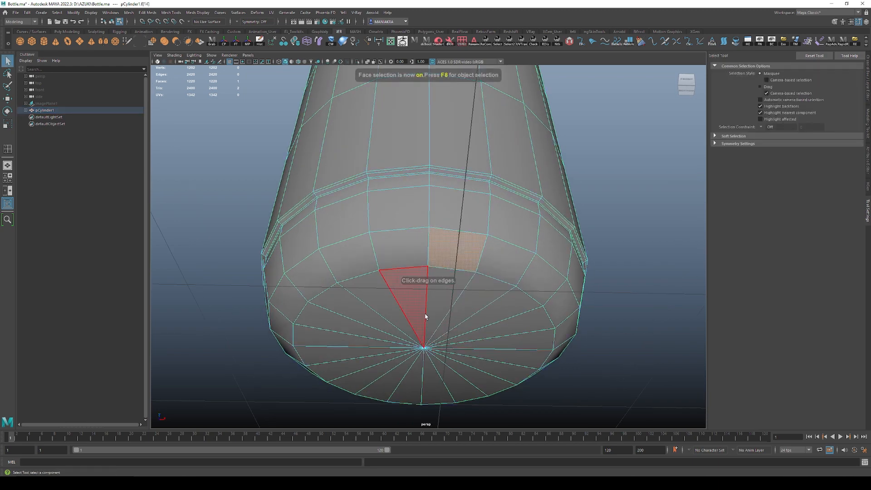
click(426, 335)
alt+drag(425, 335, 480, 260)
alt+middle_drag(480, 259, 499, 260)
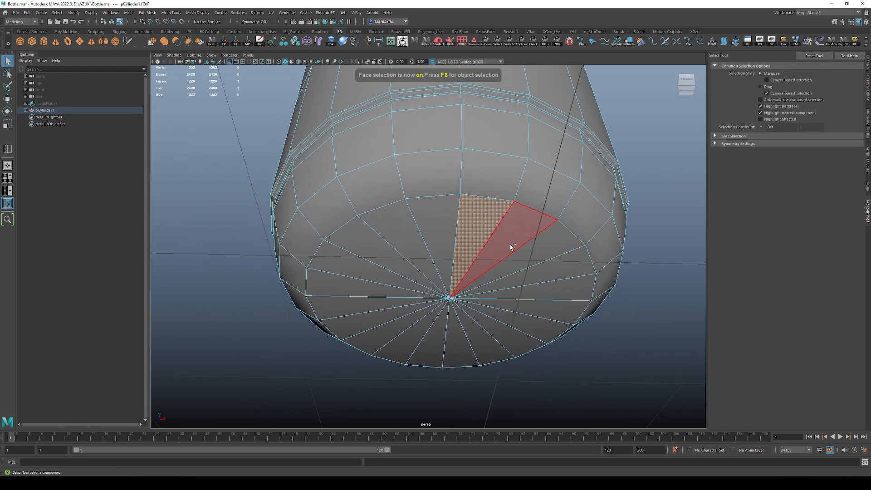
shift+click(511, 245)
shift+click(521, 257)
shift+click(532, 274)
shift+click(540, 291)
shift+click(540, 316)
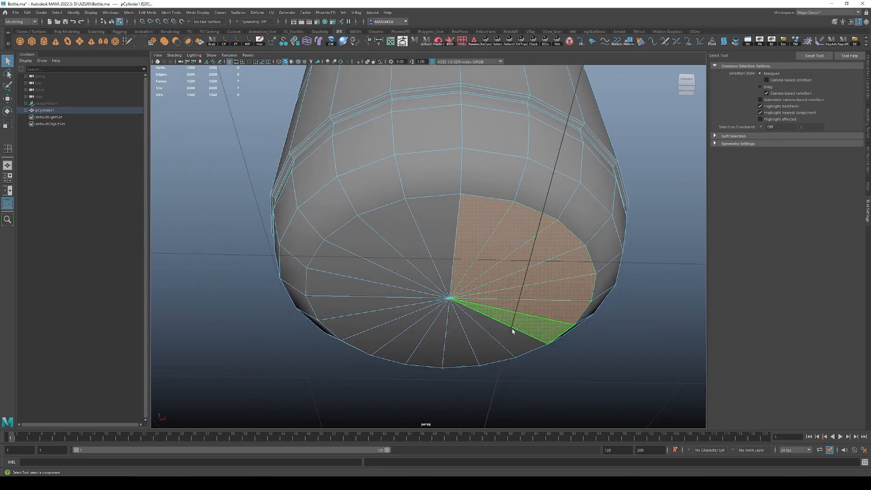
Select the bottom cap's centre vertex, grow the selection out to the rim, and deselect everything.
key(F9)
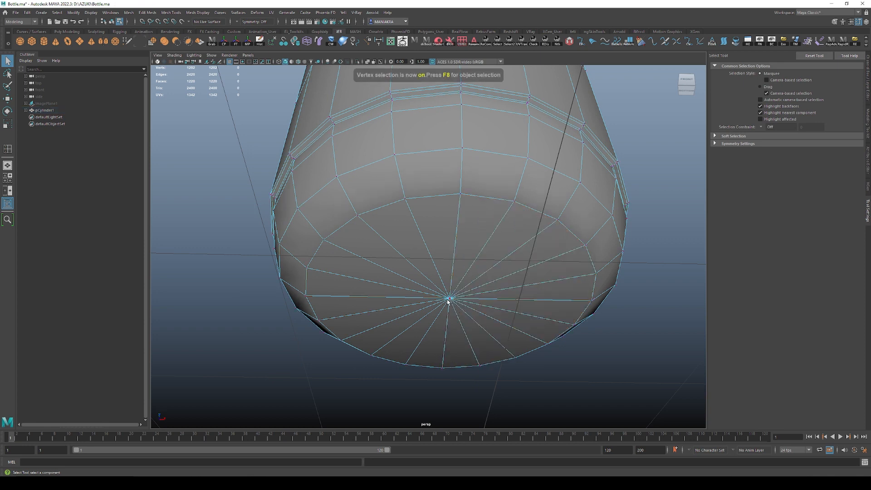
click(449, 299)
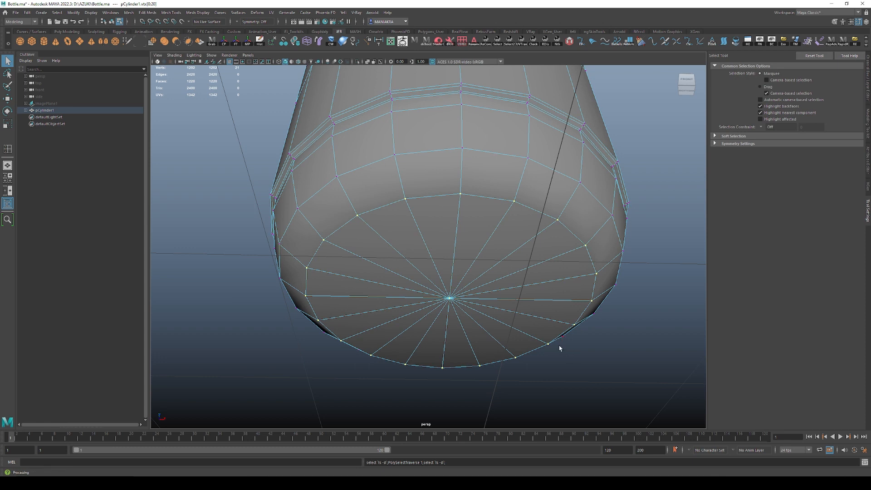
click(561, 349)
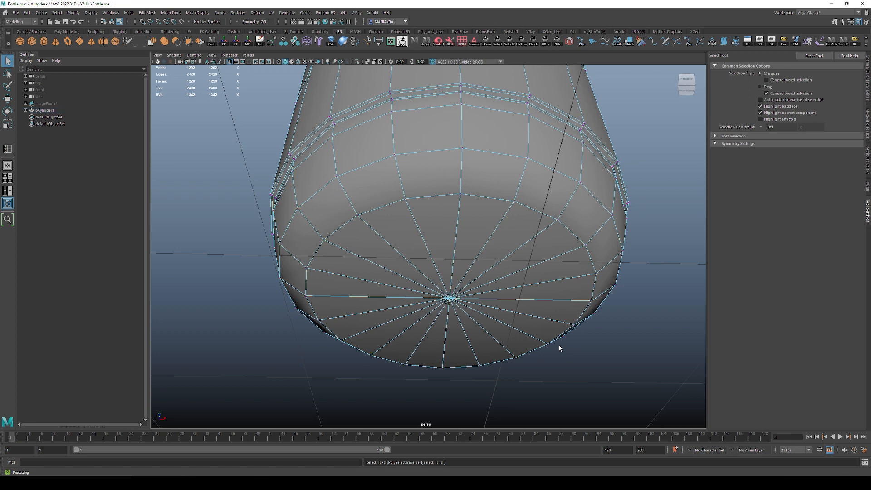
Grow a selection from the bottom cap's centre vertex to its rim and convert it to the cap's faces.
click(451, 299)
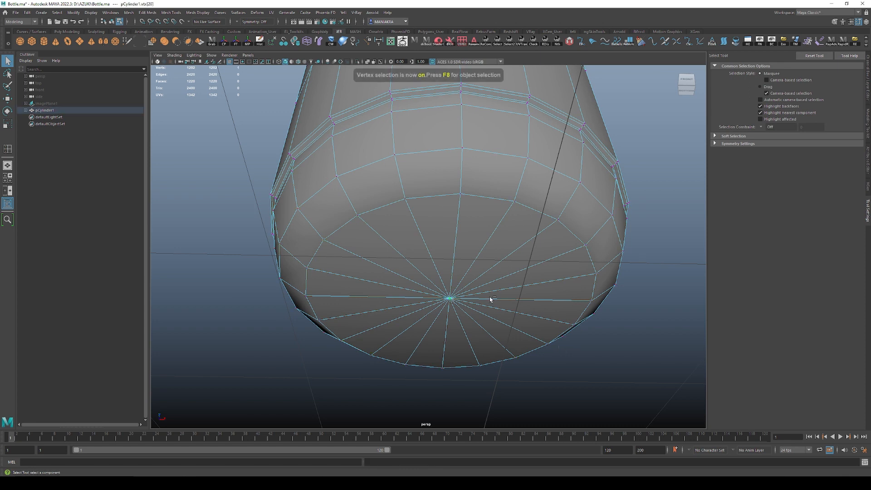
key(shift+comma)
key(shift+comma)
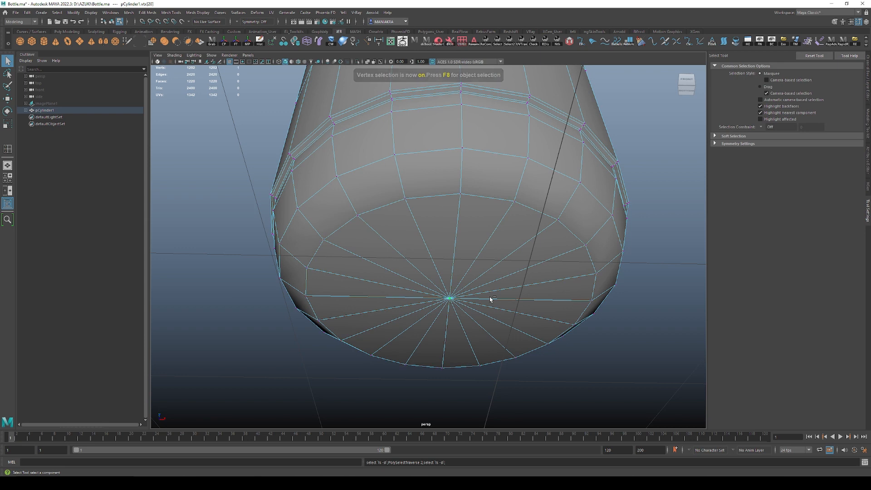
key(shift+period)
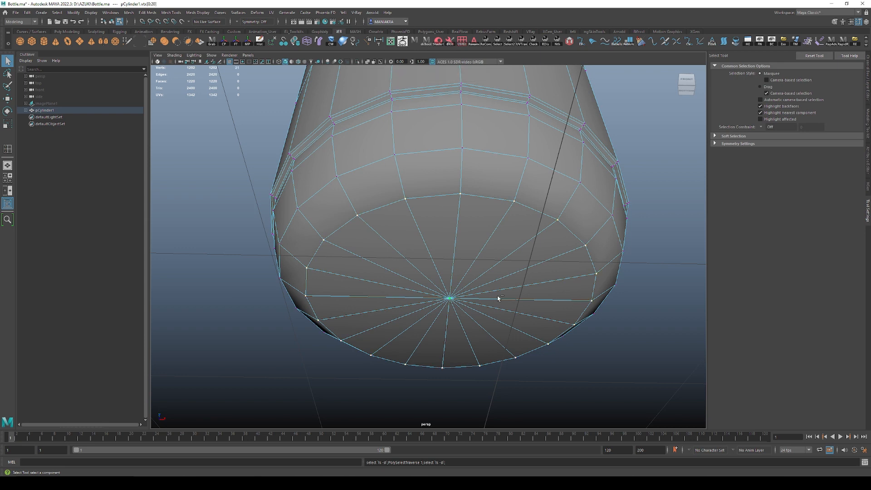
ctrl+right_click(520, 262)
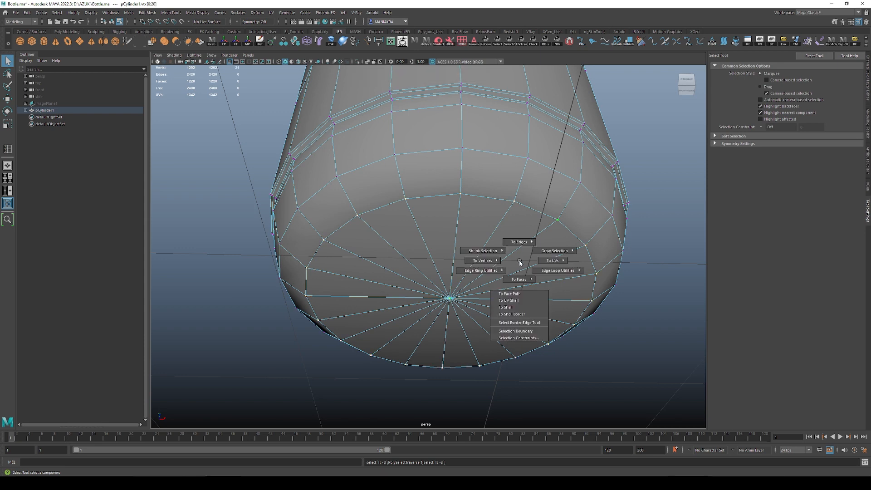
mouse_move(520, 263)
ctrl+right_down()
mouse_move(520, 282)
mouse_move(520, 264)
ctrl+right_up()
alt+right_drag(529, 284, 501, 253)
alt+drag(500, 253, 460, 230)
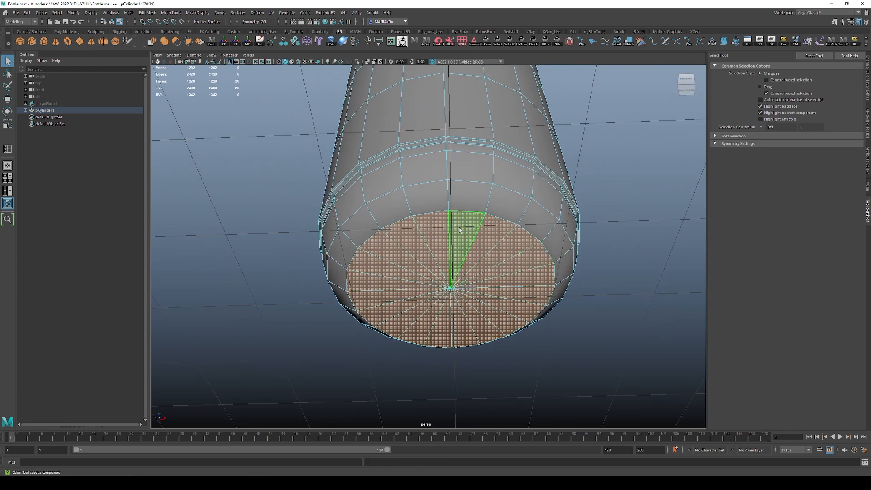
Extrude the bottom cap's faces and scale them slightly inward to form a thin supporting ring along the rim.
alt+right_drag(495, 281, 511, 375)
alt+drag(479, 296, 498, 260)
key(w)
key(e)
key(r)
key(q)
key(F8)
click(619, 320)
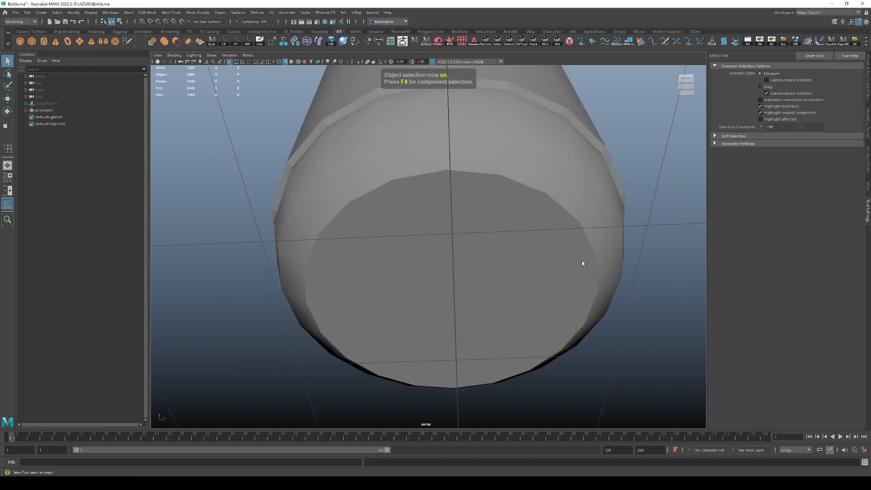
Try inserting edge loops in the rounded band just above the base's rim.
click(550, 214)
alt+drag(394, 176, 395, 185)
key(y)
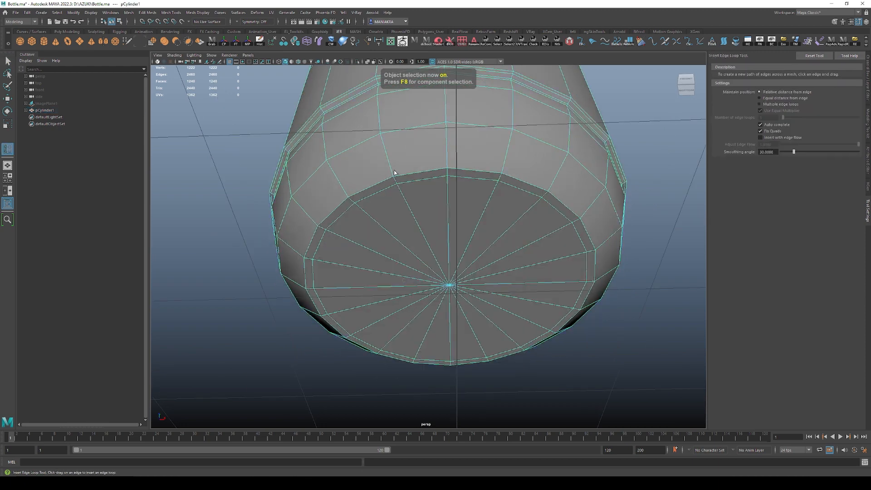
click(391, 170)
key(ctrl+z)
key(ctrl+z)
key(ctrl+z)
key(ctrl+z)
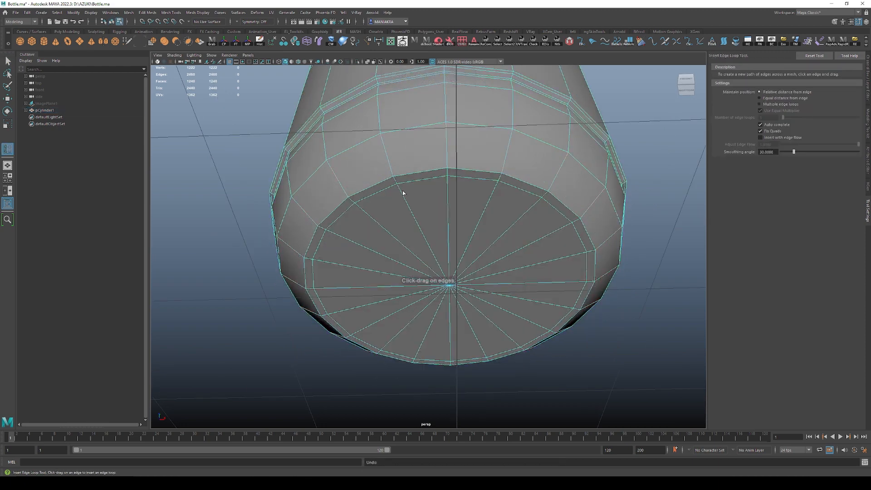
click(406, 192)
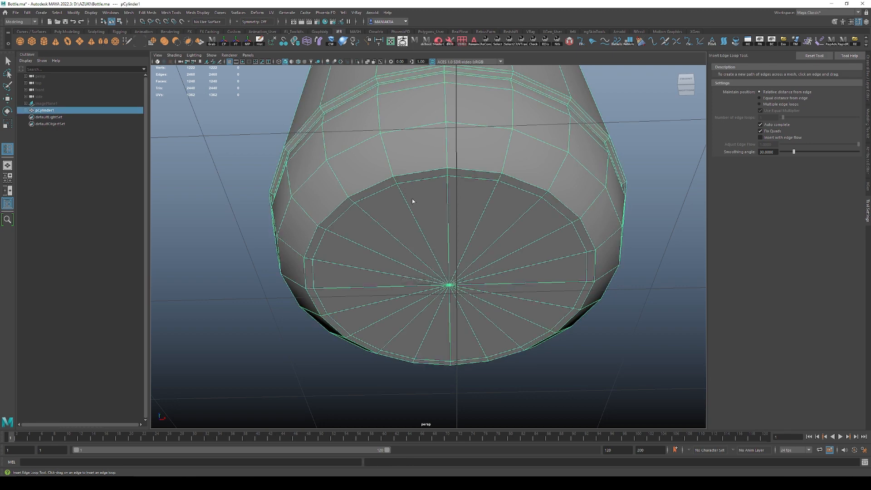
alt+drag(429, 226, 441, 179)
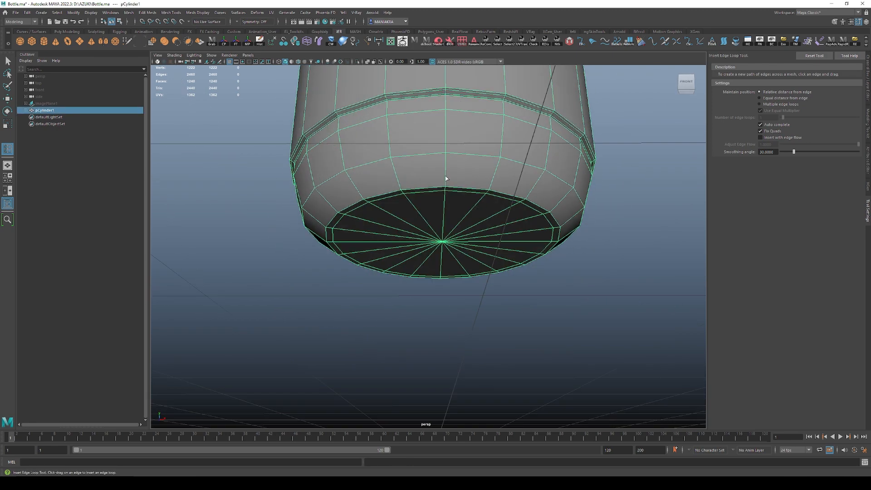
key(ctrl+z)
key(ctrl+z)
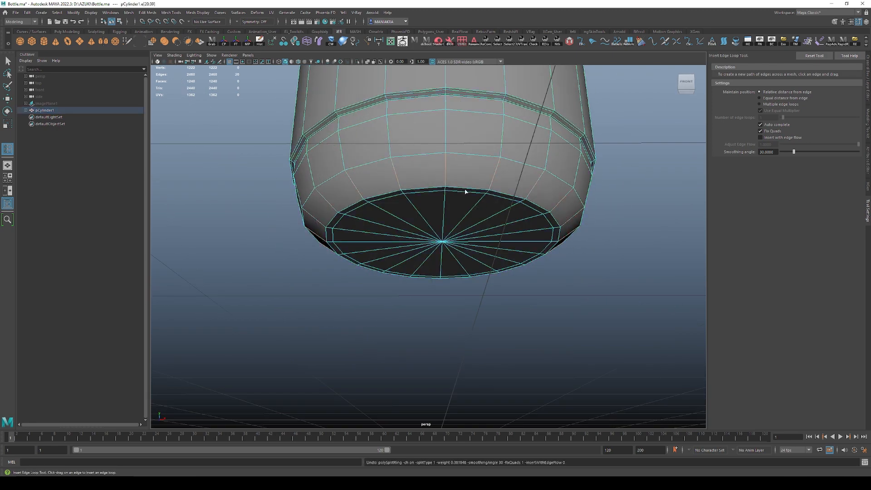
Cut two mirrored diagonal edges with Multi-Cut across neighbouring quads of the rounded band above the base.
alt+drag(466, 192, 469, 231)
key(ctrl+shift+x)
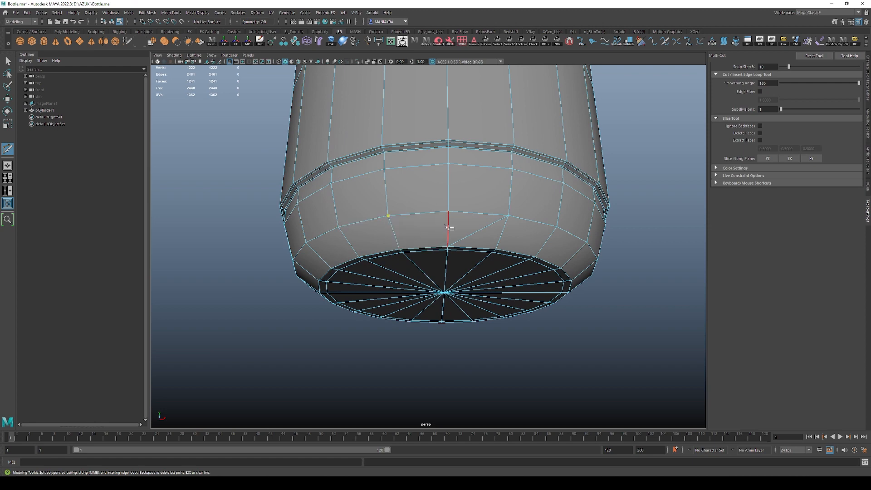
key(q)
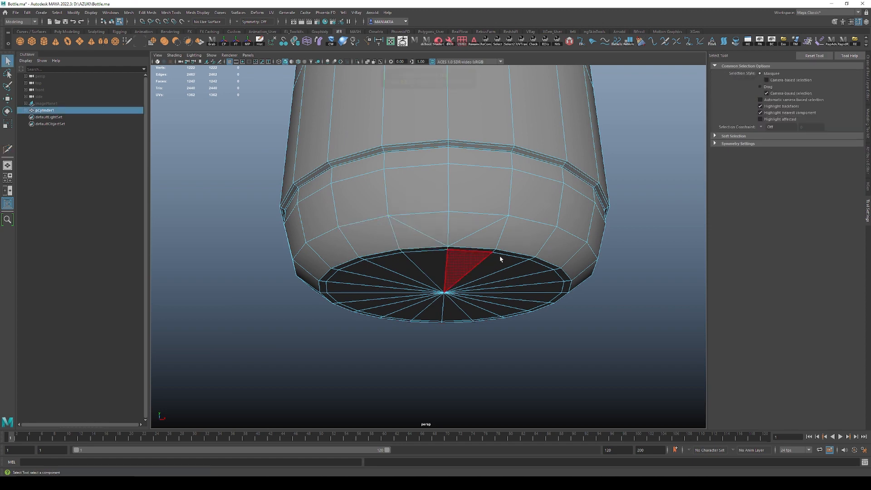
alt+drag(500, 258, 485, 256)
Select the face loop running around the rounded band between the two diagonal cuts.
key(F8)
key(F11)
click(546, 236)
double_click(568, 246)
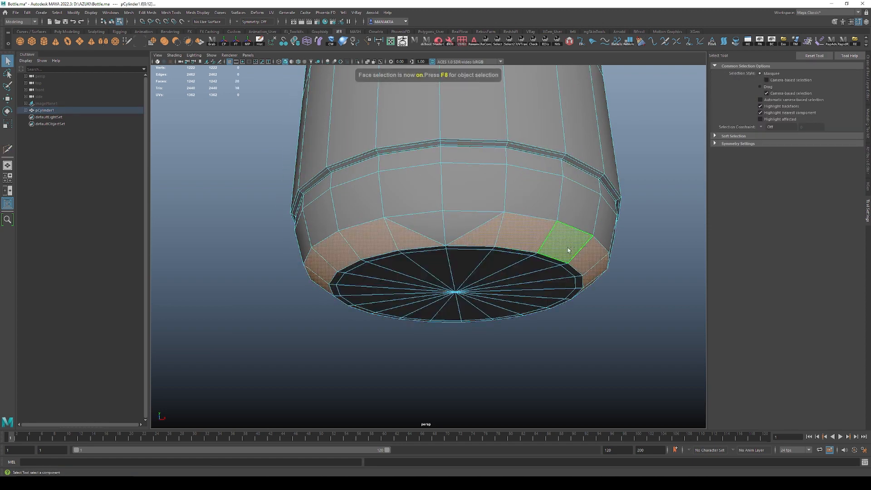
Insert an edge loop through the rounded band that contains the diagonal cuts.
key(F8)
key(g)
click(548, 238)
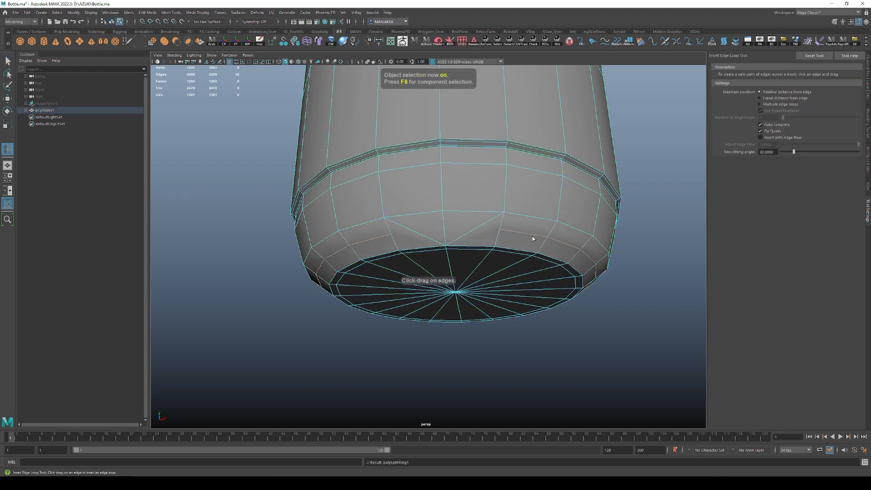
alt+right_drag(482, 233, 509, 267)
Select the inserted loop's end vertex beside the diagonal cut and move it sideways.
key(q)
key(F9)
click(513, 229)
key(w)
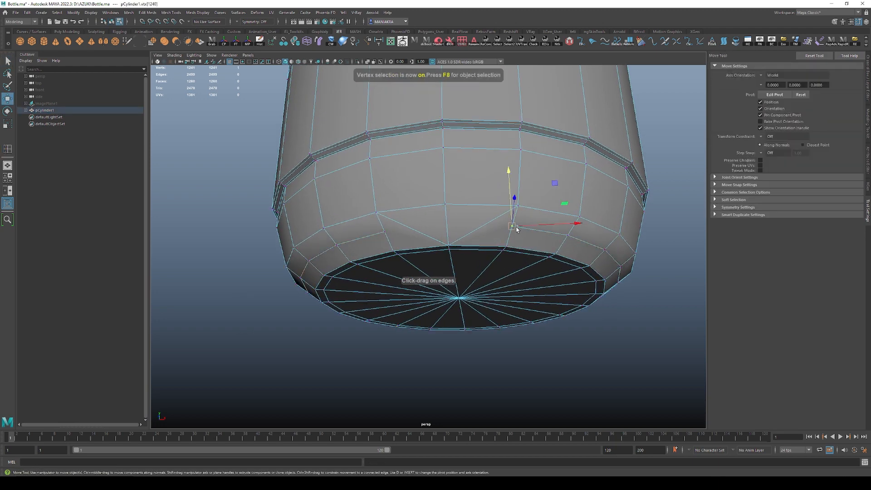
drag(513, 228, 545, 225)
key(q)
Undo the vertex move, the inserted edge loop and both diagonal cuts on the rounded band.
key(ctrl+z)
key(ctrl+z)
key(ctrl+z)
key(ctrl+z)
key(ctrl+z)
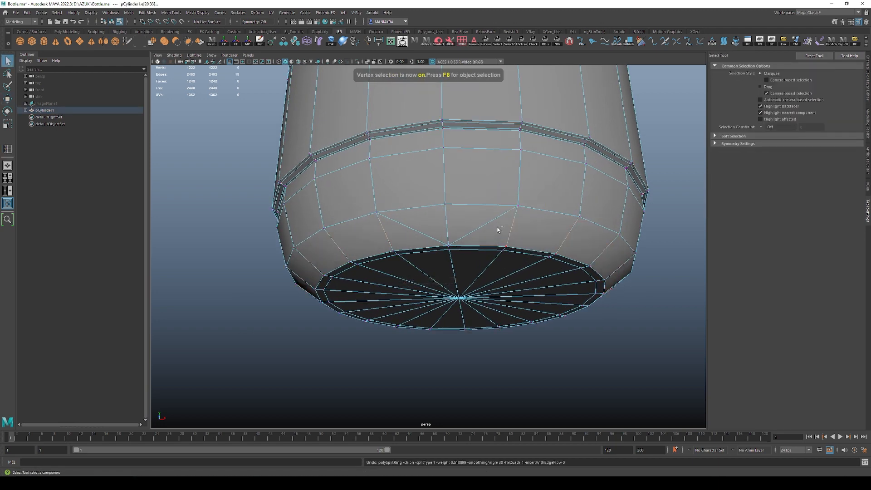
key(ctrl+z)
key(ctrl+z)
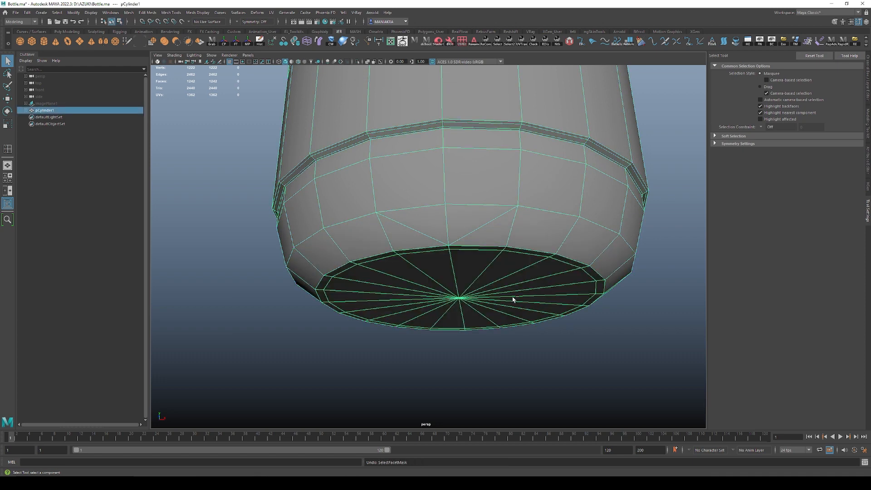
key(F8)
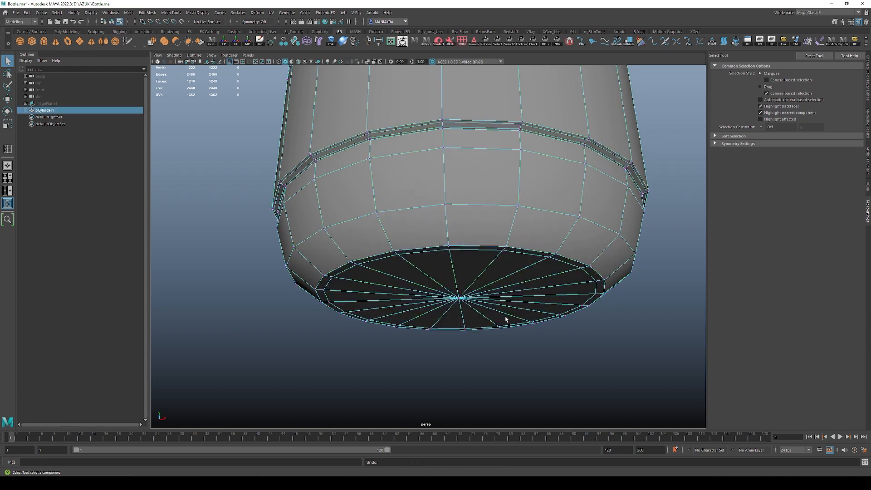
Return to object selection and preview the bottle's base with mesh smoothing.
alt+drag(506, 318, 549, 320)
key(F8)
alt+drag(438, 273, 461, 288)
key(F8)
click(609, 343)
click(519, 243)
key(3)
click(615, 328)
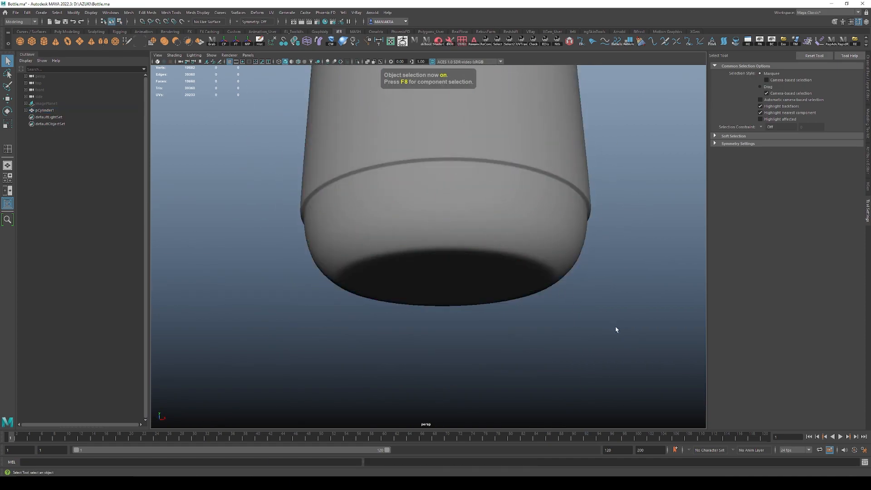
Return the bottle to unsmoothed display and examine the base's topology from directly underneath.
alt+right_drag(615, 328, 504, 272)
alt+drag(503, 272, 459, 282)
click(459, 284)
key(1)
alt+right_drag(459, 284, 491, 354)
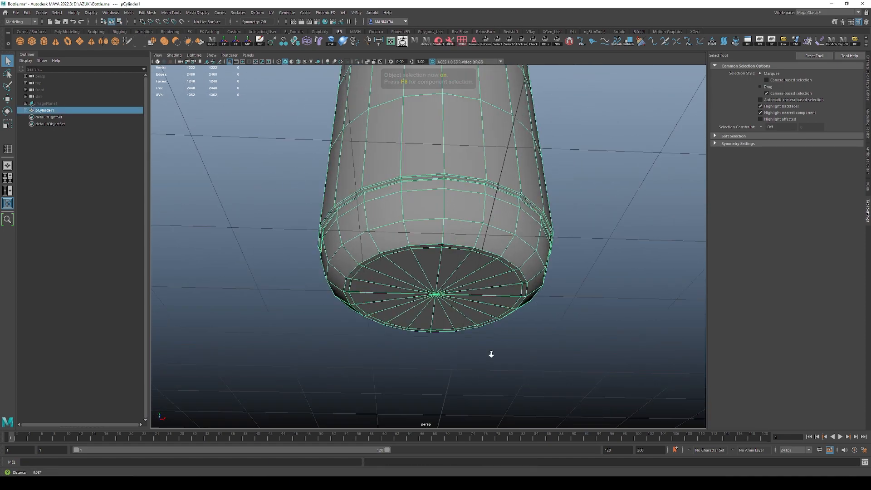
alt+drag(490, 354, 486, 318)
alt+right_drag(486, 318, 434, 310)
alt+middle_drag(434, 310, 439, 273)
alt+drag(439, 274, 466, 277)
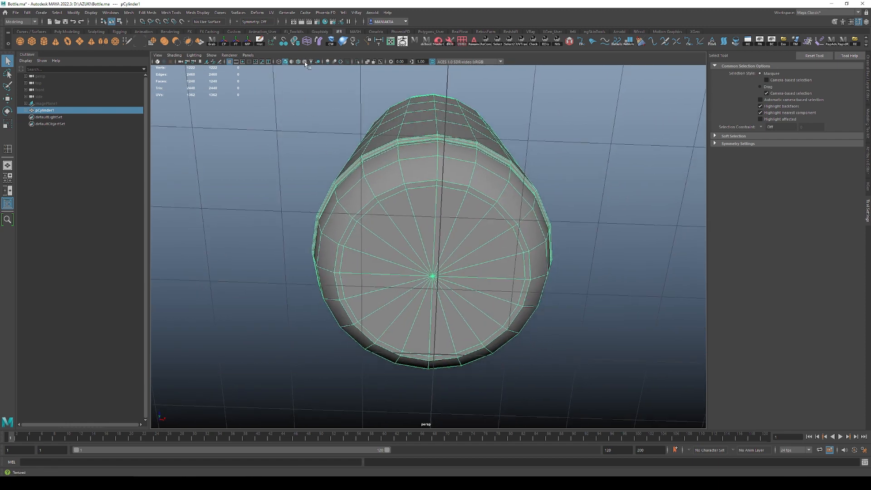
Hide the grid in the perspective view for an unobstructed look at the bottle's base.
click(230, 63)
alt+middle_drag(478, 273, 477, 260)
alt+right_drag(411, 261, 437, 276)
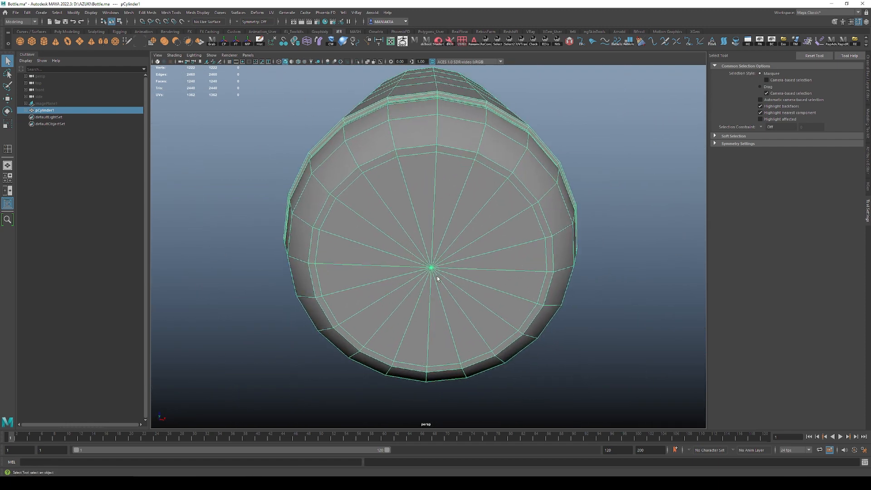
Select one triangular face of the bottom cap in face mode and save the scene.
key(F11)
click(418, 200)
alt+drag(439, 266, 463, 290)
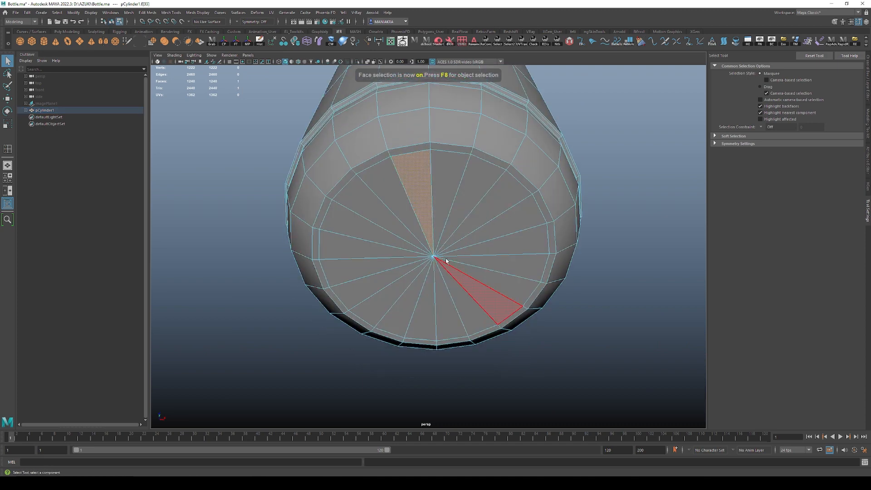
alt+drag(431, 255, 438, 253)
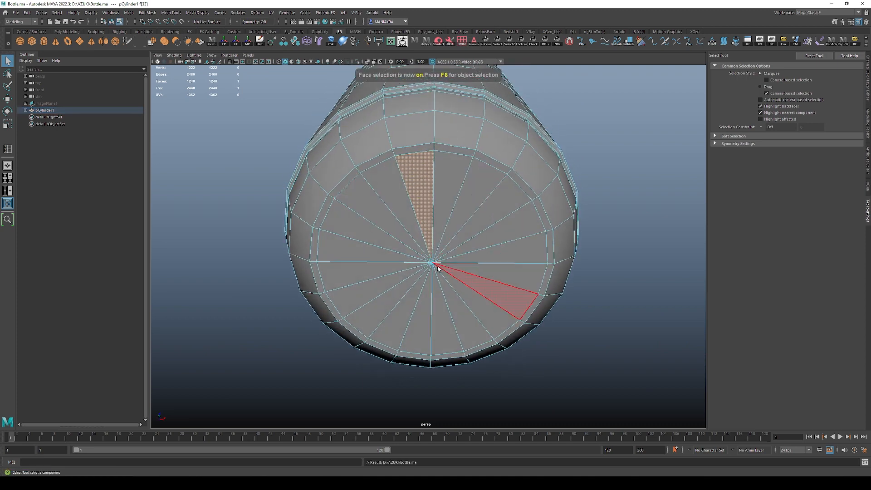
Select all the triangular faces of the bottom cap, one after another around the centre point.
click(388, 204)
click(360, 257)
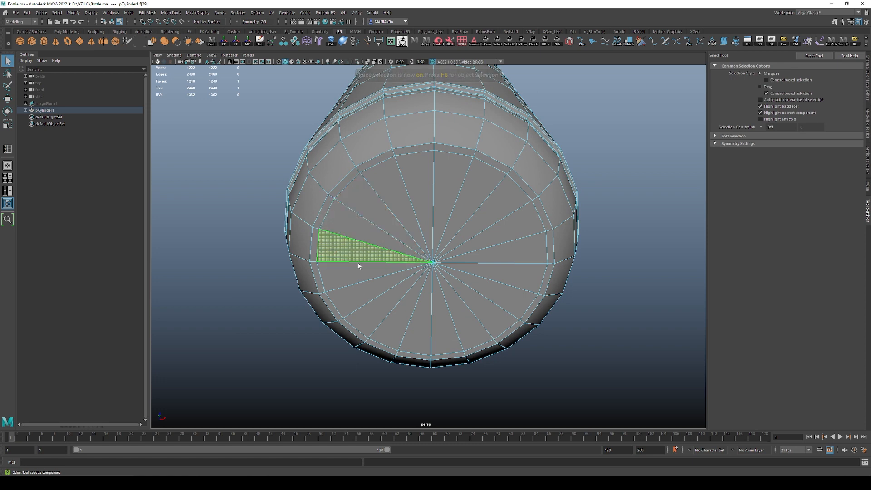
key(F11)
click(396, 200)
shift+click(417, 189)
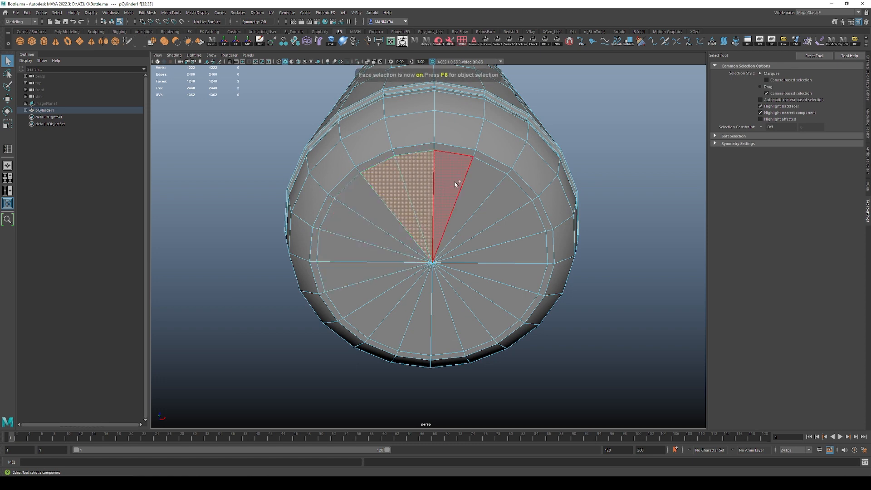
shift+click(455, 183)
shift+click(472, 193)
shift+click(492, 212)
shift+click(504, 231)
shift+click(516, 247)
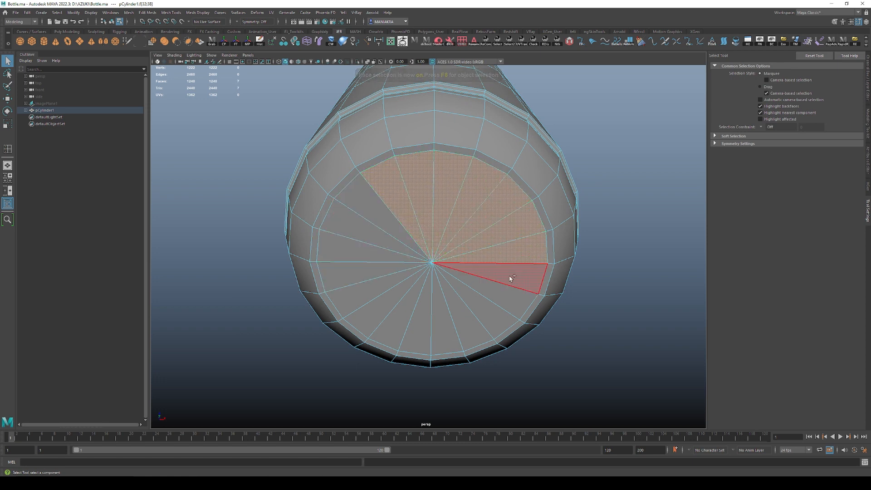
shift+click(509, 274)
shift+click(498, 293)
shift+click(478, 307)
shift+click(464, 321)
shift+click(444, 329)
shift+click(420, 324)
shift+click(397, 322)
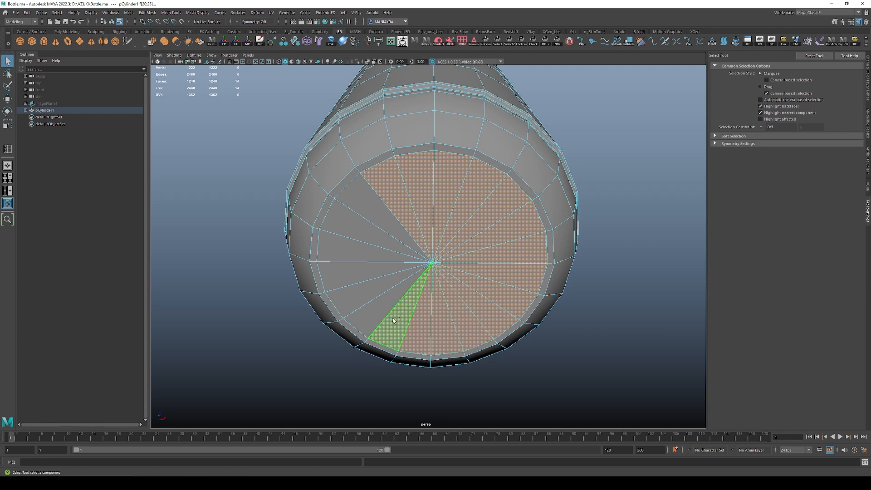
shift+click(381, 308)
shift+click(363, 298)
shift+click(354, 276)
shift+click(350, 252)
shift+click(351, 230)
shift+click(369, 209)
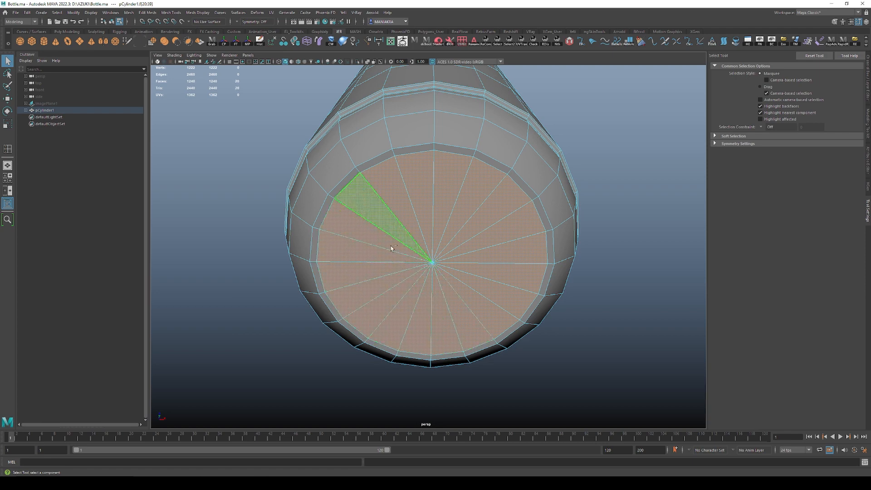
alt+drag(432, 261, 434, 267)
alt+right_drag(434, 268, 444, 290)
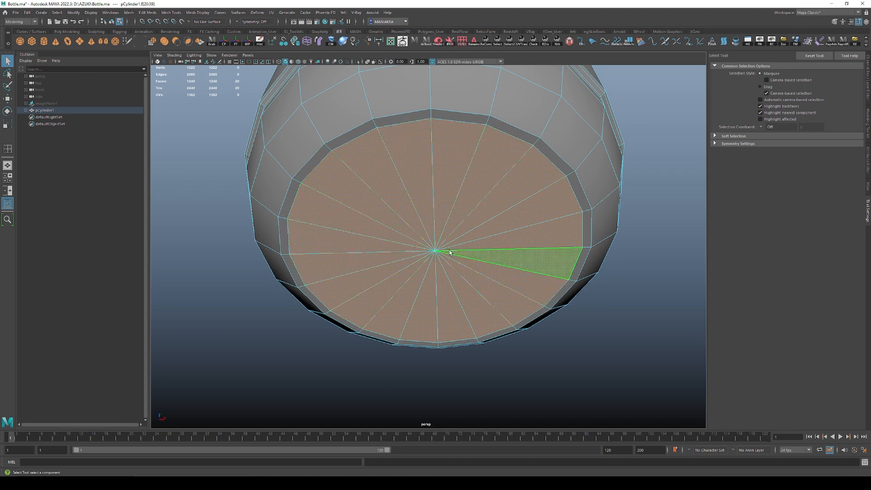
Clear the face selection and pick the bottom cap's centre vertex with the Move tool, leaving it unmoved.
key(F8)
click(596, 331)
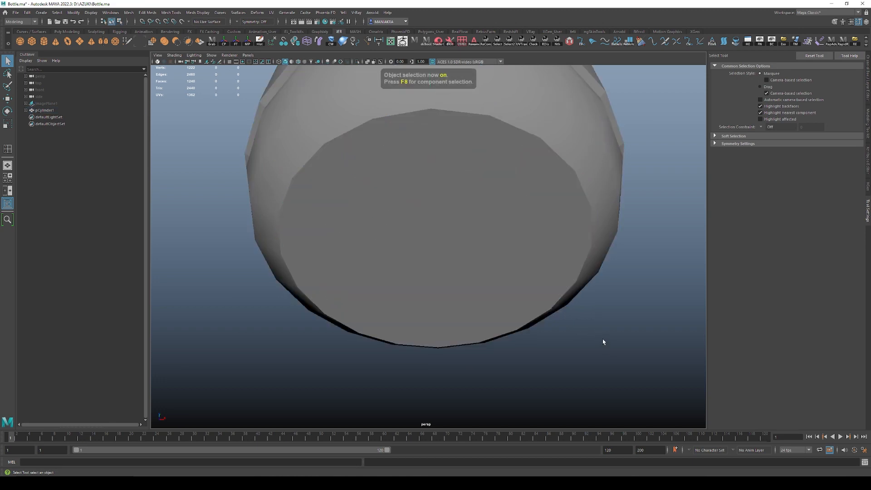
alt+drag(601, 341, 581, 303)
click(525, 302)
key(F9)
alt+drag(479, 260, 474, 313)
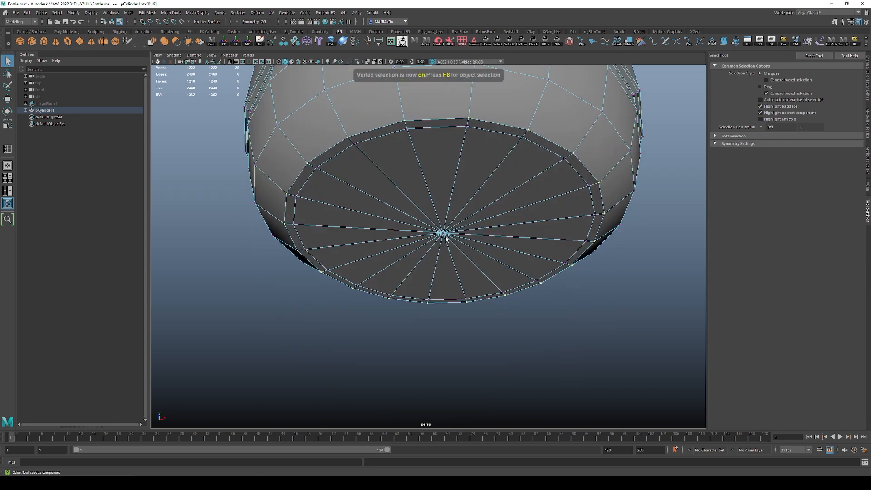
click(444, 234)
key(w)
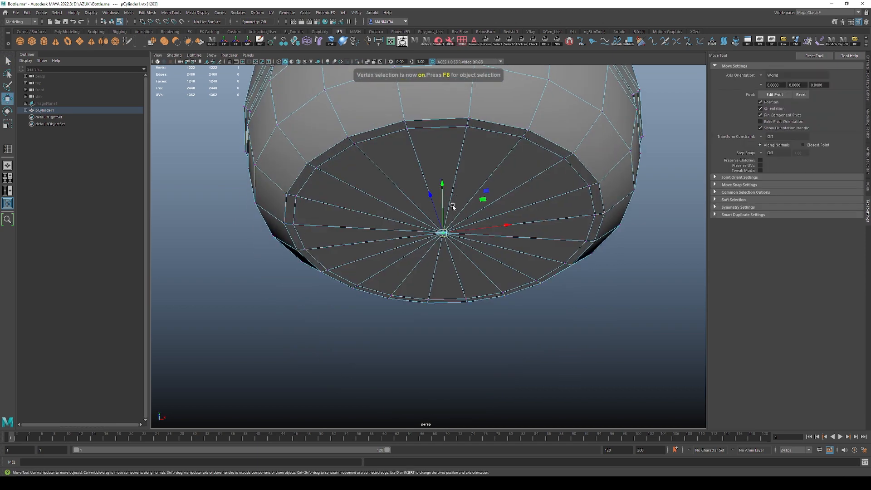
click(604, 279)
alt+right_drag(604, 279, 437, 118)
alt+middle_drag(436, 118, 444, 205)
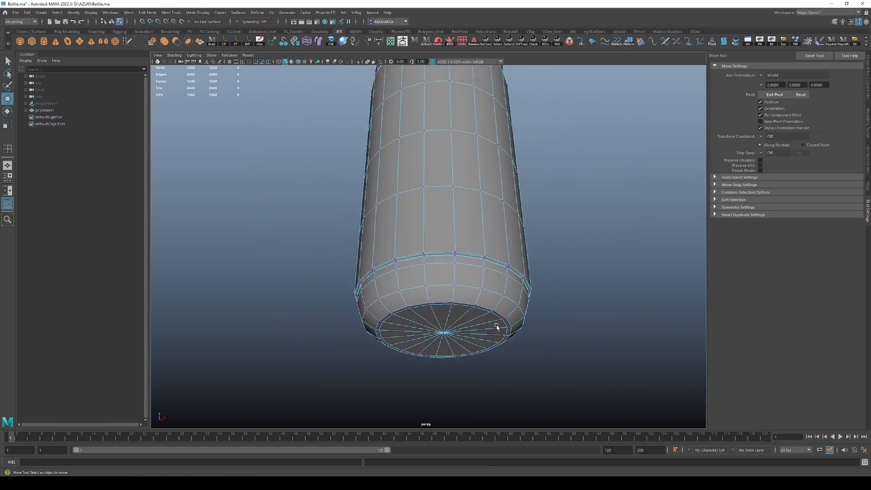
Move the bottom cap's centre vertex downward along the vertical axis and select the bottle in object mode.
alt+middle_drag(497, 326, 495, 253)
alt+right_drag(495, 253, 474, 308)
key(F9)
click(445, 260)
alt+right_drag(451, 239, 509, 334)
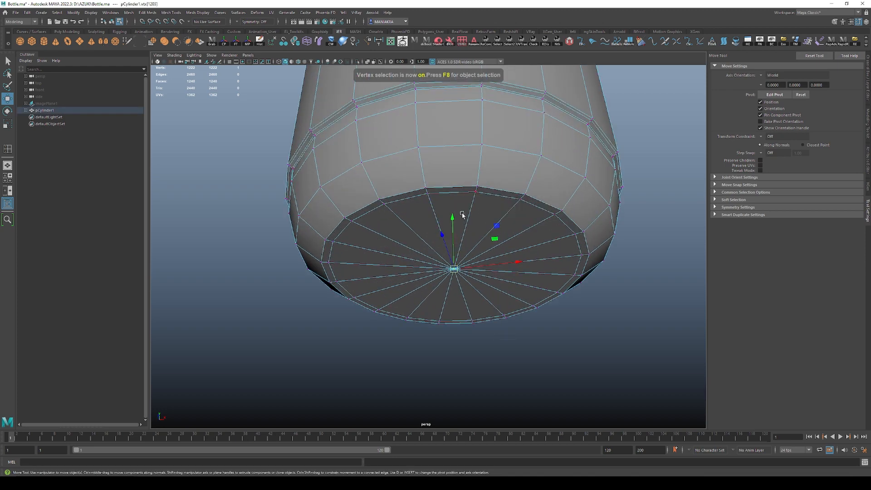
drag(452, 220, 476, 296)
key(F8)
click(407, 260)
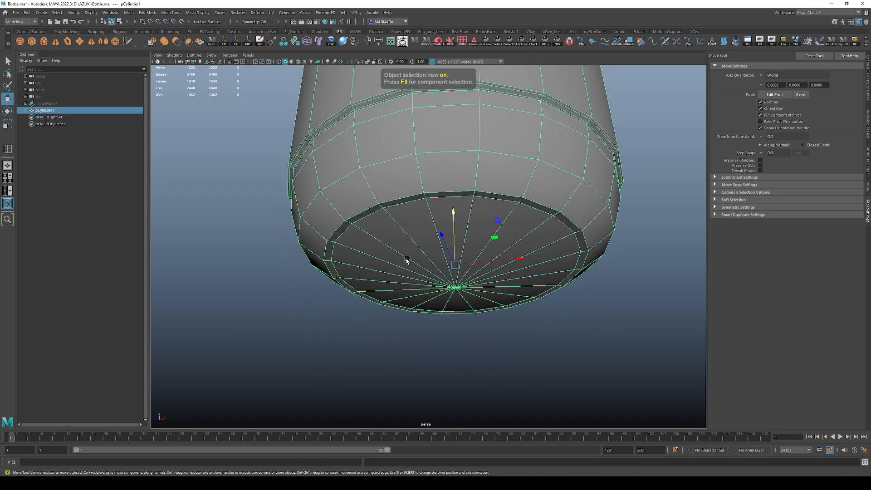
Undo the move of the bottom cap's centre vertex.
key(ctrl+z)
key(ctrl+z)
key(ctrl+z)
key(ctrl+z)
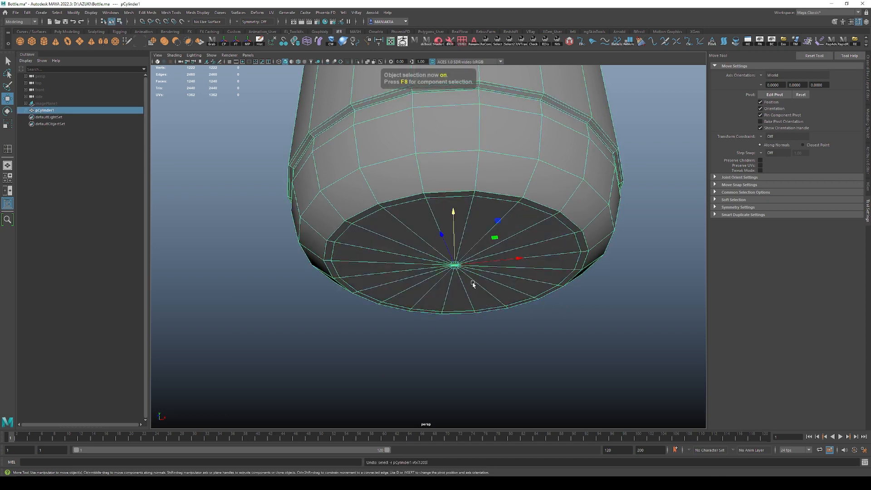
Try a diagonal Multi-Cut across one quad of the rounded band above the base, and undo it.
alt+drag(473, 284, 440, 261)
key(F8)
click(444, 132)
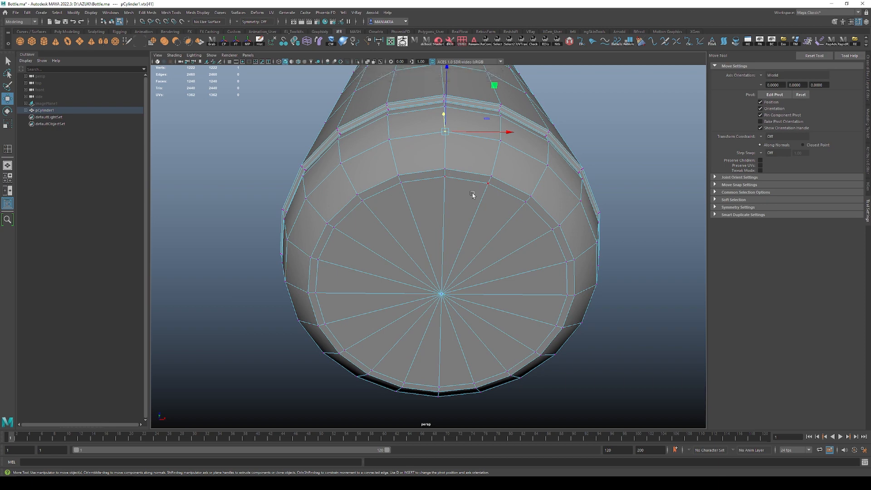
alt+drag(447, 136, 453, 200)
alt+right_drag(454, 200, 500, 176)
key(q)
key(ctrl+shift+x)
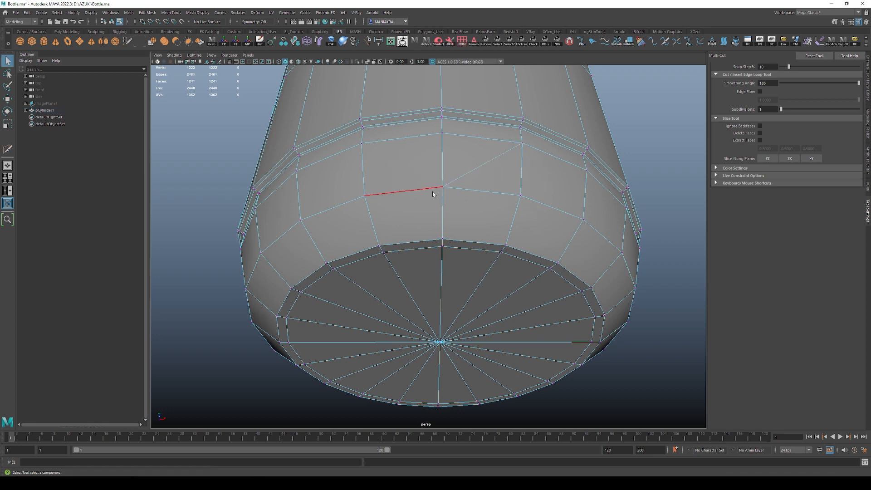
key(q)
drag(418, 208, 418, 207)
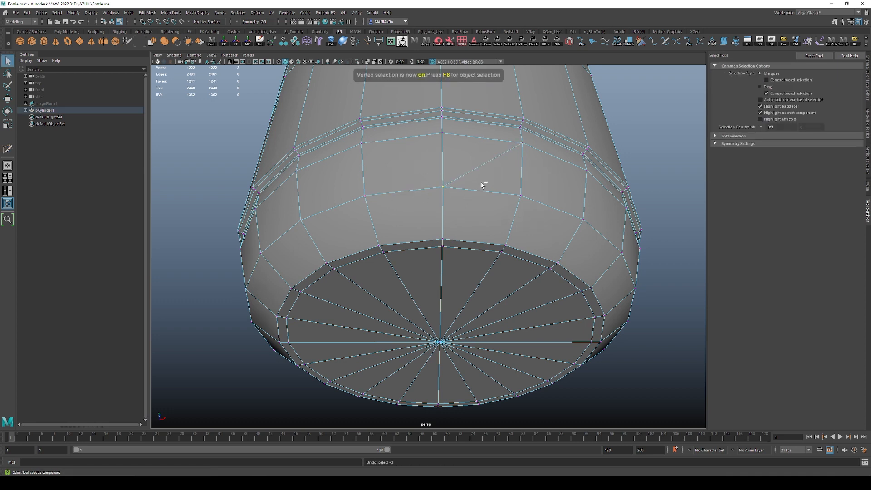
key(ctrl+z)
key(F8)
click(621, 359)
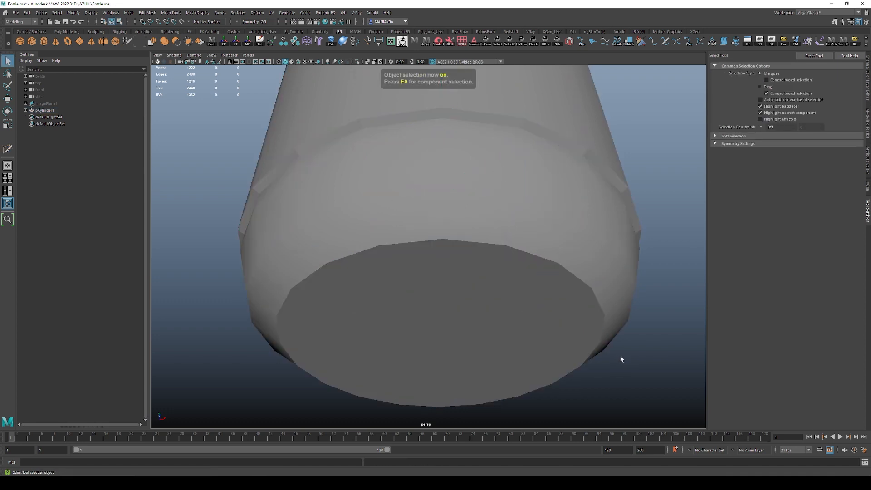
Select one triangular face of the bottom cap and try the Multi-Cut tool on the cap without cutting.
click(519, 293)
scroll(496, 313, down, 3)
alt+drag(496, 313, 455, 320)
alt+middle_drag(455, 320, 476, 290)
scroll(470, 295, up, 2)
key(F11)
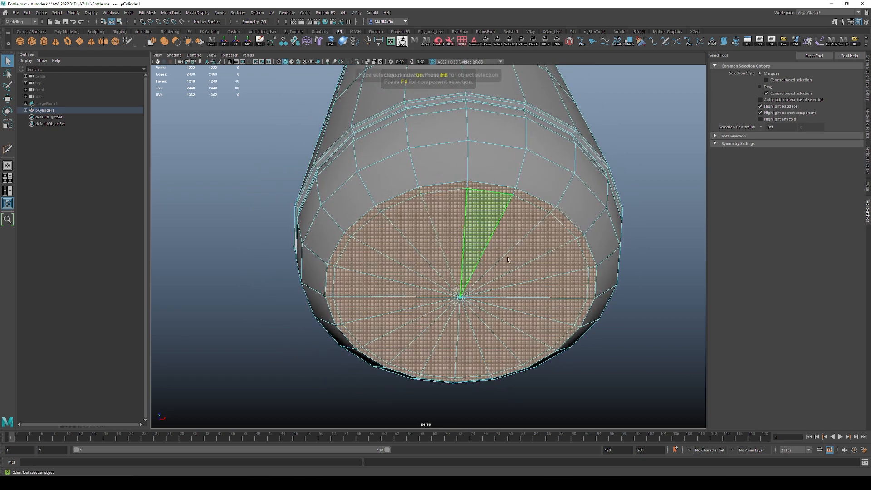
alt+middle_drag(507, 257, 455, 235)
click(439, 225)
alt+middle_drag(390, 277, 384, 263)
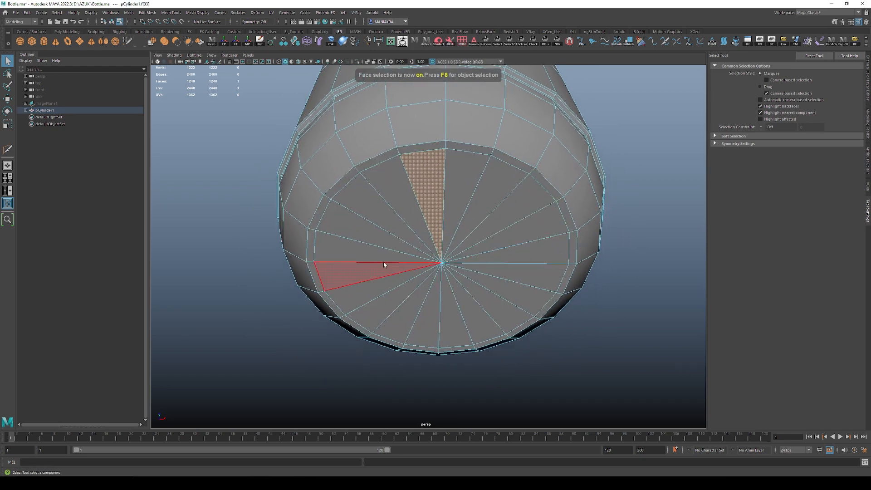
key(ctrl+shift+x)
click(445, 150)
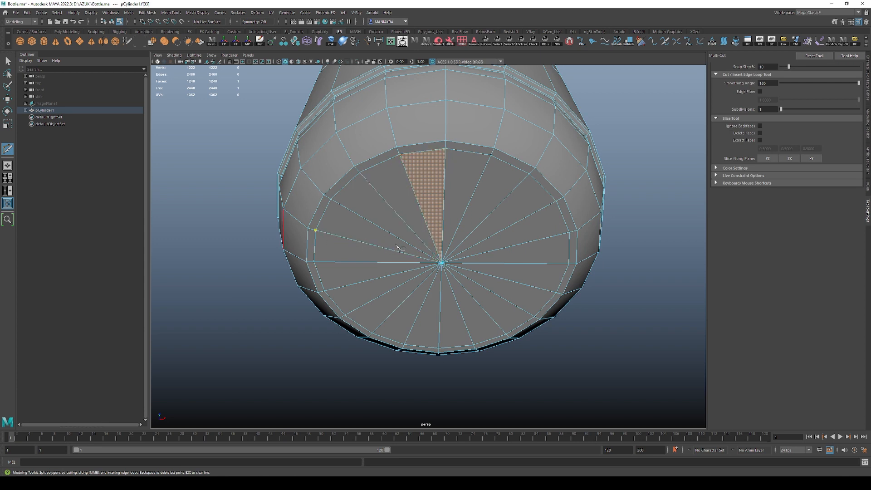
key(q)
Grow the selection from the cap's centre vertex, convert it to the triangular cap faces and delete them.
key(F9)
click(449, 259)
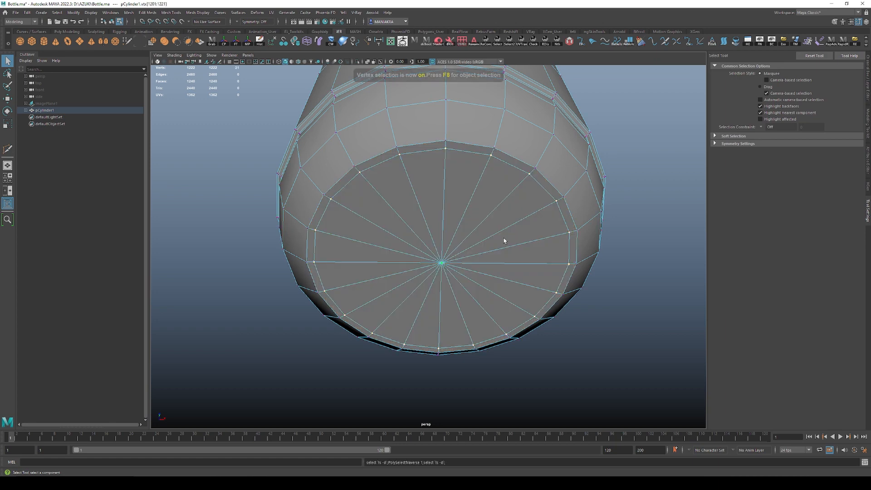
ctrl+right_drag(514, 233, 513, 259)
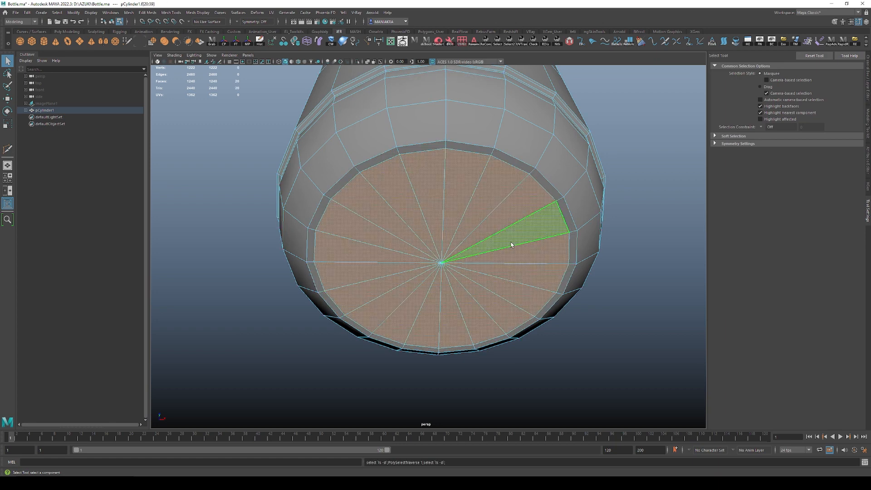
key(Delete)
Bridge three neighbouring pairs of opposite rim edges across one half of the base opening.
key(F10)
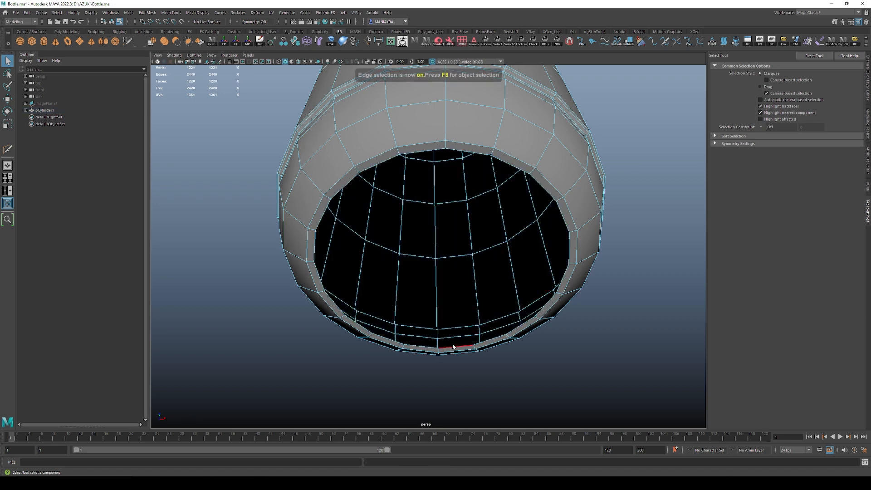
shift+right_drag(466, 152, 468, 227)
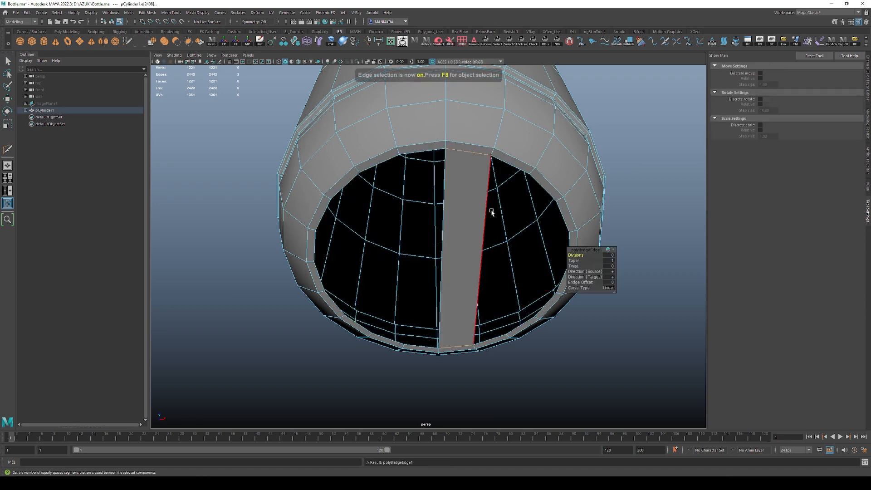
key(F10)
shift+click(498, 341)
key(g)
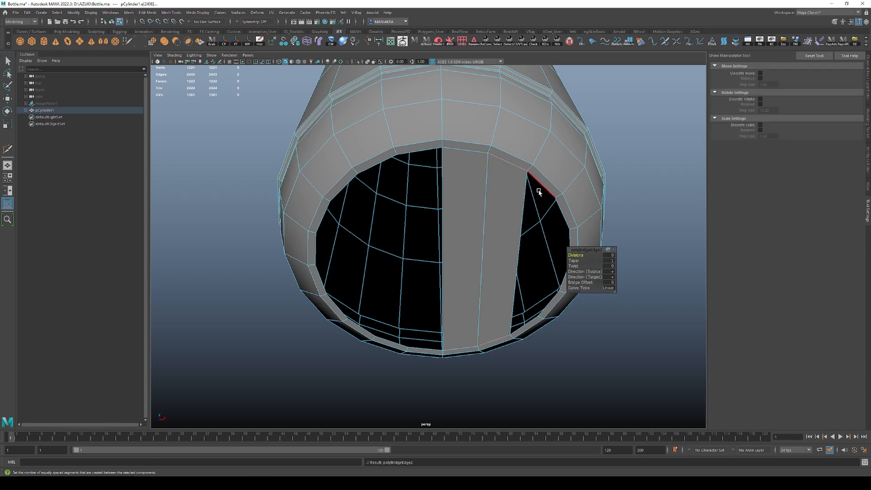
click(539, 186)
key(g)
key(q)
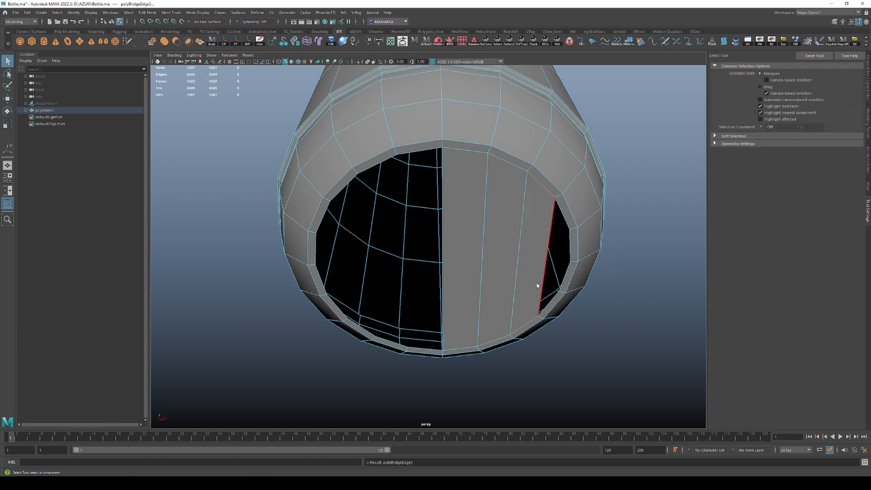
Bridge the fourth pair of opposite rim edges beside the existing strips in the base opening.
key(F8)
alt+drag(539, 286, 554, 233)
key(F8)
click(567, 305)
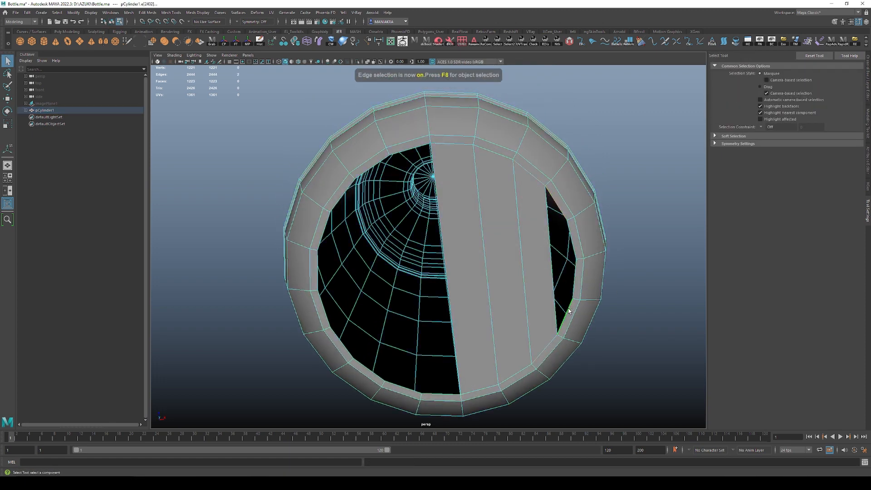
alt+drag(569, 311, 488, 211)
key(t)
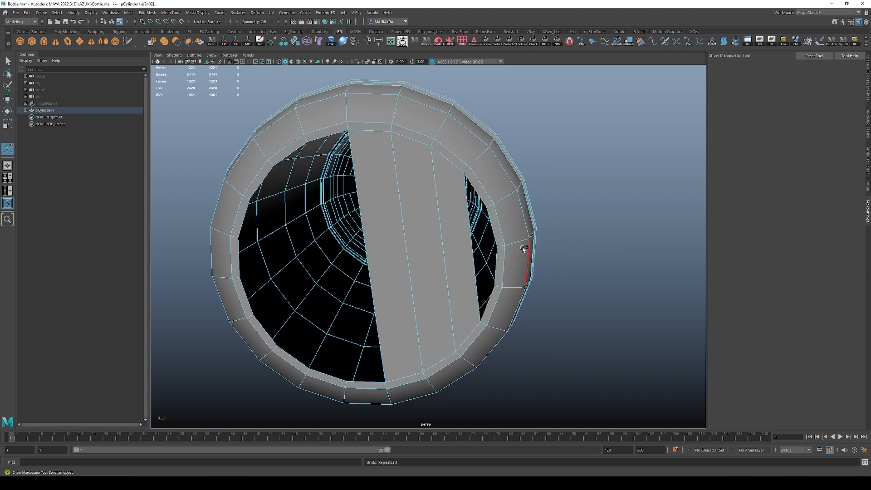
shift+right_drag(523, 249, 517, 326)
scroll(524, 239, up, 3)
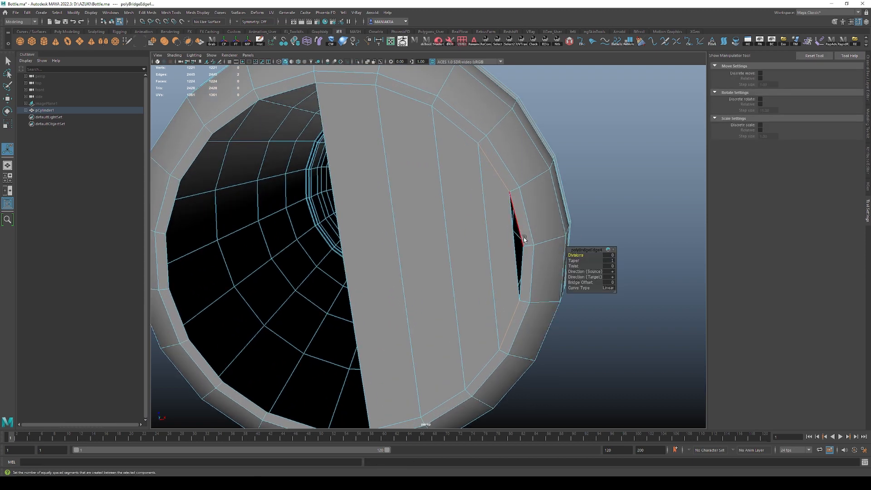
Insert one edge loop across the bridged strips and weld its outer end to the rim vertex, closing the gap.
key(q)
double_click(522, 241)
alt+drag(519, 241, 484, 254)
scroll(516, 249, down, 2)
shift+right_drag(475, 258, 487, 244)
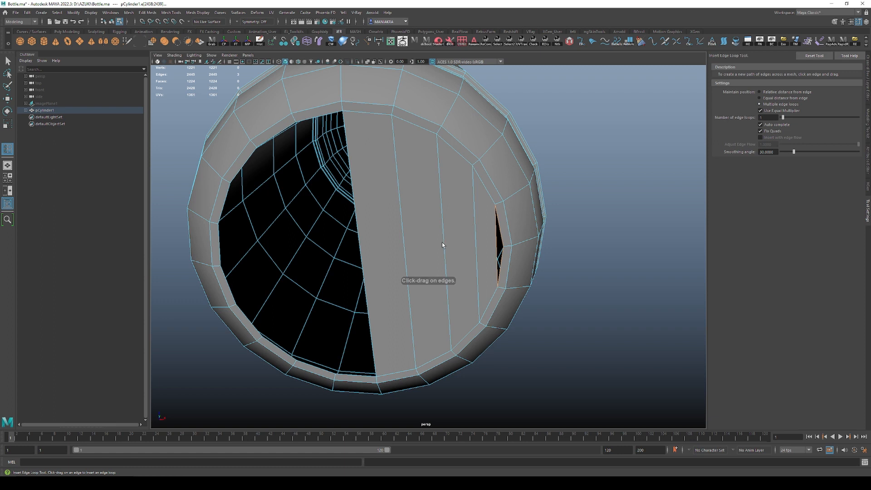
shift+right_drag(503, 248, 626, 327)
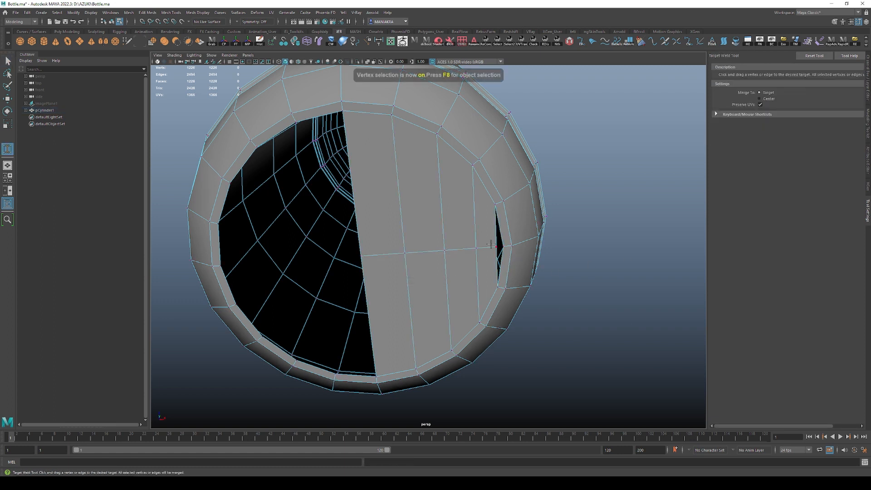
key(q)
key(F8)
key(F11)
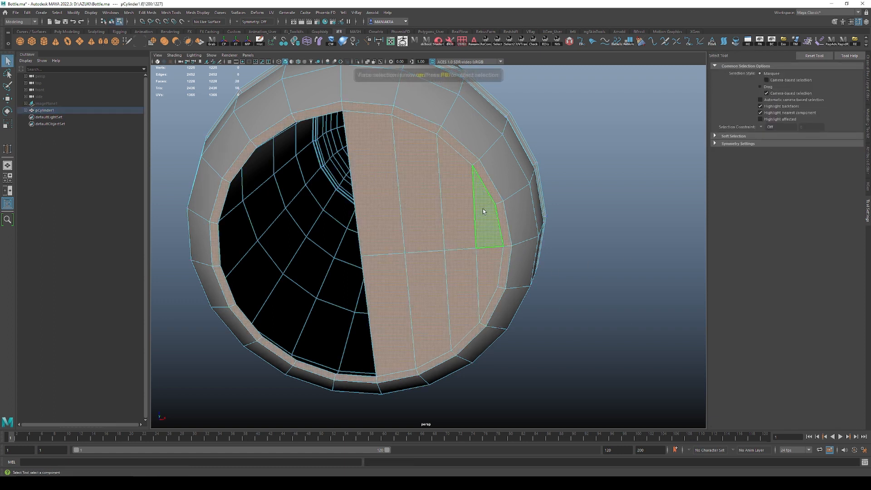
click(484, 209)
Bridge three neighbouring pairs of opposite rim edges across the open half of the base, leaving the strip beside the centre open.
scroll(380, 252, down, 2)
alt+drag(379, 251, 495, 200)
key(F10)
click(468, 164)
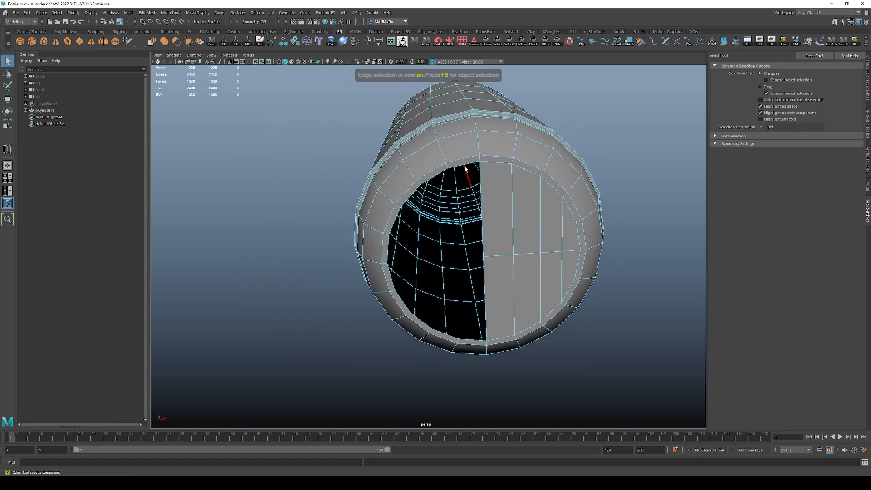
shift+click(449, 338)
shift+right_drag(448, 338, 443, 412)
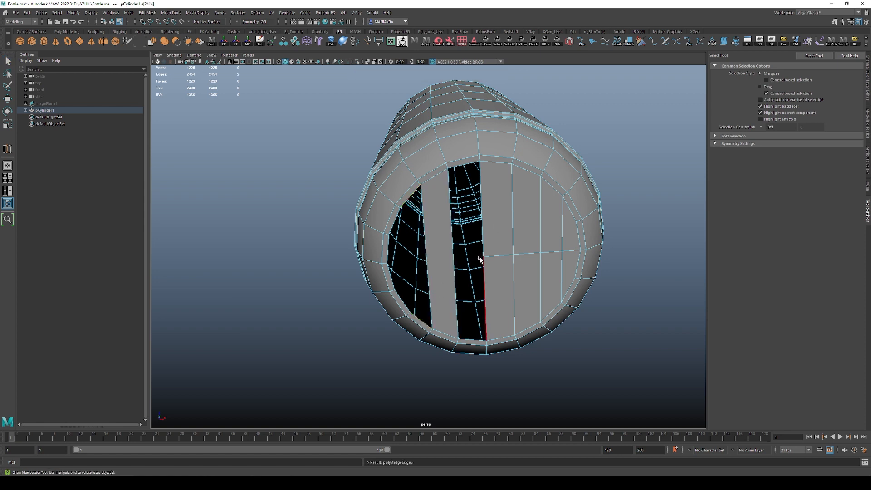
key(F10)
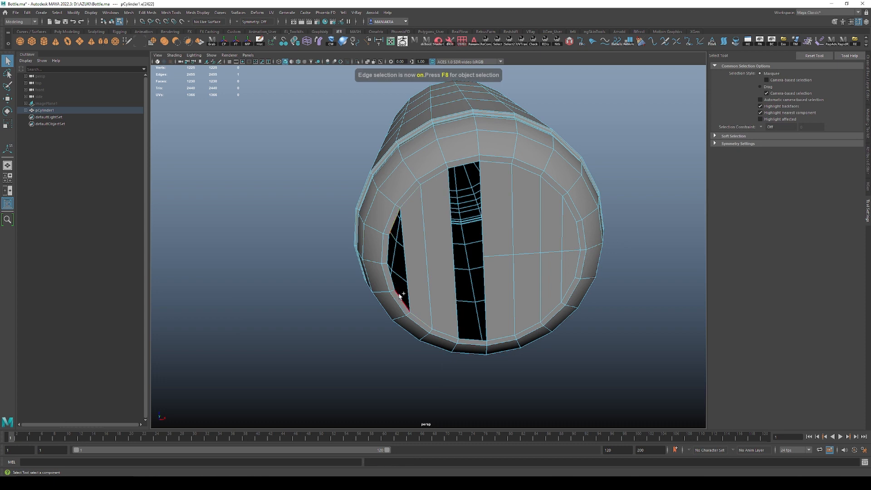
key(g)
key(q)
key(F8)
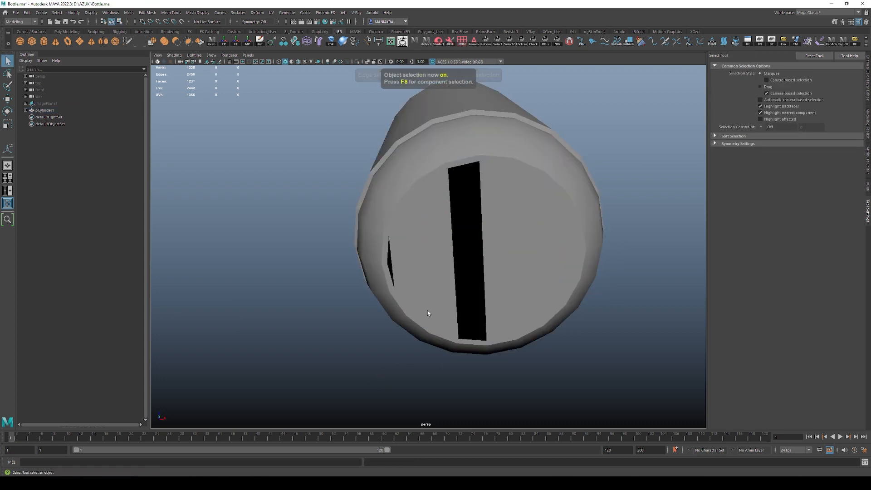
Insert one edge loop across the newly bridged strips and weld its outer end to the rim vertex, closing the small gap.
click(428, 311)
key(ctrl+e)
click(429, 262)
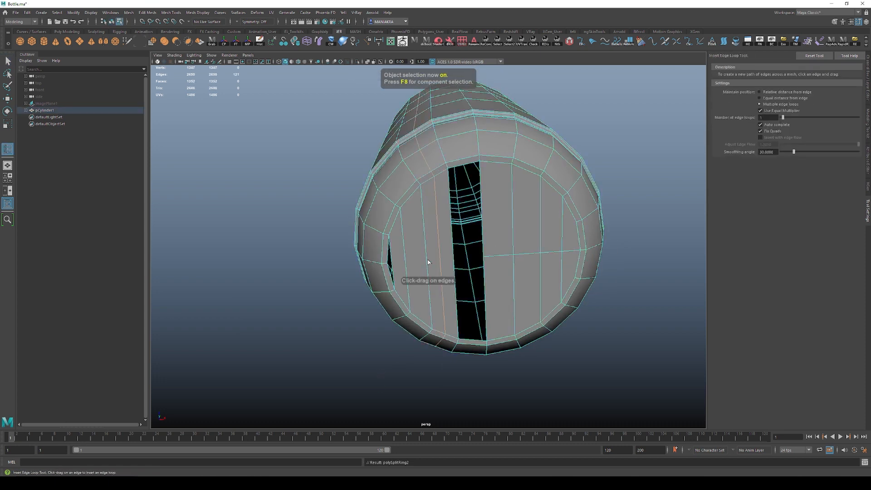
click(426, 258)
key(q)
drag(358, 351, 423, 240)
key(F9)
key(ctrl+w)
key(q)
Bridge the edge pairs on both sides of the remaining central slot, filling both halves of the strip.
key(F10)
click(460, 231)
shift+right_drag(462, 230, 461, 312)
shift+click(464, 306)
key(g)
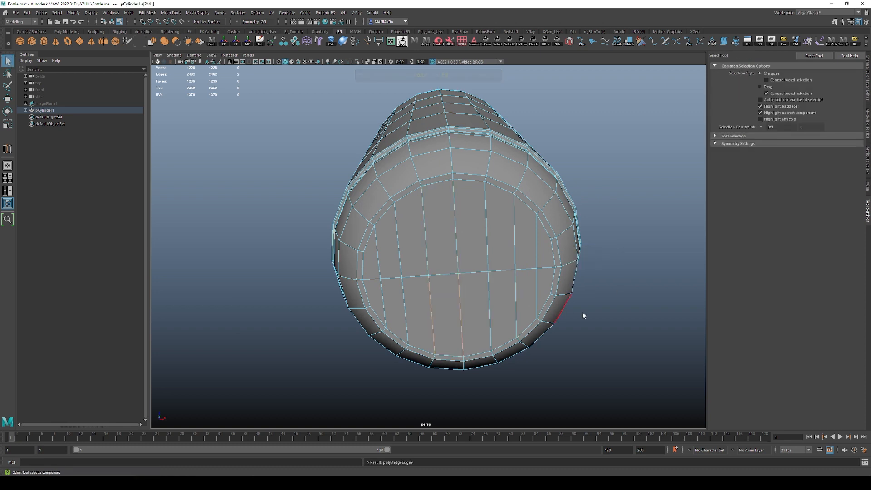
Delete the face filling one half of the central strip and bridge its two side edges again.
key(F8)
click(584, 315)
click(459, 246)
key(F8)
click(441, 253)
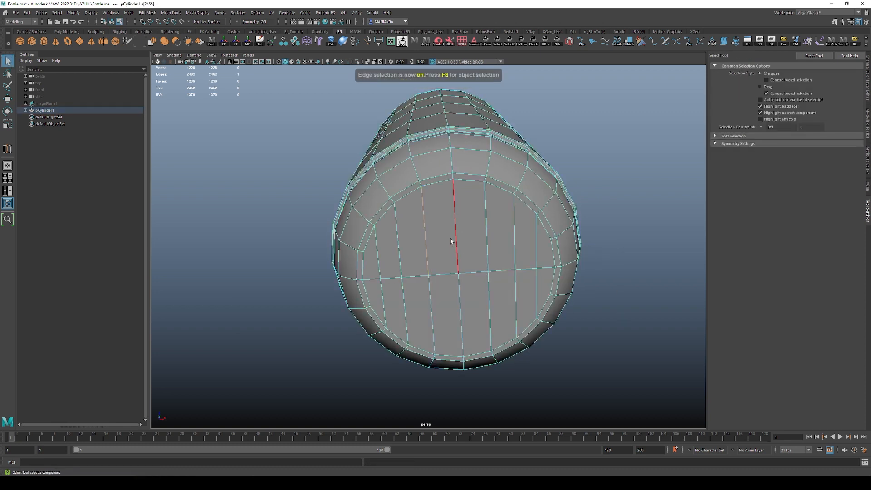
key(F11)
click(443, 234)
key(Delete)
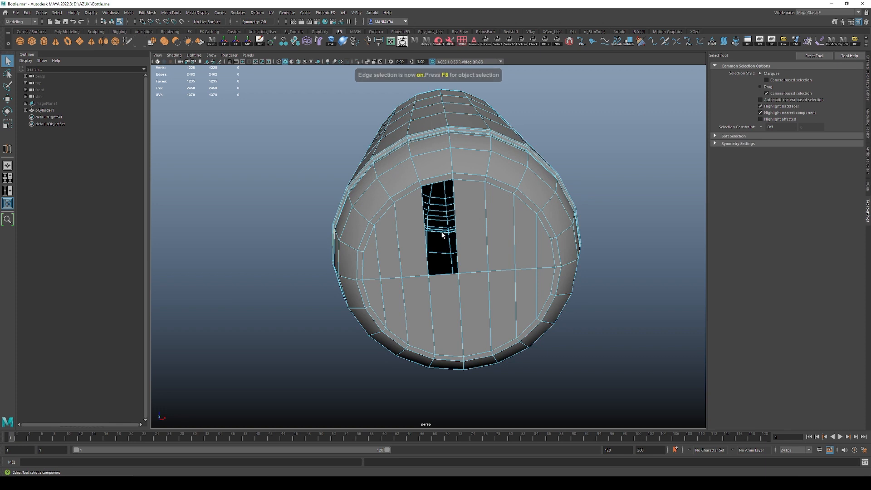
click(416, 235)
shift+click(459, 235)
shift+right_click(459, 235)
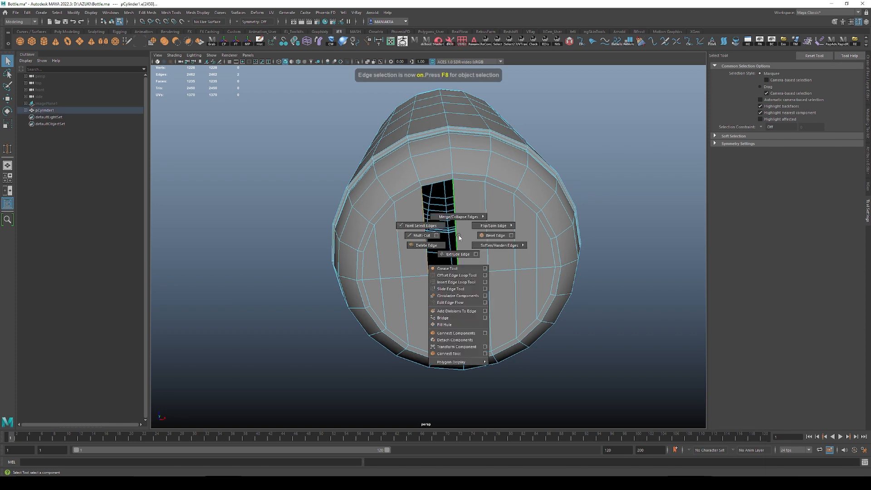
click(456, 317)
Compare the closed base in smoothed and unsmoothed display to examine how it subdivides.
key(F8)
click(503, 278)
mouse_move(503, 278)
alt+mouse_down()
mouse_move(493, 270)
mouse_move(498, 286)
mouse_move(498, 267)
alt+mouse_up()
key(3)
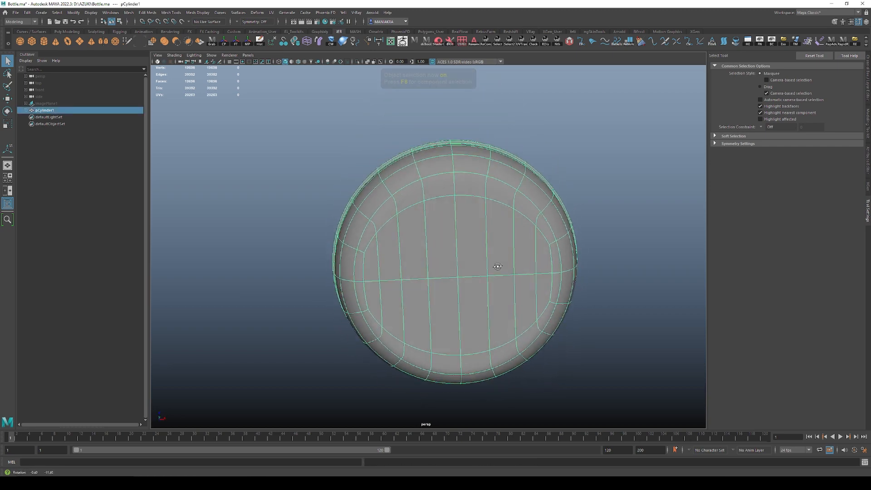
key(1)
key(3)
key(1)
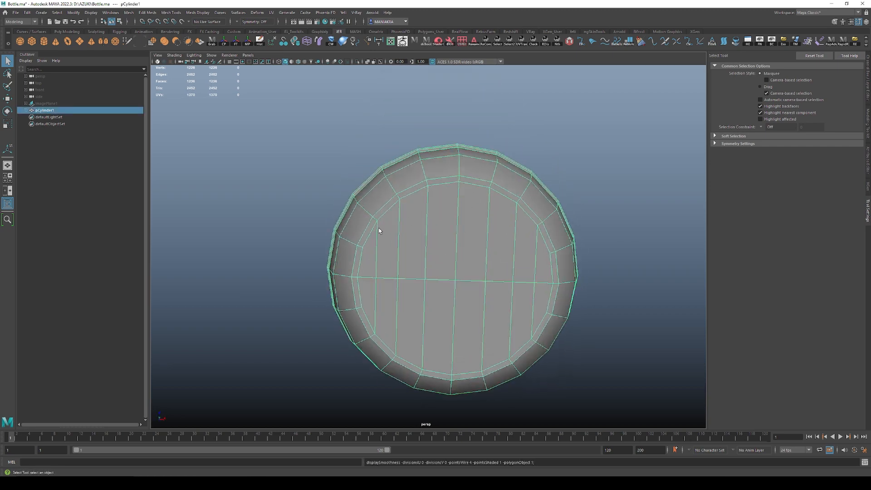
alt+drag(416, 254, 369, 248)
key(g)
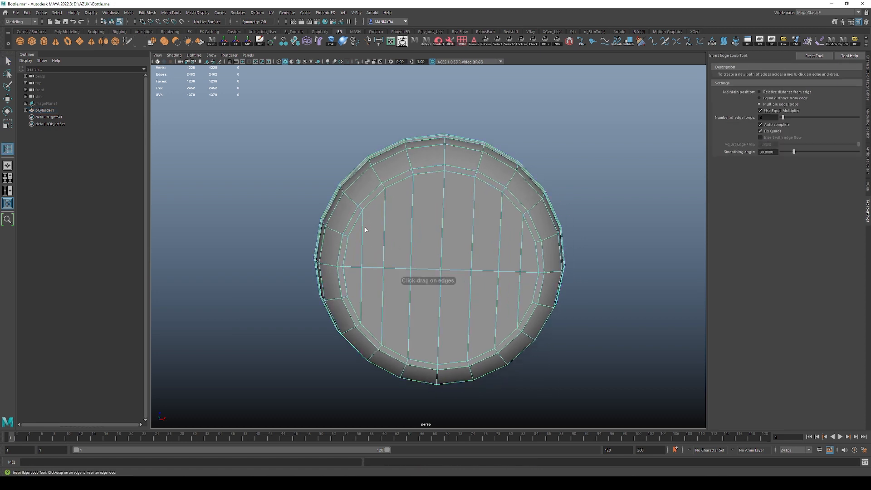
key(ctrl+z)
key(ctrl+shift+x)
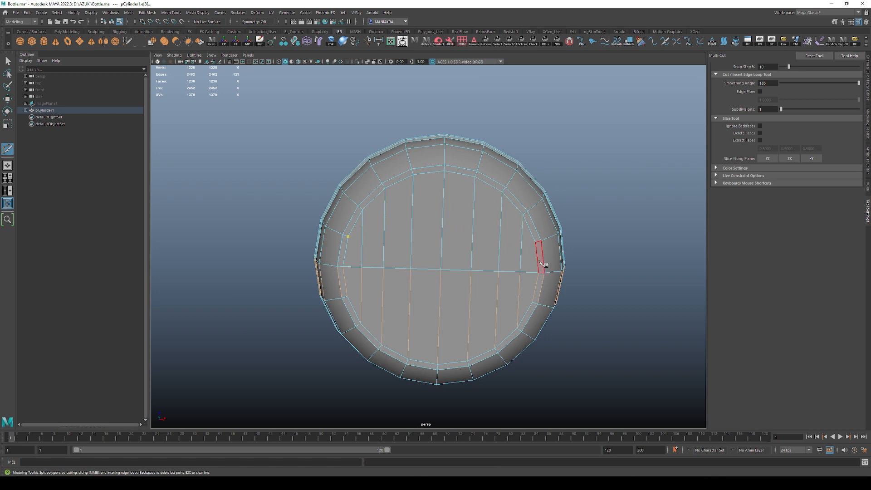
ctrl+click(539, 223)
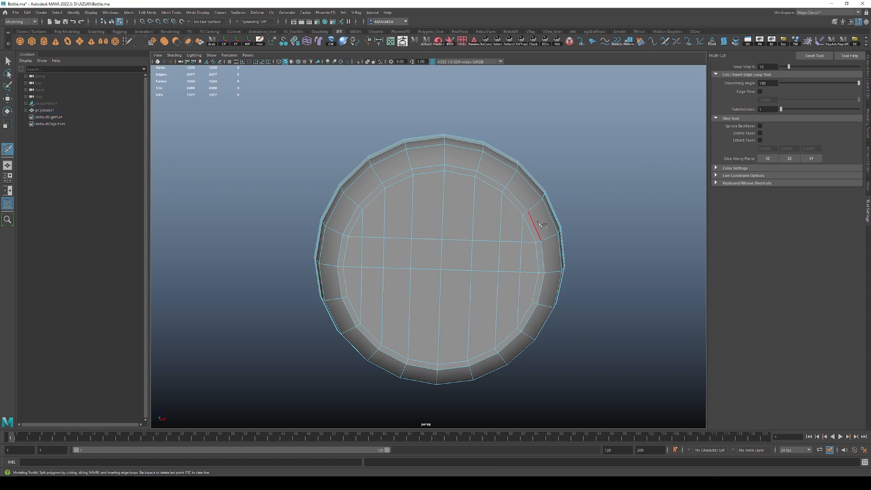
key(q)
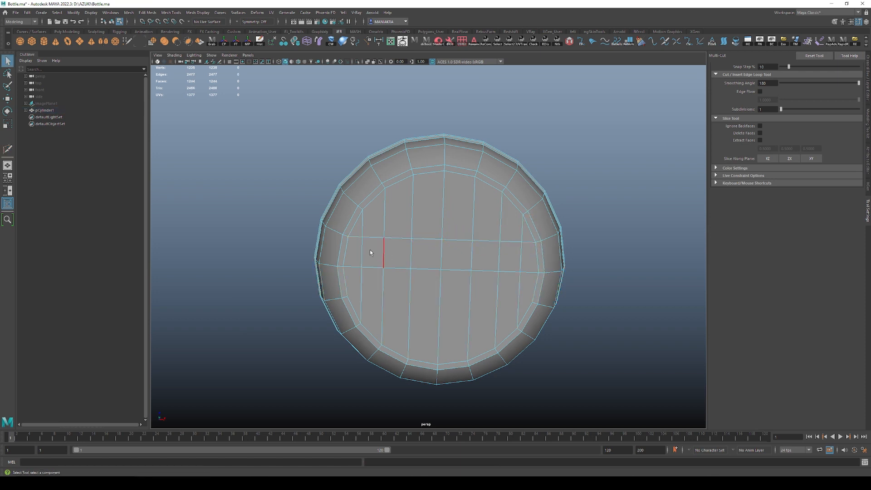
key(F9)
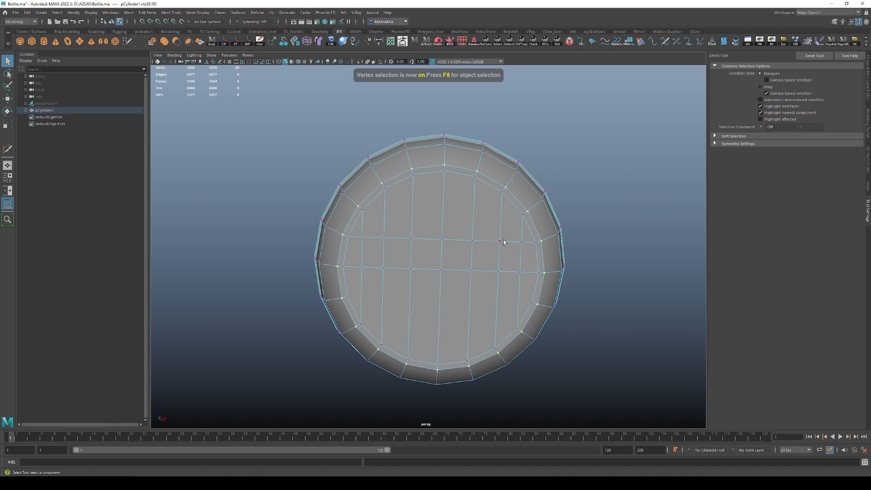
key(F10)
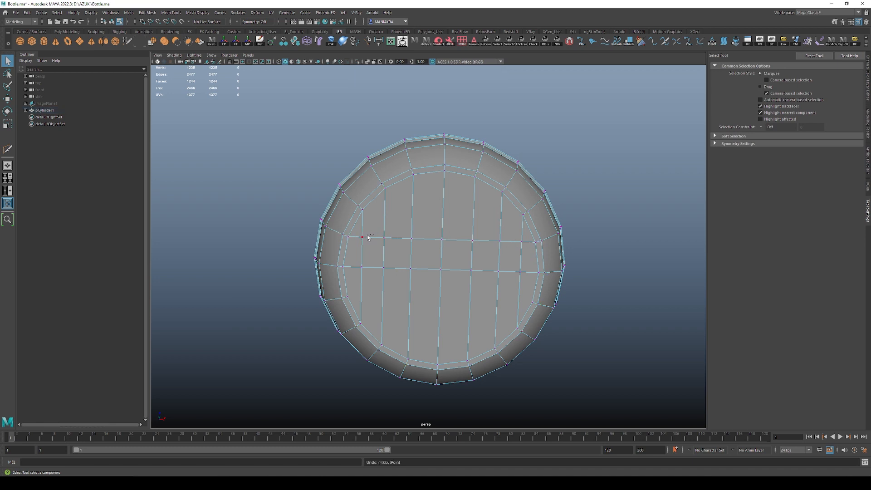
double_click(367, 236)
key(ctrl+Delete)
key(ctrl+shift+x)
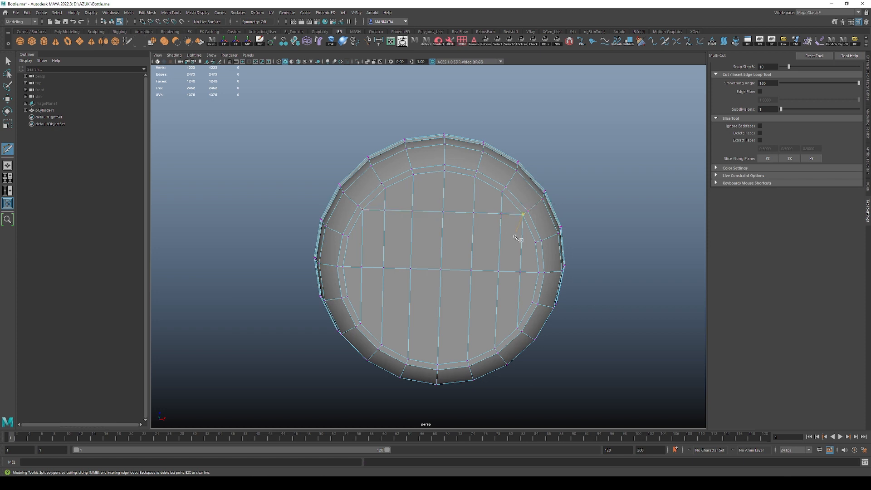
key(ctrl+z)
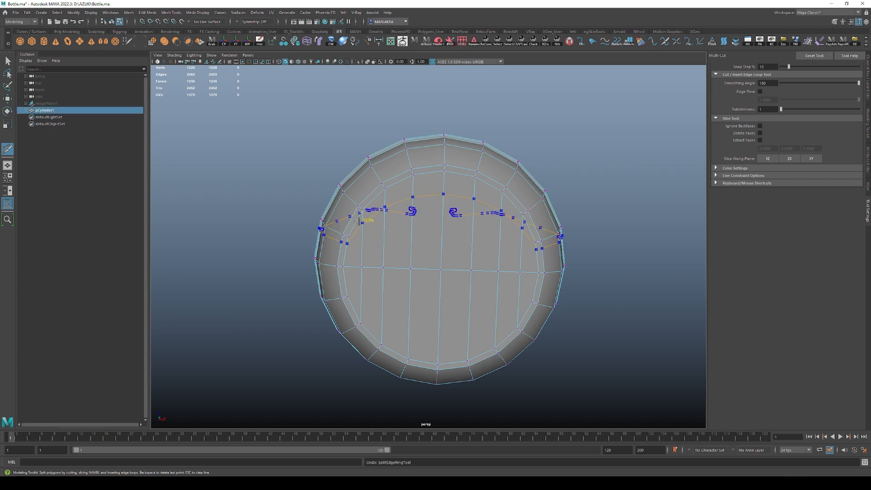
Use Multi-Cut to add a row across the base between the opposite rim vertices just above the centre line.
key(F8)
key(q)
key(F8)
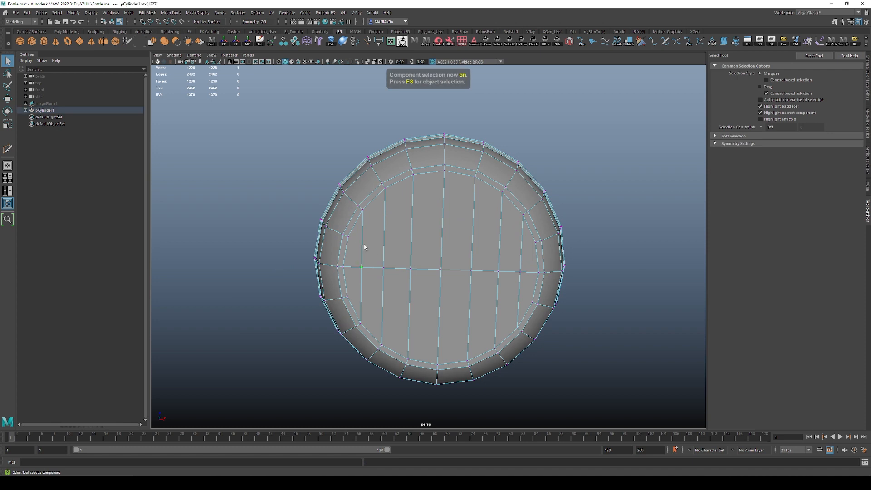
key(ctrl+shift+x)
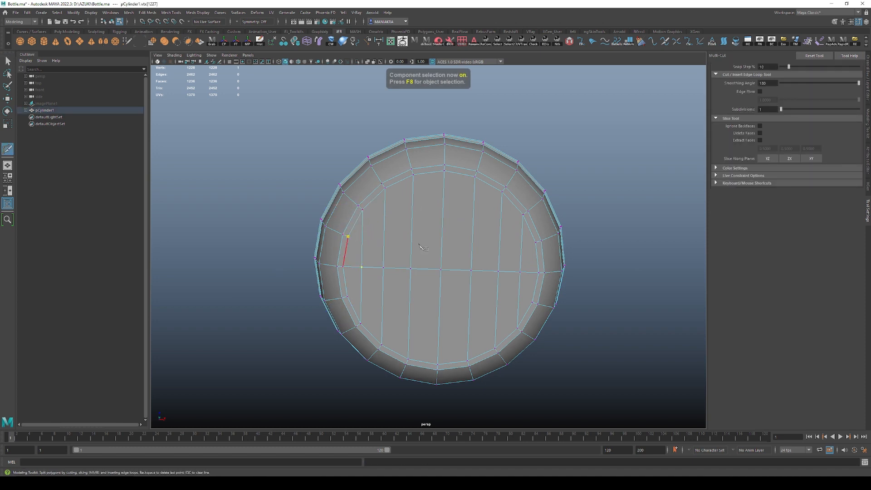
right_click(564, 268)
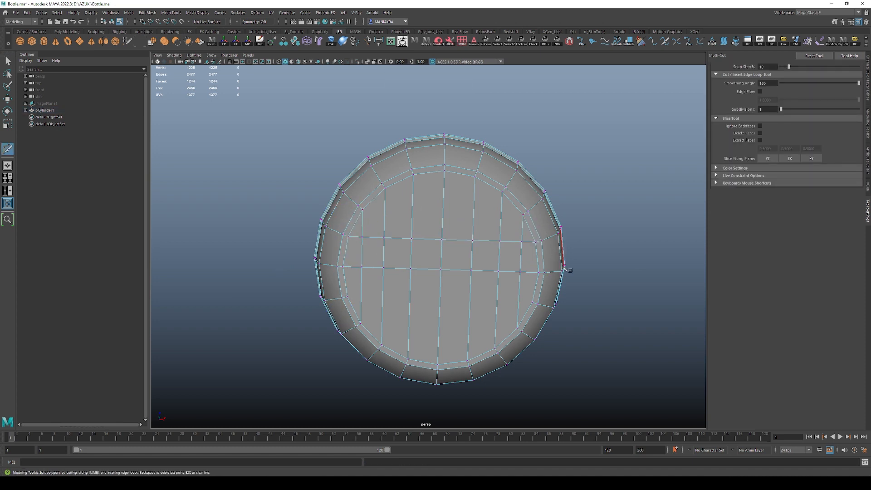
Weld both outermost inner vertices of the new row onto the neighbouring rim vertices with Target Weld.
key(q)
right_drag(426, 274, 364, 233)
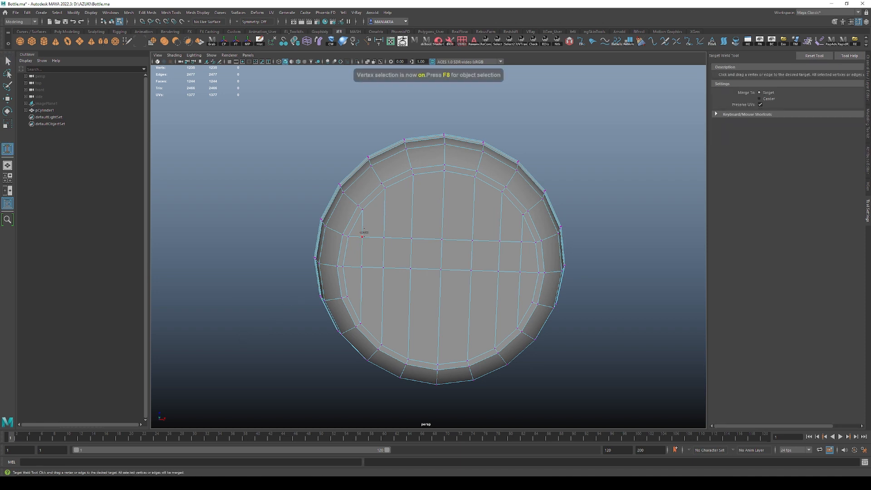
drag(521, 242, 537, 242)
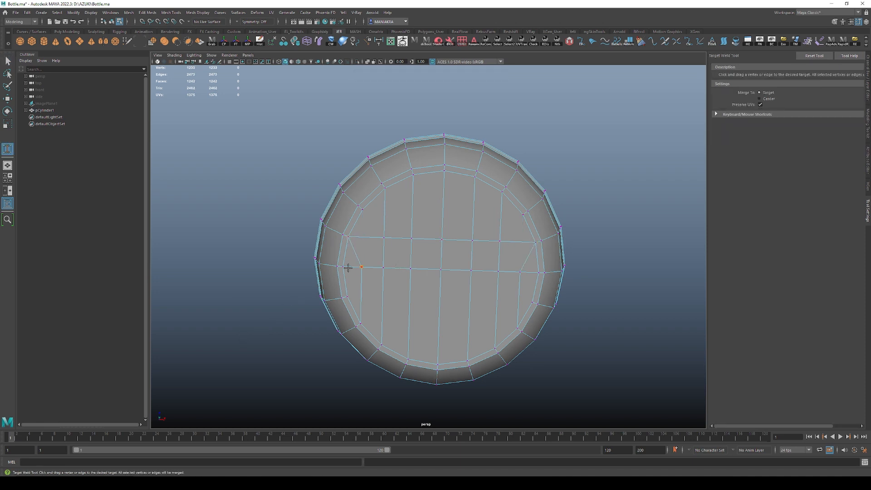
key(ctrl+z)
Cut a matching row below the centre line and weld the outer vertices of the centre and lower rows onto the rim.
key(ctrl+shift+x)
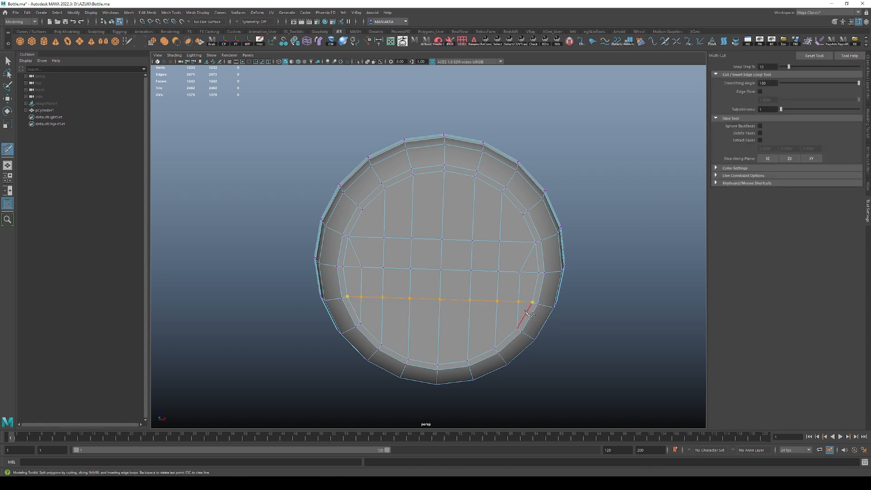
key(q)
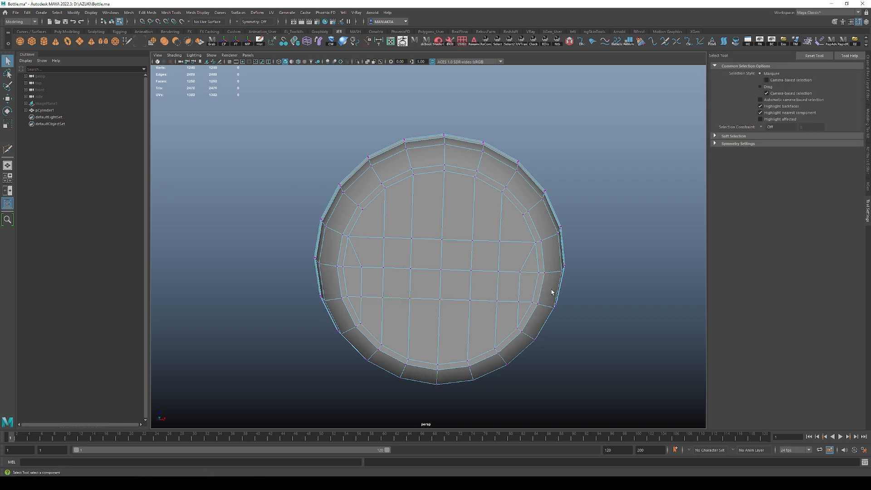
key(F9)
key(g)
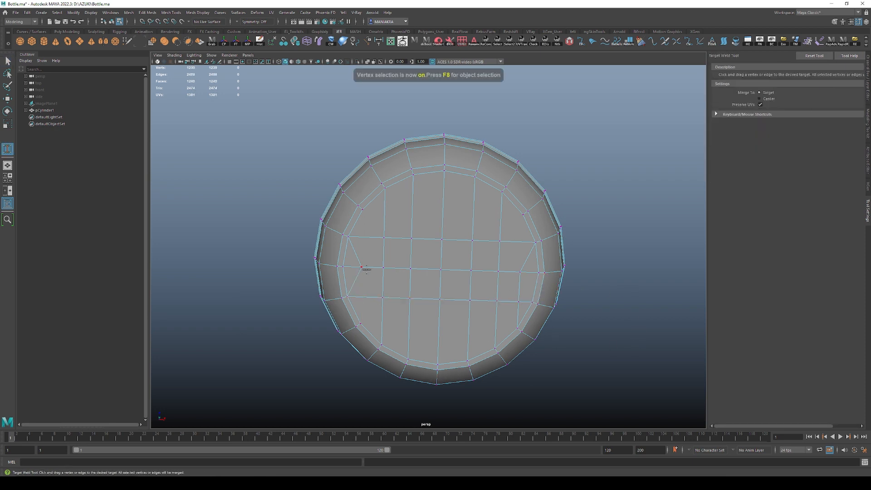
drag(519, 271, 519, 302)
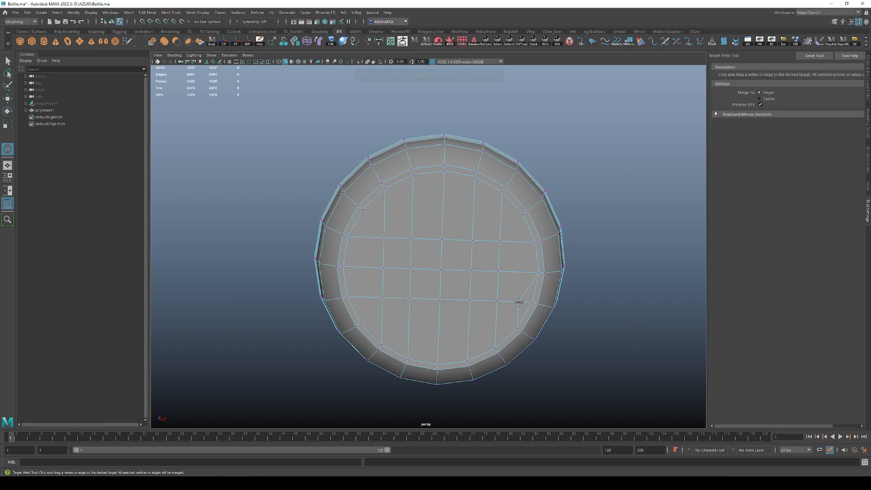
key(q)
key(F8)
click(589, 295)
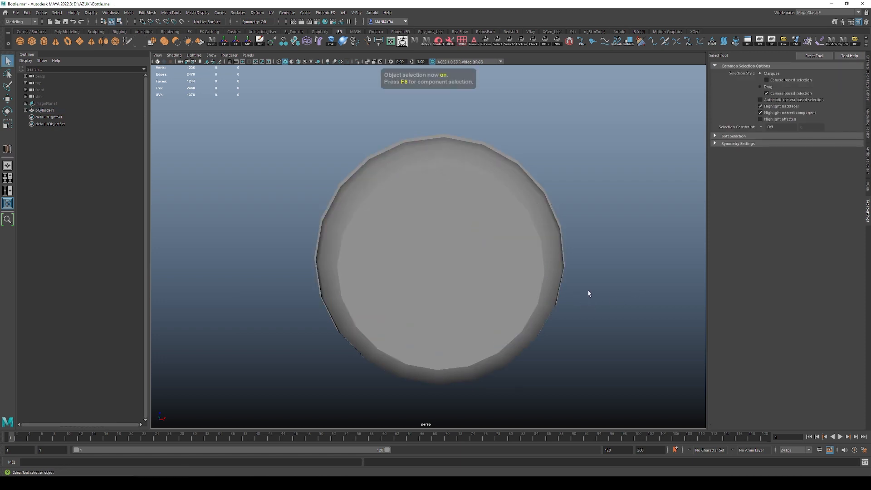
Select the faces along the base's upper row to examine how many sides each one has.
click(522, 262)
key(F11)
click(509, 232)
shift+click(427, 217)
shift+click(395, 223)
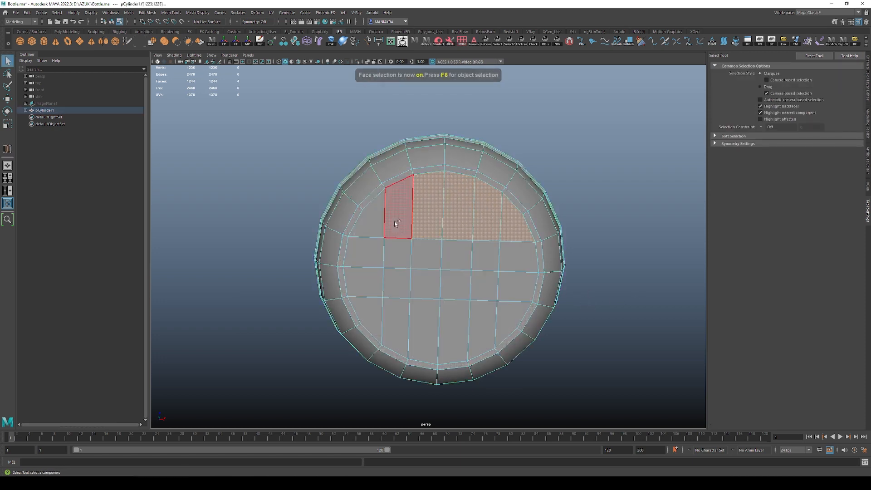
Switch the bottle between smoothed and unsmoothed display and examine the rebuilt grid base and its rounded rim.
key(F8)
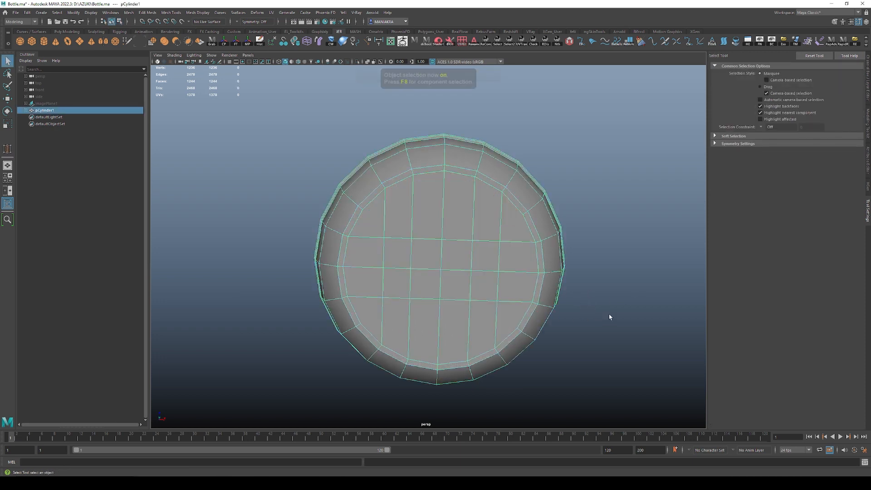
key(3)
click(631, 275)
click(514, 293)
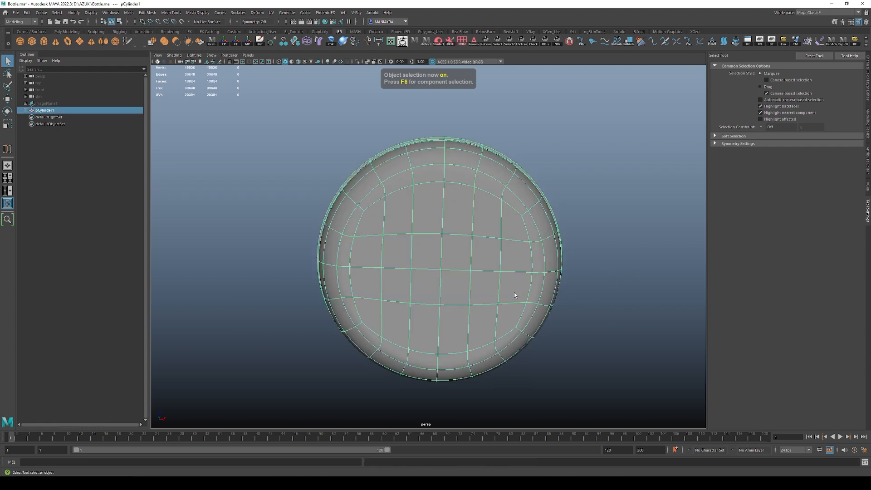
alt+right_drag(514, 292, 485, 247)
alt+drag(486, 247, 485, 289)
key(1)
click(548, 287)
click(473, 226)
key(3)
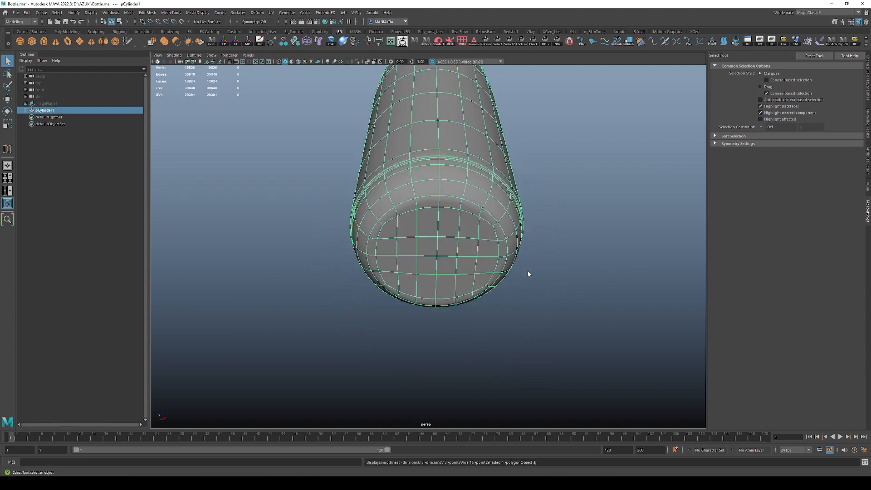
click(527, 271)
click(462, 260)
Examine the smoothed bottle from its base up to the neck top and select one triangle of the top cap.
alt+middle_drag(547, 238, 546, 343)
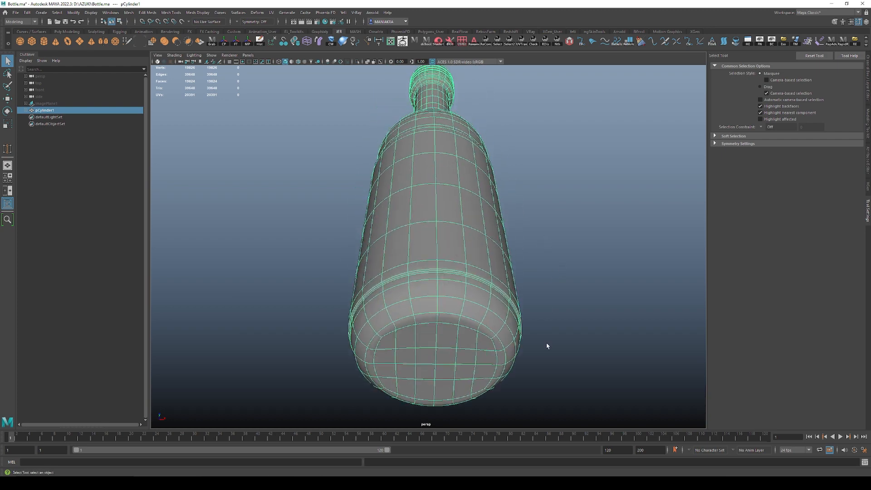
alt+drag(548, 249, 556, 316)
alt+right_drag(555, 300, 506, 188)
alt+middle_drag(507, 187, 527, 327)
alt+drag(502, 247, 505, 325)
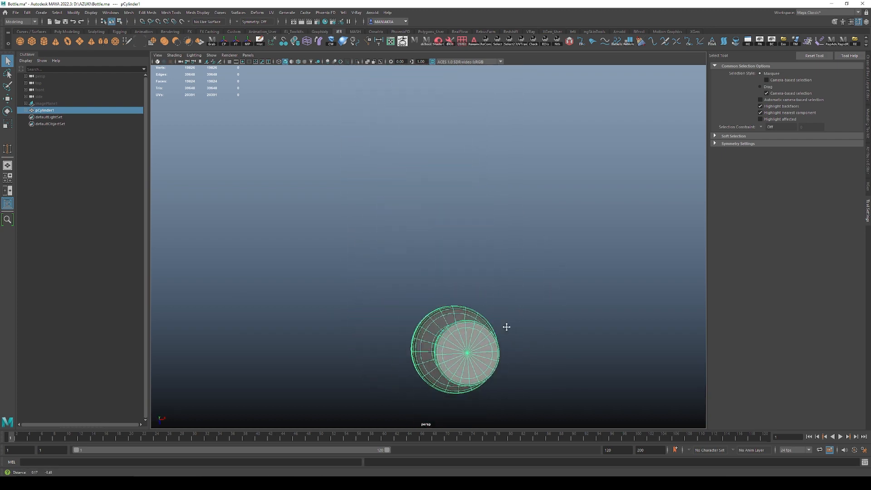
alt+right_drag(505, 325, 262, 316)
key(F11)
click(473, 325)
key(f)
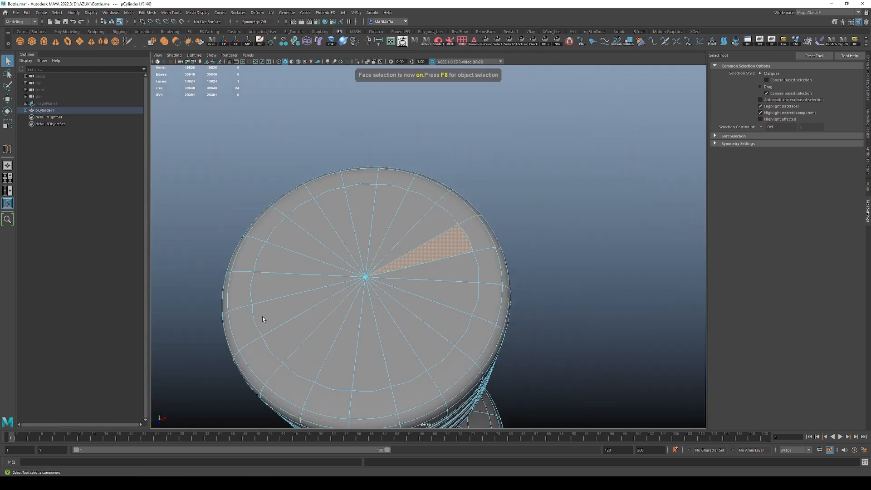
Show the bottle unsmoothed and examine the top cap's triangle fan and the whole bottle's wireframe from several sides.
alt+middle_drag(263, 316, 326, 286)
key(1)
alt+right_drag(429, 307, 363, 295)
click(554, 284)
click(486, 325)
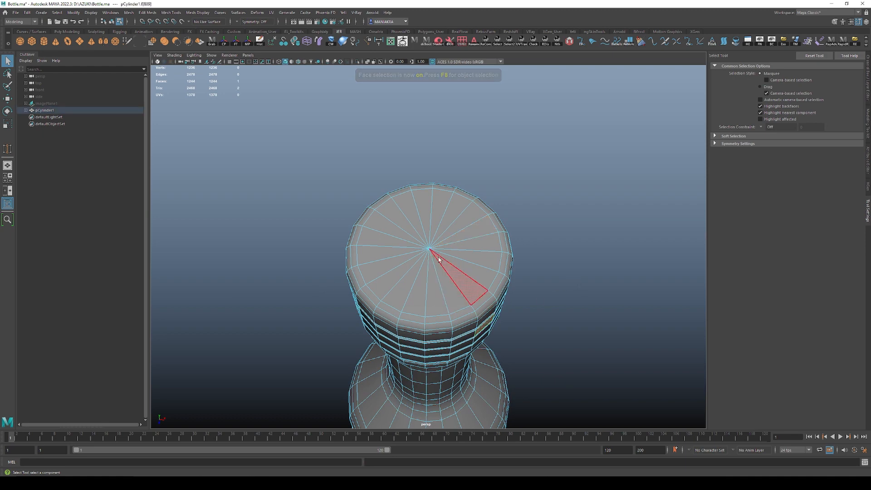
key(f)
alt+right_drag(487, 289, 434, 277)
alt+drag(434, 277, 473, 266)
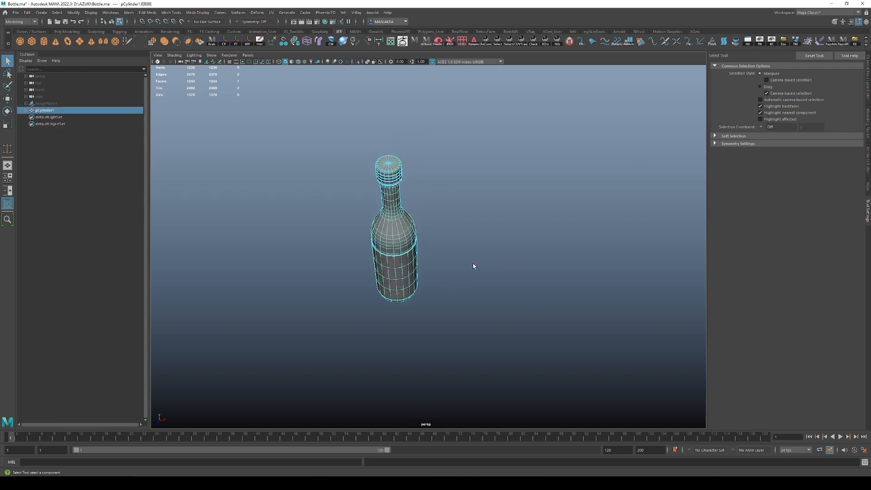
key(F8)
alt+right_drag(473, 266, 489, 356)
alt+drag(452, 169, 396, 185)
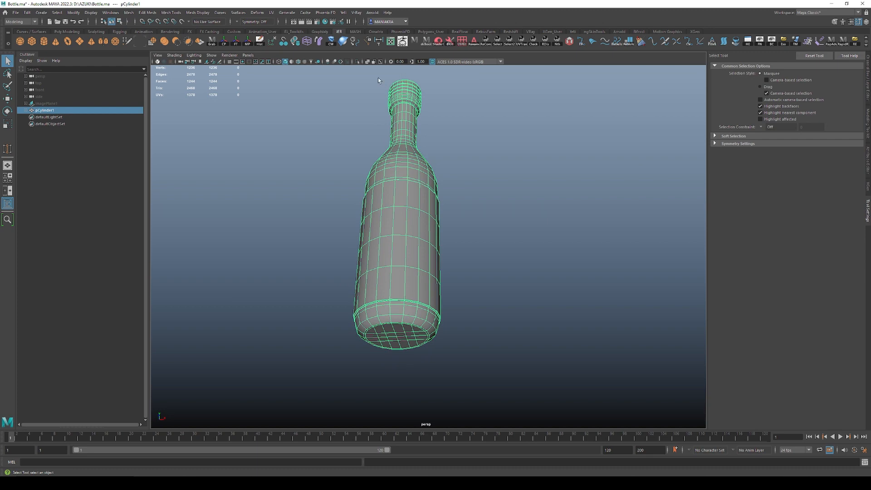
Open the UV Editor and unfold the UV shell of the bottle's base.
click(271, 12)
click(284, 23)
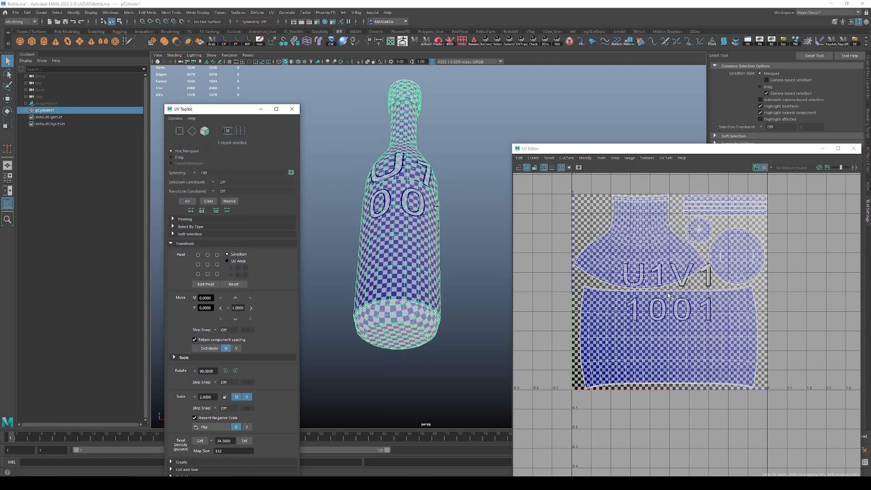
key(F11)
double_click(718, 267)
alt+right_drag(777, 257, 757, 345)
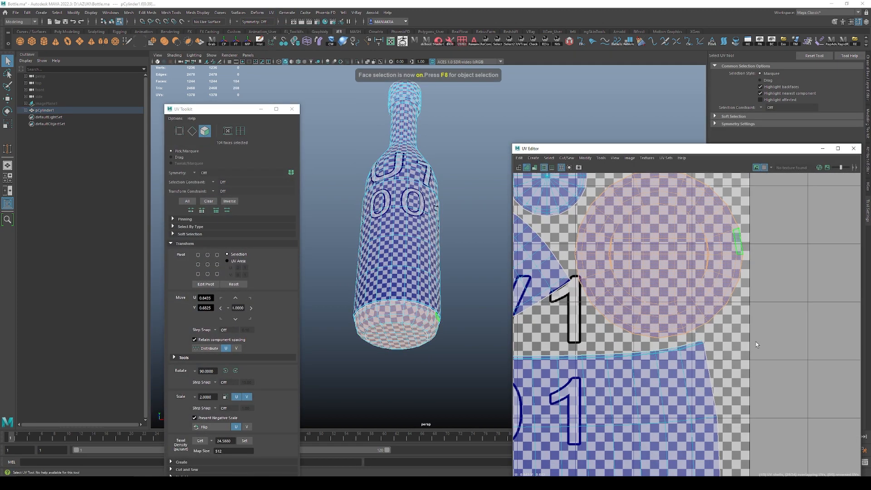
shift+right_drag(730, 250, 639, 244)
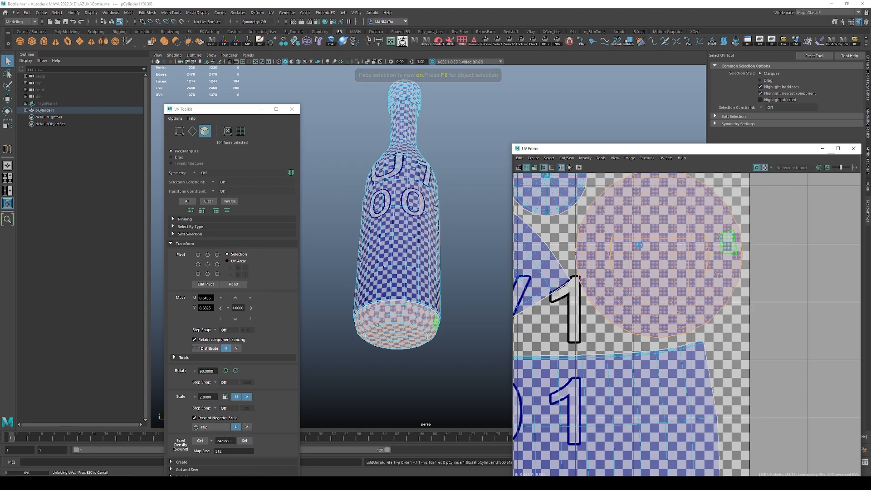
Clear the shell selection and turn off the checker map display.
click(739, 297)
click(714, 262)
alt+right_drag(715, 267, 718, 312)
click(765, 167)
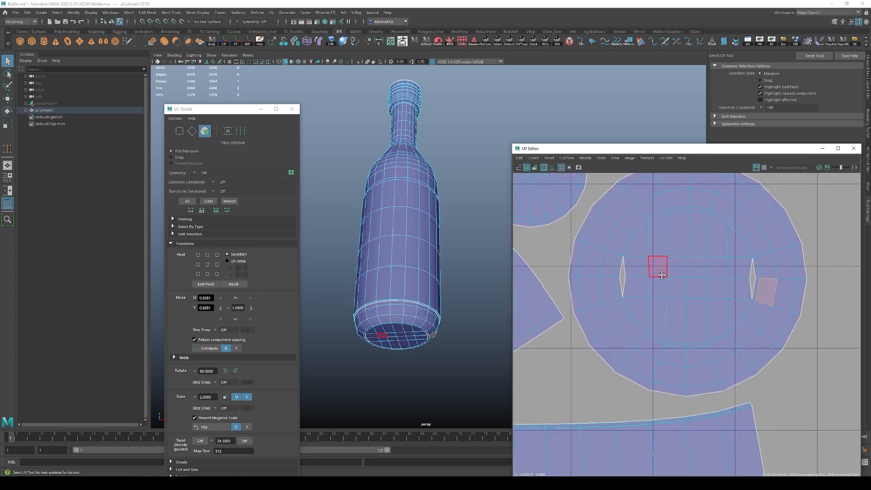
Try to merge the vertex pairs at the two side slits on the base's rim.
key(F9)
click(686, 275)
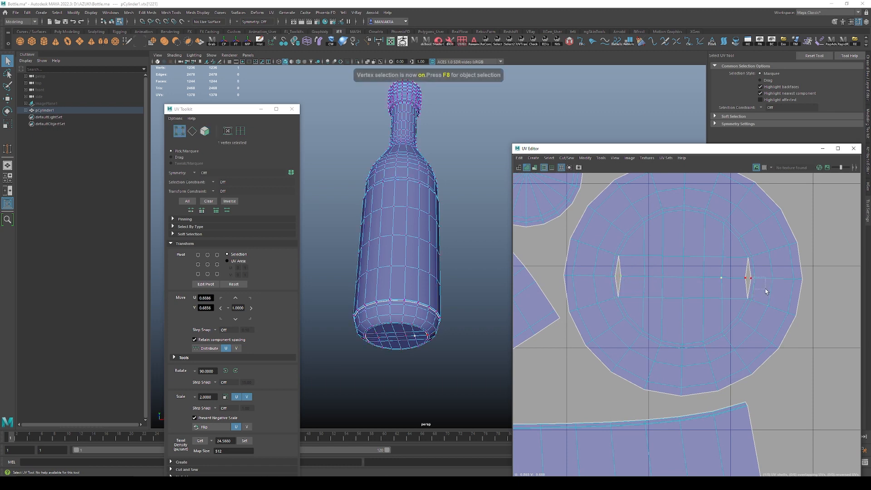
drag(766, 290, 761, 281)
key(F8)
key(F8)
alt+drag(473, 356, 466, 350)
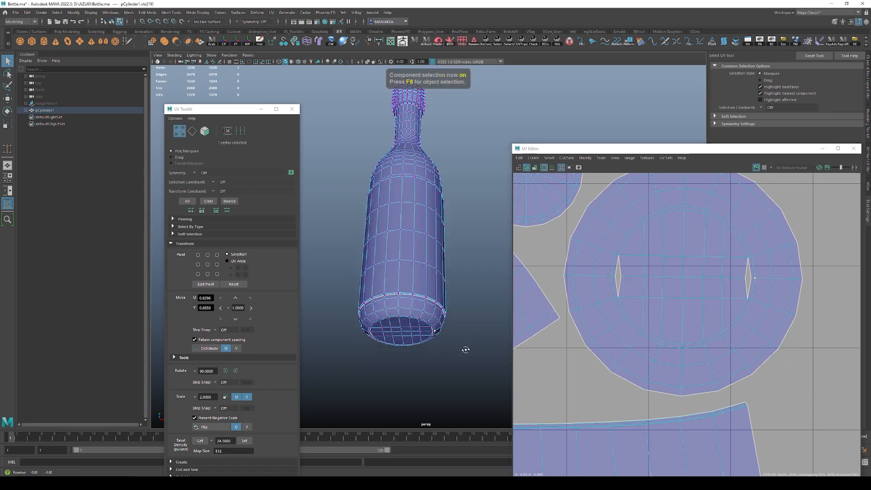
scroll(466, 350, up, 10)
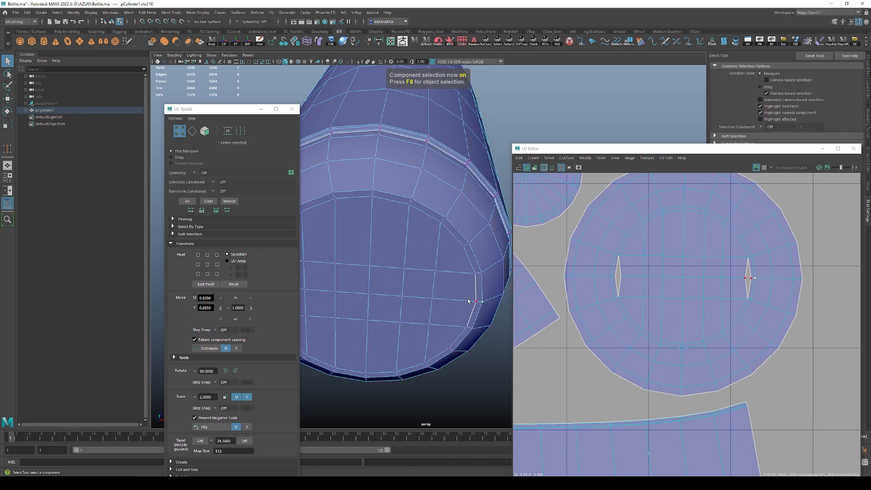
alt+middle_drag(434, 321, 421, 306)
key(F9)
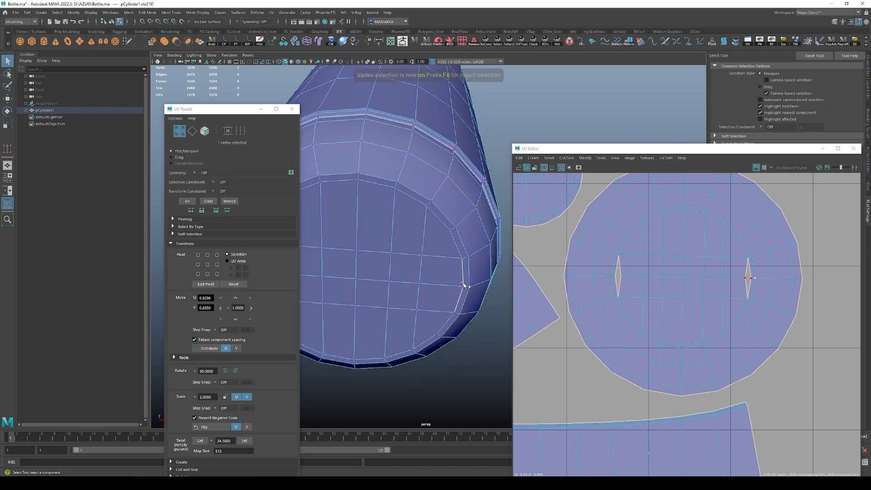
shift+click(463, 287)
scroll(443, 288, down, 4)
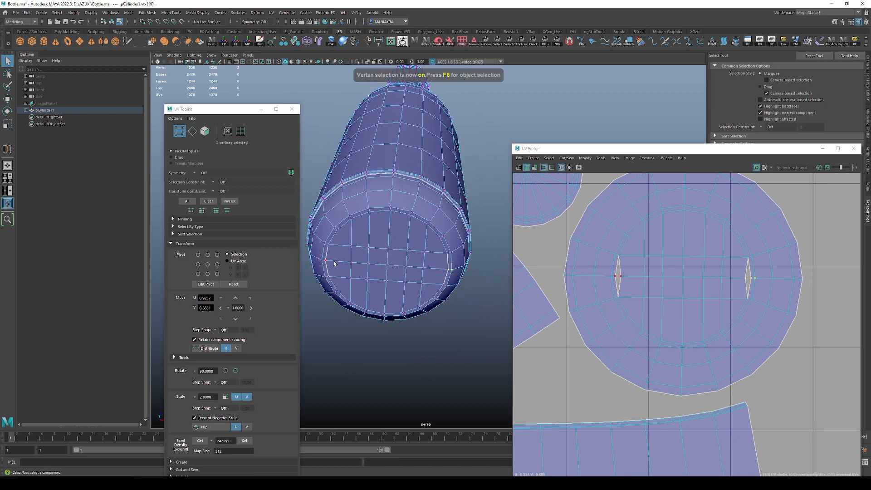
shift+right_click(465, 271)
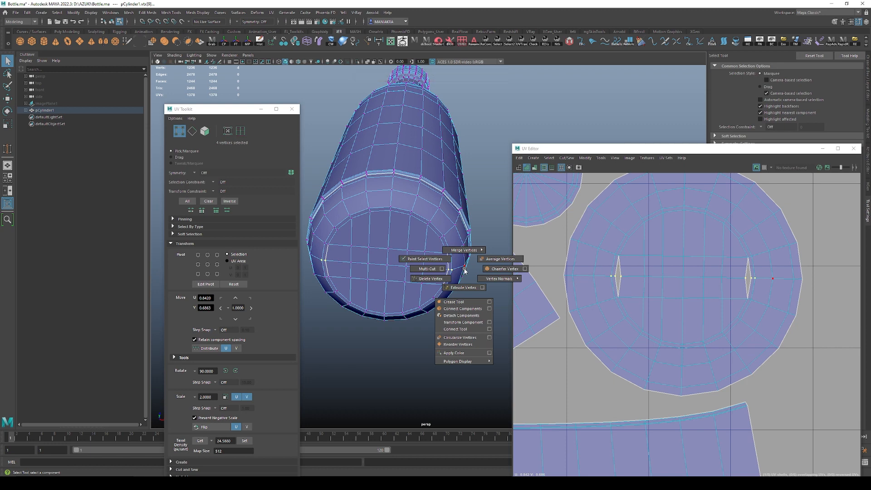
mouse_move(465, 249)
click(496, 242)
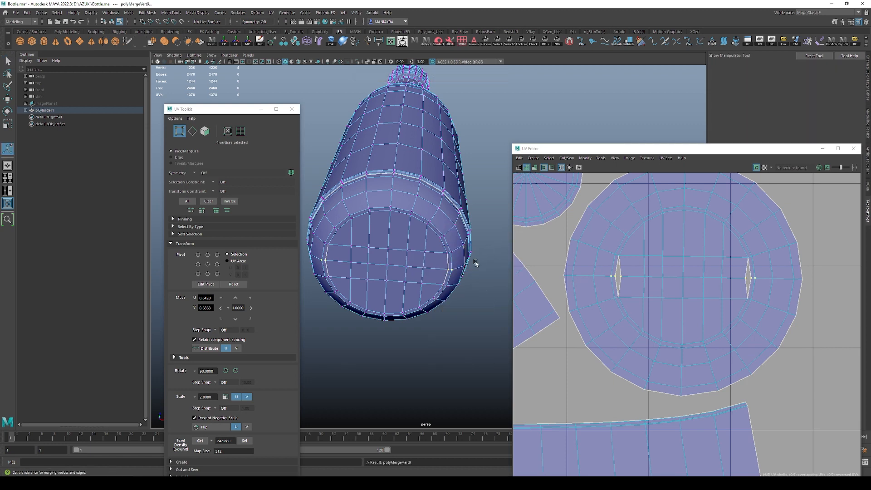
key(q)
click(457, 334)
Sew the two slits in the base's UV shell closed with the Sew brush.
click(601, 159)
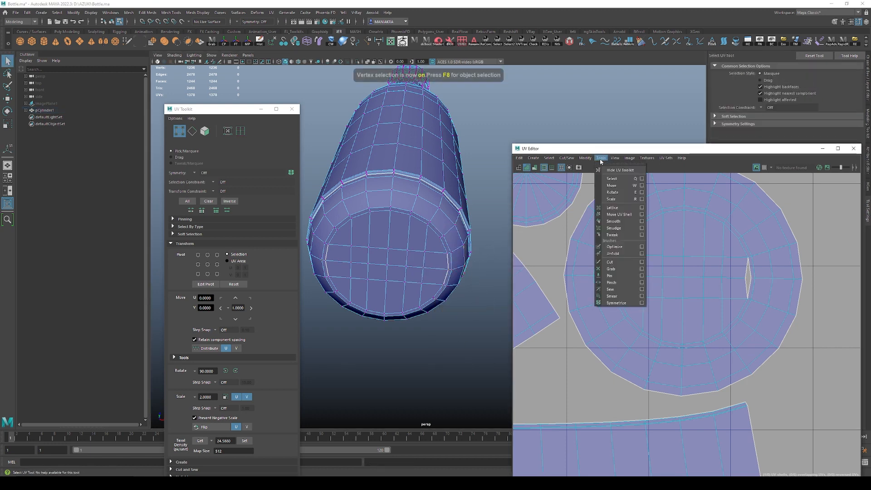
click(615, 291)
drag(627, 278, 744, 279)
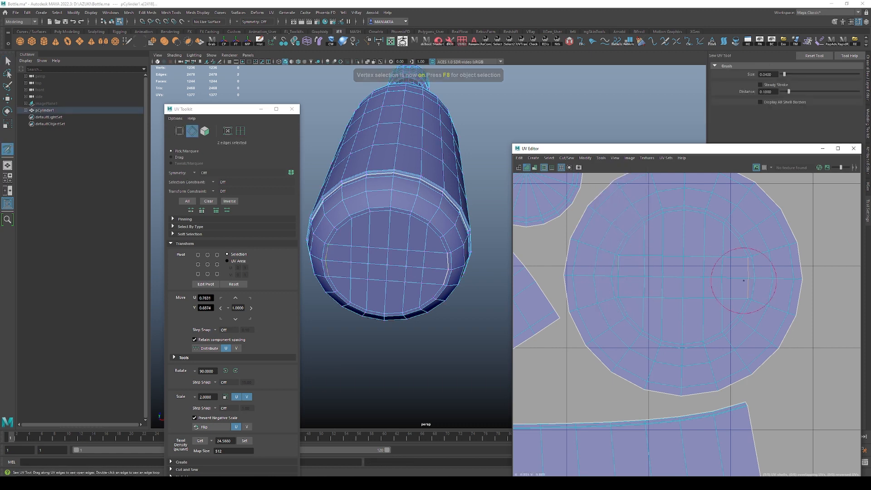
key(q)
Unfold the sewn UV shell of the base again and return to object selection.
key(F11)
double_click(736, 268)
shift+right_drag(765, 263, 693, 266)
key(F8)
Close the UV Toolkit and examine the triangle-fan cap at the top of the bottle's neck.
alt+right_drag(408, 273, 291, 272)
alt+drag(431, 236, 458, 299)
click(476, 299)
alt+right_drag(457, 299, 477, 318)
click(410, 325)
alt+right_drag(410, 325, 457, 366)
alt+middle_drag(431, 284, 412, 358)
key(F11)
click(427, 204)
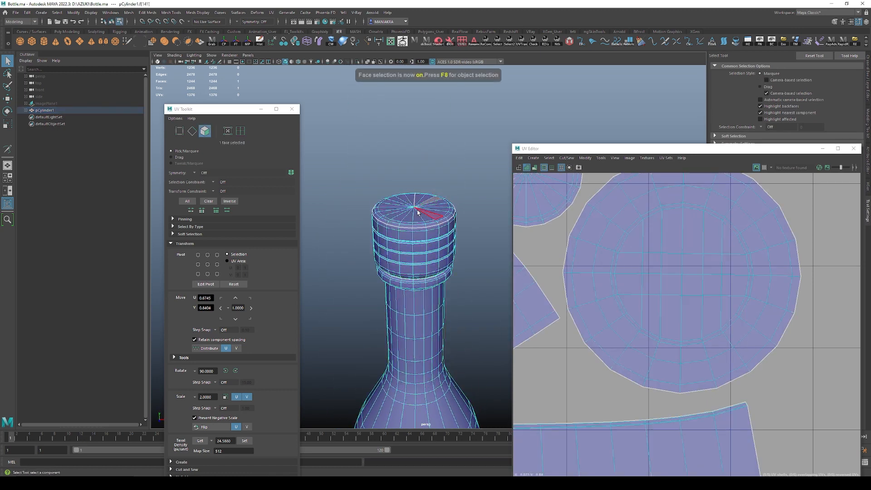
key(f)
click(292, 109)
alt+right_drag(458, 295, 416, 288)
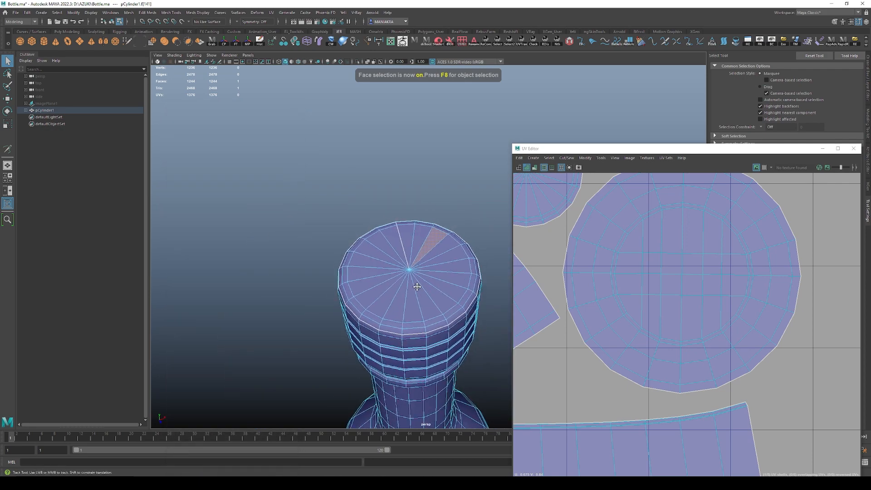
alt+drag(416, 288, 404, 300)
alt+middle_drag(404, 300, 402, 273)
key(F8)
alt+right_drag(348, 270, 408, 298)
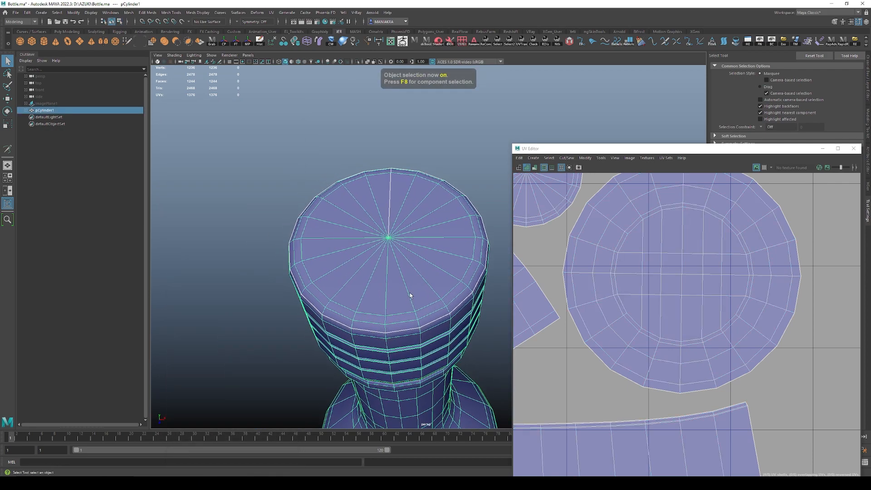
Select the top cap's centre vertex and examine it in the UV layout and in wireframe and shaded display.
key(F9)
click(393, 254)
key(f)
alt+right_drag(393, 253, 265, 268)
alt+middle_drag(406, 269, 377, 257)
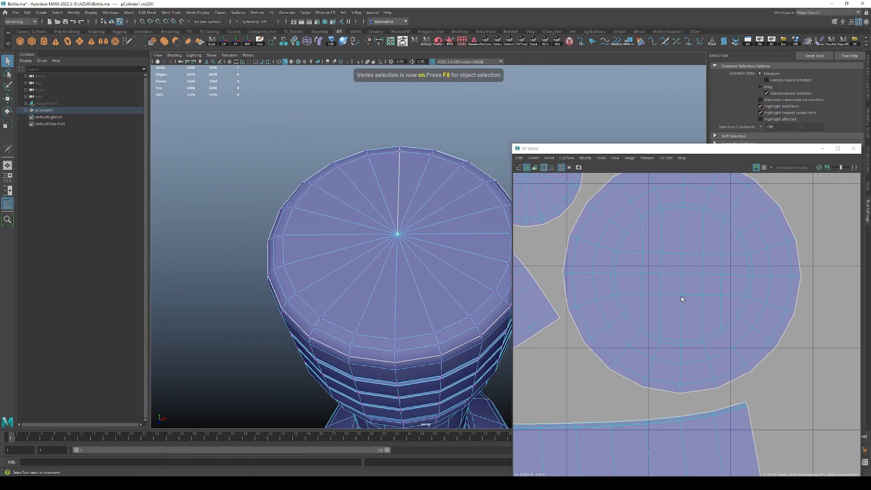
alt+right_drag(682, 296, 631, 296)
alt+right_drag(390, 261, 313, 265)
alt+middle_drag(395, 300, 365, 301)
alt+right_drag(365, 301, 376, 300)
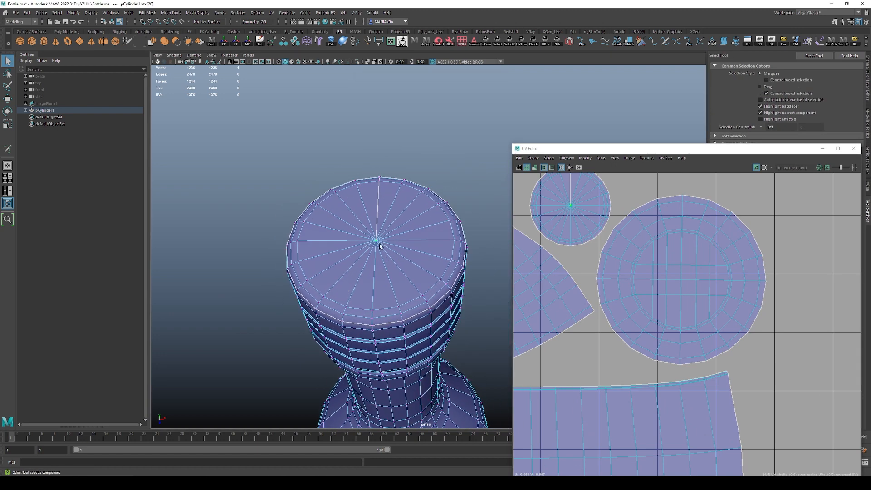
alt+drag(380, 231, 376, 251)
key(4)
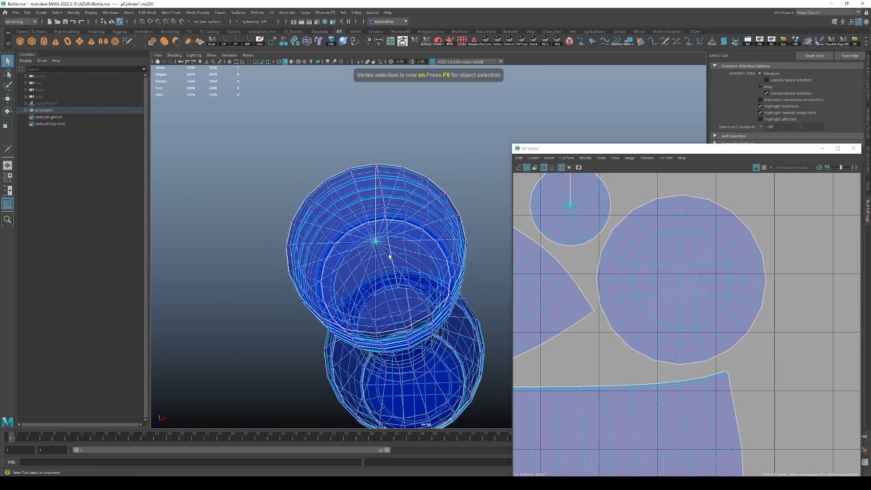
key(5)
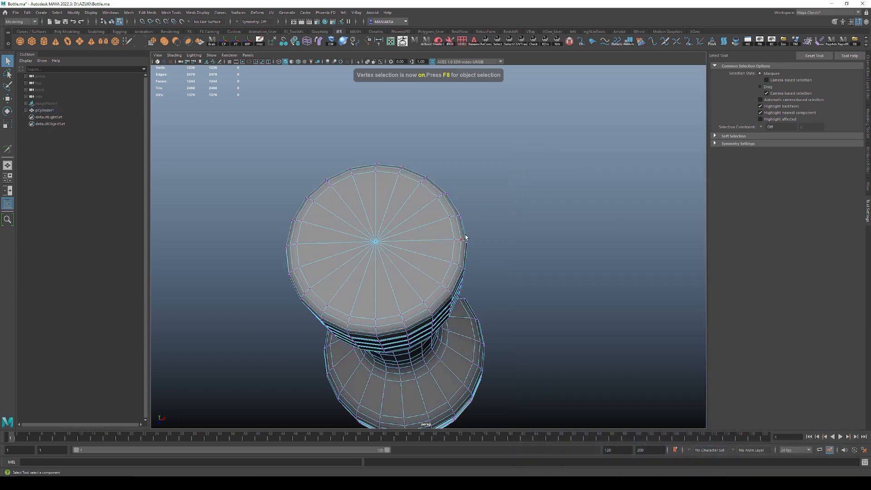
Select all triangle faces around the top cap's centre vertex and delete them.
key(F8)
key(F8)
alt+middle_drag(417, 232, 423, 234)
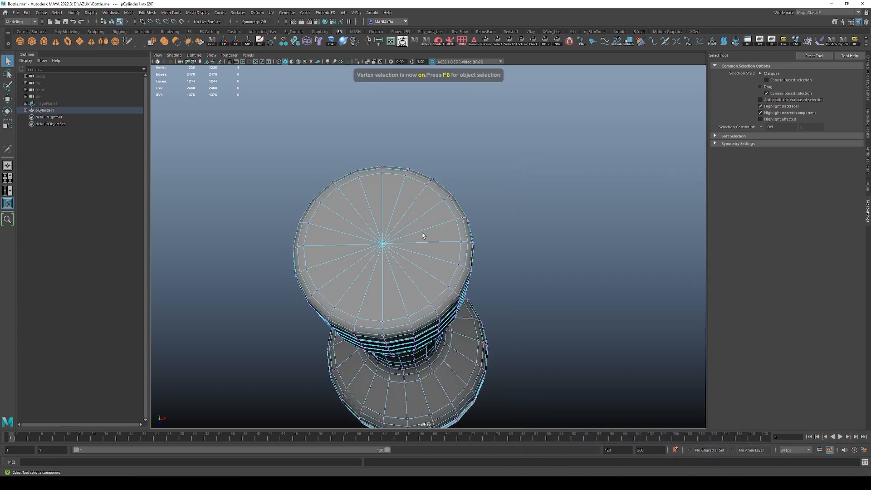
key(shift+period)
ctrl+right_drag(568, 195, 500, 230)
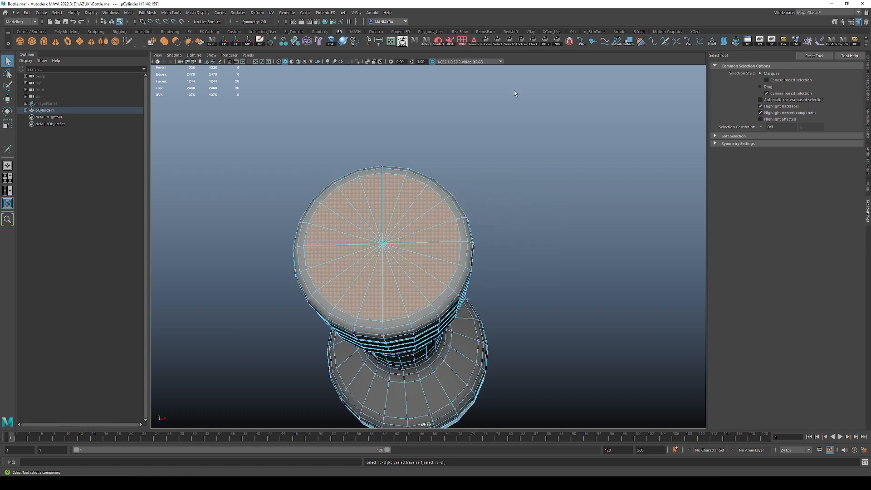
key(Delete)
Bridge two opposite rim edges with a first strip across the open top of the neck.
key(F10)
click(306, 234)
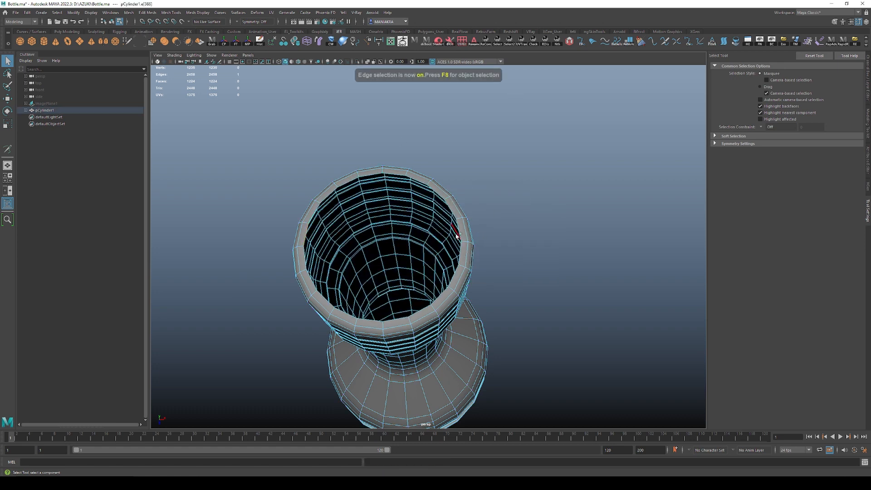
shift+click(460, 234)
shift+right_drag(460, 234, 454, 316)
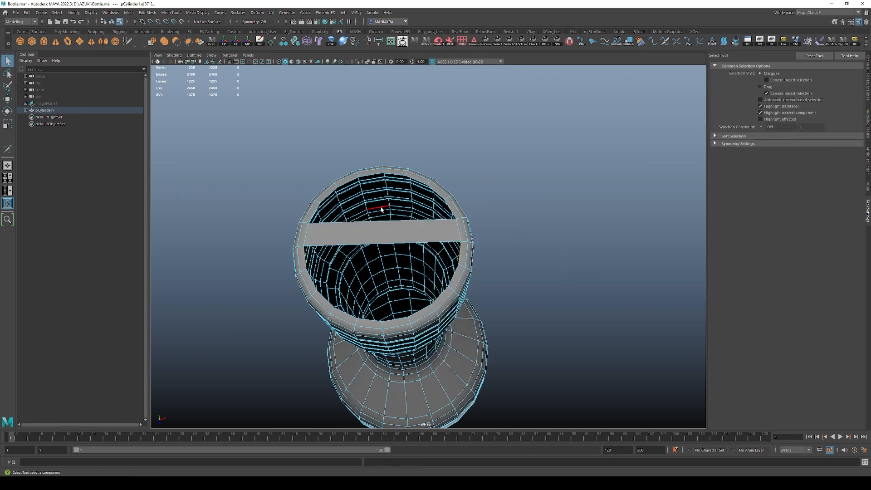
Bridge the next two pairs of opposite rim edges to add two more strips beside the first one.
click(312, 210)
alt+drag(410, 226, 390, 159)
shift+click(453, 211)
key(g)
right_drag(391, 158, 390, 140)
click(385, 154)
shift+click(471, 205)
key(g)
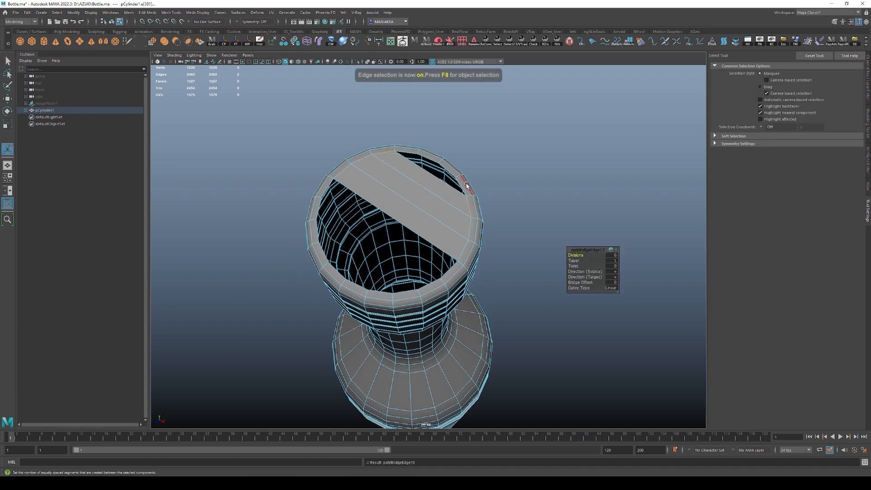
Bridge a fourth strip on the same side of the opening and cut an edge loop crosswise through all four strips.
key(q)
right_drag(463, 202, 459, 184)
click(454, 188)
key(q)
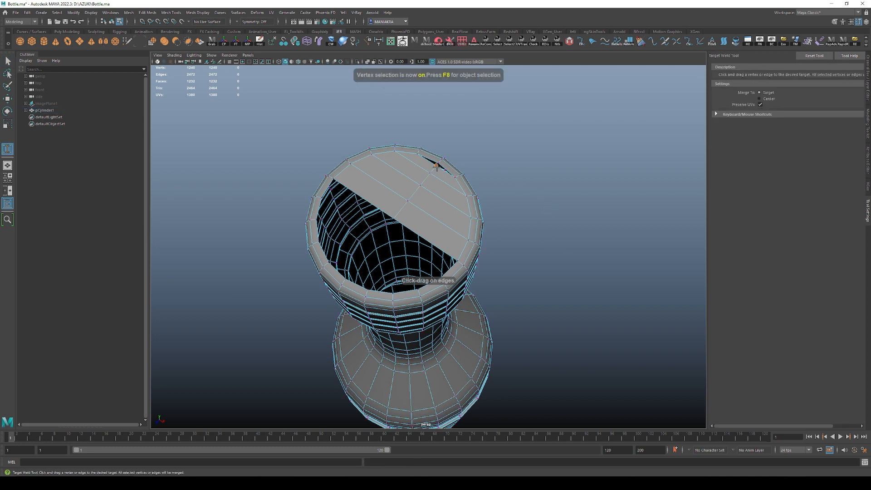
key(q)
drag(443, 160, 433, 169)
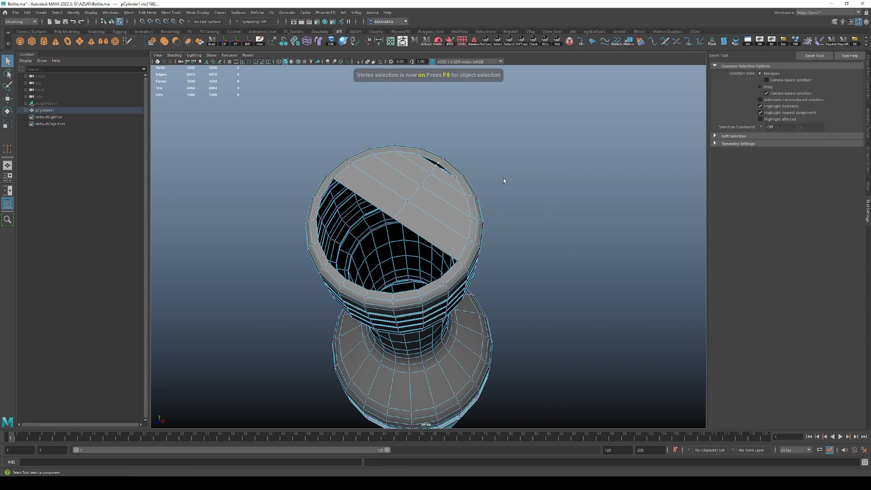
right_drag(495, 186, 507, 176)
shift+right_drag(522, 177, 514, 177)
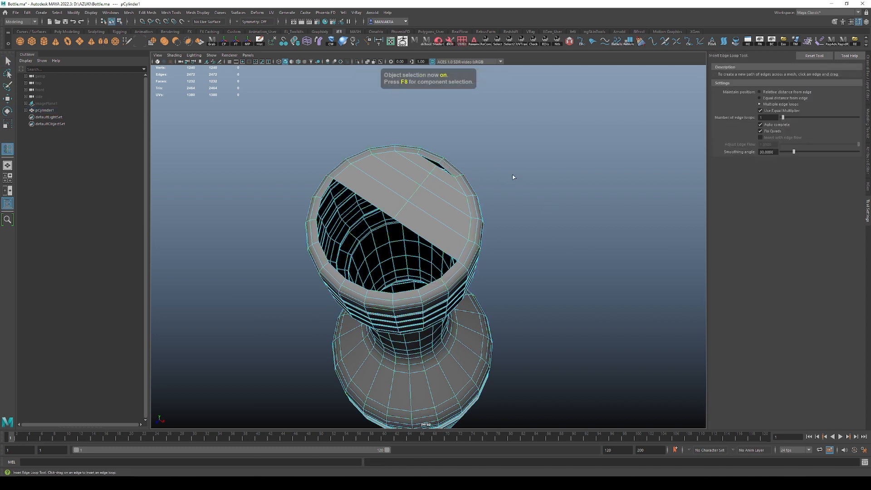
click(775, 92)
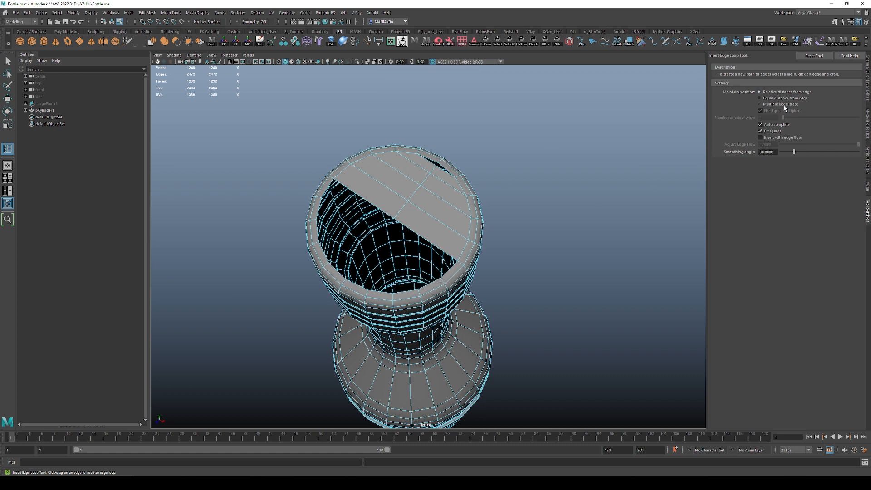
click(761, 104)
Target-weld the loose vertex in the small gap beside the bridged strips to its neighbouring rim vertex.
key(q)
key(F9)
scroll(558, 236, up, 4)
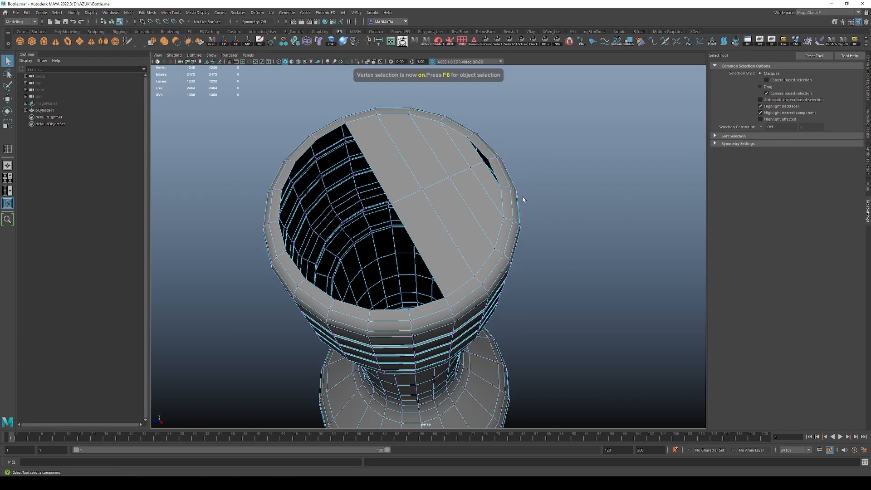
shift+right_drag(523, 197, 503, 174)
drag(489, 159, 494, 161)
scroll(591, 175, down, 4)
alt+drag(591, 176, 531, 175)
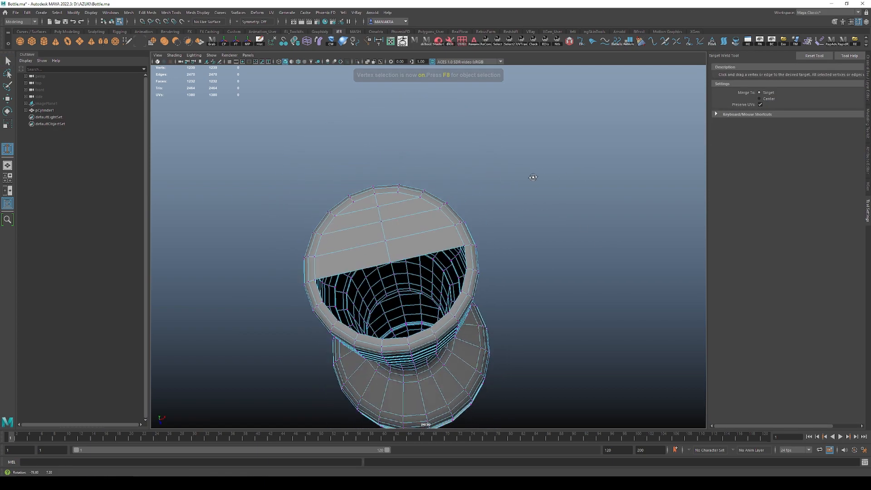
Try to bridge another strip across the opening directly beside the existing strips.
key(q)
right_drag(347, 309, 363, 256)
alt+drag(363, 256, 396, 242)
click(320, 255)
shift+right_drag(470, 228, 468, 306)
alt+drag(407, 239, 416, 218)
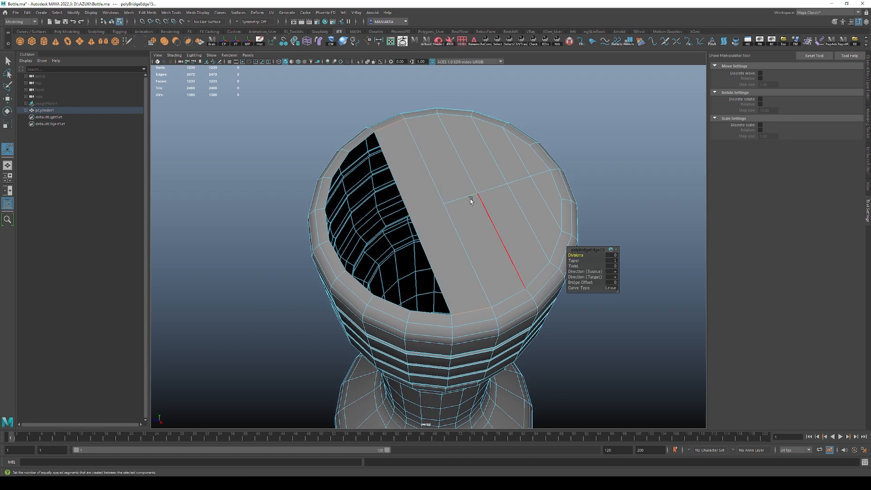
key(ctrl+z)
Bridge two opposite rim edges across the open half, leaving a one-strip gap beside the existing strips.
click(364, 140)
shift+click(434, 315)
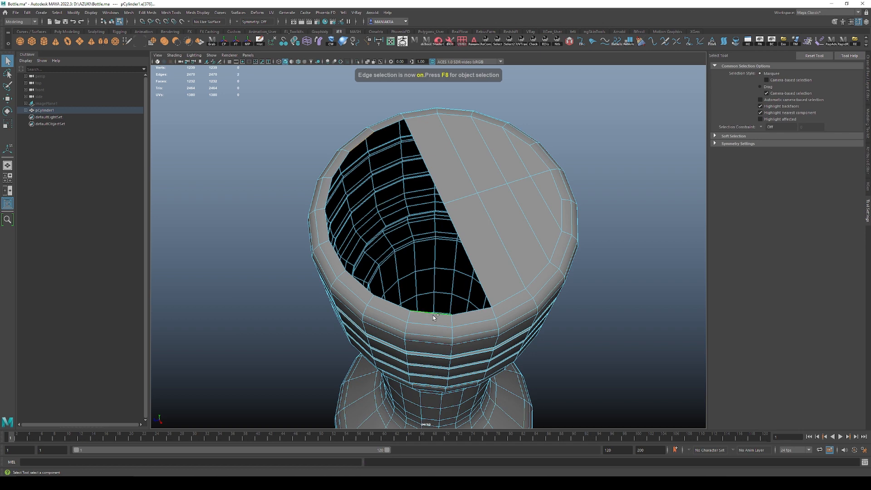
shift+right_drag(433, 315, 437, 398)
scroll(402, 238, down, 3)
alt+drag(403, 239, 431, 244)
key(q)
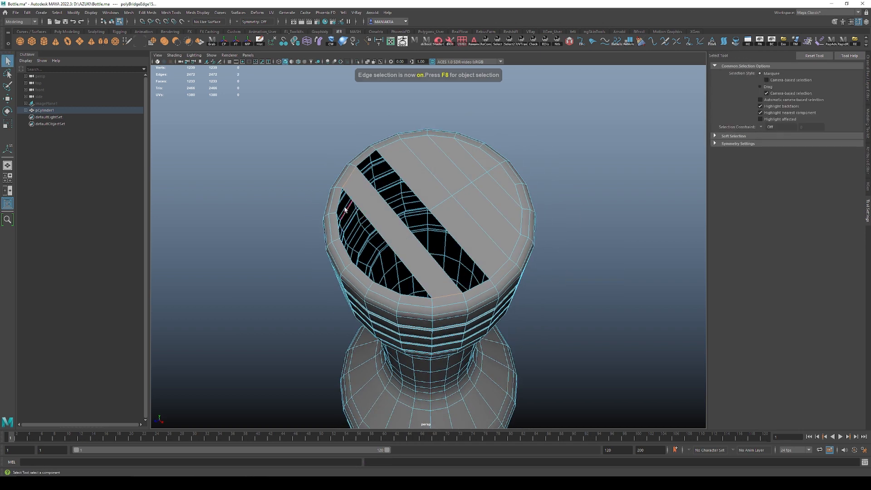
Bridge the next two pairs of opposite rim edges to add two more strips towards the open side of the rim.
click(345, 211)
shift+click(419, 303)
key(g)
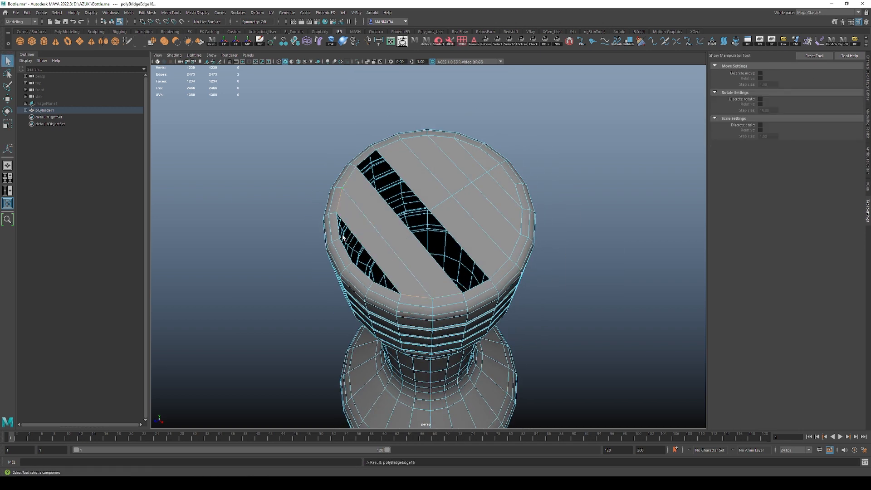
key(F10)
click(379, 289)
key(g)
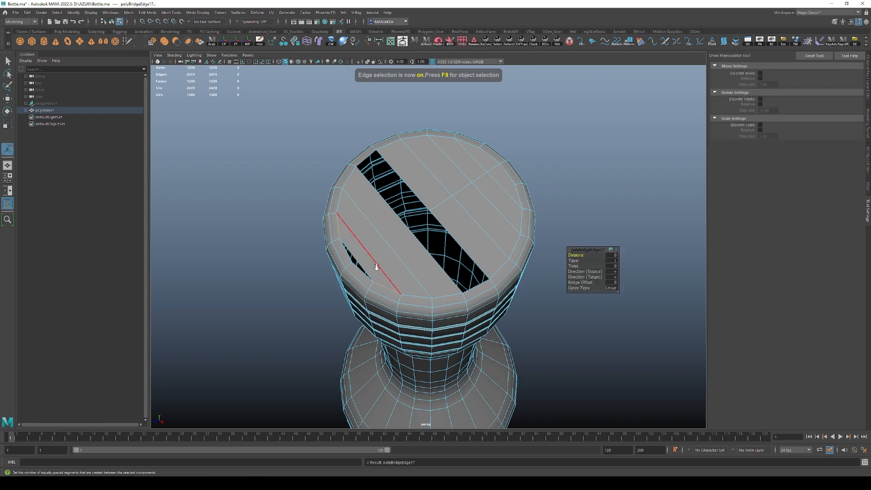
Insert a crosswise edge loop through the three new strips and weld its end vertex to the rim.
mouse_move(375, 268)
alt+mouse_down()
mouse_move(375, 282)
mouse_move(365, 276)
alt+mouse_up()
key(q)
shift+right_drag(410, 259, 570, 272)
click(392, 238)
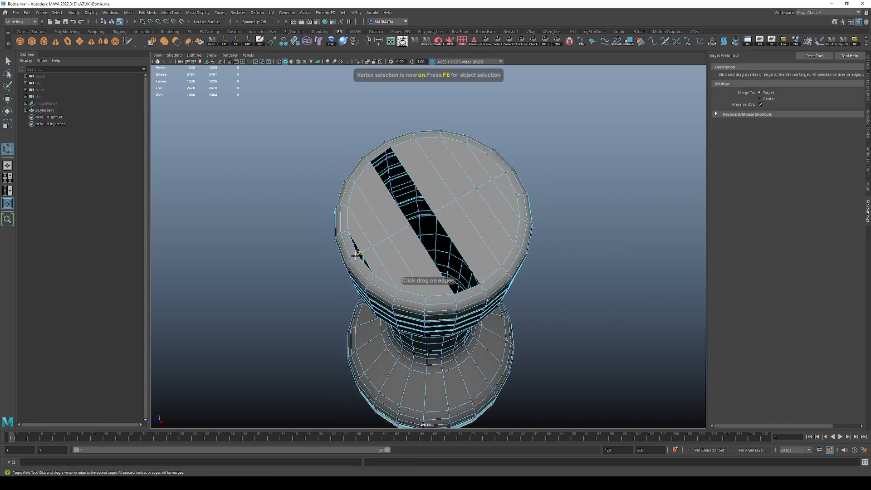
drag(356, 256, 362, 253)
Bridge both halves of the remaining middle gap between the two groups of strips to close the top cap.
alt+drag(373, 250, 445, 230)
key(q)
key(F10)
click(392, 213)
shift+right_drag(377, 239, 385, 321)
key(q)
click(433, 229)
shift+click(437, 251)
alt+drag(438, 250, 540, 225)
key(g)
key(q)
Cut two lines across the cap's strips with Multi-Cut, each joining opposite corner vertices of the inner rim.
key(F8)
click(499, 219)
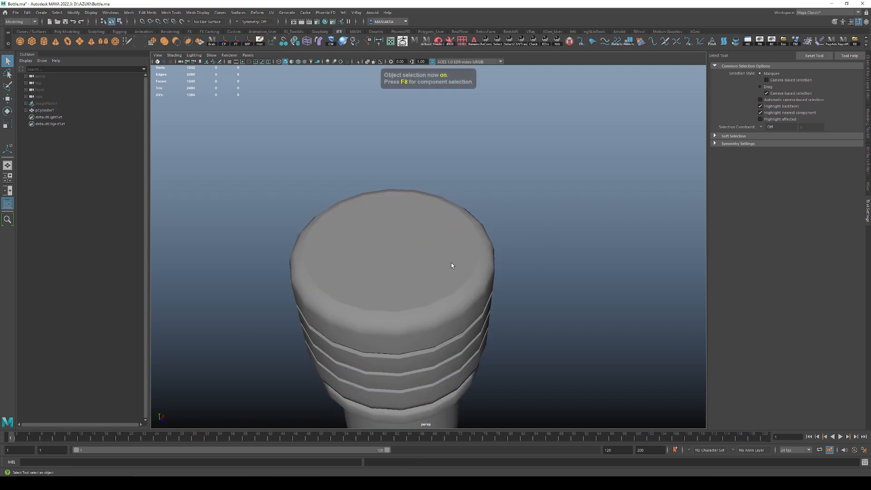
click(451, 263)
alt+drag(352, 221, 459, 239)
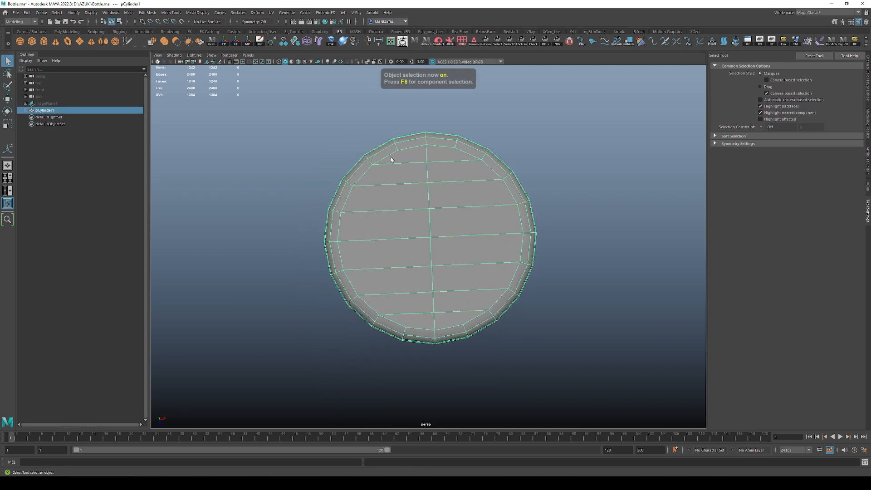
key(ctrl+shift+x)
drag(390, 164, 372, 164)
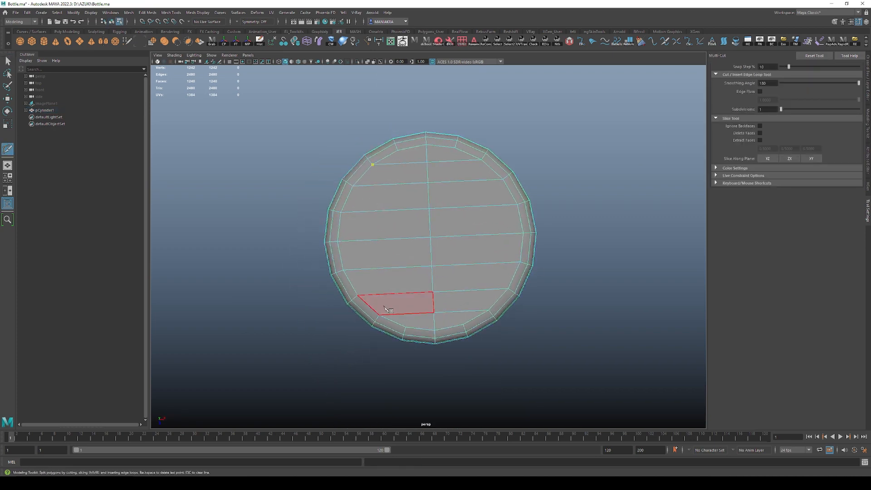
drag(386, 312, 379, 315)
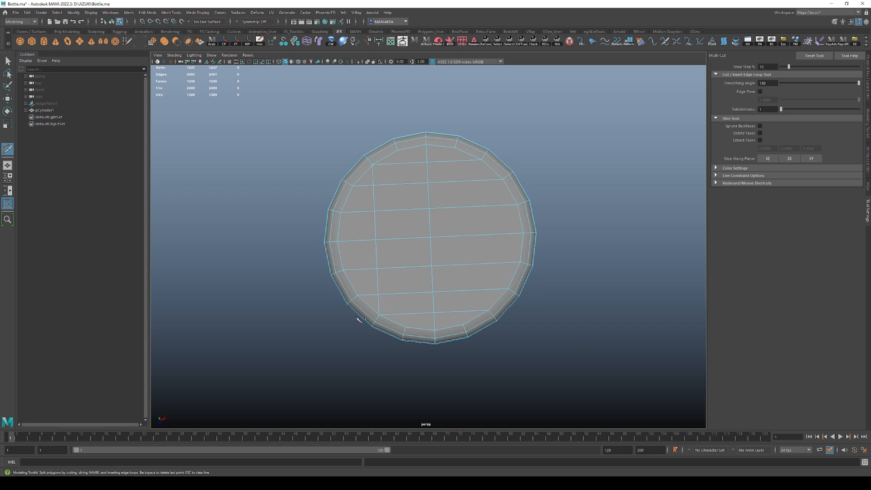
key(Escape)
click(482, 160)
click(490, 311)
key(q)
Try to target-weld the vertices of one cut line onto the neighbouring rim vertices.
key(F9)
drag(591, 285, 614, 316)
key(y)
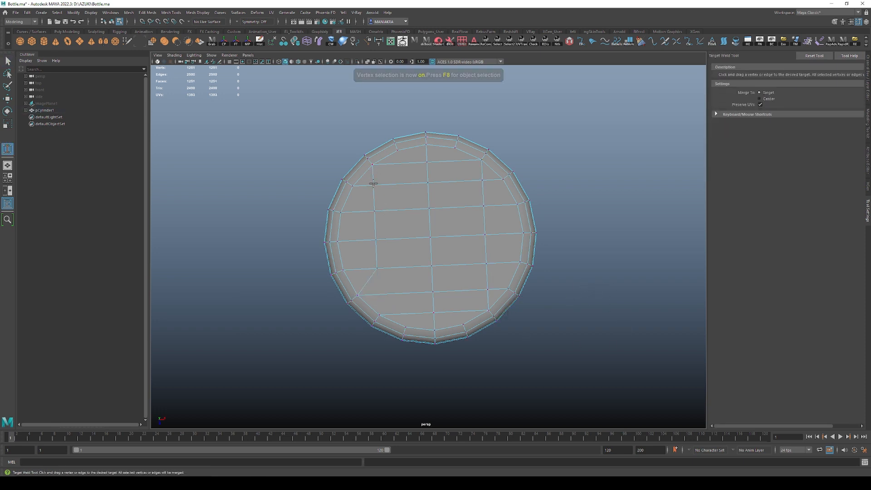
drag(373, 185, 351, 186)
Undo the vertex welds and both cut lines across the cap.
key(ctrl+z)
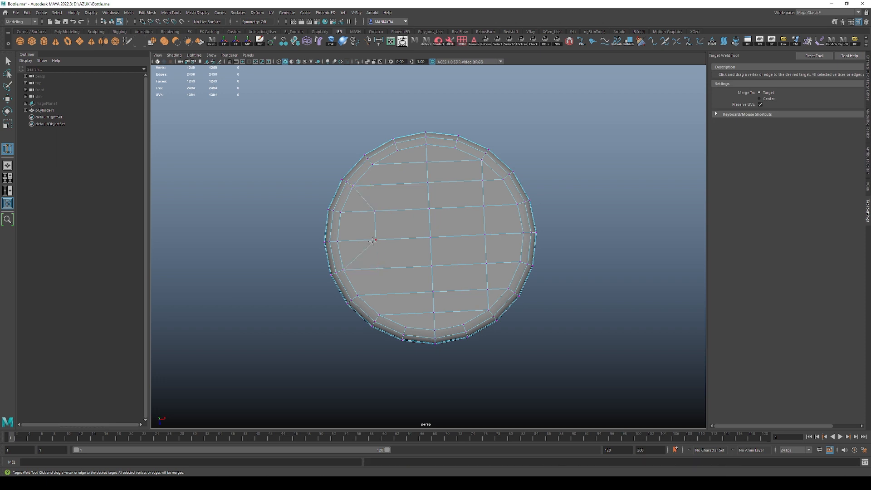
key(ctrl+z)
key(ctrl+z)
key(ctrl+z)
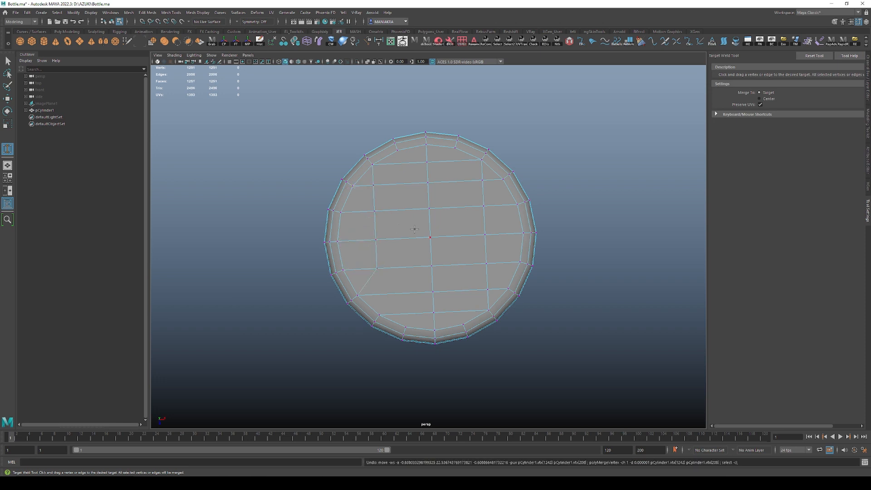
key(ctrl+z)
key(ctrl+z)
key(ctrl+z)
key(ctrl+z)
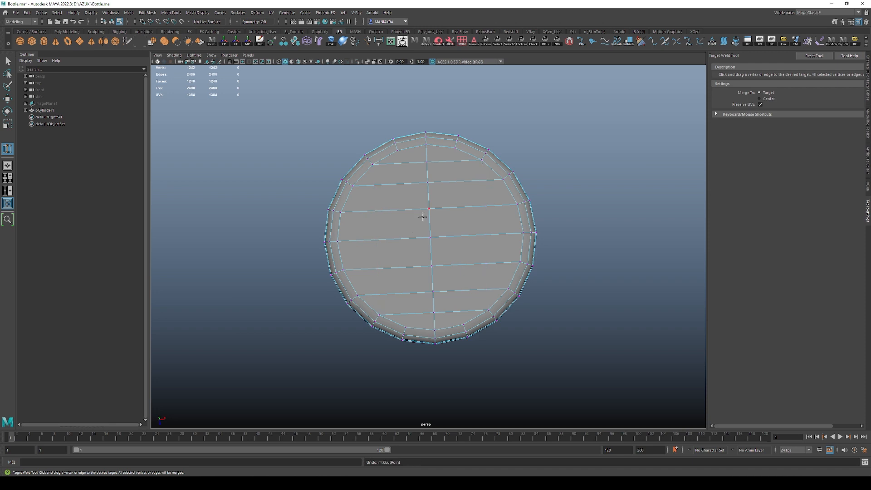
key(ctrl+z)
key(ctrl+z)
key(ctrl+z)
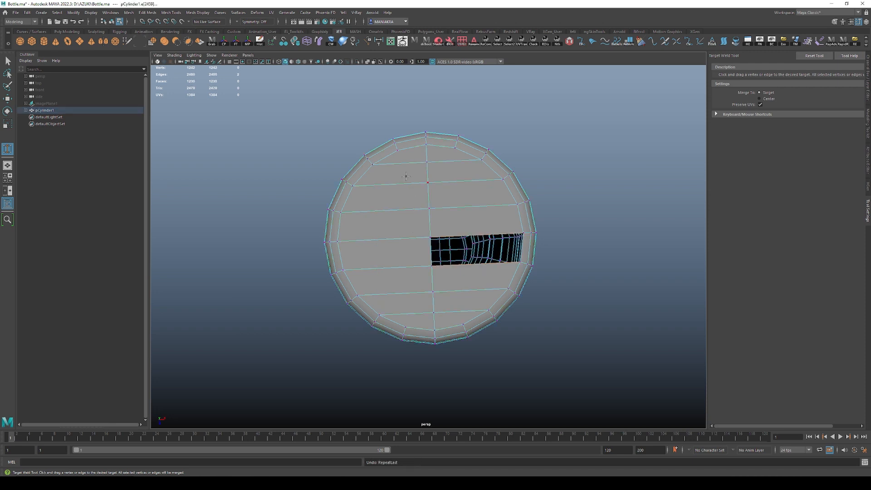
Bridge the two facing edges of the reopened half strip in the middle of the cap.
key(q)
key(F10)
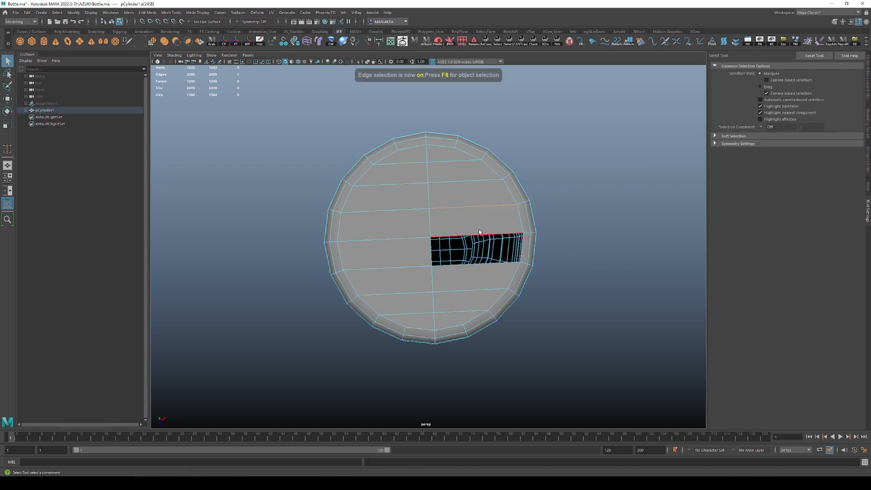
shift+click(483, 268)
shift+right_drag(483, 268, 475, 353)
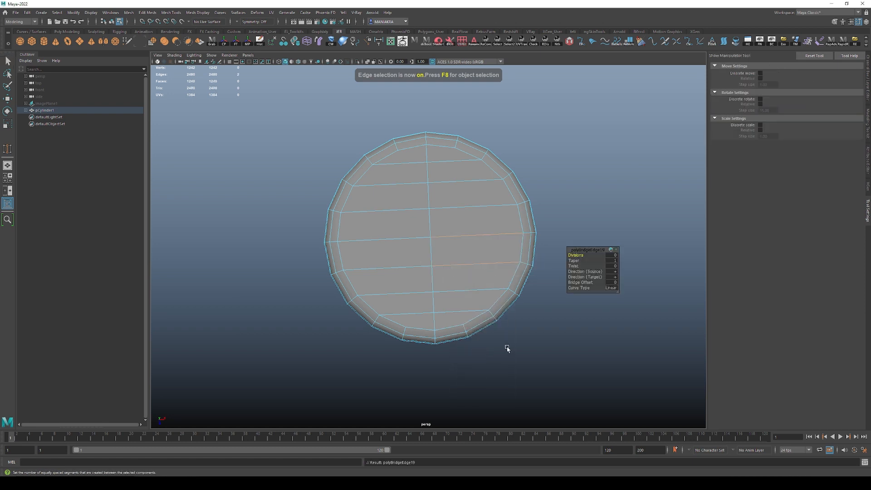
key(q)
drag(565, 319, 575, 327)
Cut two lines across all strips with Multi-Cut, one on each side of the centre line, between opposite rim vertices.
key(F9)
click(487, 309)
alt+drag(485, 295, 492, 286)
key(F8)
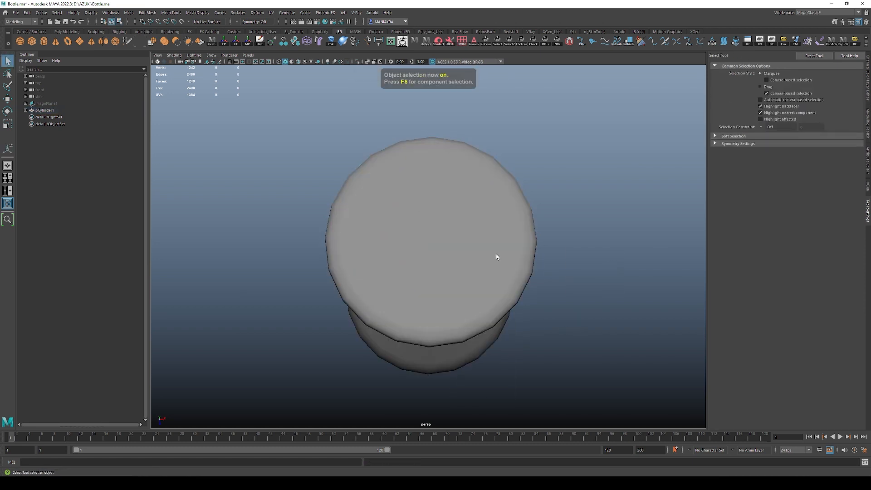
click(496, 254)
key(ctrl+shift+x)
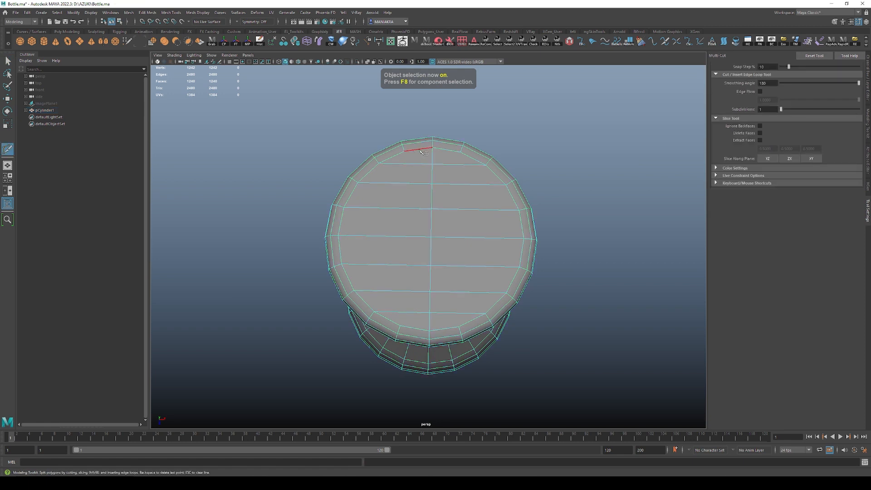
click(405, 152)
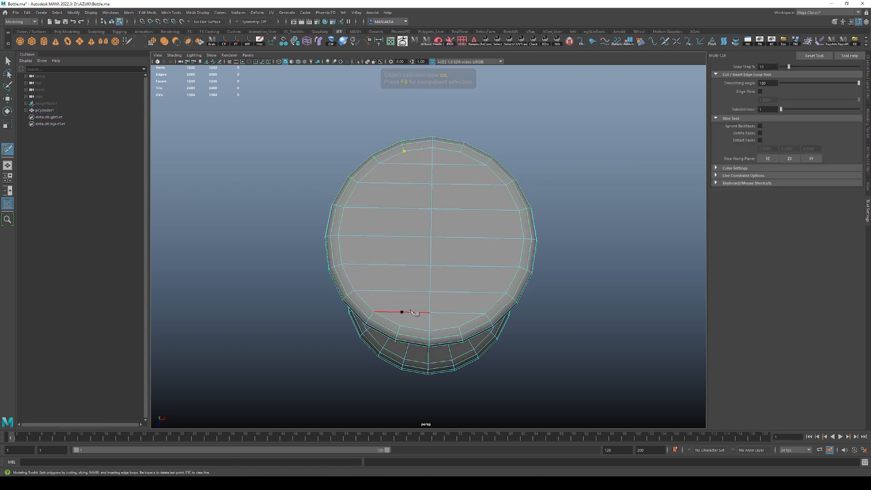
click(388, 325)
key(Return)
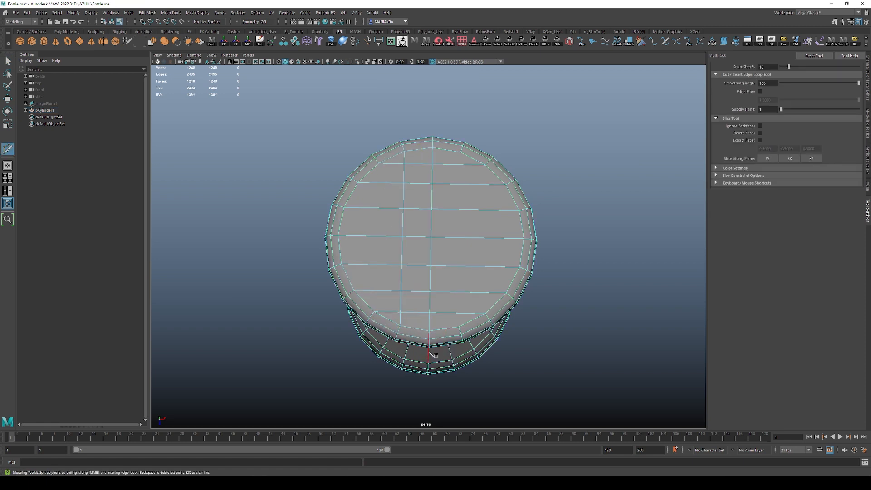
click(456, 152)
click(459, 326)
key(q)
Try to target-weld vertices of the cap's grid near the rim.
key(F9)
key(g)
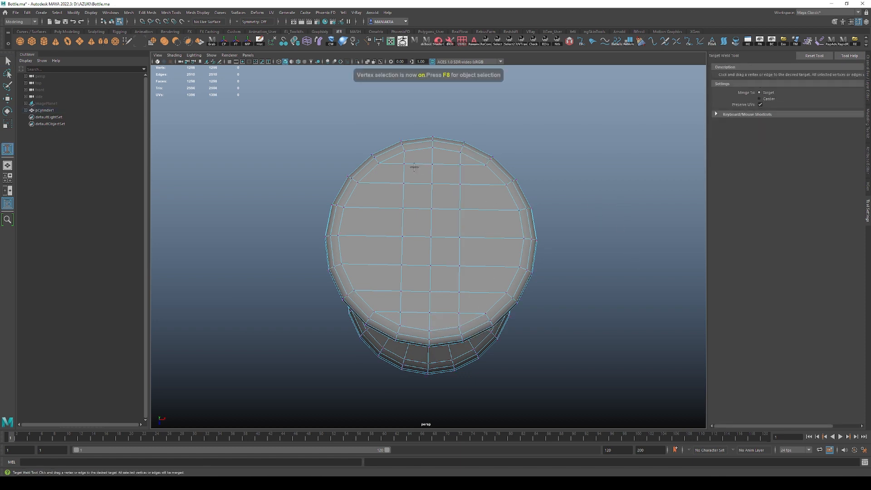
drag(361, 186, 361, 185)
key(ctrl+z)
key(ctrl+z)
key(ctrl+z)
key(q)
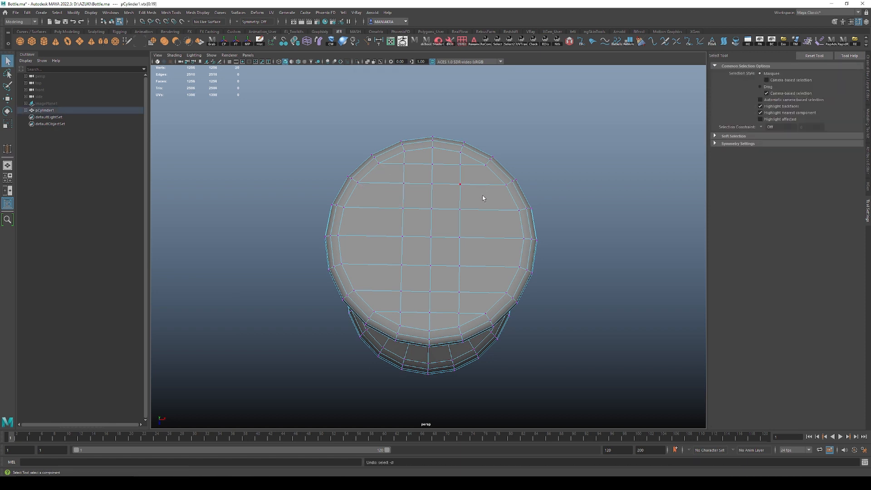
Cut an outermost line across the strips on each side of the cap, joining the rim vertices of the longer strips.
key(F8)
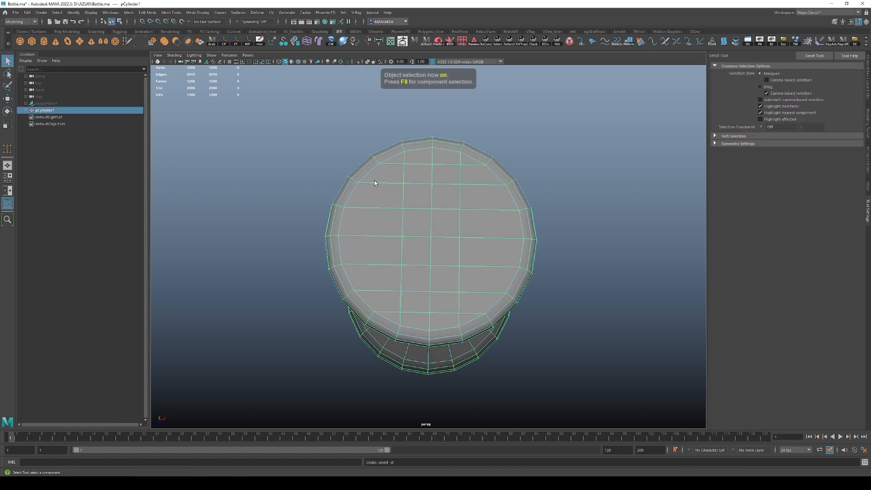
key(ctrl+shift+x)
click(358, 182)
click(353, 290)
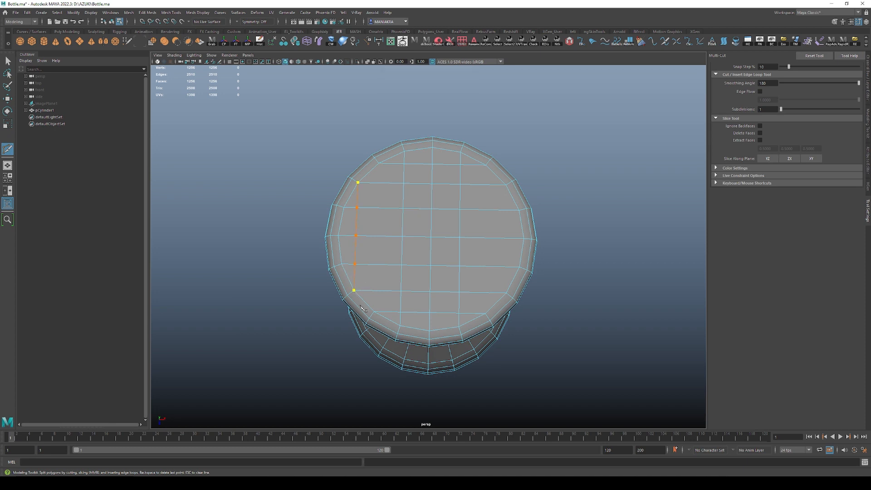
key(Return)
click(506, 185)
key(Return)
key(q)
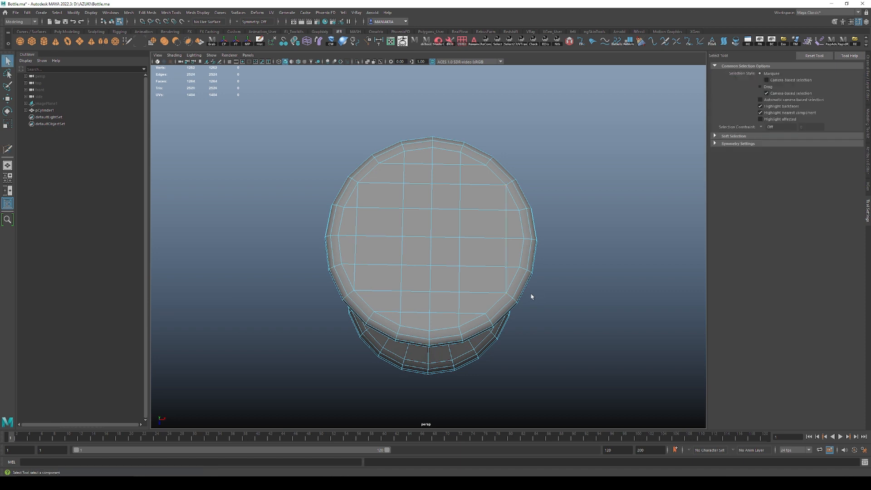
Cut one more line on each side of the cap, between the inner and outermost lines, joining opposite rim vertices.
key(F9)
key(y)
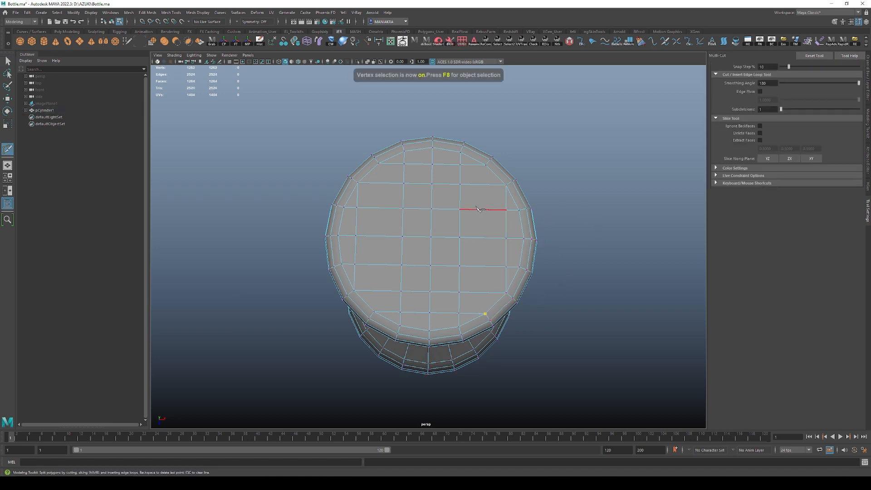
click(485, 314)
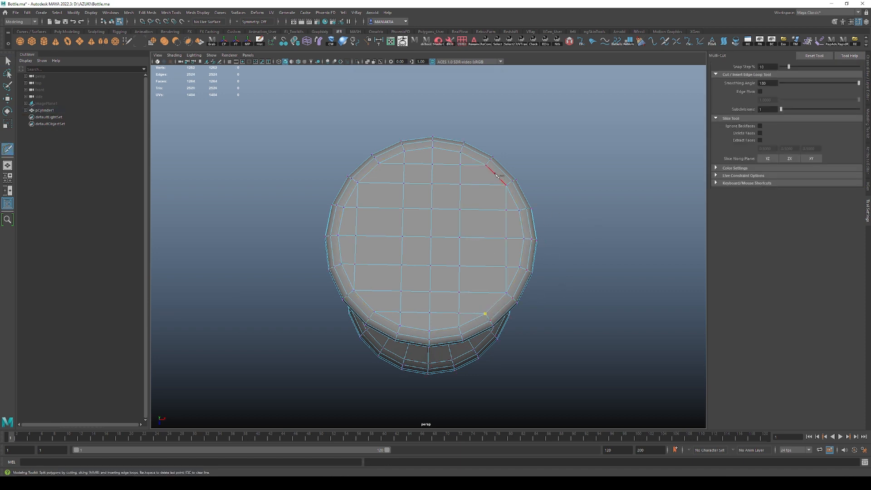
click(479, 163)
key(Return)
click(373, 312)
key(q)
Target-weld the vertices of the two outermost cut lines onto the adjacent rim vertices.
key(F9)
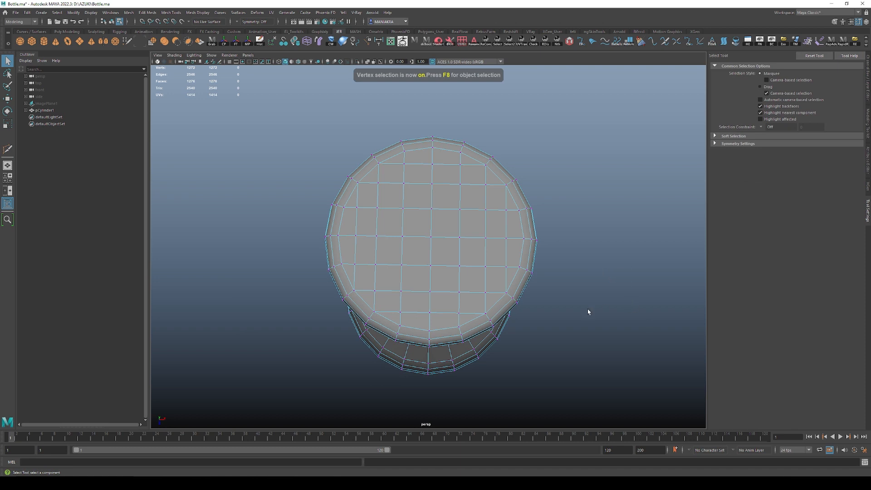
key(ctrl+shift+w)
drag(356, 236, 343, 264)
drag(509, 265, 520, 267)
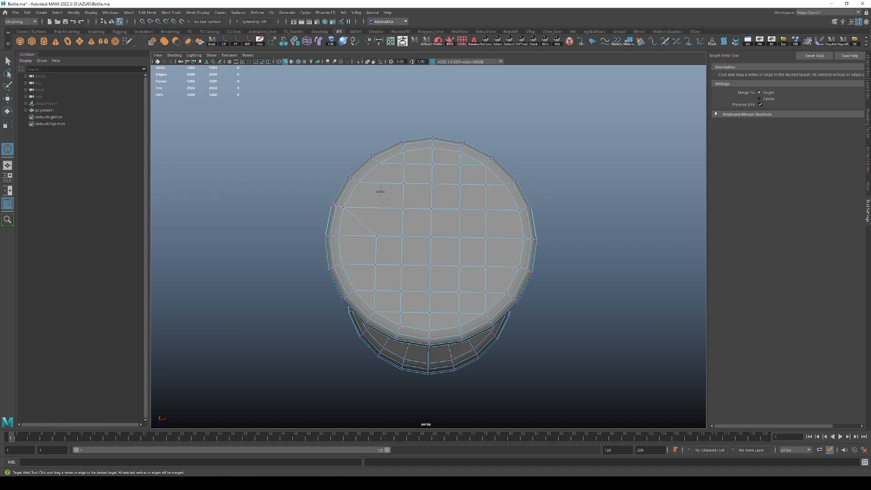
Try to weld the vertices of the next cut line on one side towards the rim, and undo those welds.
drag(404, 165, 383, 163)
key(ctrl+z)
key(ctrl+z)
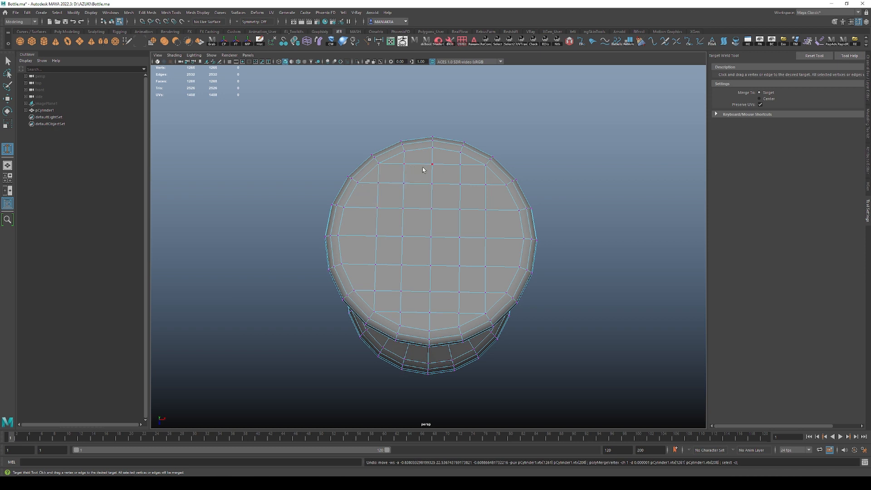
Delete the edges of the unwelded cut line nearest the rim on both sides of the cap.
key(q)
key(F10)
click(388, 248)
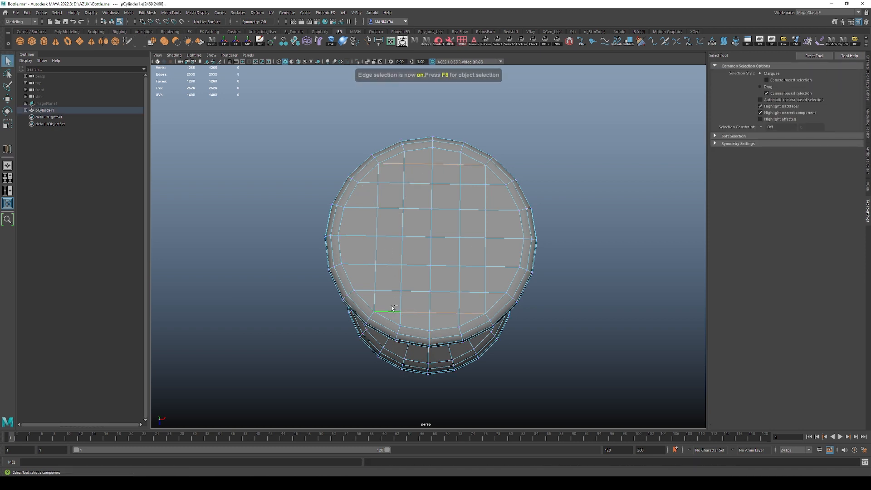
key(Delete)
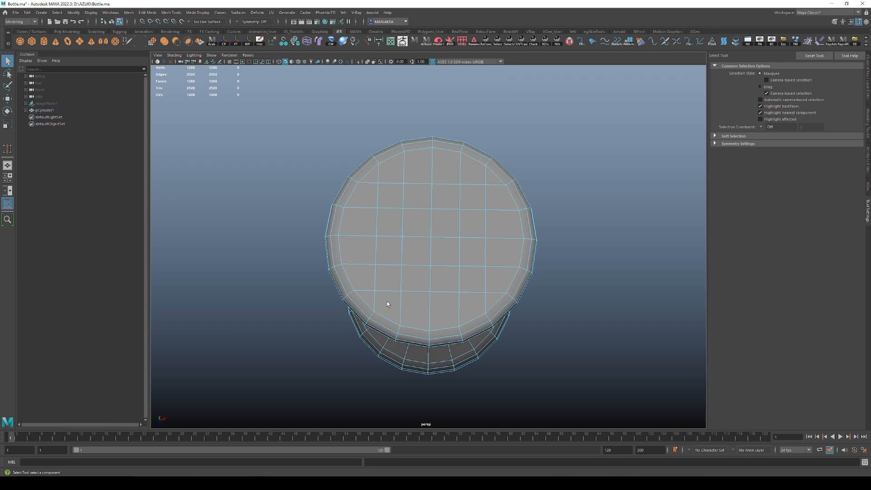
Try to target-weld a rim vertex of the outer cut line to the neighbouring grid vertex, and undo the weld.
alt+drag(480, 253, 477, 243)
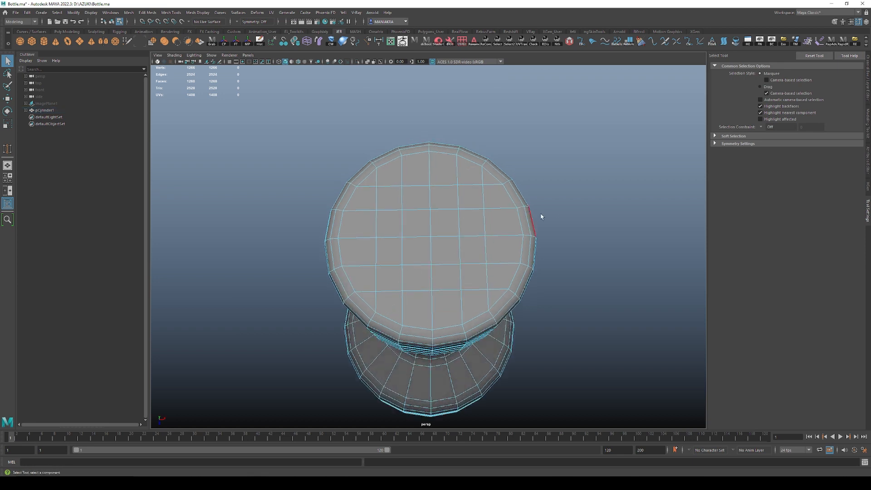
key(F9)
key(y)
drag(354, 188, 354, 188)
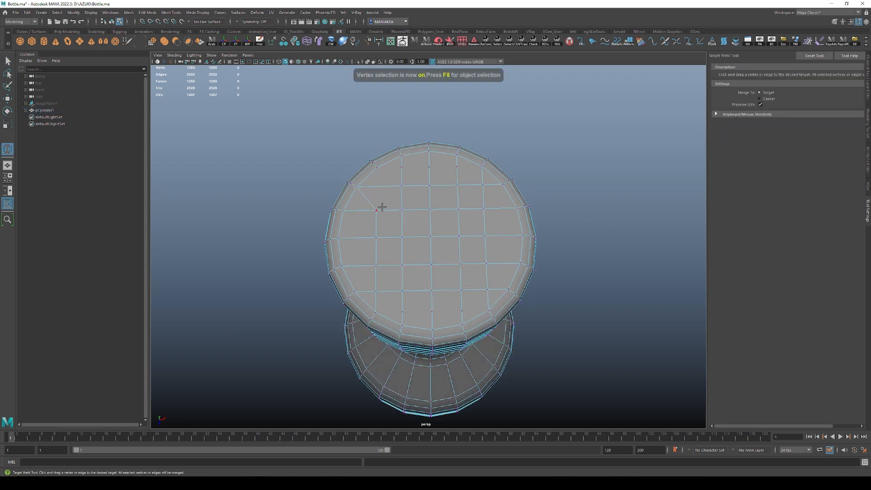
key(ctrl+z)
Delete the outermost strip-border edges on both sides of the cap, running perpendicular to the cut lines.
key(q)
key(F10)
double_click(377, 200)
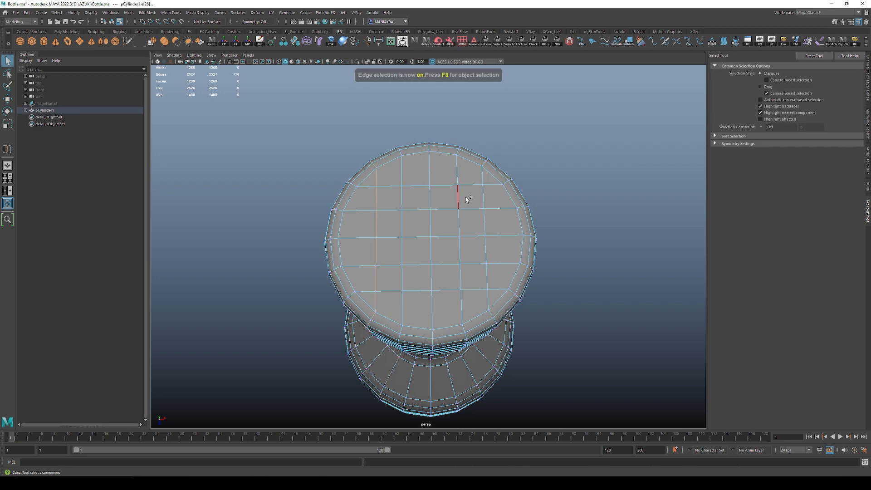
click(380, 199)
shift+click(377, 179)
shift+click(380, 222)
shift+click(380, 267)
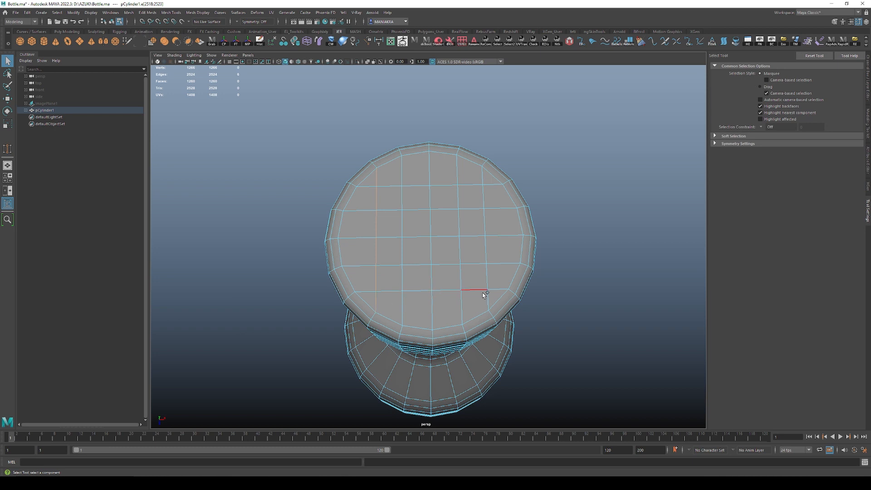
shift+click(487, 278)
shift+click(486, 249)
shift+click(484, 223)
shift+click(482, 196)
key(Delete)
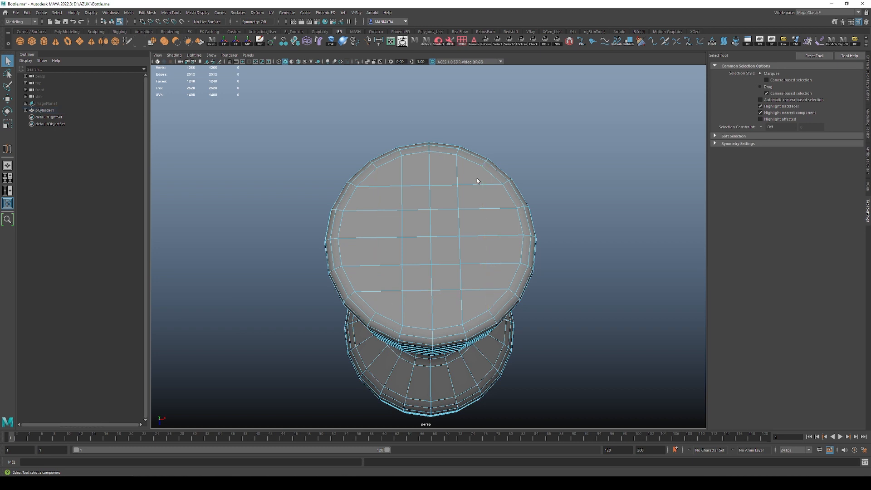
Inspect the smoothed cap from several angles, and undo the deletion of the outermost strip-border edges.
key(F8)
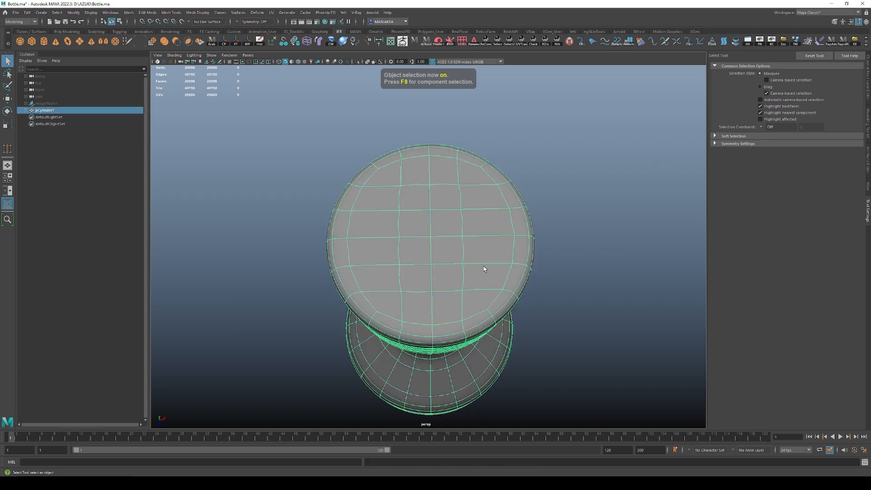
alt+drag(495, 265, 521, 255)
alt+drag(575, 253, 613, 243)
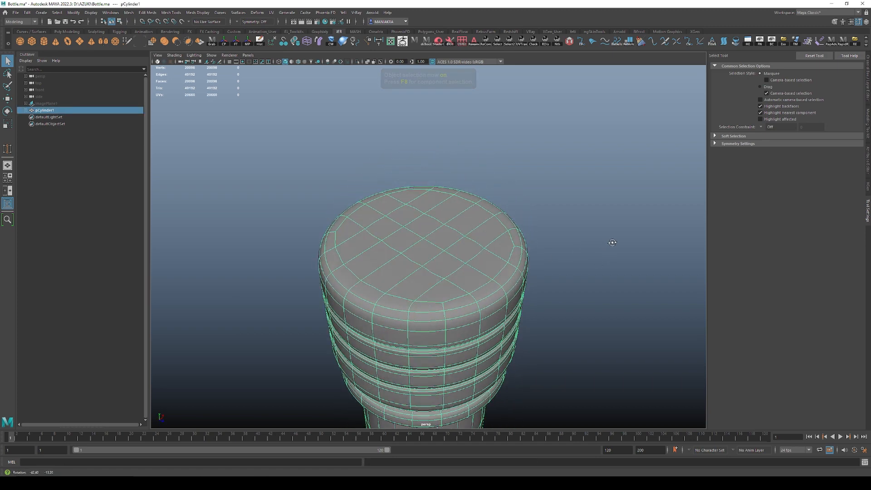
alt+drag(536, 257, 478, 261)
key(F9)
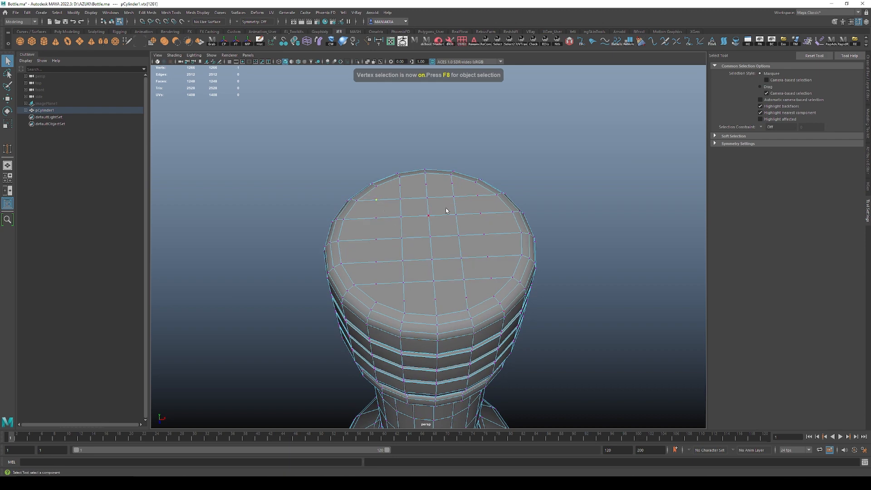
key(F8)
click(599, 200)
click(491, 235)
key(ctrl+z)
key(ctrl+z)
key(ctrl+z)
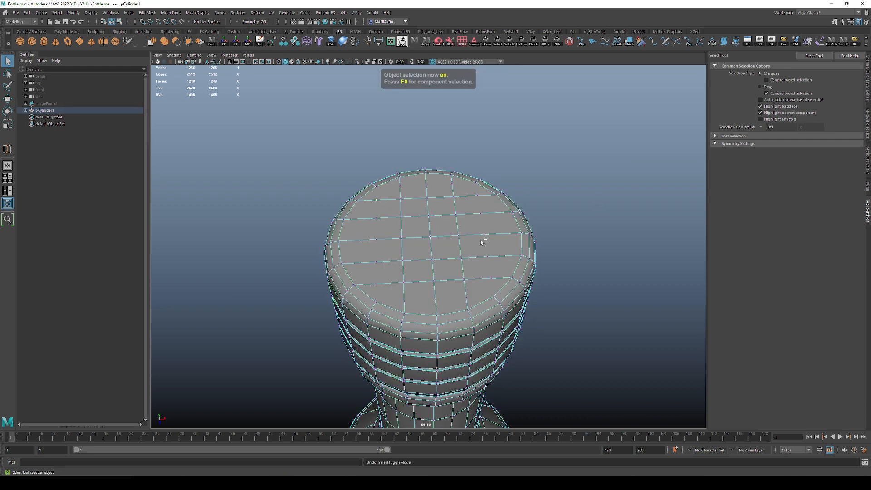
key(ctrl+z)
key(ctrl+z)
key(ctrl+z)
key(ctrl+z)
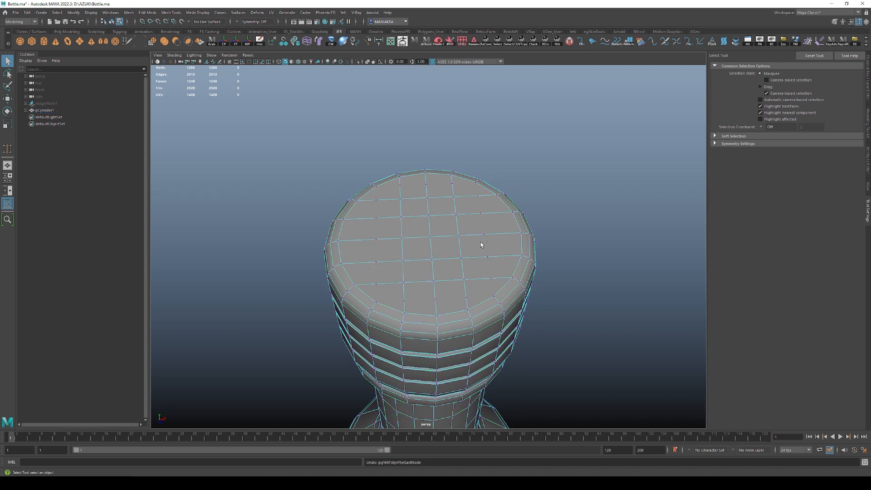
Delete the outermost strip-border line on one side of the cap together with its vertices.
key(F10)
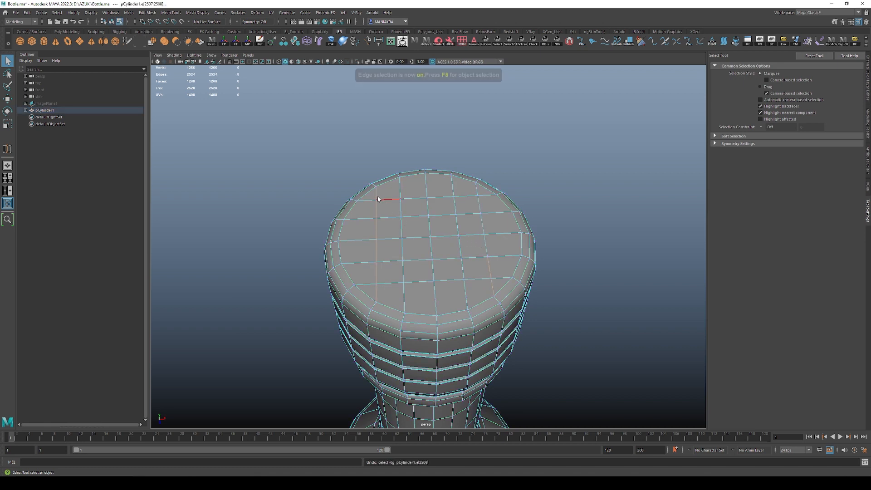
click(377, 195)
shift+click(378, 207)
shift+click(379, 228)
shift+click(379, 249)
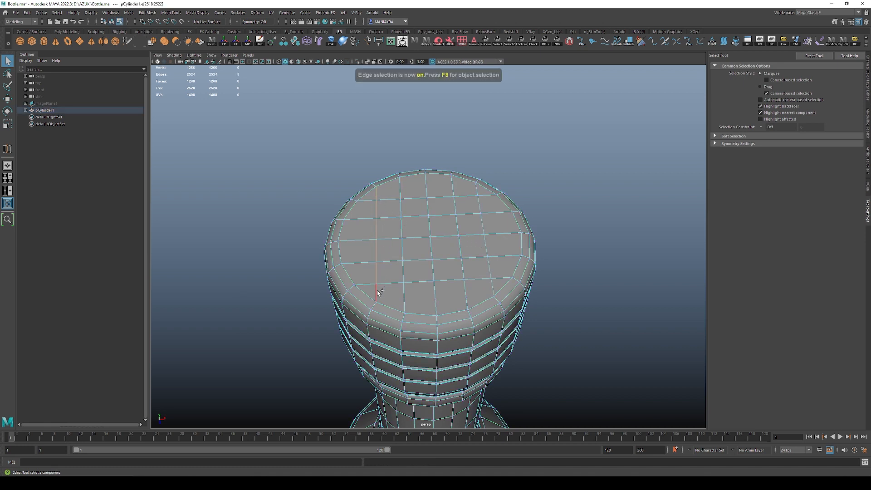
key(Delete)
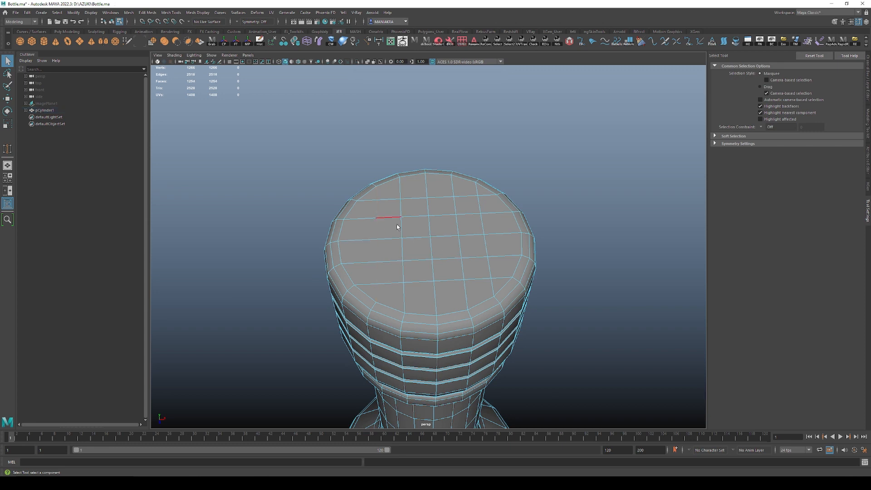
key(F9)
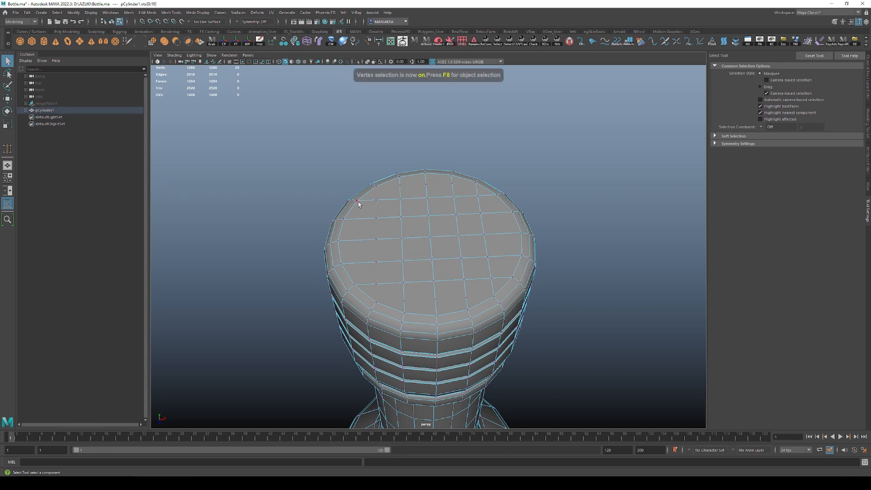
scroll(391, 220, up, 4)
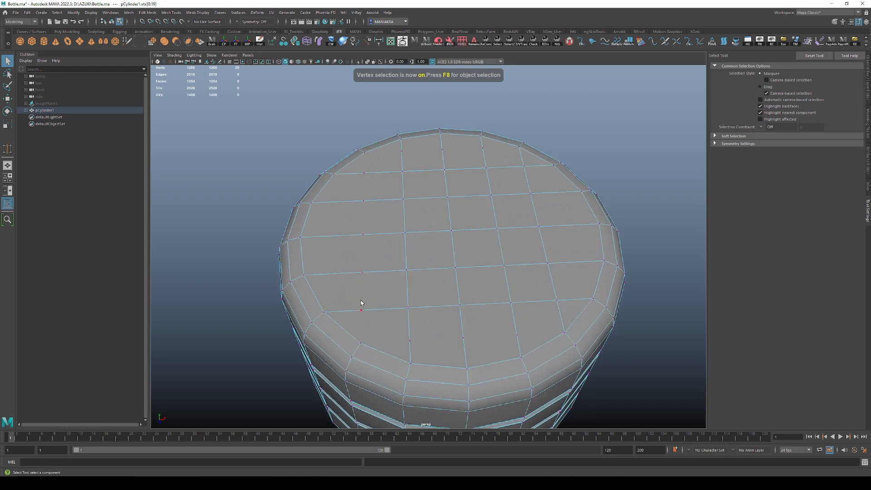
key(ctrl+z)
key(ctrl+z)
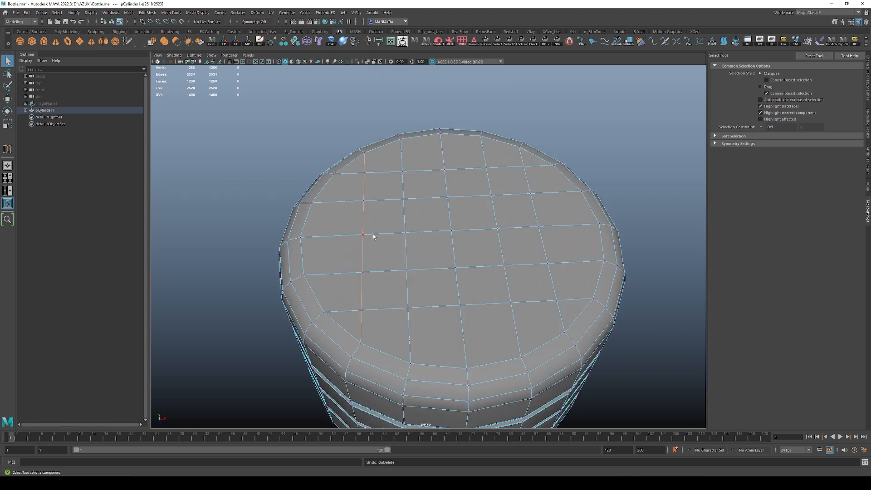
key(F10)
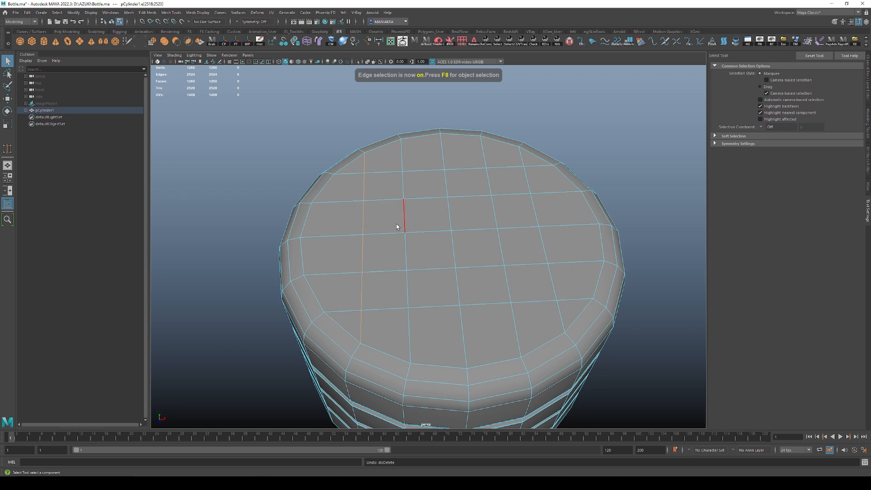
key(Delete)
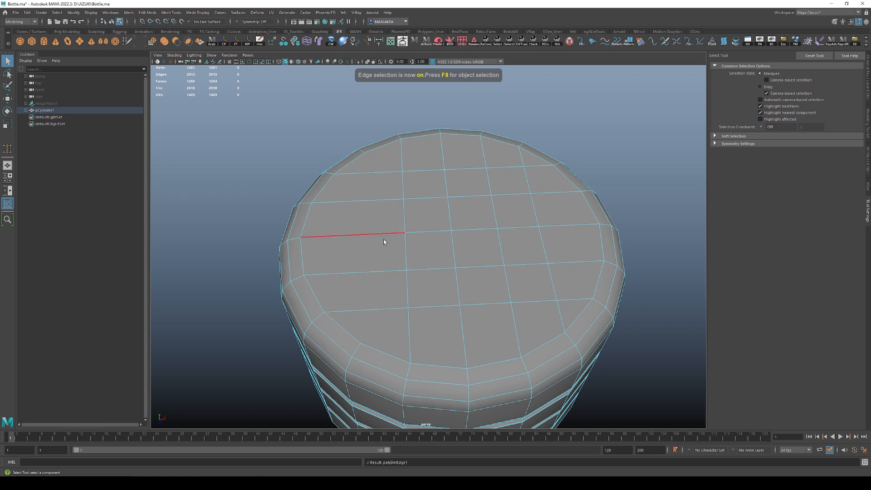
Delete the leftover vertices near both ends of the three middle strip lines on the cap.
key(F9)
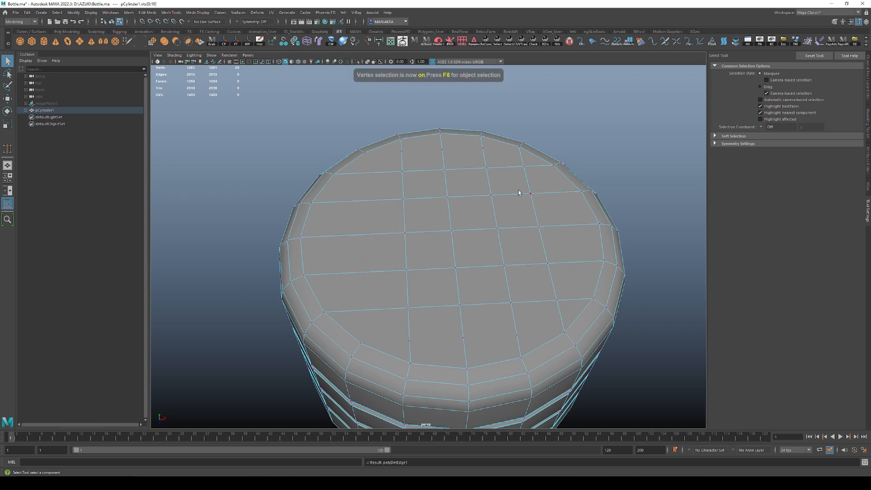
click(402, 150)
shift+click(443, 149)
shift+click(482, 148)
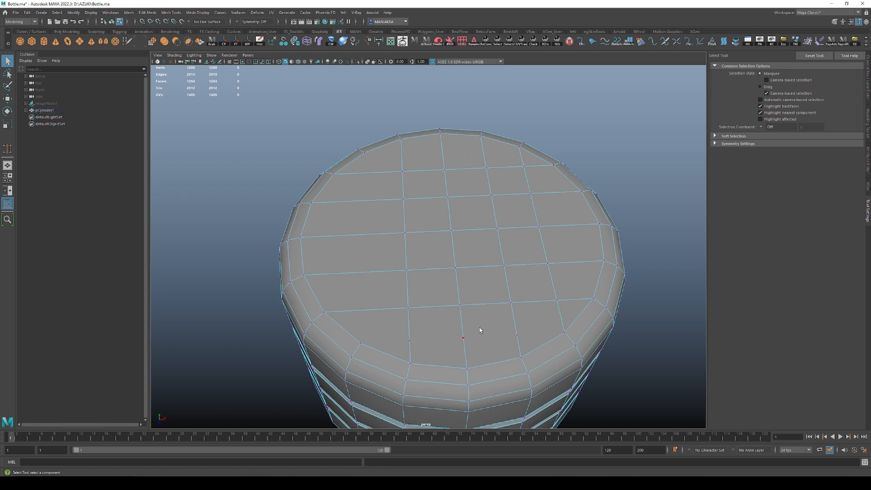
click(513, 336)
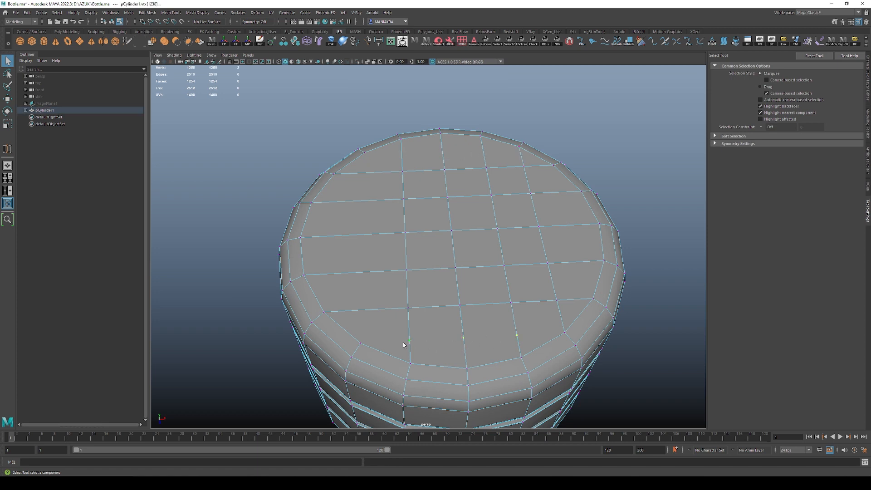
key(Delete)
Delete the matching outermost strip-border line on the opposite side of the cap, and show the bottle with smooth preview.
key(F10)
click(523, 159)
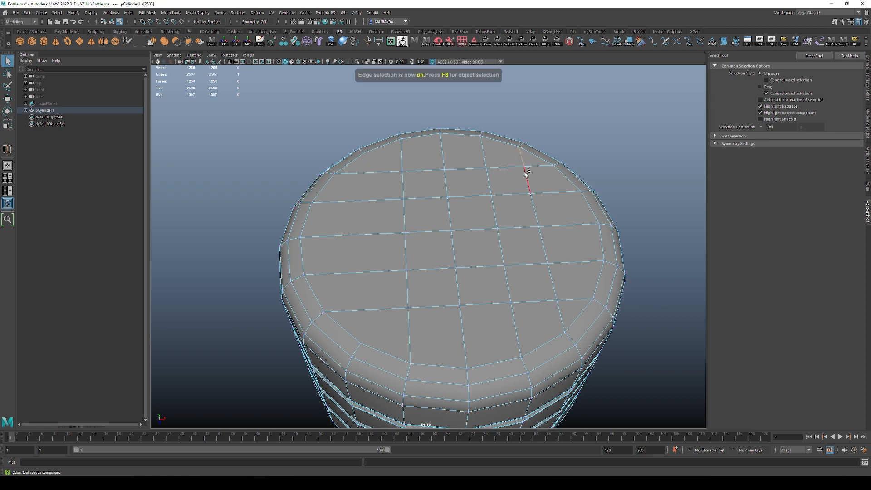
shift+click(542, 244)
key(F8)
key(3)
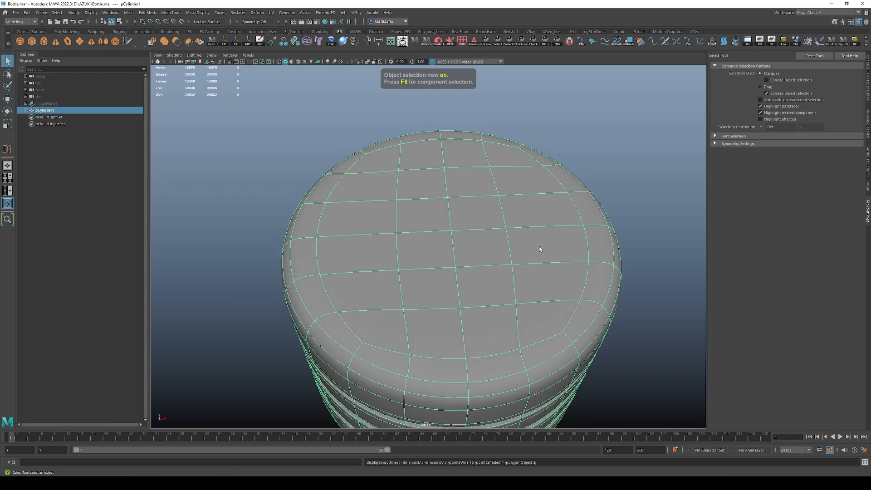
Frame the whole bottle to check its shape, and save the scene file.
key(1)
key(f)
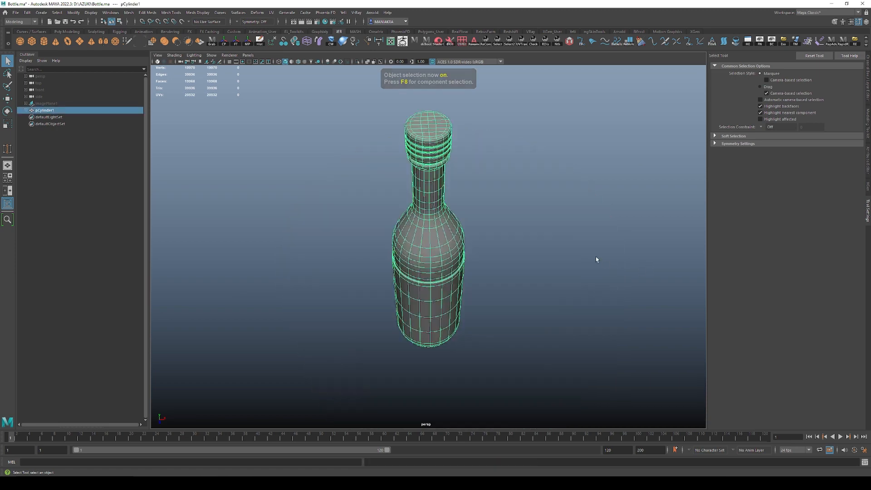
click(596, 257)
alt+drag(501, 281, 482, 223)
click(444, 279)
alt+drag(443, 279, 445, 319)
key(ctrl+s)
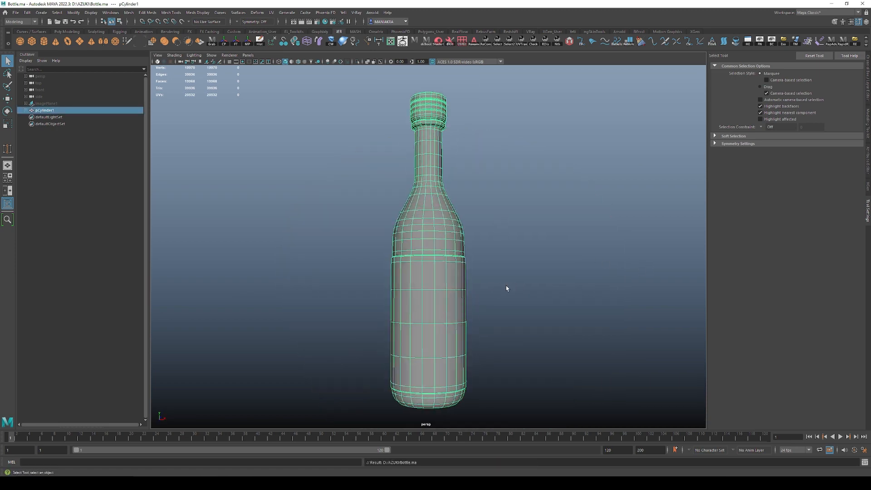
Unhide the reference image plane, and show the grid in the perspective view.
alt+right_drag(507, 289, 447, 278)
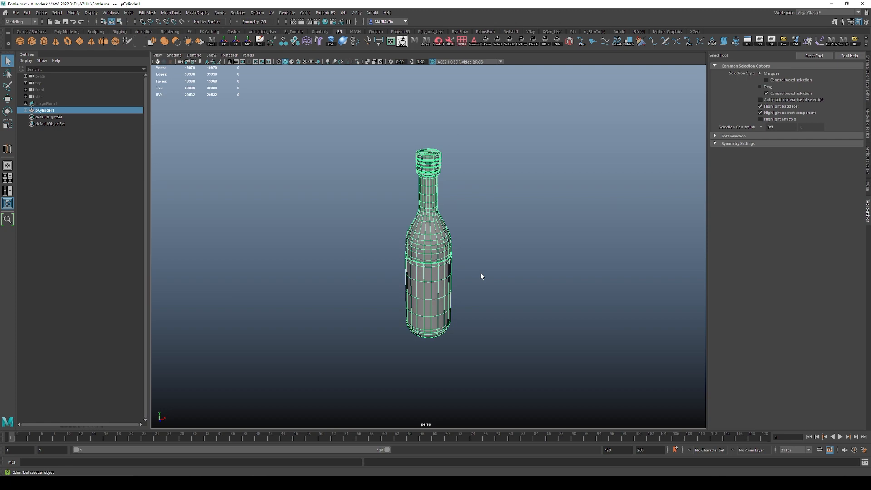
key(space)
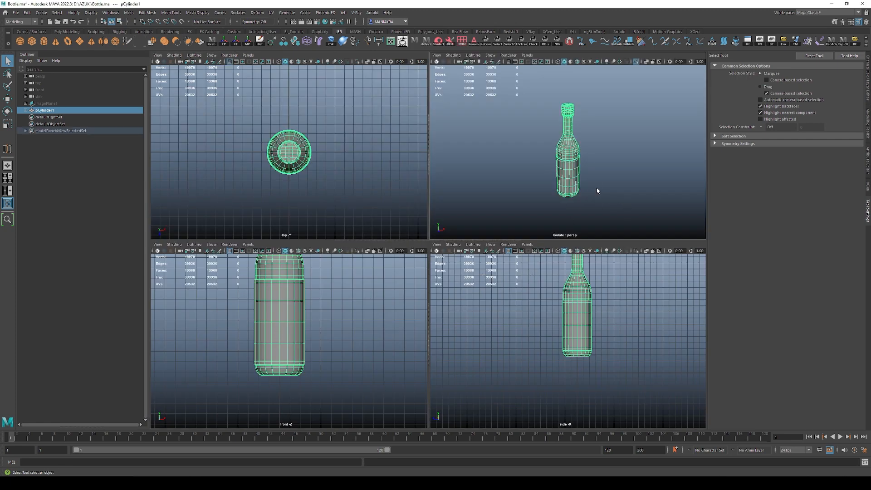
key(space)
alt+right_drag(512, 181, 524, 269)
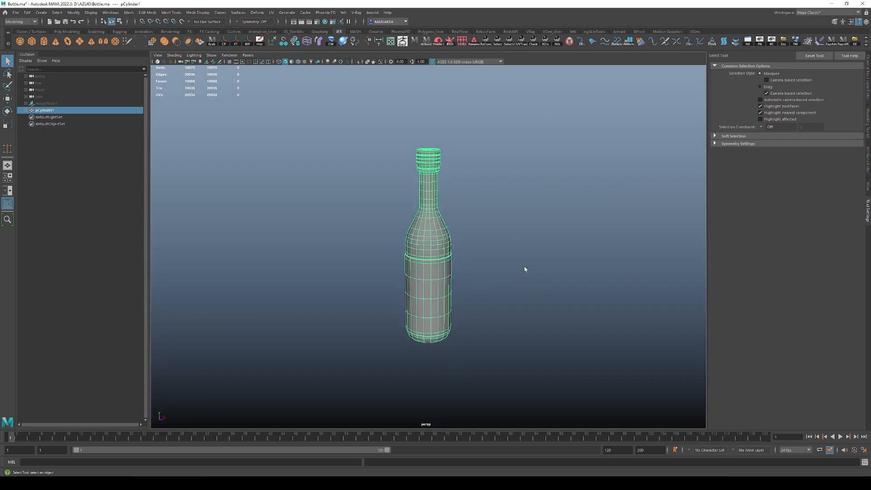
click(63, 103)
key(h)
alt+drag(447, 221, 436, 281)
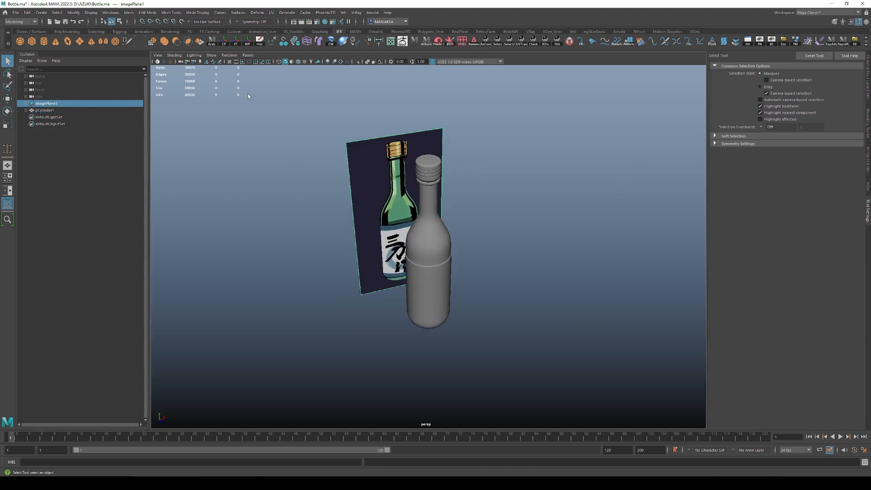
alt+right_drag(299, 125, 263, 125)
alt+drag(408, 218, 459, 161)
Select the bottle for moving and compare its base with the ground grid and reference image in perspective and front views.
click(444, 286)
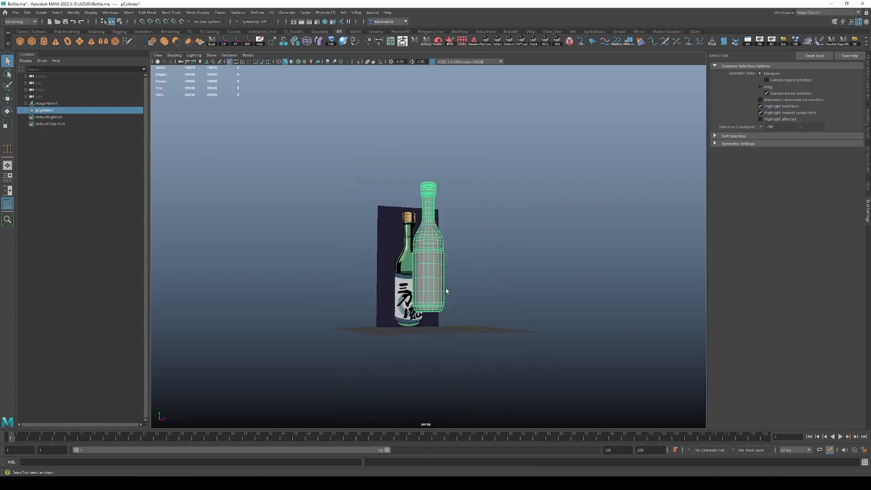
key(w)
alt+right_drag(445, 288, 445, 399)
alt+drag(446, 399, 400, 354)
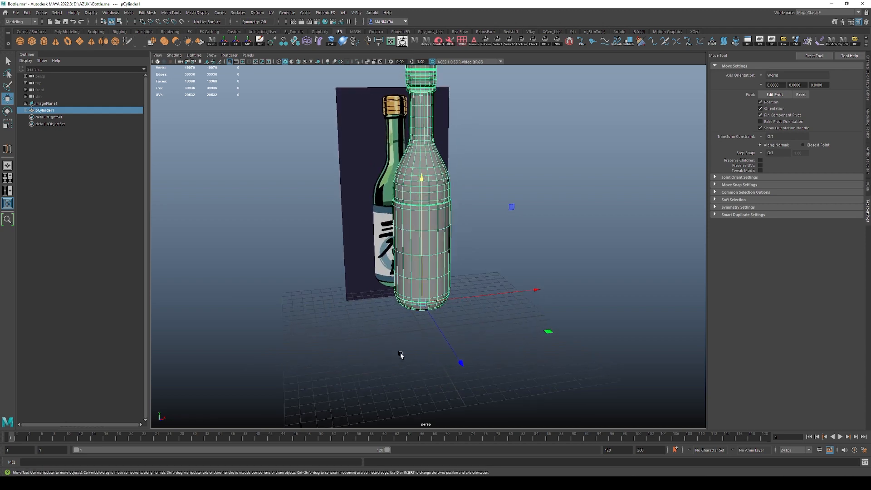
key(space)
key(space)
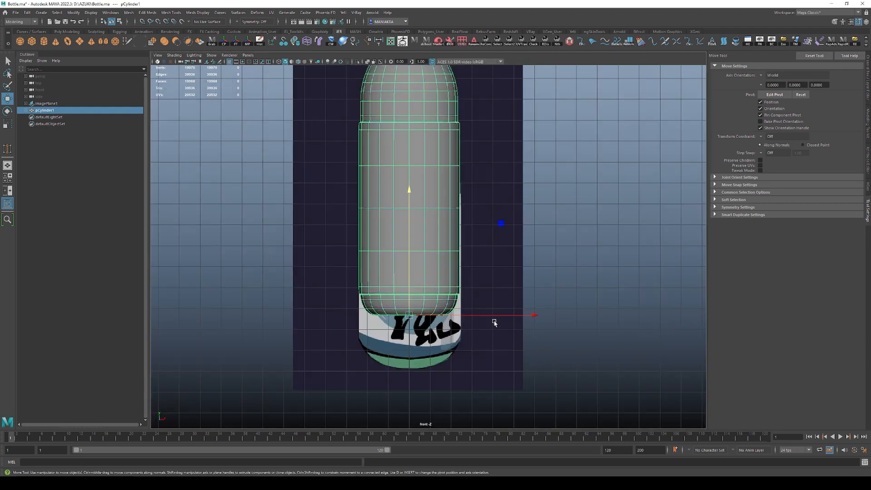
key(space)
alt+drag(633, 227, 593, 171)
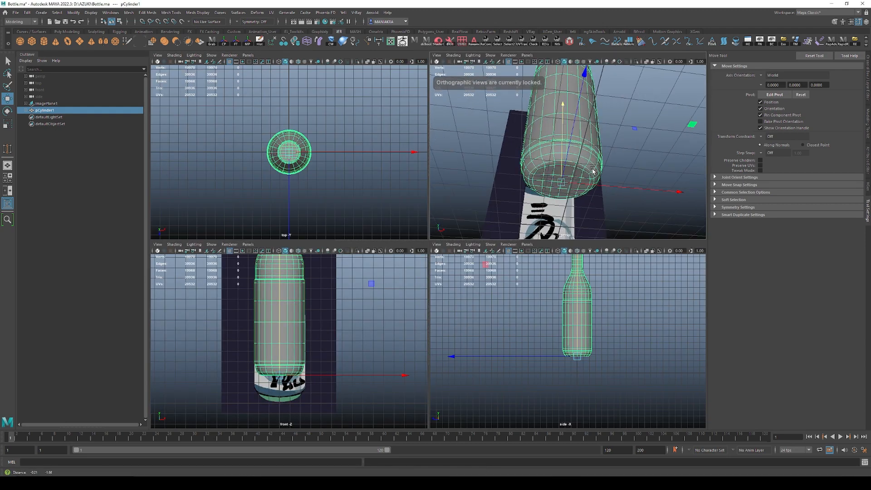
key(q)
alt+right_drag(593, 171, 553, 182)
key(F9)
click(559, 190)
key(b)
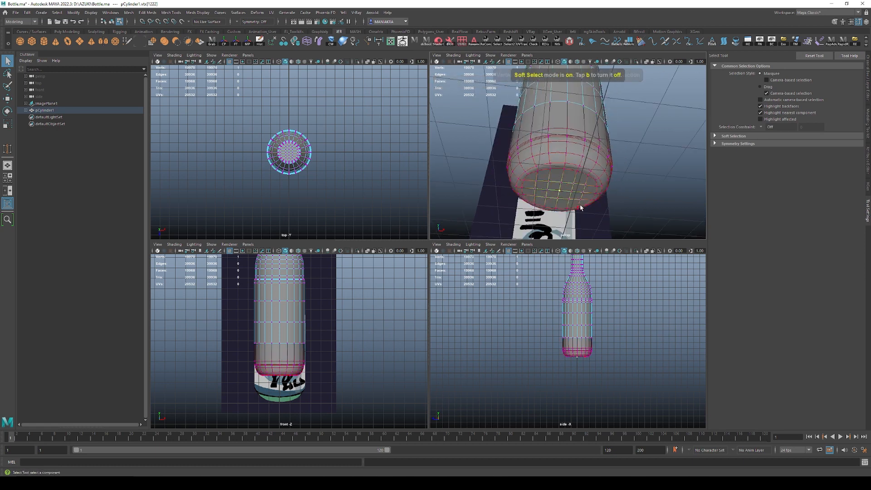
key(b)
key(1)
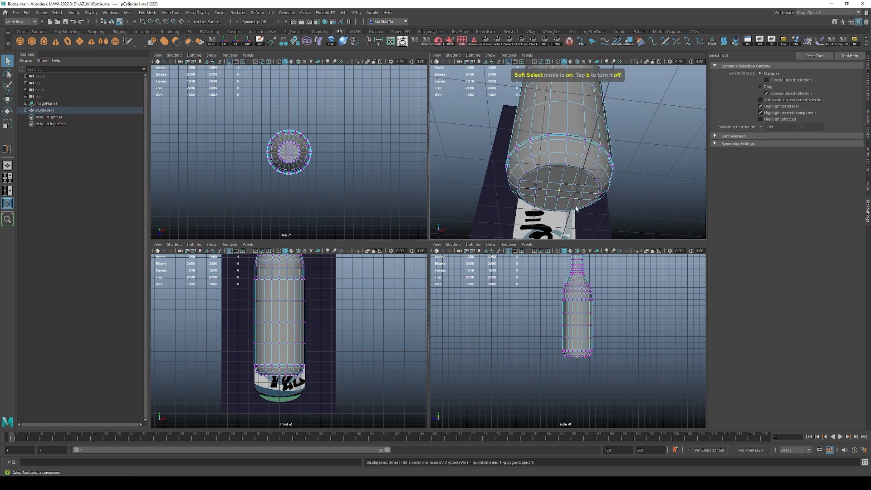
Try to push the four center faces of the bottle's base inward, using soft selection with a reduced falloff radius.
alt+drag(578, 209, 550, 182)
key(F11)
click(545, 162)
shift+click(546, 170)
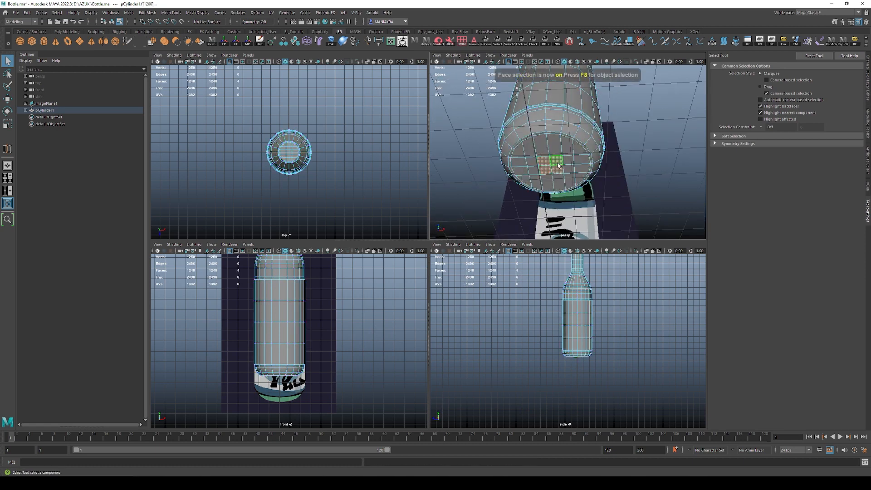
key(space)
scroll(593, 190, up, 3)
key(b)
alt+drag(501, 245, 497, 251)
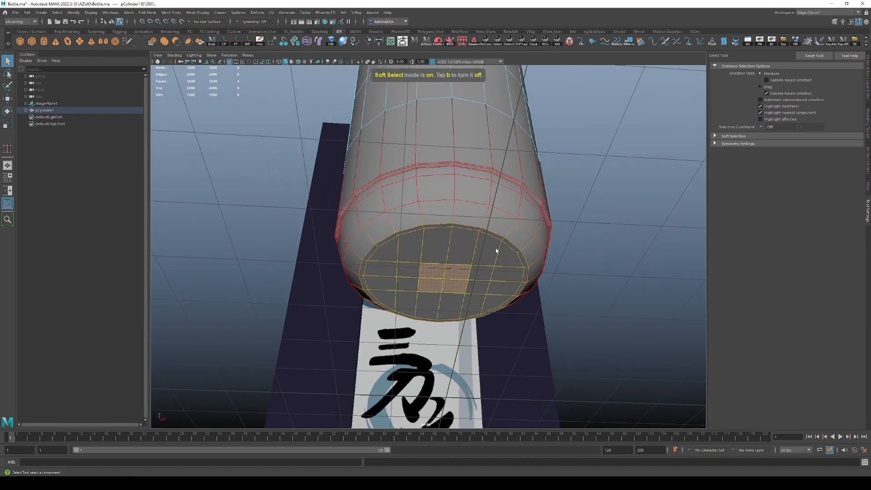
click(727, 137)
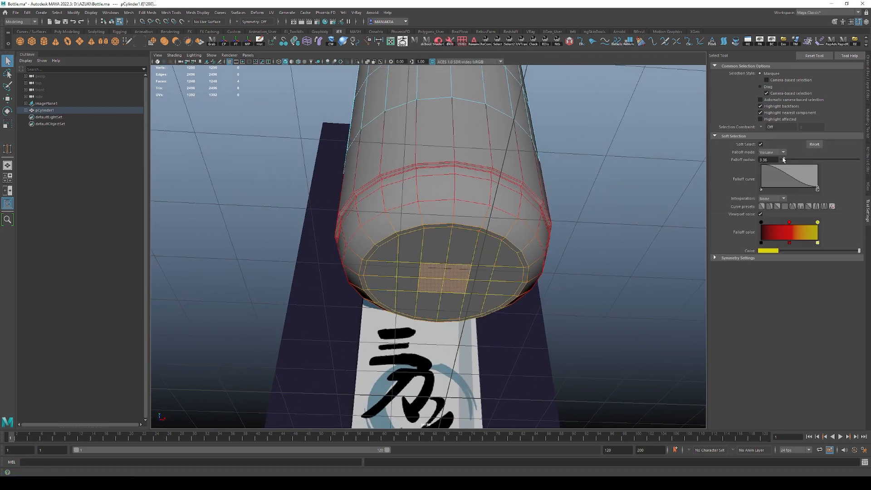
drag(785, 160, 782, 161)
key(w)
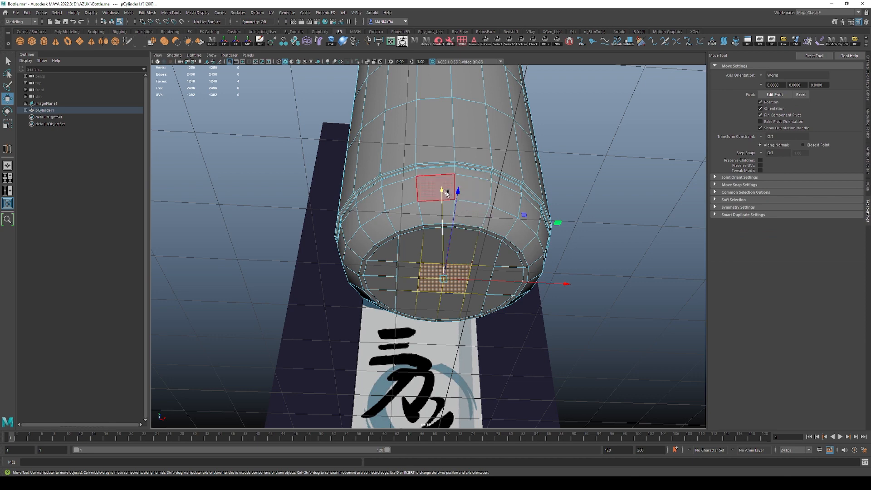
drag(447, 193, 441, 187)
key(ctrl+z)
key(q)
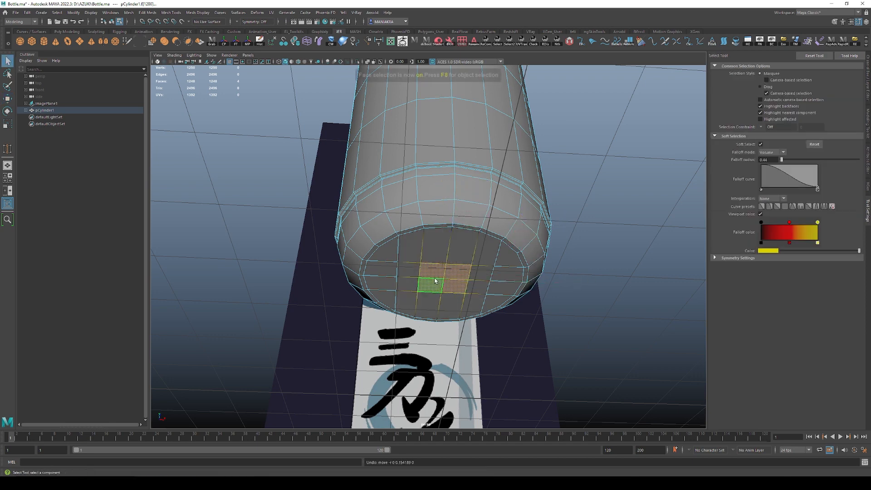
Return to object selection and display the bottle without smooth preview.
alt+drag(436, 280, 444, 254)
key(F8)
click(606, 307)
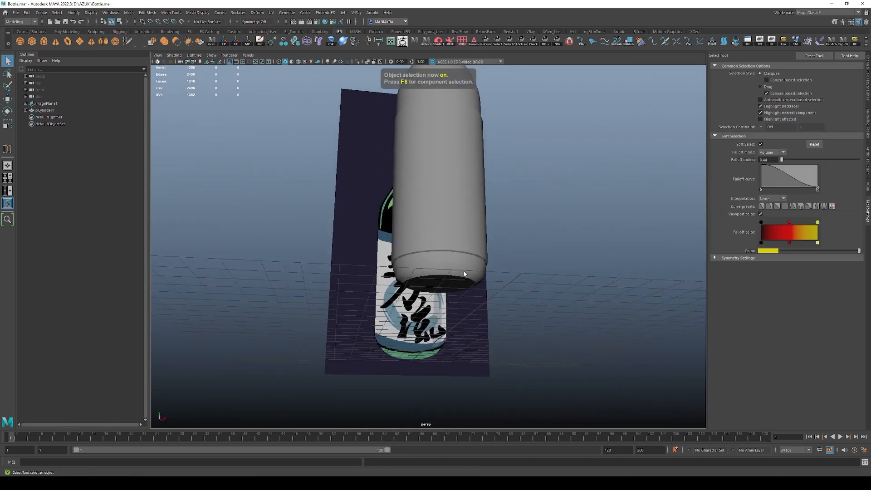
click(465, 274)
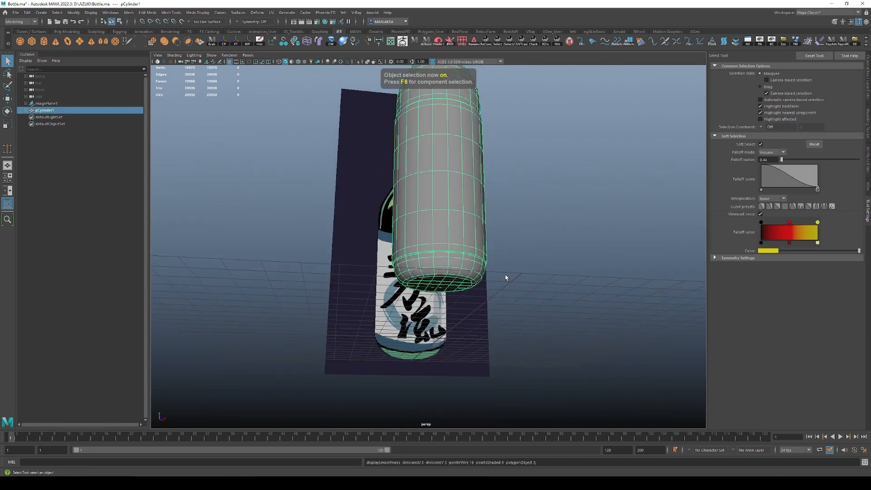
click(587, 270)
scroll(456, 268, up, 3)
click(455, 267)
key(1)
alt+drag(455, 266, 492, 311)
Hide the reference image plane and lower the bottle in the front view until its base rests on the ground grid.
key(w)
alt+middle_drag(493, 311, 508, 288)
alt+right_drag(508, 288, 431, 296)
alt+drag(431, 297, 492, 269)
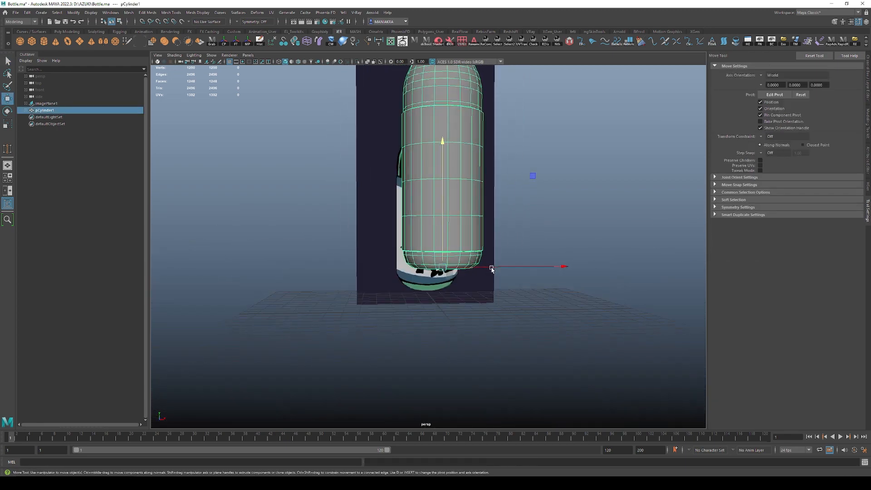
key(space)
alt+middle_drag(294, 364, 300, 337)
key(space)
alt+middle_drag(444, 279, 441, 292)
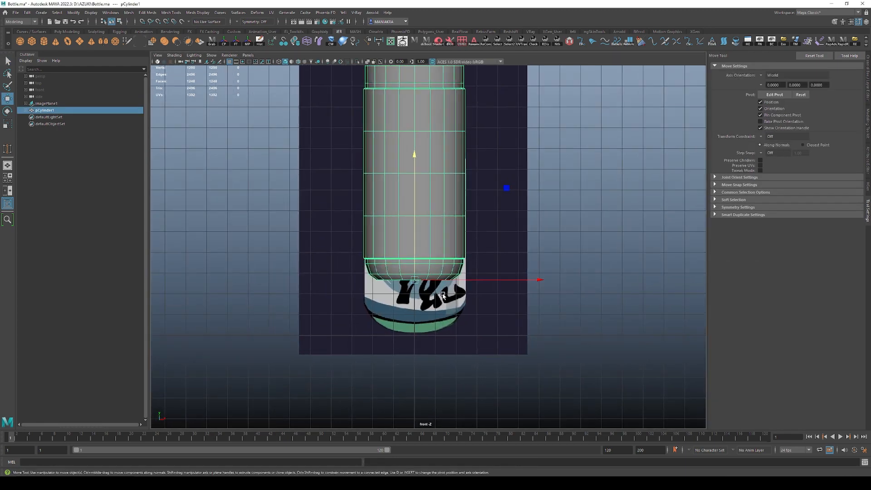
click(528, 255)
key(h)
click(446, 221)
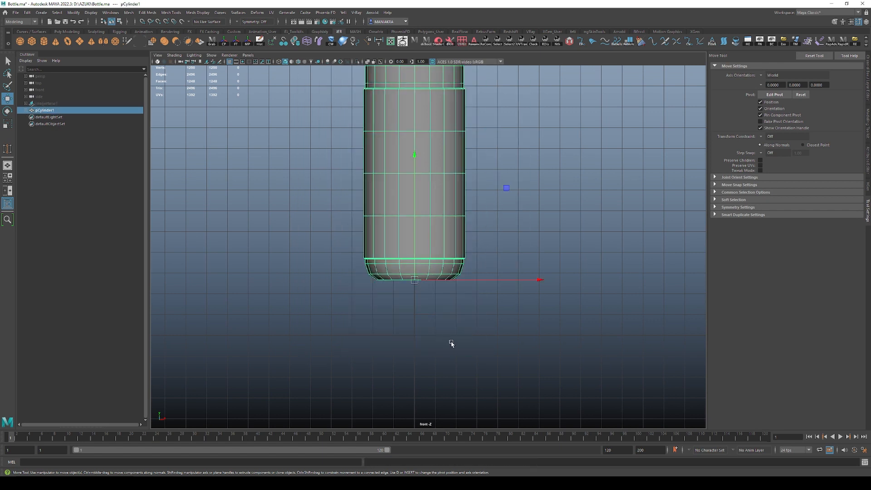
drag(416, 158, 426, 330)
Try to scale the bottle in the perspective view, and reselect it as an object.
key(space)
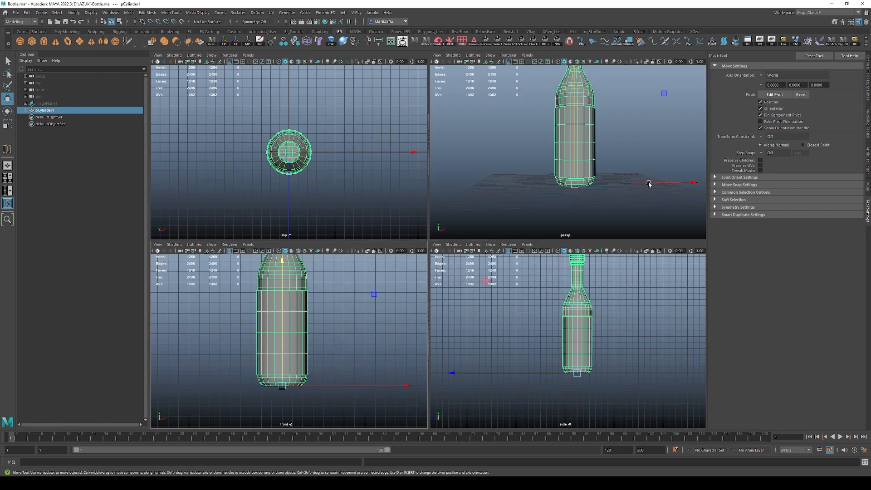
key(f)
scroll(590, 180, down, 5)
alt+drag(576, 181, 649, 168)
key(r)
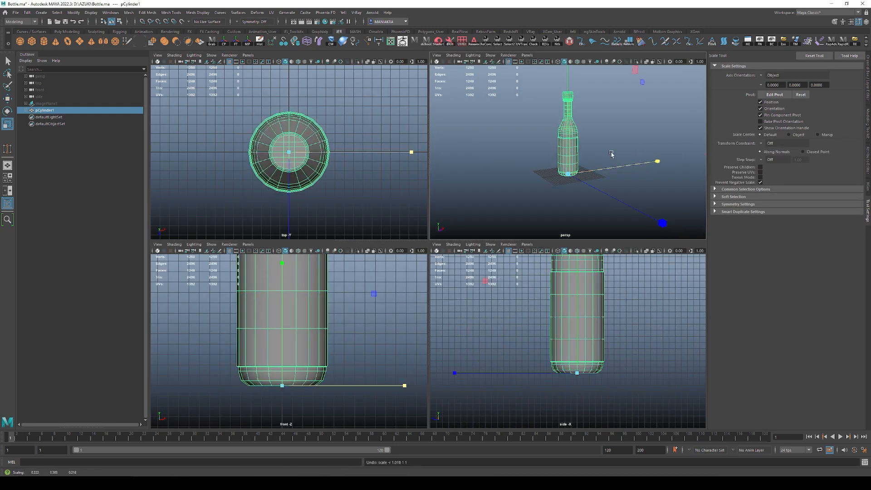
key(q)
click(610, 152)
click(567, 150)
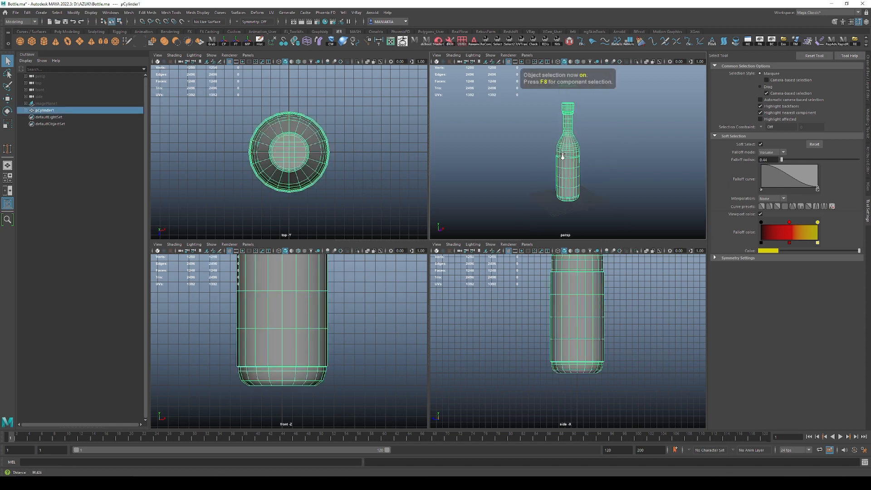
Show the bottle's channel values and freeze its transformations.
key(space)
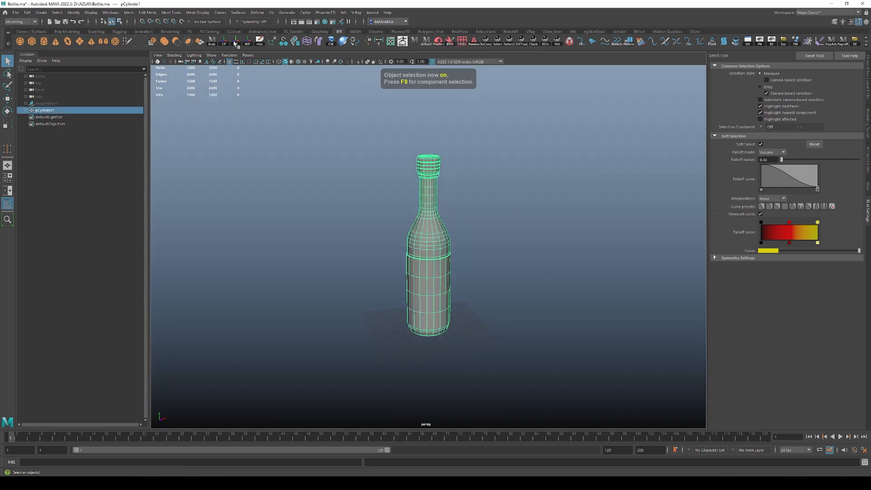
click(236, 42)
key(ctrl+a)
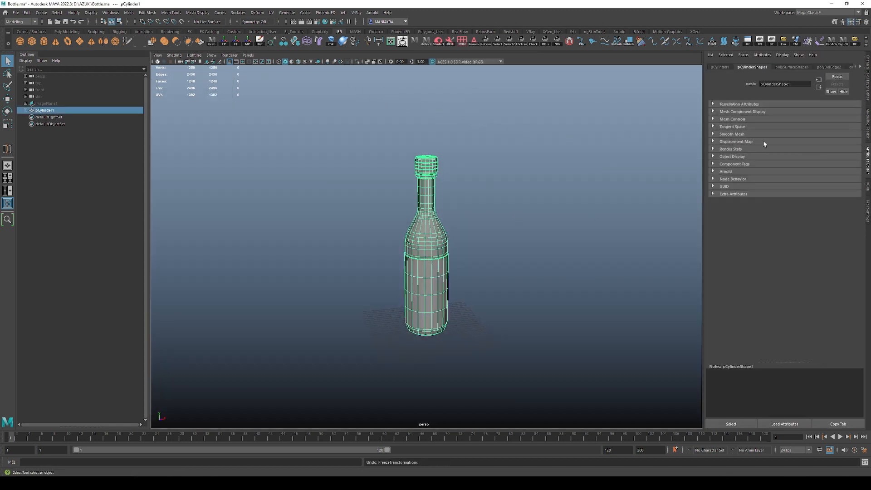
click(869, 86)
key(w)
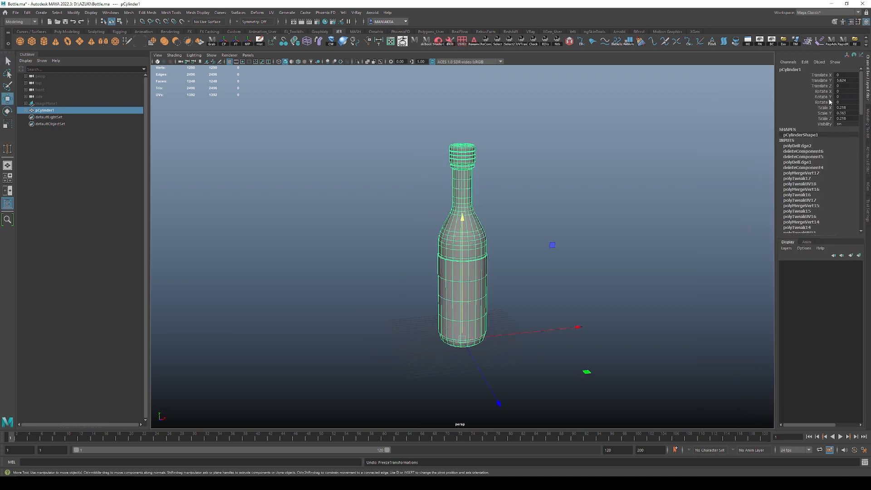
click(236, 42)
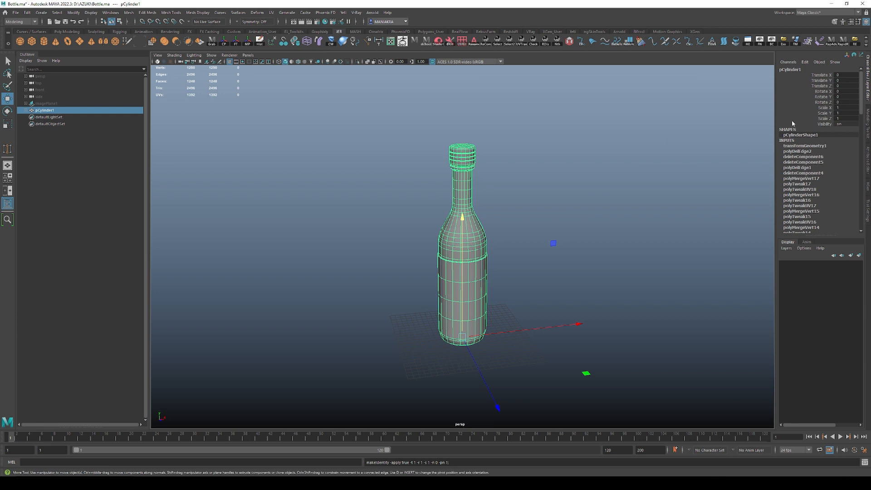
Delete the bottle's construction history, save the scene, and reselect the bottle as an object.
click(259, 42)
key(q)
key(F8)
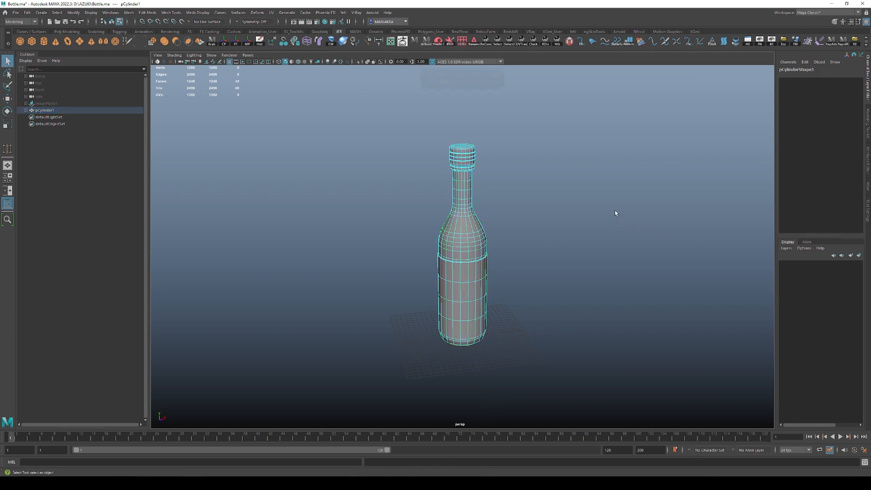
key(F8)
click(553, 222)
click(483, 247)
scroll(536, 237, up, 3)
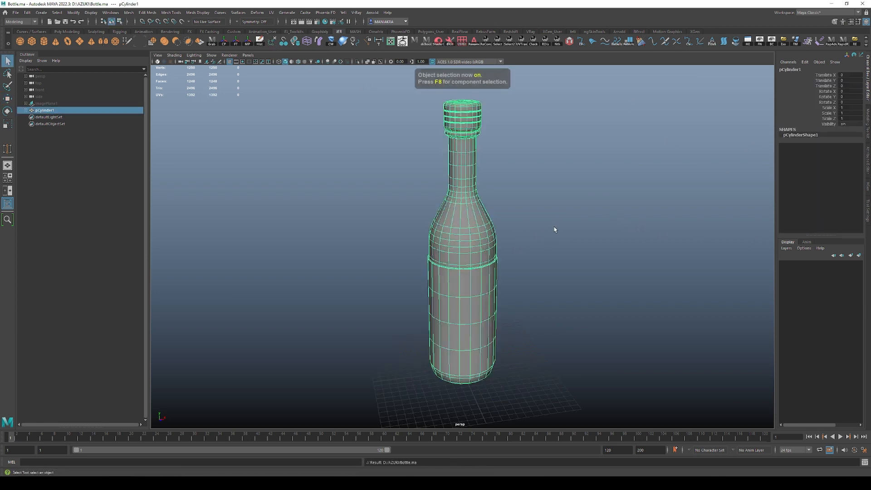
click(554, 230)
scroll(569, 229, down, 3)
click(449, 216)
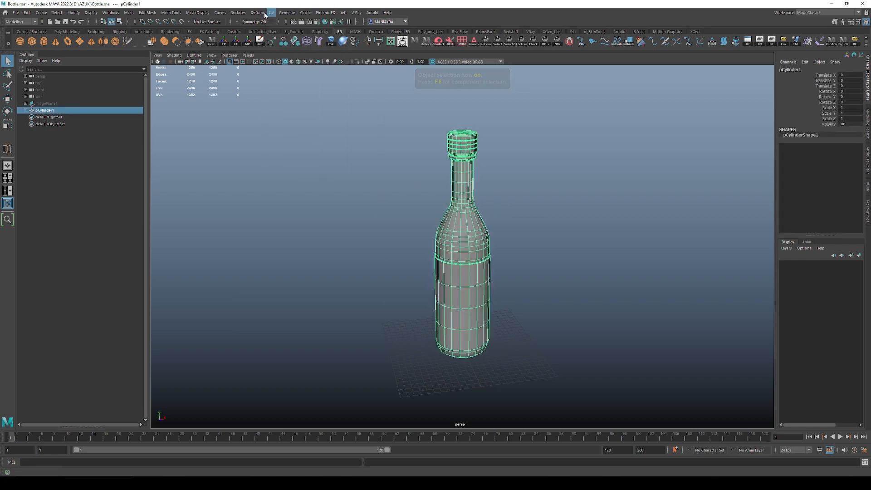
Open the UV Editor for the bottle and examine the cap-top and base shells.
click(270, 12)
click(284, 32)
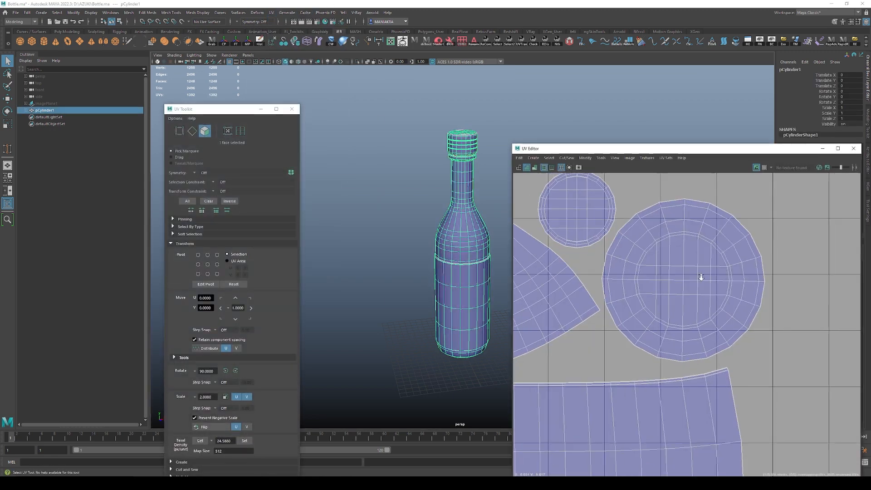
alt+right_drag(701, 278, 766, 386)
double_click(652, 232)
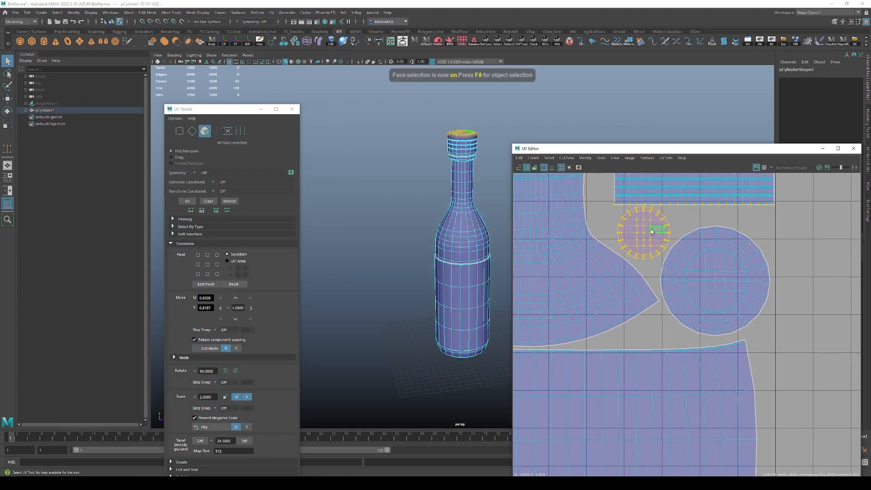
double_click(790, 223)
alt+right_drag(767, 272, 794, 353)
alt+middle_drag(692, 296, 728, 332)
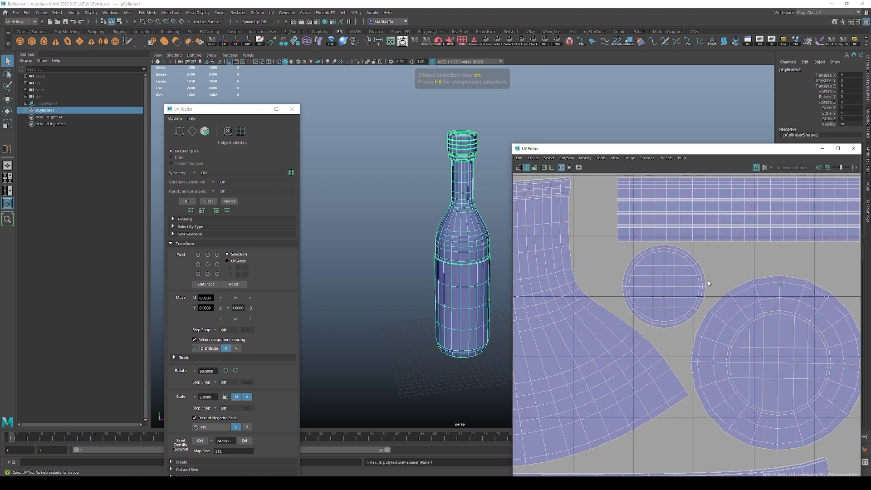
Check the bottle's UV shells with the distortion display, and restore the plain shaded shell display.
click(543, 169)
click(534, 168)
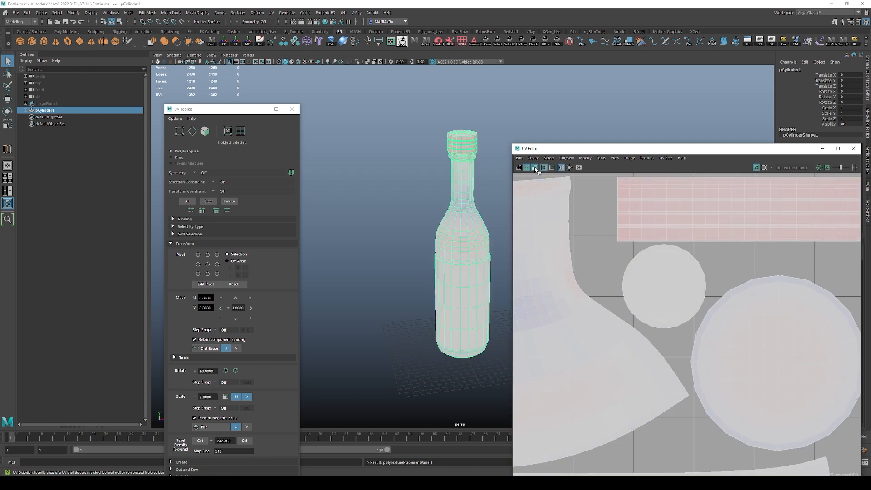
click(535, 168)
click(527, 167)
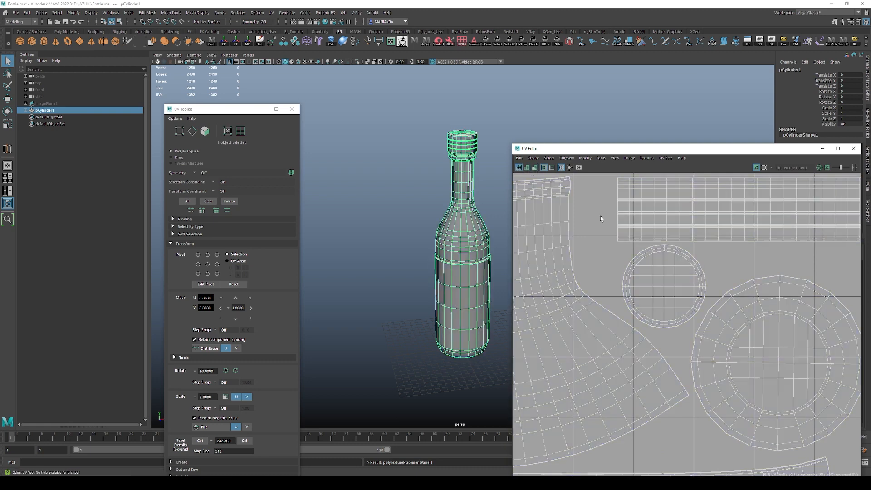
click(527, 167)
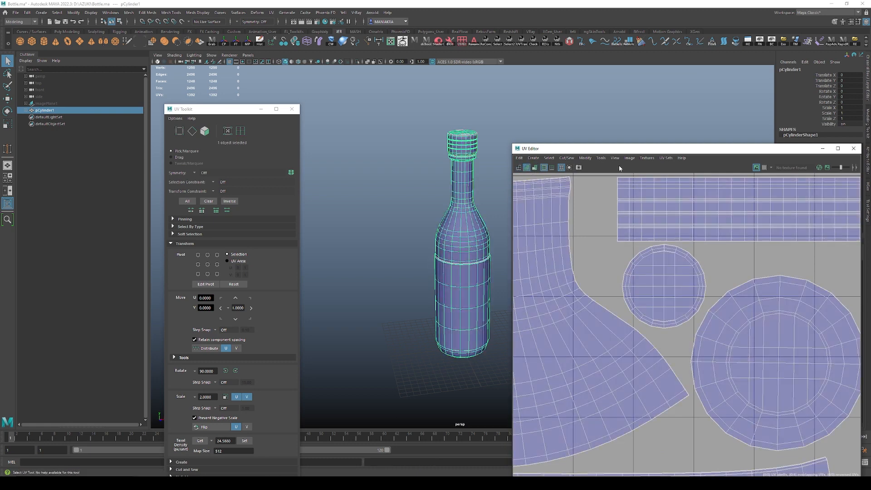
Sew the open seam edges inside the cap-top UV shell with the Sew UV tool.
click(601, 158)
click(630, 289)
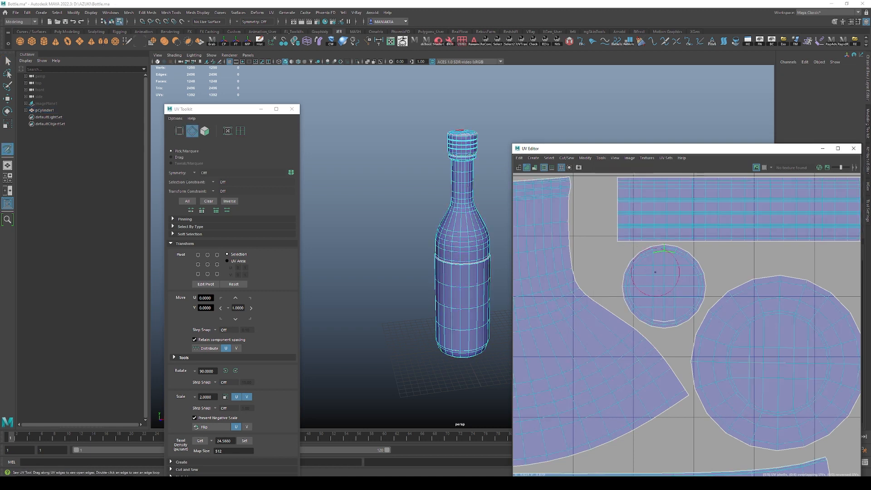
drag(649, 276, 662, 271)
key(q)
key(F11)
Unfold the complete cap-top and base UV shells.
double_click(672, 282)
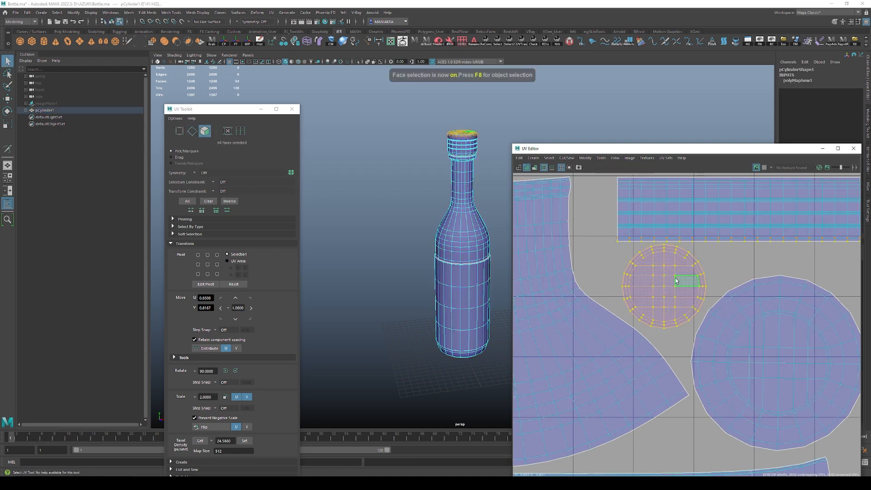
double_click(751, 312)
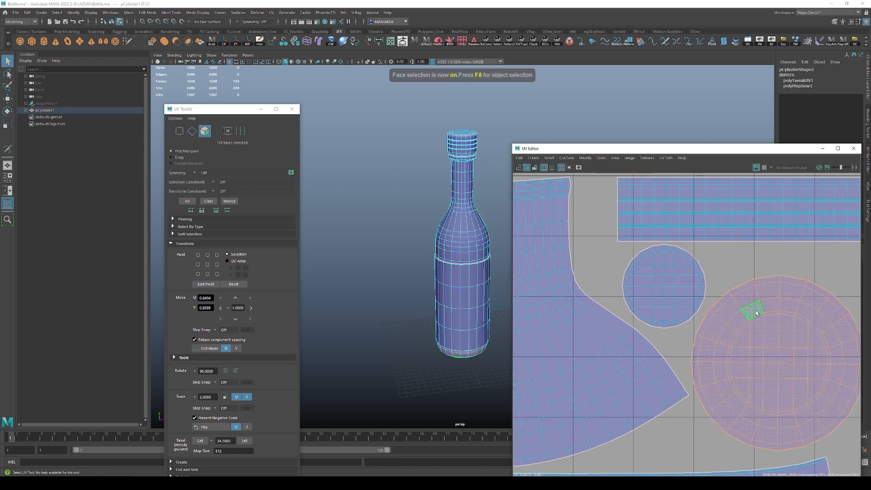
shift+right_click(756, 312)
shift+right_drag(756, 311, 671, 307)
Examine the unfolded cap-top and base shells and the spacing across the whole UV layout.
key(F10)
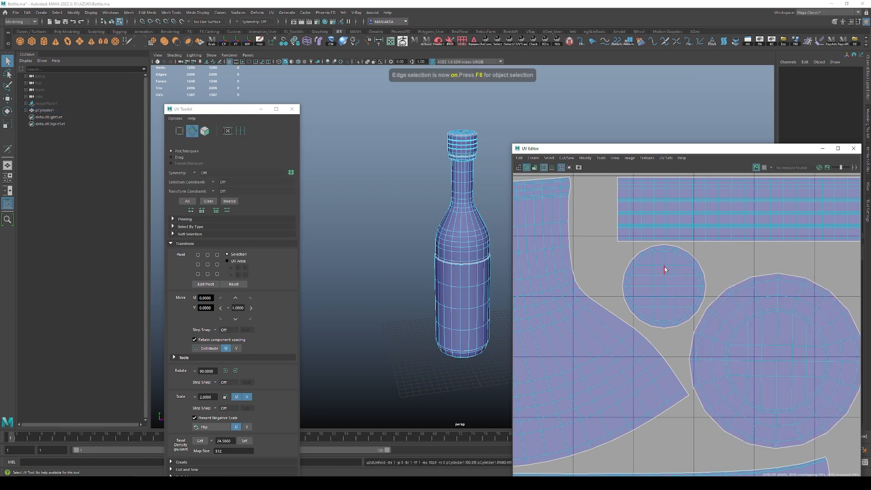
double_click(665, 270)
scroll(748, 280, down, 4)
key(F8)
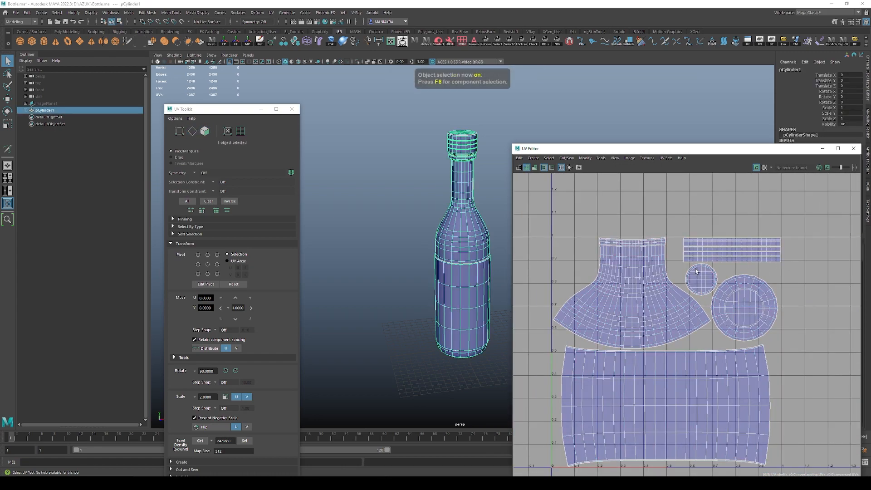
alt+right_drag(762, 316, 827, 474)
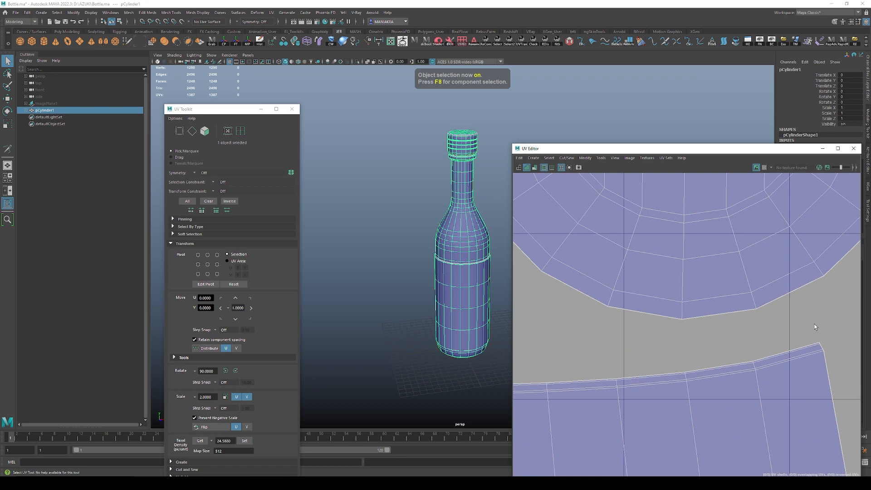
Close the UV Editor and UV Toolkit, return to object selection, and save the scene with the bottle deselected.
click(854, 149)
key(F8)
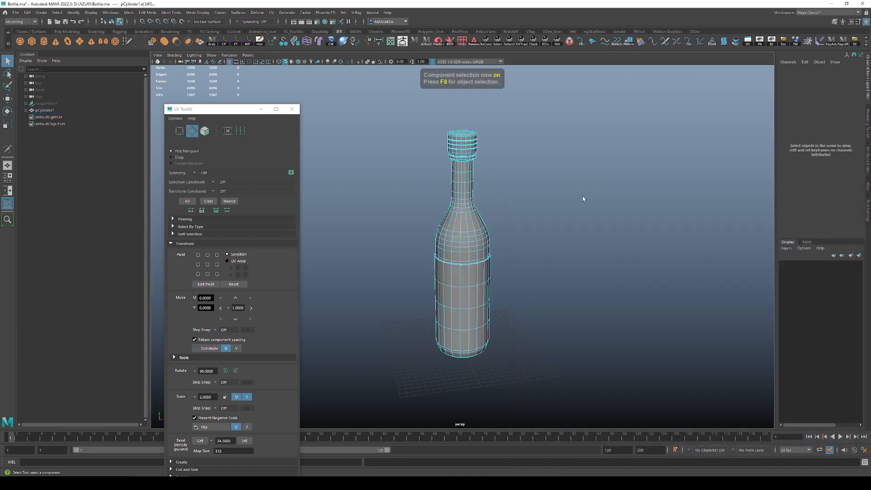
click(293, 109)
key(F8)
click(598, 219)
click(487, 261)
alt+right_drag(497, 257, 533, 234)
alt+drag(533, 234, 544, 241)
click(535, 249)
key(ctrl+s)
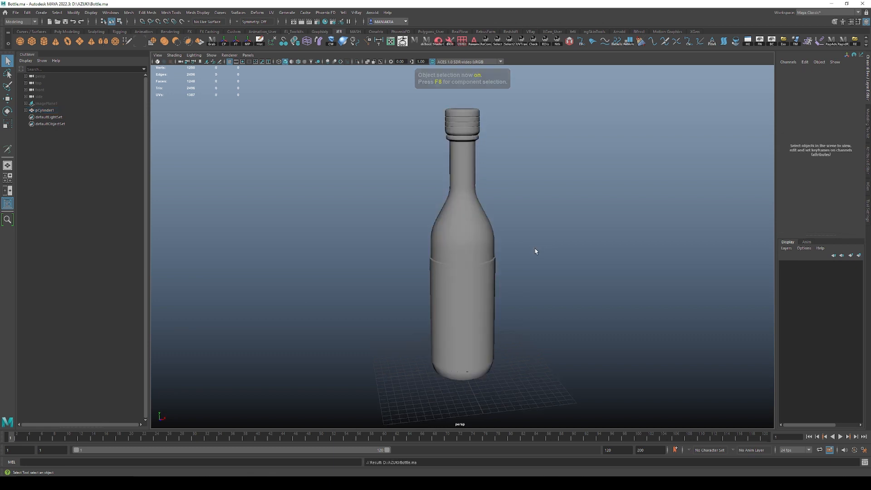